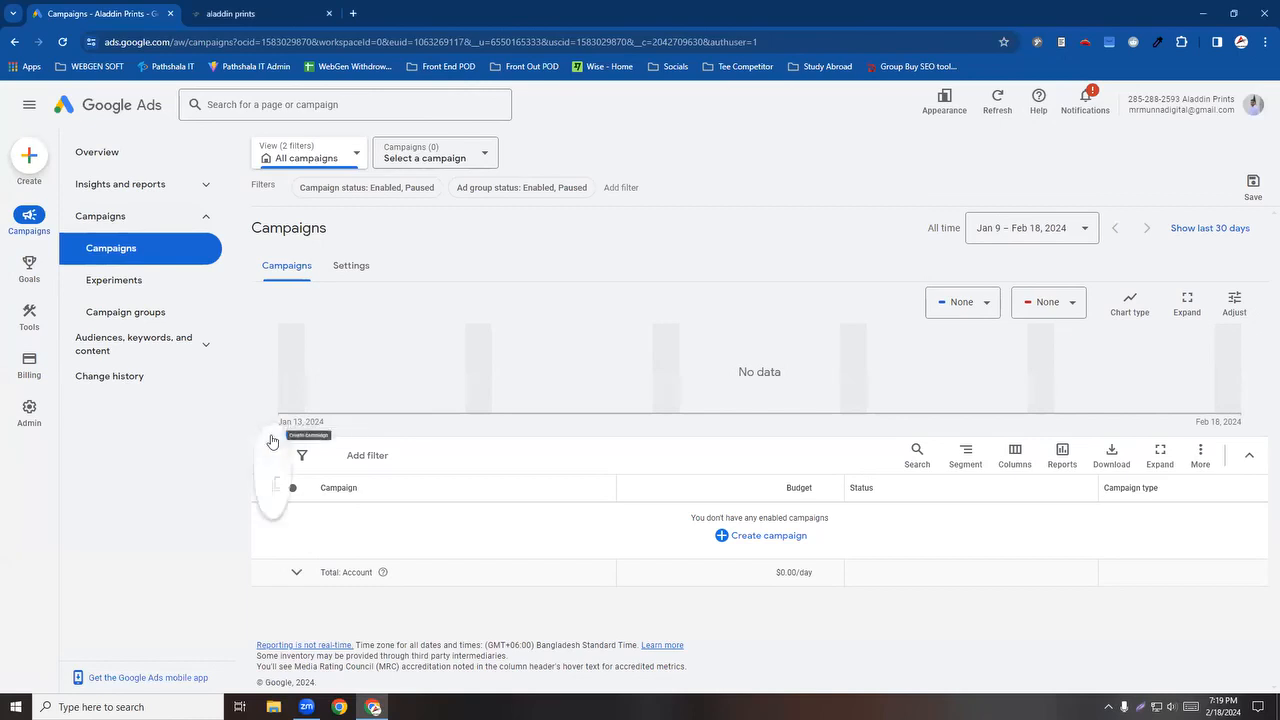
Step: Start a new campaign with the Website traffic objective and exit the conversion goals guide
left_click(309, 455)
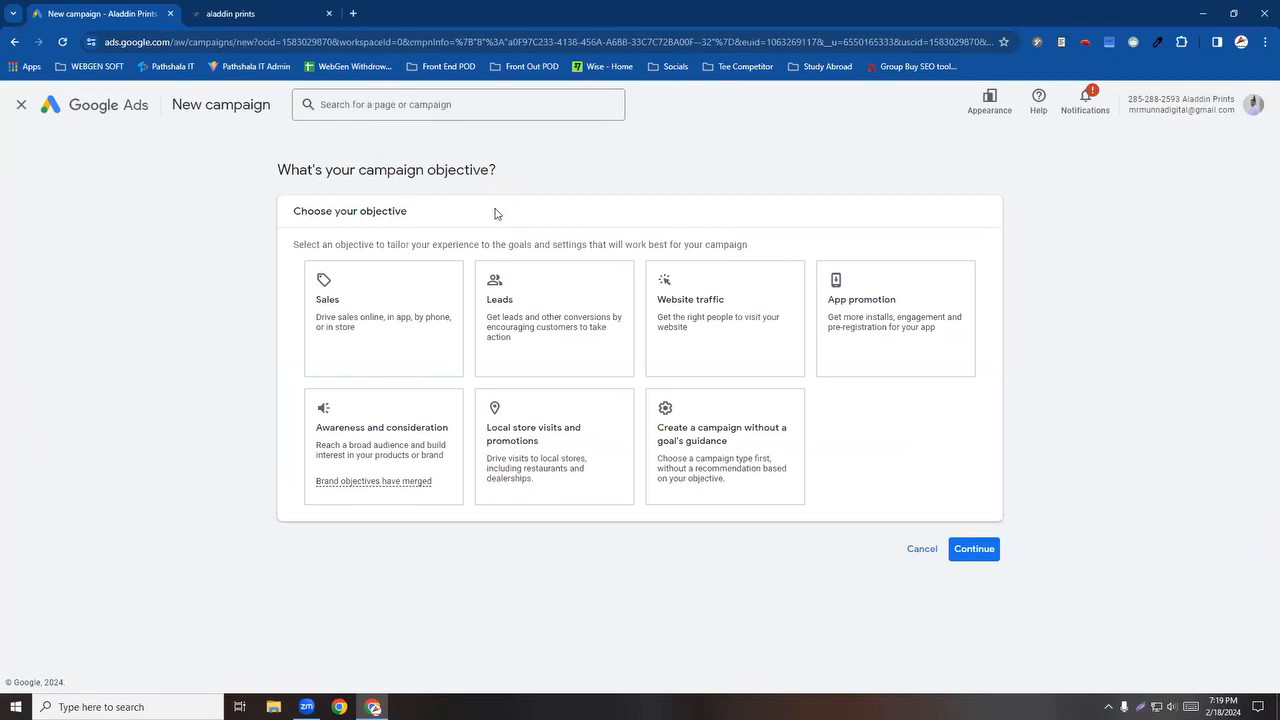
left_click(354, 325)
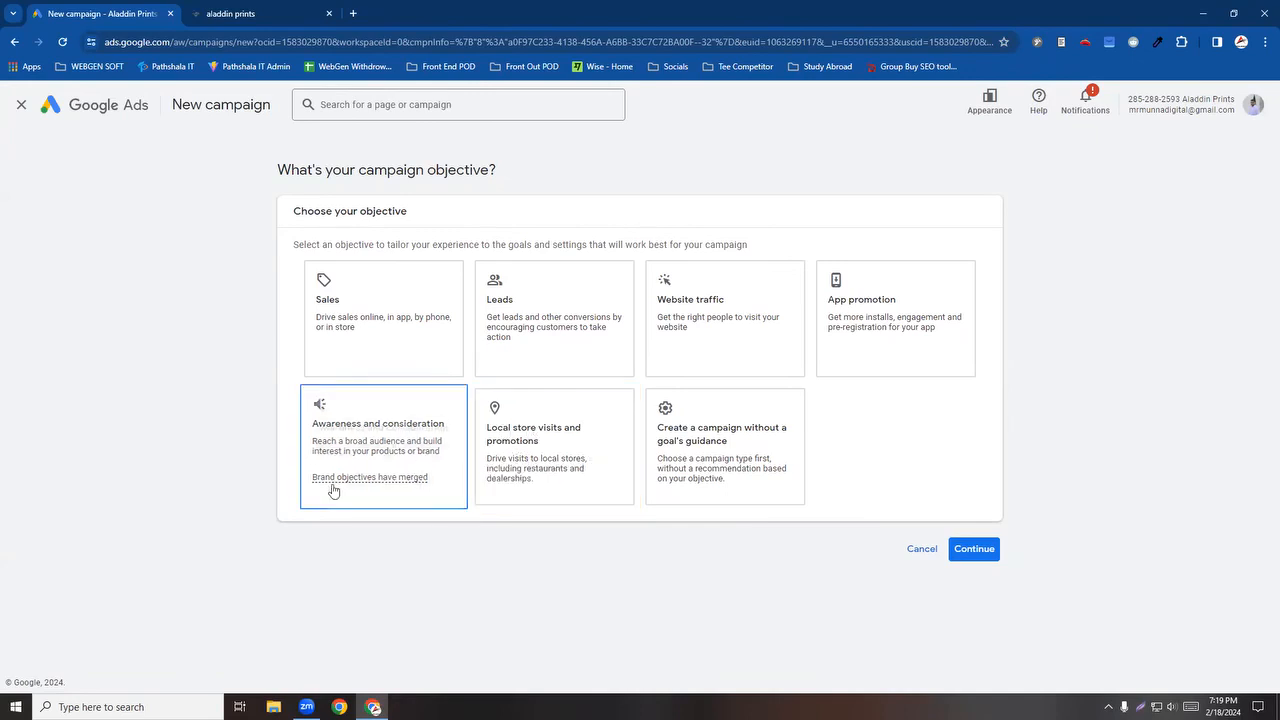
left_click(360, 442)
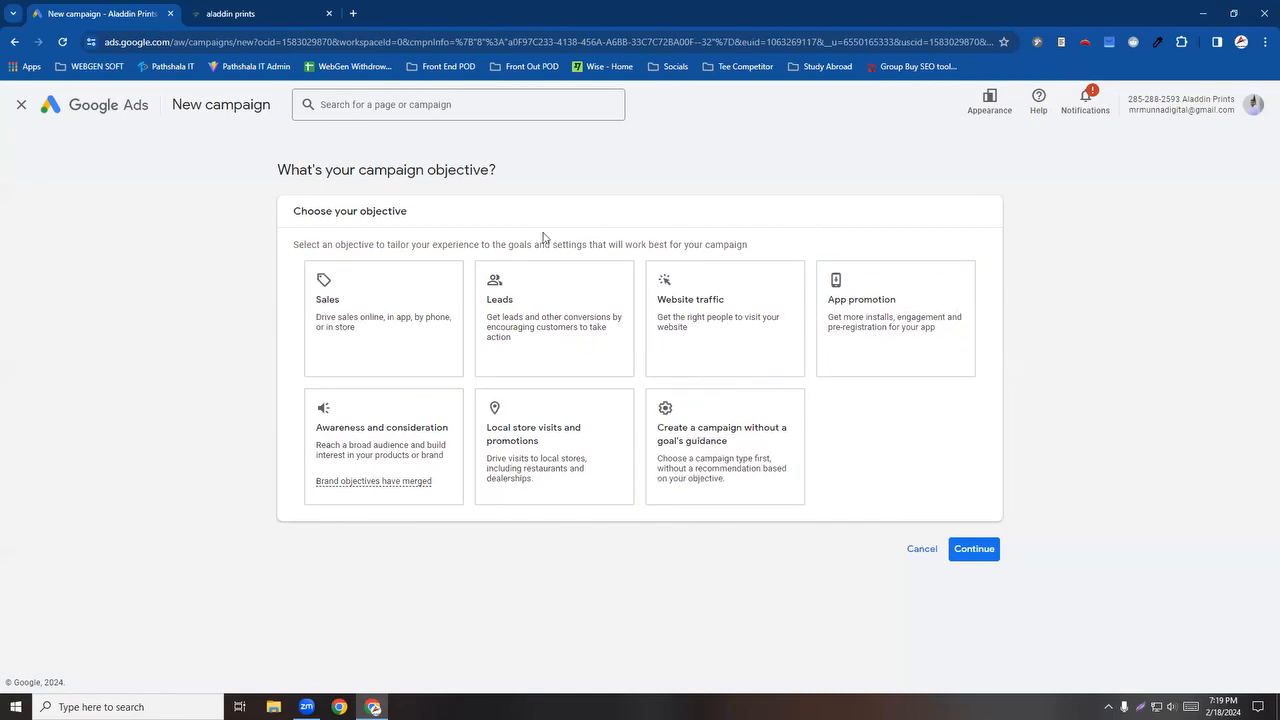
left_click(688, 328)
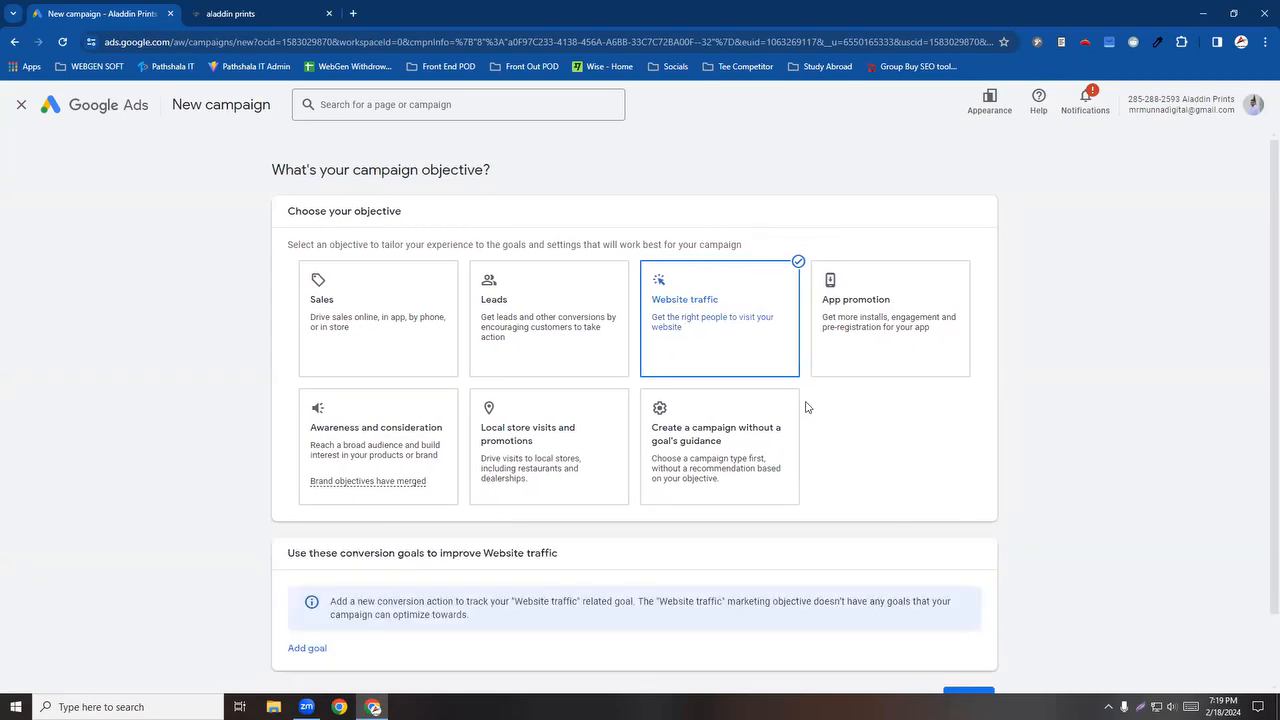
scroll(698, 427, "down", 2)
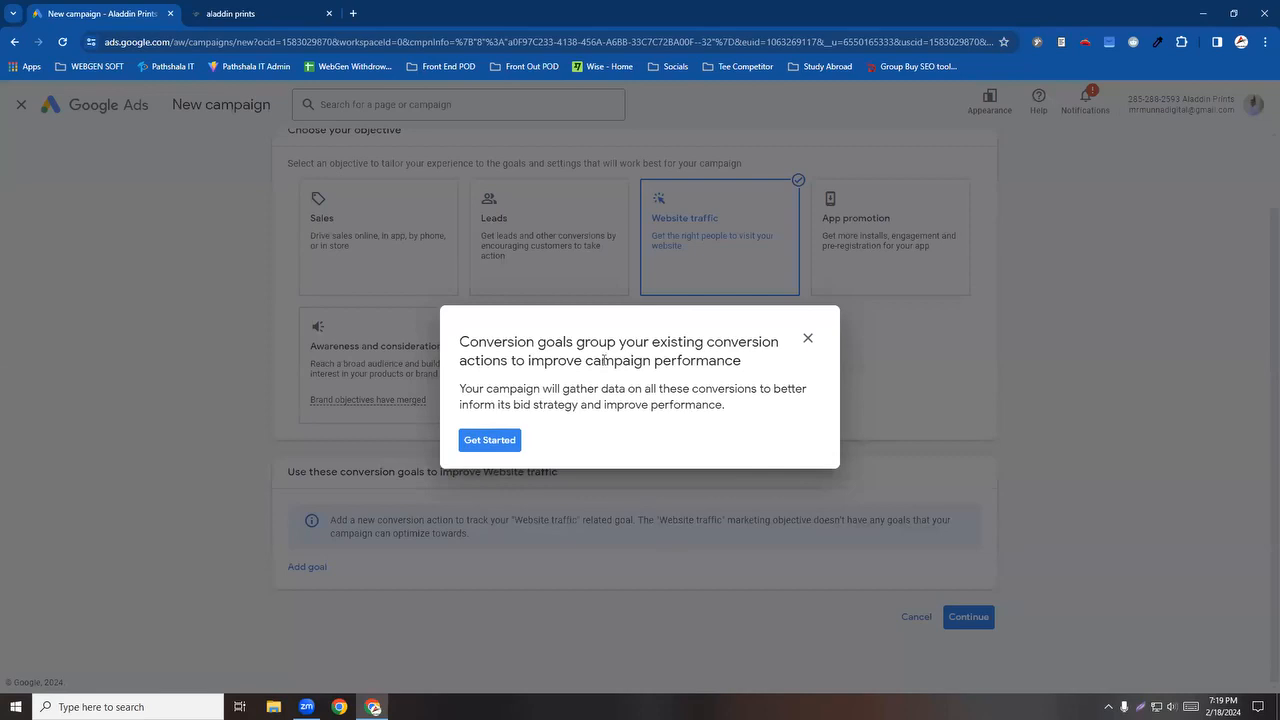
left_click(807, 342)
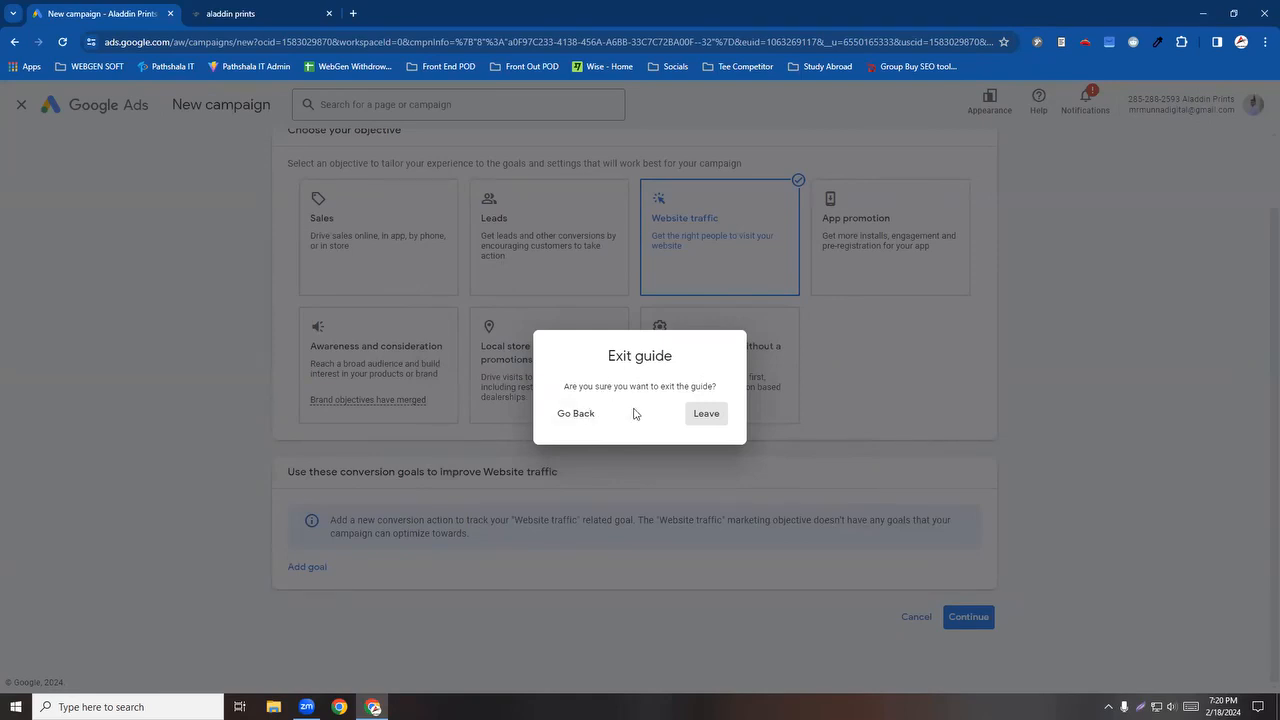
left_click(705, 416)
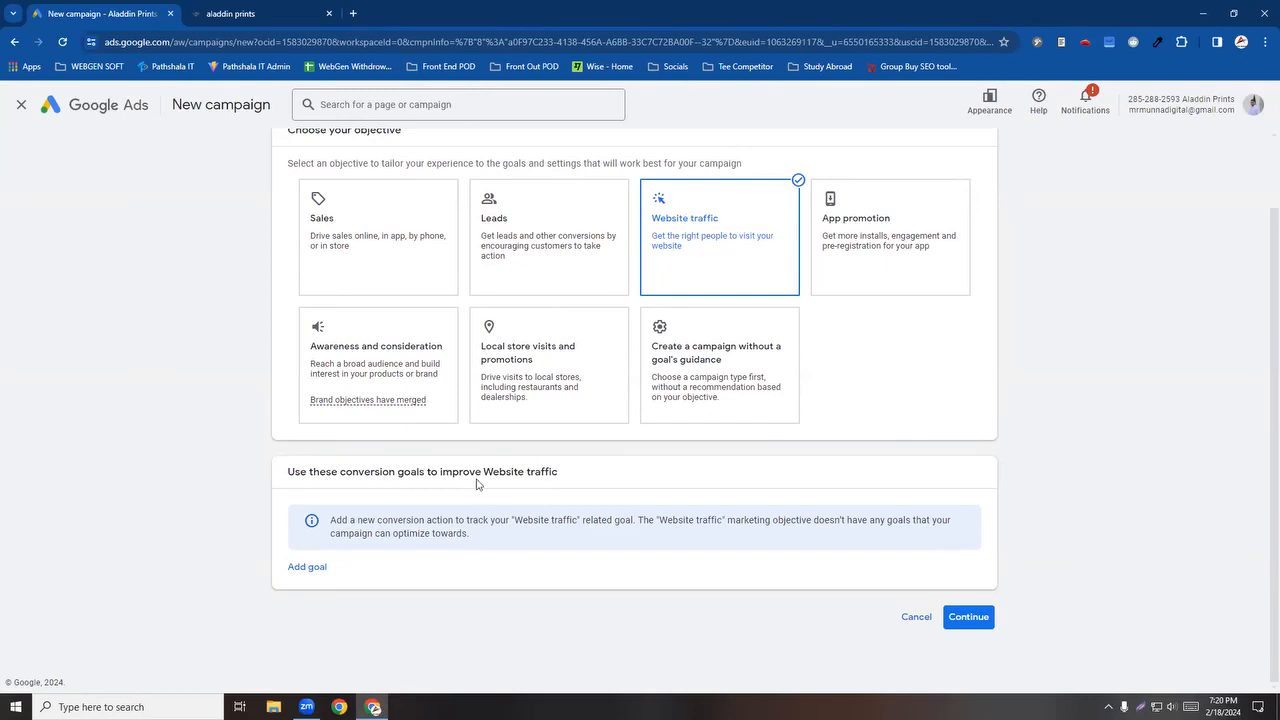
Step: Add the Purchases conversion goal to the campaign and continue to the campaign type selection
left_click_drag(556, 471, 260, 486)
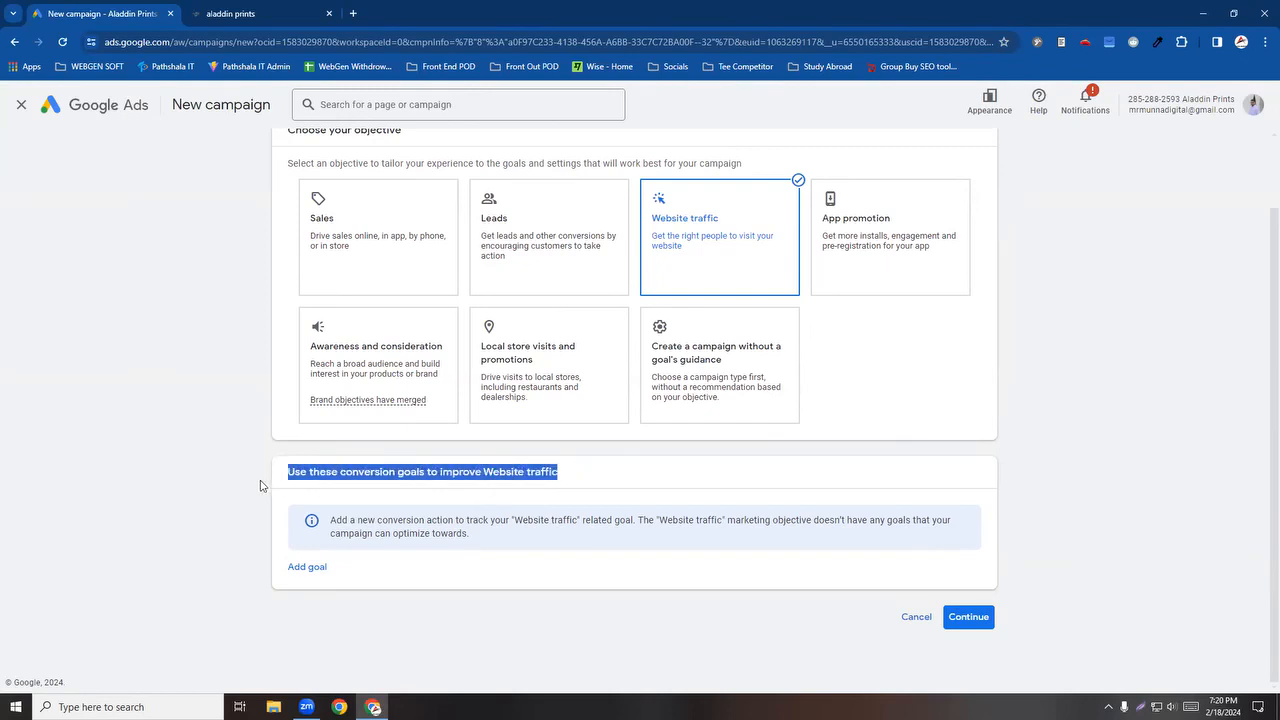
left_click(358, 580)
left_click(312, 568)
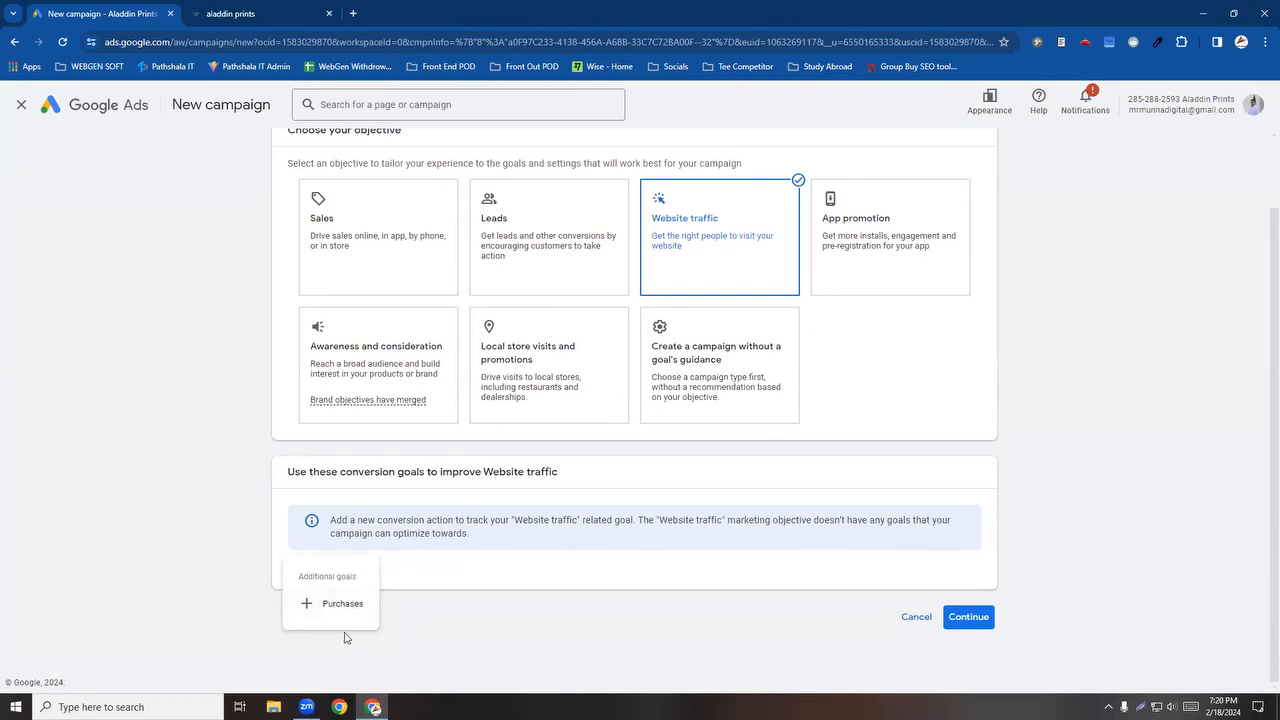
left_click(588, 281)
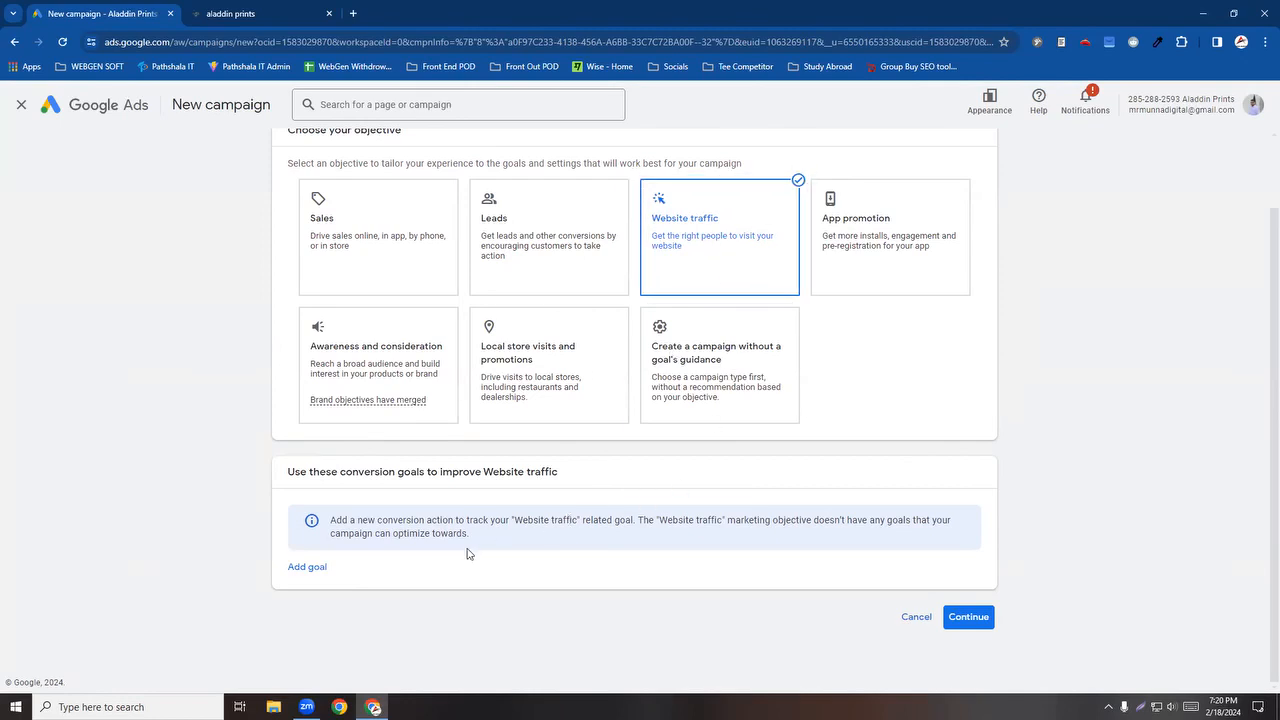
left_click(307, 572)
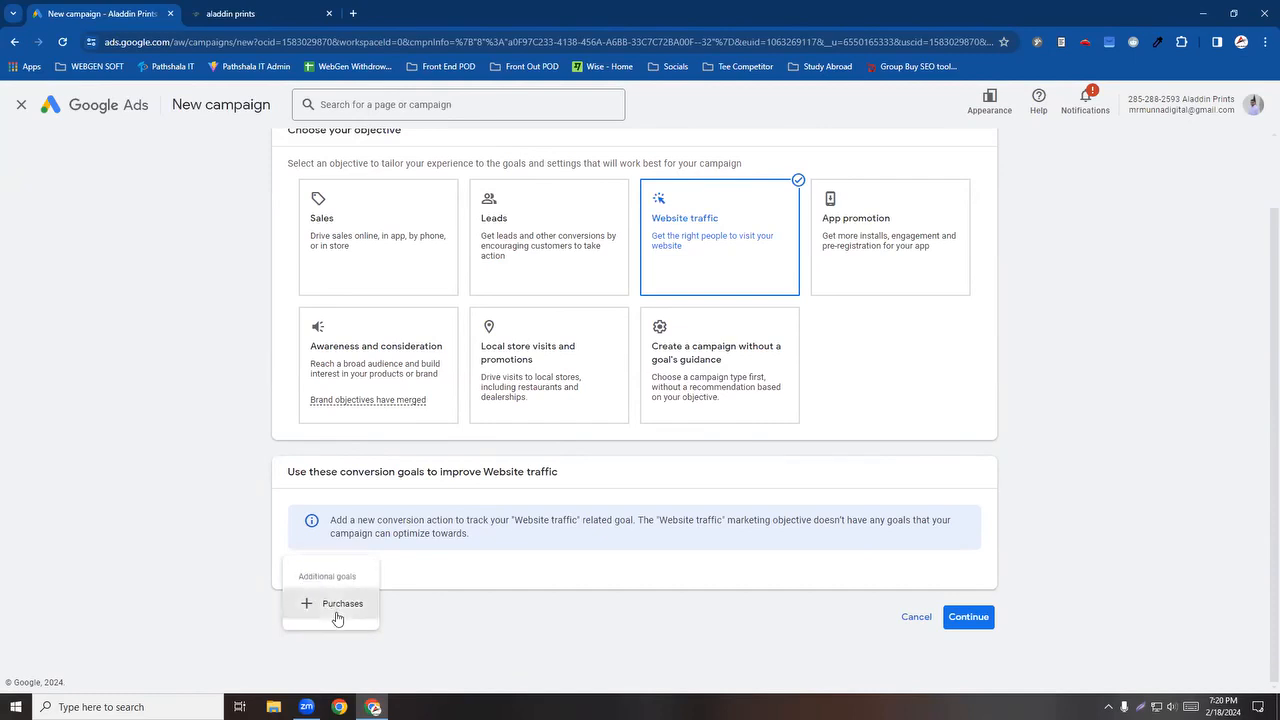
left_click(337, 604)
mouse_move(675, 576)
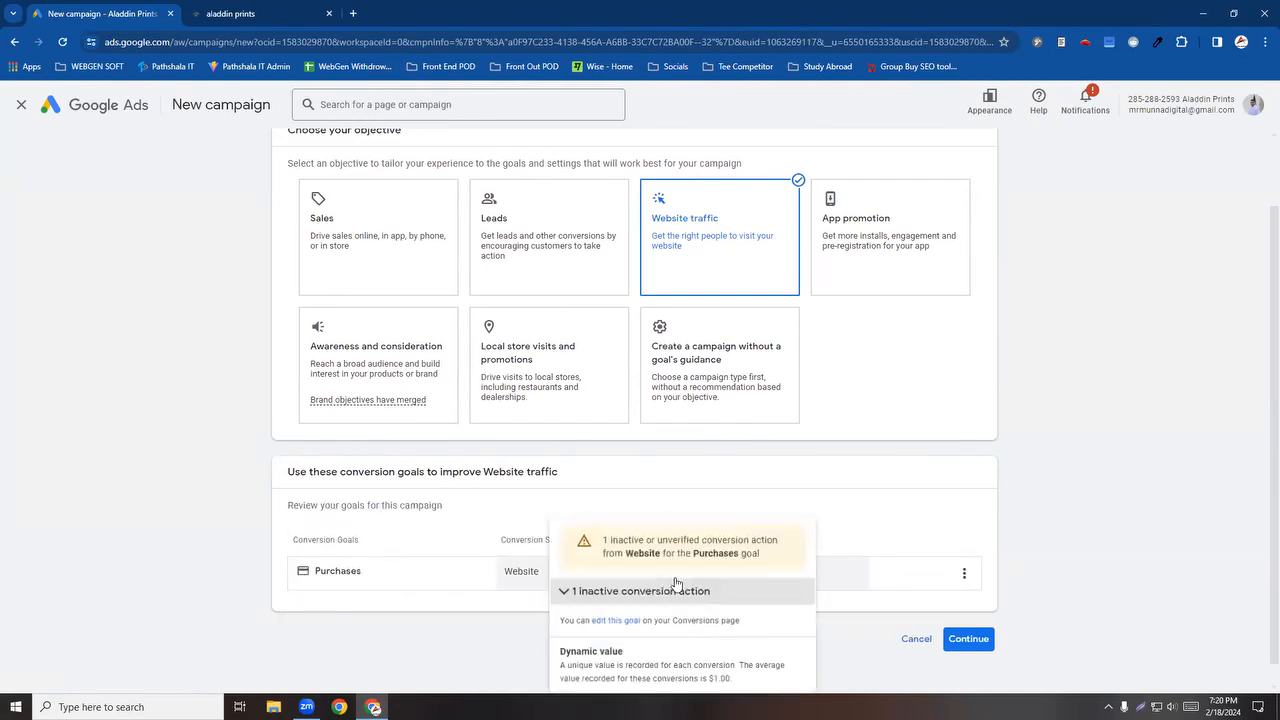
scroll(842, 562, "down", 1)
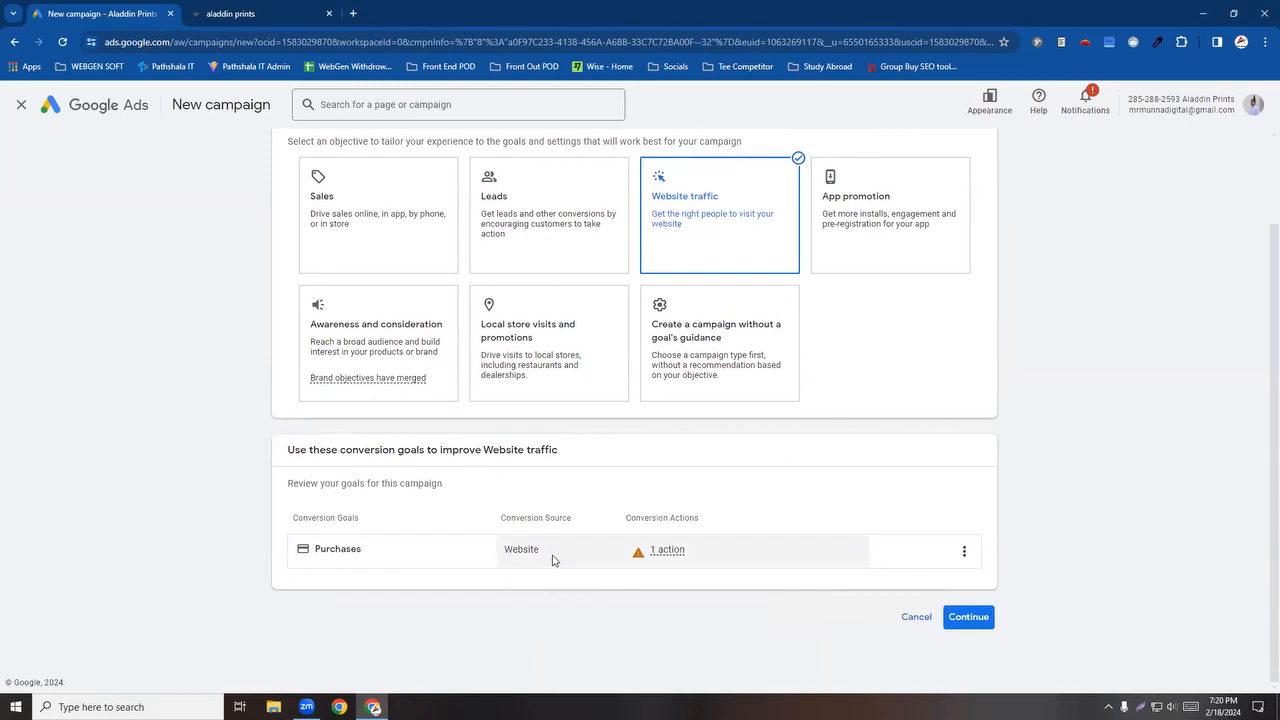
mouse_move(651, 550)
left_click(969, 617)
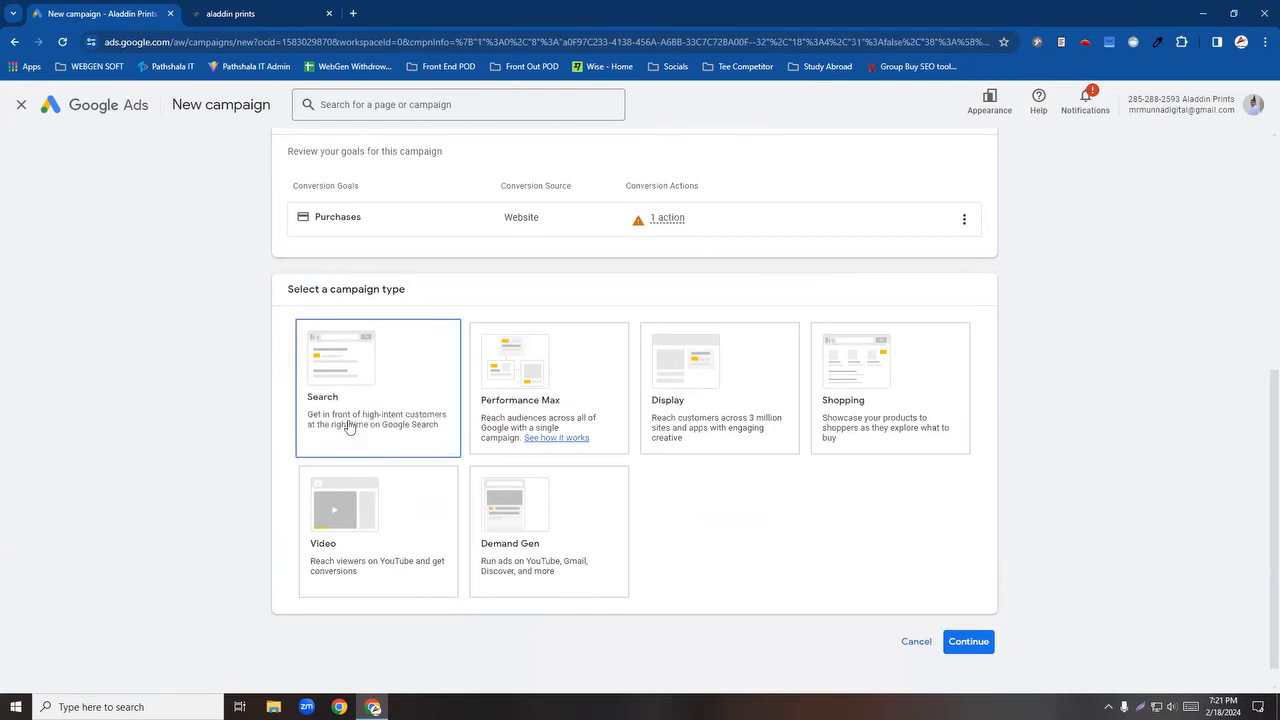
Step: Choose Search as the campaign type
scroll(495, 393, "up", 3)
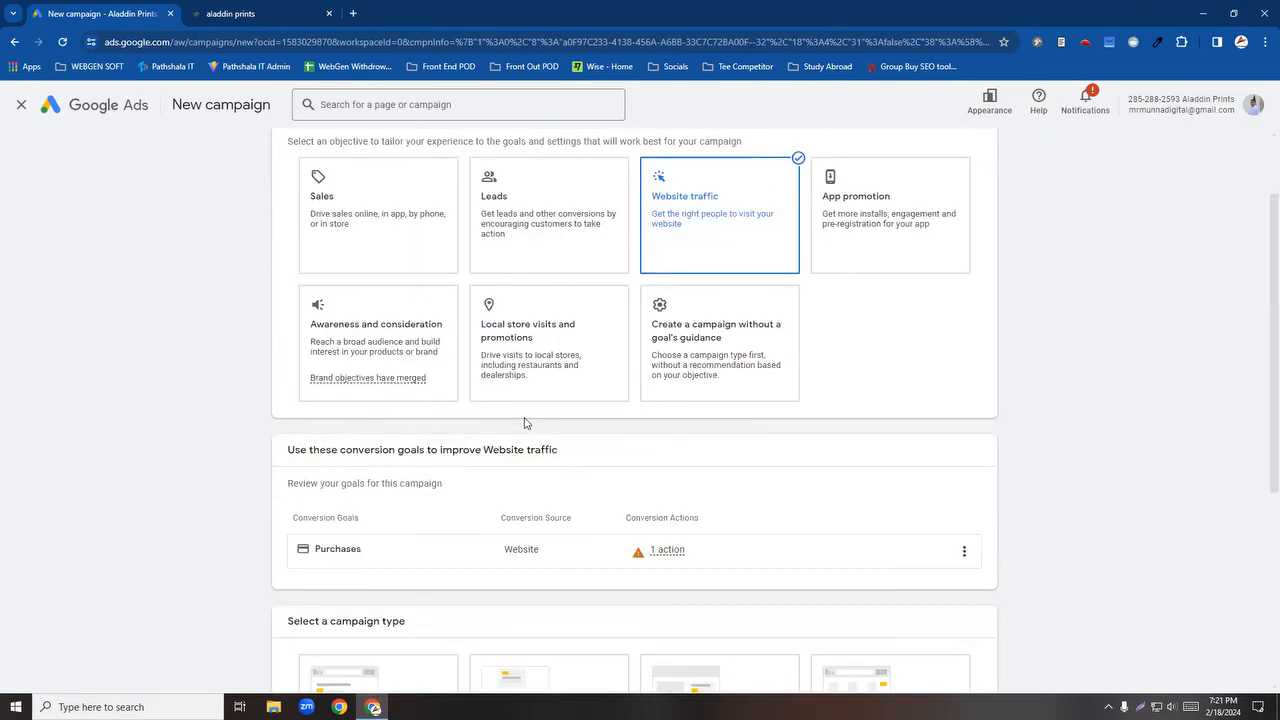
scroll(508, 450, "down", 4)
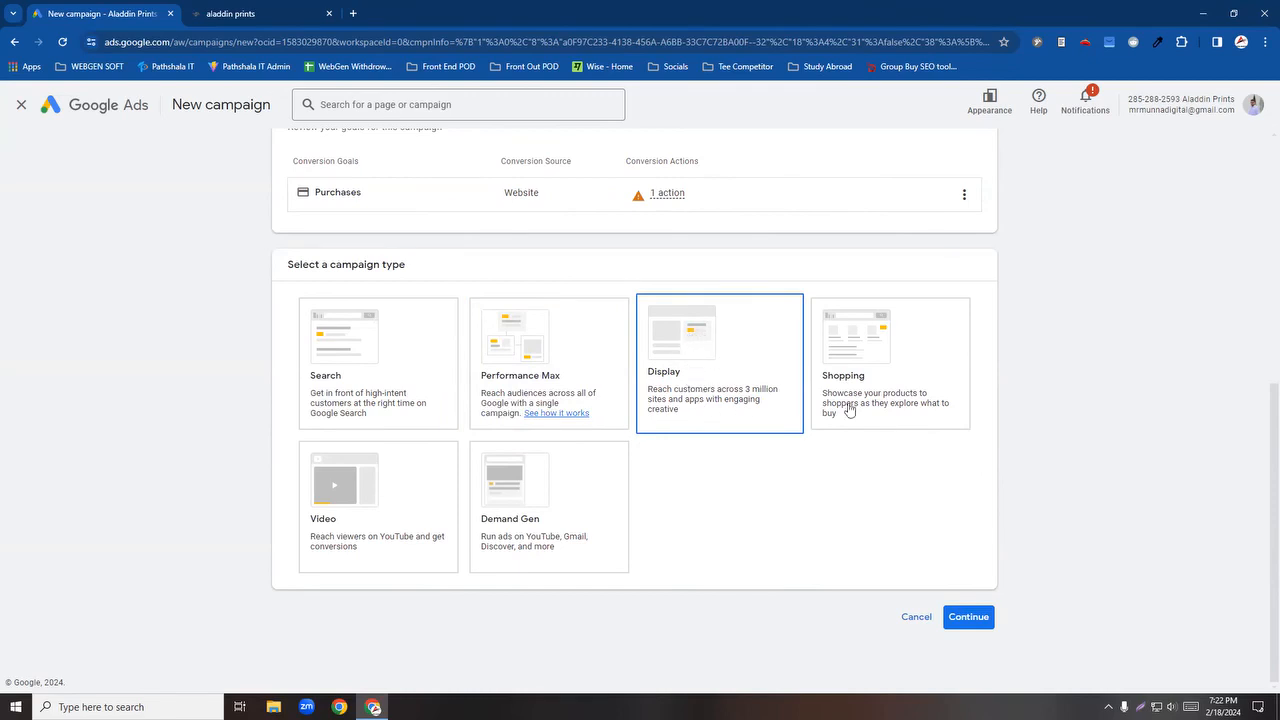
left_click(900, 395)
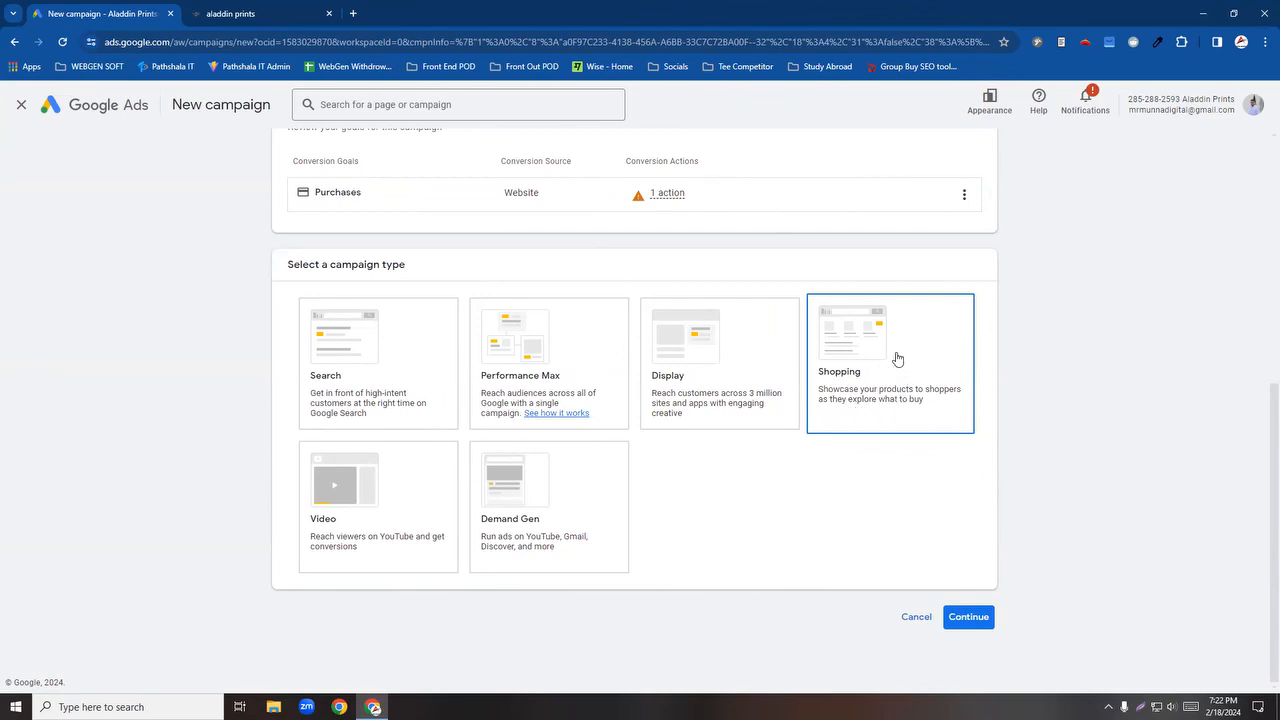
left_click(380, 560)
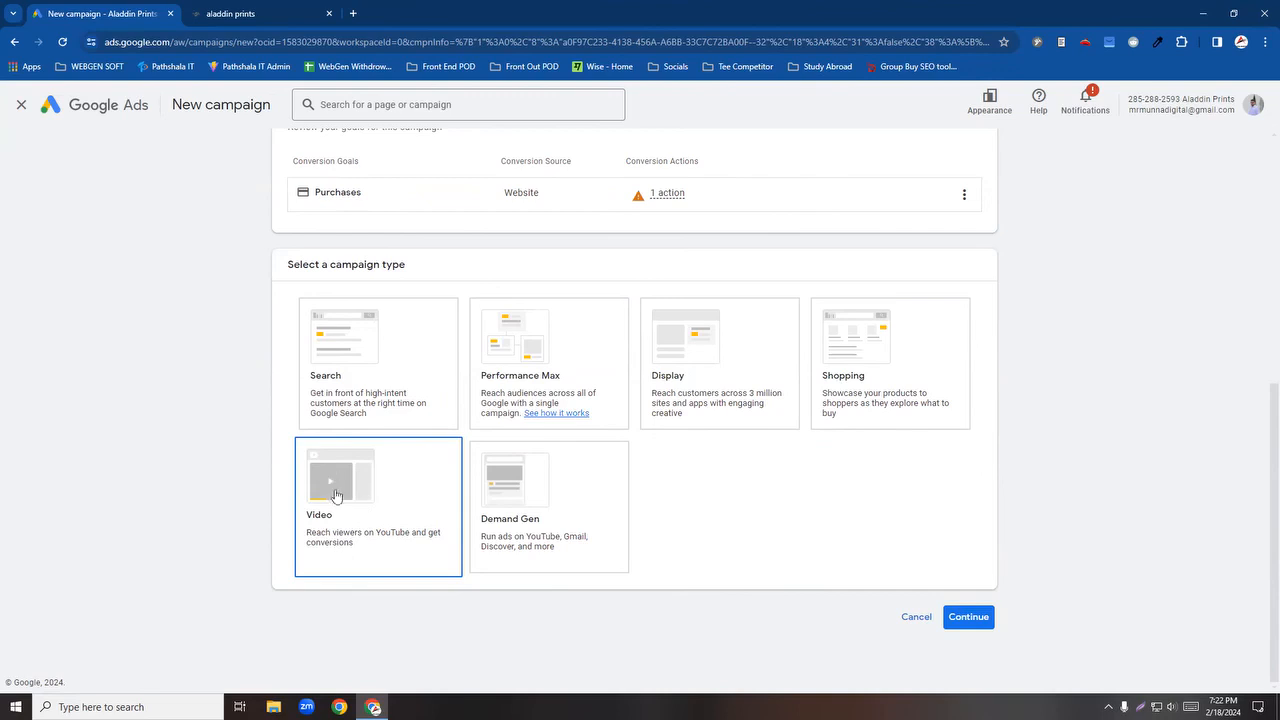
left_click(484, 538)
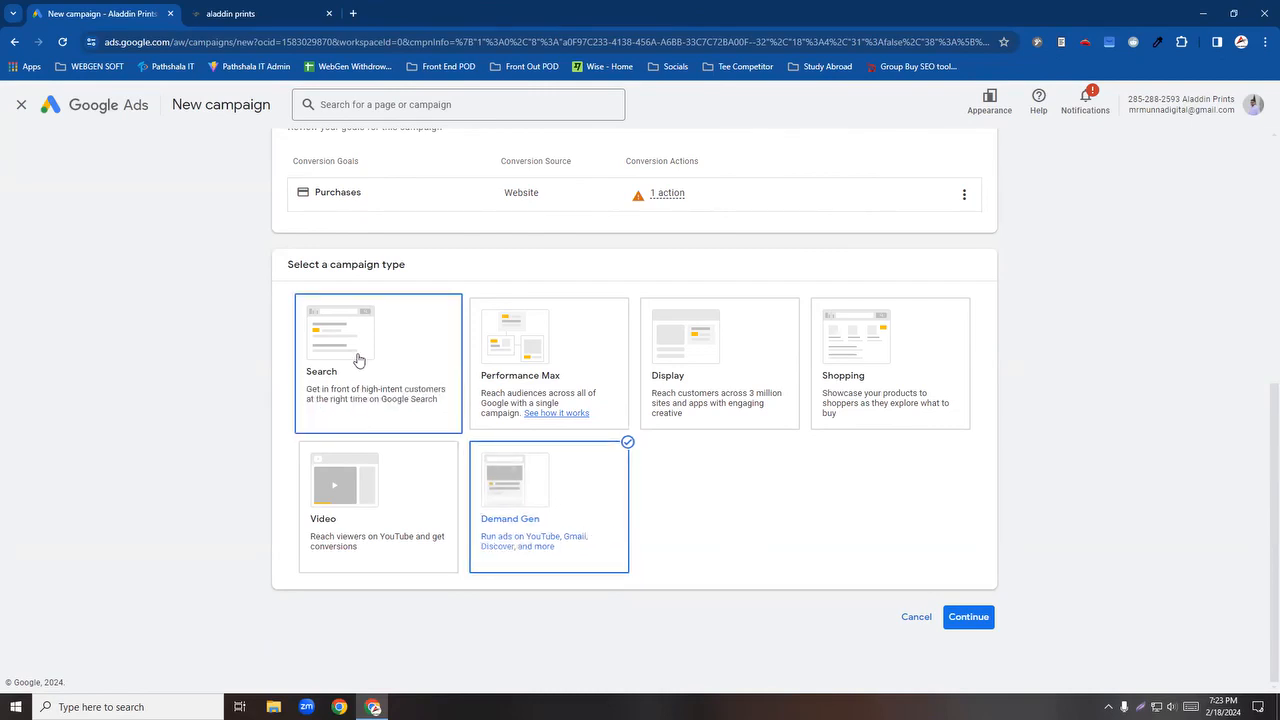
scroll(743, 490, "up", 1)
left_click(321, 391)
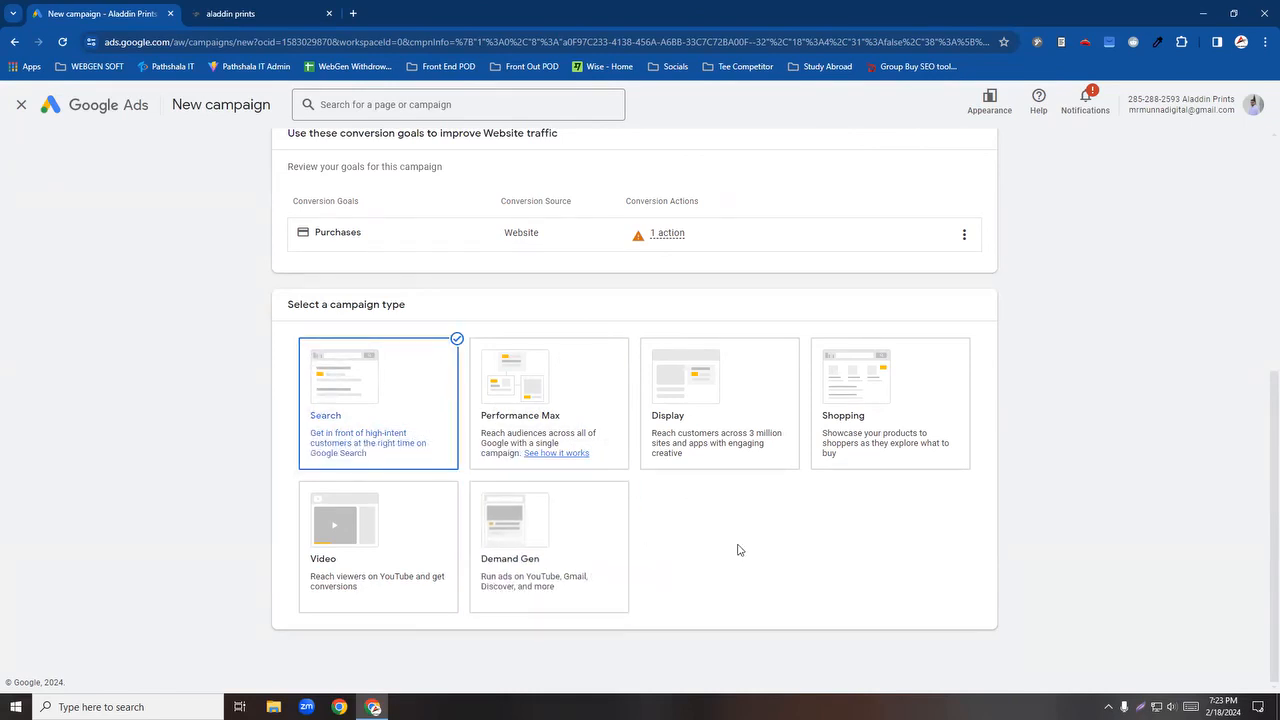
Step: Open the "Teacher Meaning in Alphabetically | Long Sleeve | T-Shirt" product page from the Best Sellers collection on the aladdinprints.com site
scroll(683, 497, "down", 3)
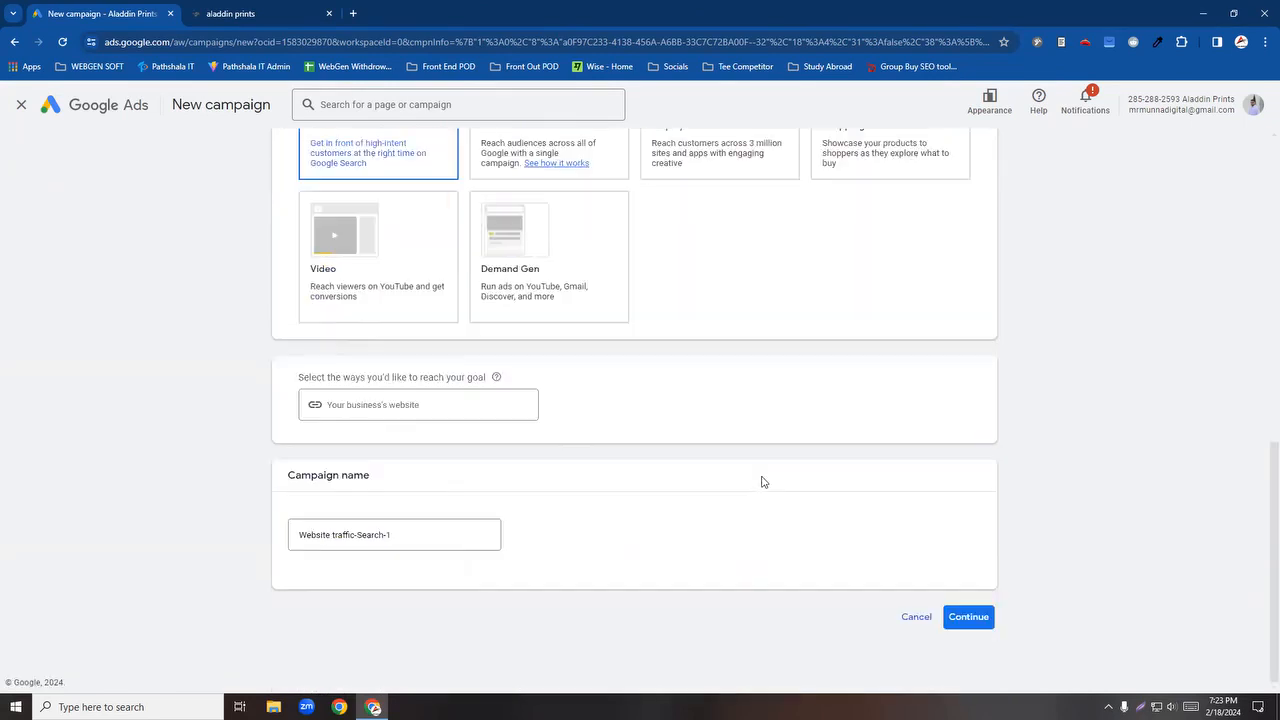
left_click(438, 400)
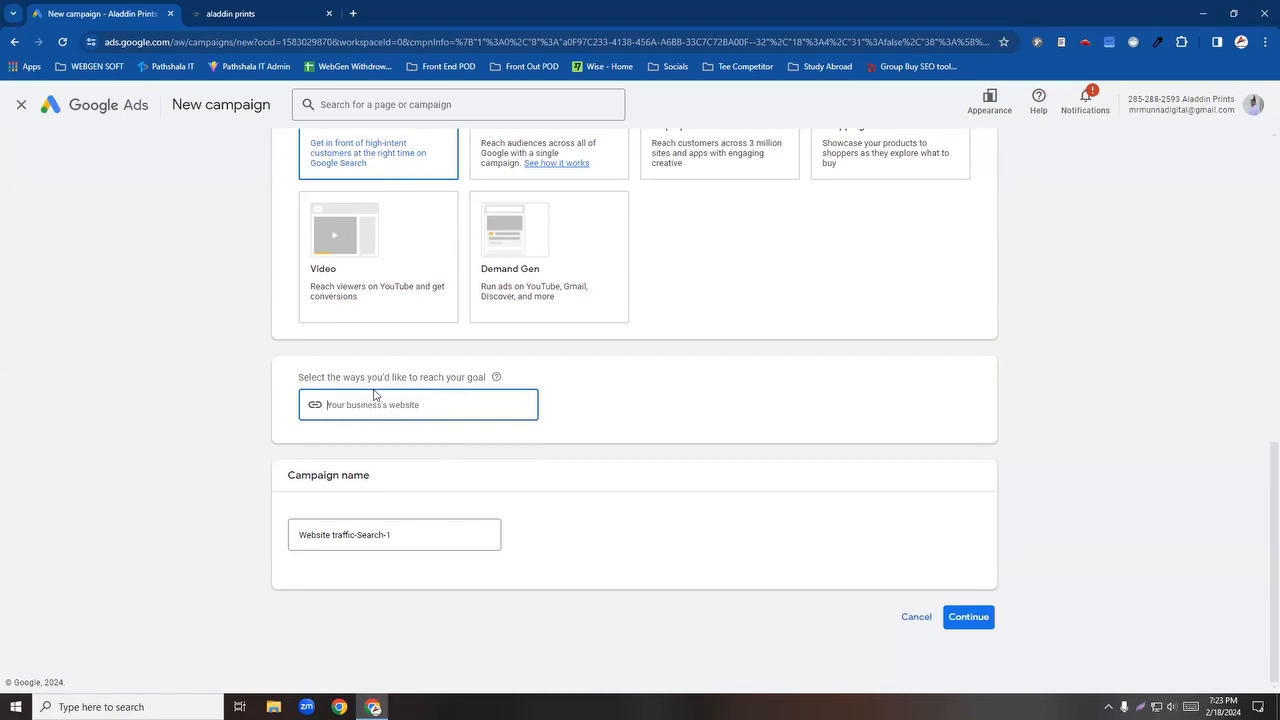
left_click(262, 262)
left_click(398, 415)
left_click(228, 13)
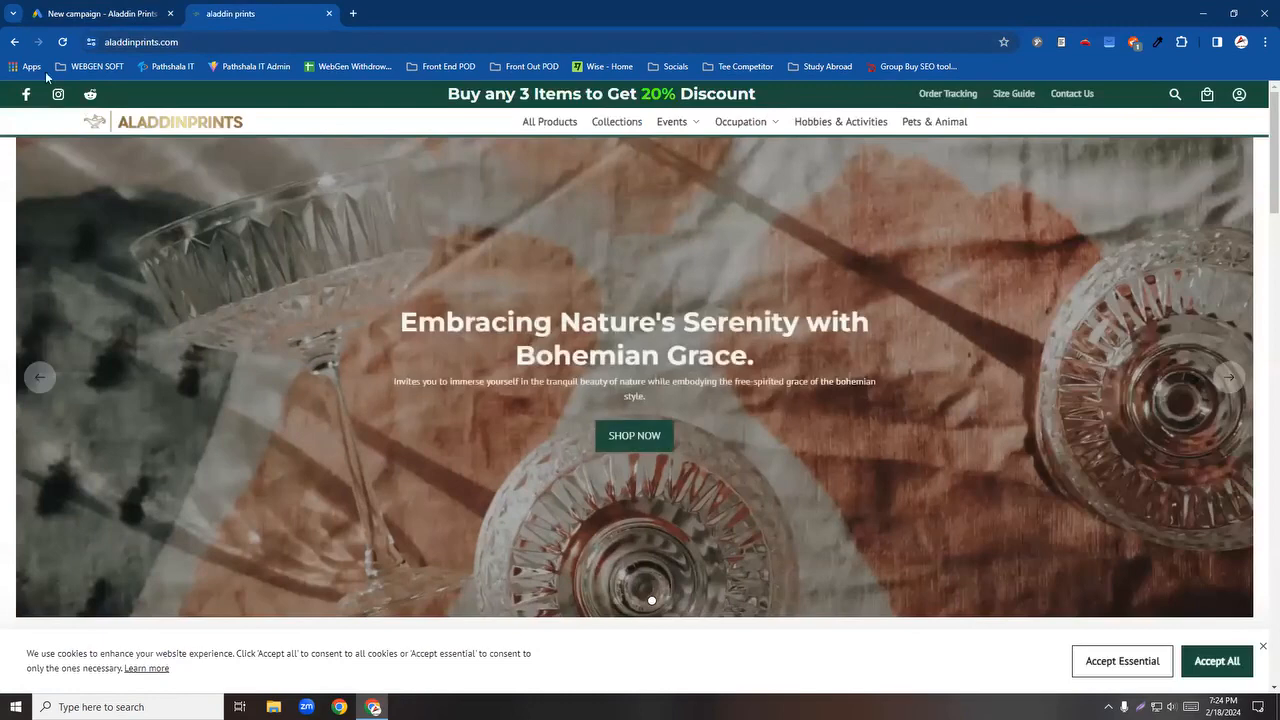
scroll(369, 317, "down", 10)
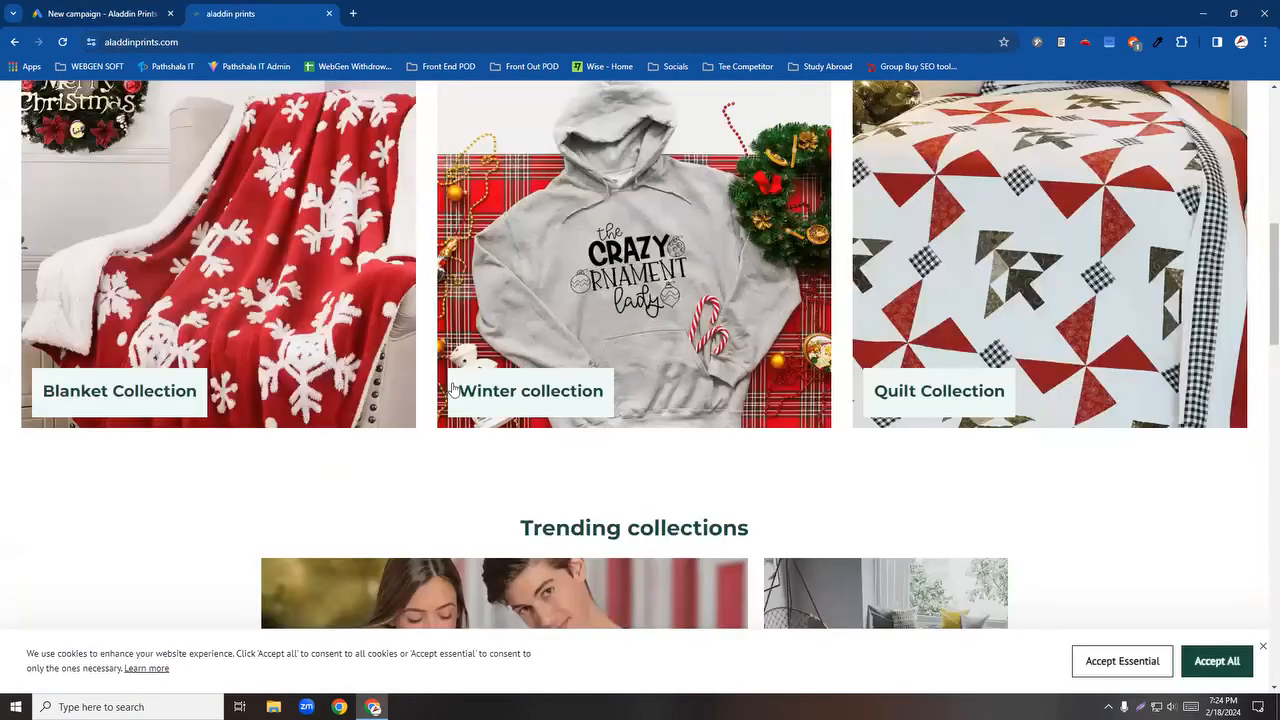
scroll(446, 401, "down", 1)
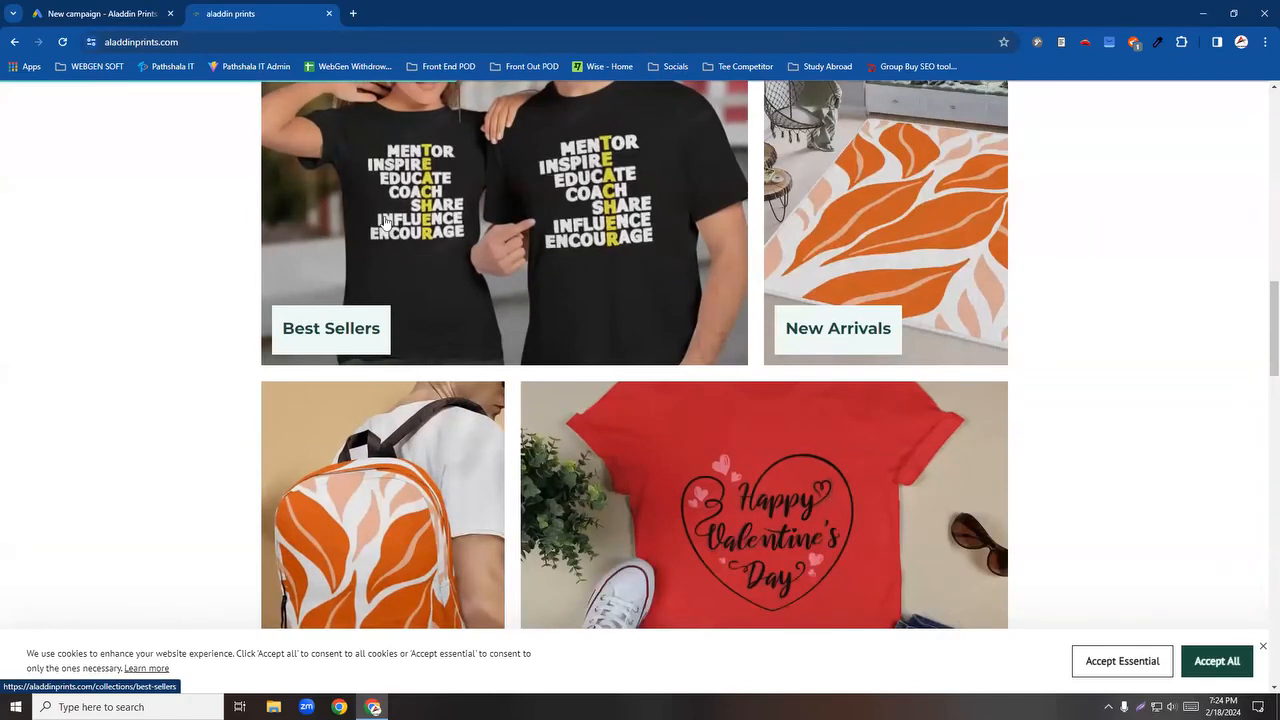
left_click(313, 202)
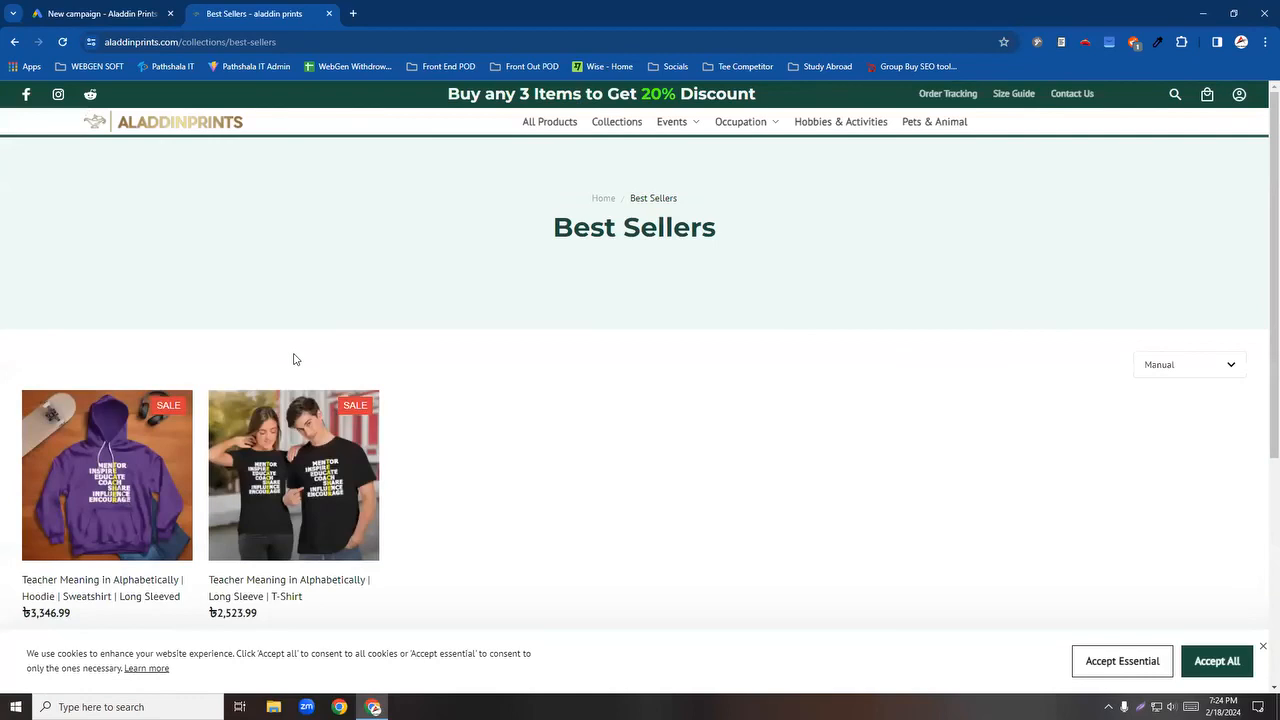
scroll(315, 400, "down", 1)
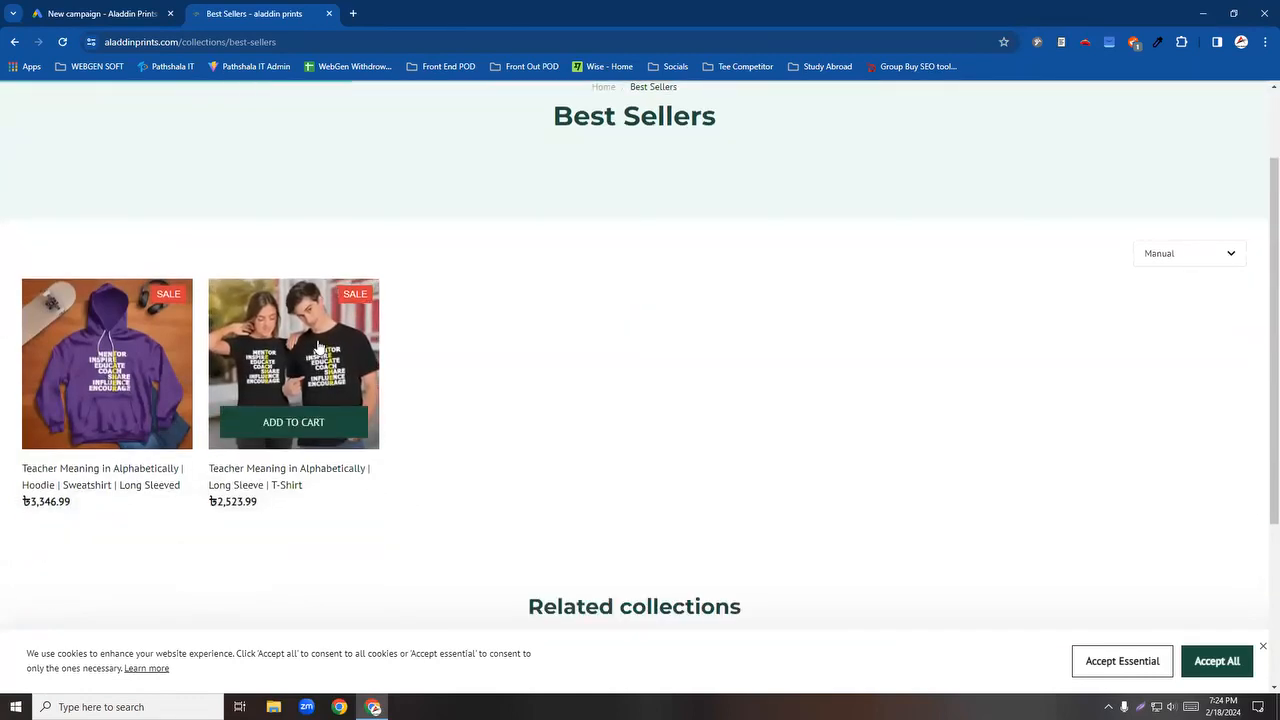
left_click(262, 348)
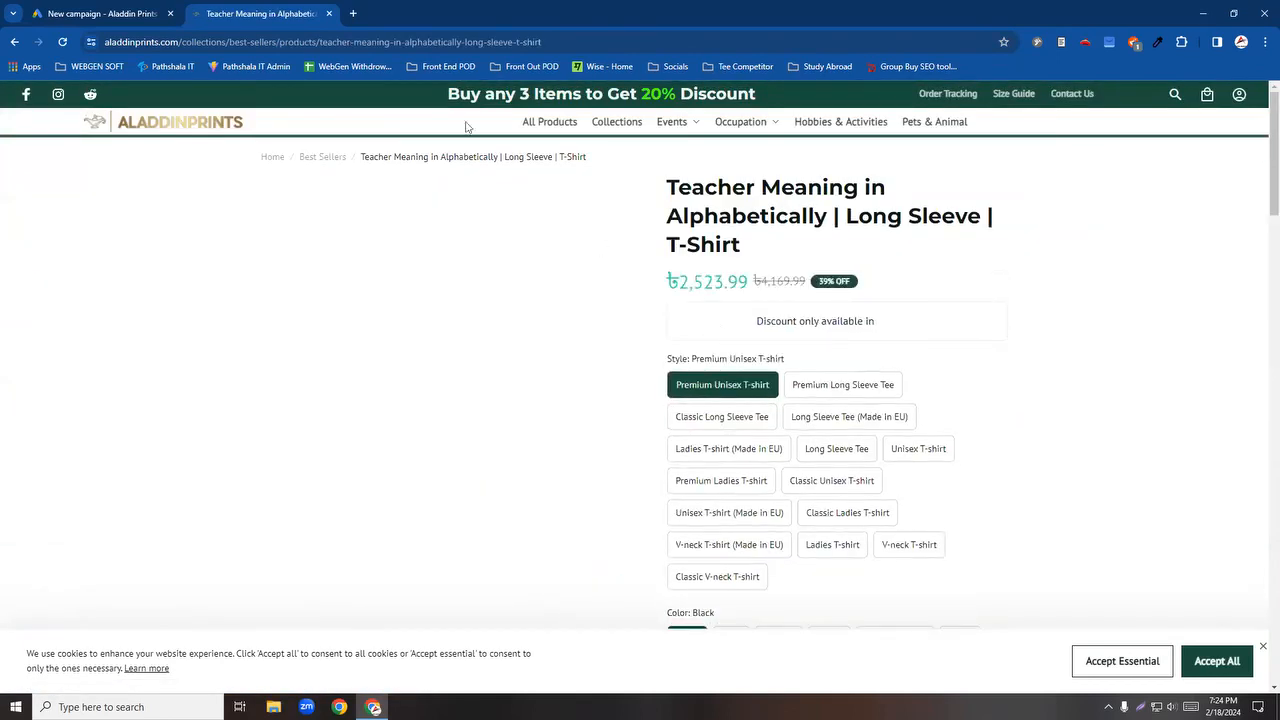
Step: Copy the T-shirt product page URL and enter it as the business's website in the Google Ads campaign
left_click(556, 40)
right_click(472, 46)
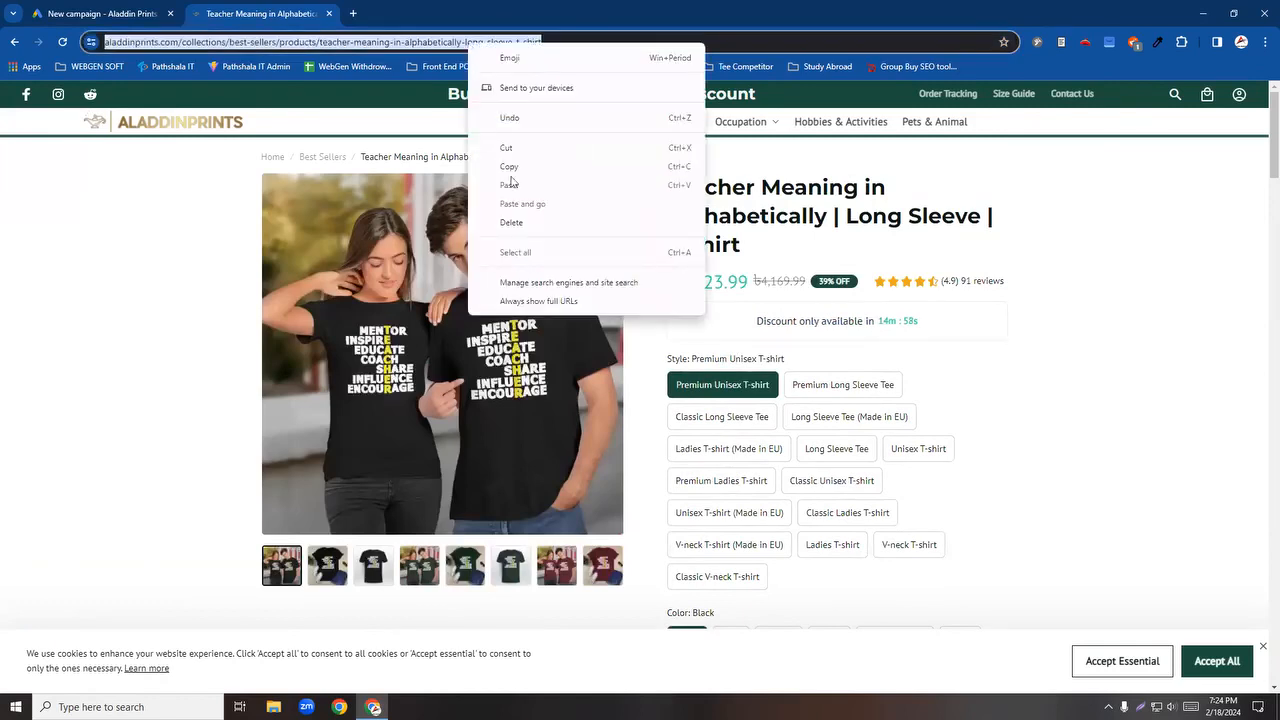
left_click(517, 168)
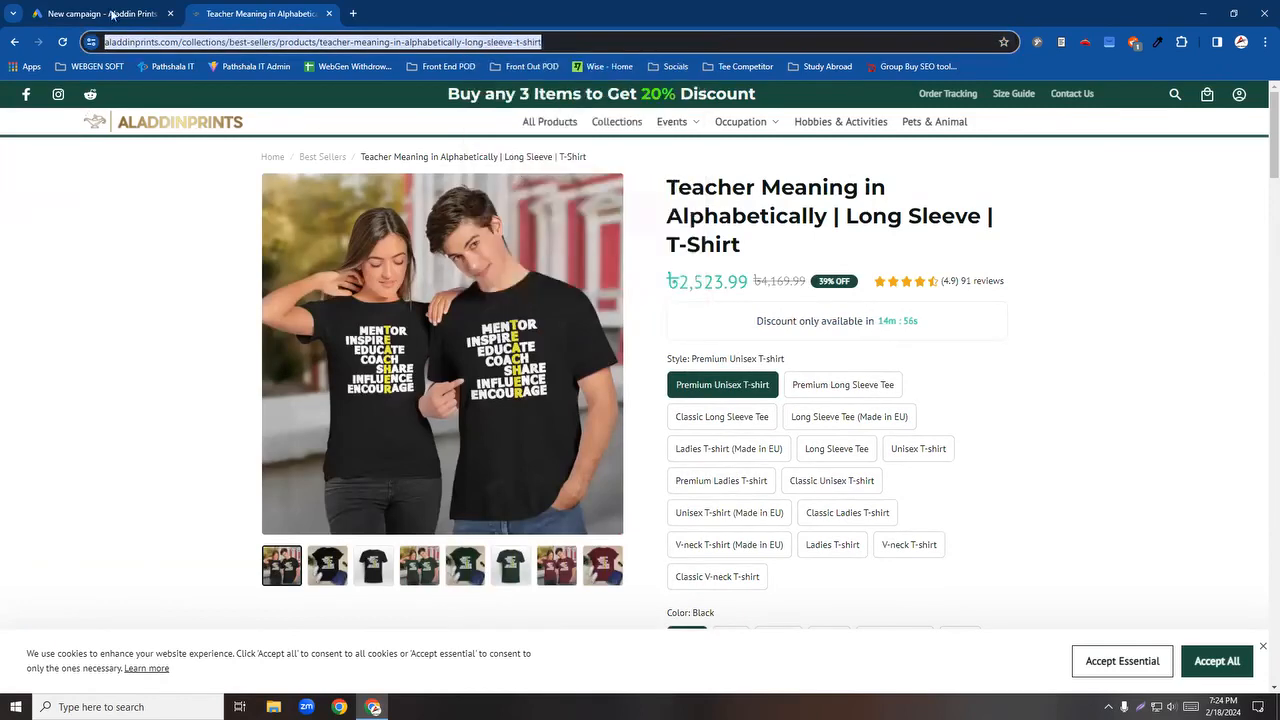
left_click(115, 13)
left_click(392, 405)
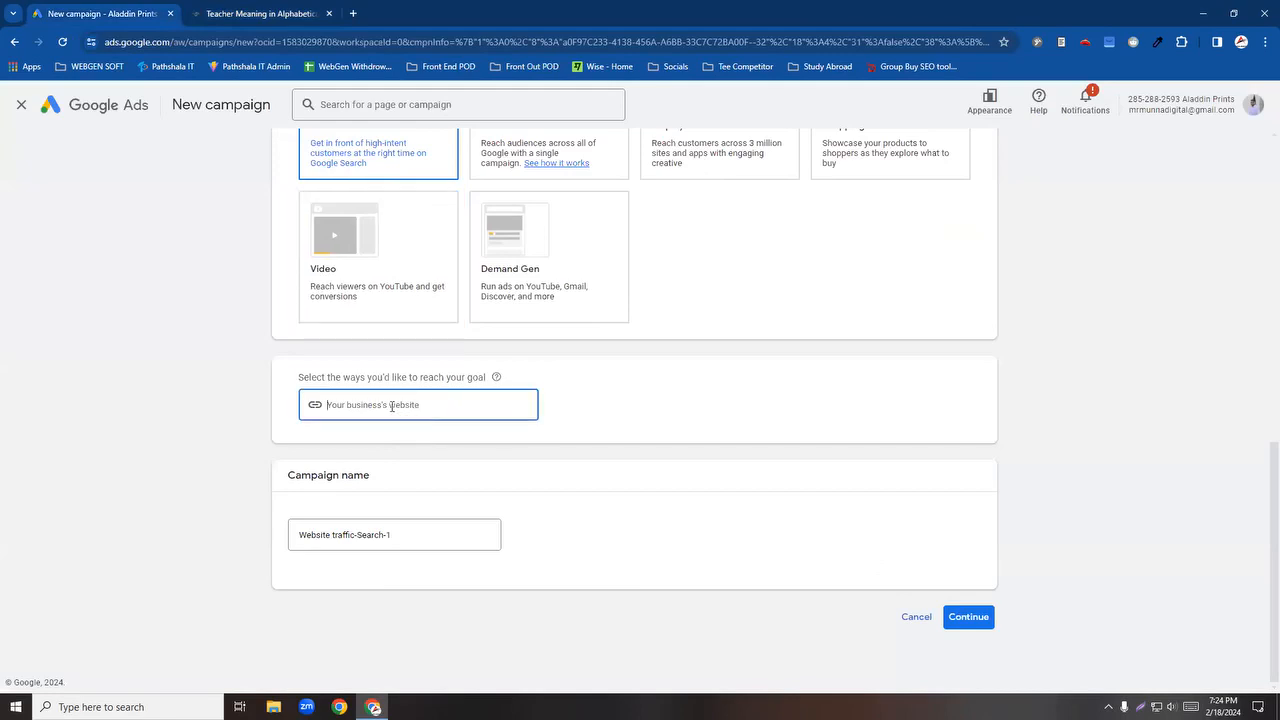
key("ctrl+v")
left_click(552, 458)
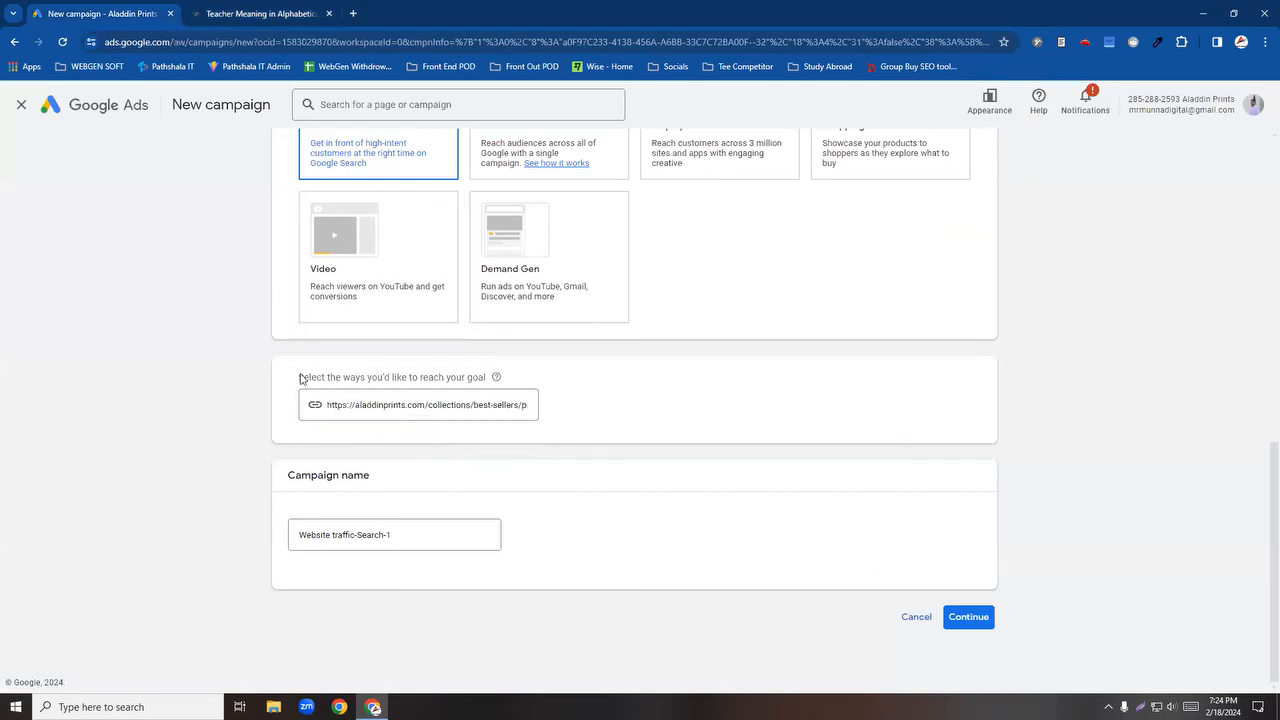
left_click(529, 412)
key("ctrl+a")
key("BackSpace")
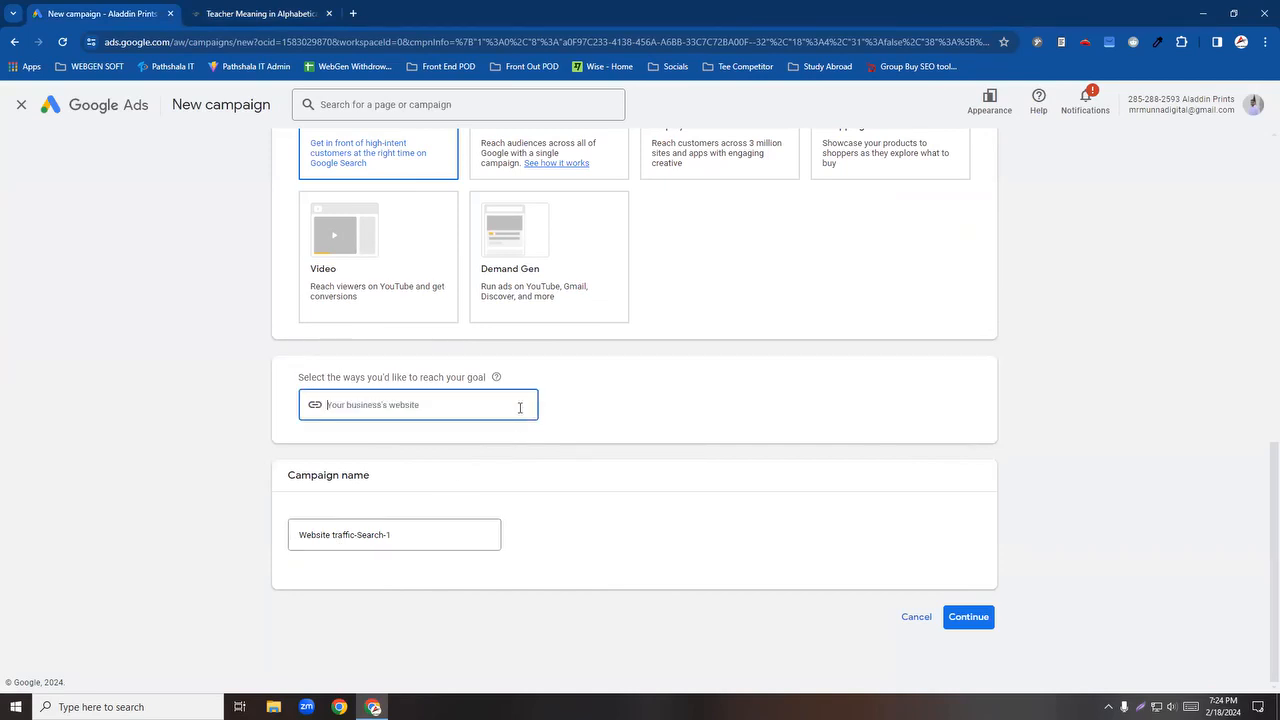
right_click(499, 411)
left_click(526, 275)
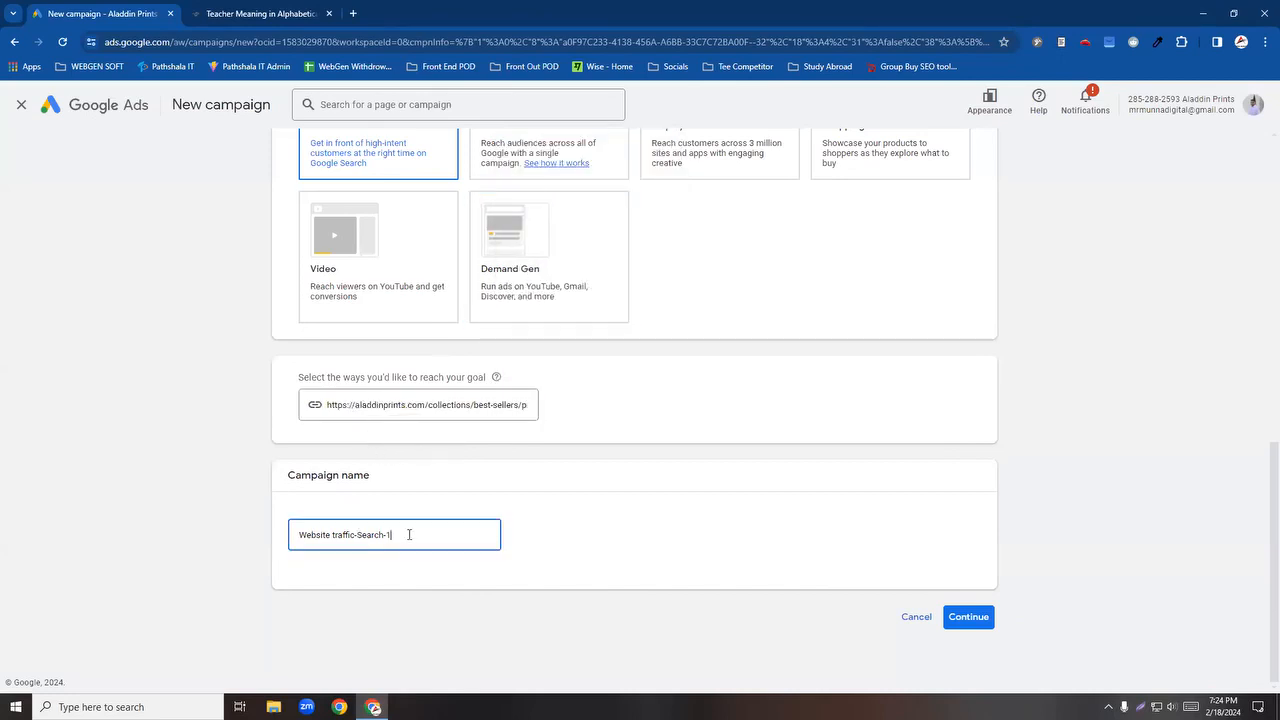
Step: Replace the default campaign name with a custom one and review the campaign choices
left_click_drag(408, 534, 271, 561)
type("A")
scroll(646, 546, "up", 7)
scroll(660, 463, "down", 7)
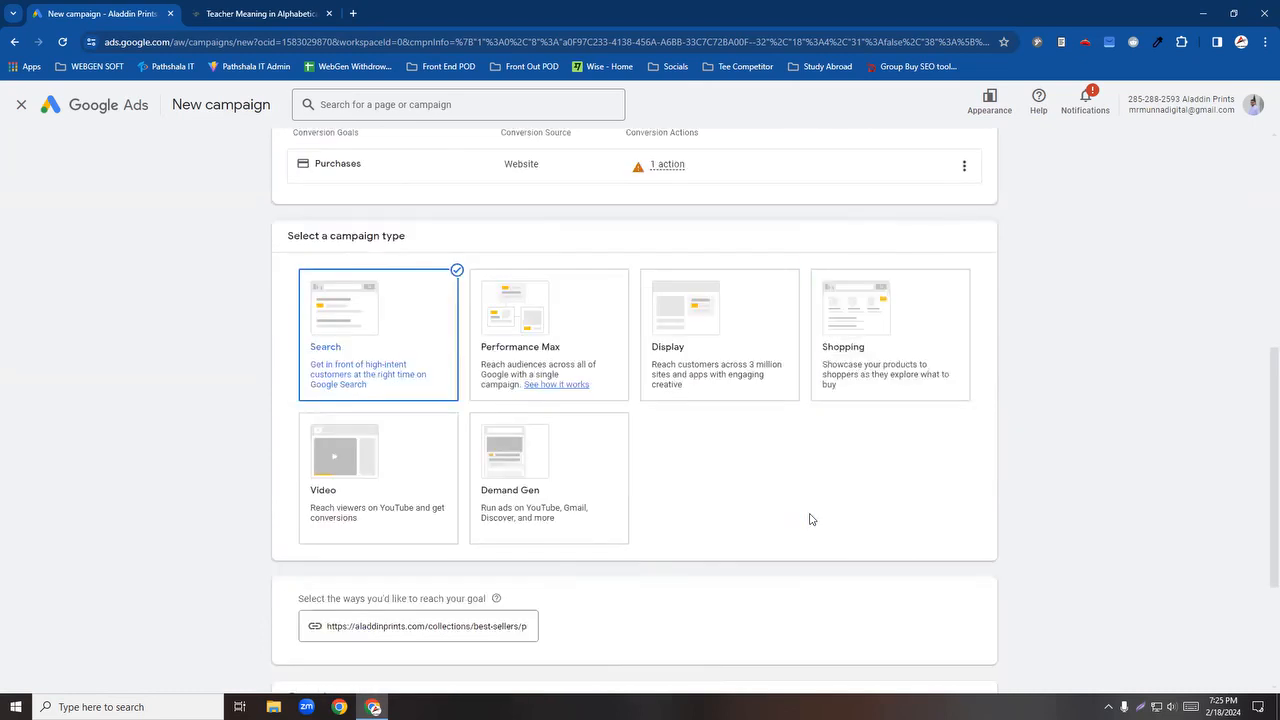
Step: Continue to the Bidding settings of the new Search campaign and dismiss the introductory message
left_click(979, 620)
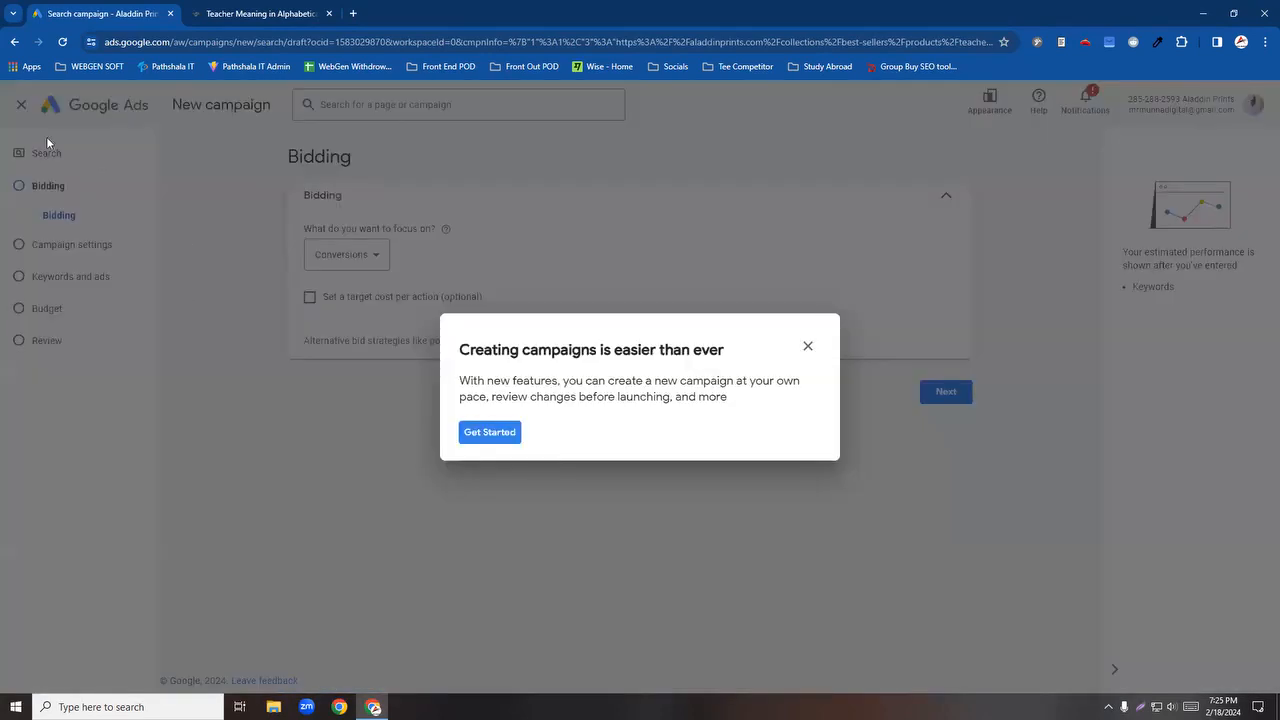
left_click(808, 349)
left_click(707, 414)
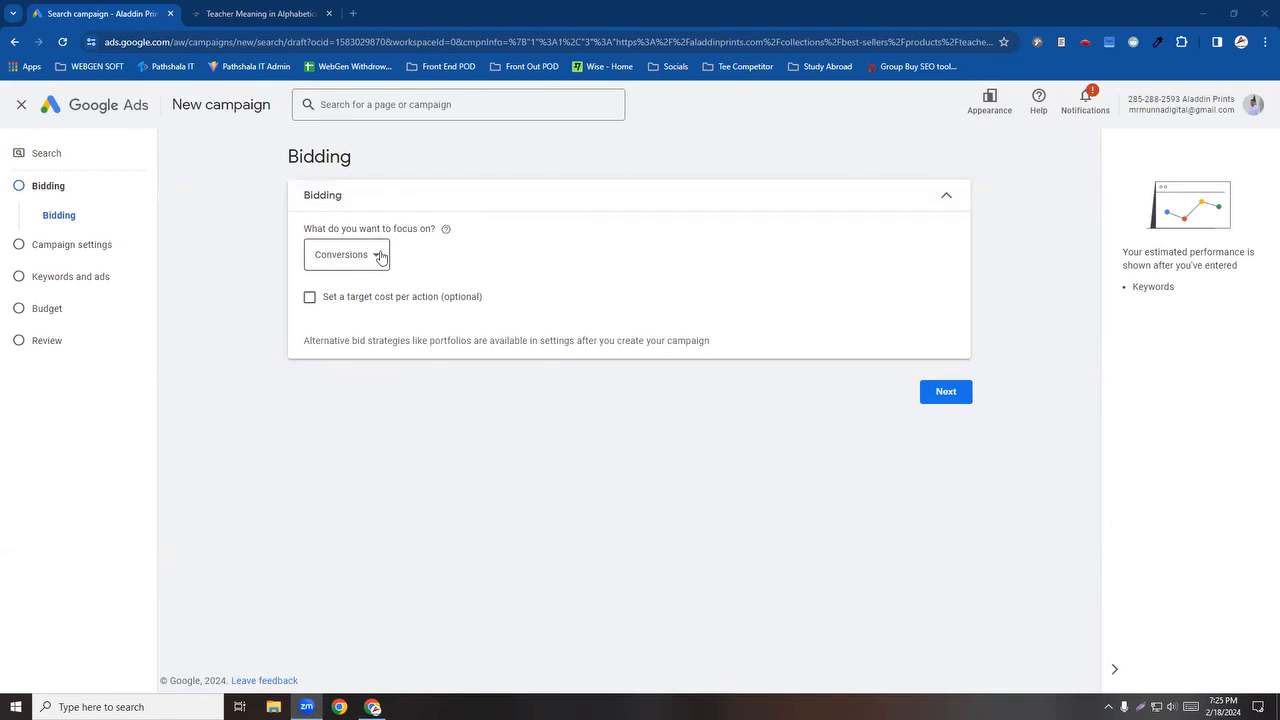
Step: Search Google in a new browser tab for "shirts for teachers cute"
left_click(290, 13)
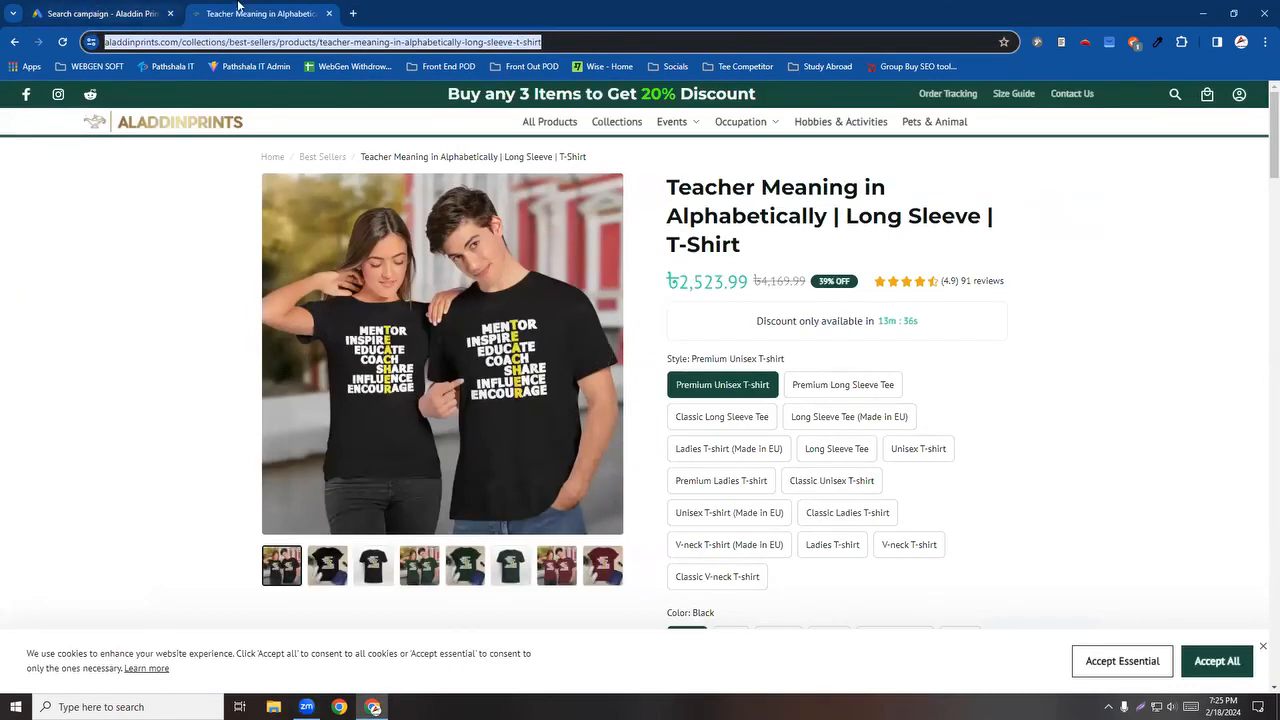
left_click(354, 13)
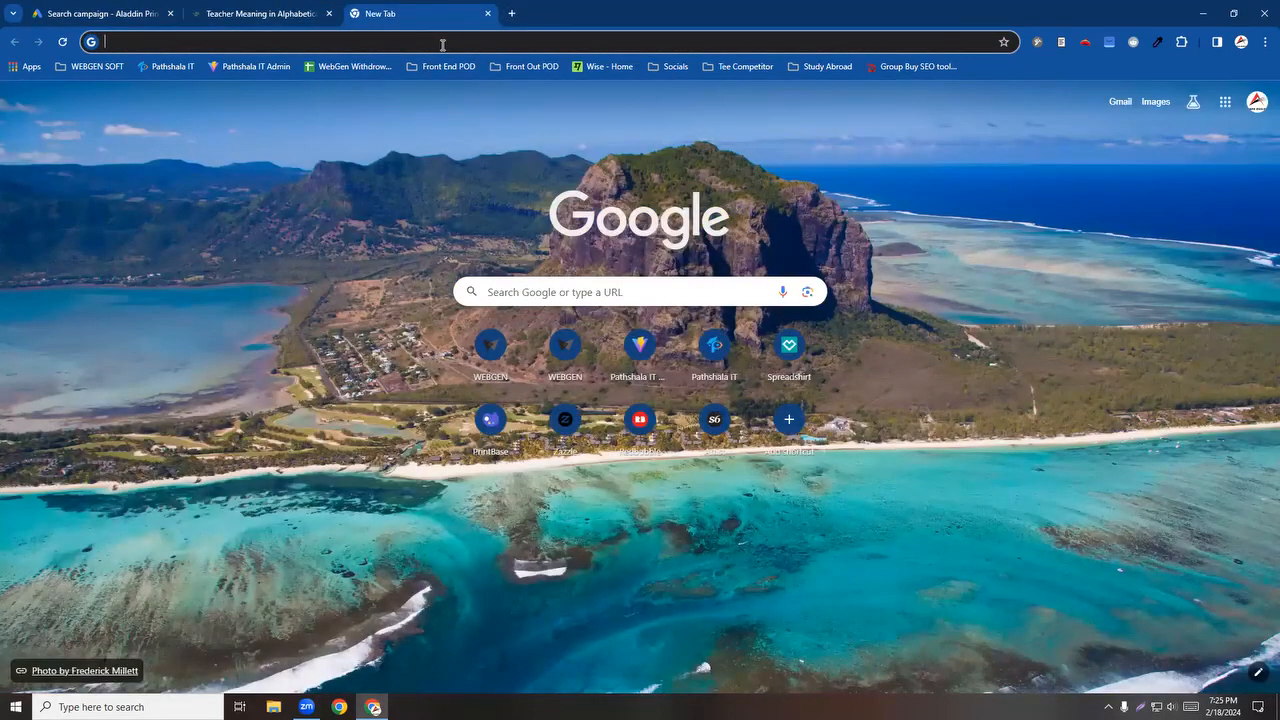
type("t")
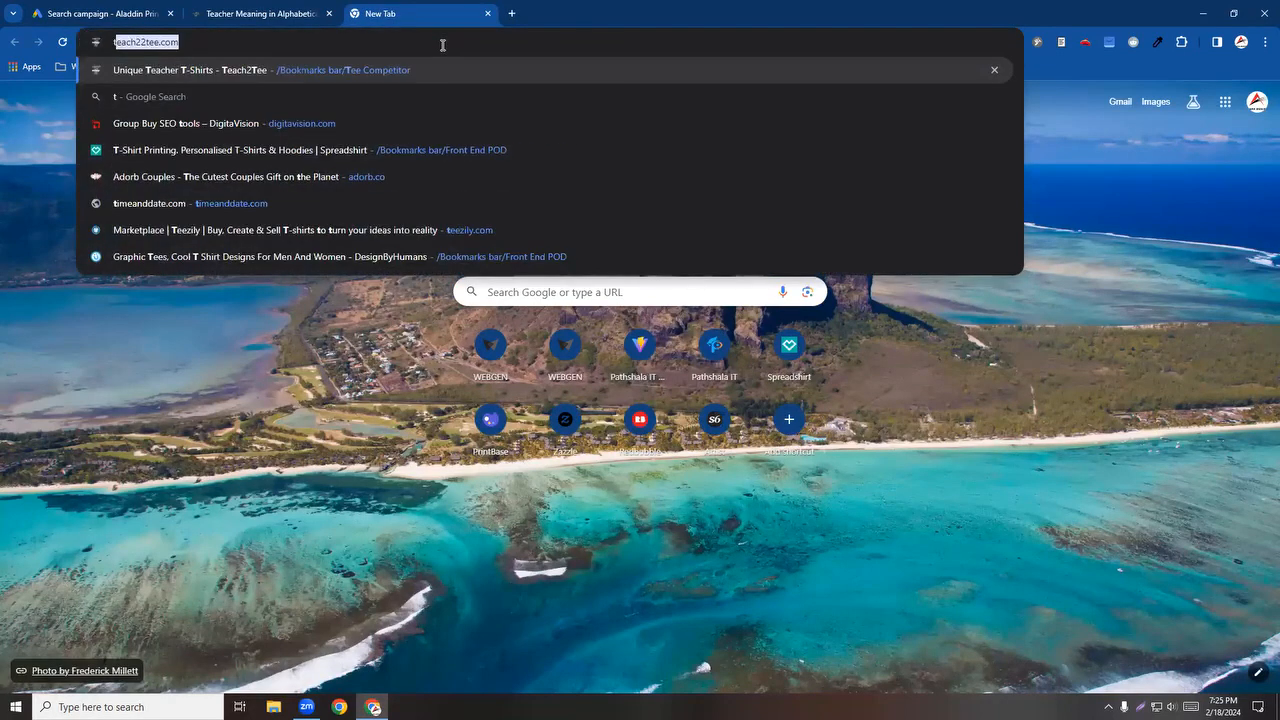
type("eacher")
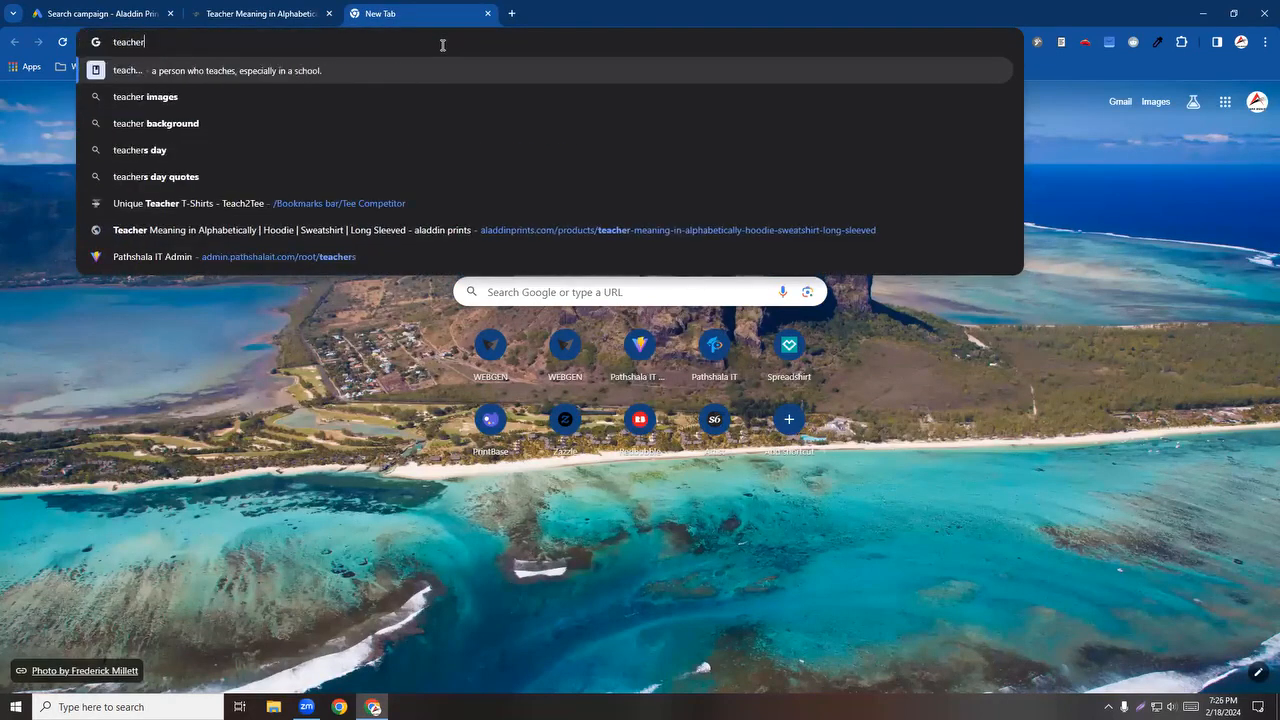
key("BackSpace")
key("BackSpace")
key("BackSpace")
key("BackSpace")
key("BackSpace")
key("BackSpace")
key("BackSpace")
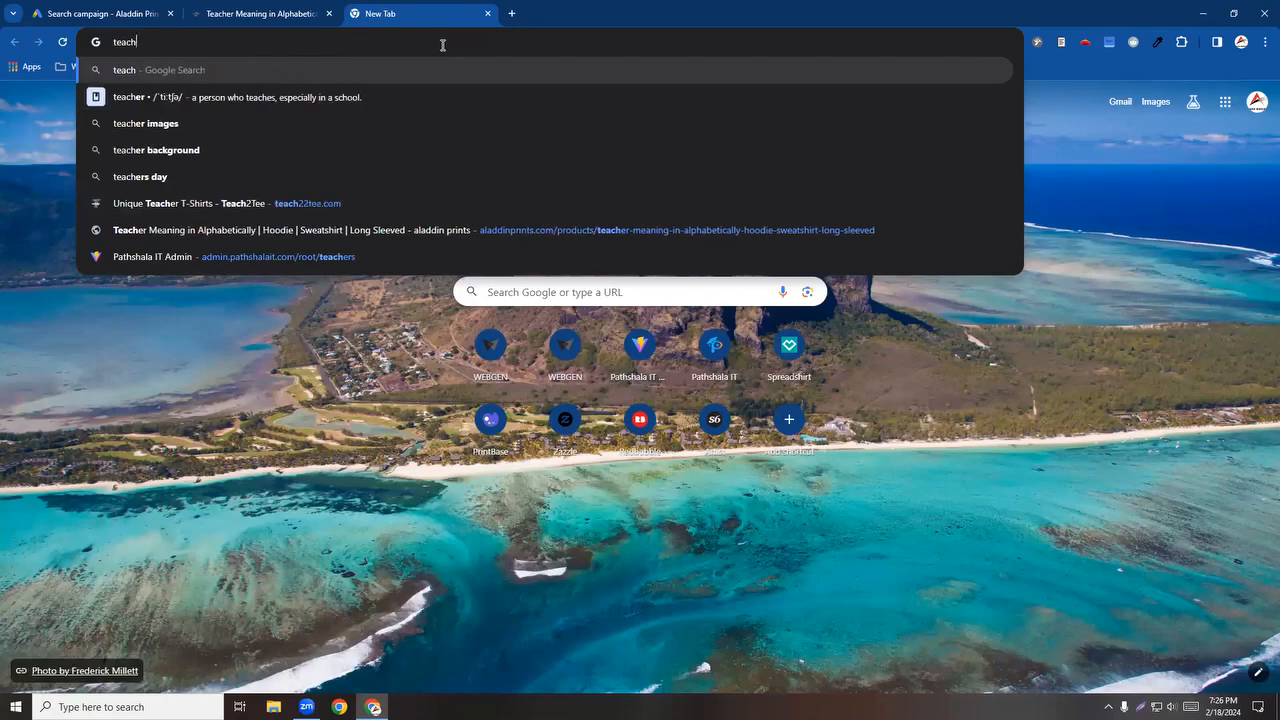
type("tshirts for")
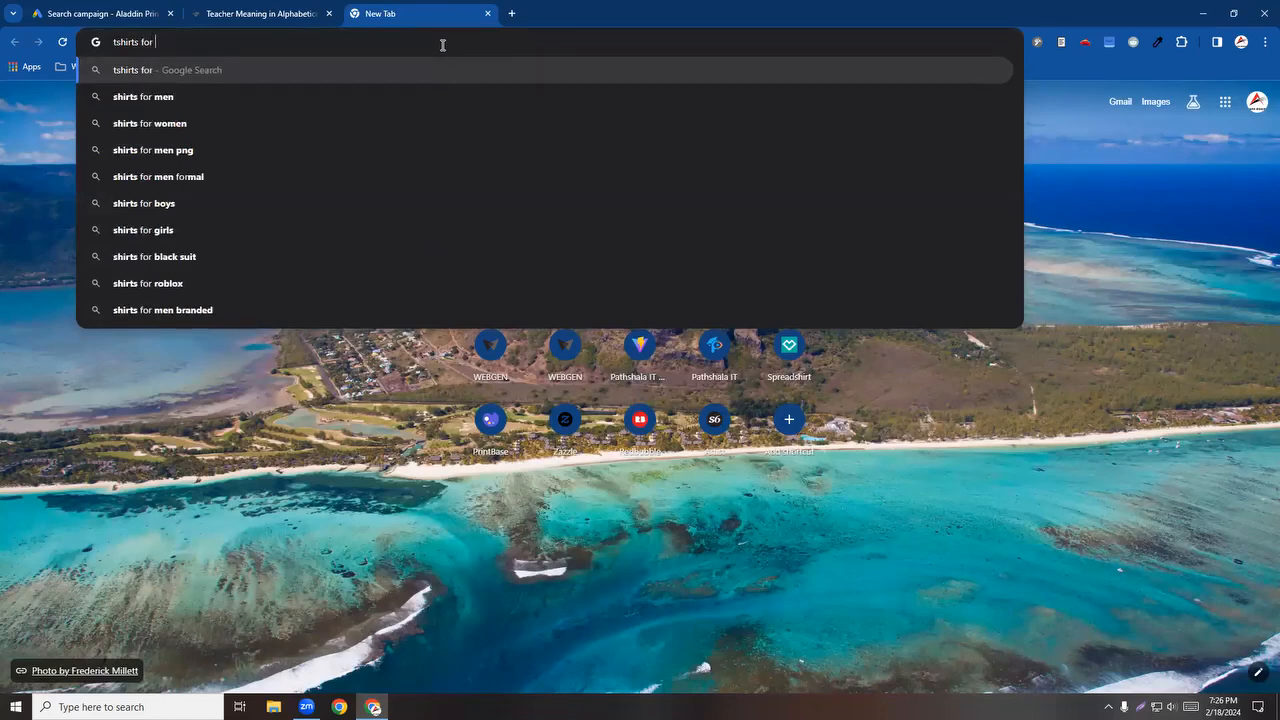
type(" teachers cute")
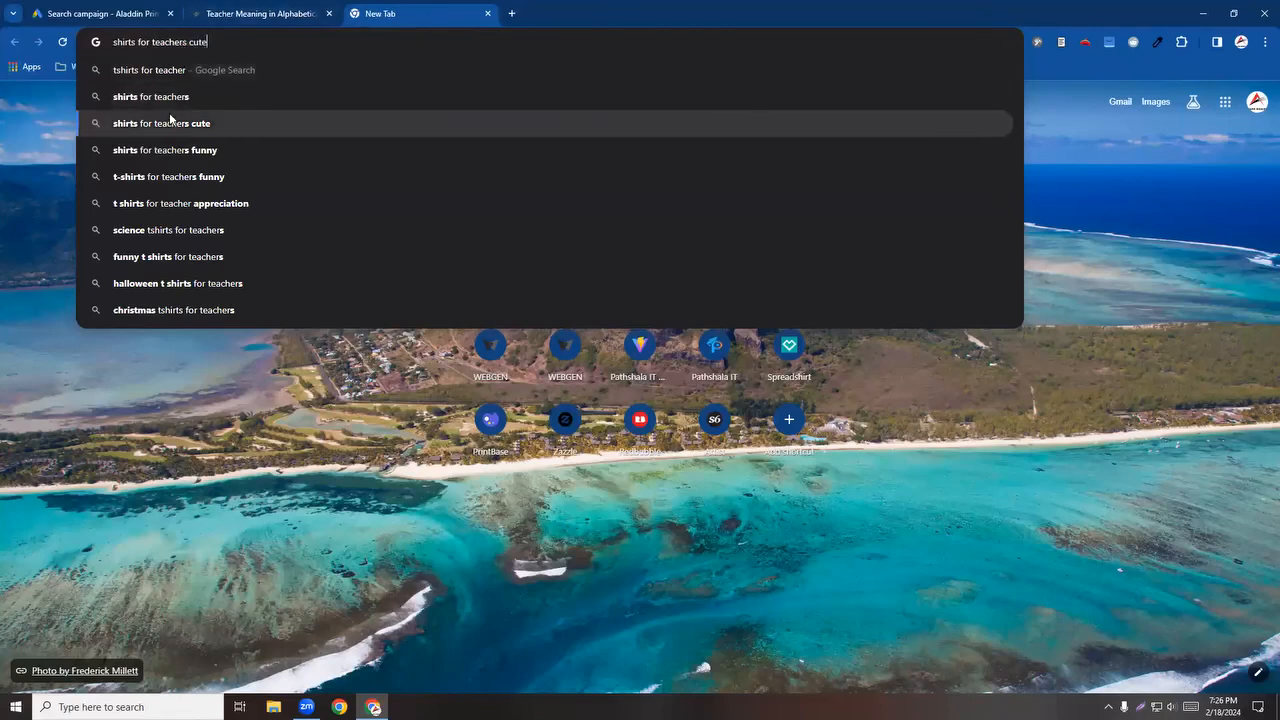
left_click(169, 118)
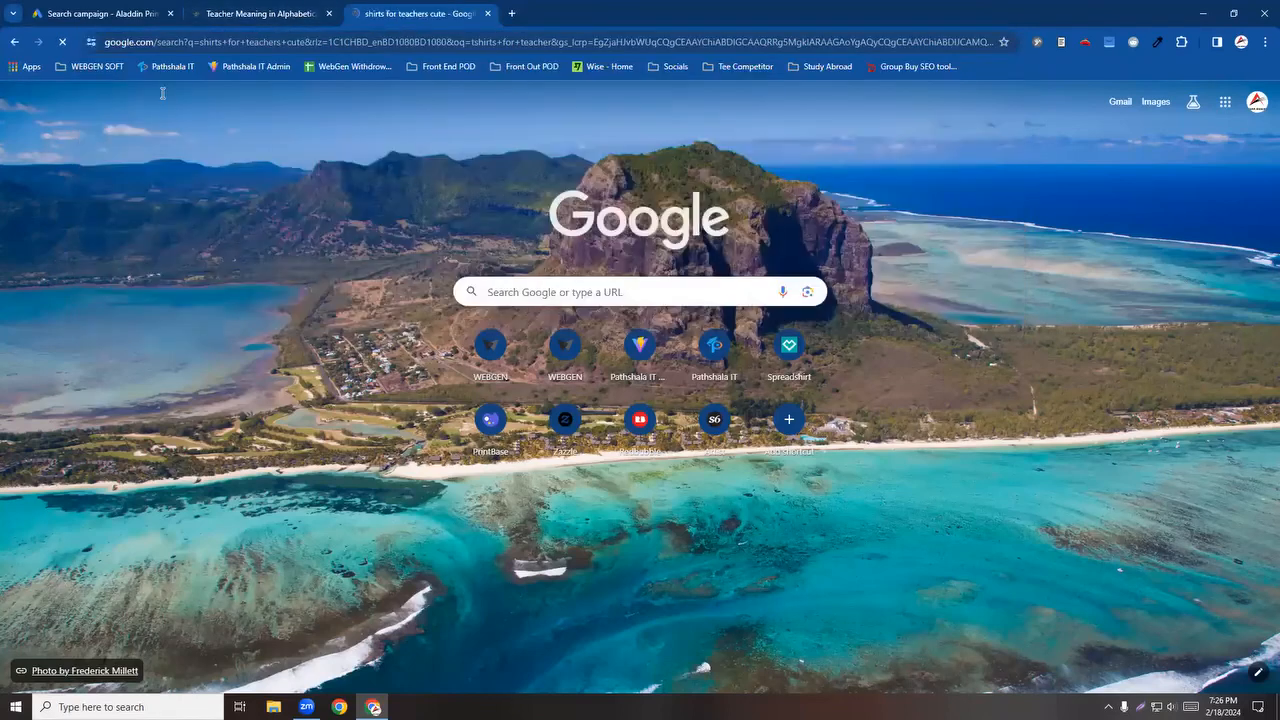
Step: Shorten the Google query to "shirts for teachers" and run the search again
double_click(250, 113)
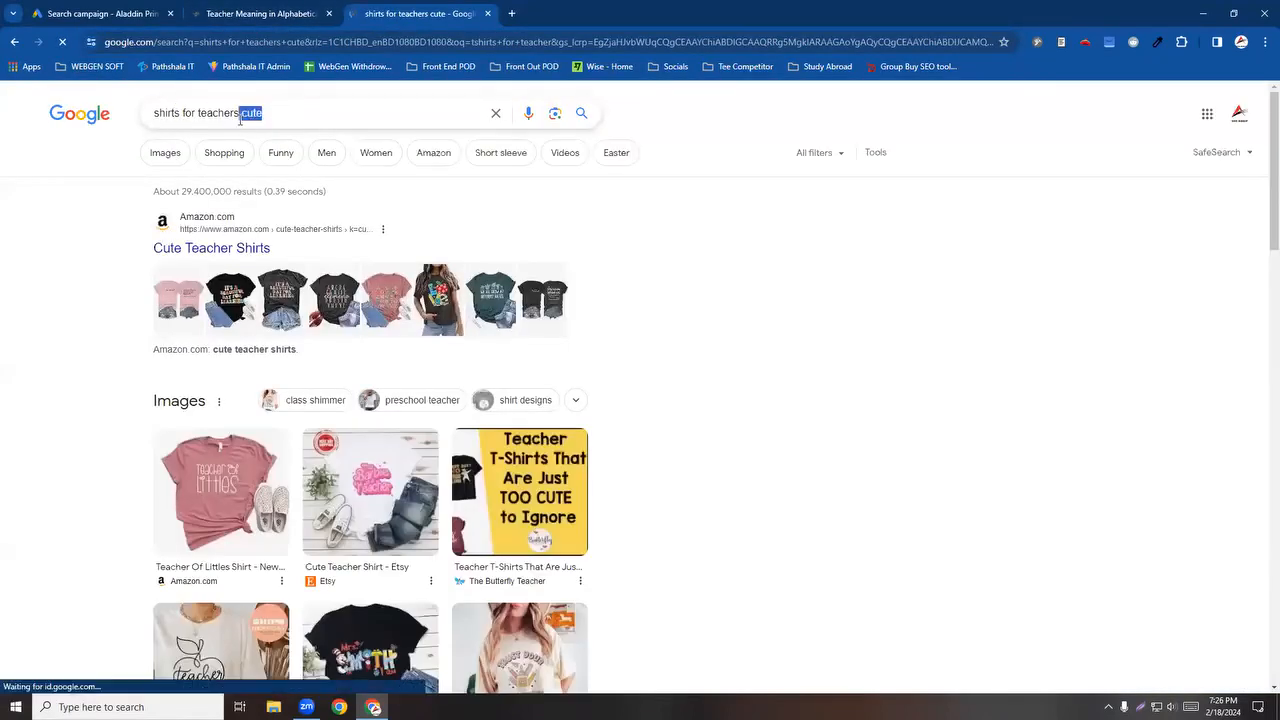
key("BackSpace")
key("Return")
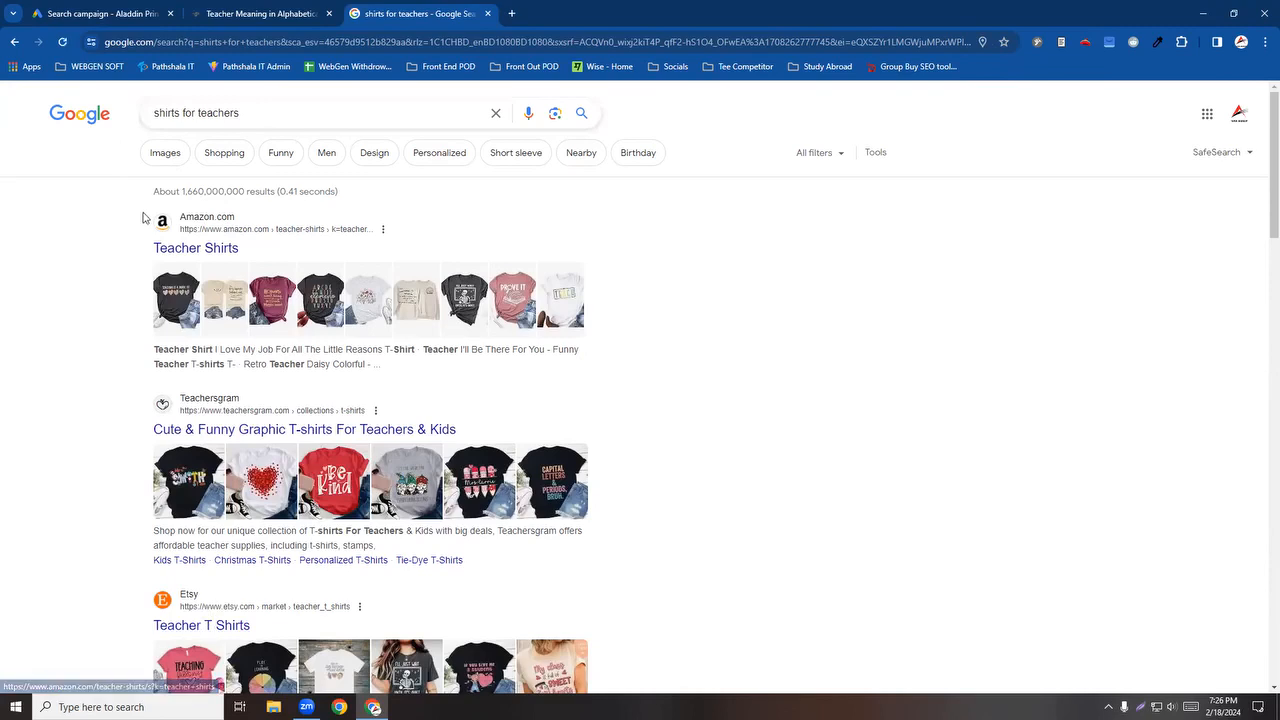
Step: Examine the Google results for teacher shirts alongside the campaign's Bidding settings
scroll(160, 405, "down", 4)
scroll(201, 199, "up", 4)
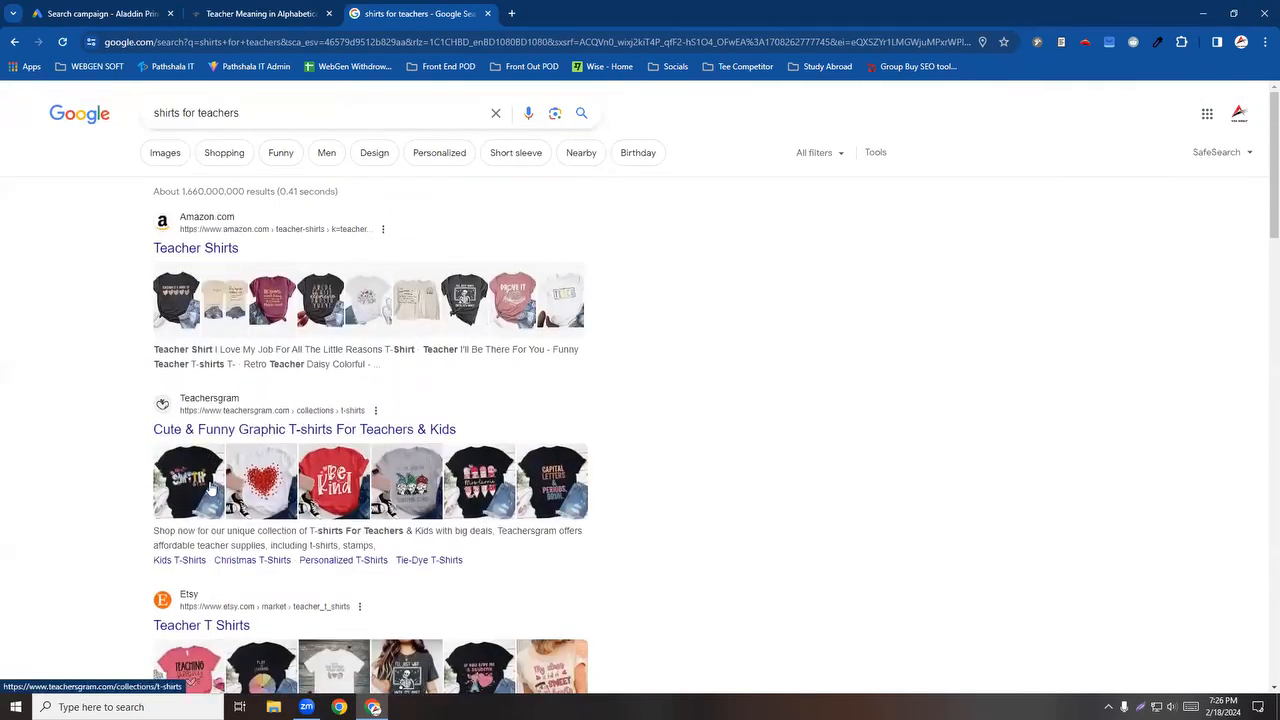
left_click(259, 12)
left_click(93, 9)
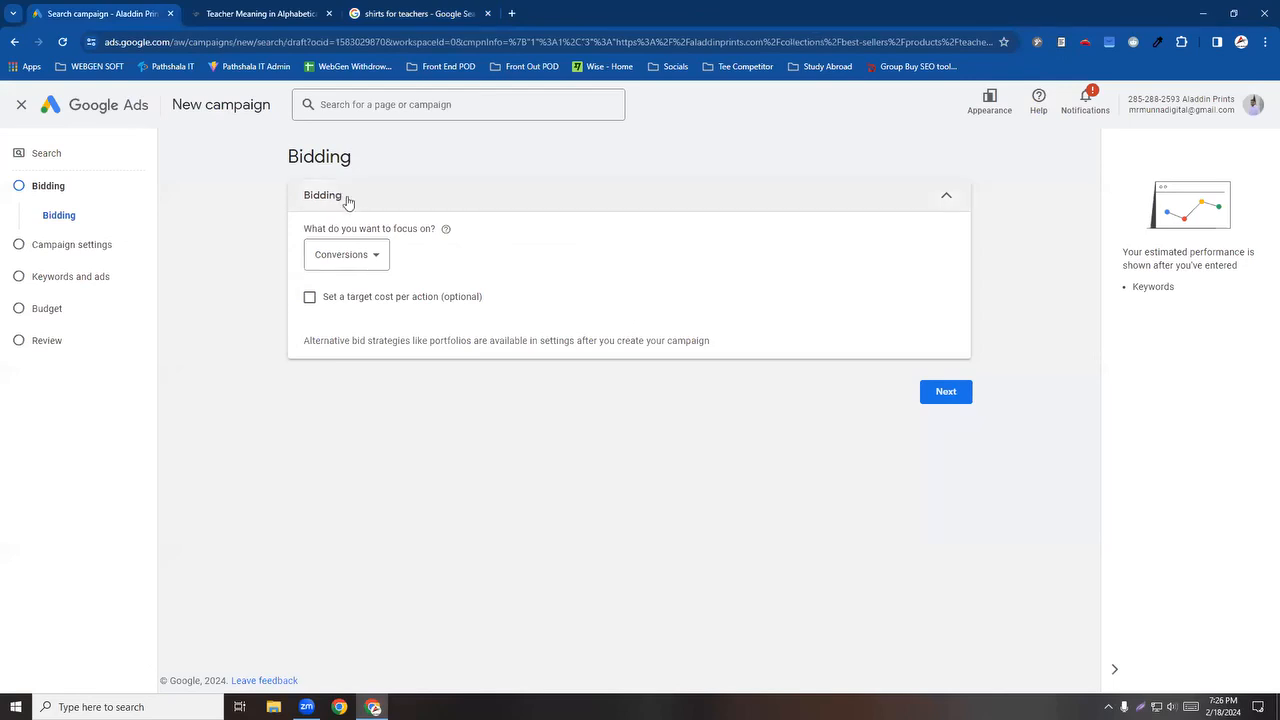
left_click(405, 8)
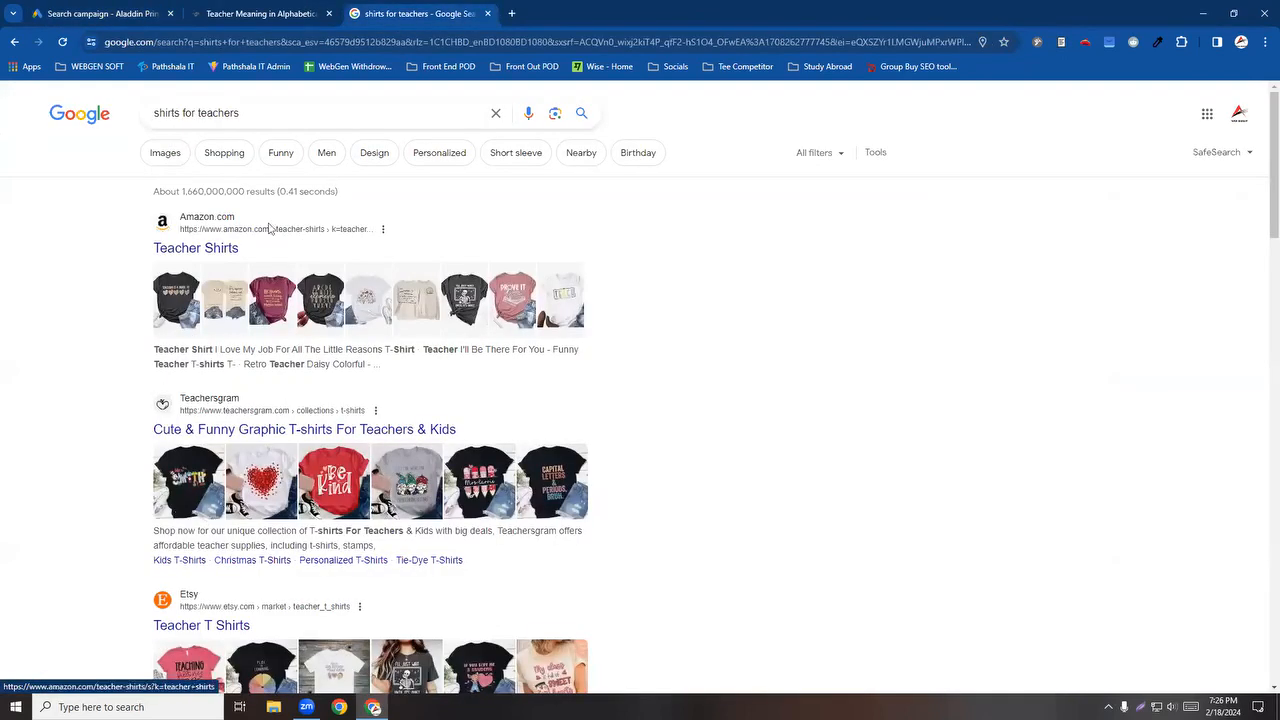
scroll(170, 296, "down", 1)
scroll(197, 315, "up", 1)
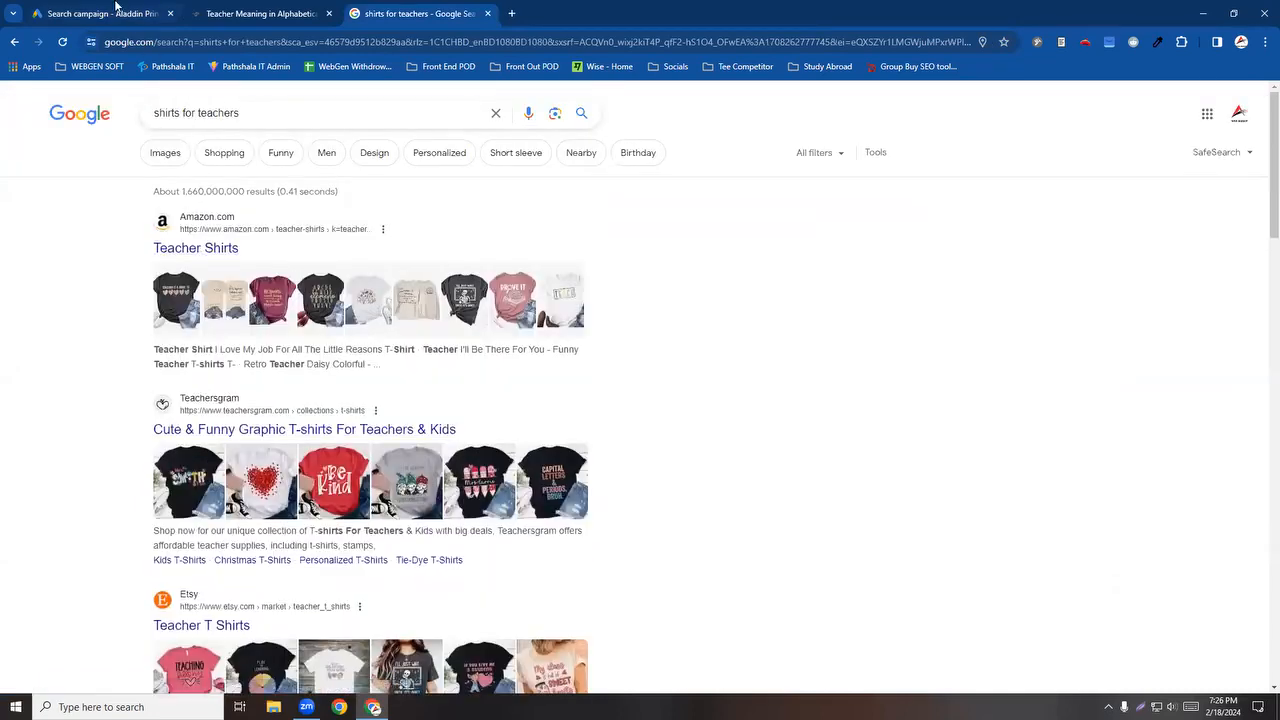
left_click(115, 8)
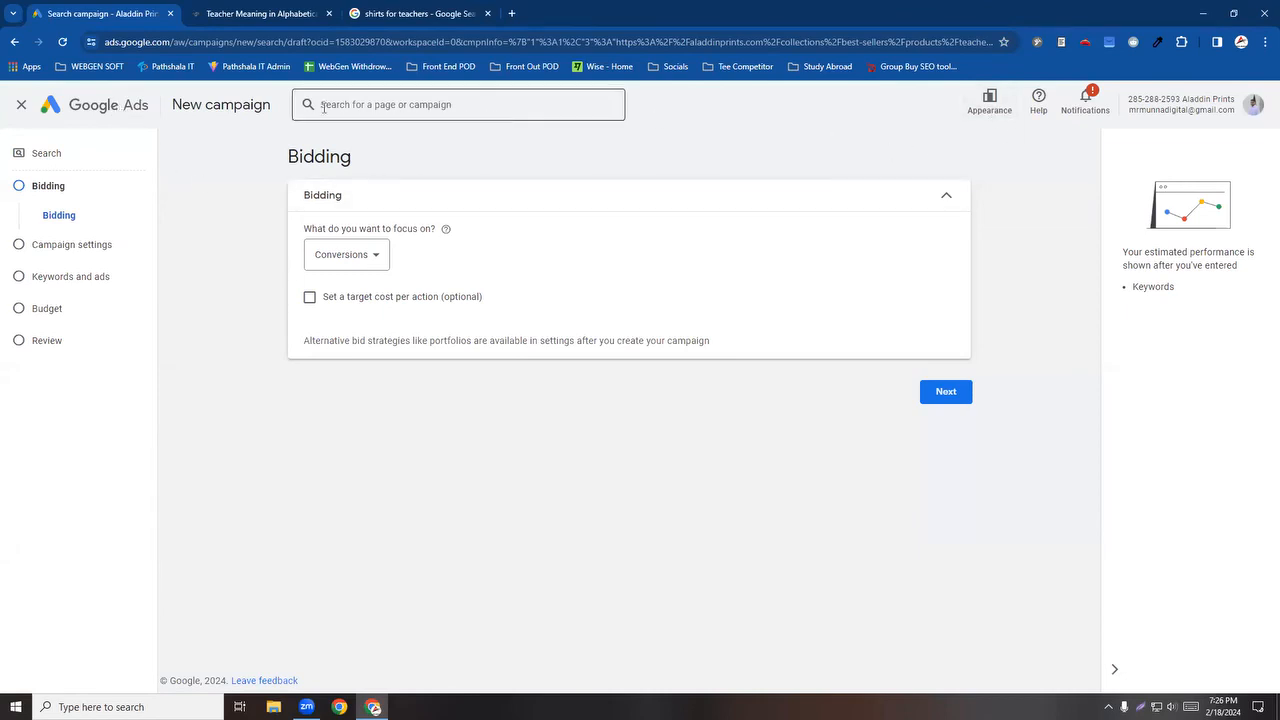
Step: Keep the campaign draft open, sign in to Google Ads in a second browser tab, and place that tab beside the campaign's
left_click(103, 112)
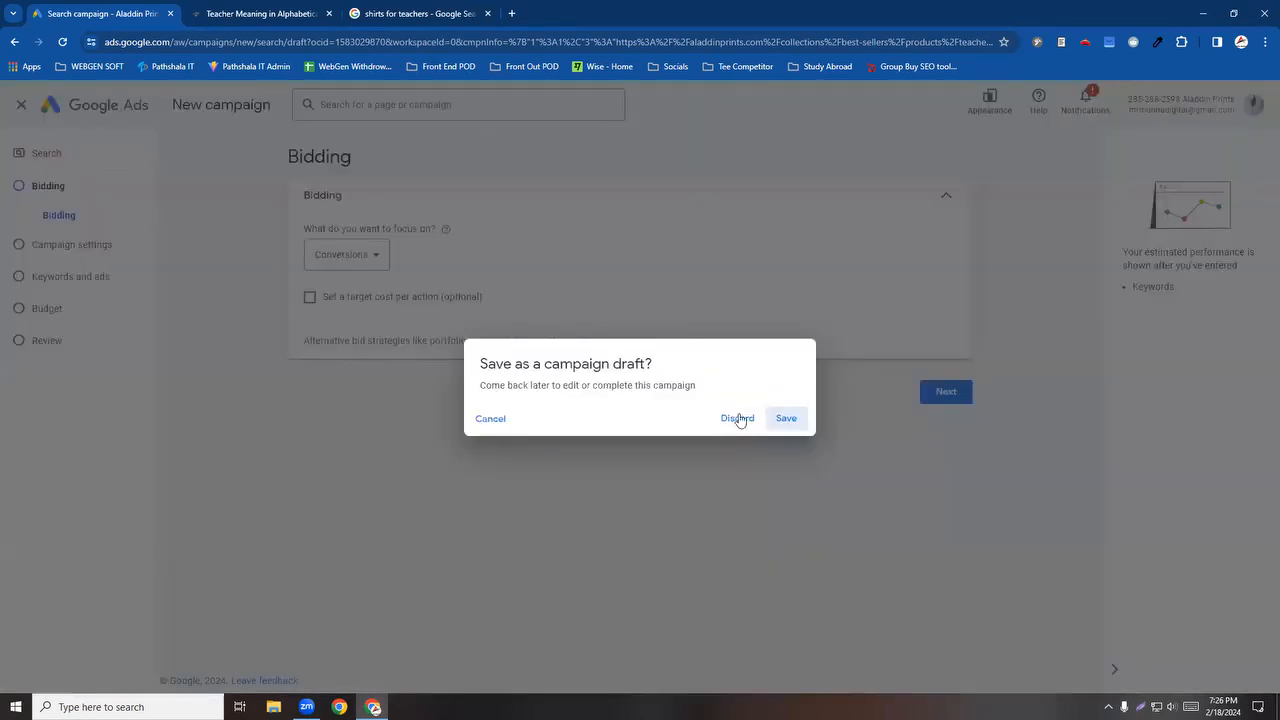
left_click(500, 419)
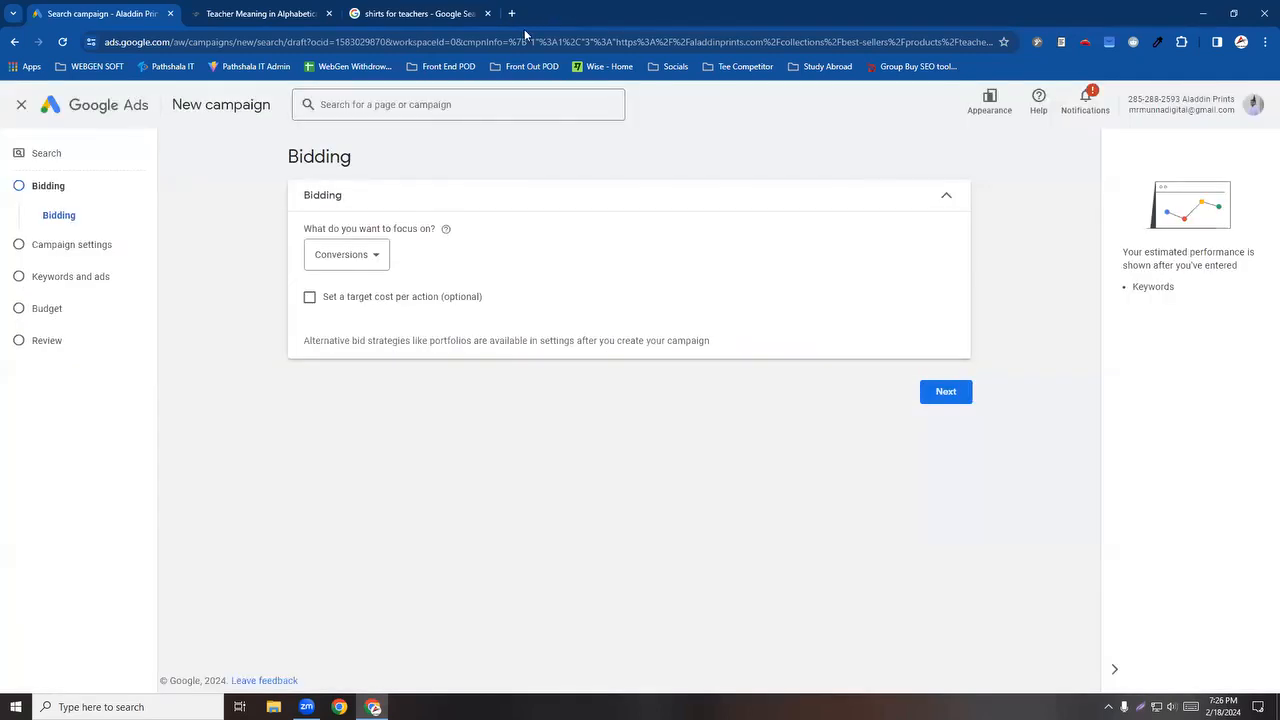
left_click(513, 14)
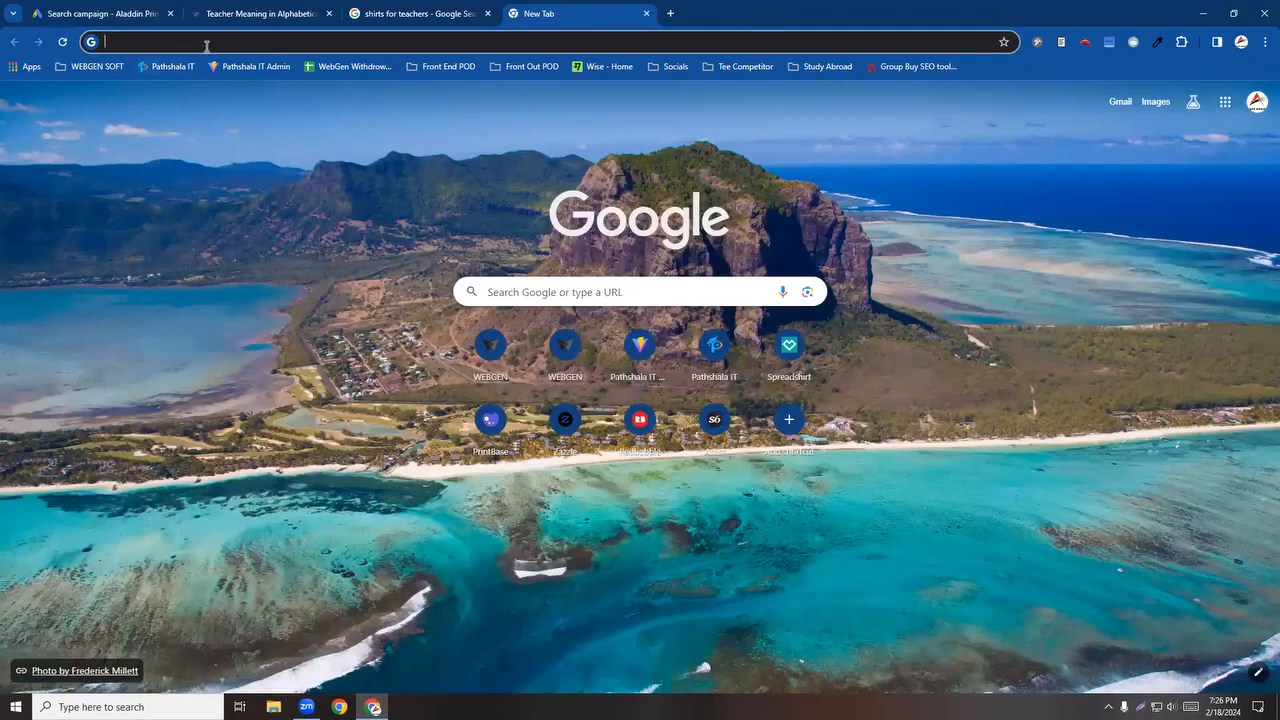
type("ads")
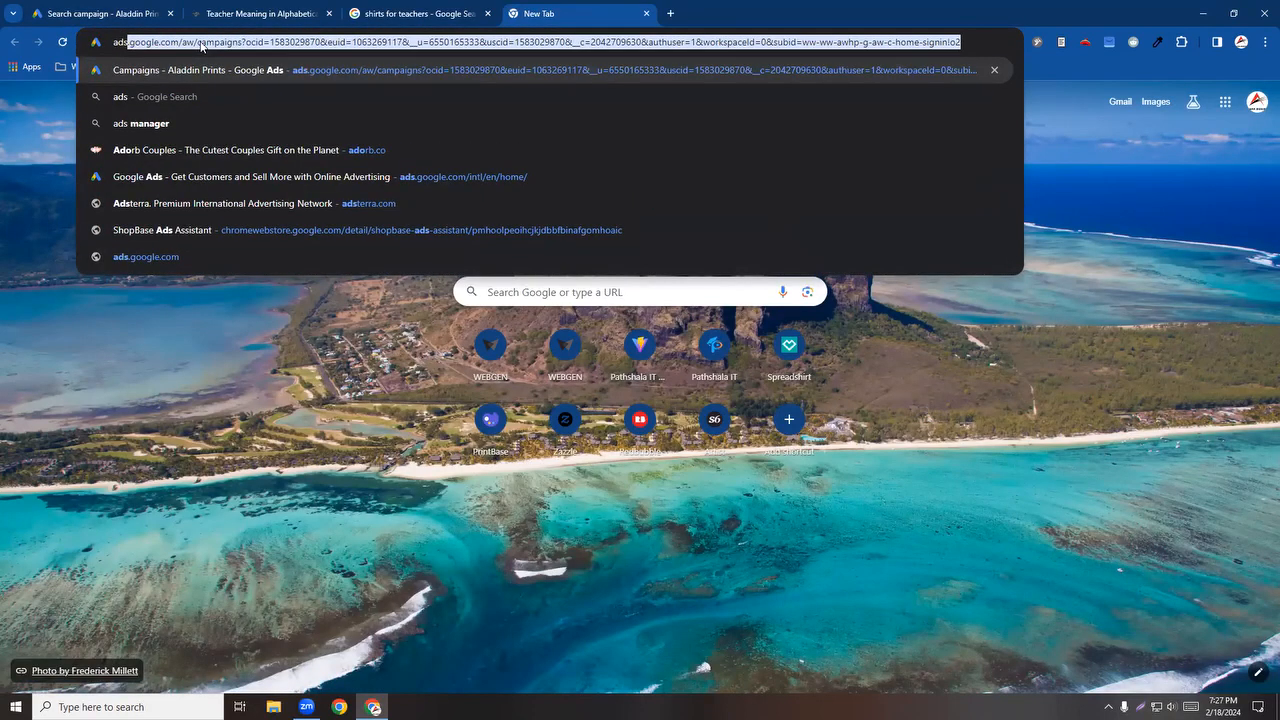
left_click(168, 256)
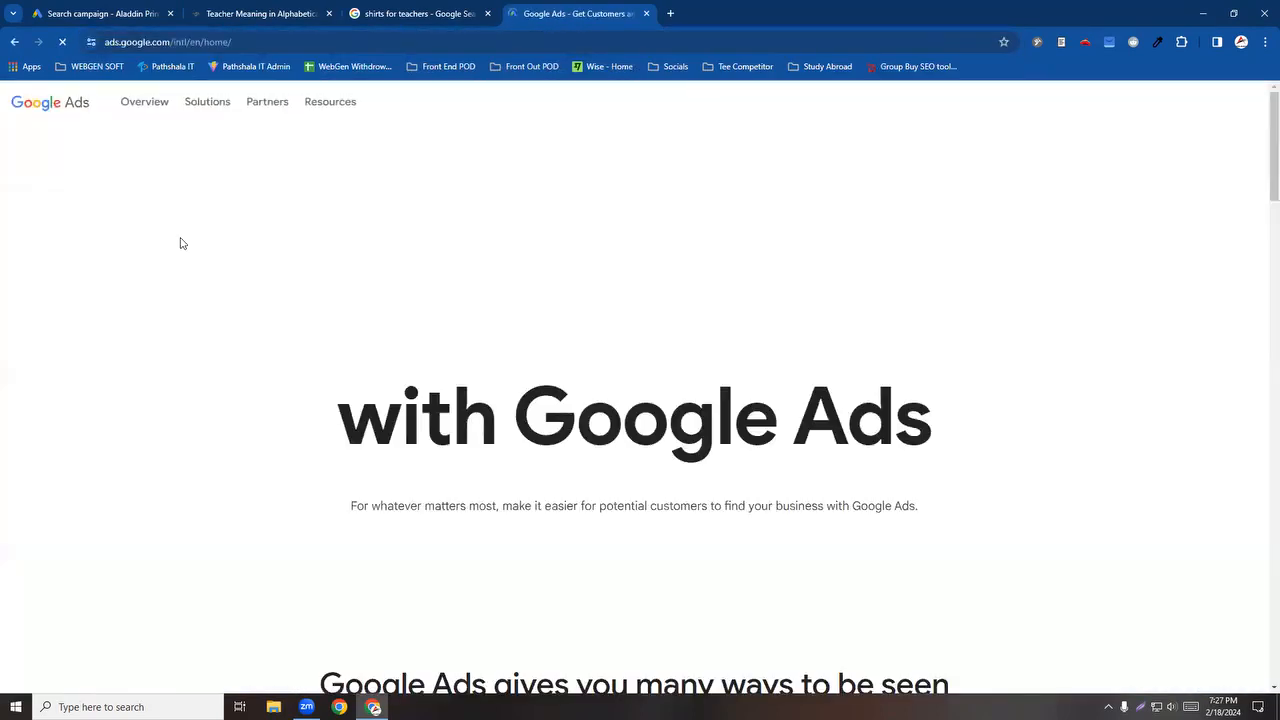
left_click(1091, 109)
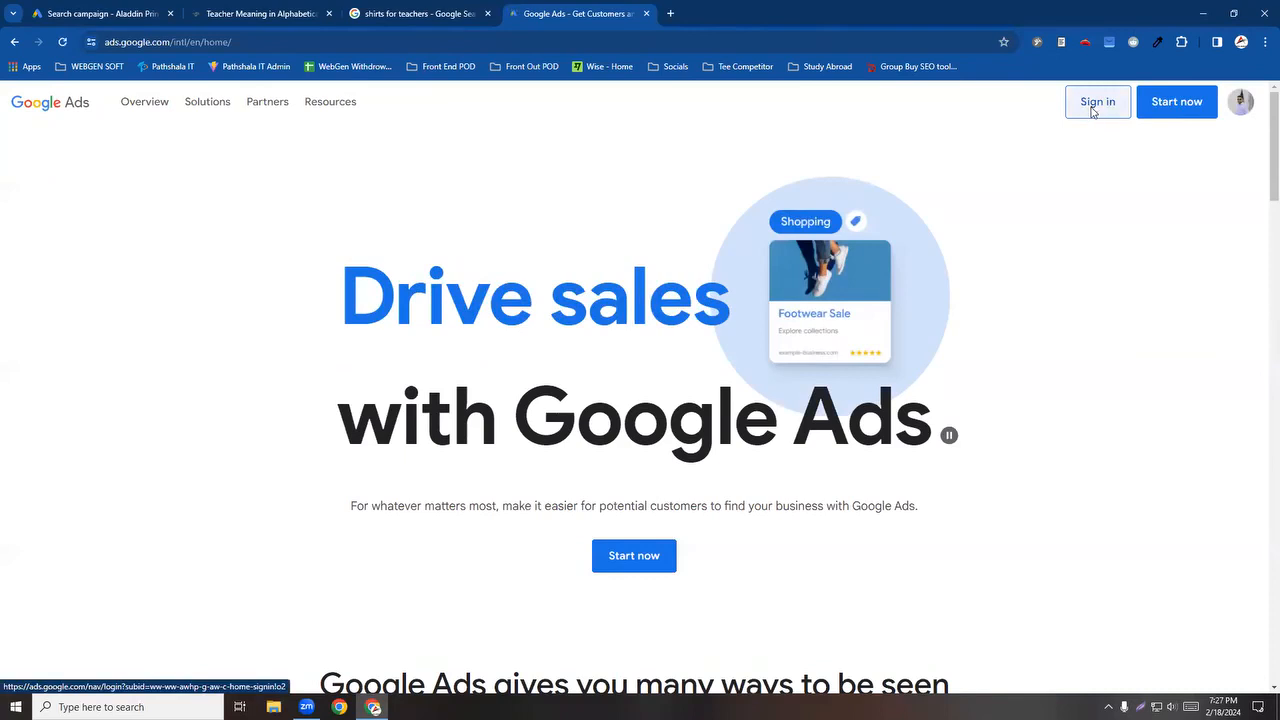
left_click_drag(560, 13, 245, 12)
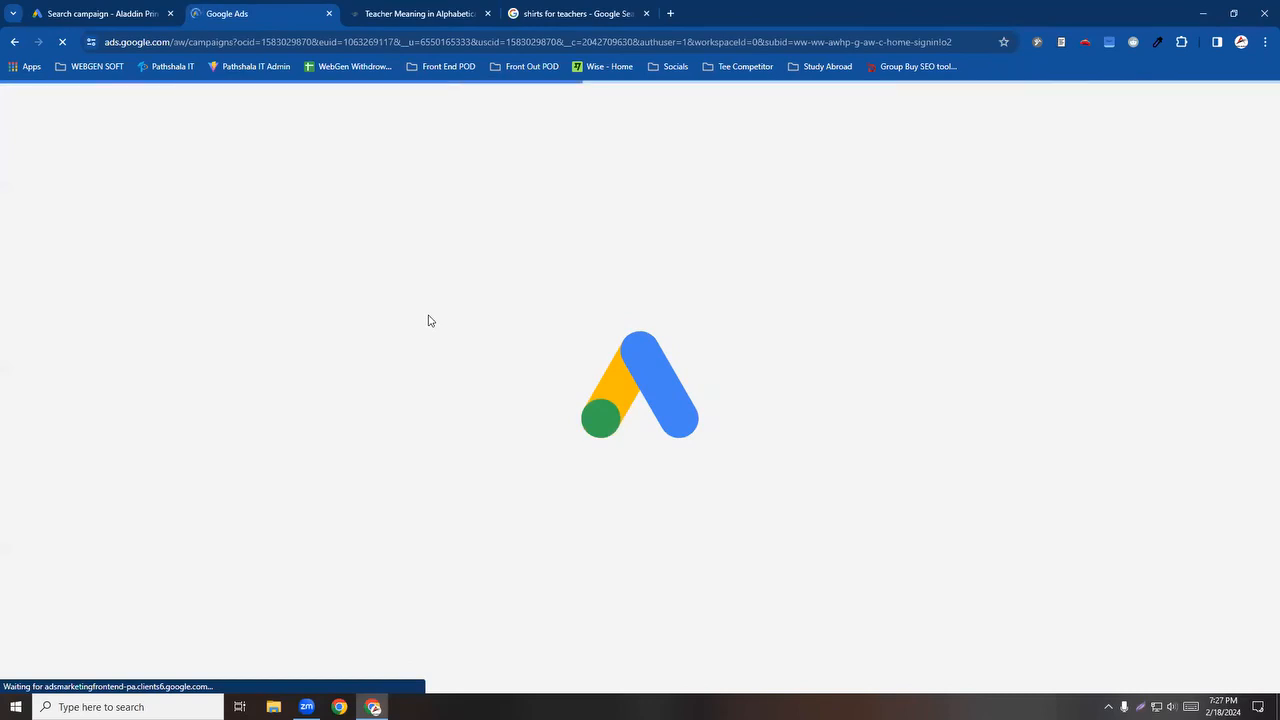
left_click(100, 14)
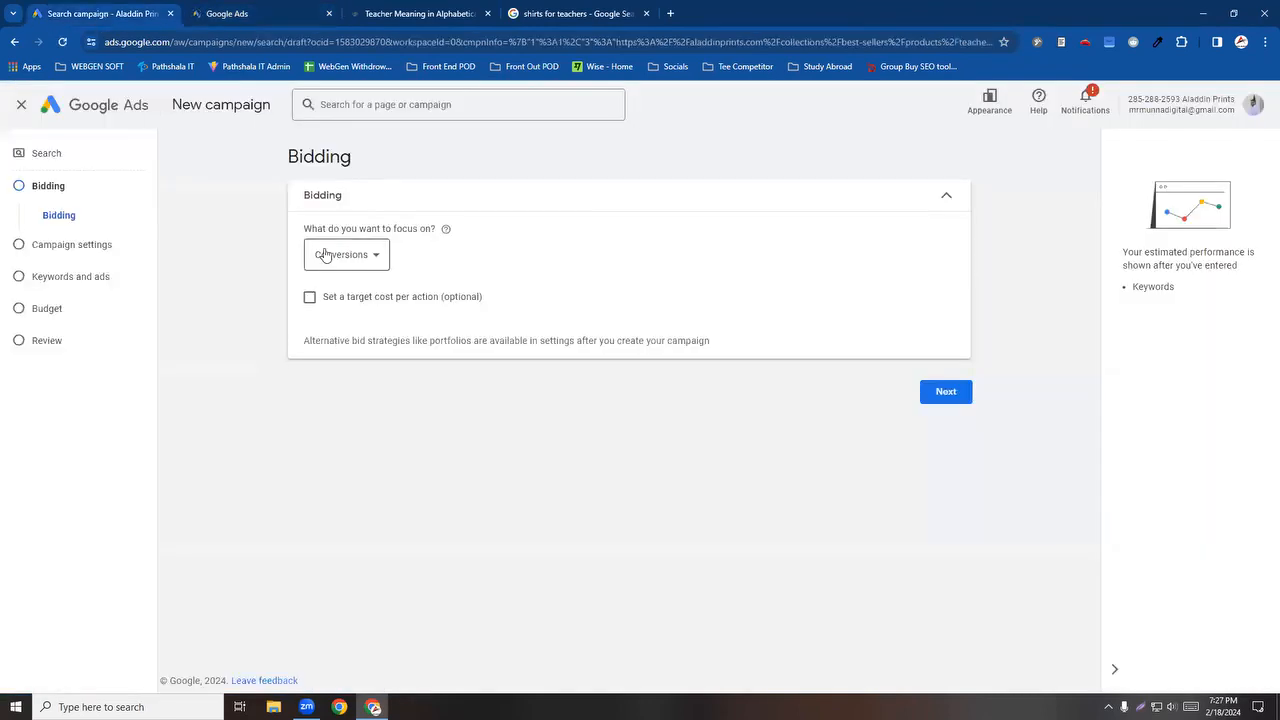
Step: Open the Keyword Planner in the second Google Ads tab
left_click(207, 6)
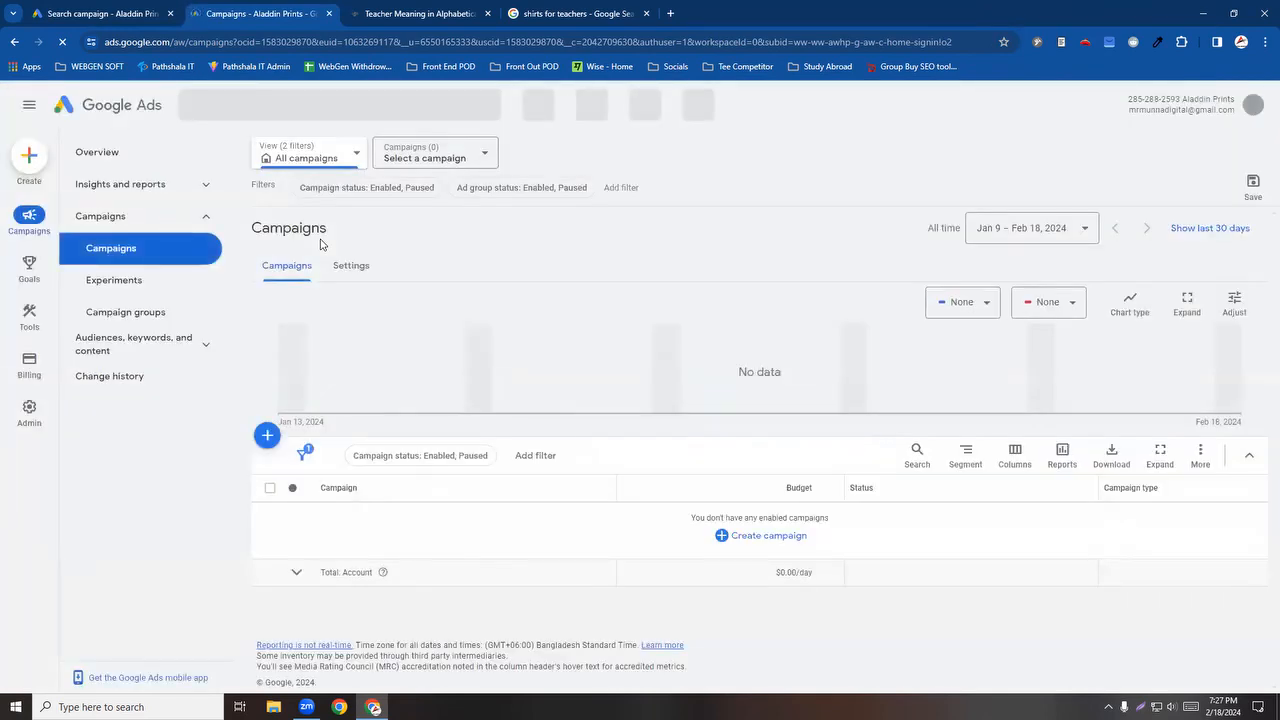
mouse_move(32, 325)
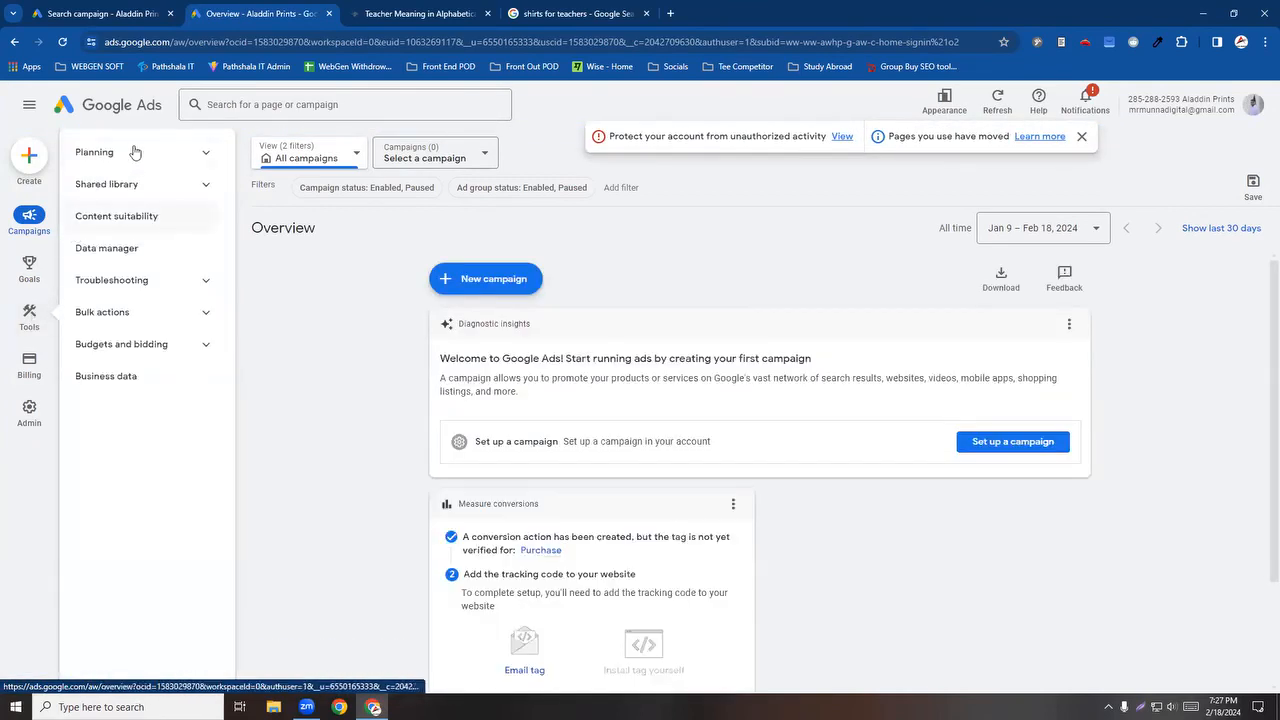
left_click(202, 155)
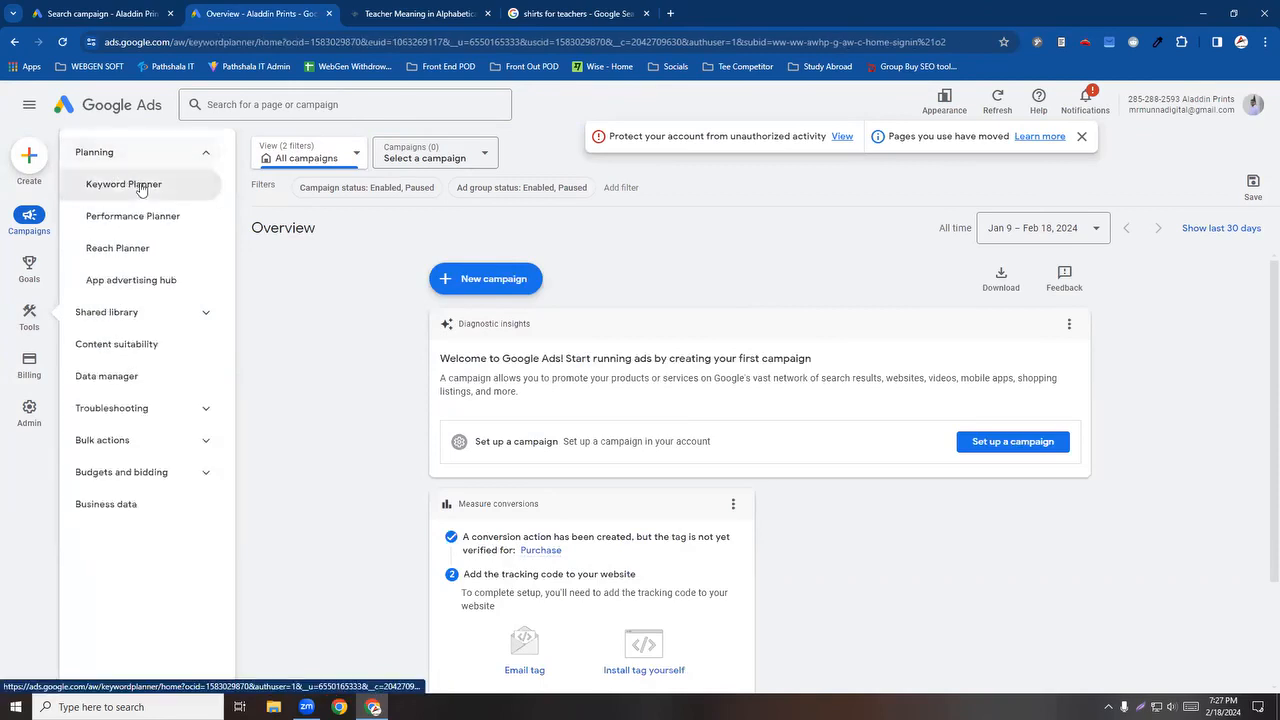
left_click(143, 185)
Step: Change the Google query to "t-shirts for teachers", run the search, and copy the phrase
left_click(110, 8)
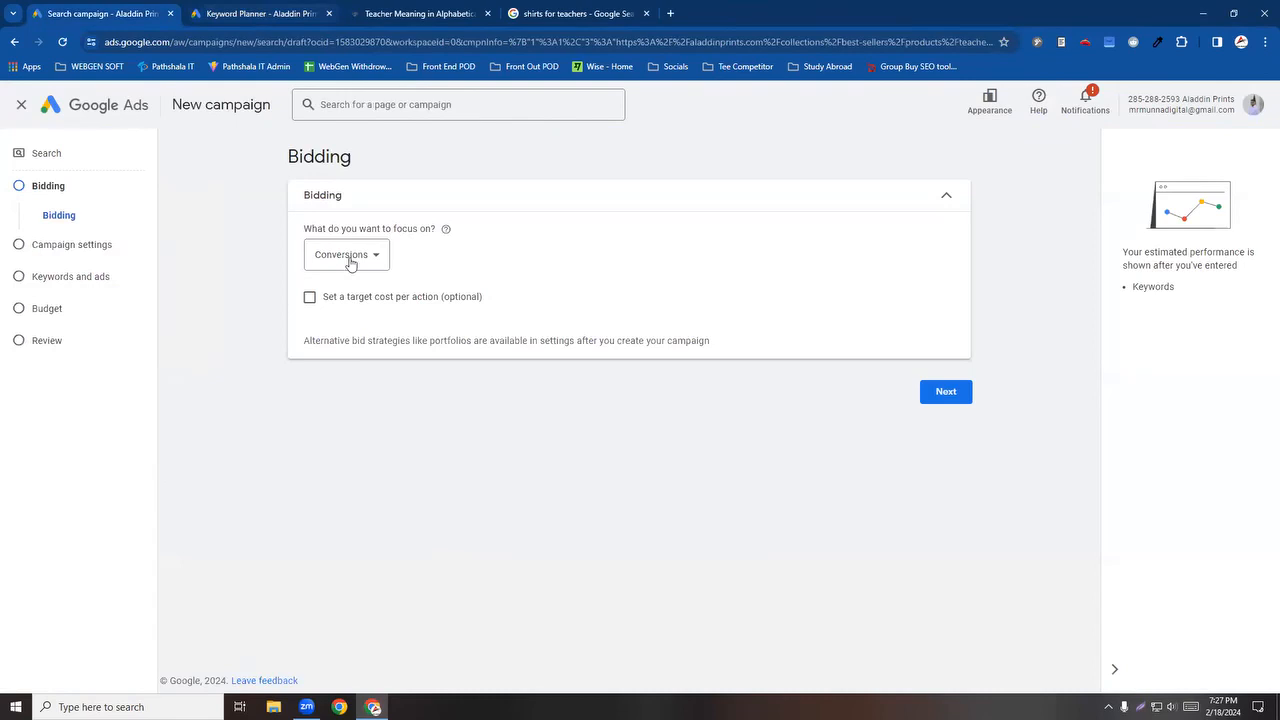
left_click(540, 14)
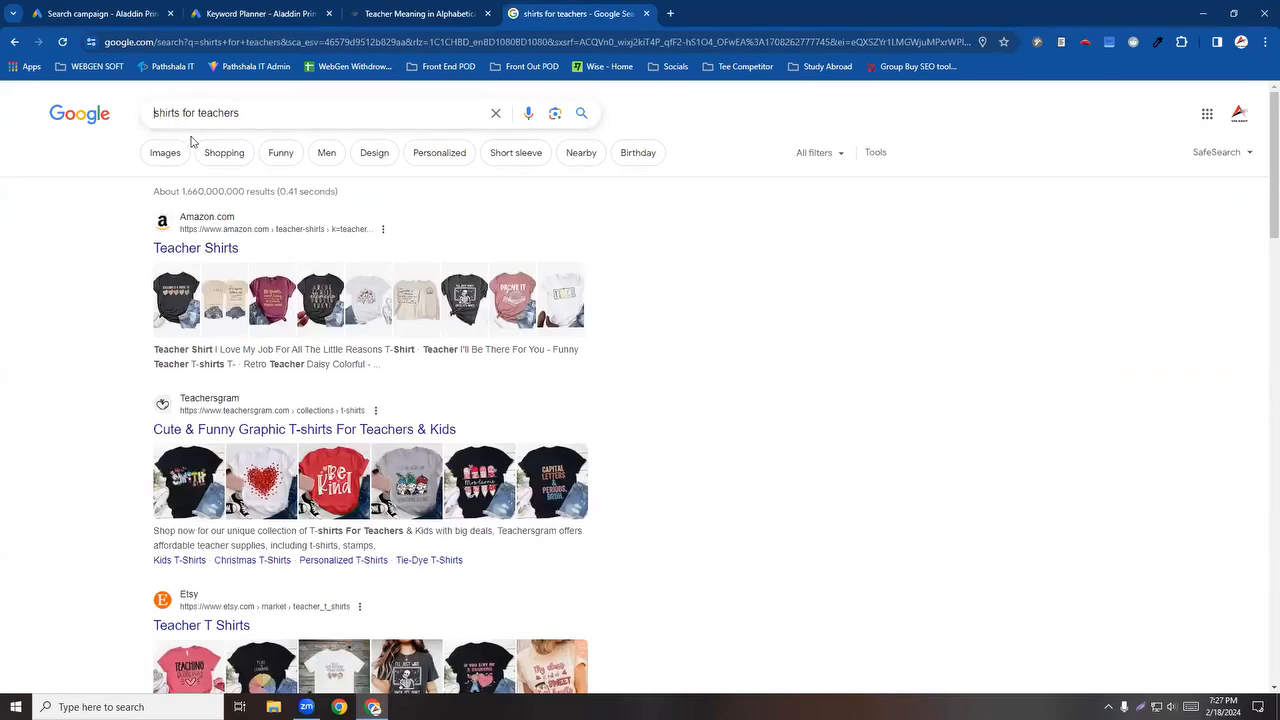
type("t-")
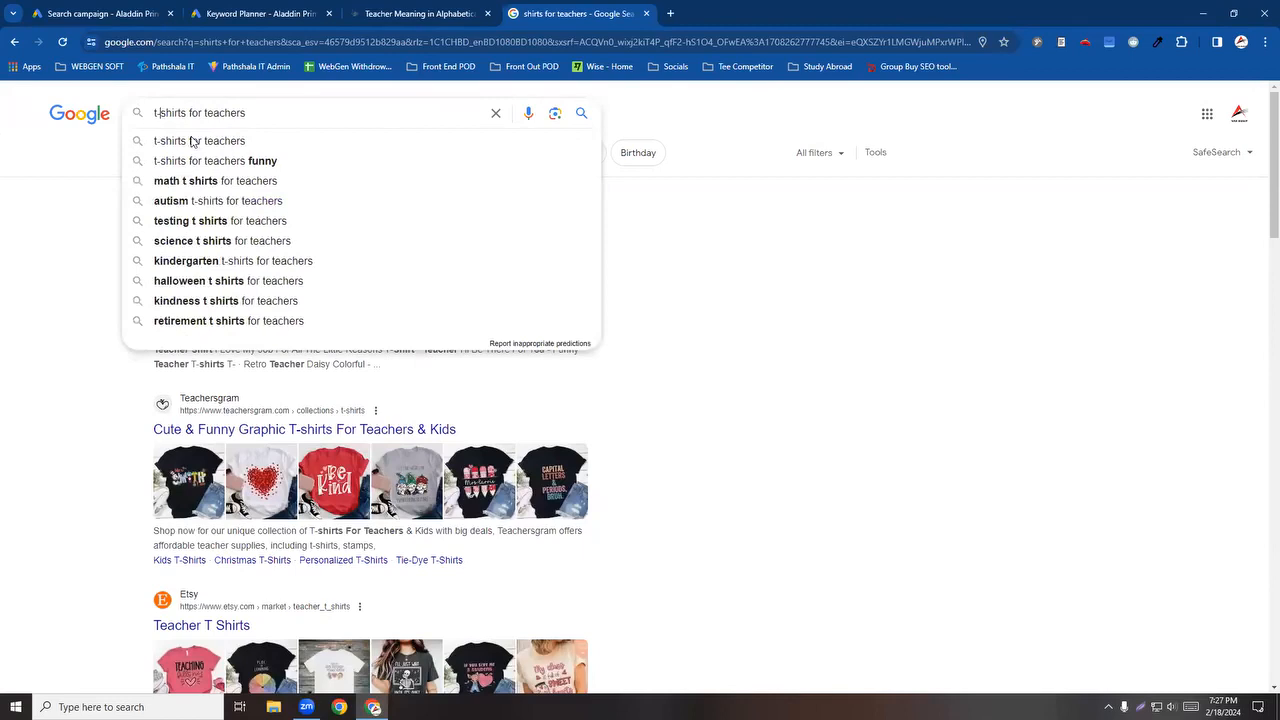
left_click(589, 119)
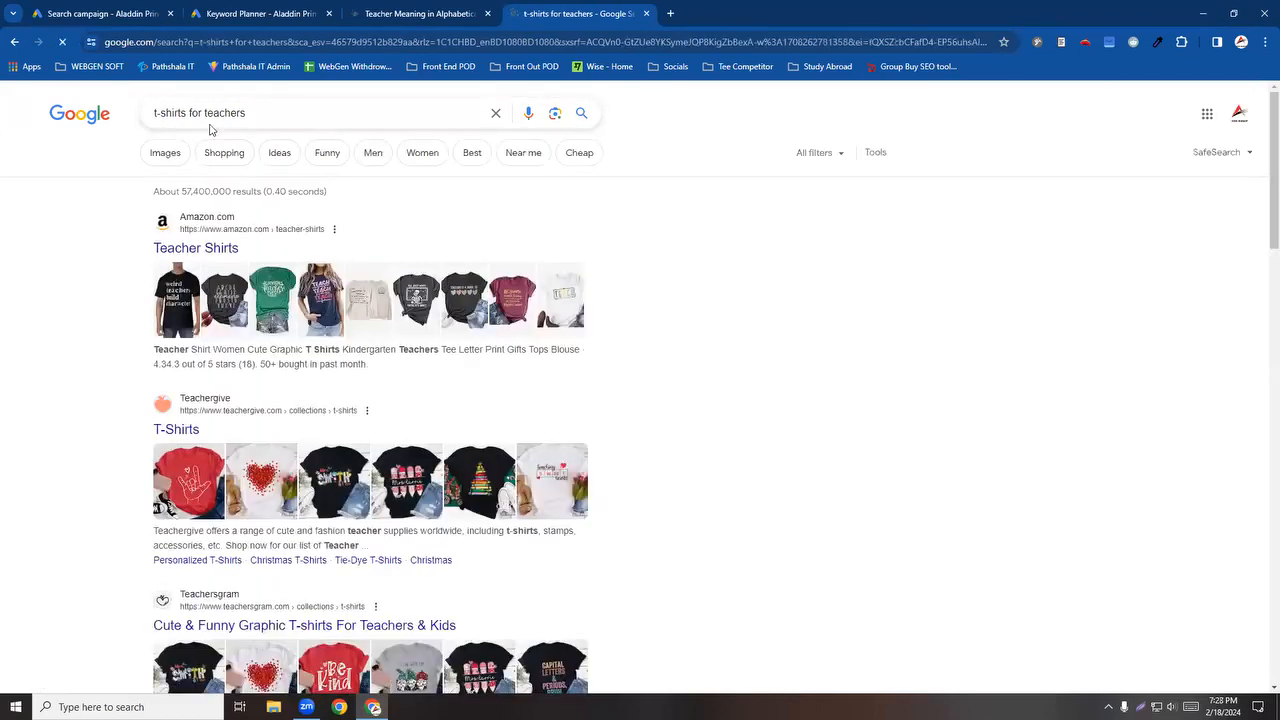
key("ctrl+a")
key("ctrl+c")
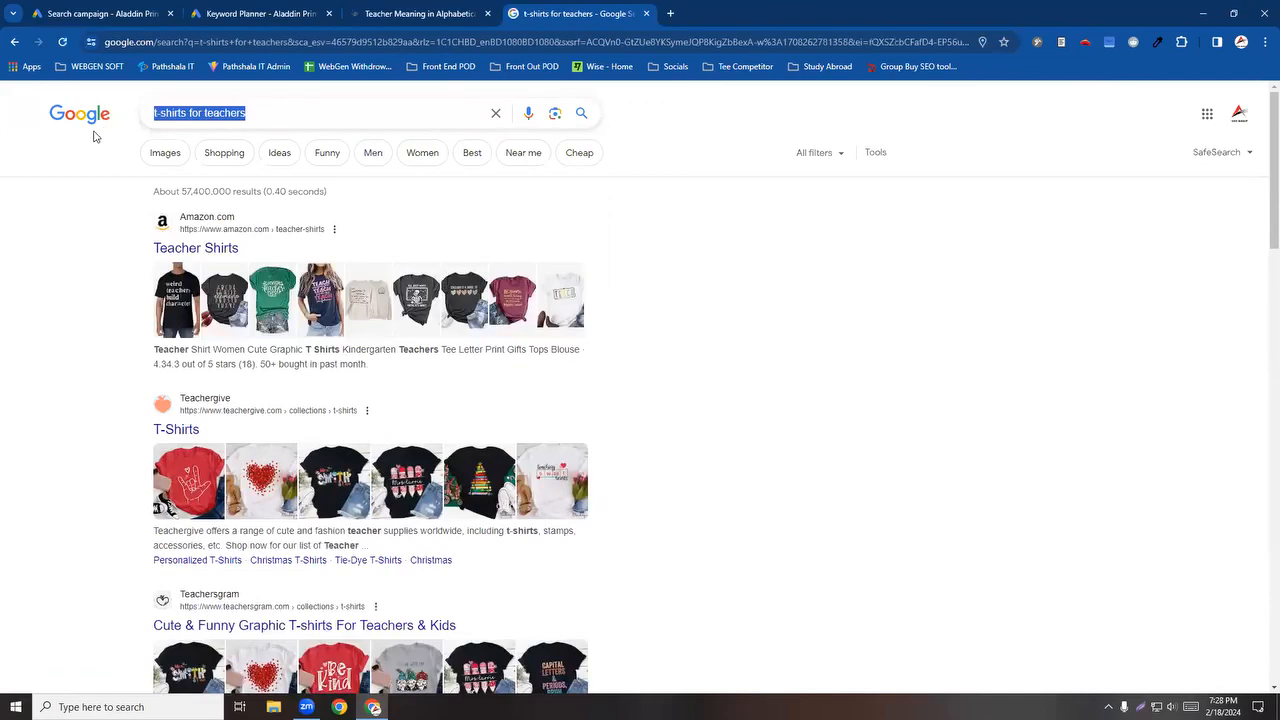
Step: Get the search volume and forecasts for the keyword "t-shirts for teachers" in the Keyword Planner
left_click(196, 8)
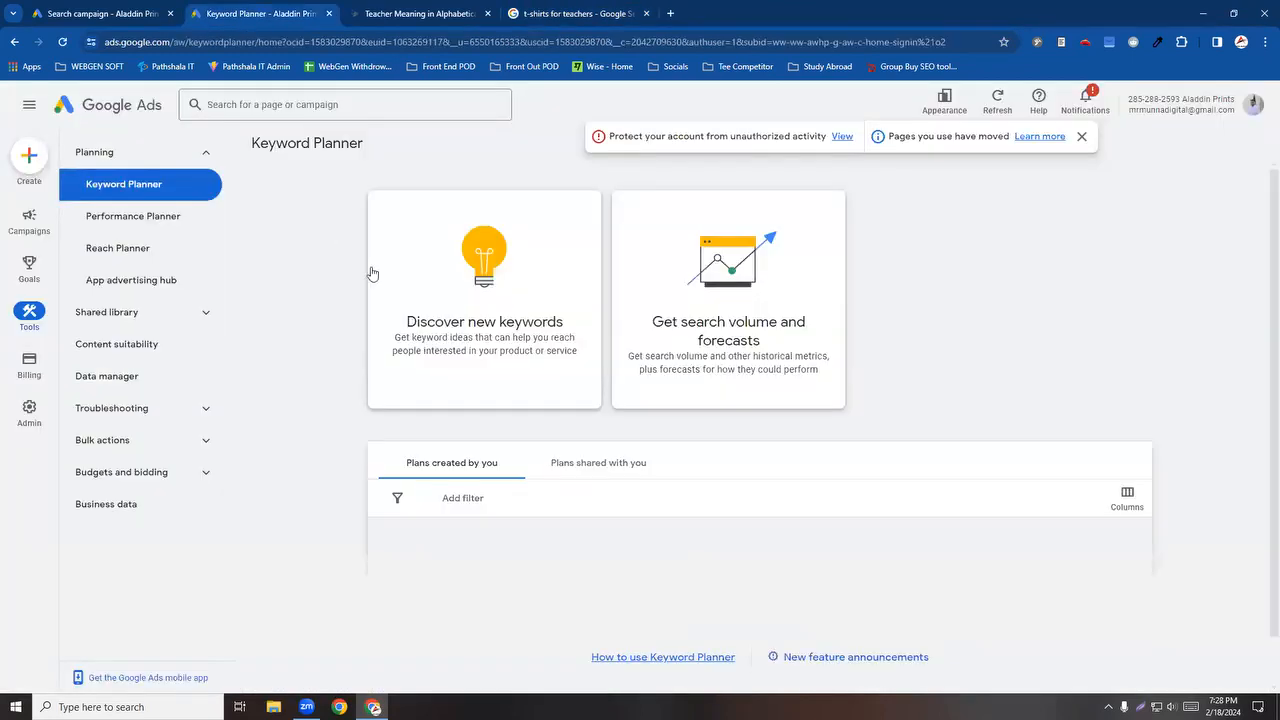
left_click(742, 298)
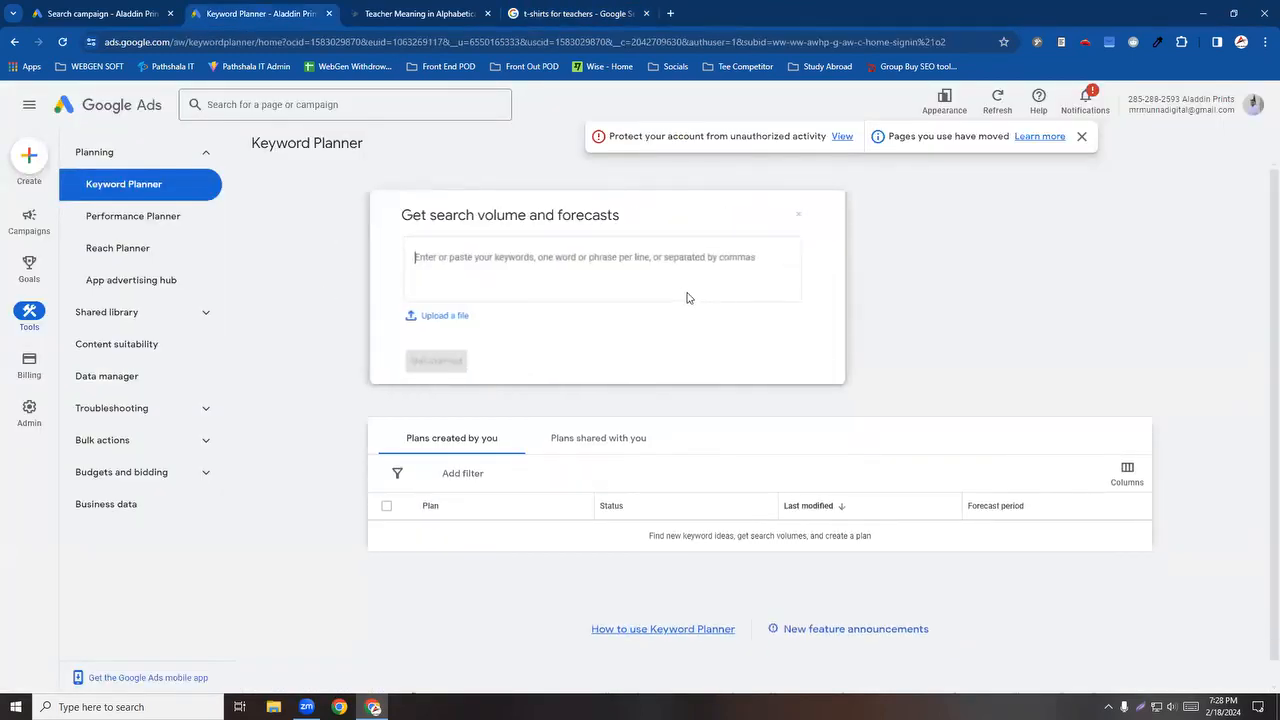
key("ctrl+v")
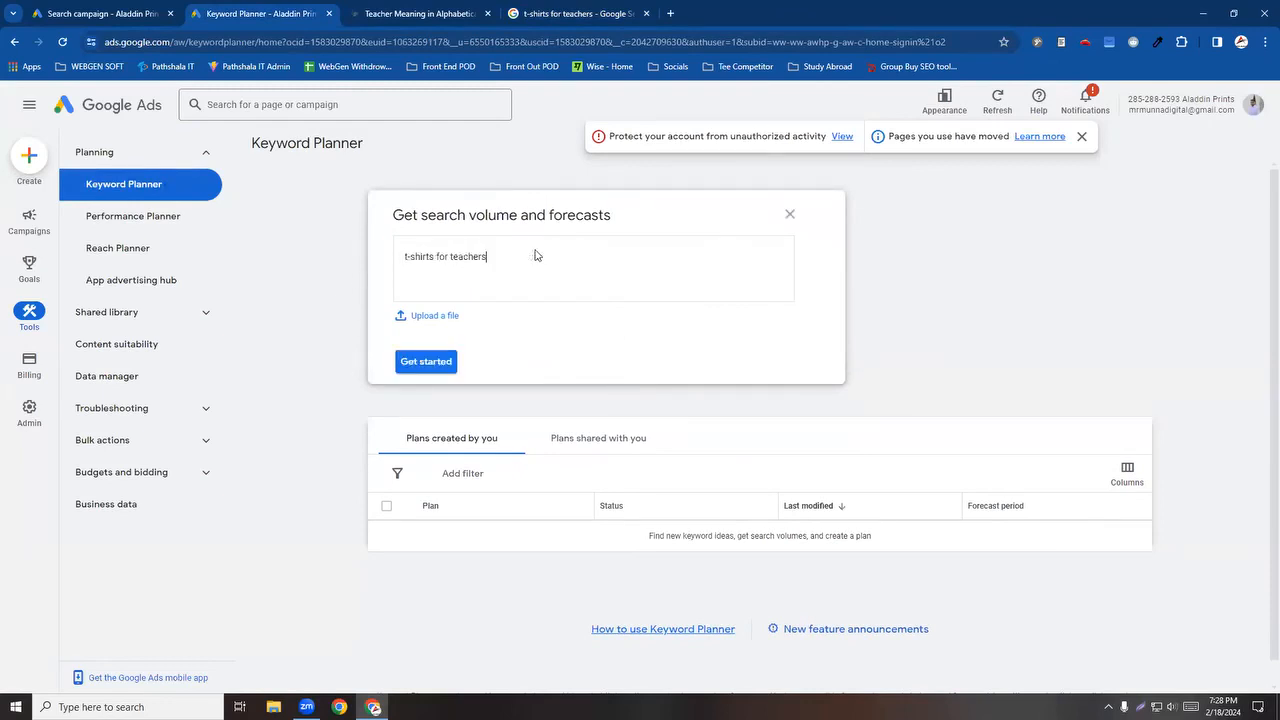
left_click(438, 361)
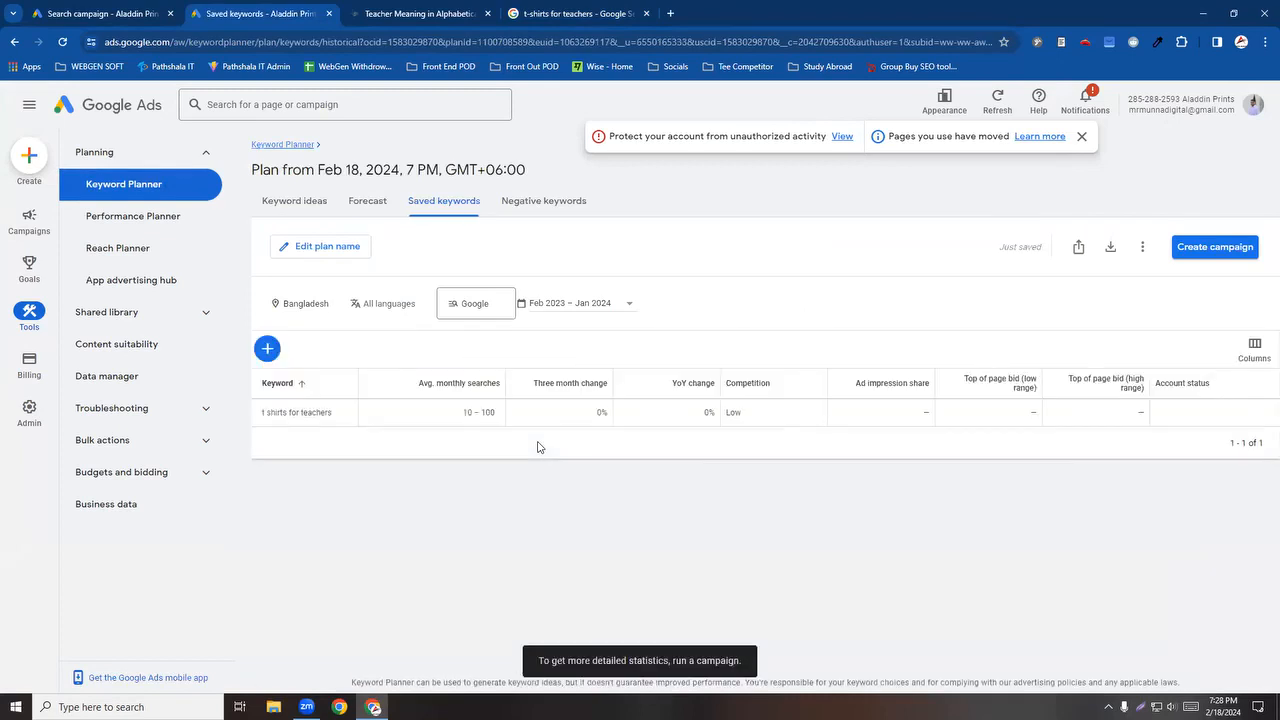
Step: Replace the saved keywords' target location with the United States and save the change
left_click(306, 309)
left_click(555, 349)
left_click(460, 269)
type("un")
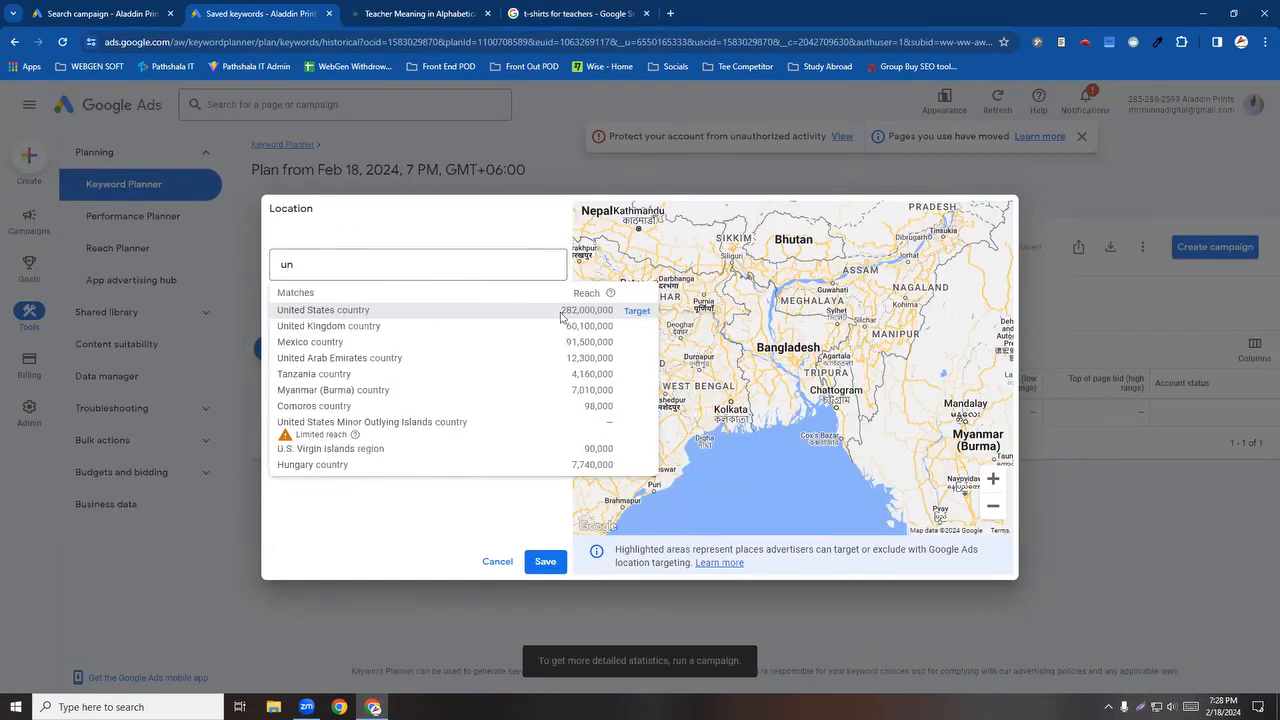
left_click(636, 318)
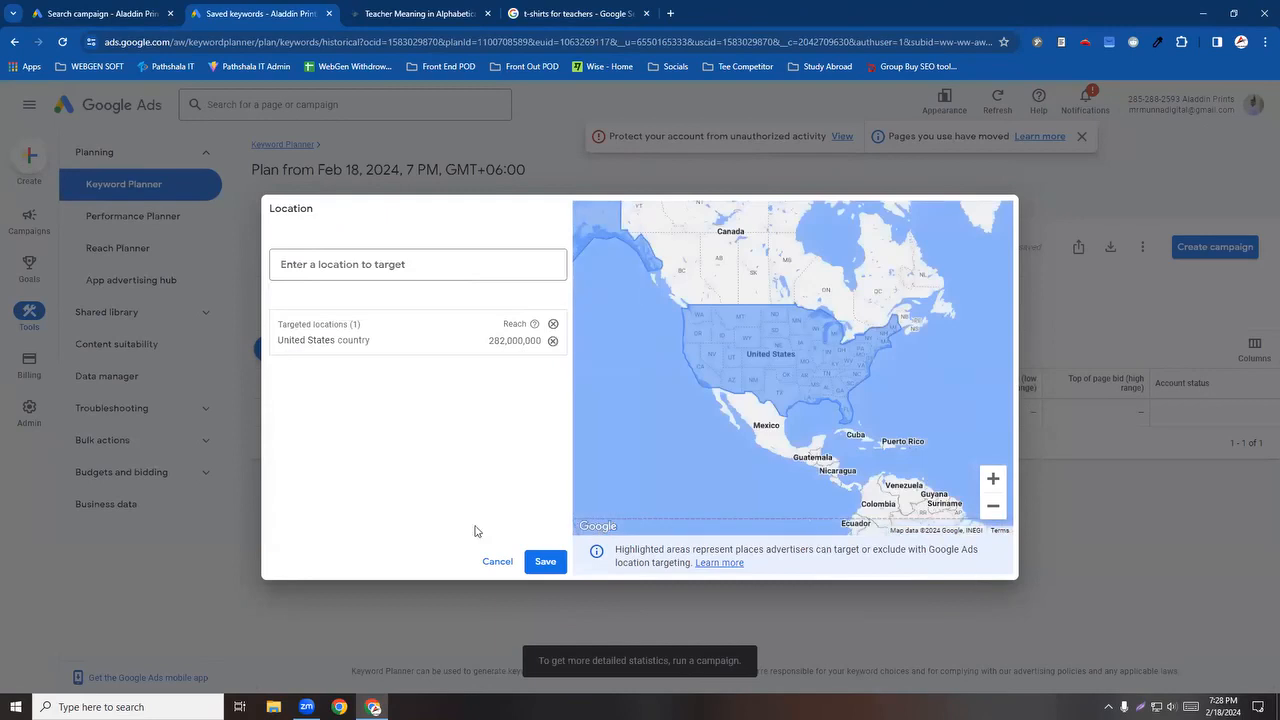
left_click(545, 563)
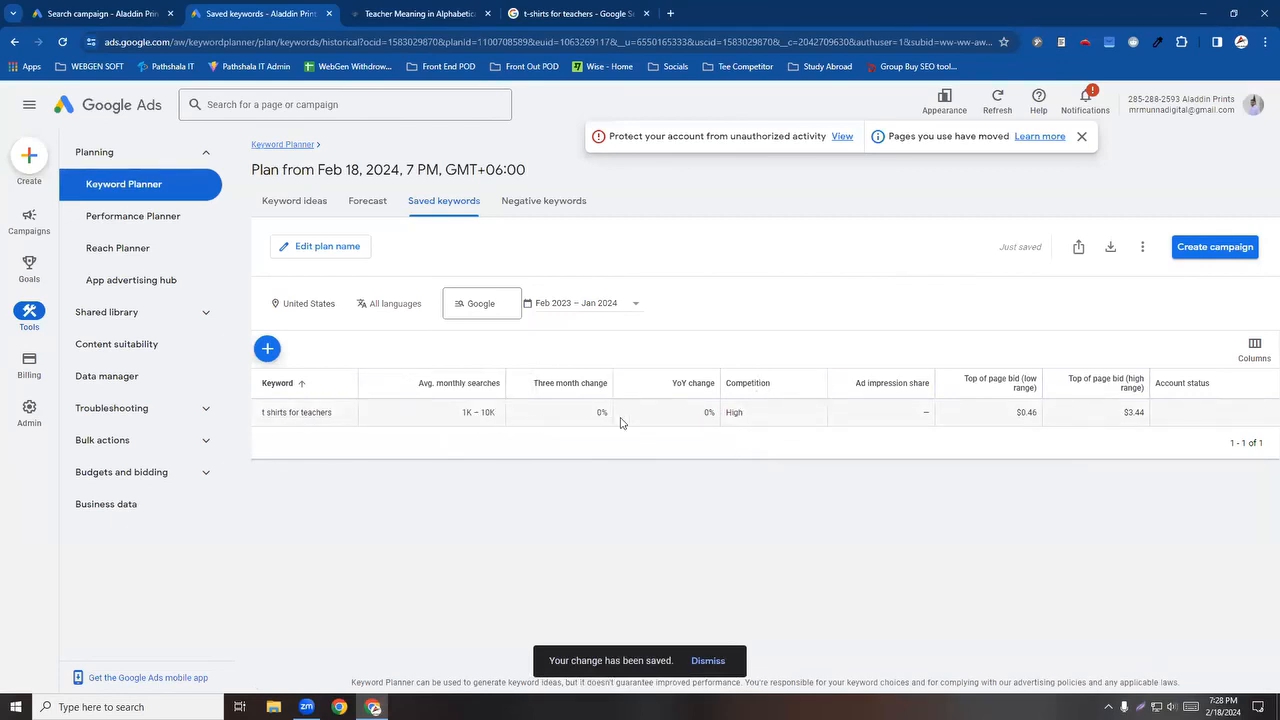
Step: Examine the keyword's monthly searches and top-of-page bid range, and look through the Google results for the same phrase
mouse_move(452, 392)
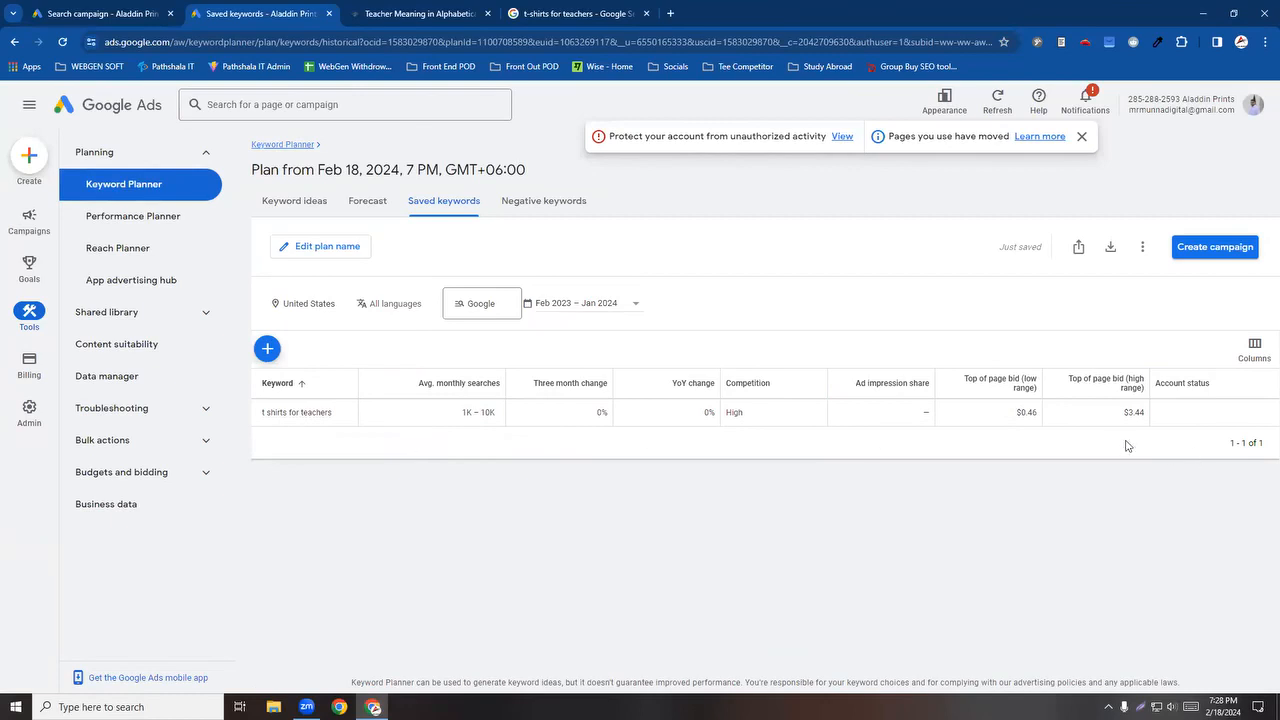
mouse_move(1097, 386)
left_click(574, 14)
scroll(197, 395, "down", 13)
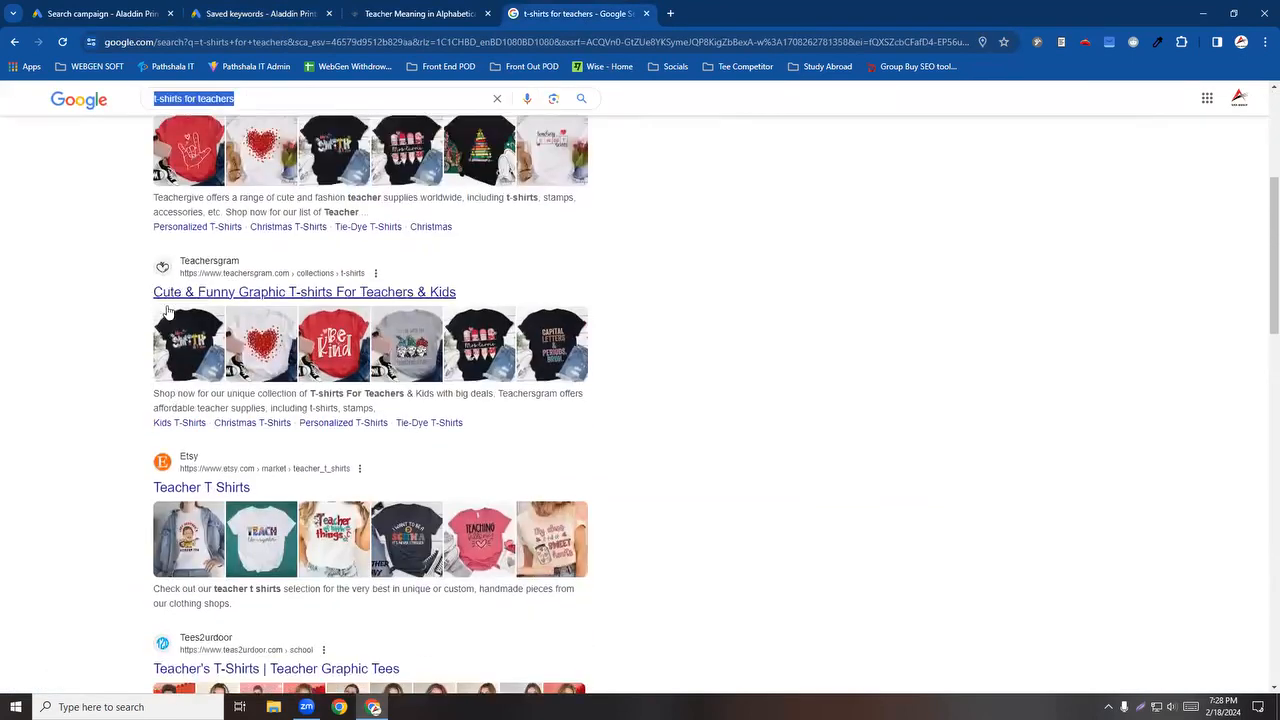
scroll(185, 430, "down", 4)
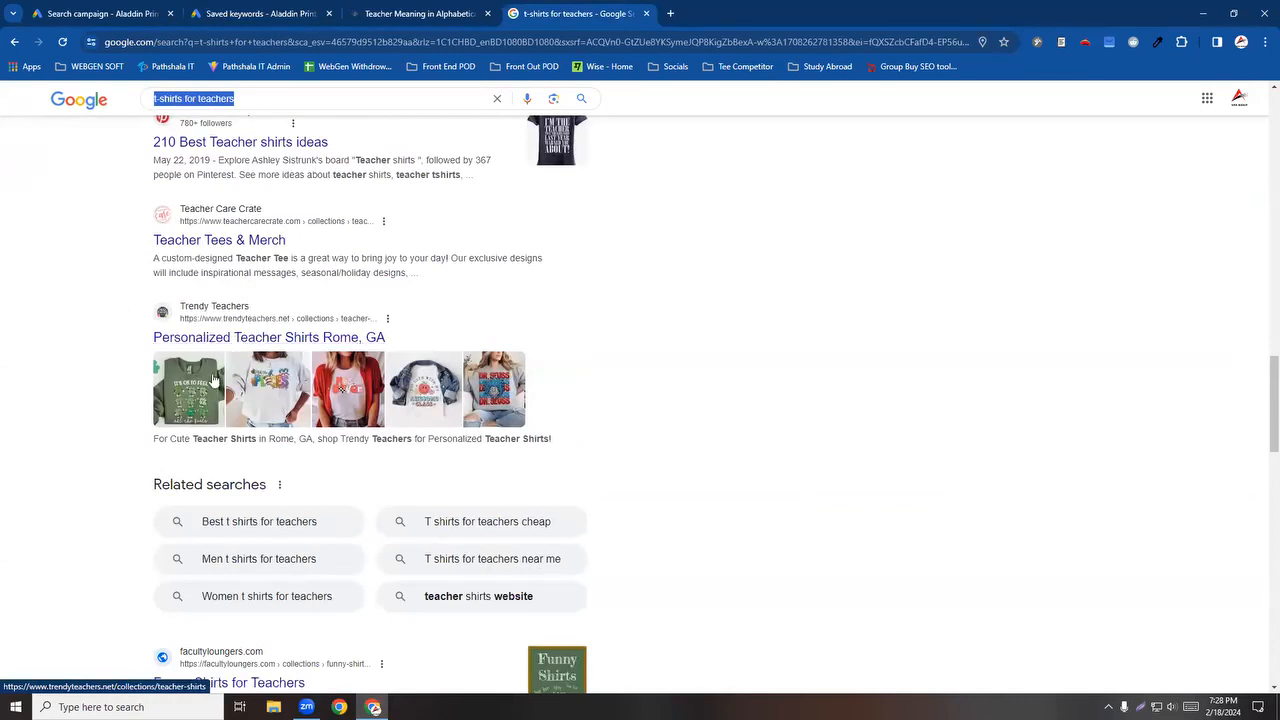
scroll(175, 385, "down", 5)
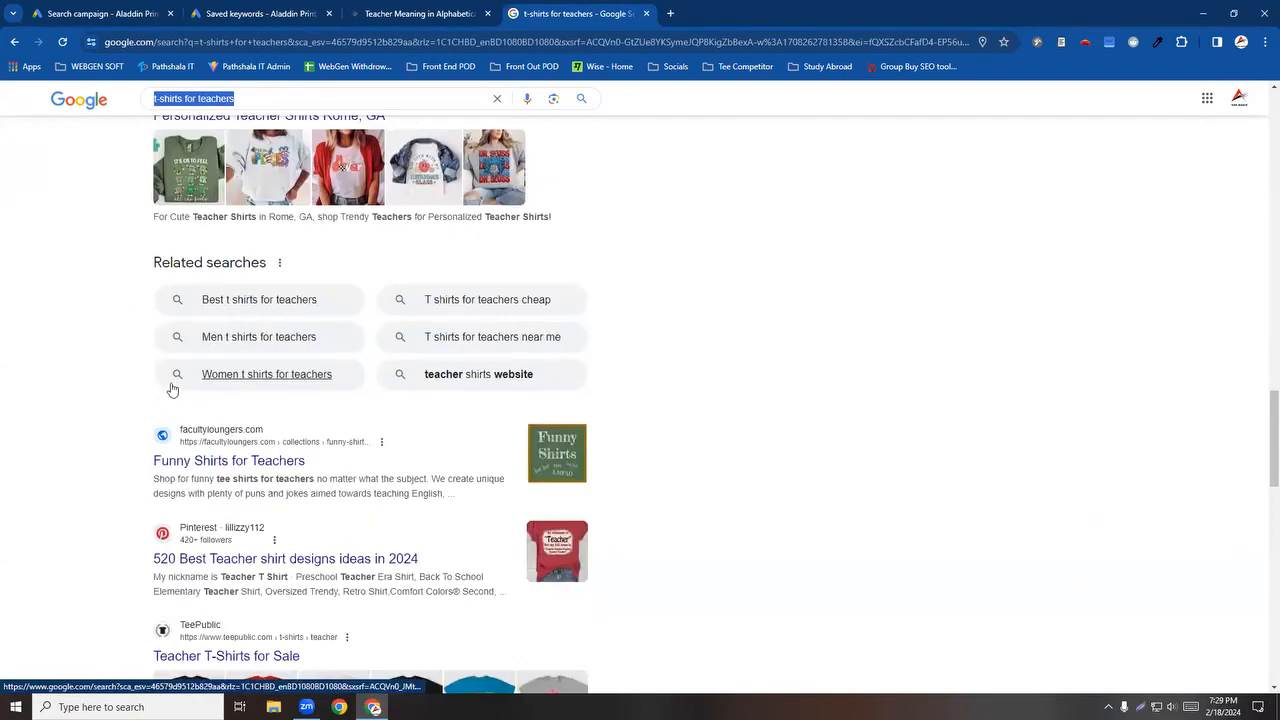
scroll(129, 427, "down", 5)
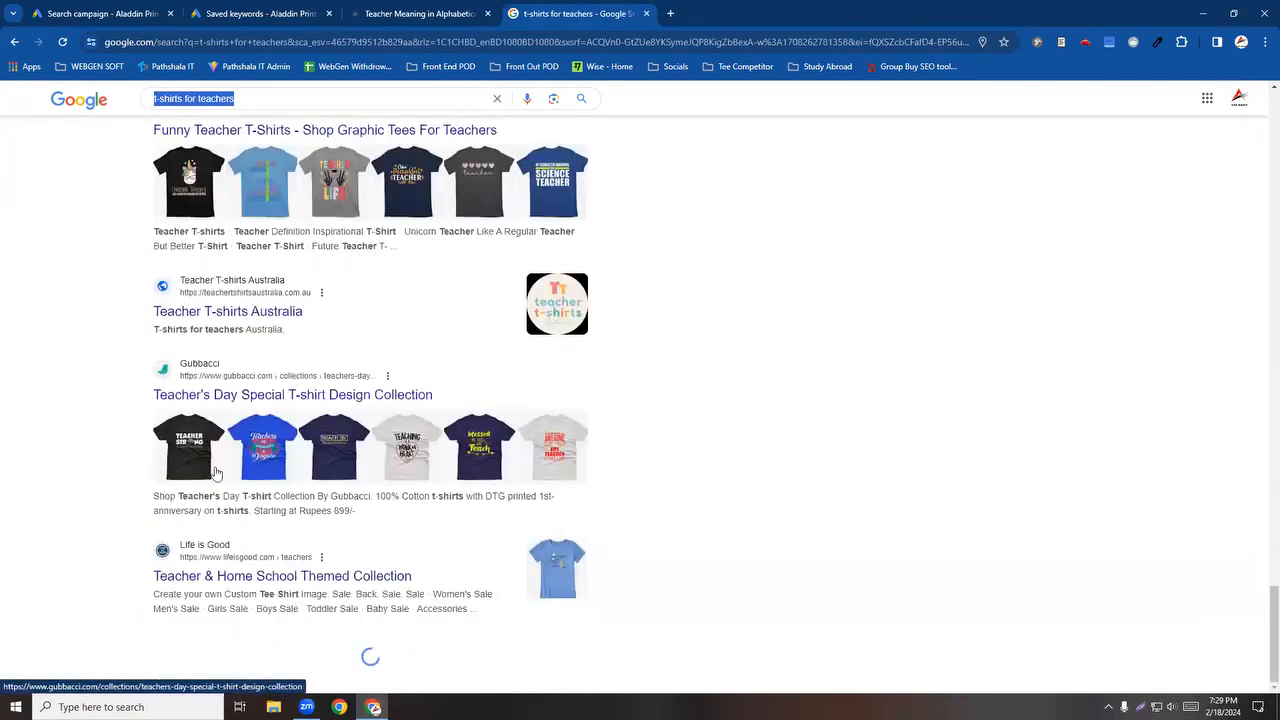
Step: Compare the keyword's high-range bid with the first Google results and the Aladdin Prints teacher T-shirt page
left_click(212, 8)
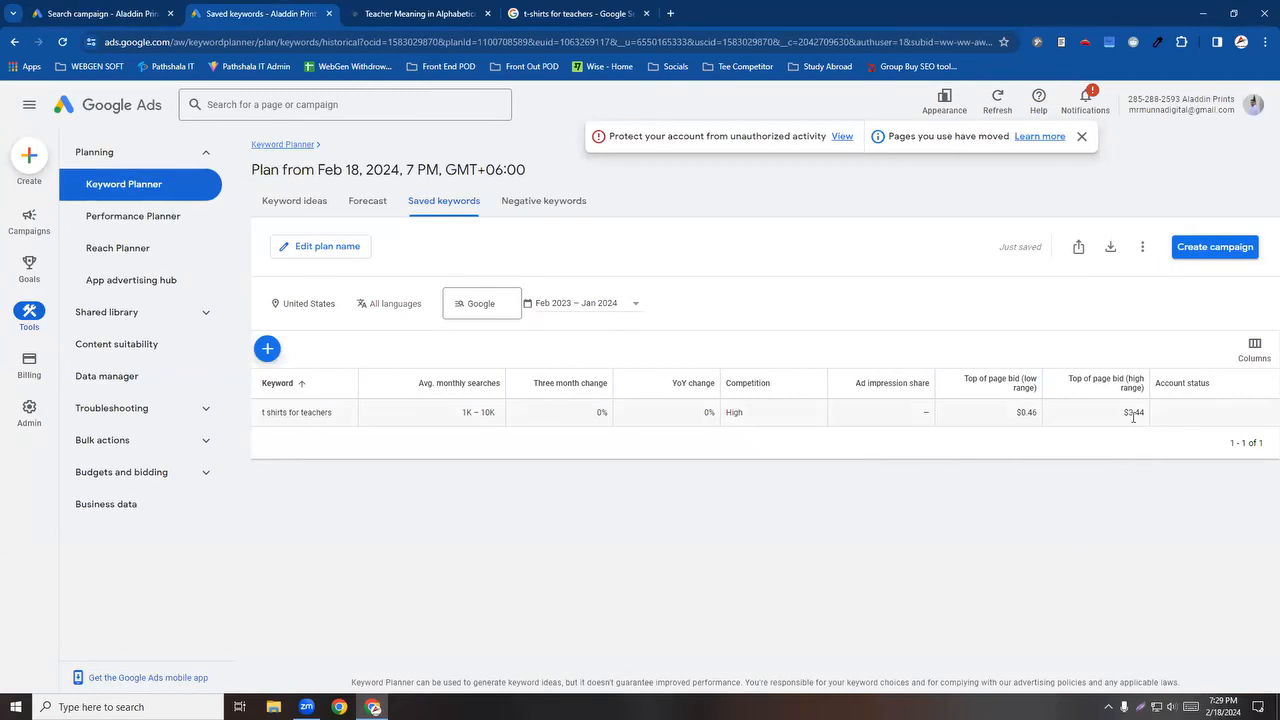
left_click(543, 15)
scroll(388, 334, "up", 20)
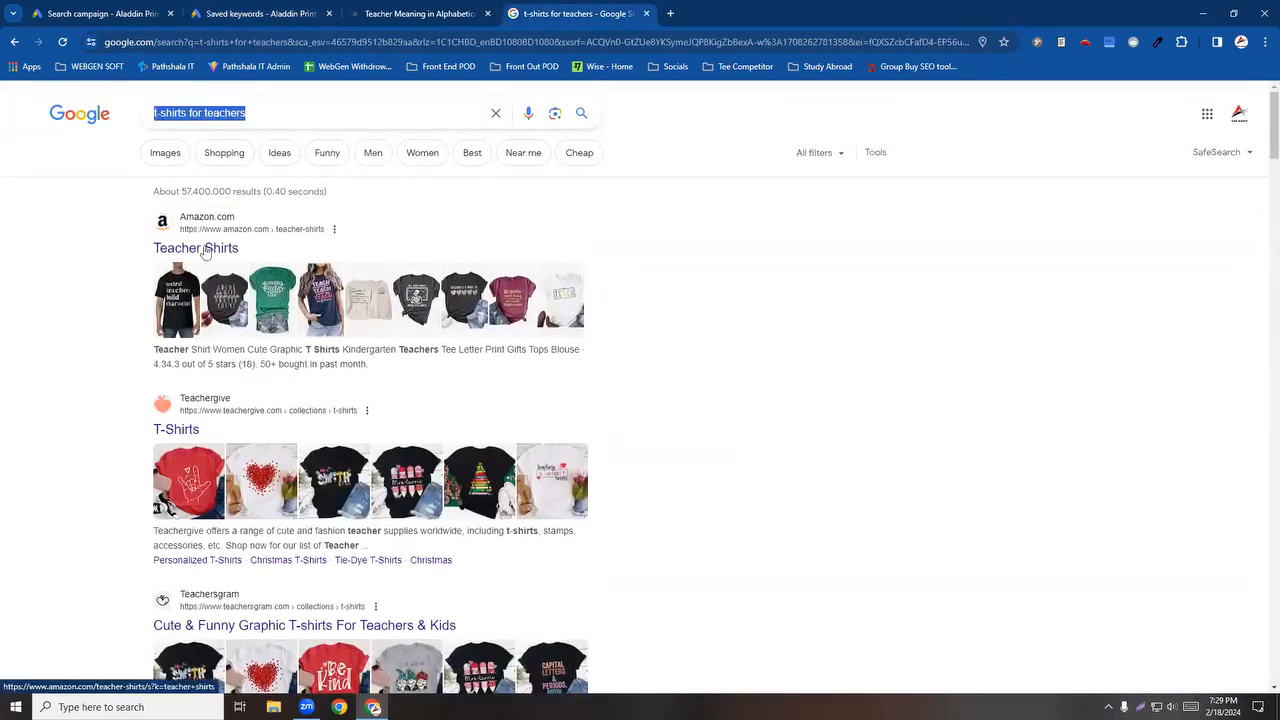
left_click(210, 13)
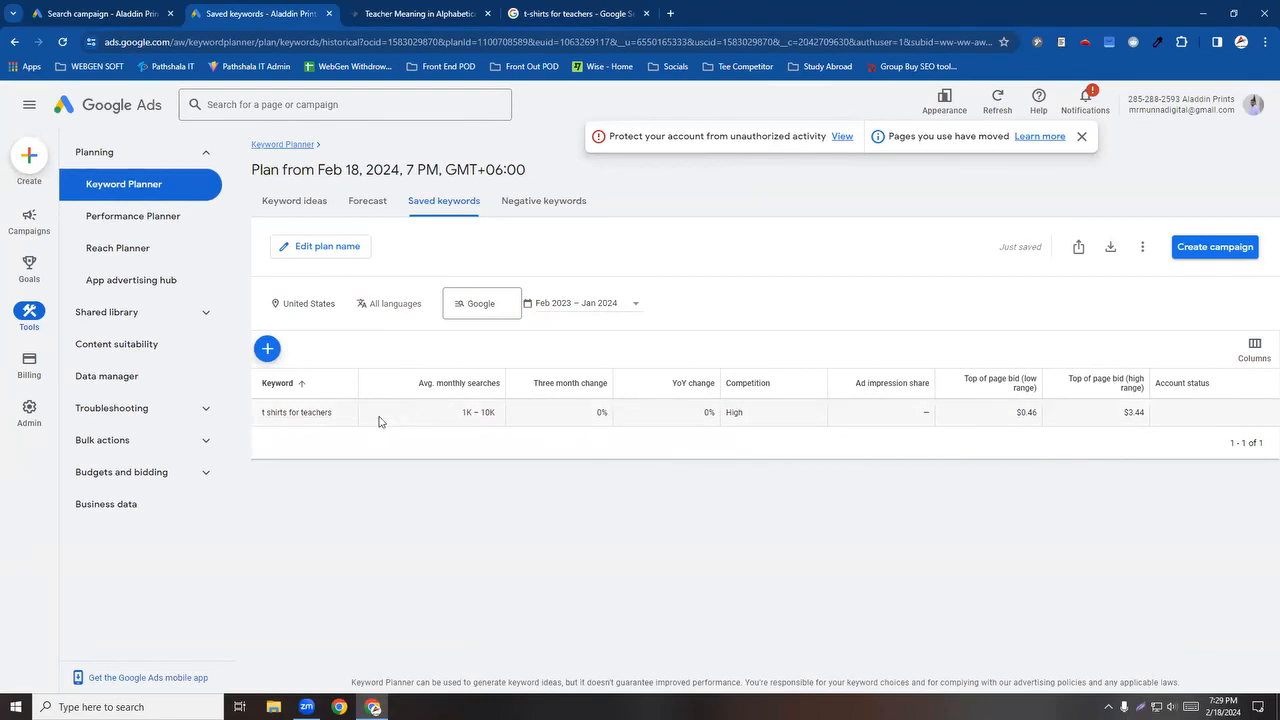
left_click(470, 13)
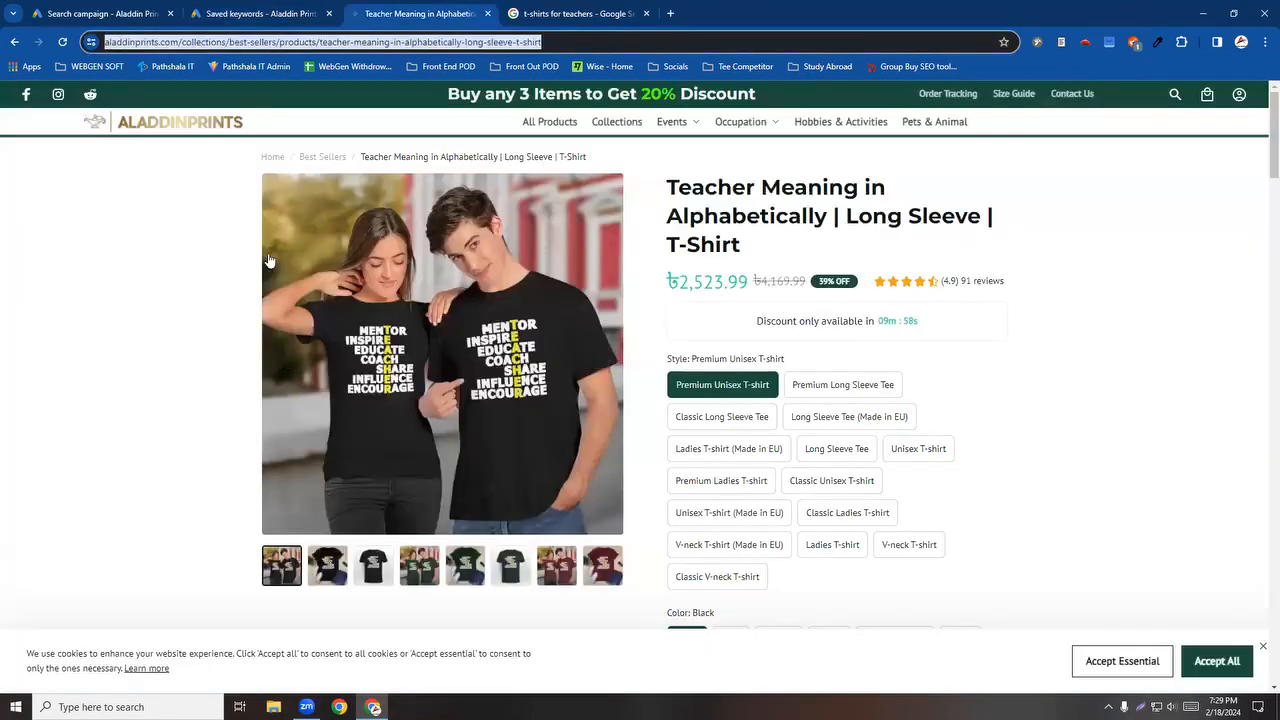
left_click(265, 10)
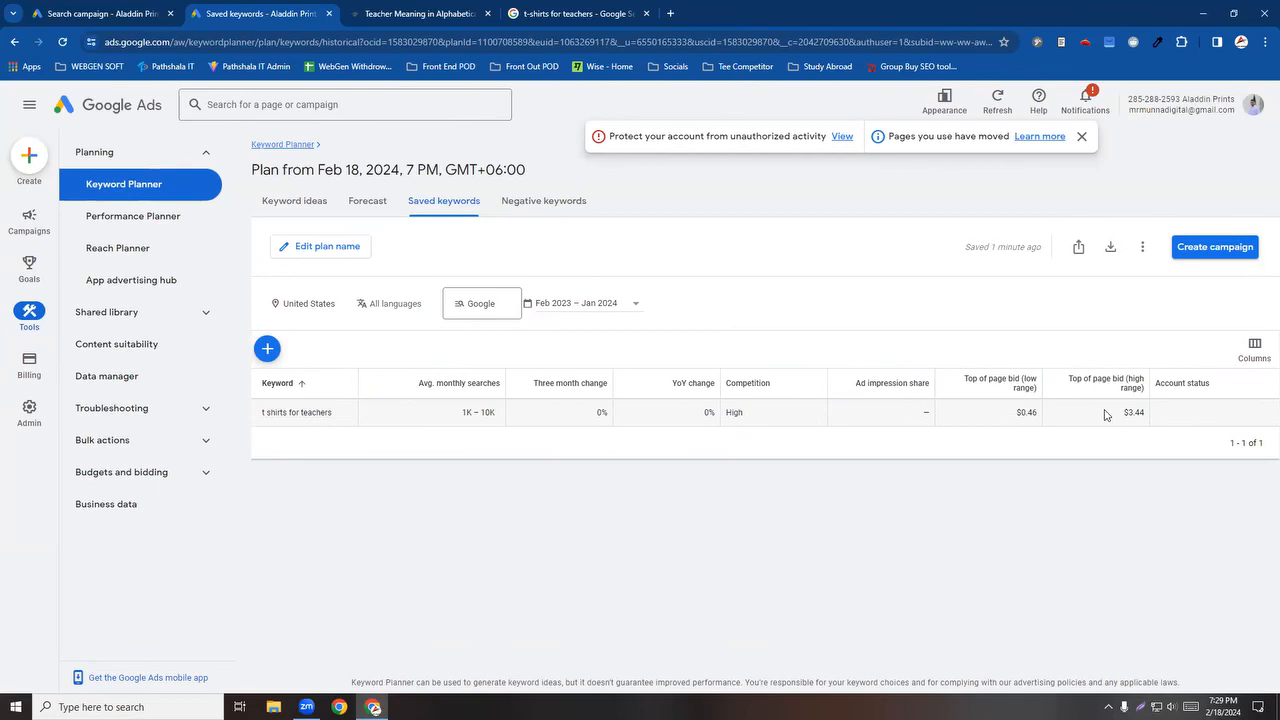
Step: Dismiss the page notices, open the plan's keyword ideas, and replace their target location with the United States
left_click(1081, 136)
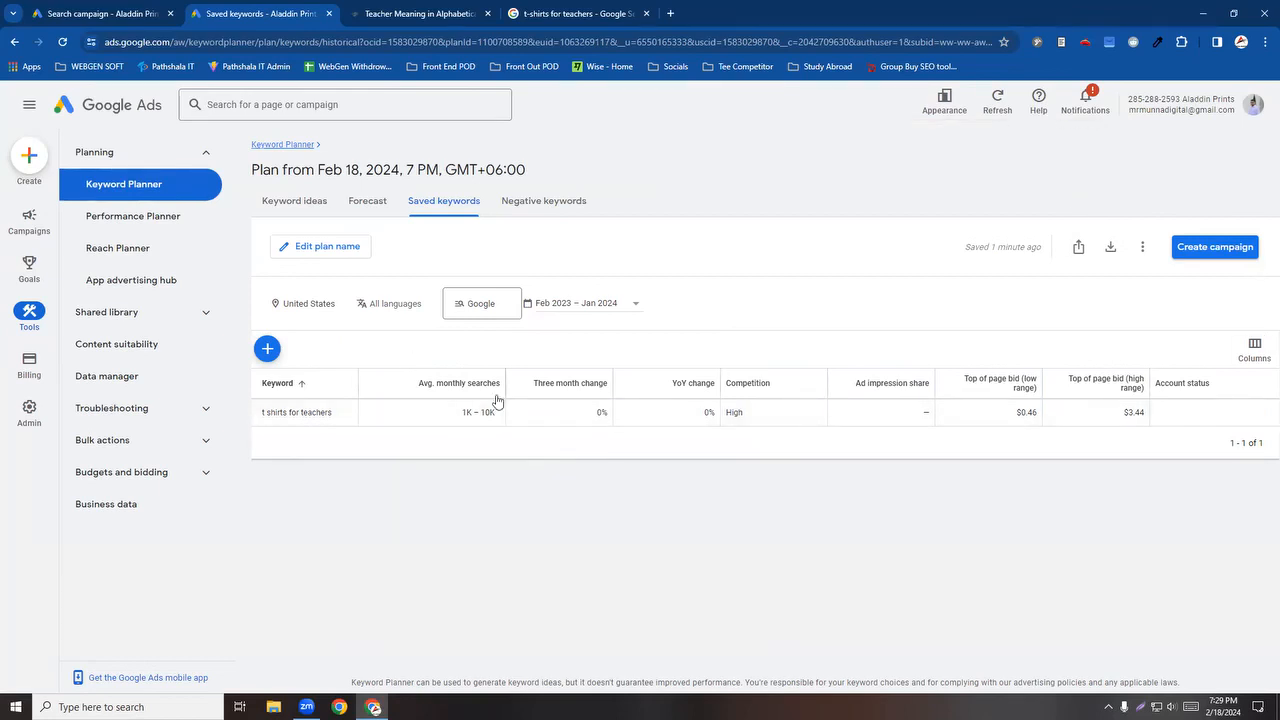
left_click(312, 209)
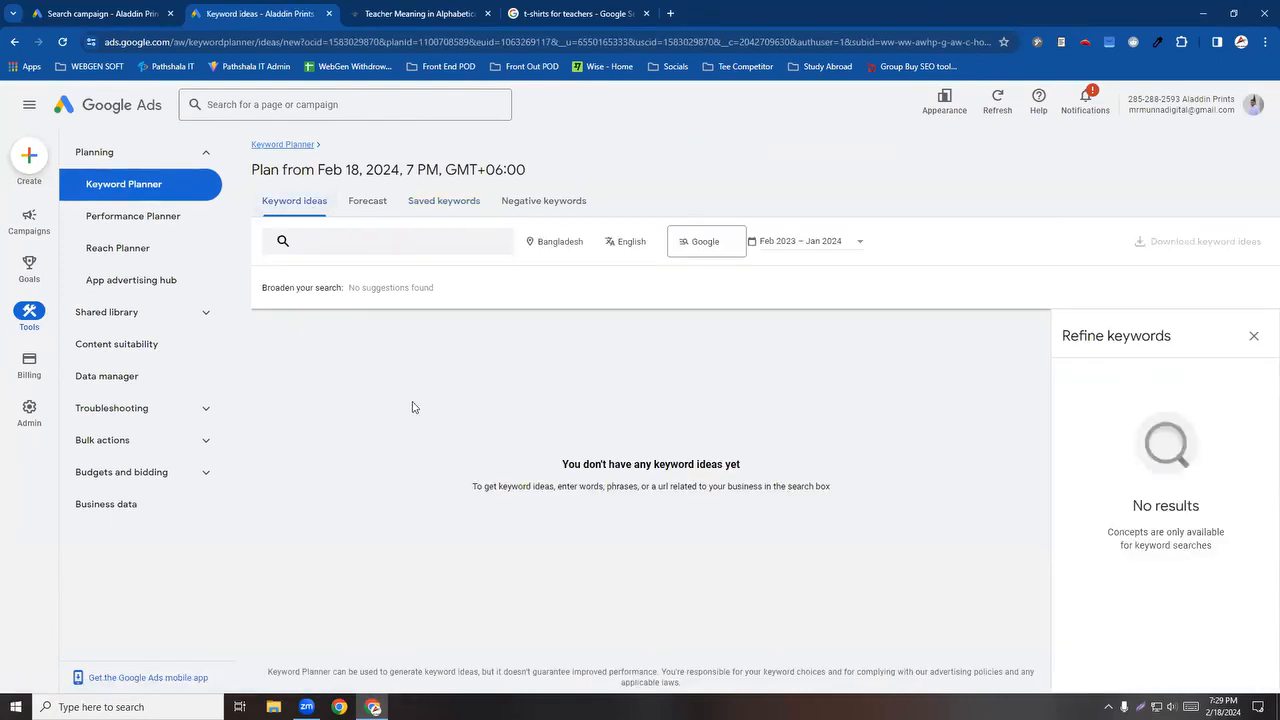
left_click(545, 243)
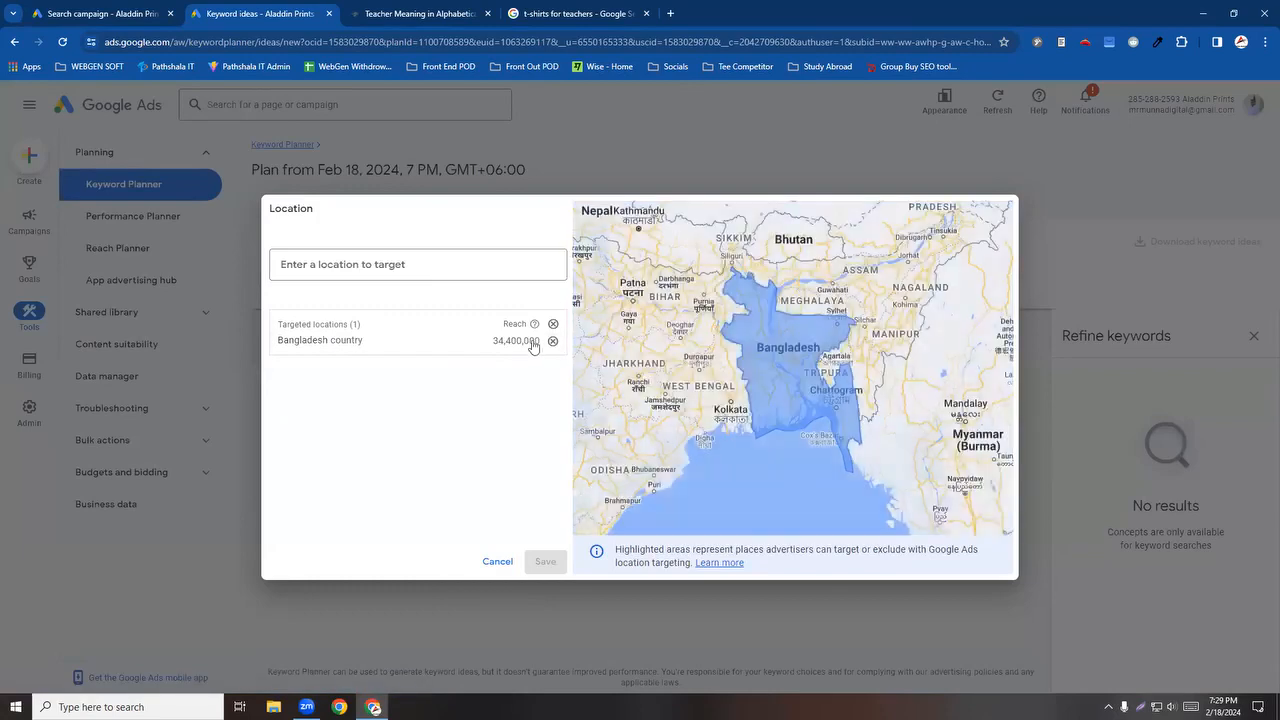
left_click(552, 343)
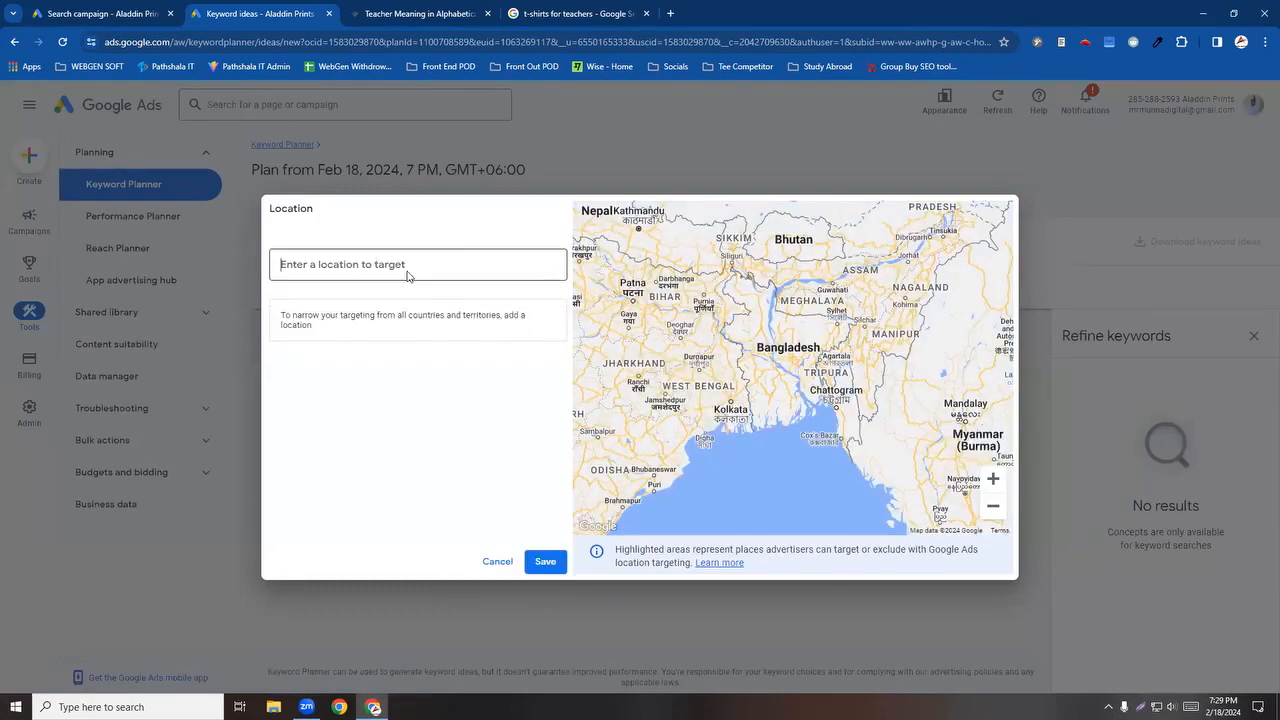
left_click(407, 270)
type("united")
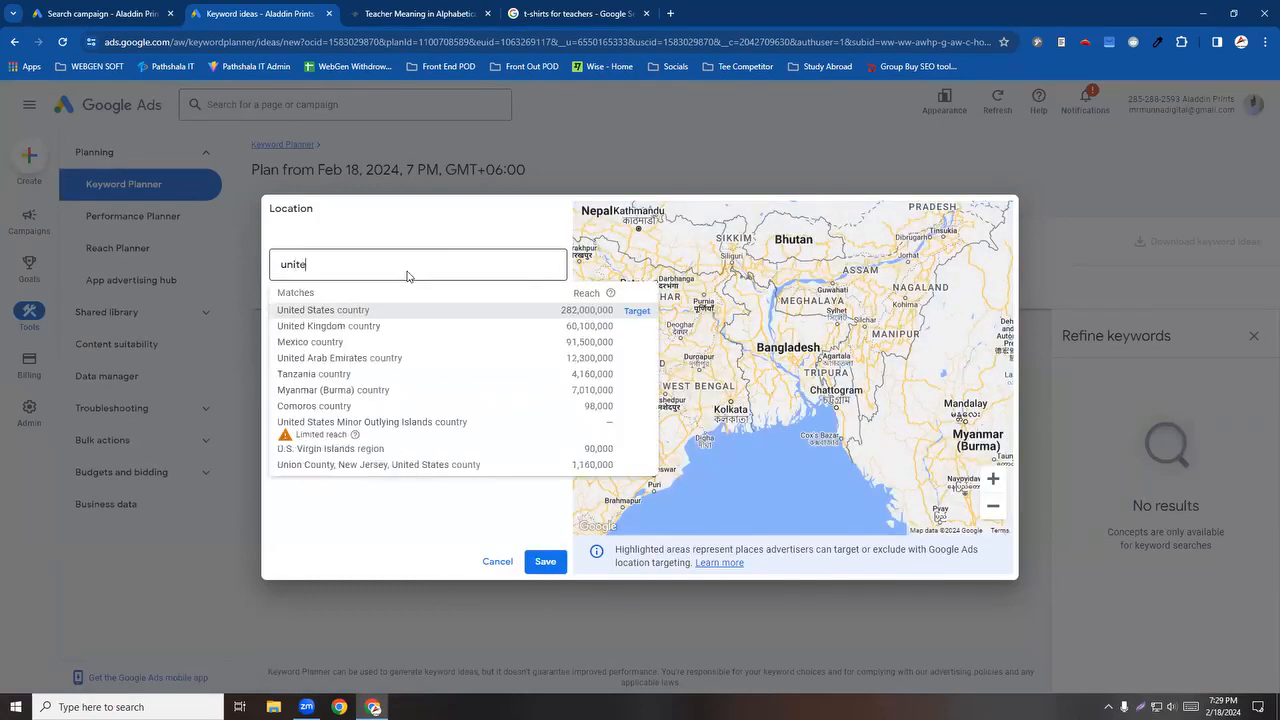
left_click(637, 310)
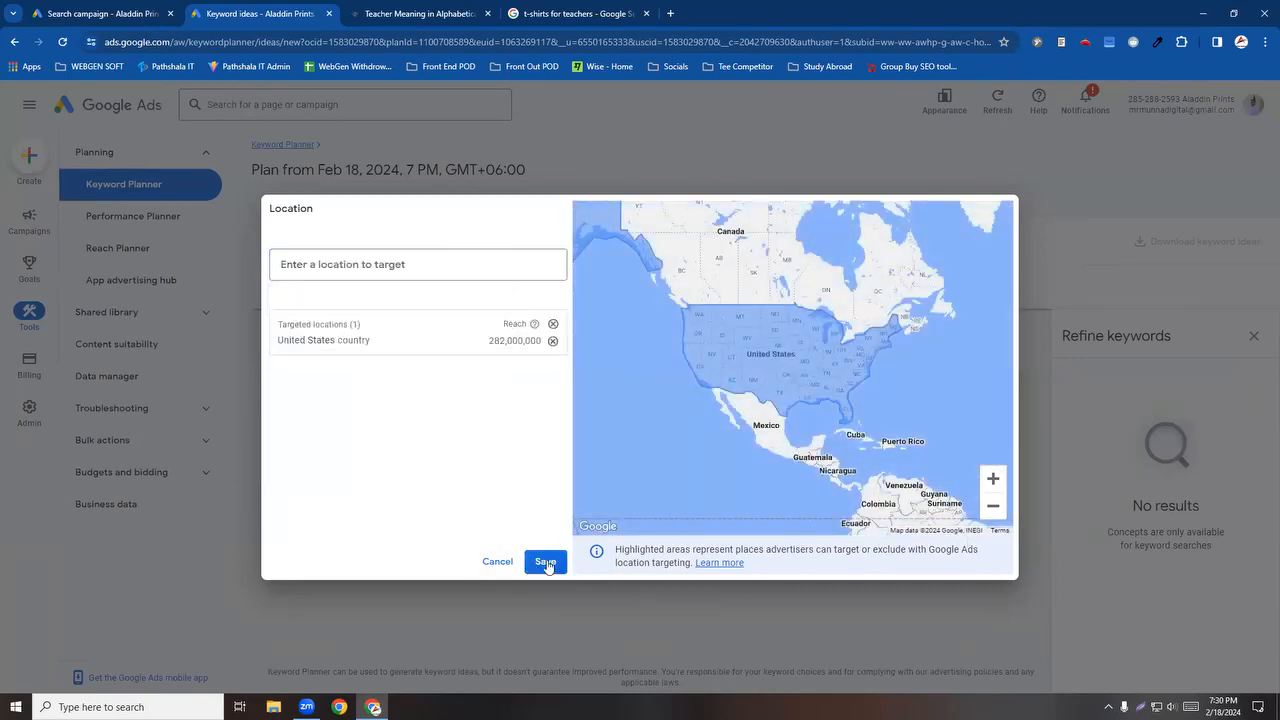
left_click(545, 561)
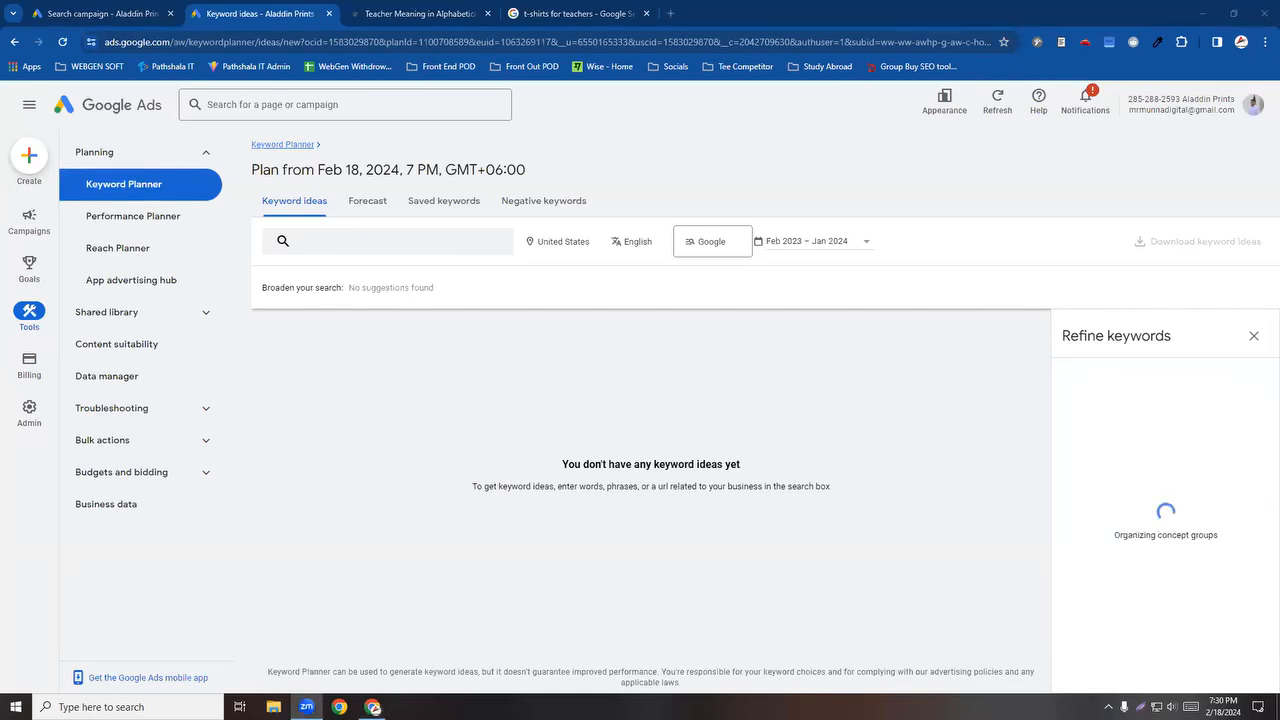
Step: Get keyword ideas for "t-shirts for teachers" and widen the Keyword column so the phrases can be read
left_click(359, 241)
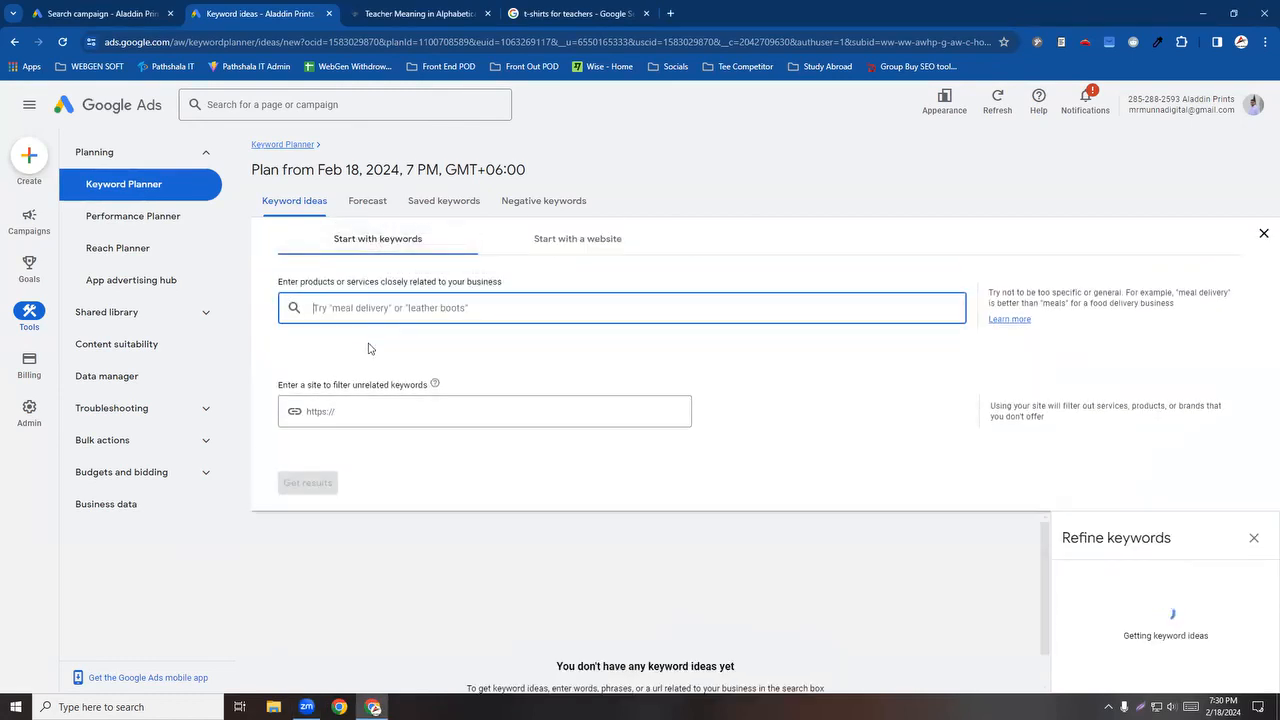
type("t-shirts for teachers")
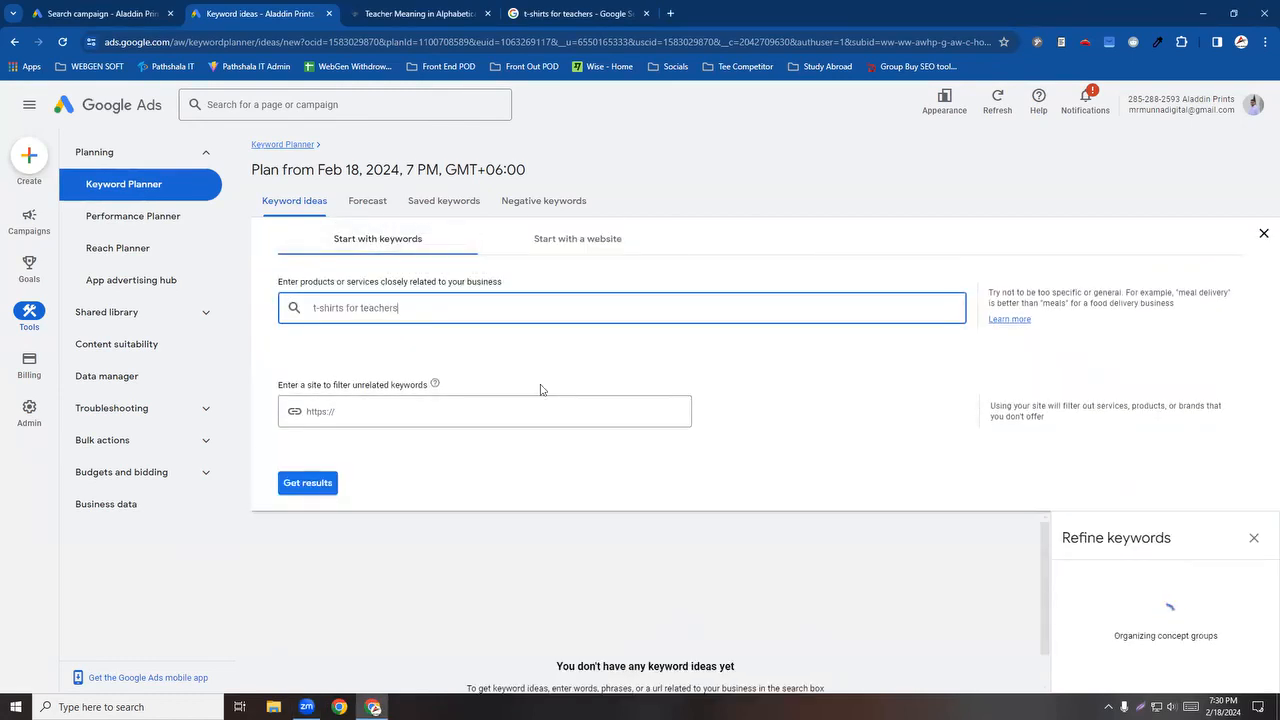
left_click(318, 485)
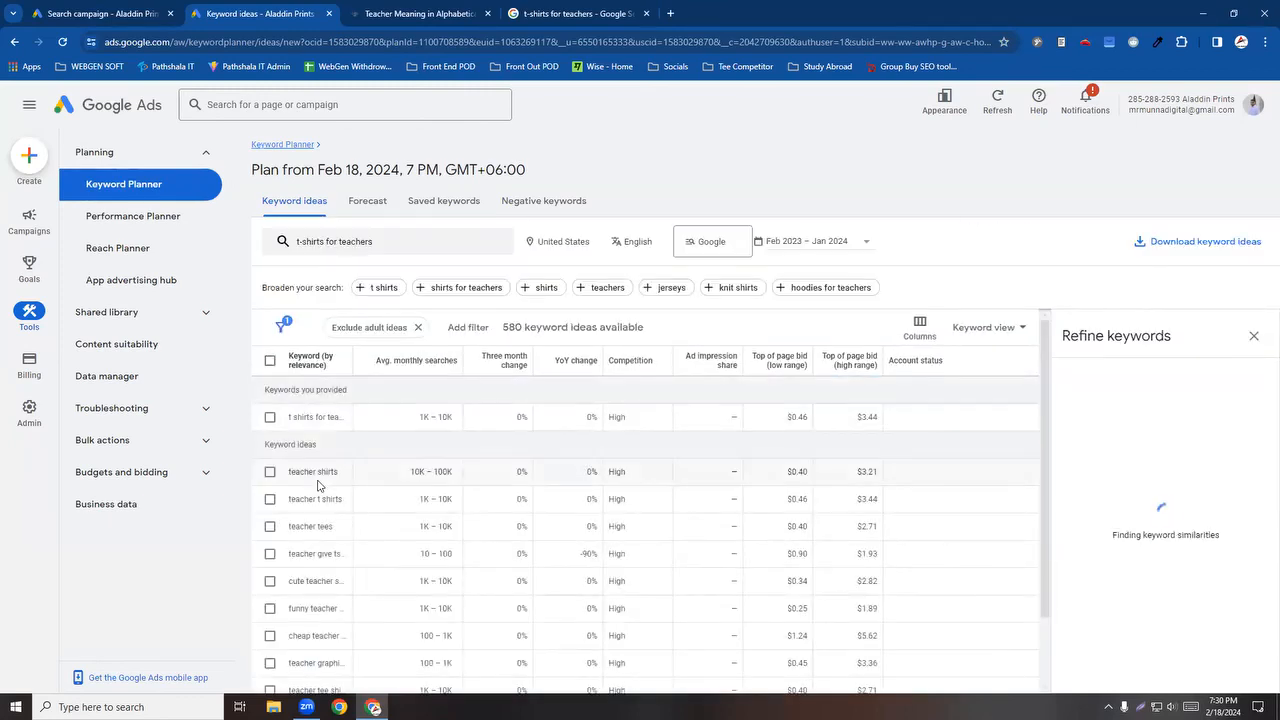
left_click_drag(352, 360, 391, 352)
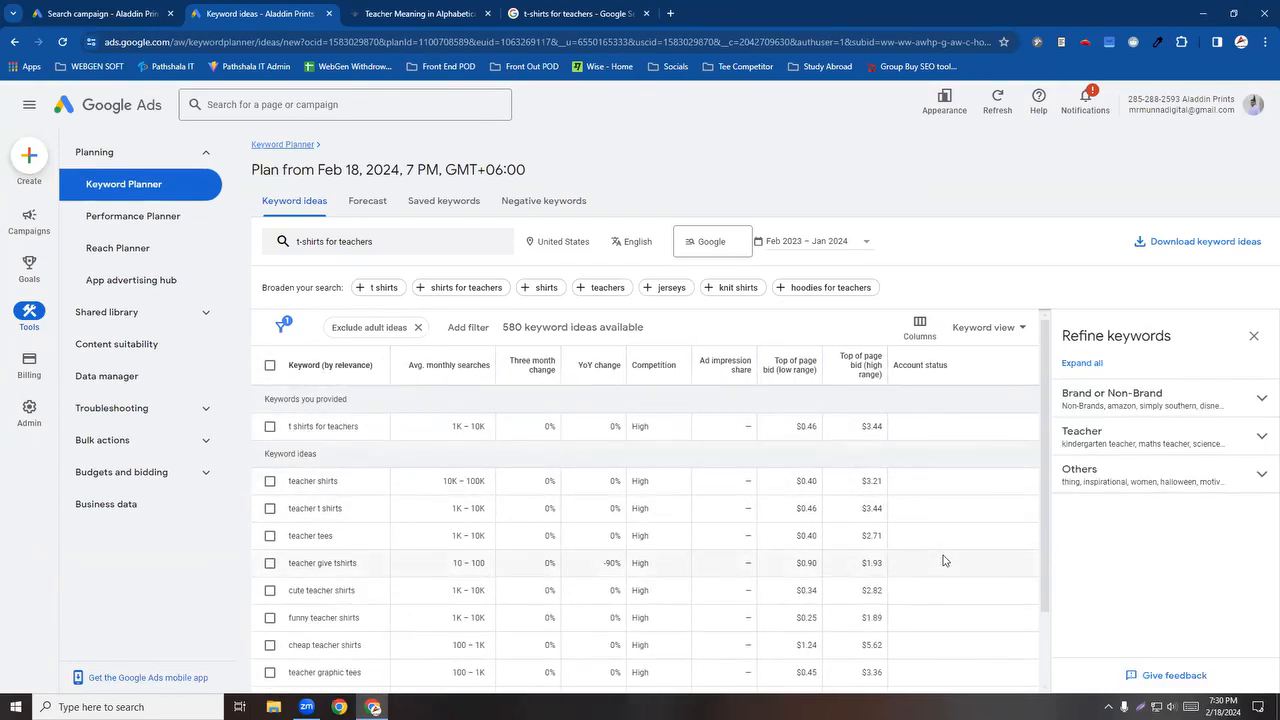
Step: Look over the keyword ideas and sort them by competition in ascending order
scroll(765, 572, "down", 1)
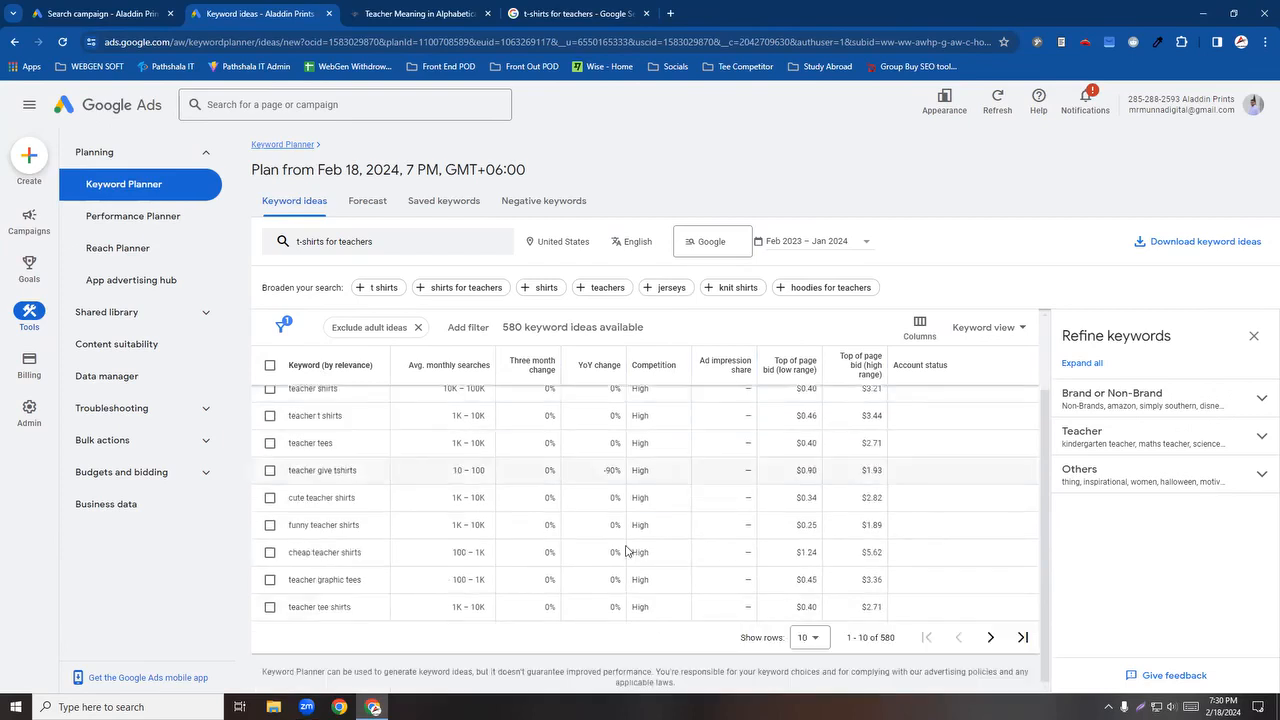
scroll(362, 552, "up", 1)
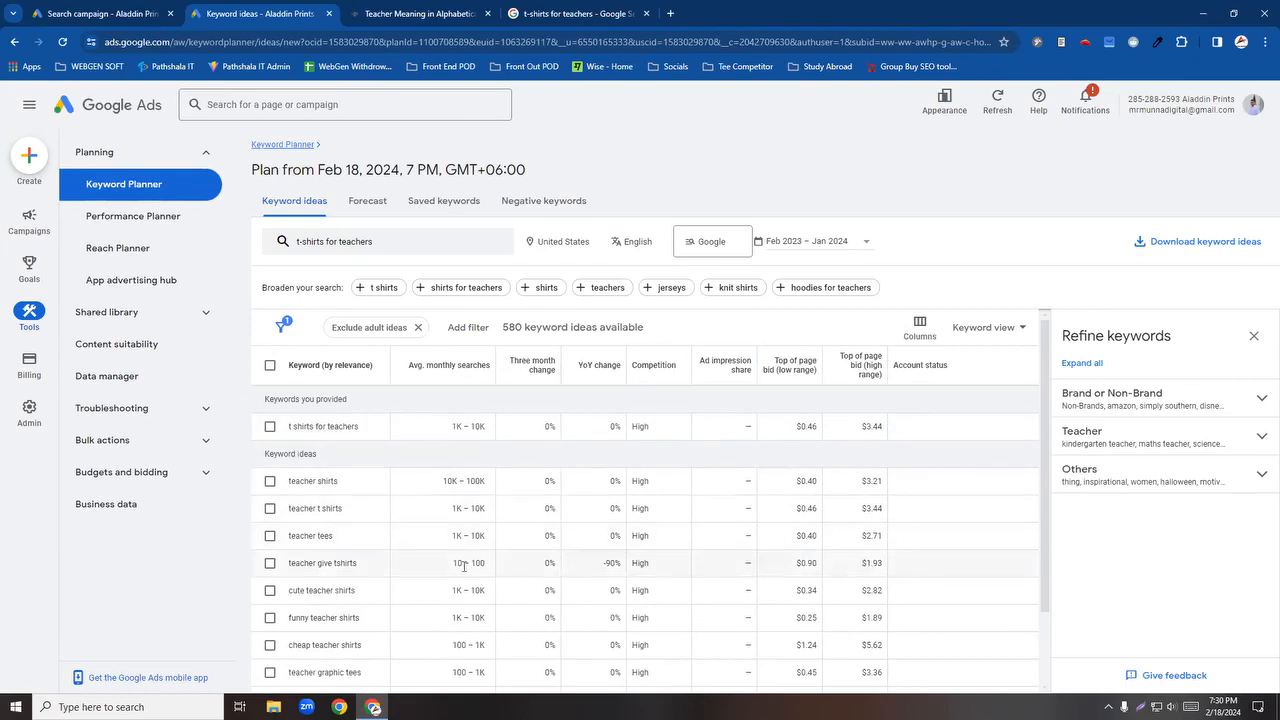
left_click(652, 366)
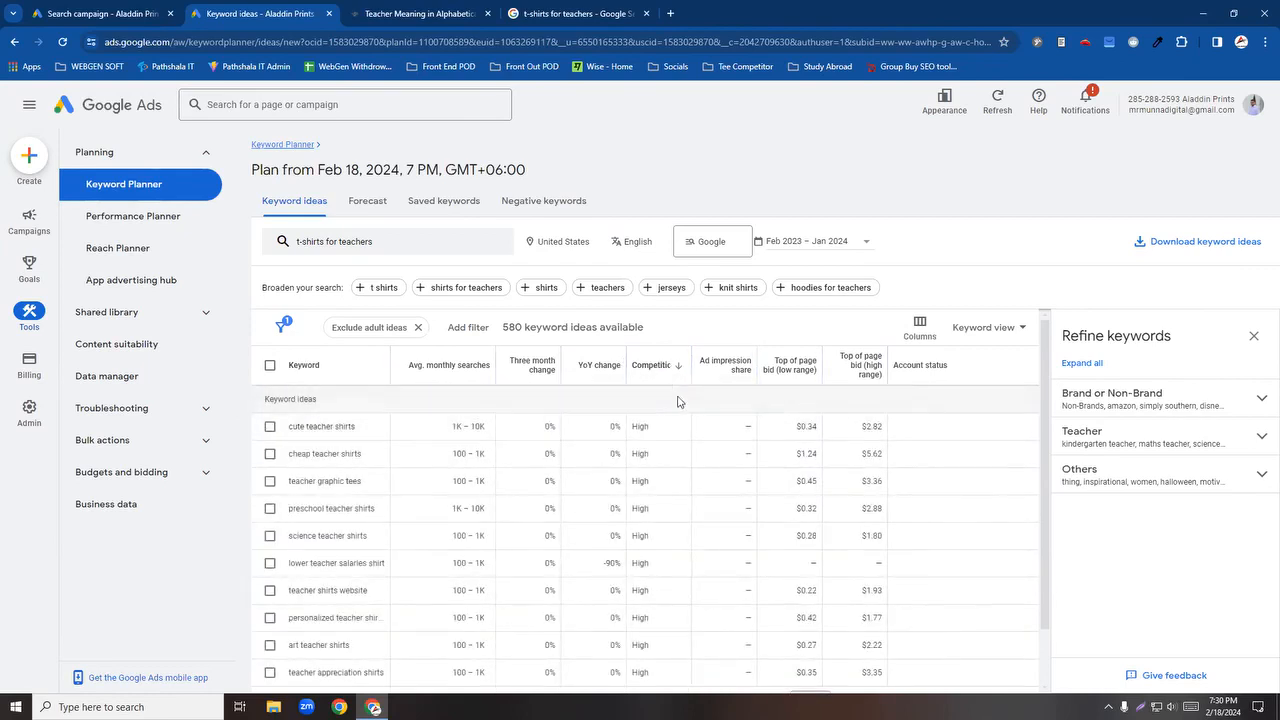
left_click(660, 370)
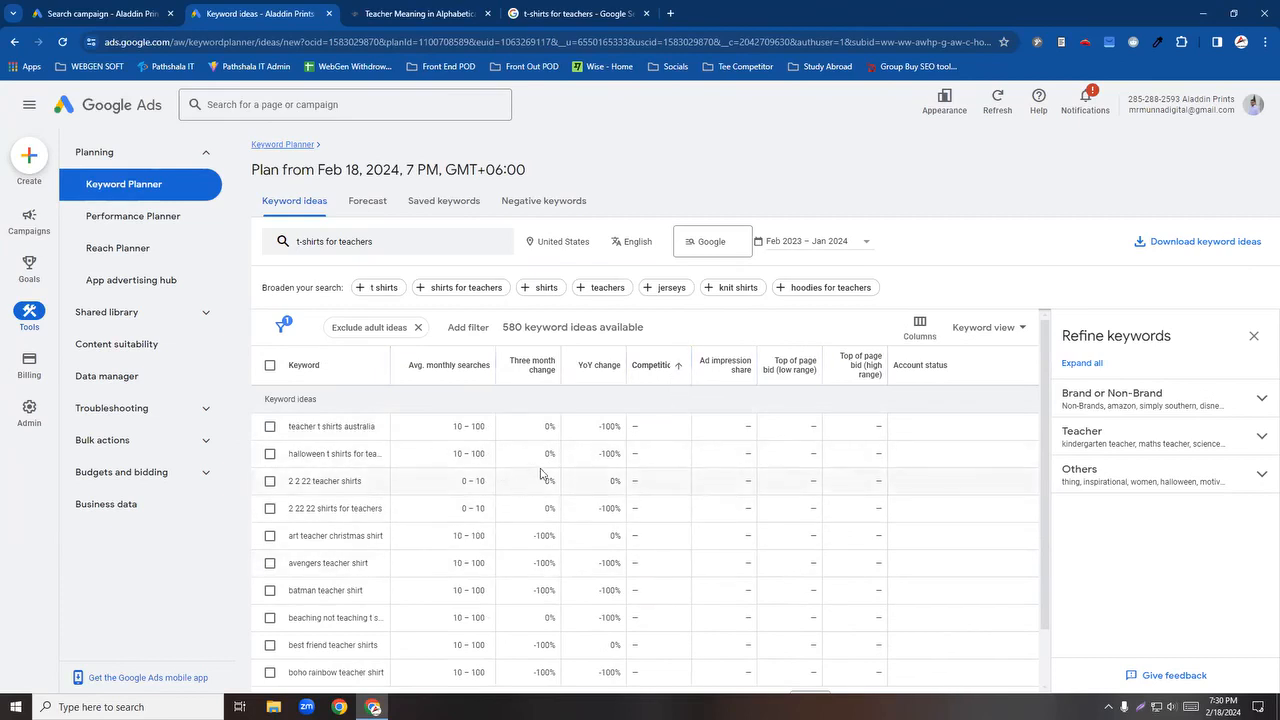
Step: Show 200 rows per page in the keyword ideas table
scroll(470, 510, "down", 1)
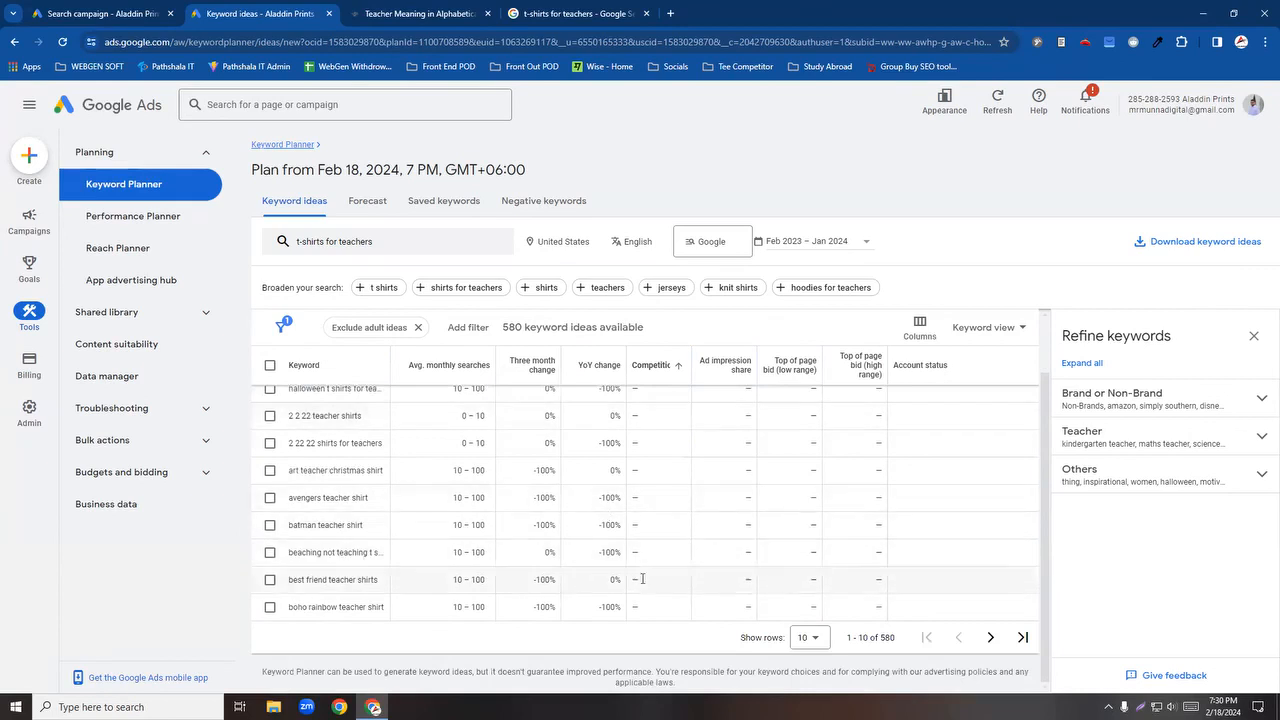
scroll(600, 512, "up", 1)
scroll(606, 509, "down", 1)
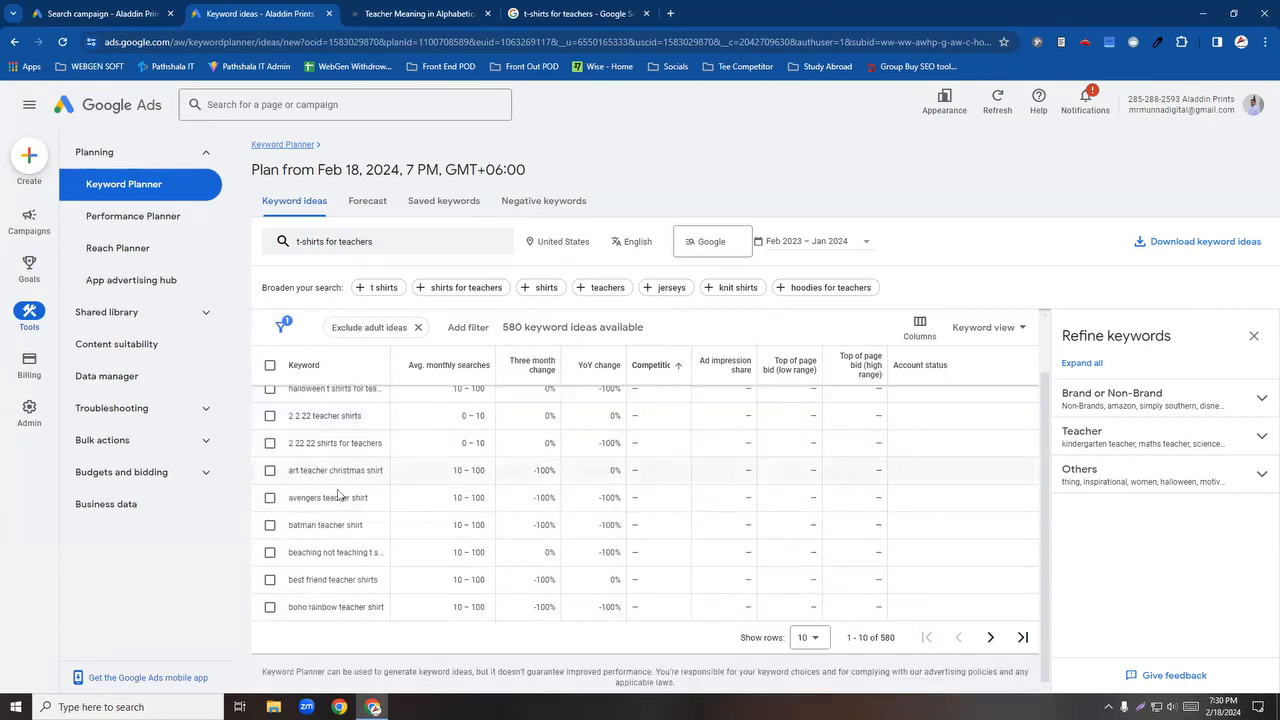
left_click(808, 637)
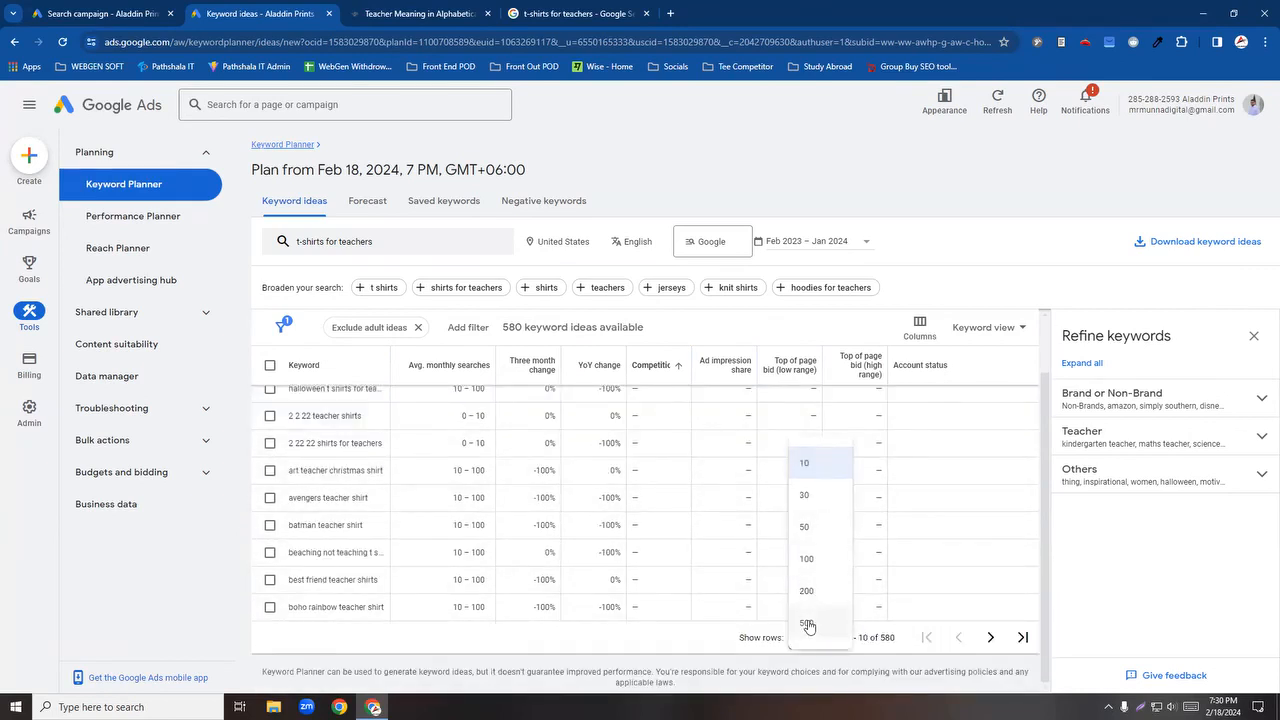
left_click(806, 591)
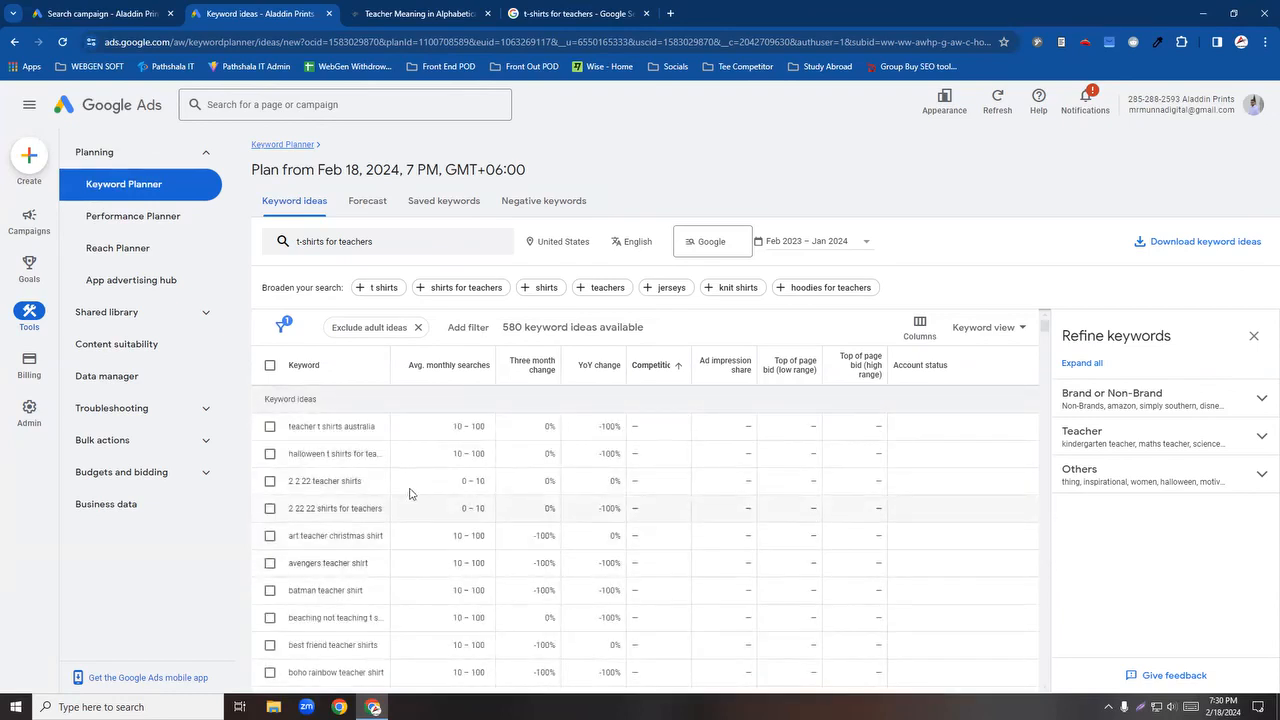
Step: Read through the keyword ideas without a competition rating, down to the low and medium competition ones
scroll(480, 500, "down", 3)
scroll(419, 535, "up", 3)
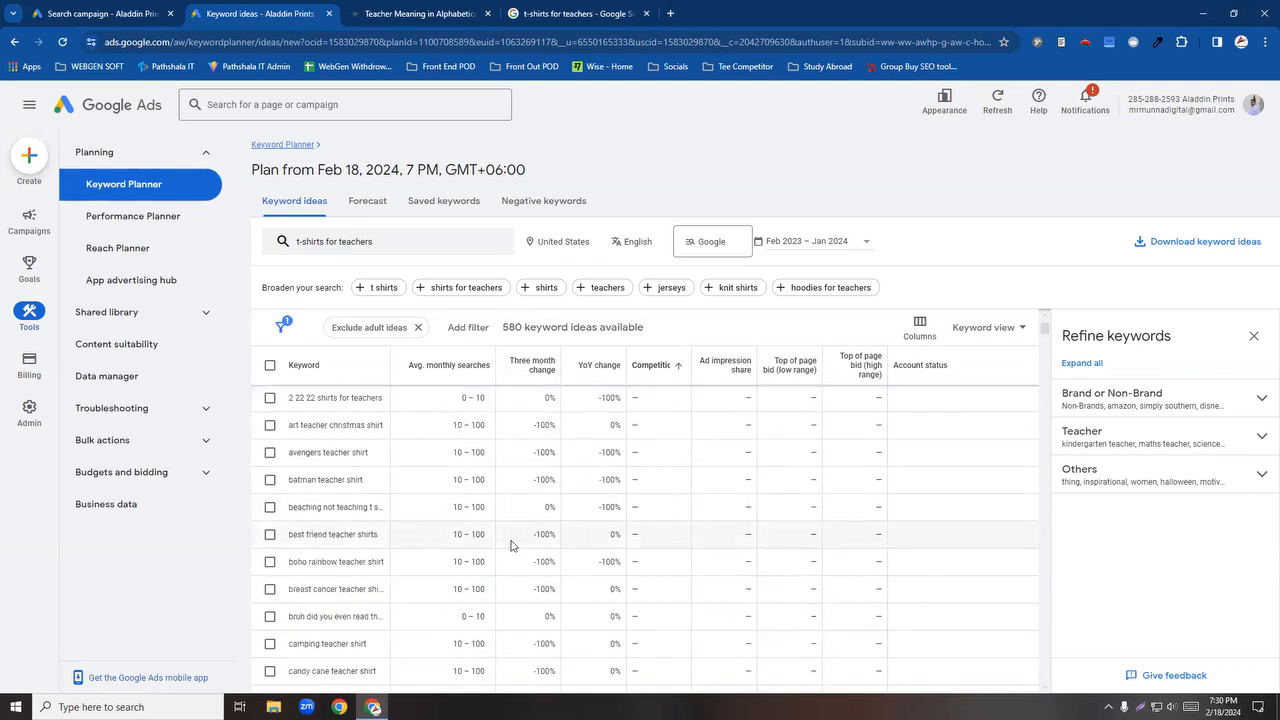
scroll(610, 520, "down", 5)
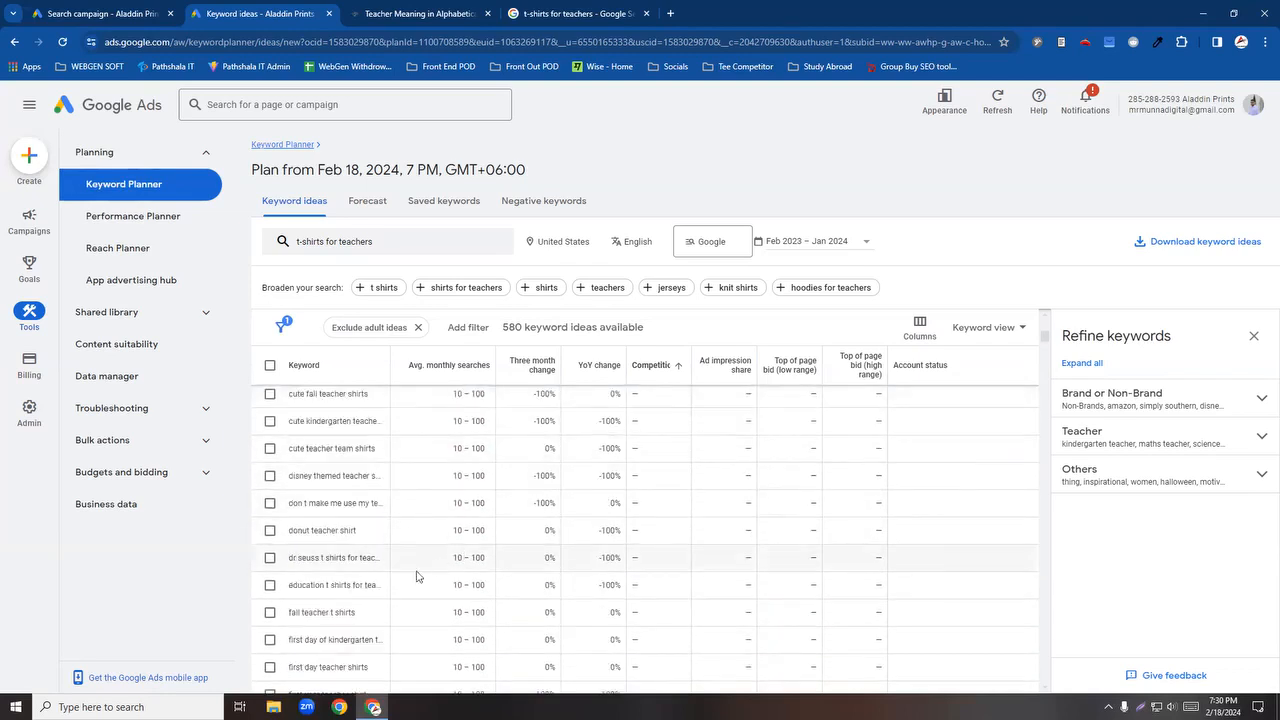
scroll(400, 570, "down", 3)
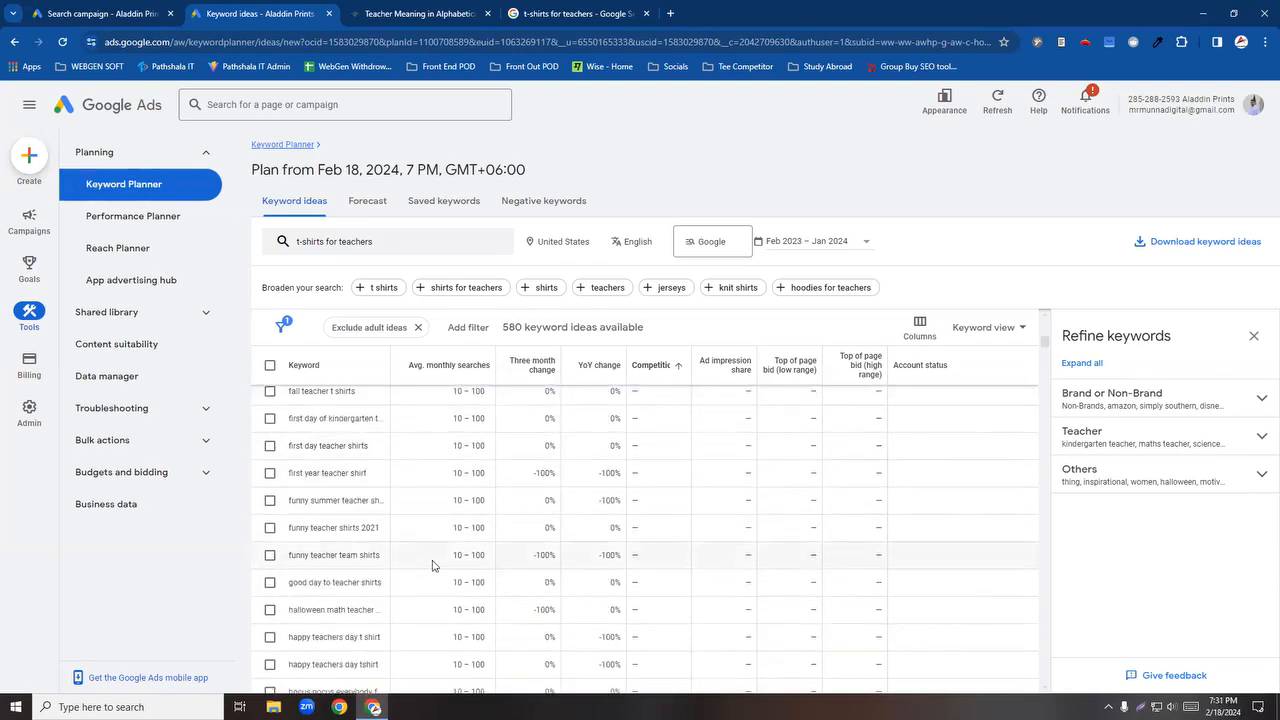
scroll(460, 565, "down", 3)
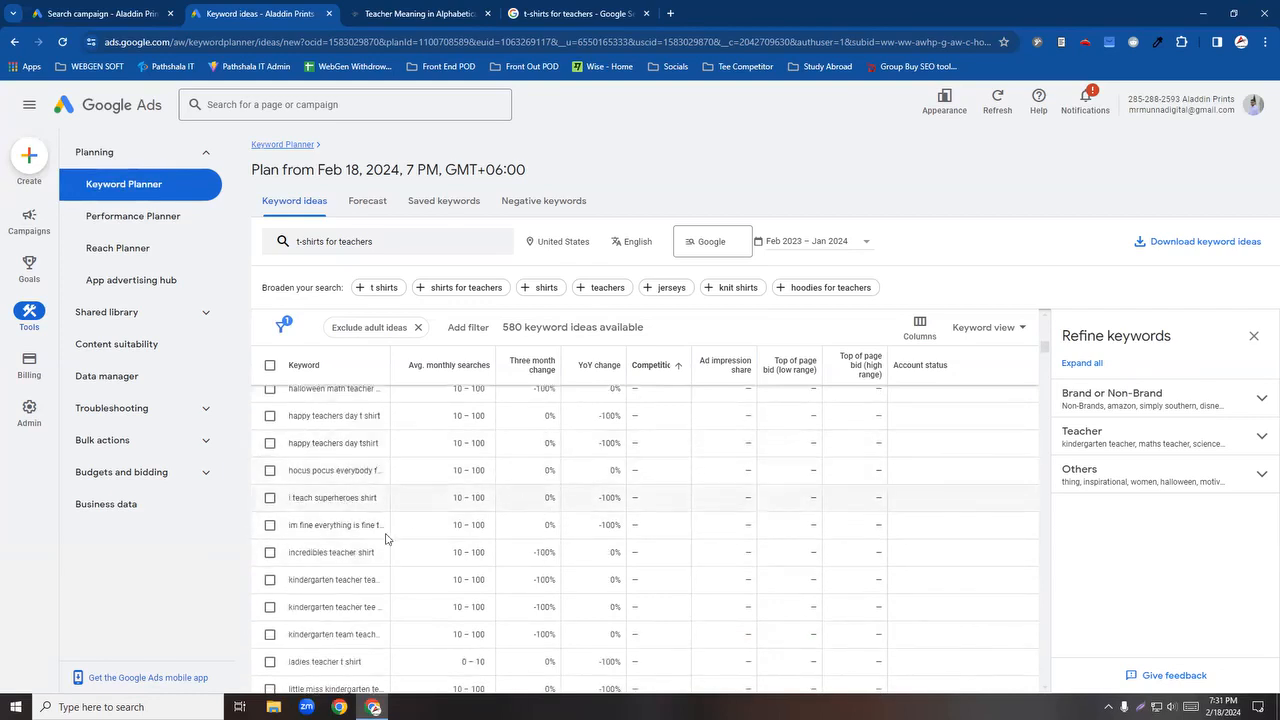
scroll(520, 555, "down", 3)
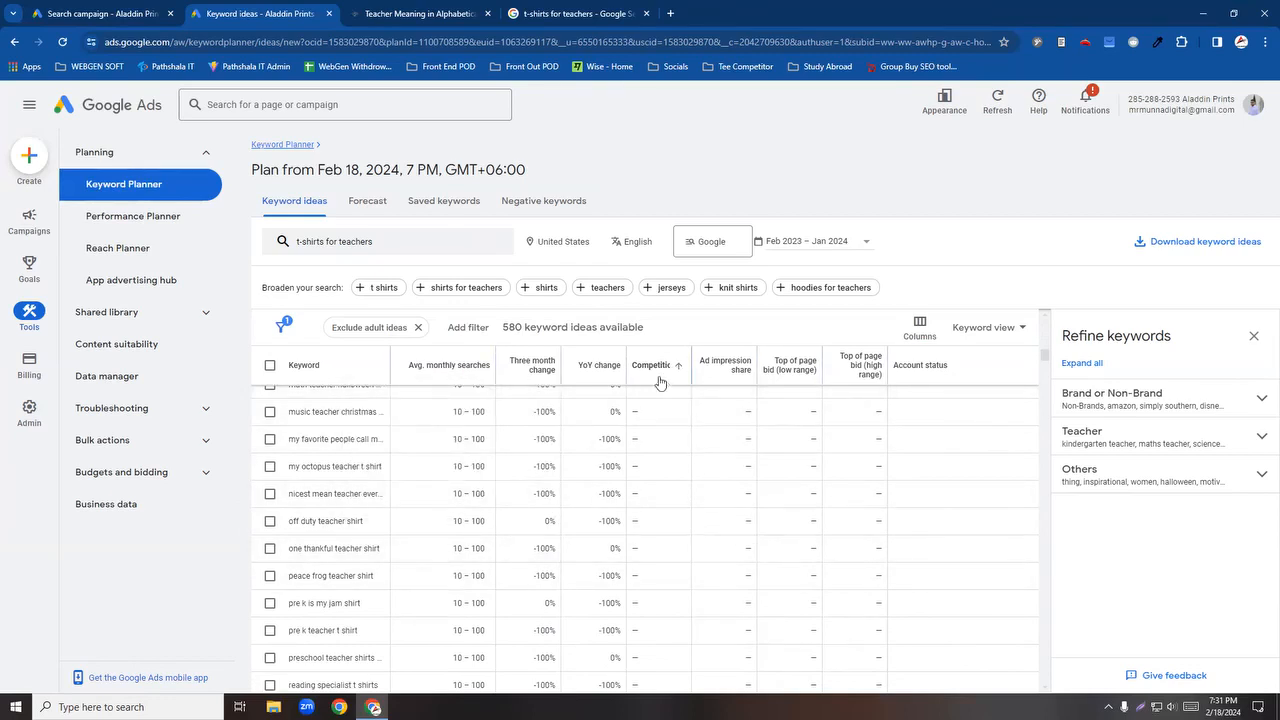
scroll(644, 515, "down", 10)
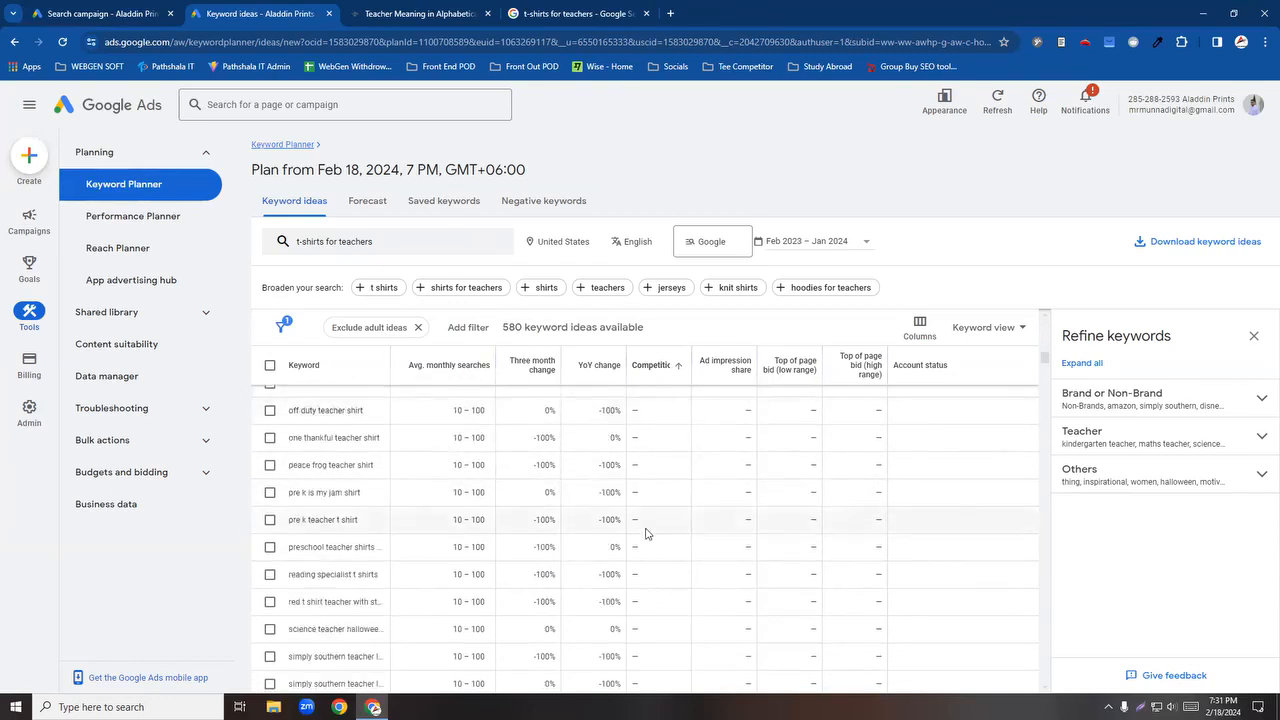
scroll(489, 563, "down", 10)
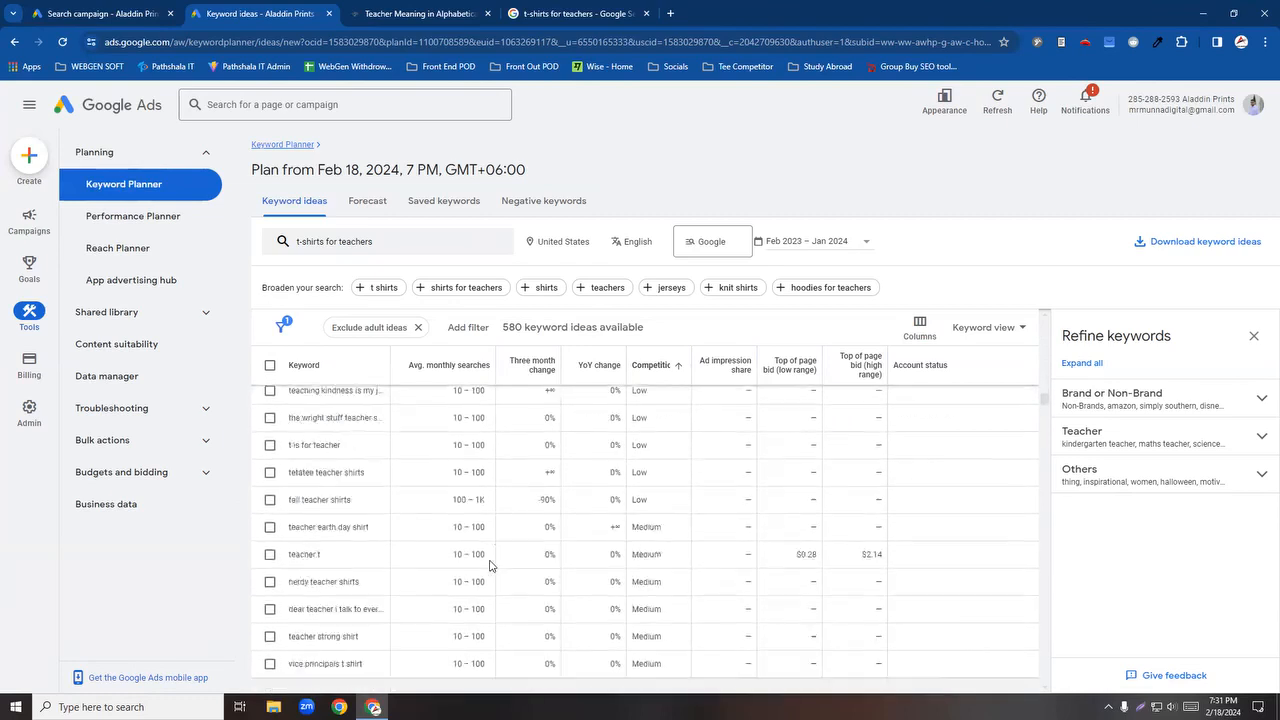
Step: Compare the search volumes and top-of-page bid ranges of the low and medium competition teacher shirt keywords
scroll(612, 524, "up", 4)
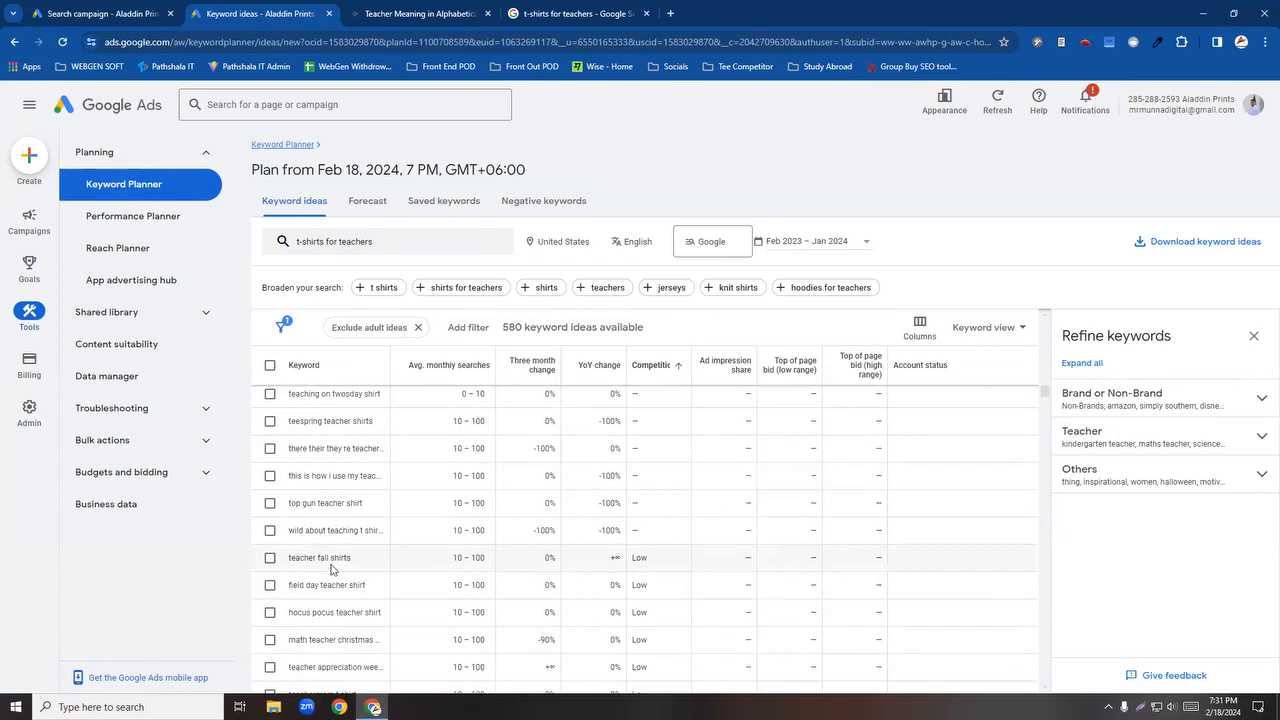
scroll(350, 530, "down", 2)
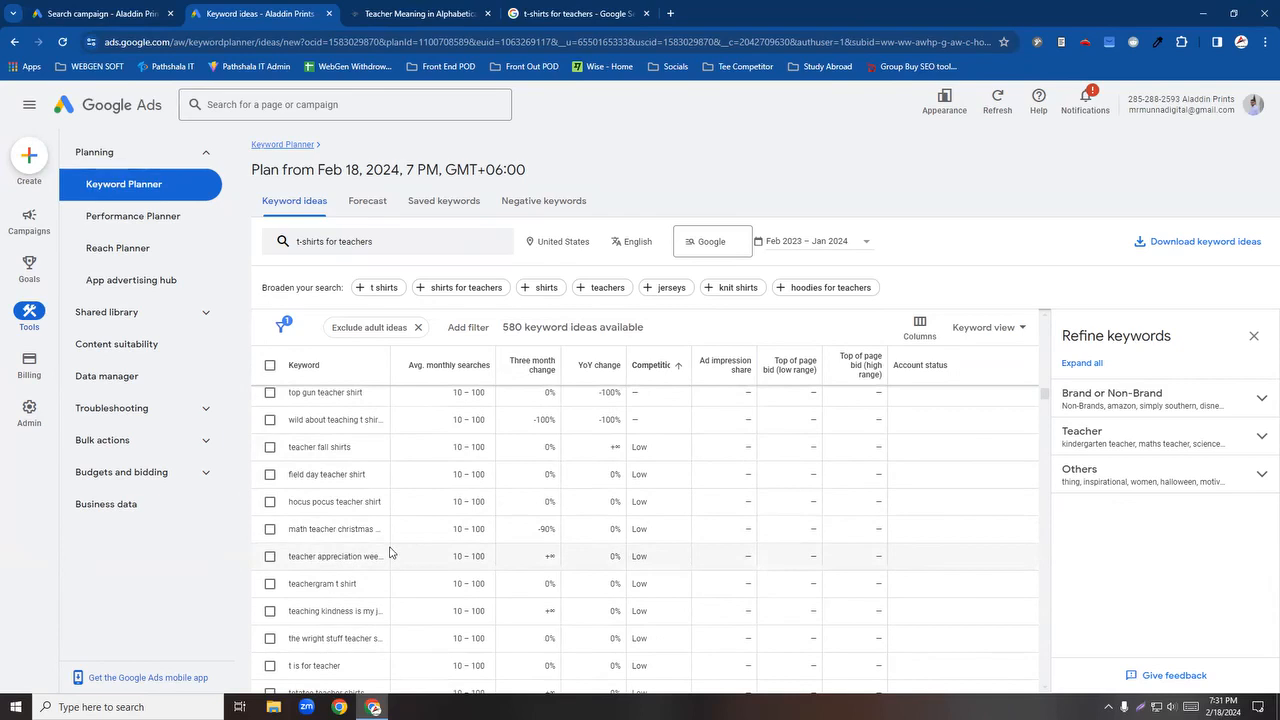
scroll(464, 539, "down", 1)
scroll(500, 548, "down", 1)
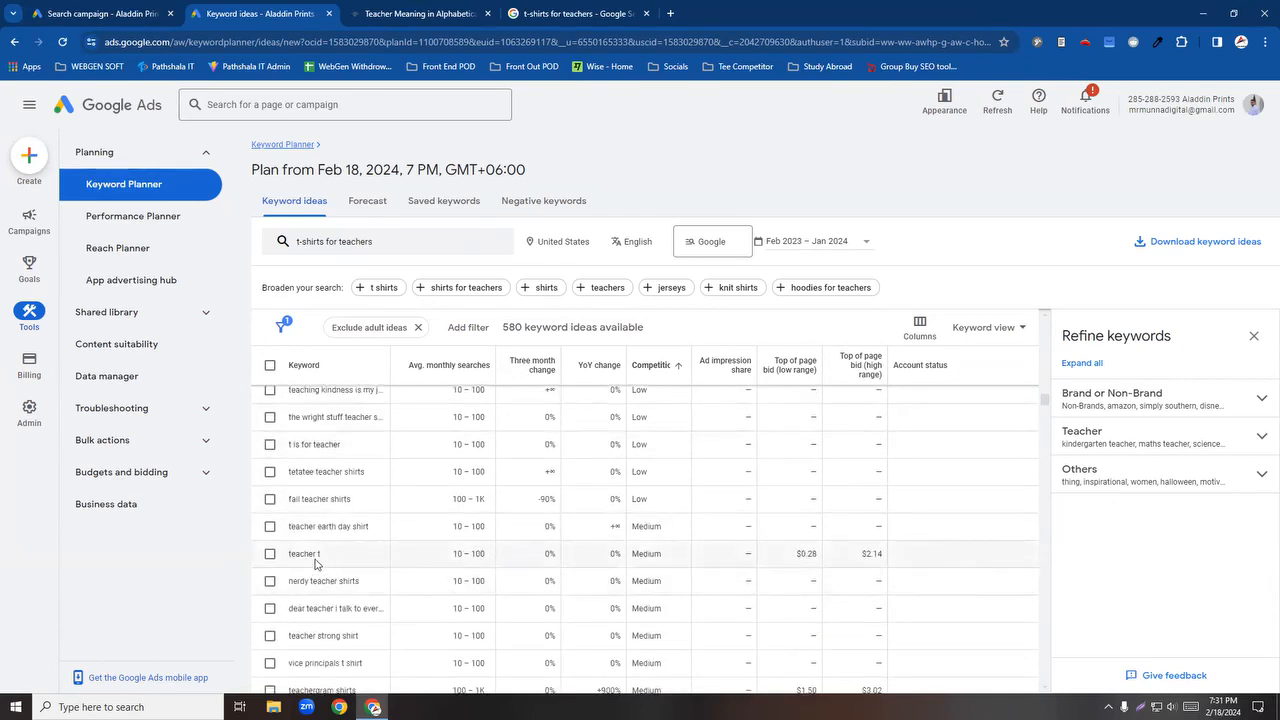
scroll(575, 541, "up", 1)
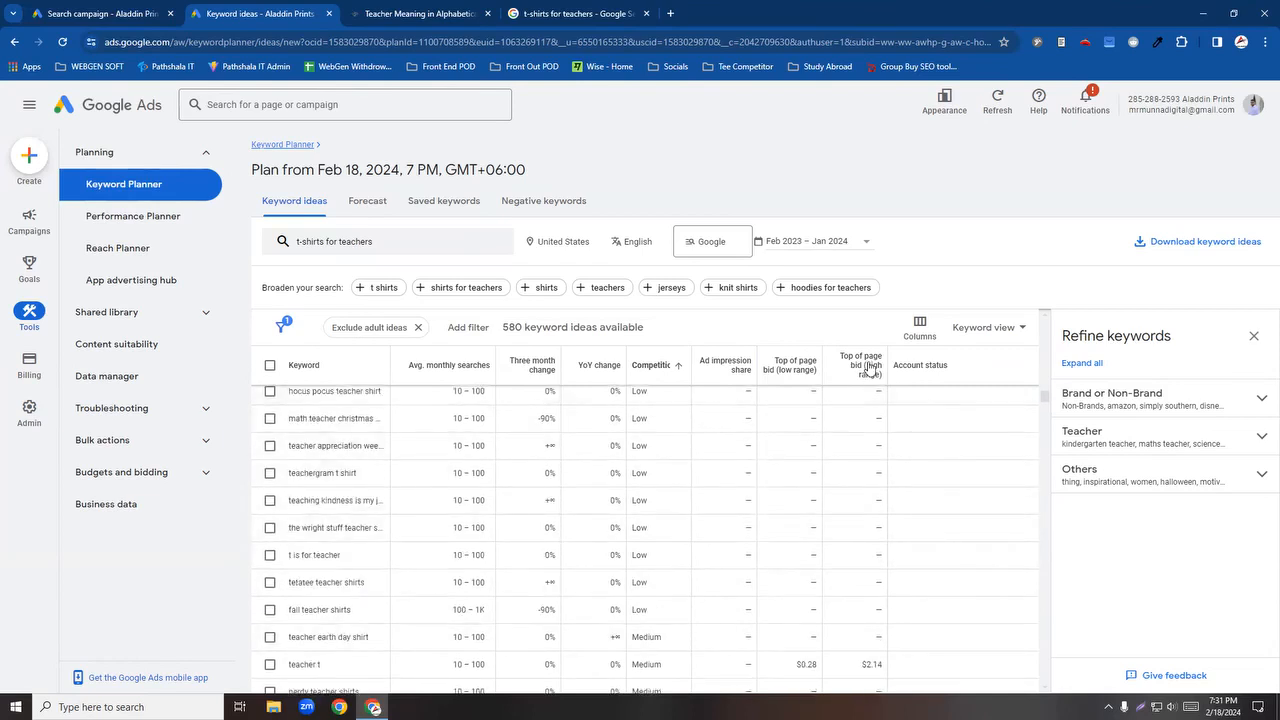
scroll(850, 470, "up", 1)
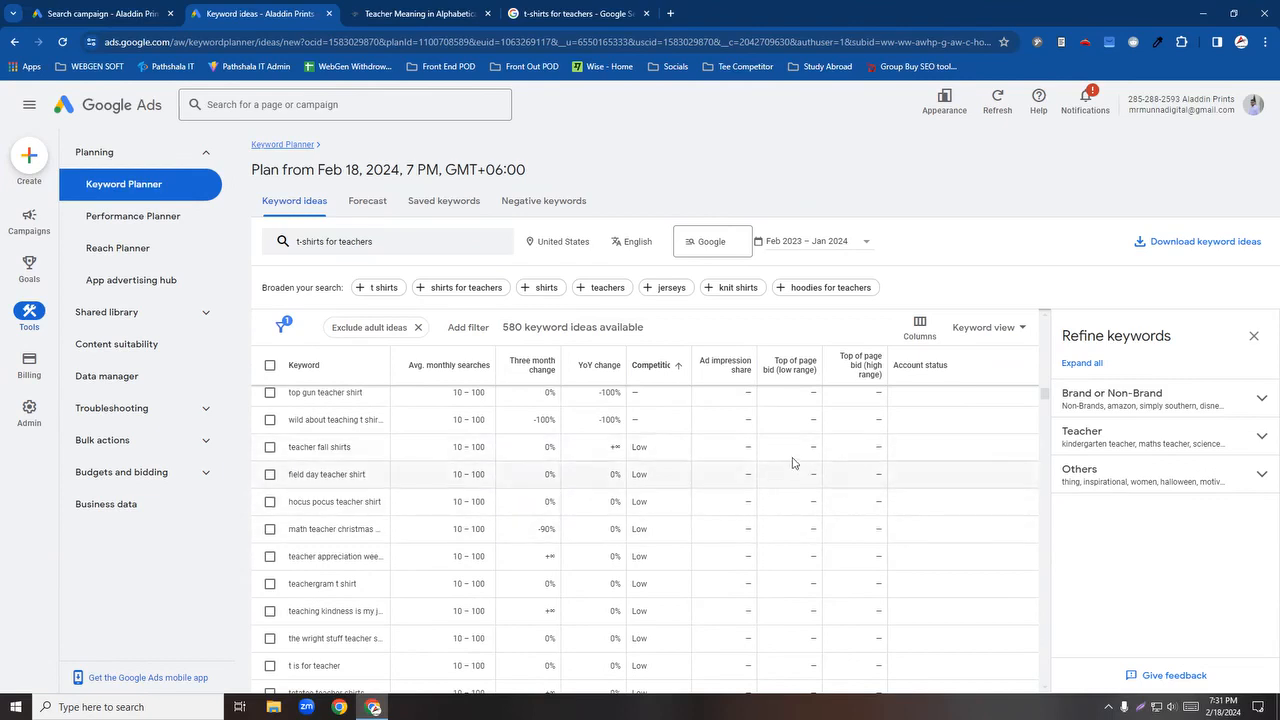
scroll(700, 515, "down", 5)
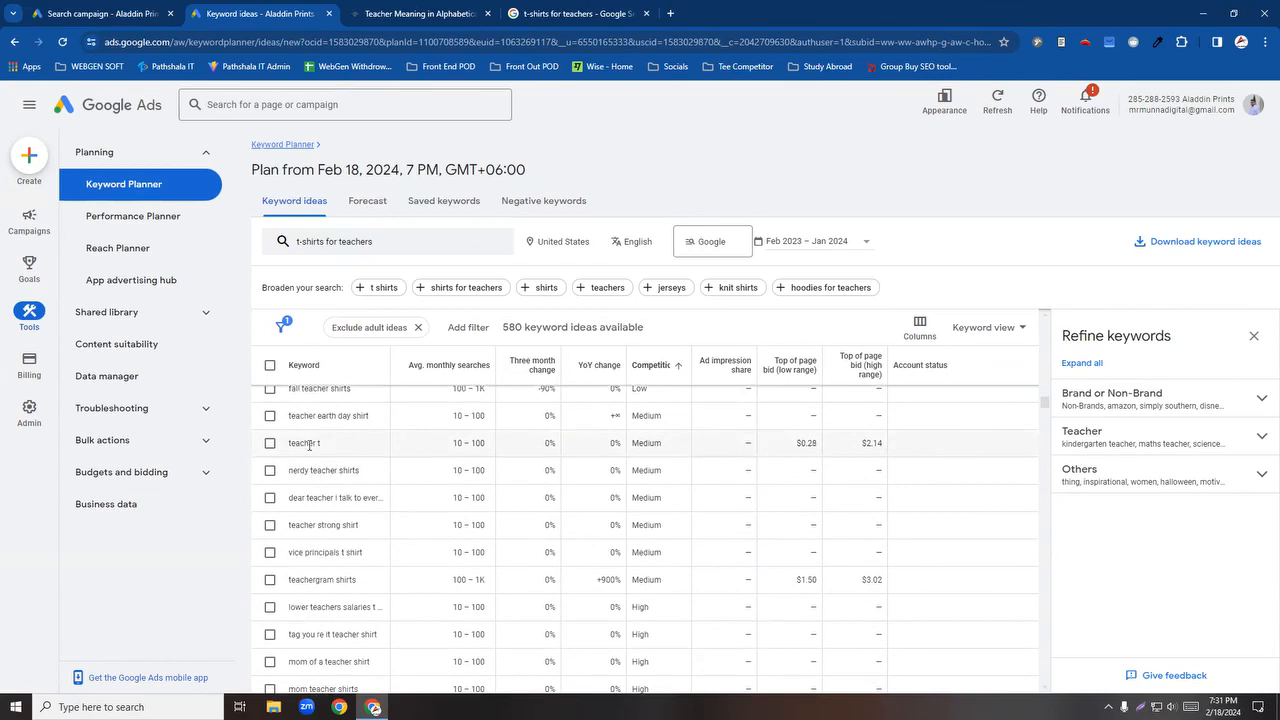
scroll(669, 515, "down", 1)
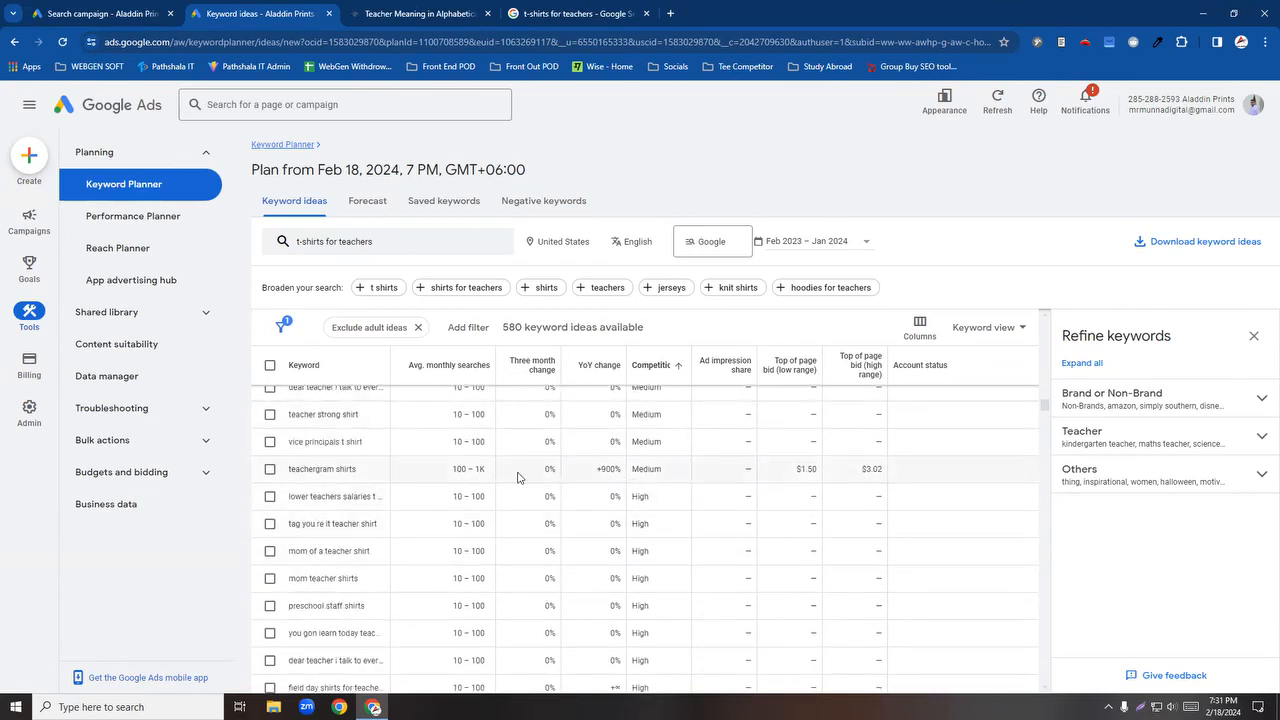
scroll(604, 492, "up", 1)
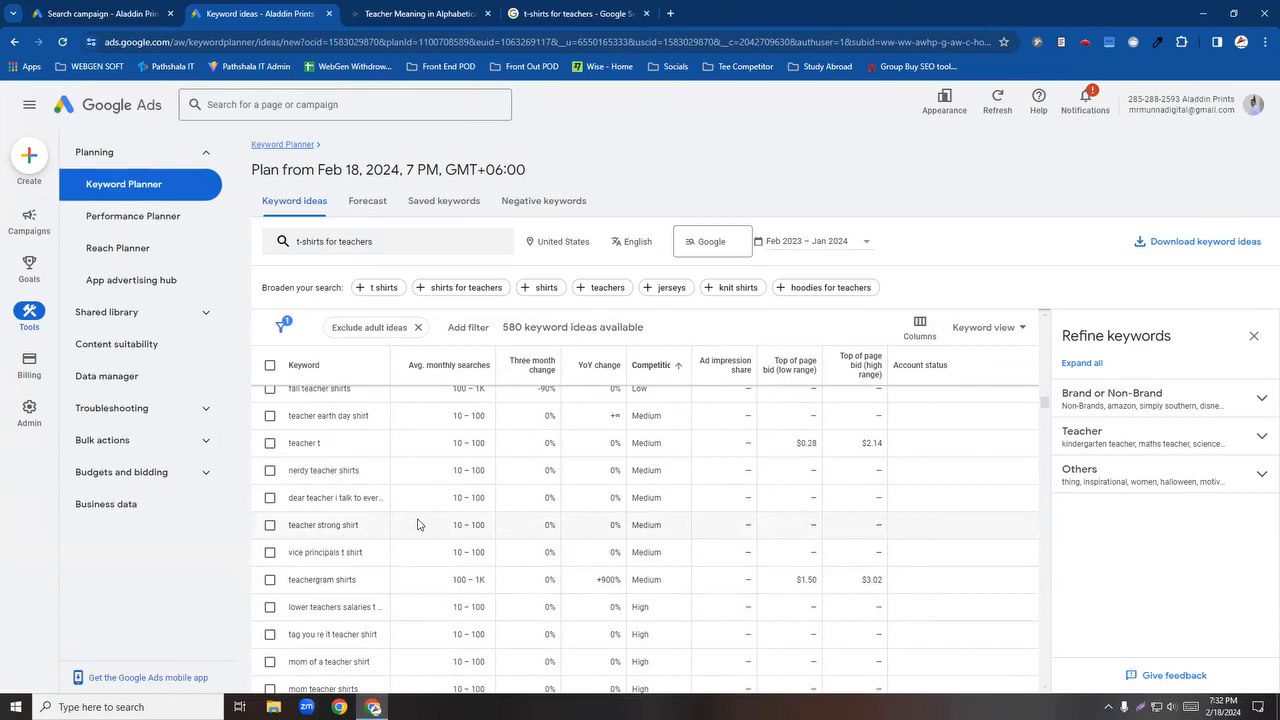
Step: Hide the keyword refinements, examine the first high-competition ideas and their bids, and highlight "teacher give tshirts"
left_click(1254, 336)
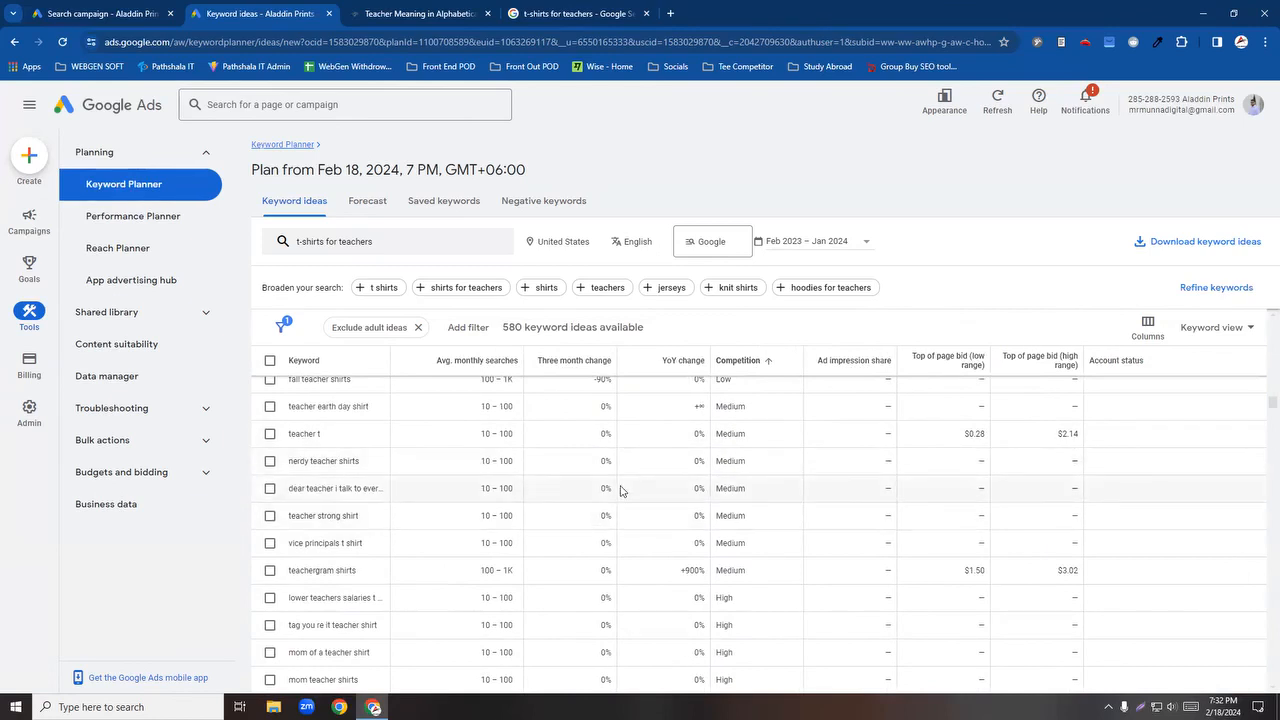
scroll(546, 534, "down", 2)
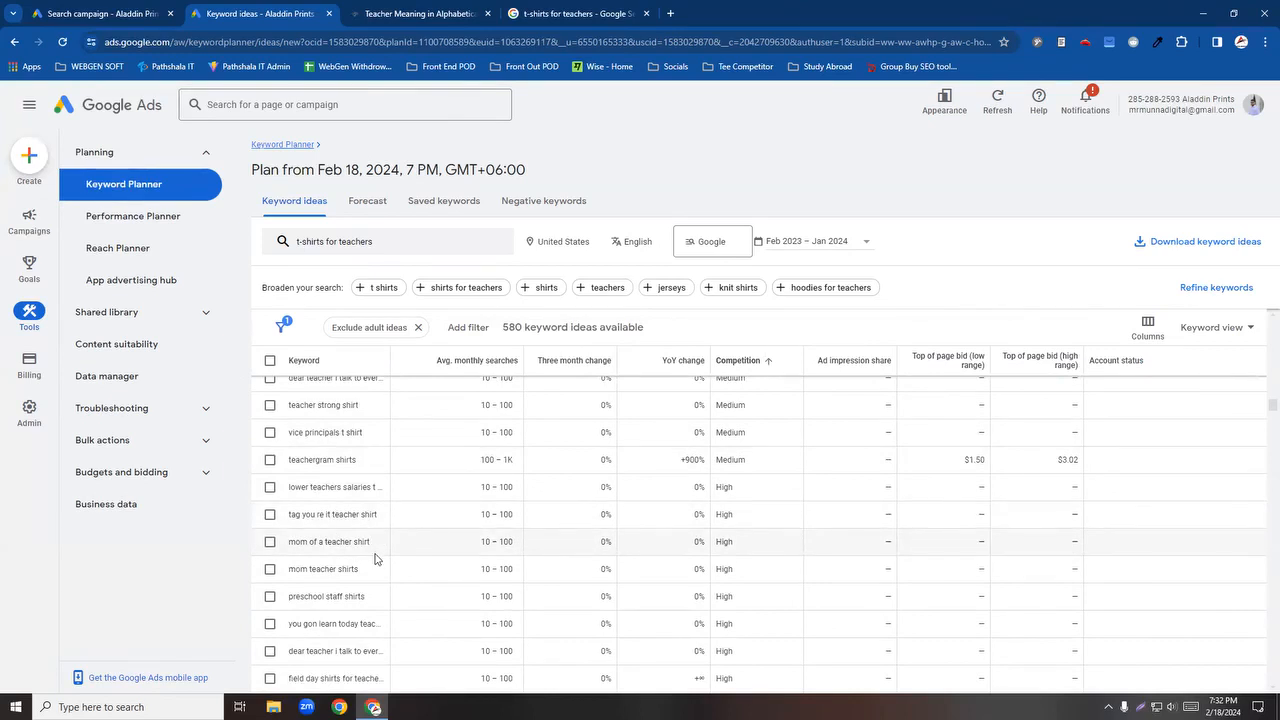
scroll(370, 560, "down", 1)
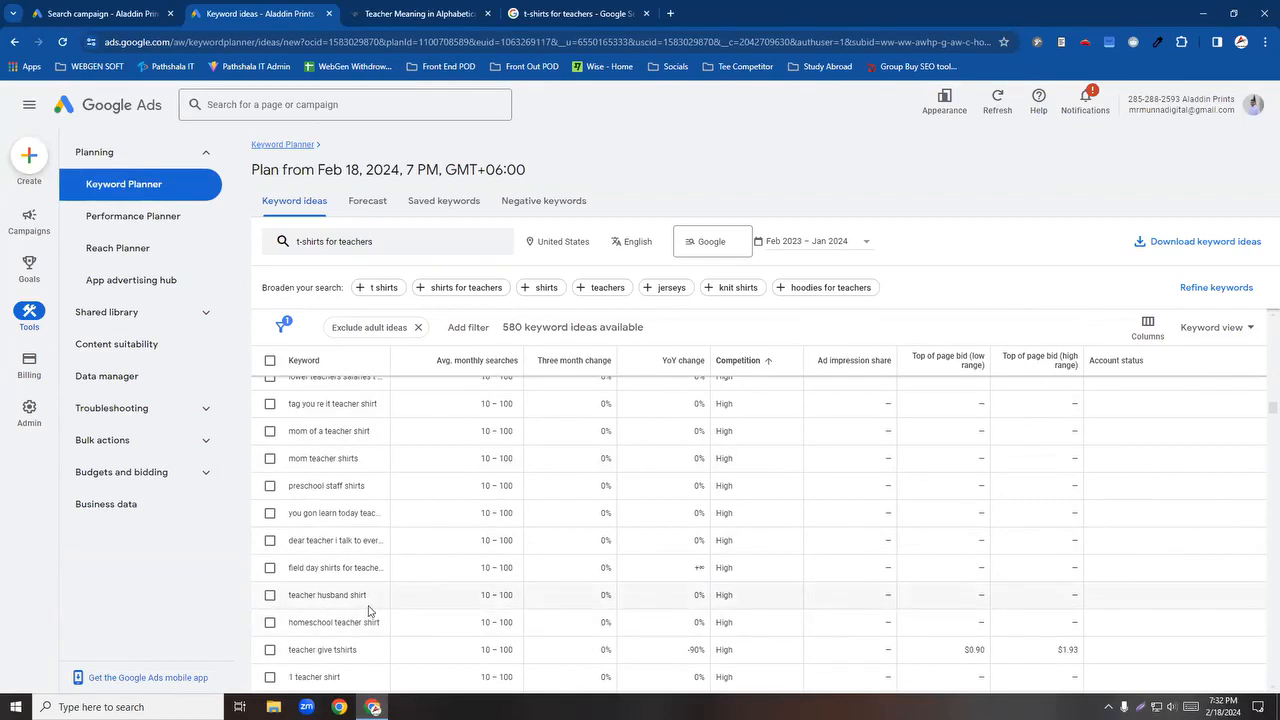
scroll(372, 612, "down", 1)
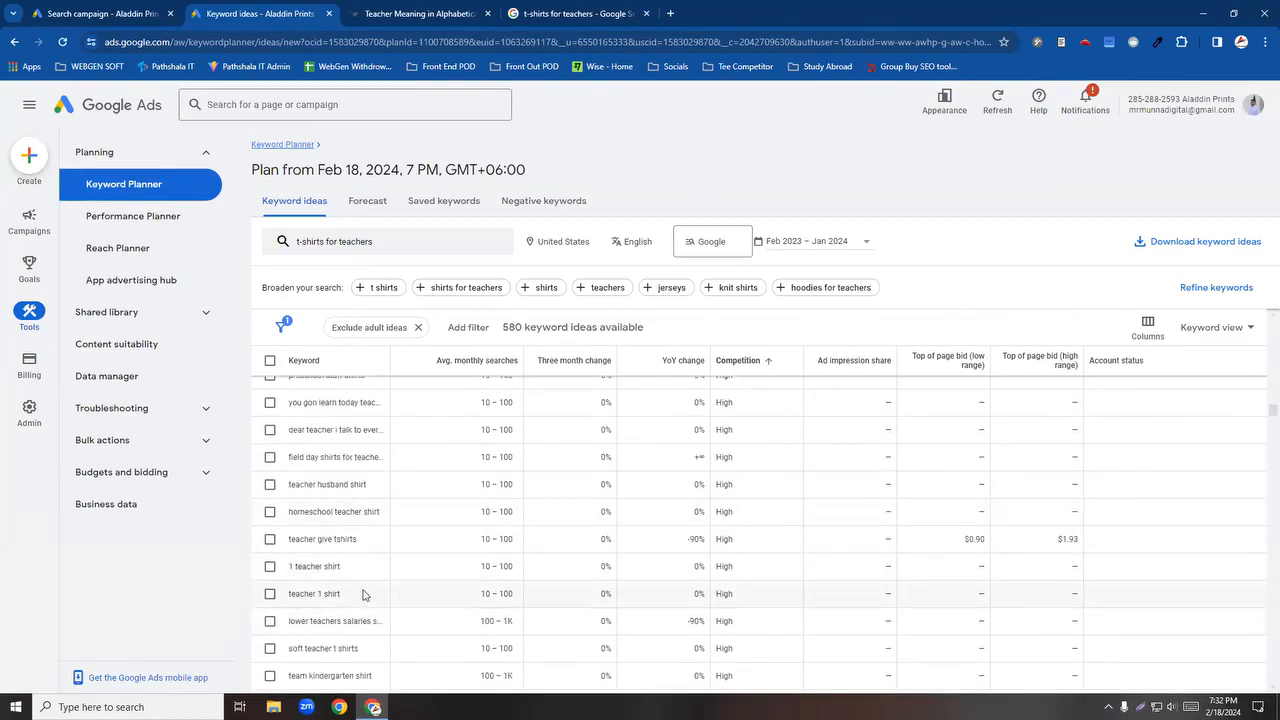
scroll(362, 608, "down", 1)
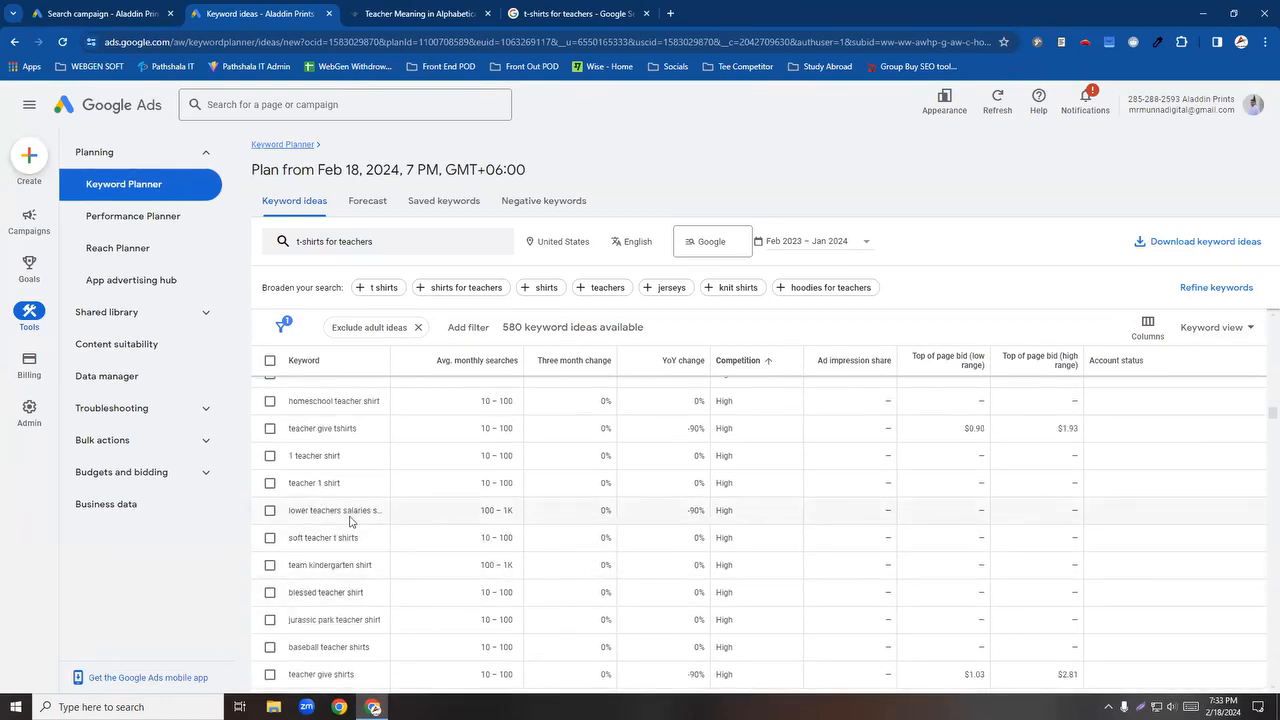
scroll(355, 520, "up", 1)
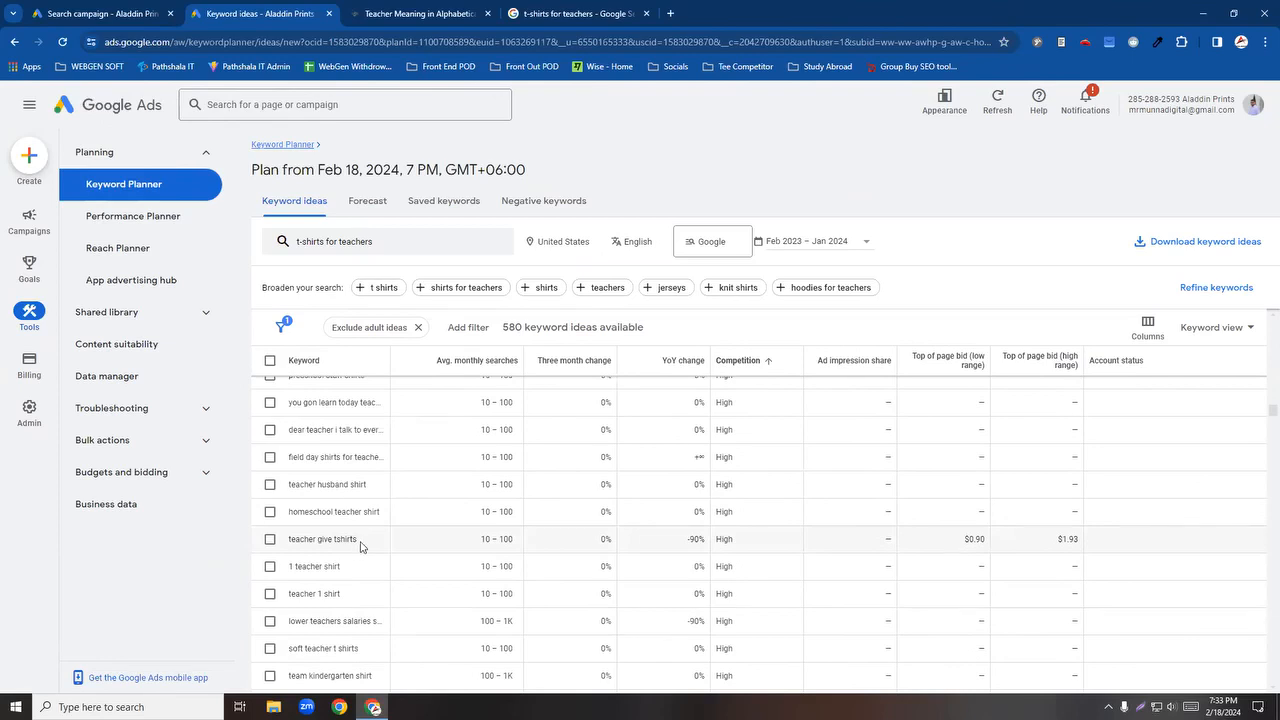
left_click_drag(361, 545, 271, 545)
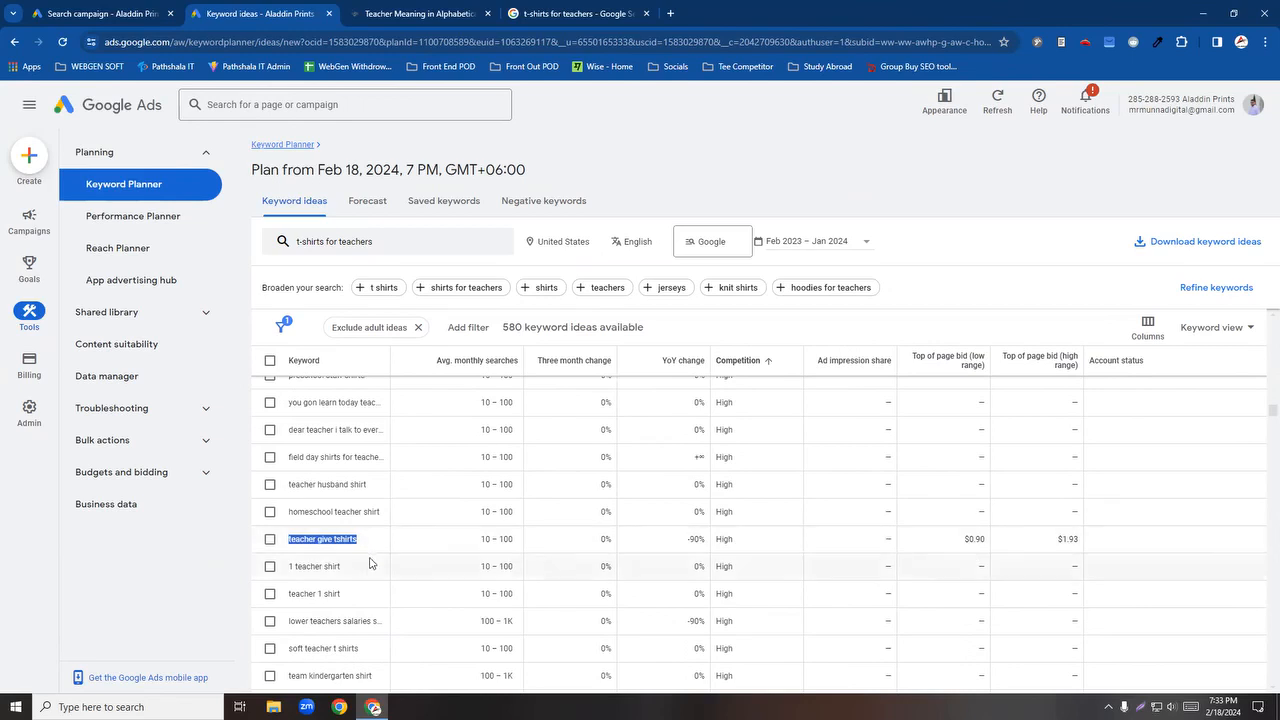
scroll(368, 590, "down", 1)
scroll(364, 498, "up", 2)
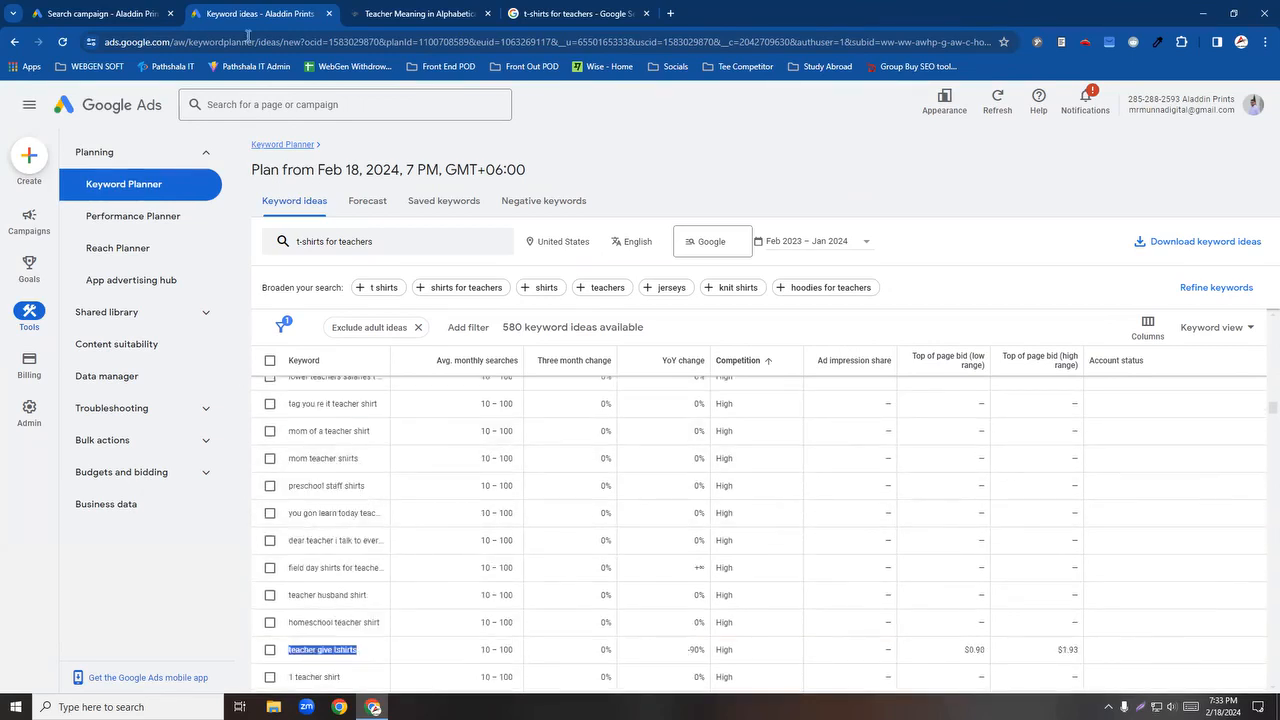
Step: Return to the Search campaign draft, try Conversion value as the bidding focus, and change the focus to Clicks
left_click(114, 10)
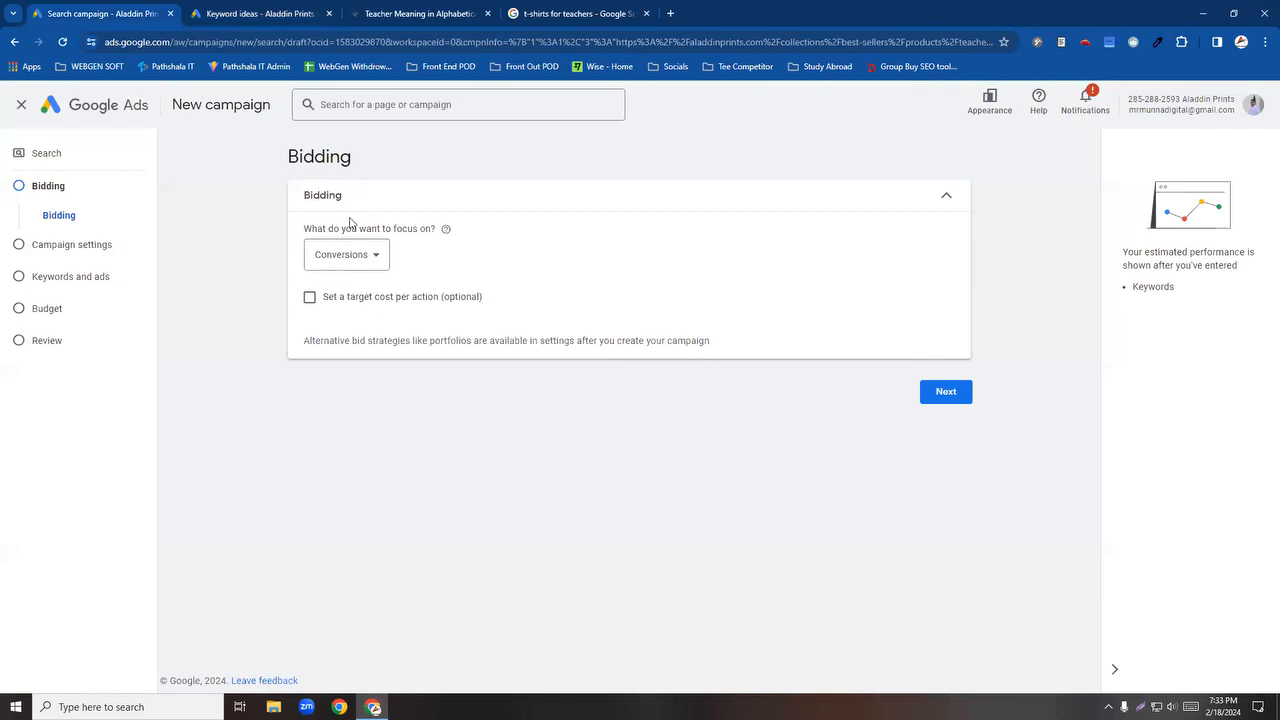
left_click(370, 255)
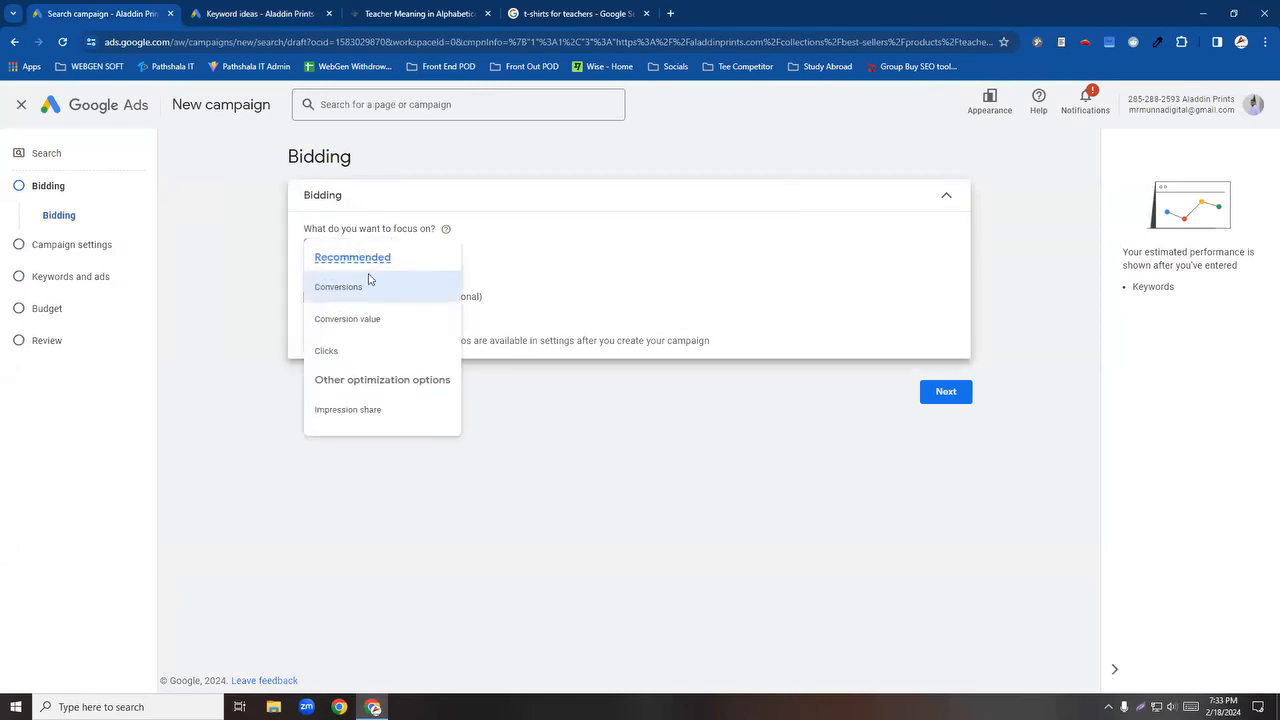
left_click(457, 224)
left_click(368, 260)
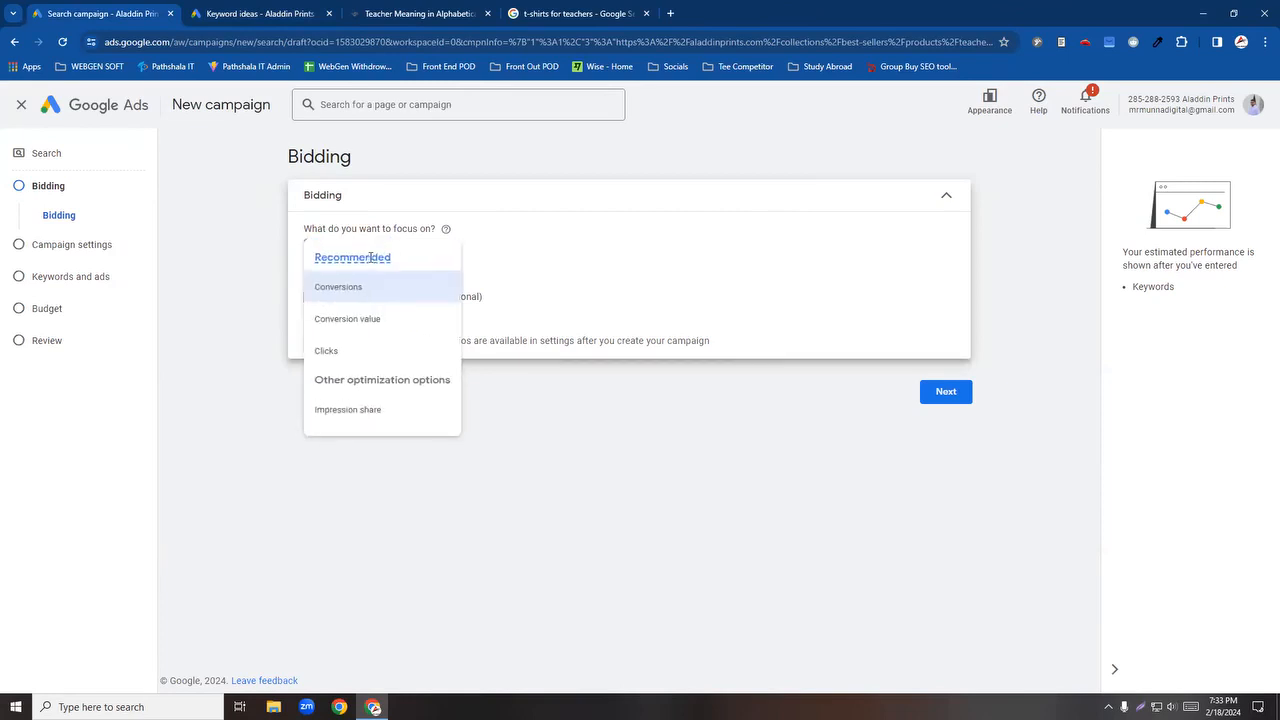
left_click(349, 320)
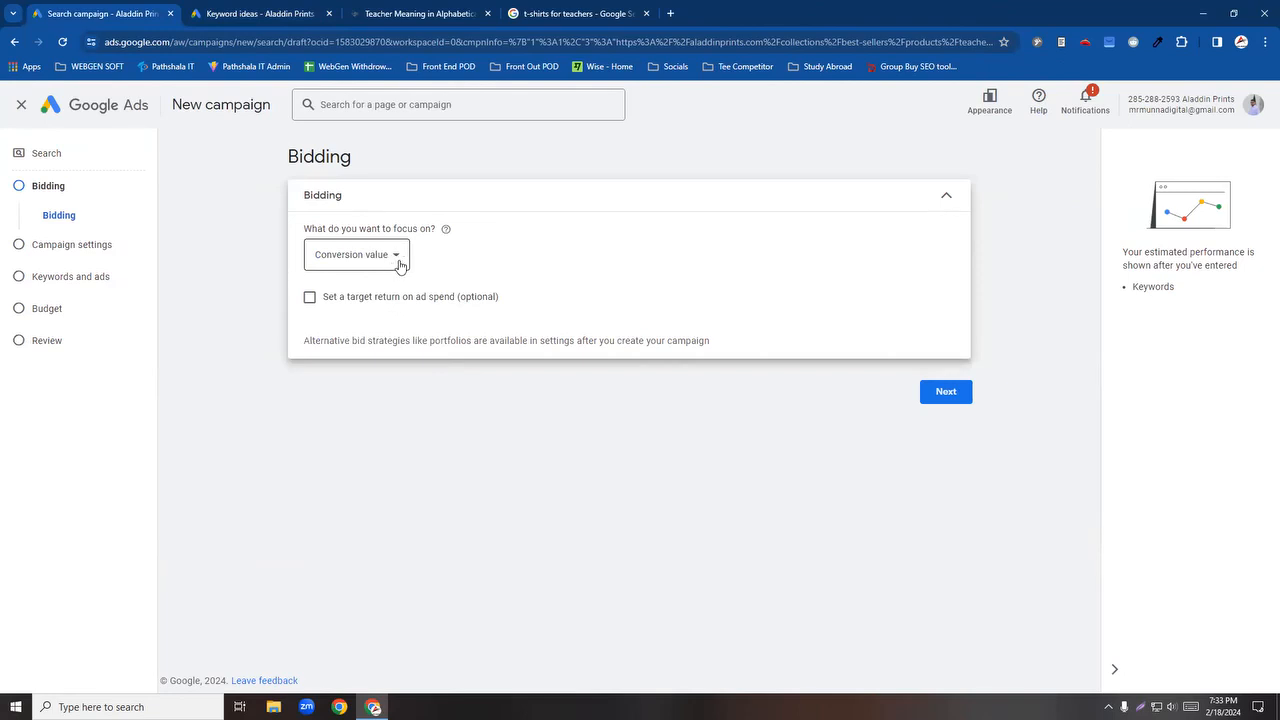
left_click(395, 258)
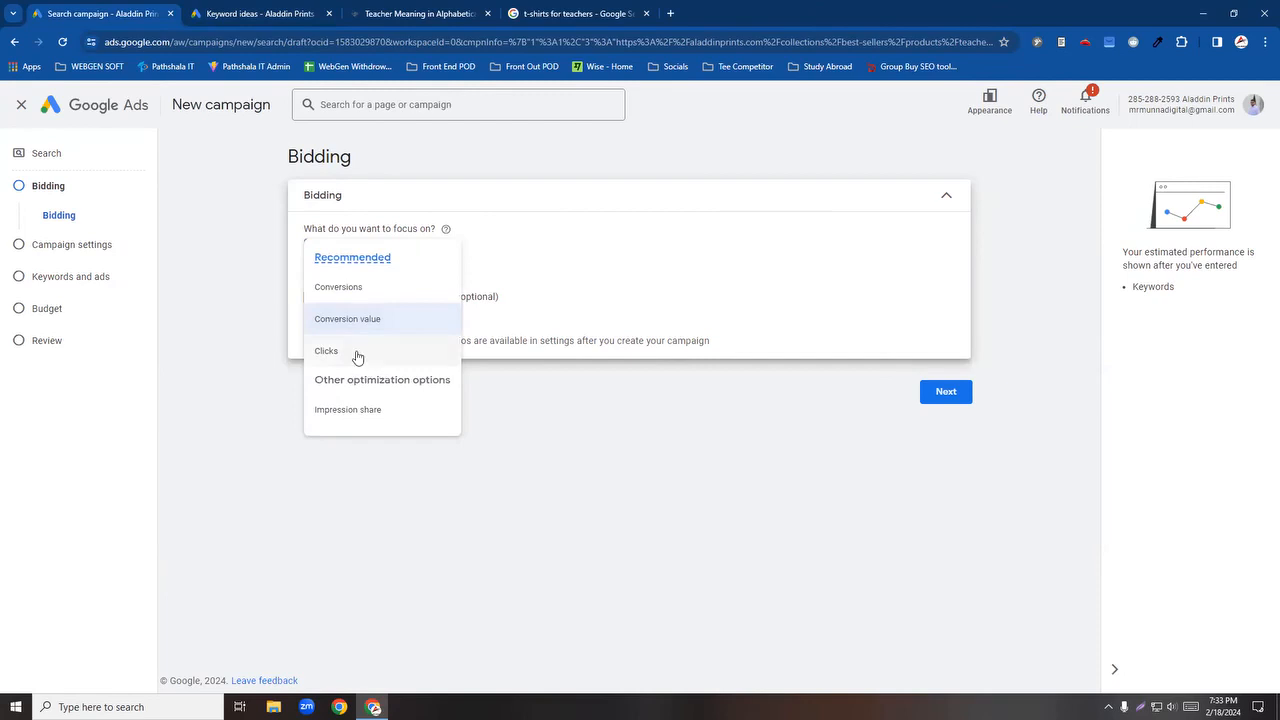
left_click(360, 352)
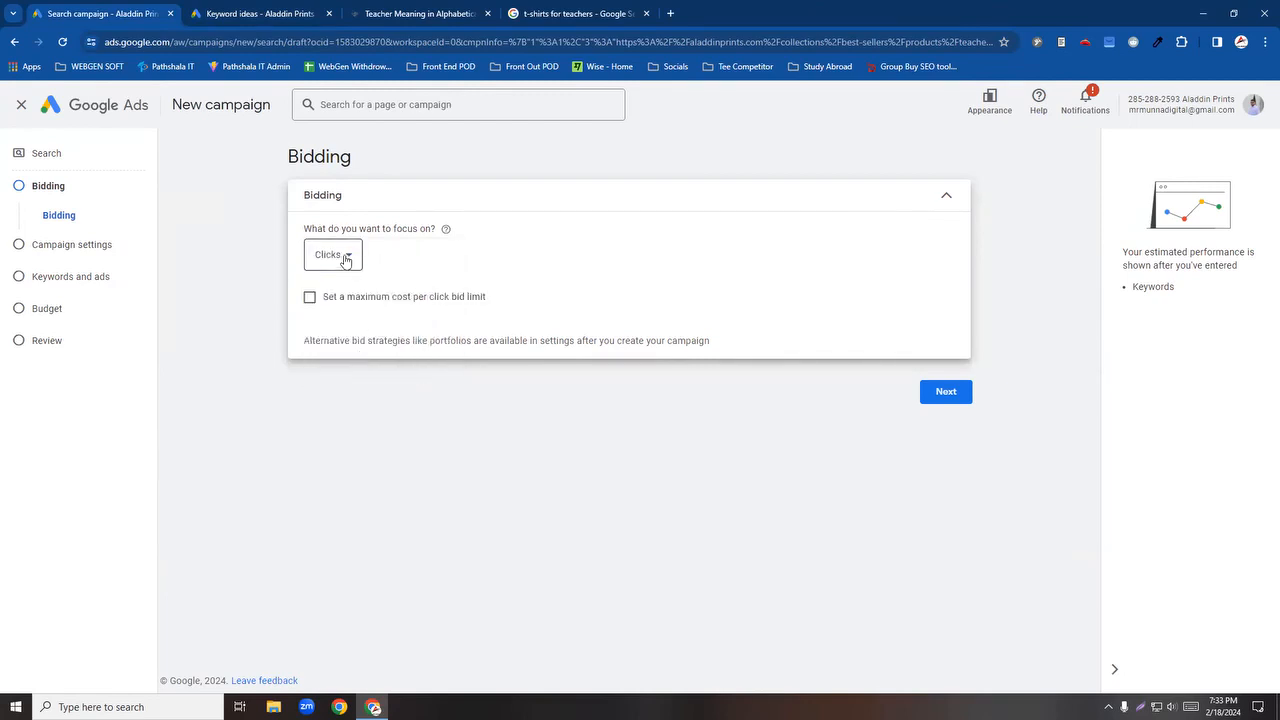
left_click(556, 13)
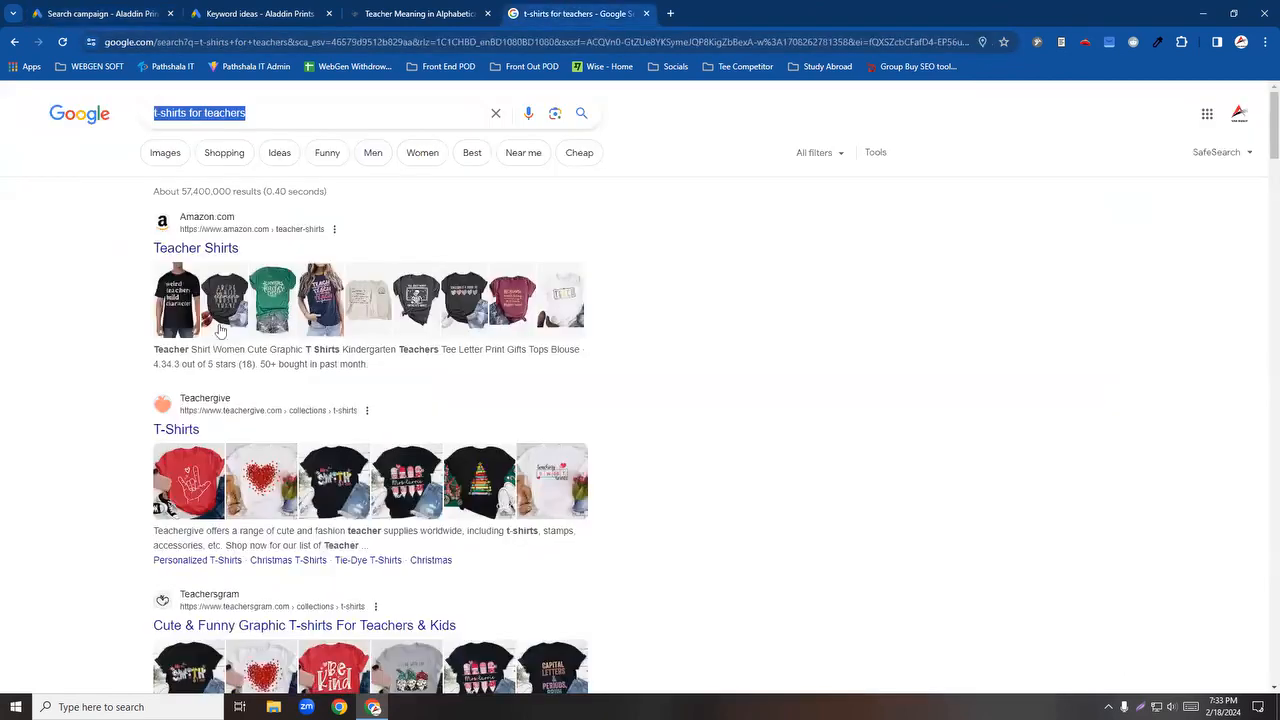
key("ctrl+1")
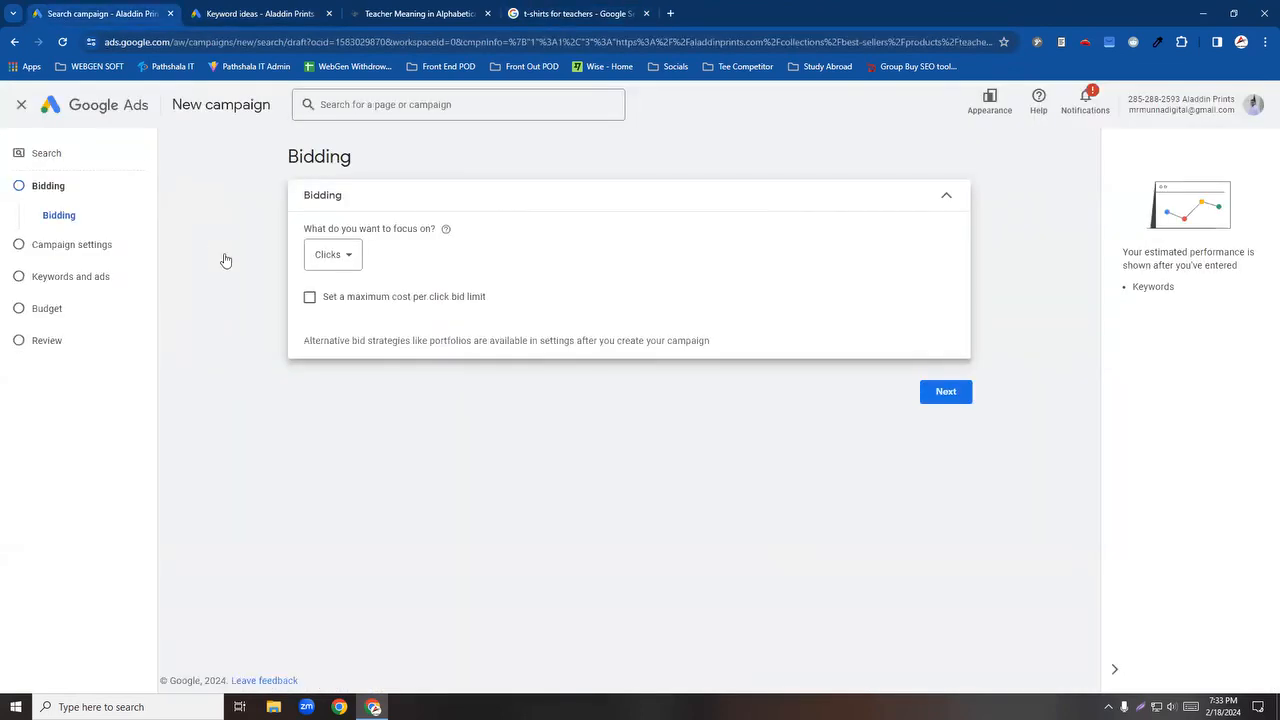
Step: Review the bidding focus options, keeping Clicks, and check the top-of-page bid range of "teacher give tshirts" in the keyword ideas
left_click(345, 256)
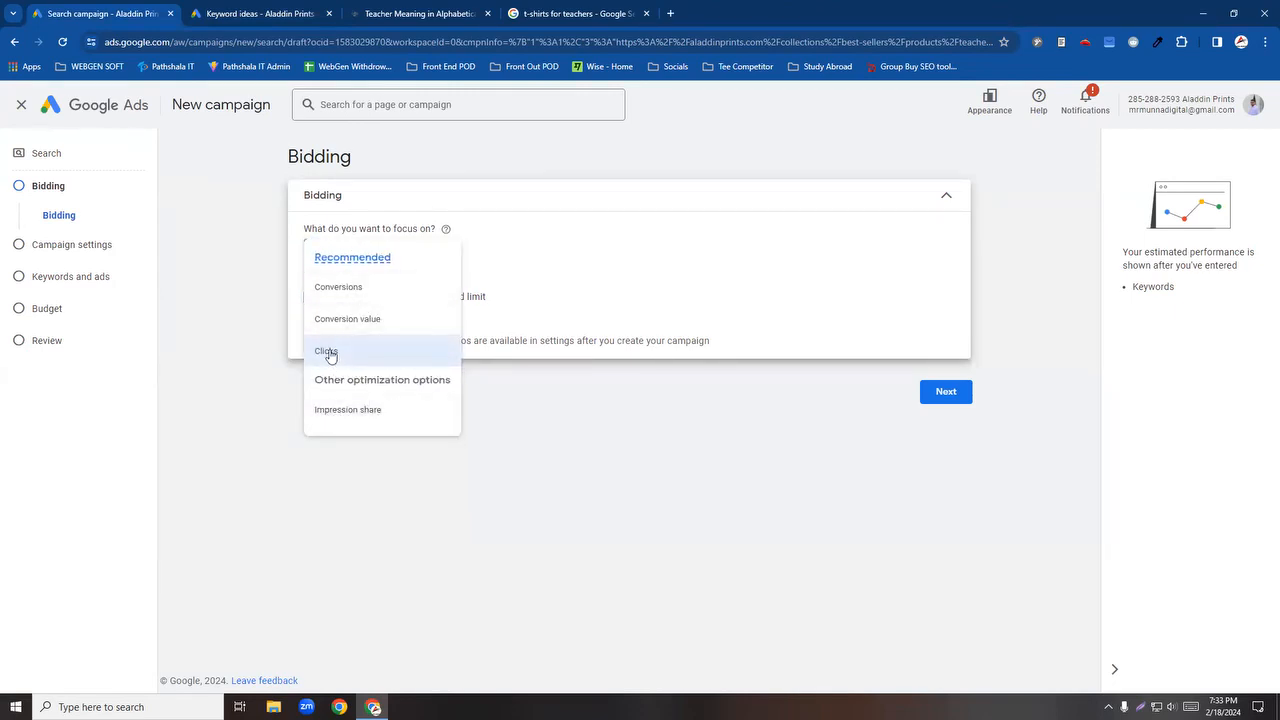
left_click(328, 352)
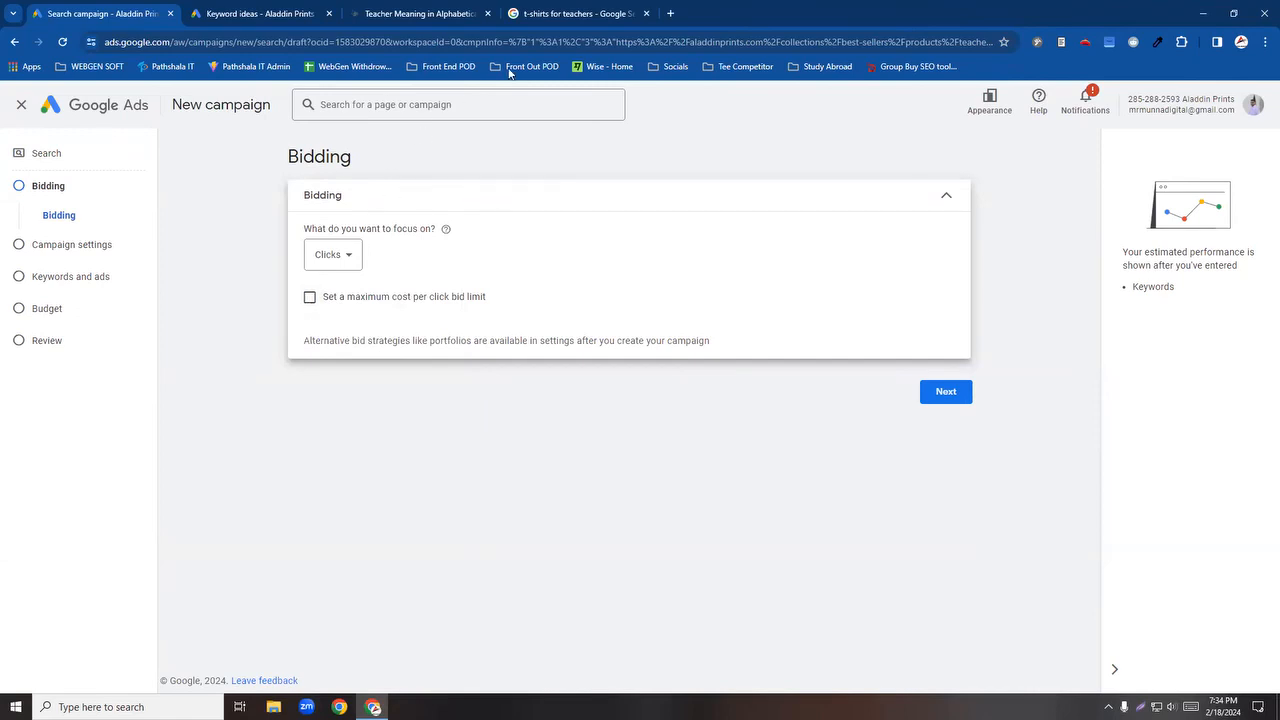
left_click(389, 13)
left_click(274, 8)
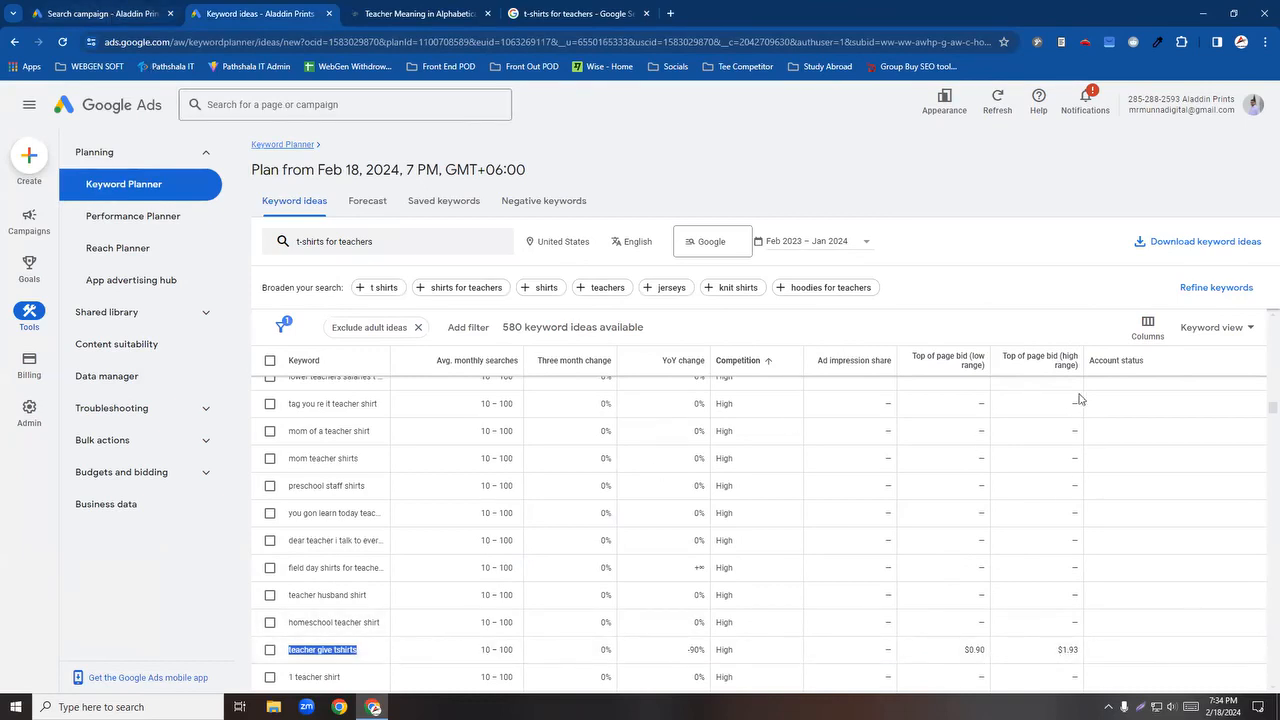
left_click(120, 8)
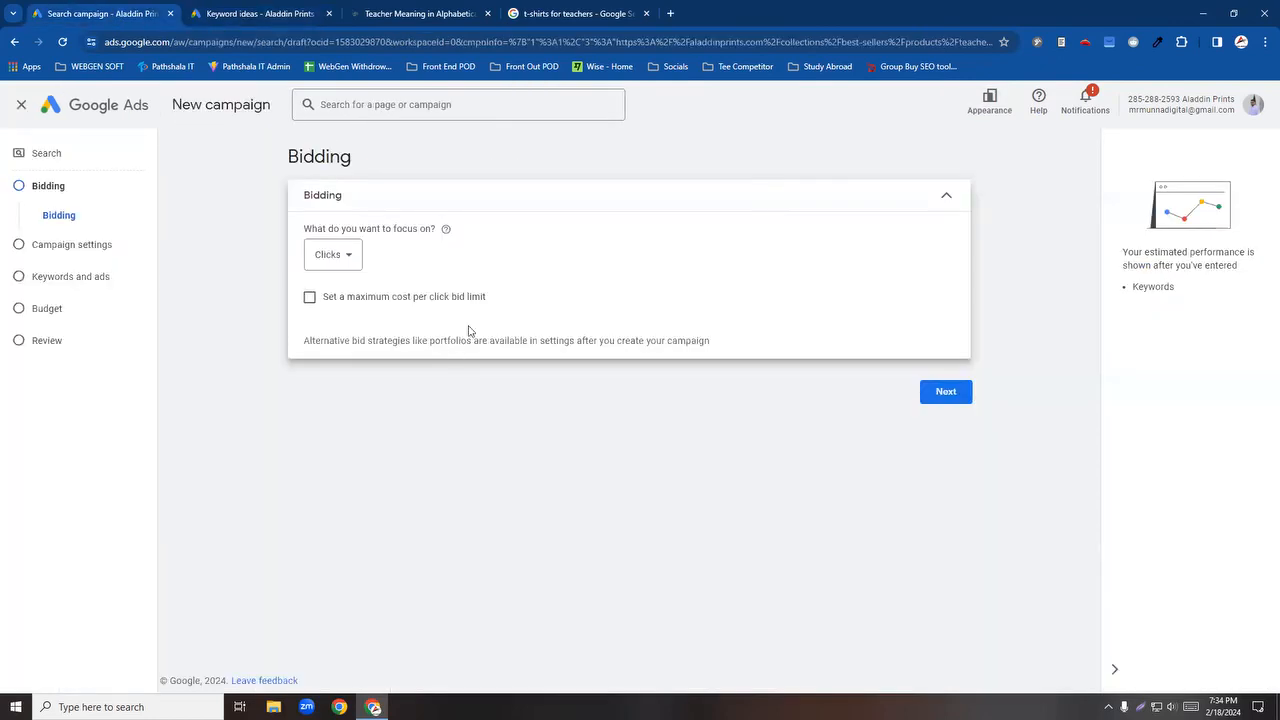
left_click(276, 15)
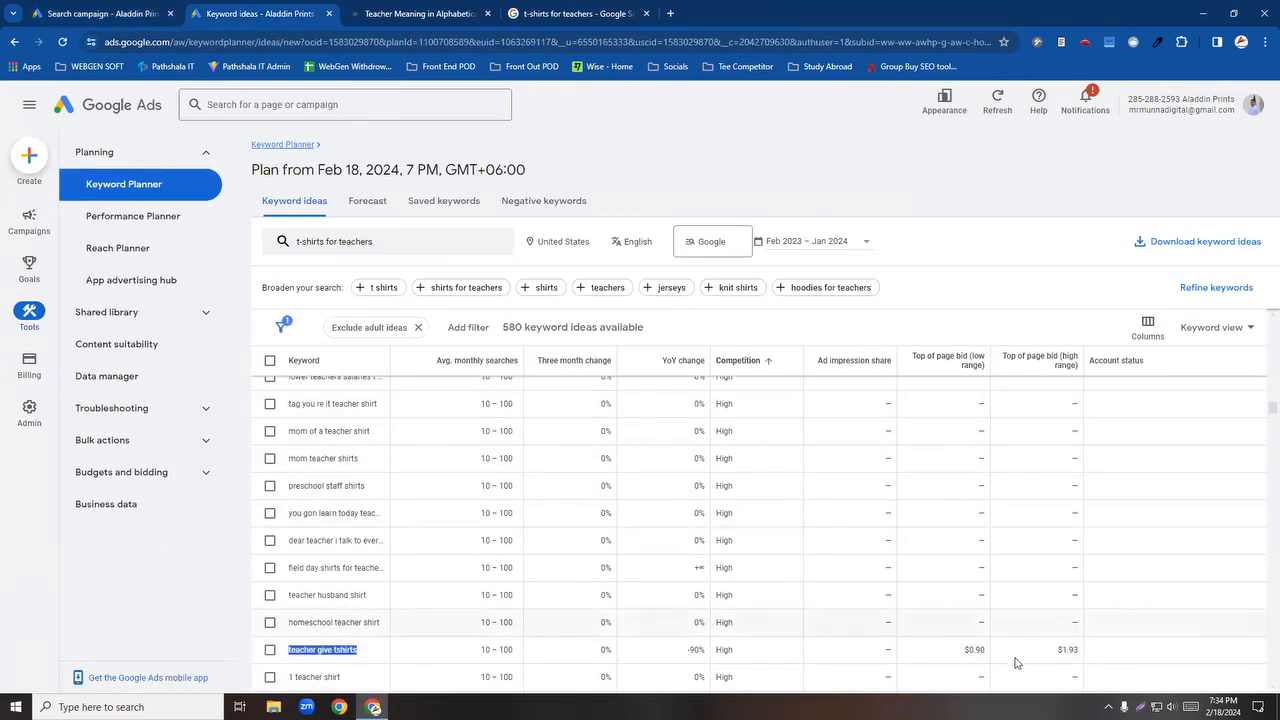
left_click(108, 18)
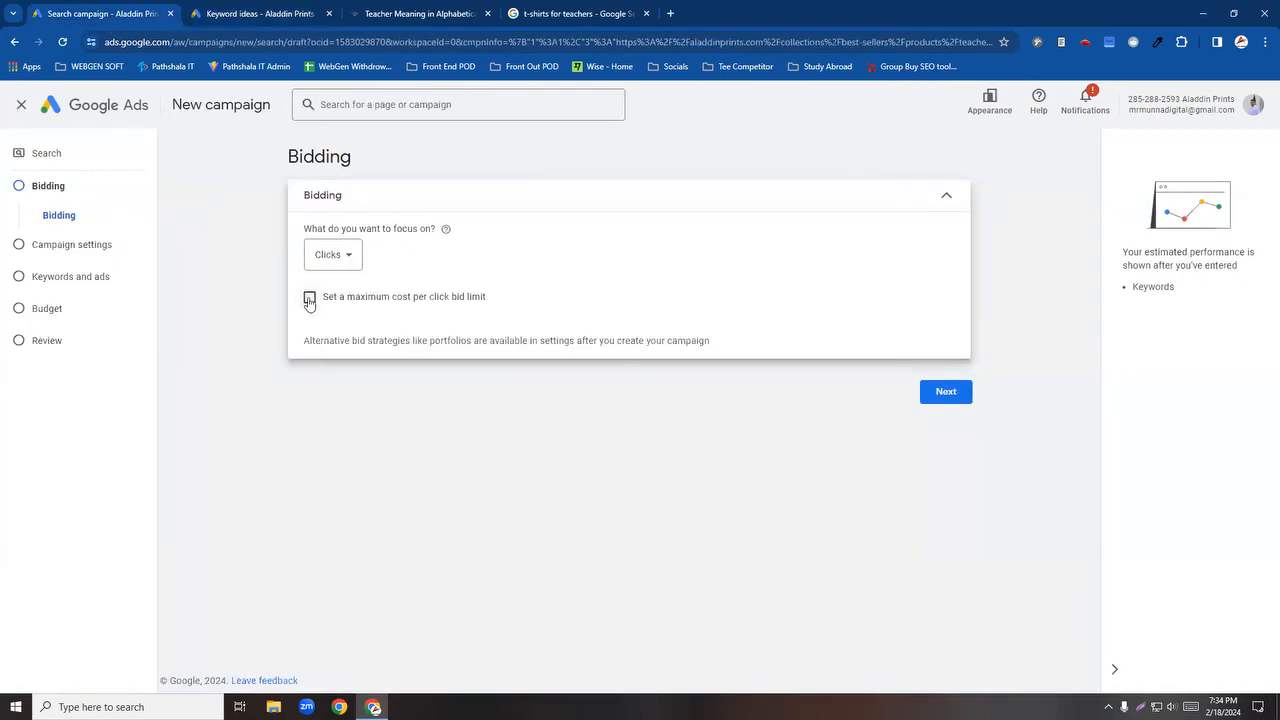
Step: Enable a maximum cost per click bid limit and set it to $1.30, consulting the bid range of "teacher give tshirts"
left_click(310, 297)
left_click(329, 351)
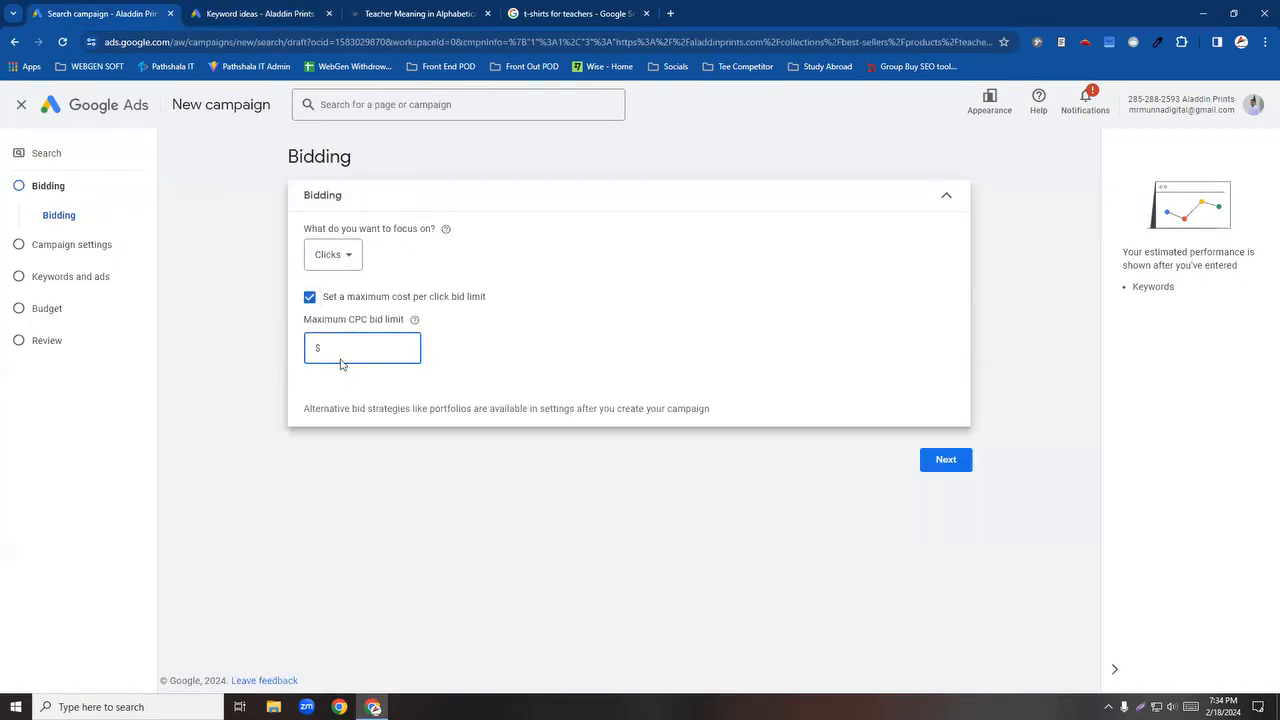
left_click(288, 10)
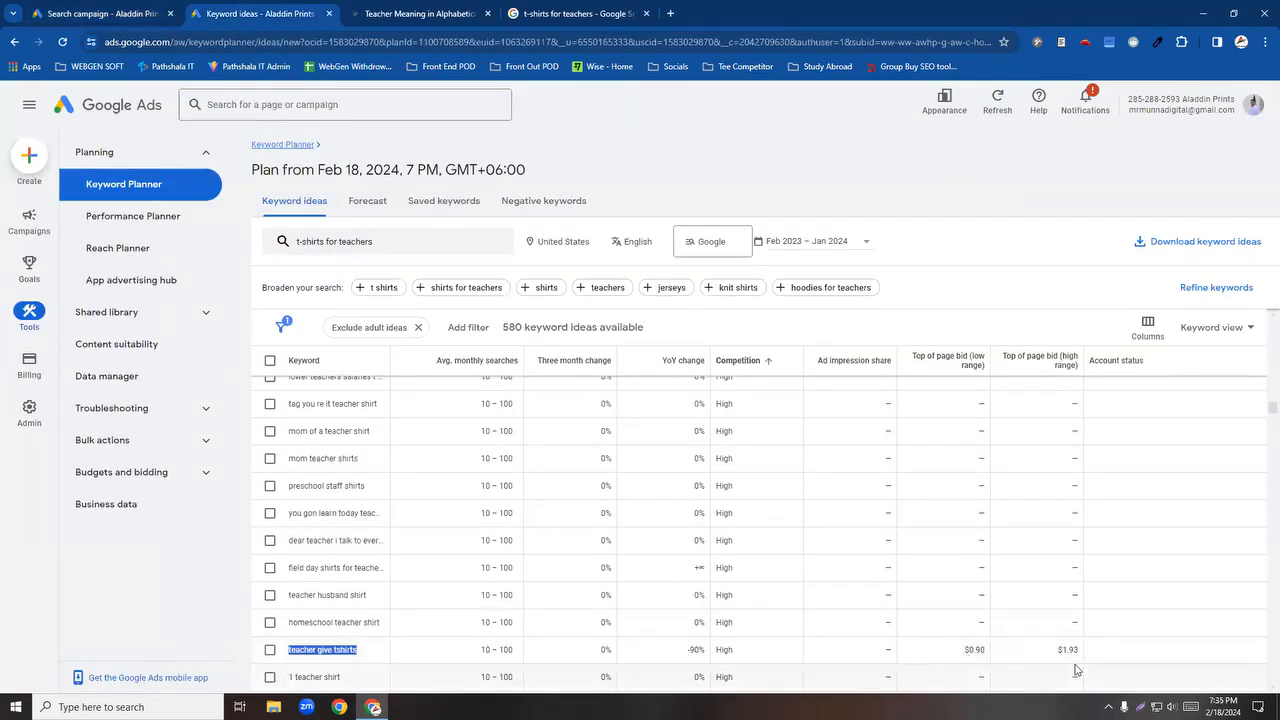
double_click(980, 649)
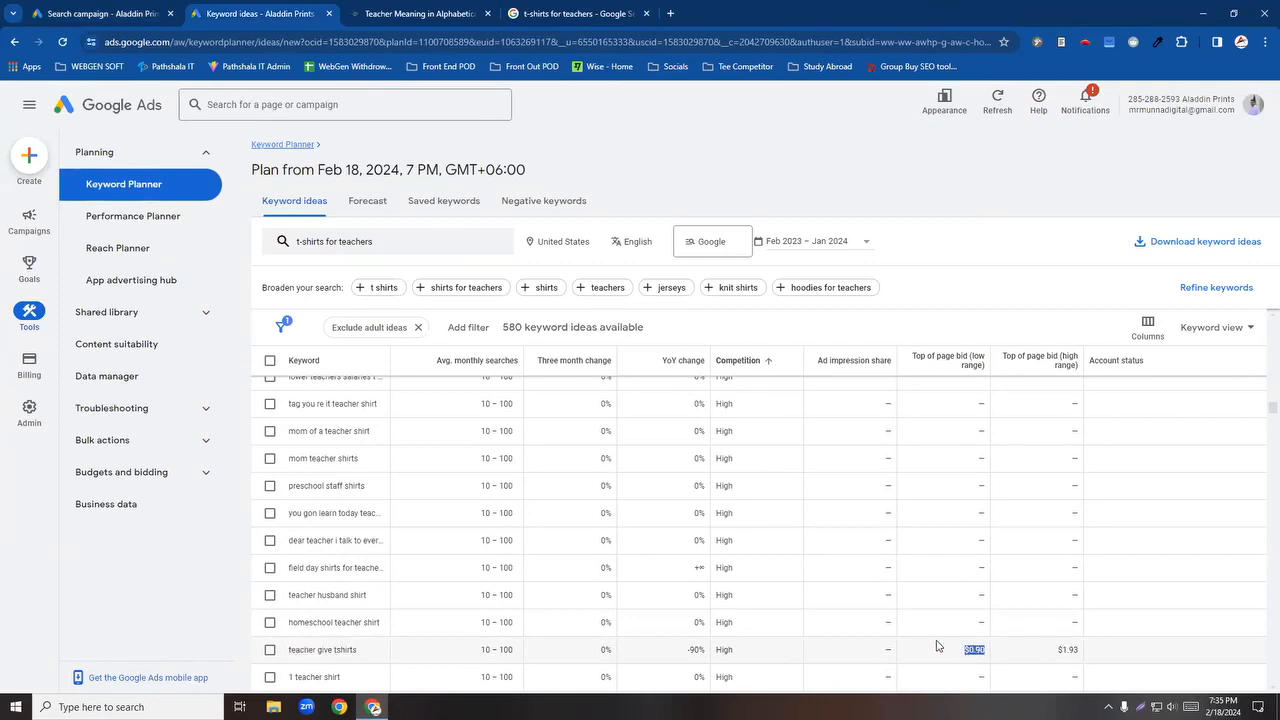
scroll(934, 646, "down", 1)
left_click(178, 8)
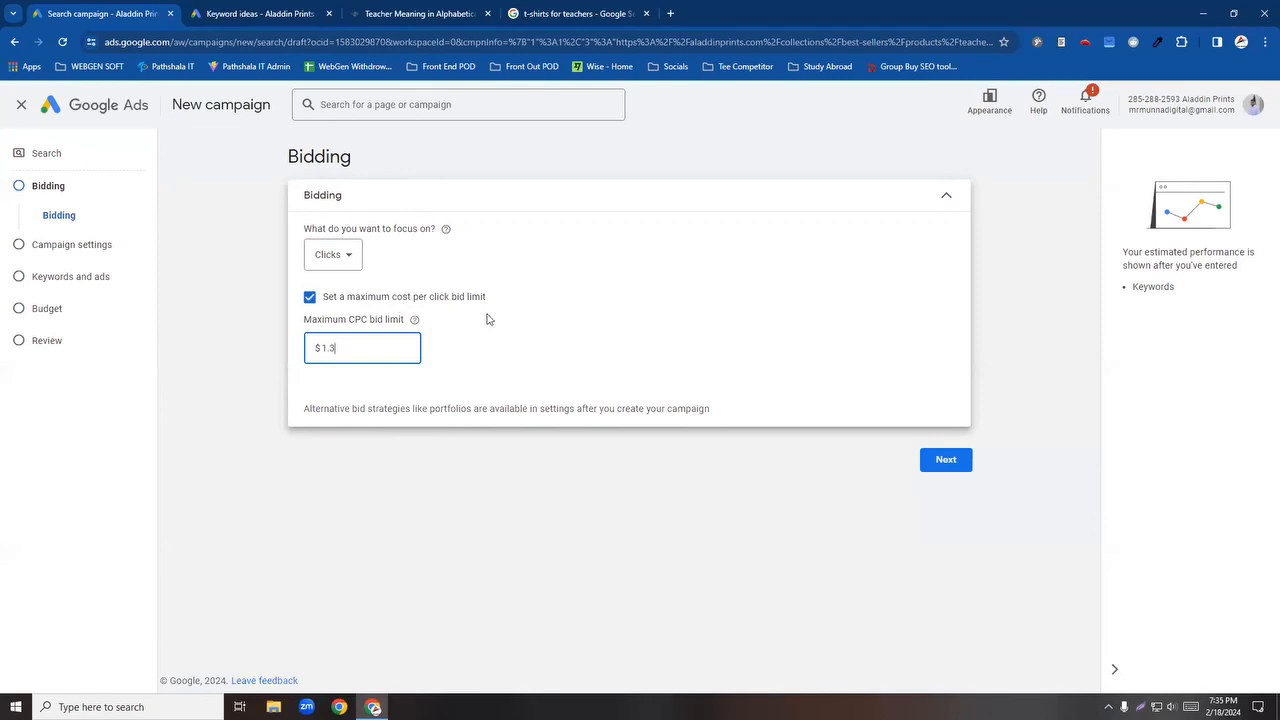
left_click(459, 350)
Step: Recheck the keyword bids and the Google results for "t-shirts for teachers", and continue from bidding to the campaign settings
left_click(282, 10)
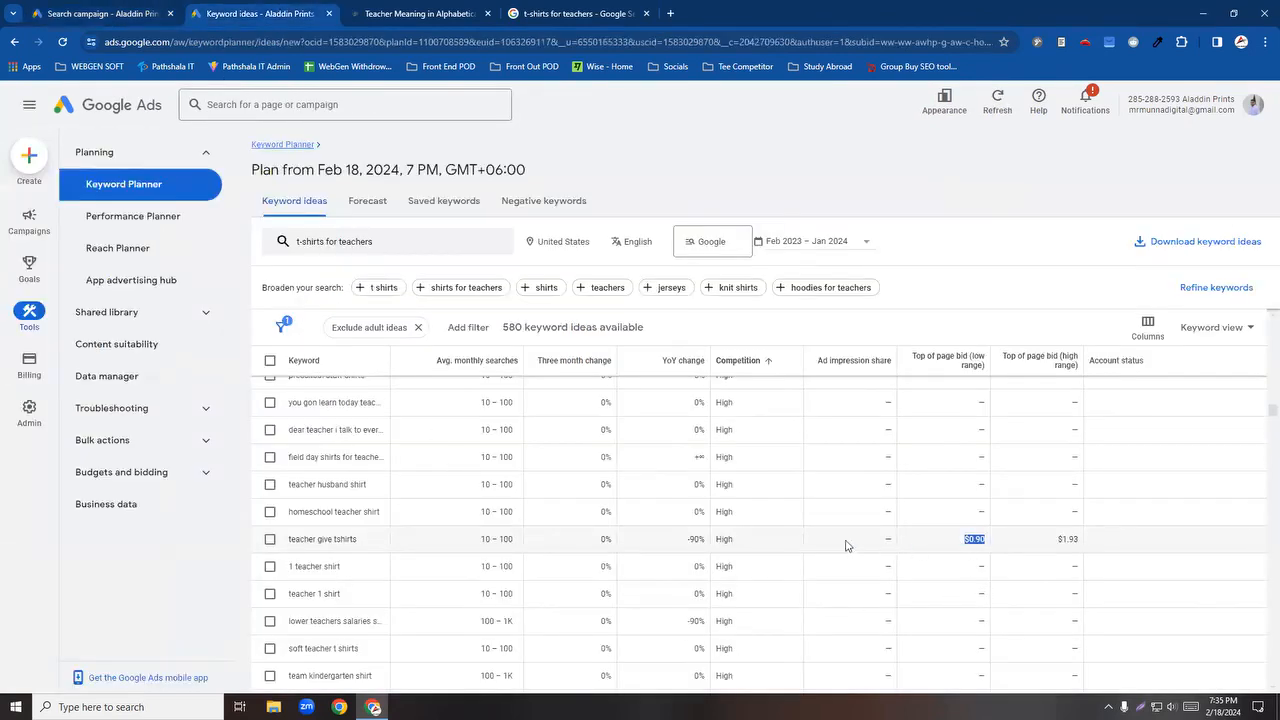
key("ctrl+shift+Tab")
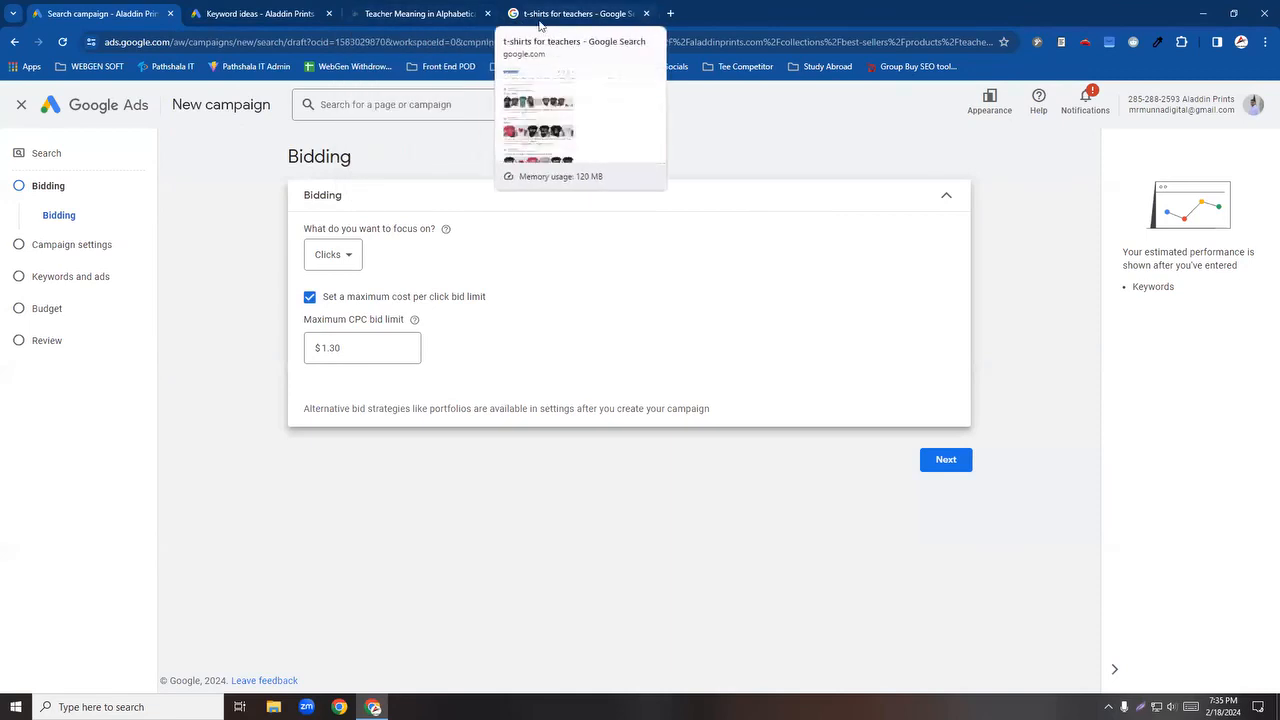
left_click(575, 13)
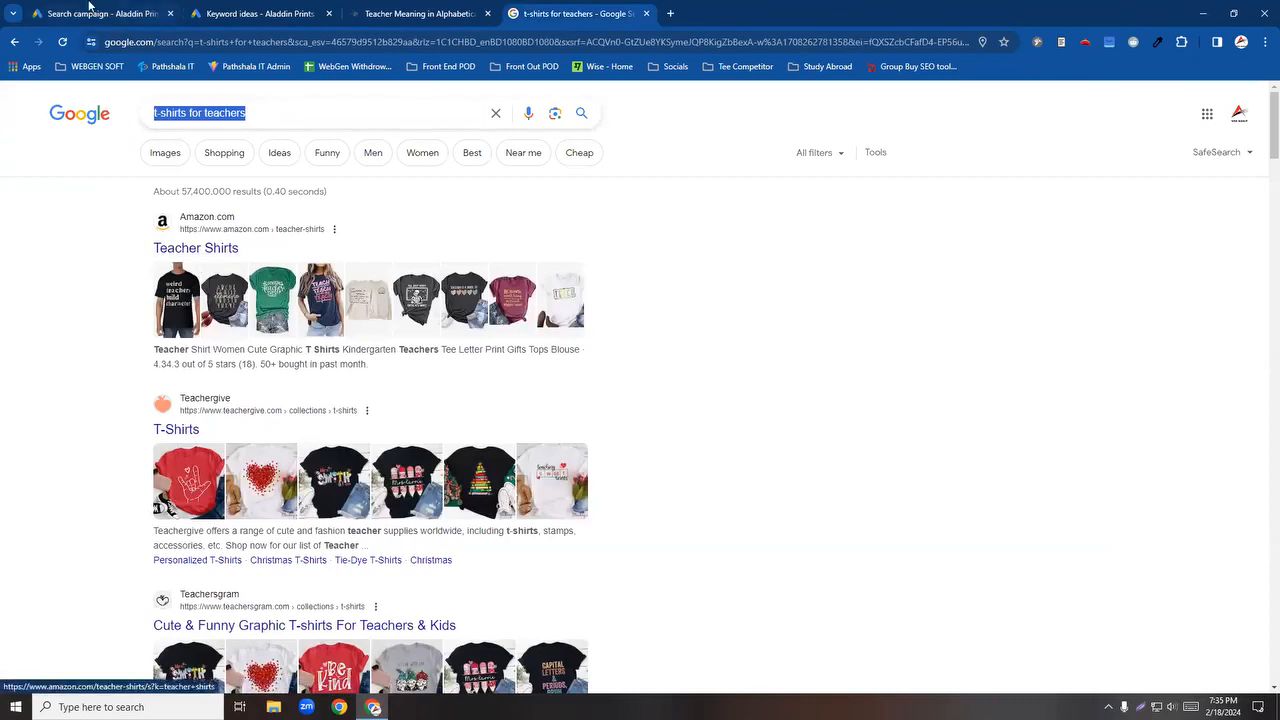
left_click(89, 8)
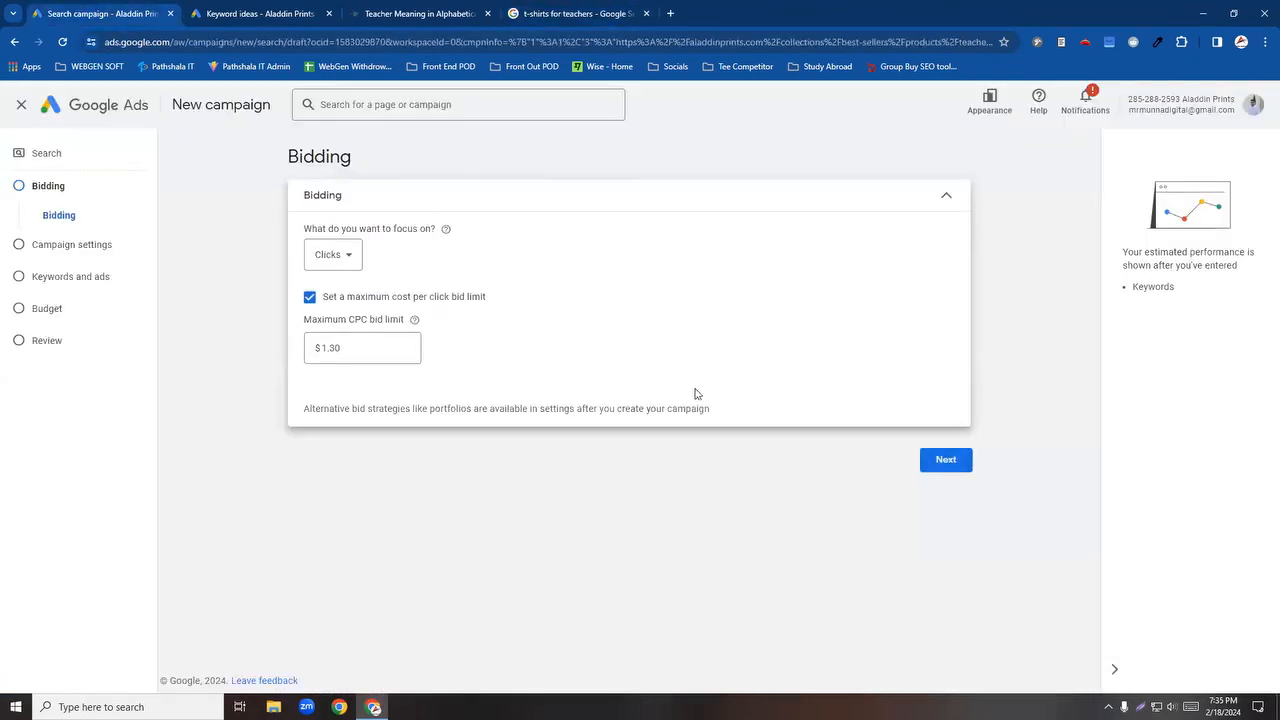
left_click(945, 463)
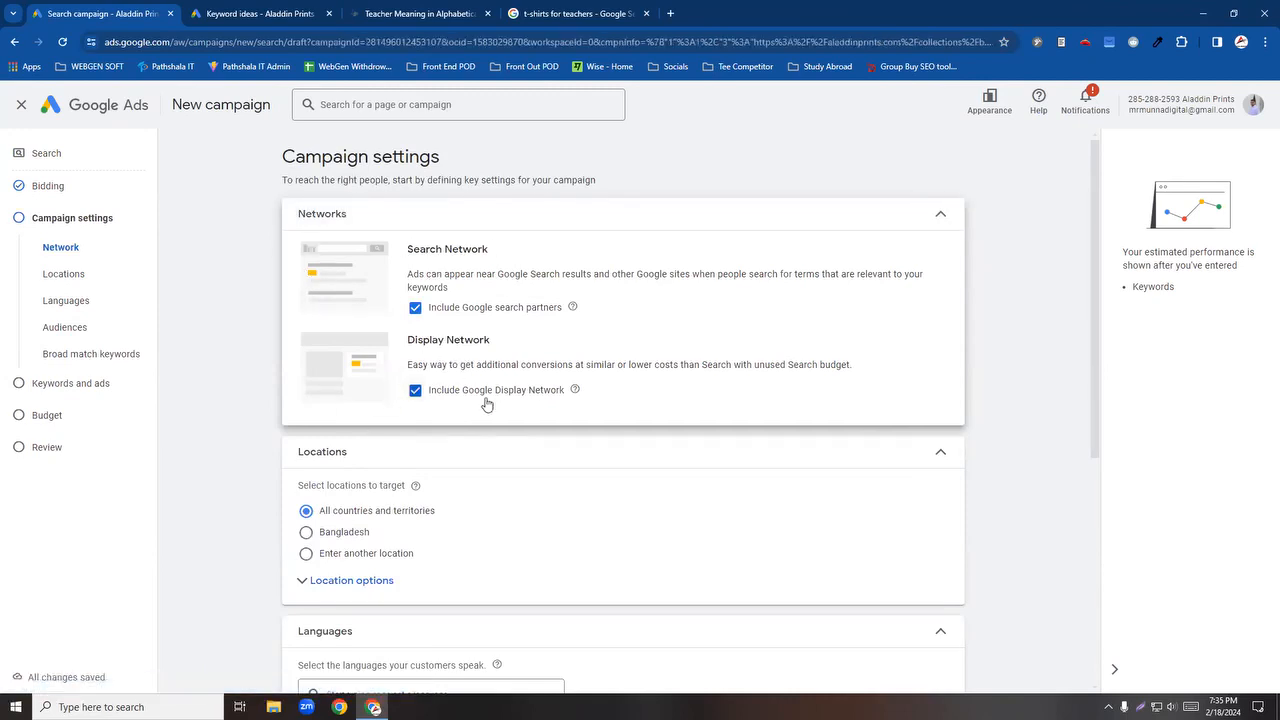
Step: Exclude the Google Display Network from the campaign's networks, leaving Google search partners included
mouse_move(574, 392)
scroll(512, 385, "down", 2)
scroll(500, 392, "up", 2)
left_click(414, 390)
left_click(415, 391)
left_click(415, 391)
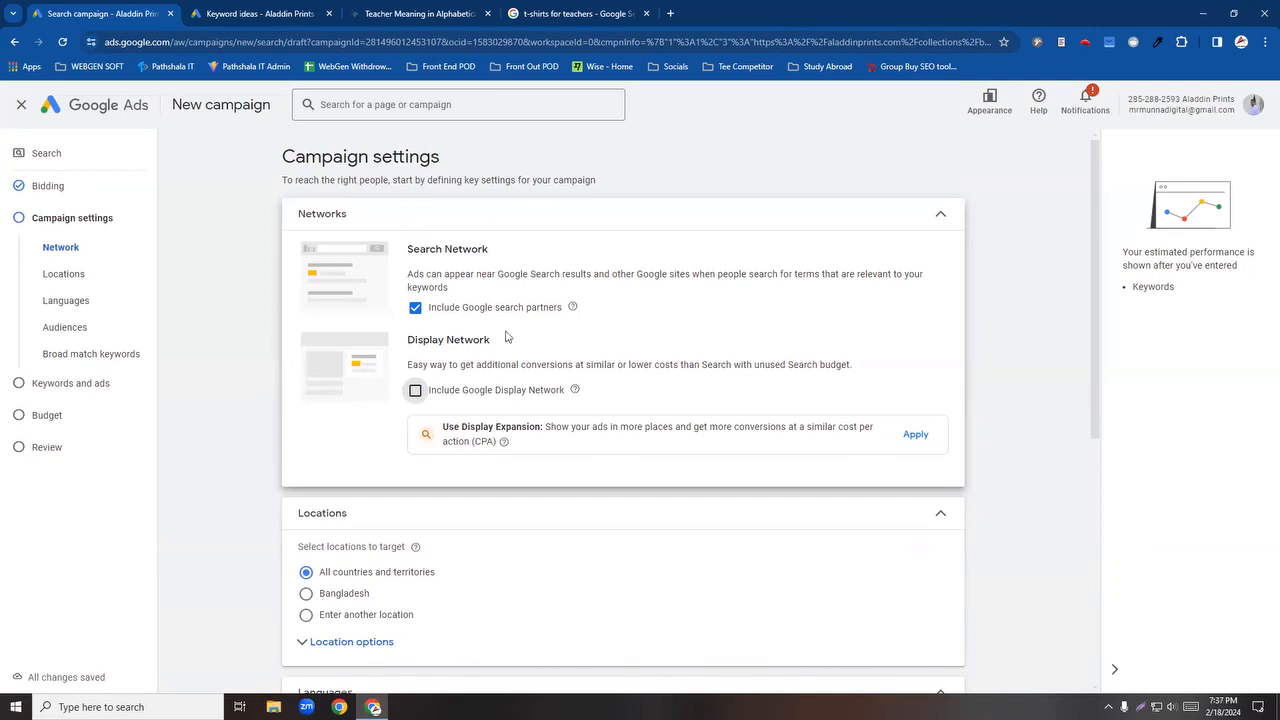
scroll(441, 495, "down", 1)
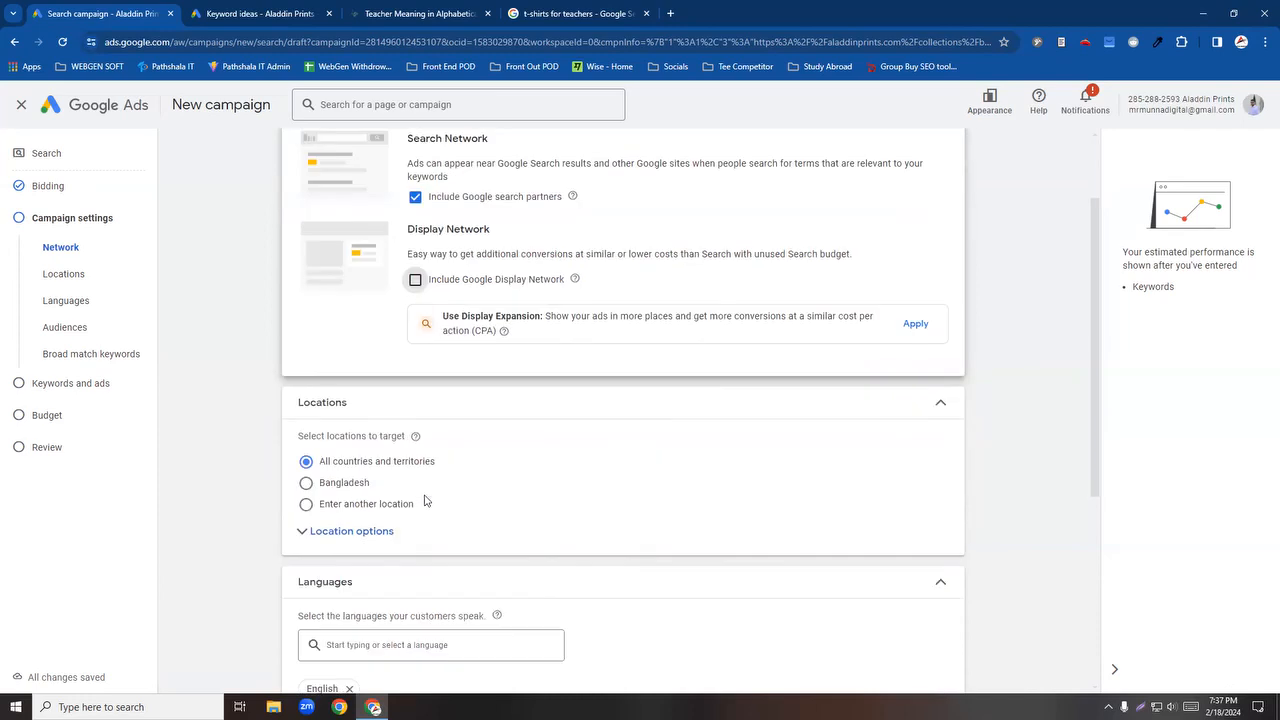
scroll(377, 388, "up", 1)
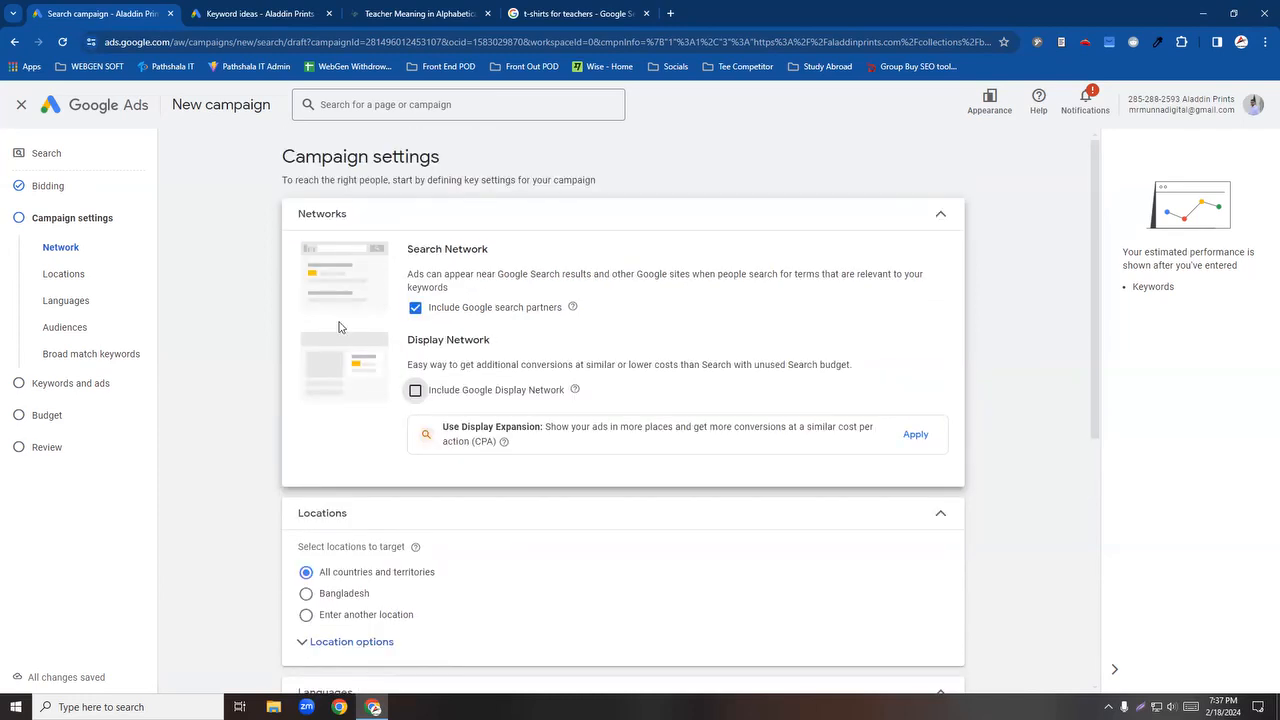
Step: Expand the location options and set the target to Presence: People in or regularly in your targeted locations
scroll(312, 490, "down", 1)
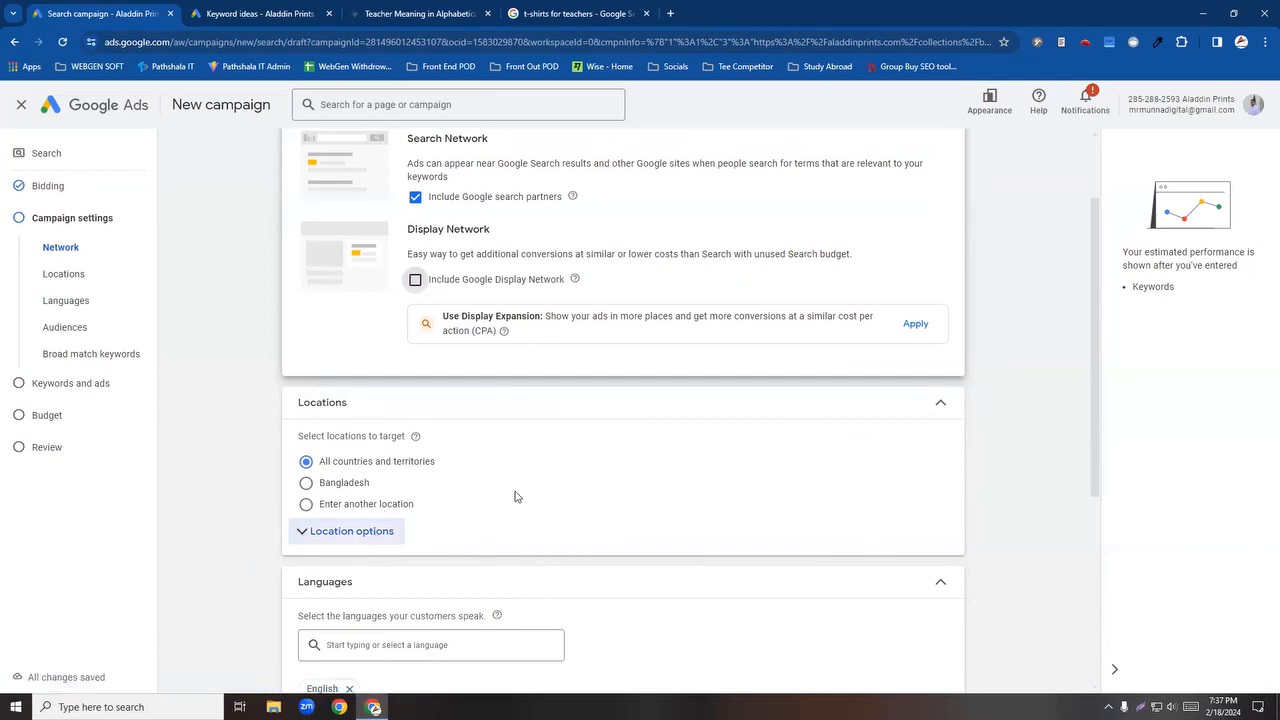
scroll(517, 497, "down", 2)
left_click(372, 311)
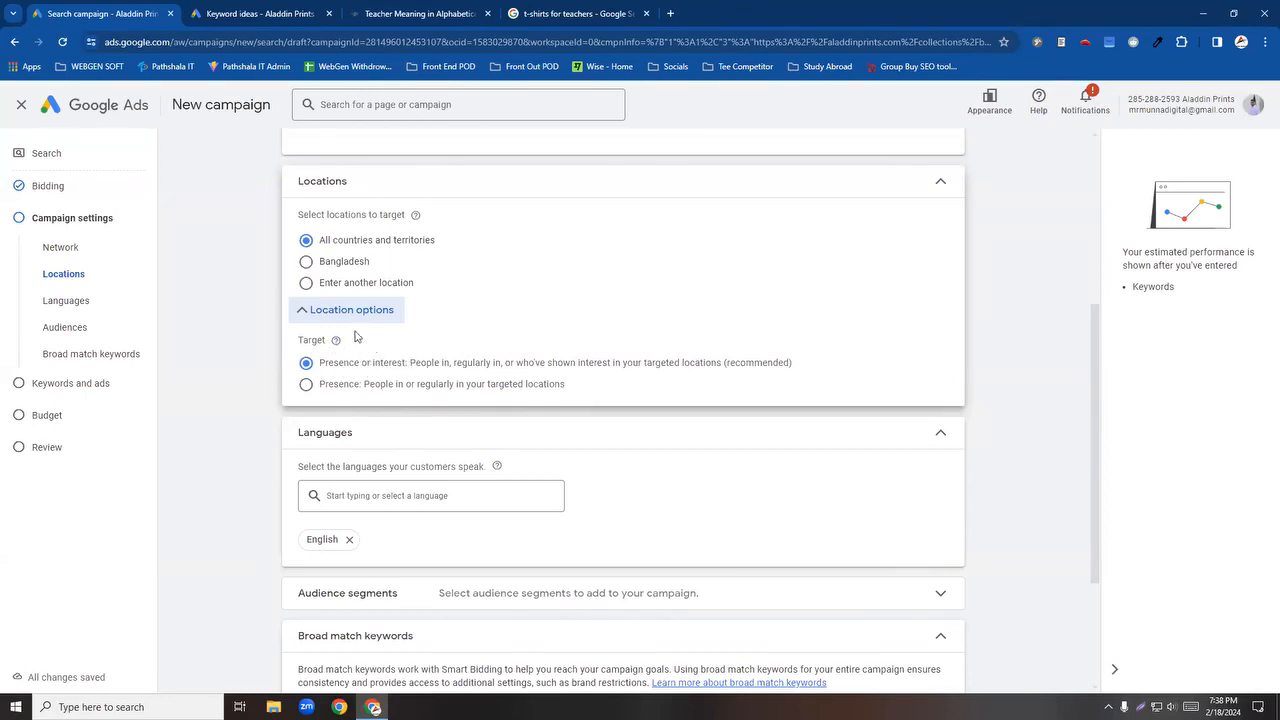
left_click(306, 388)
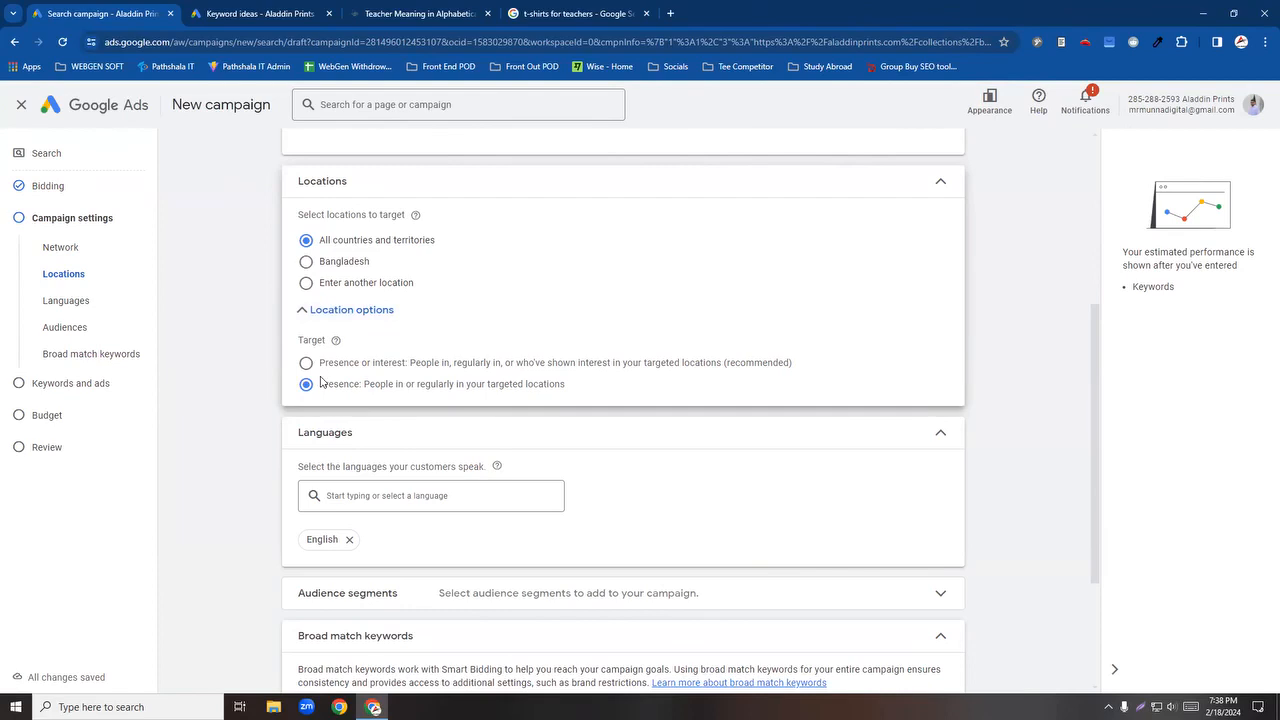
scroll(376, 400, "up", 1)
scroll(376, 403, "down", 1)
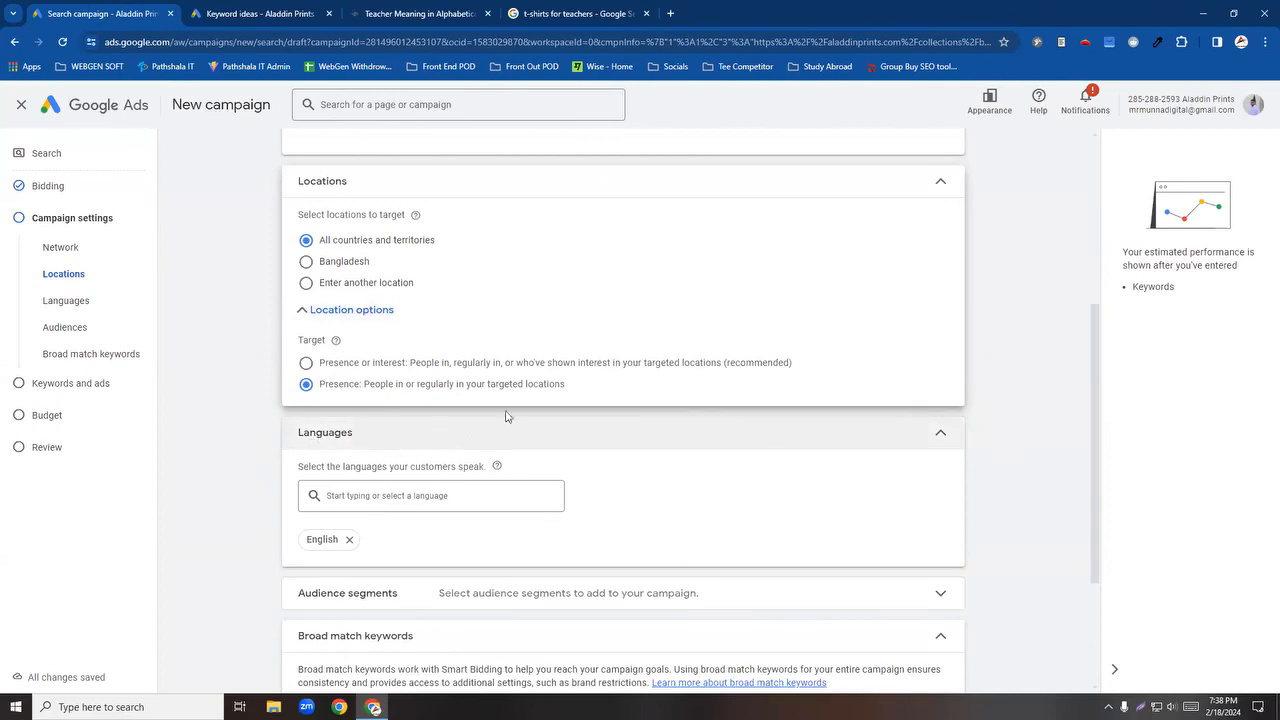
left_click(393, 495)
left_click(229, 471)
Step: Switch the campaign locations to entering another location, search for "united", and target the United States
scroll(387, 332, "up", 1)
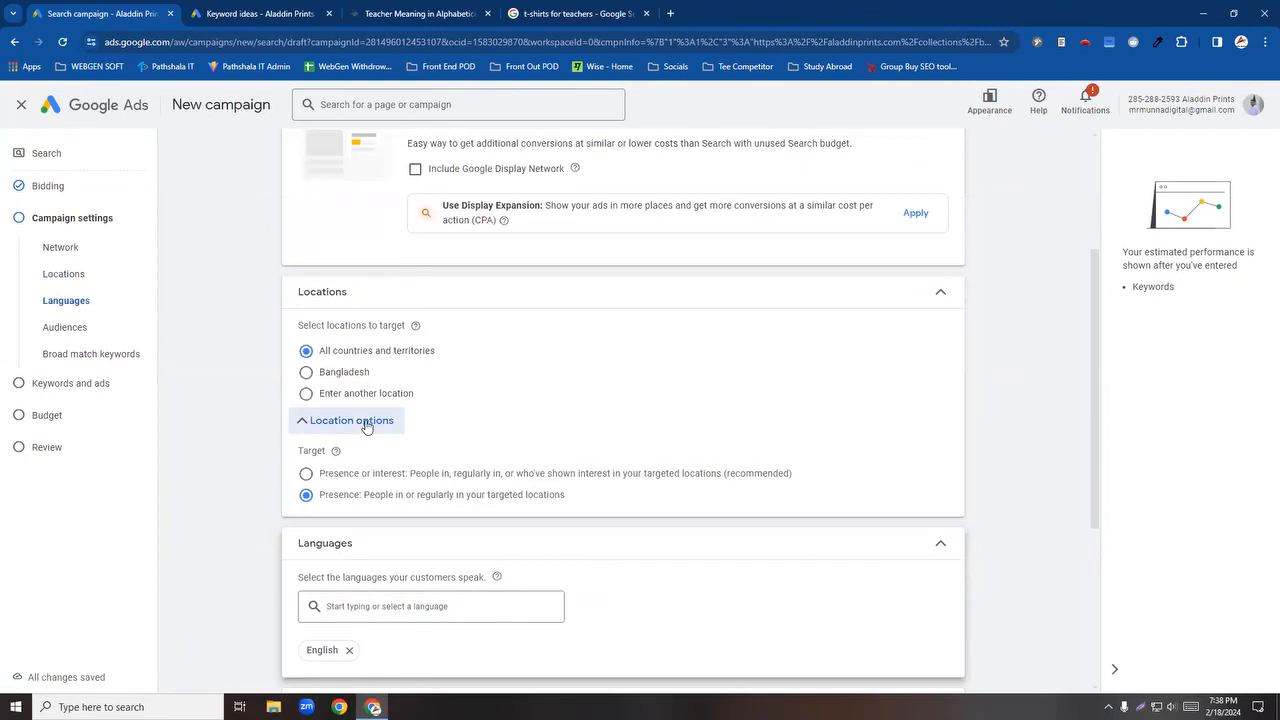
left_click(306, 394)
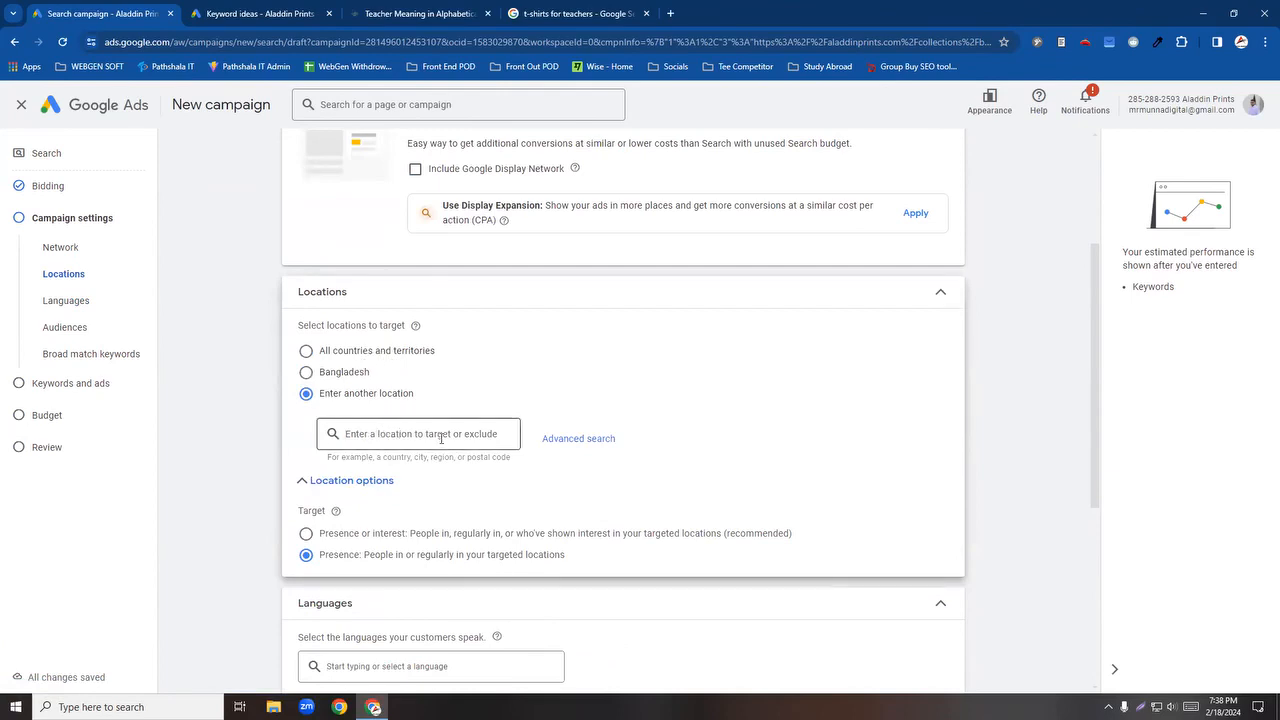
type("united")
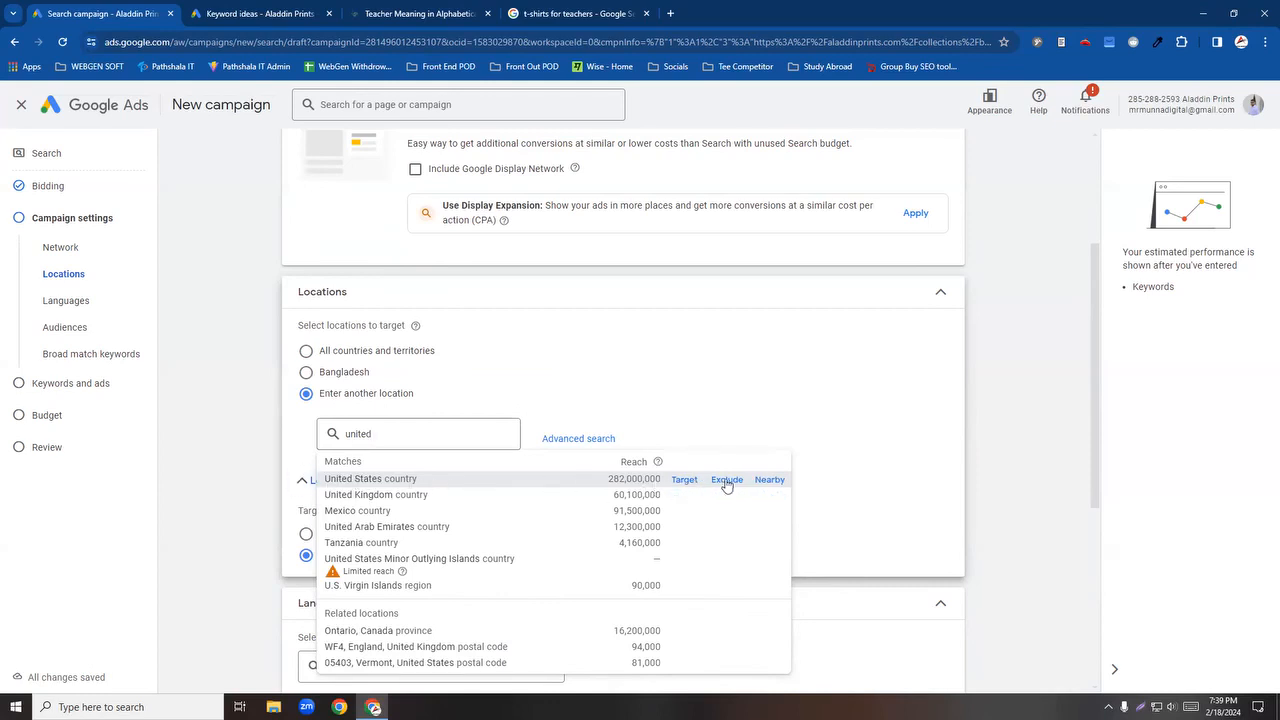
left_click(685, 480)
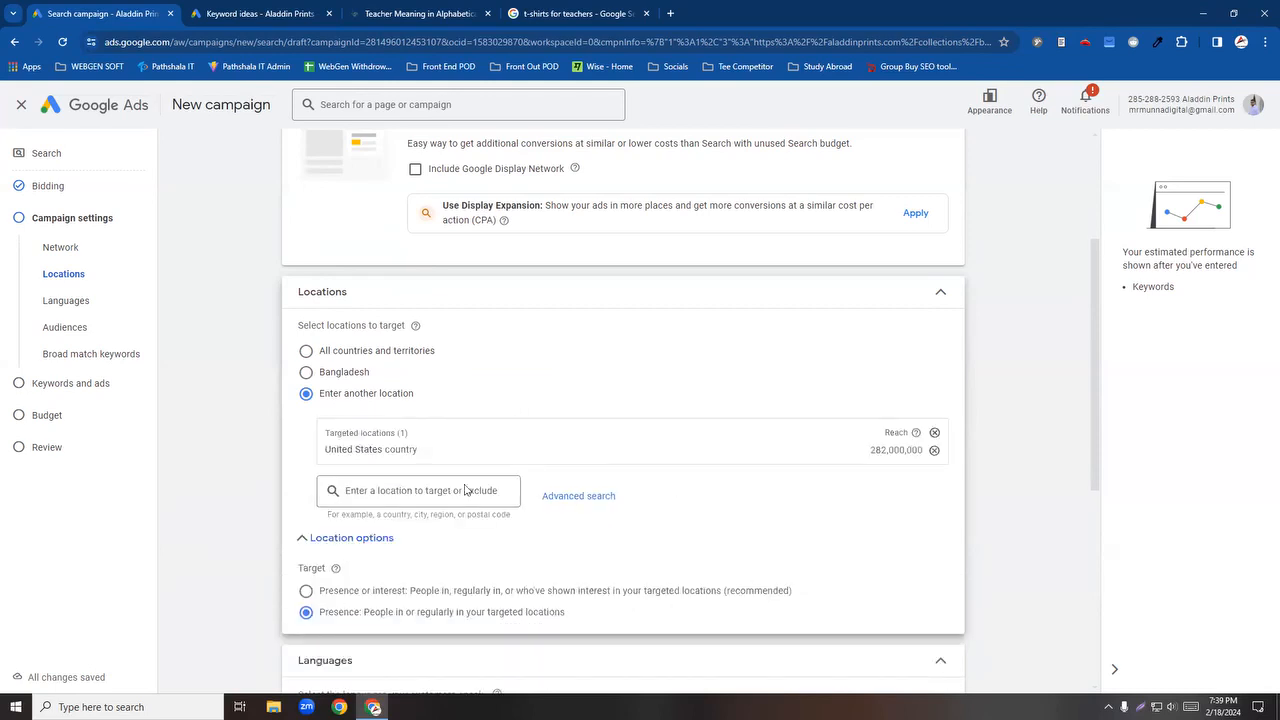
left_click(413, 487)
type("asian")
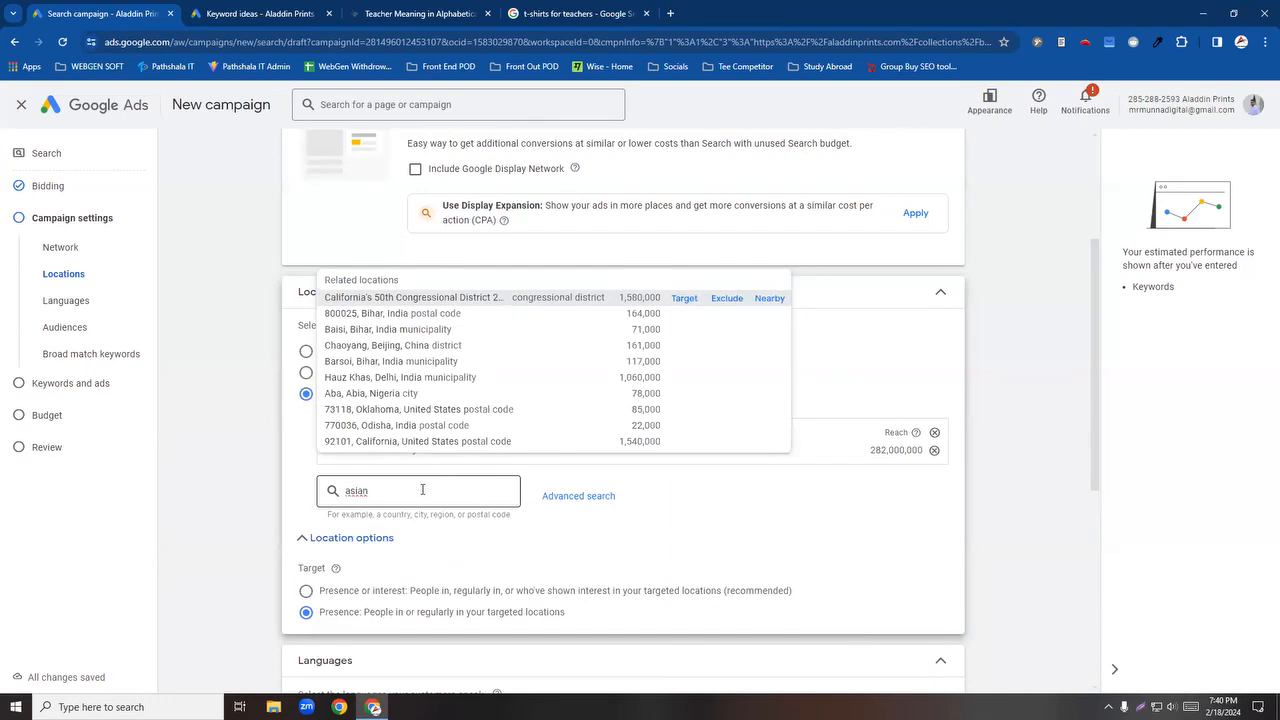
key("BackSpace")
key("BackSpace")
key("BackSpace")
key("BackSpace")
key("BackSpace")
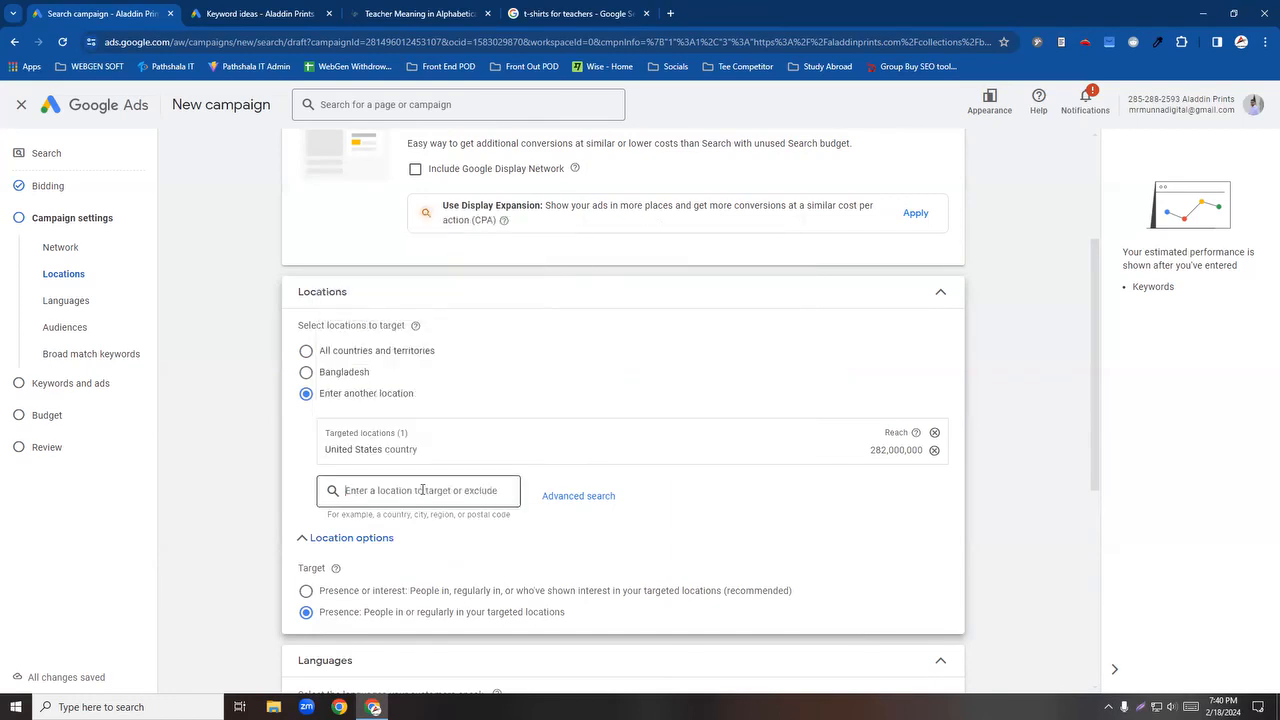
Step: Search the locations for "bangla" and exclude the country Bangladesh from the campaign
type("ban")
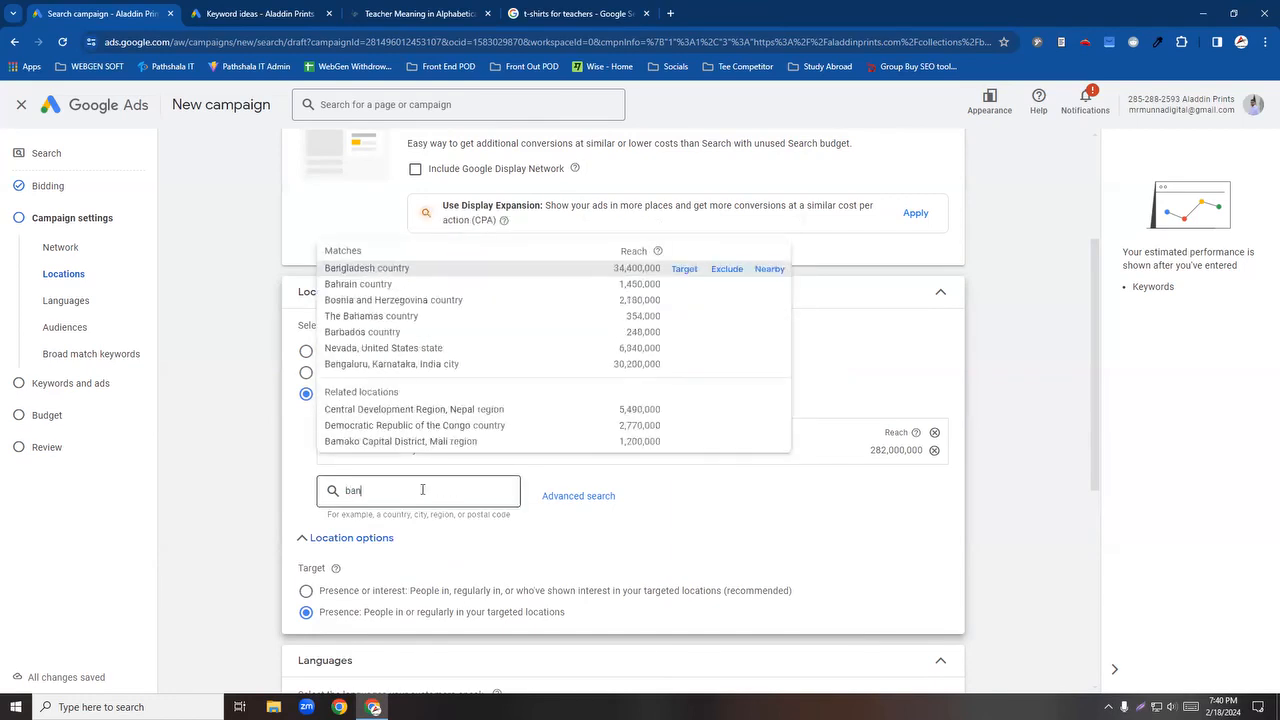
type("gla")
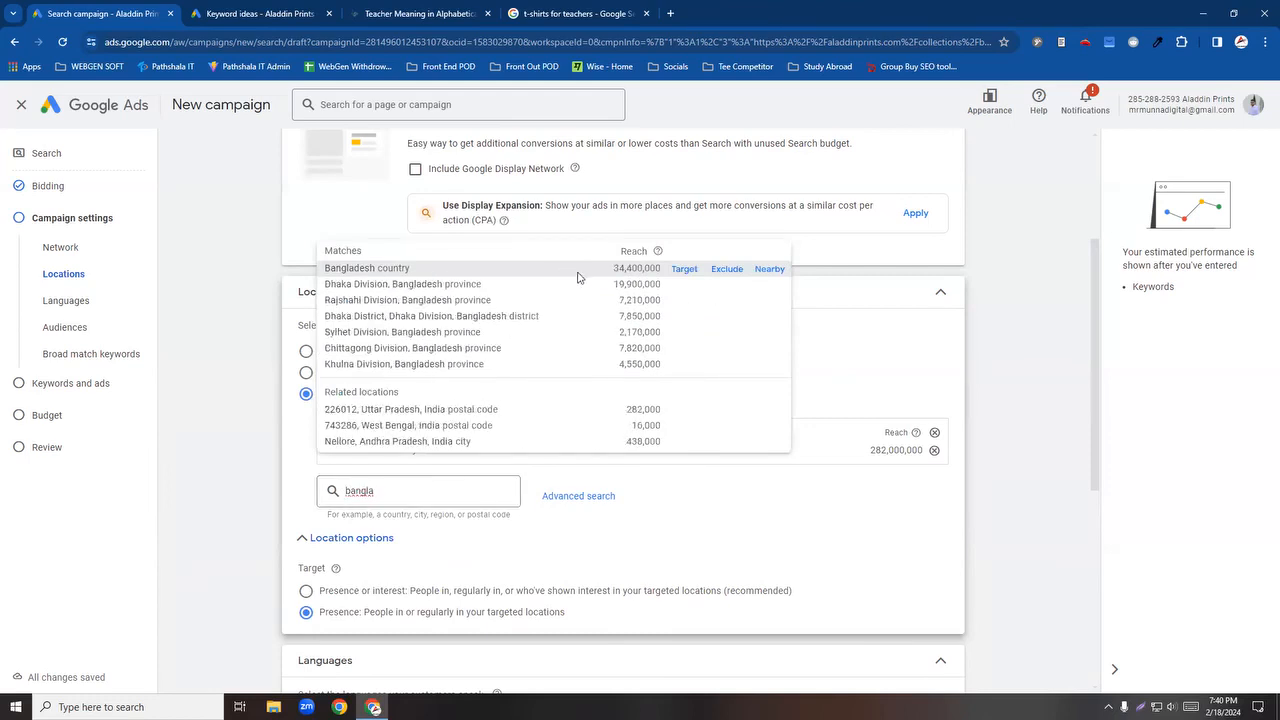
left_click(727, 270)
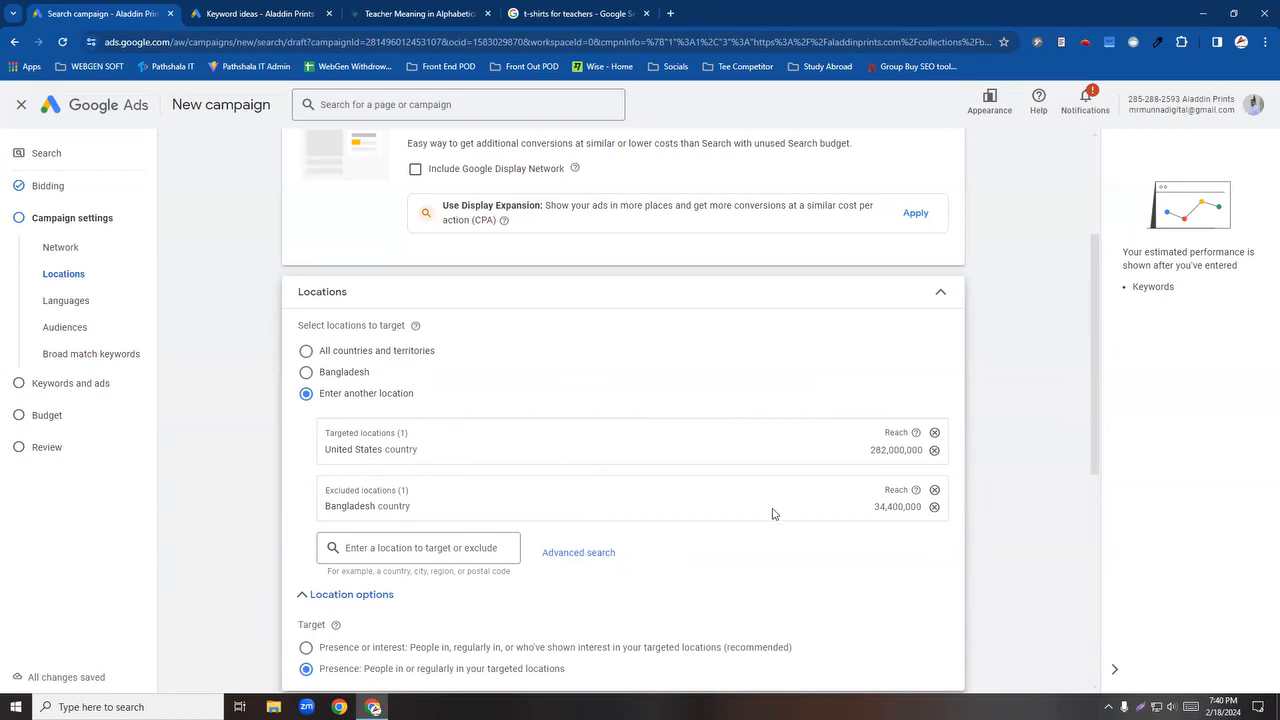
scroll(563, 566, "down", 2)
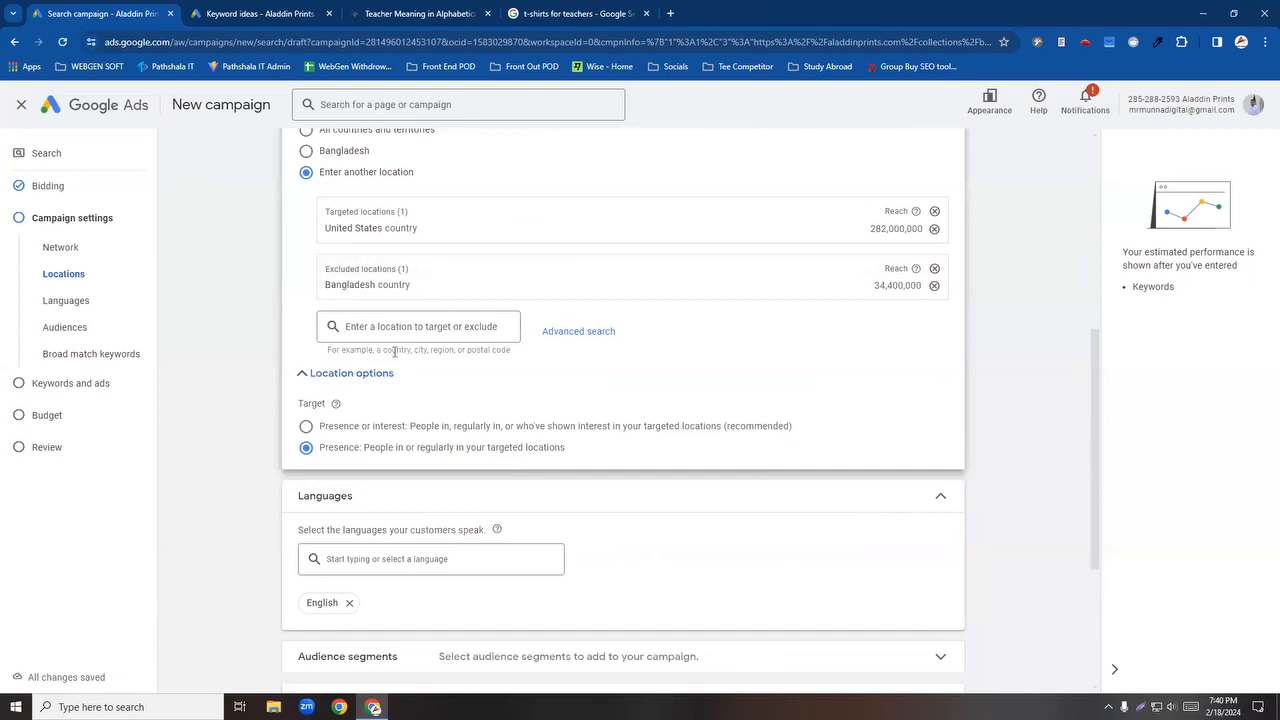
scroll(410, 390, "down", 1)
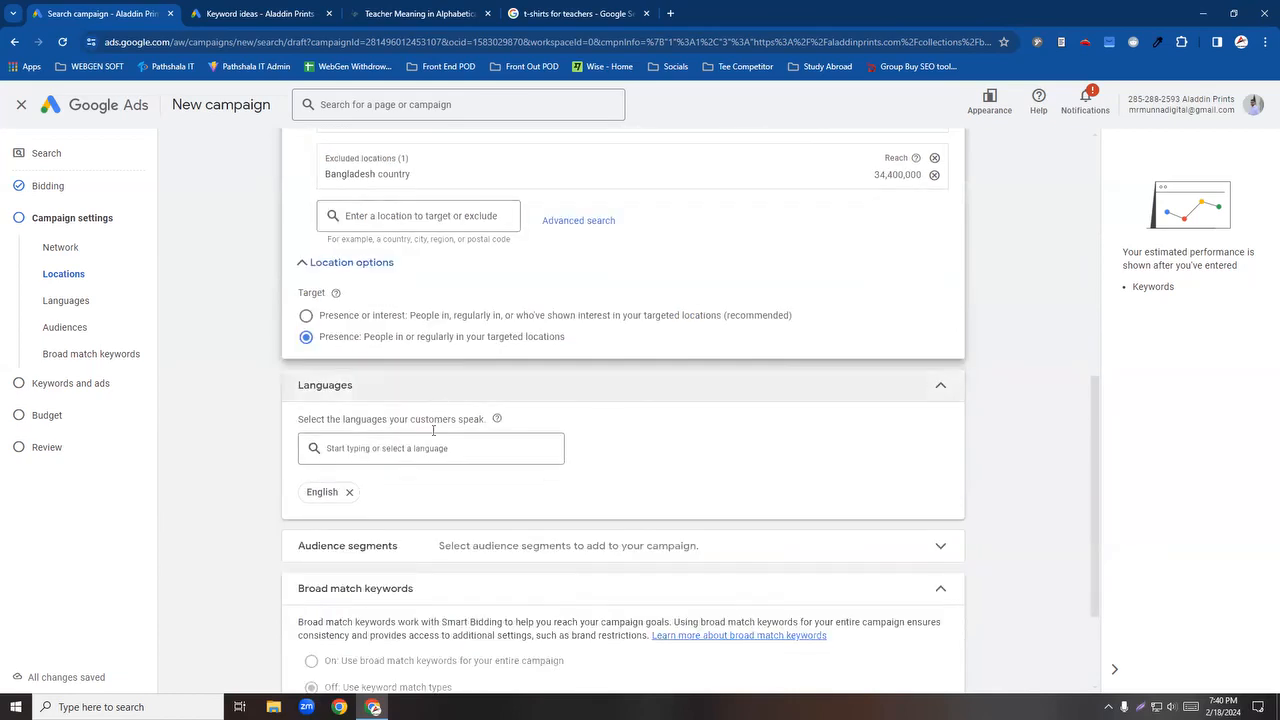
scroll(440, 415, "down", 2)
scroll(300, 397, "up", 2)
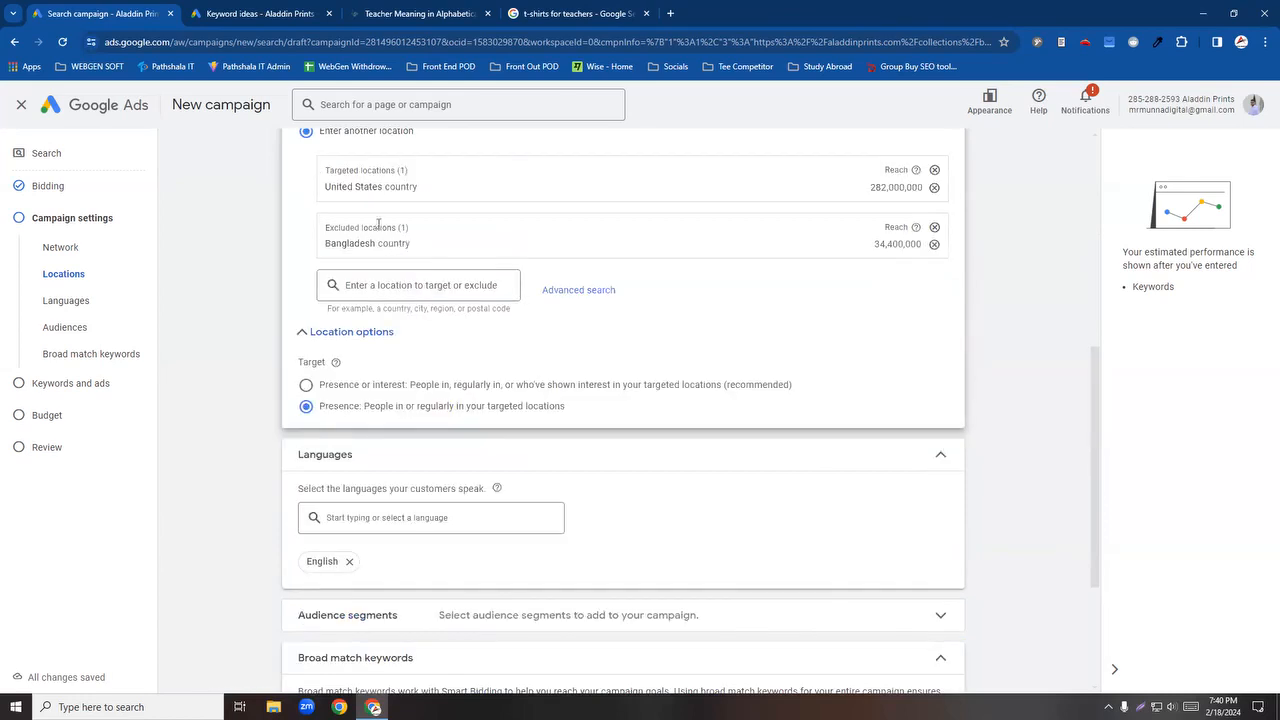
scroll(400, 247, "down", 1)
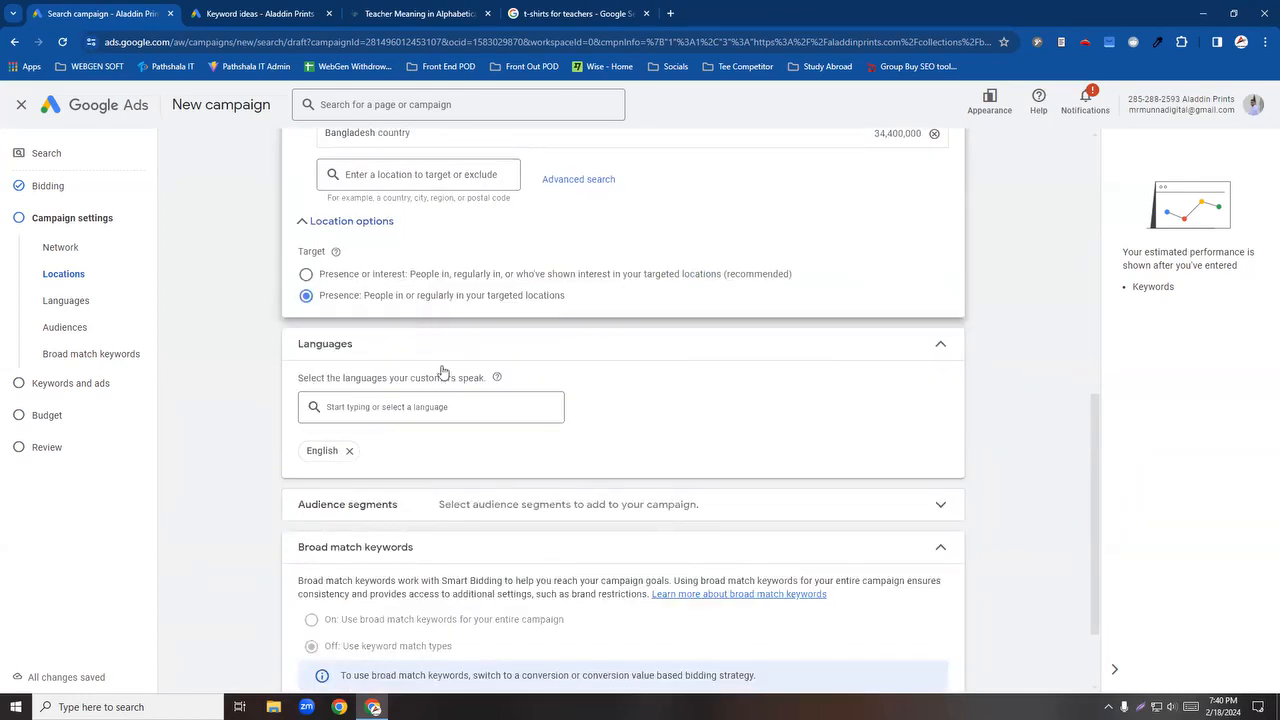
Step: Look through the available campaign languages, keeping English selected, and check the teacher T-shirt product page in its browser tab
scroll(435, 400, "down", 1)
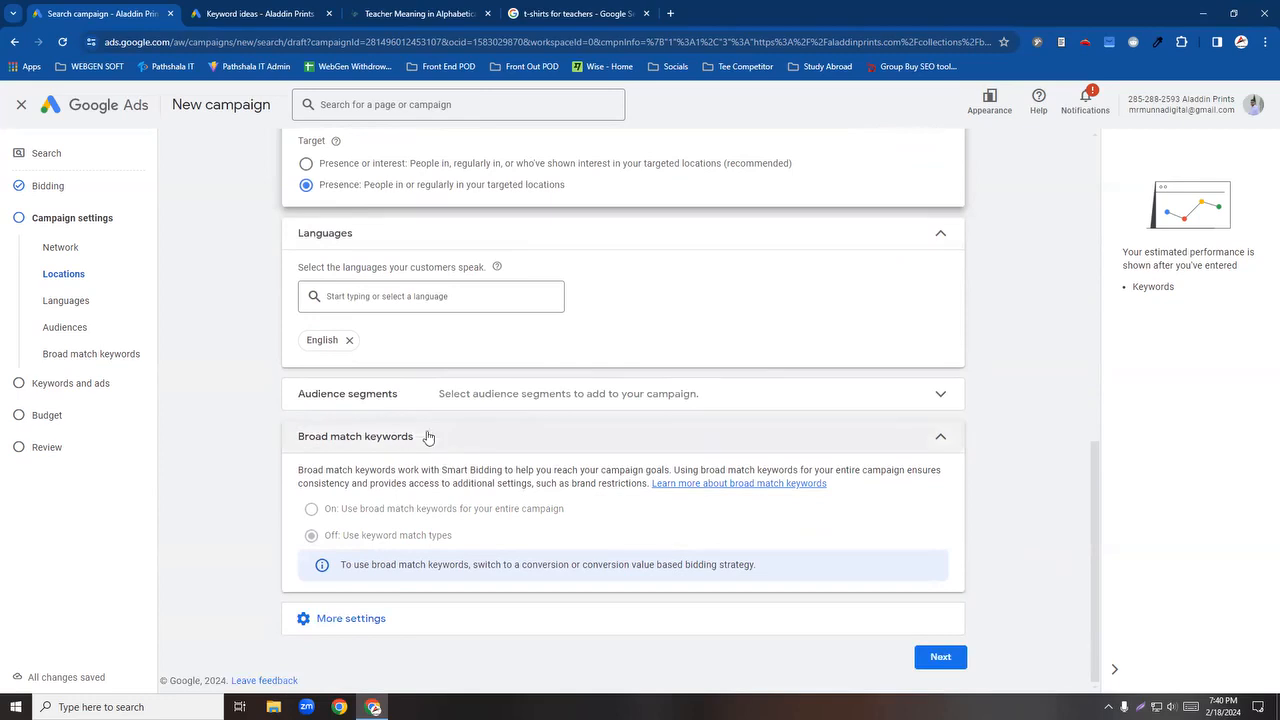
left_click(391, 297)
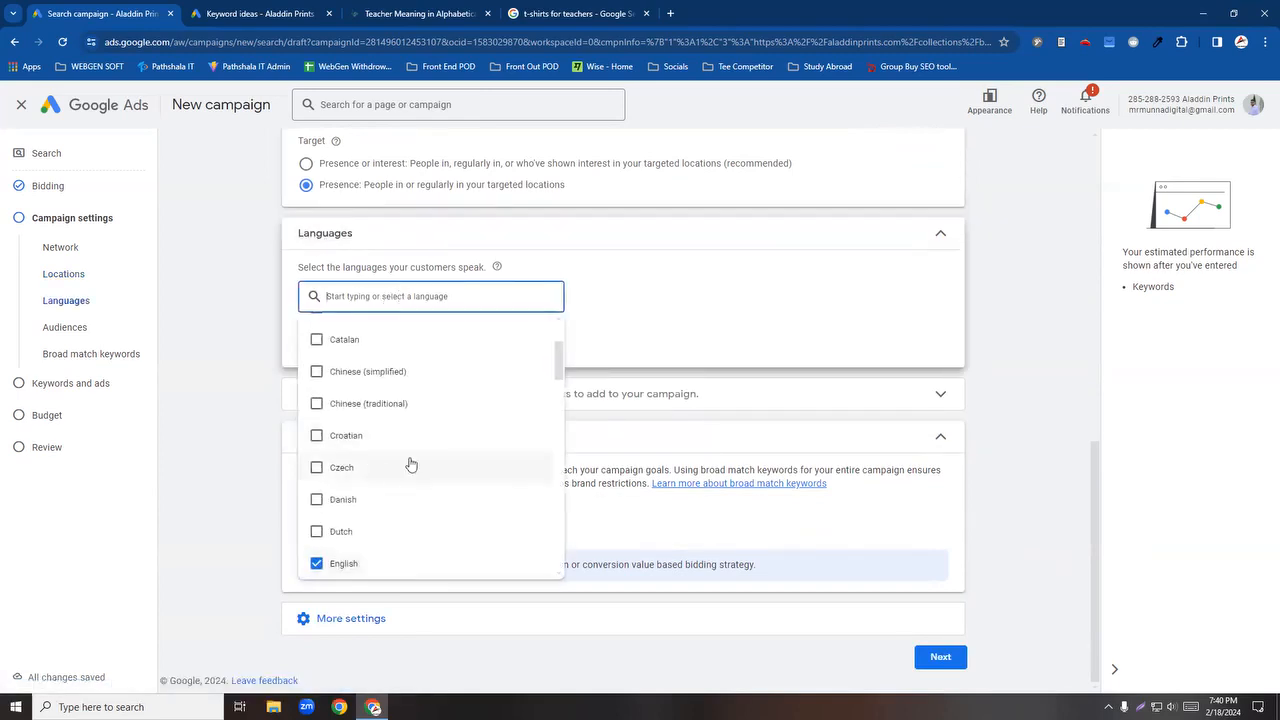
scroll(403, 472, "down", 1)
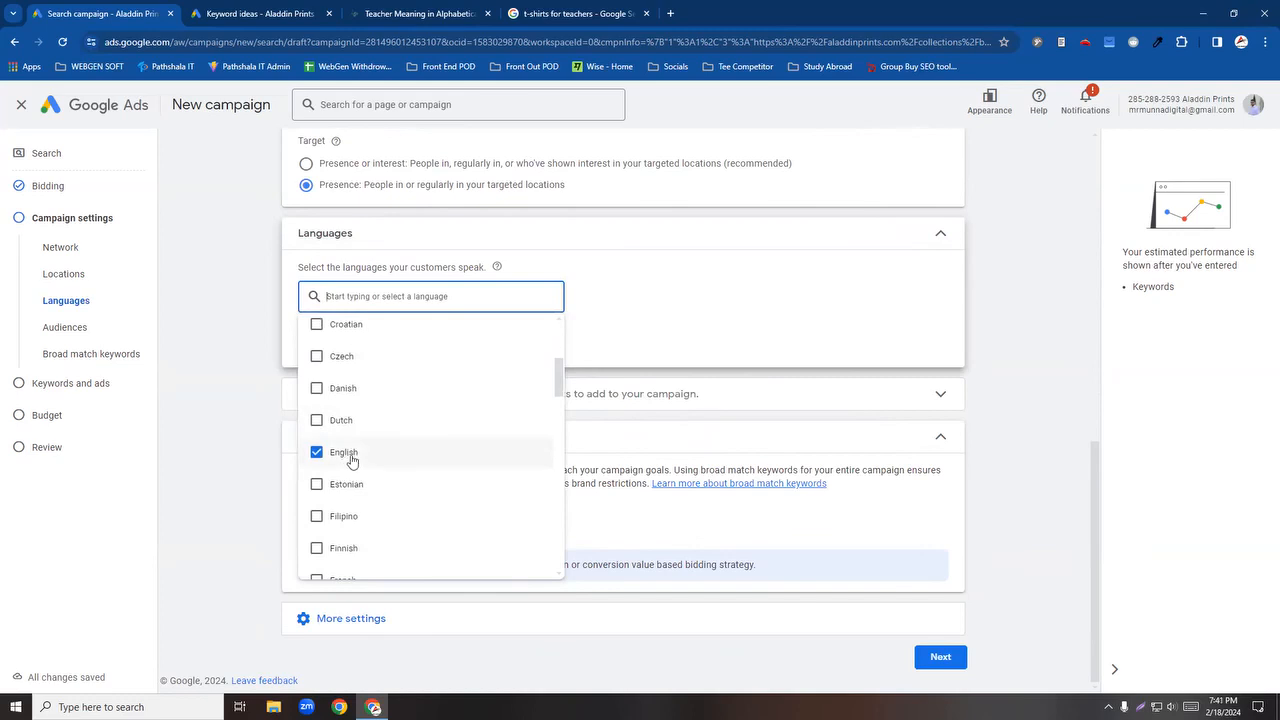
scroll(400, 472, "down", 3)
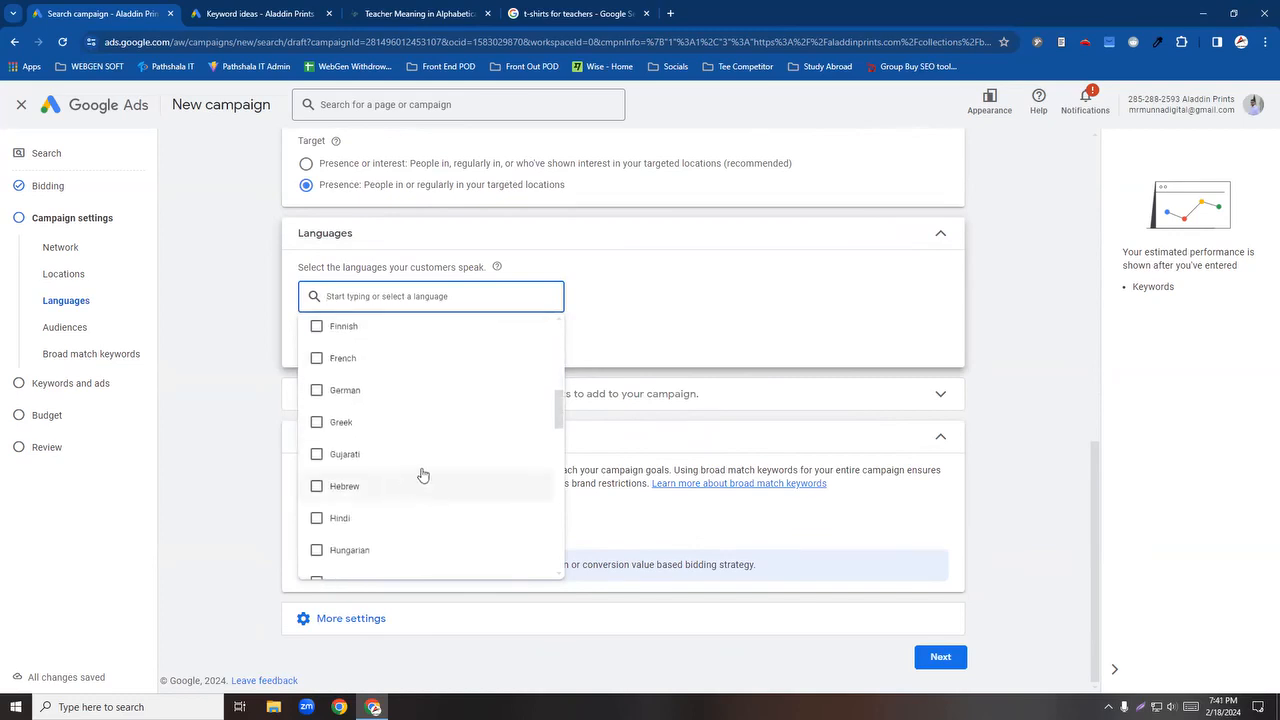
left_click(587, 320)
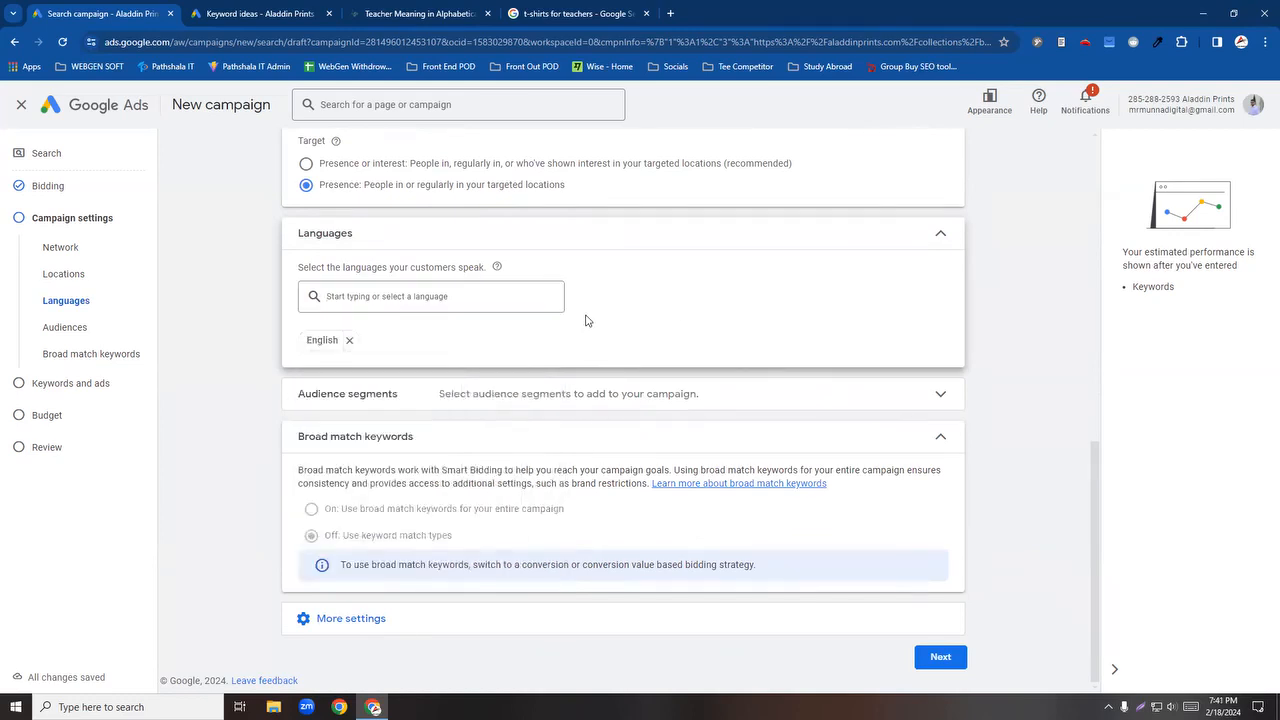
left_click(378, 296)
scroll(380, 490, "down", 5)
scroll(383, 497, "up", 10)
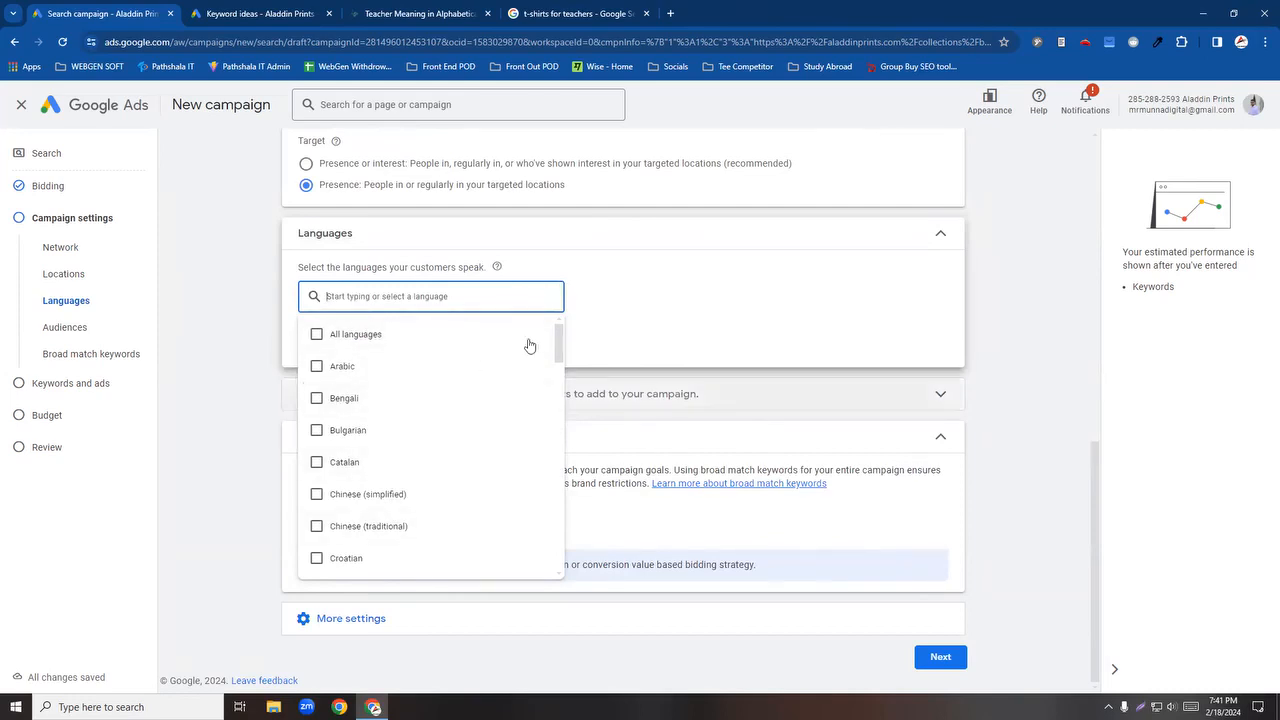
left_click(606, 280)
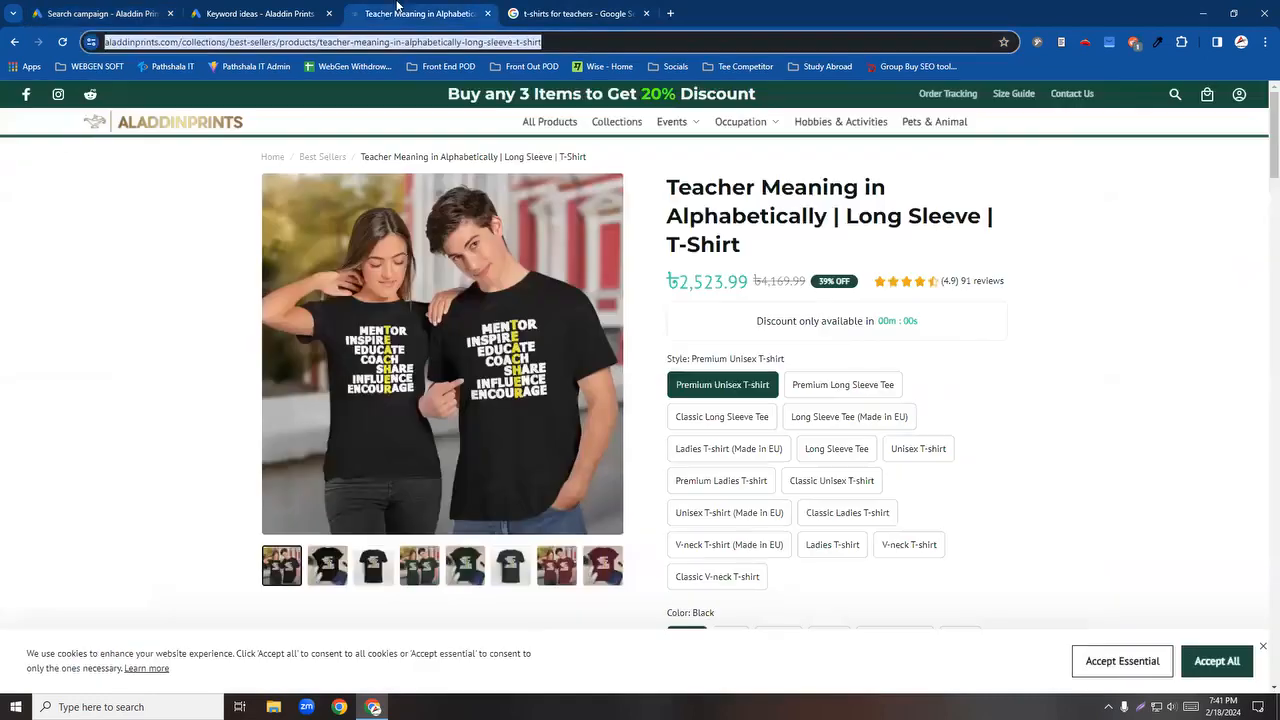
left_click(440, 14)
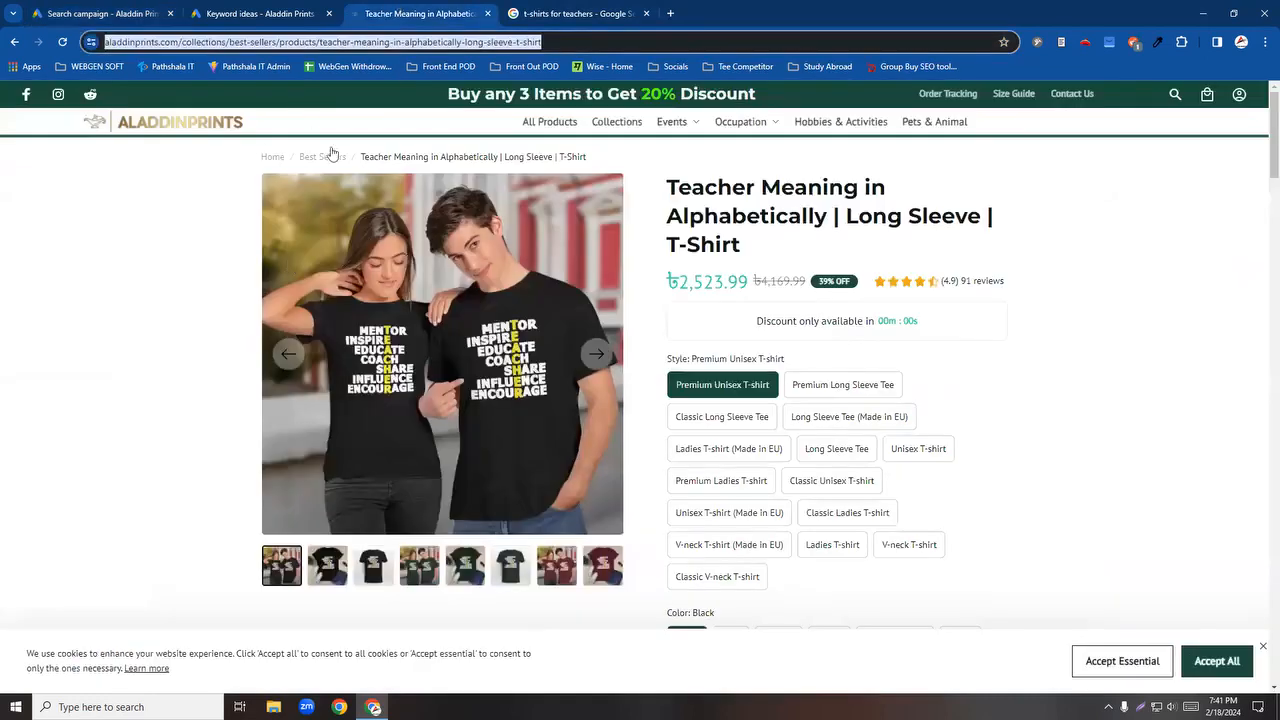
left_click(131, 10)
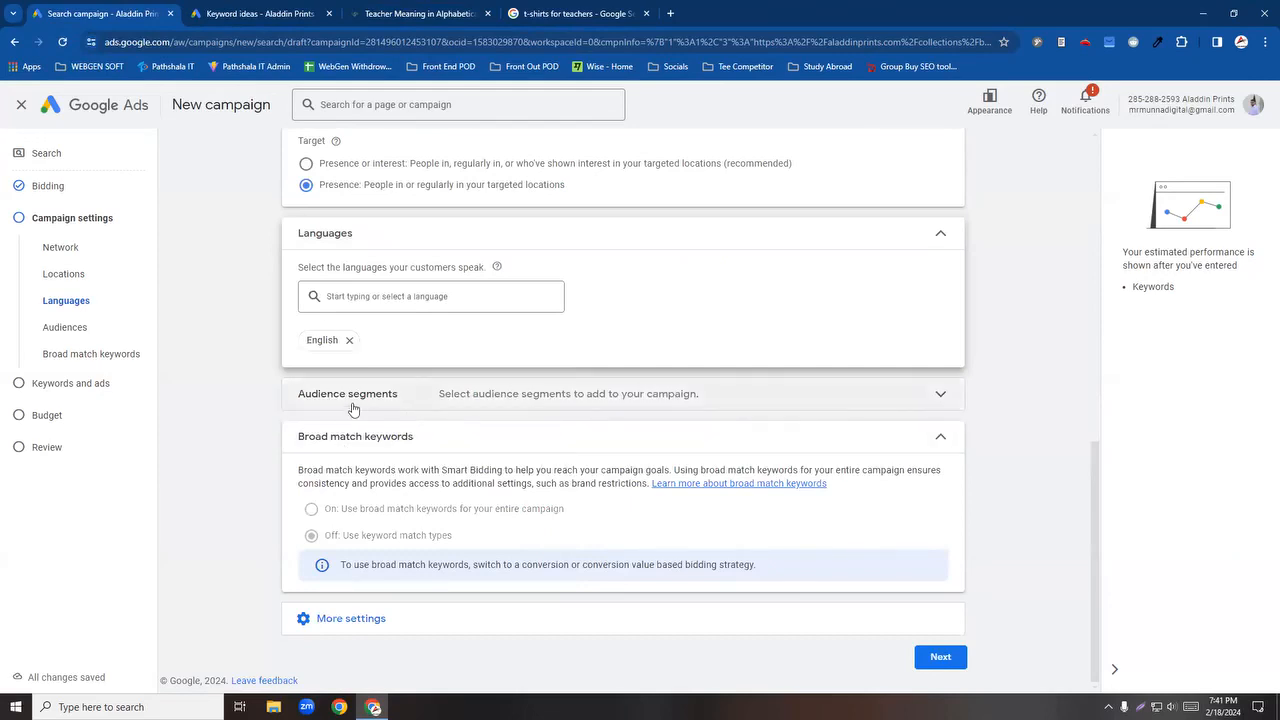
Step: Expand the campaign's audience segments, try the Targeting setting, and set it back to Observation (recommended)
left_click(940, 406)
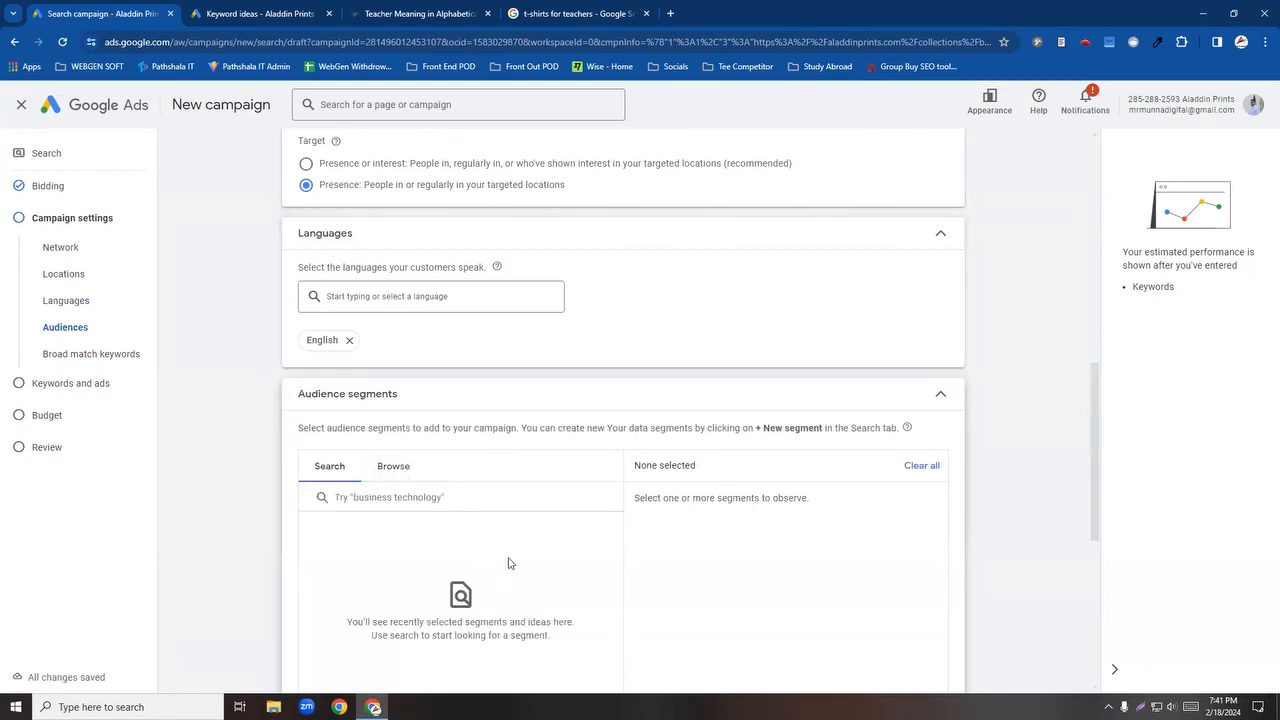
scroll(508, 563, "down", 1)
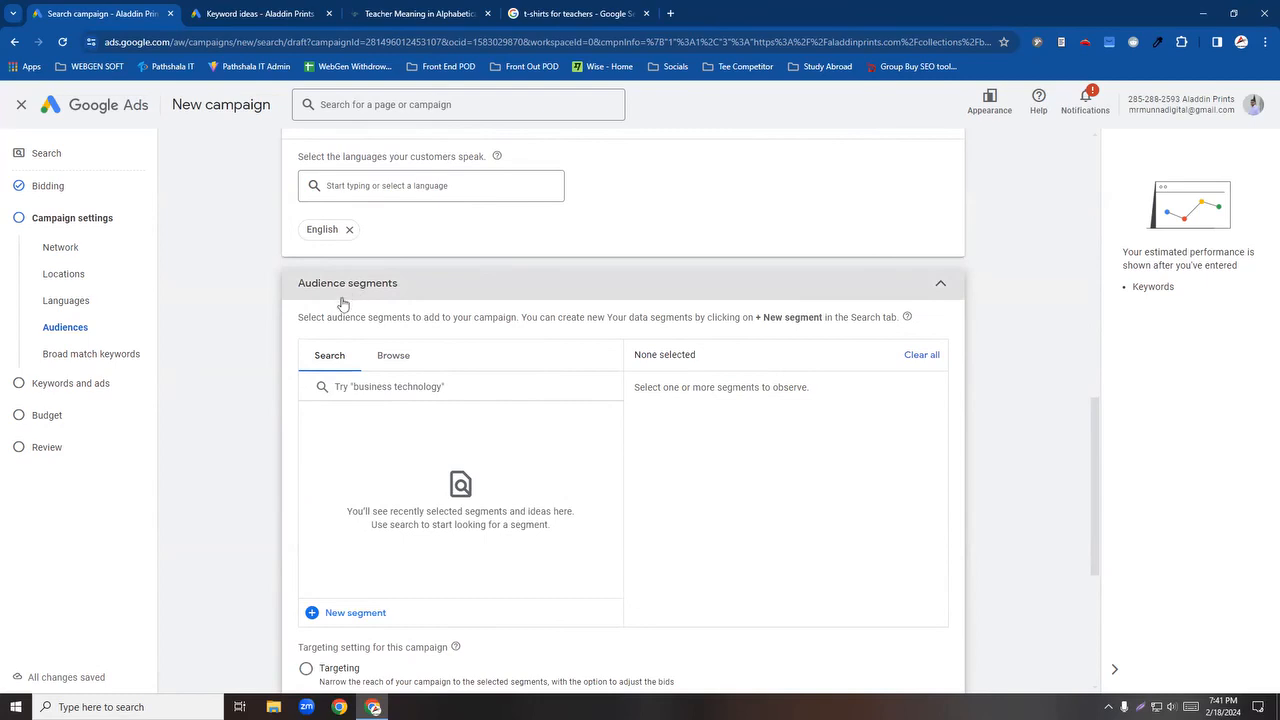
scroll(520, 524, "down", 1)
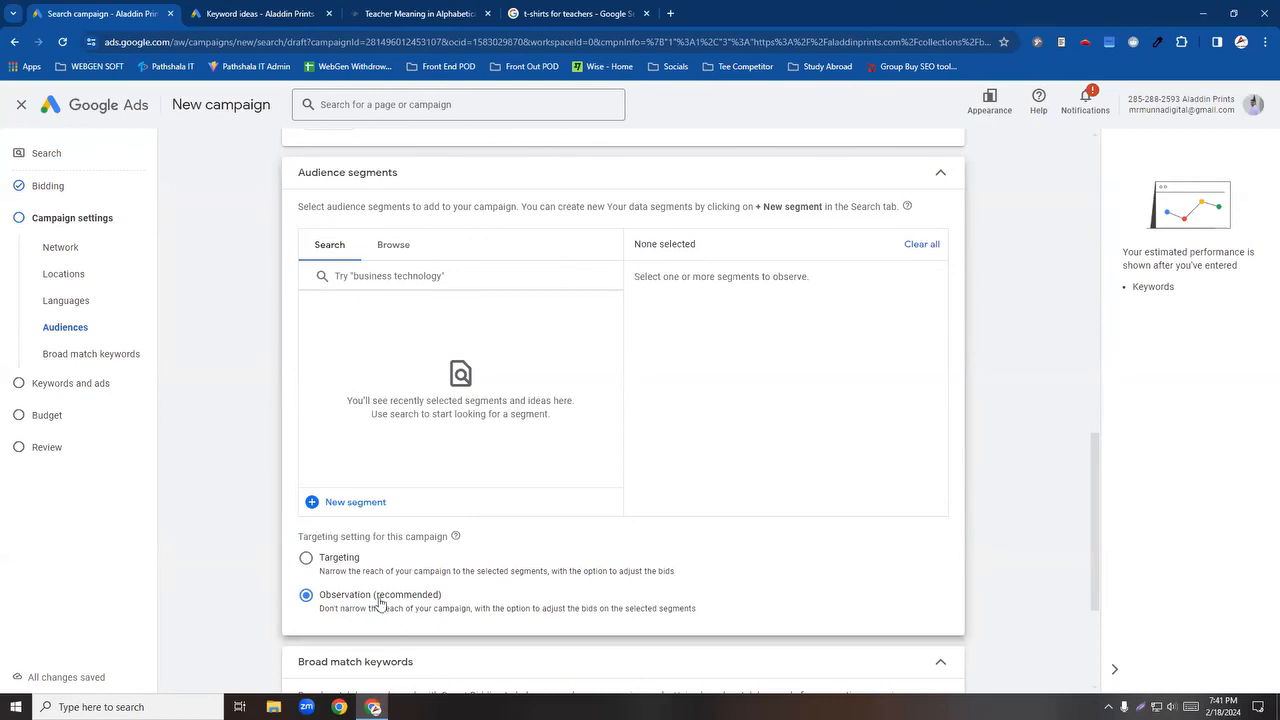
left_click(307, 559)
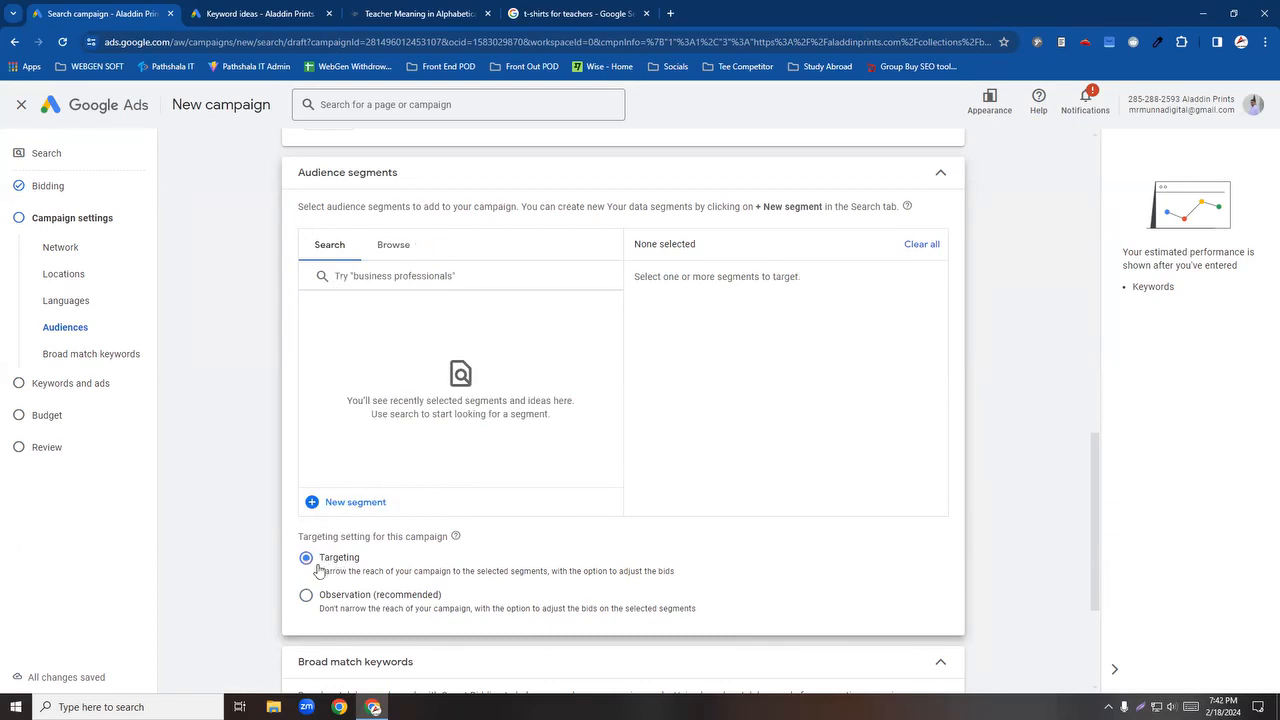
left_click(370, 278)
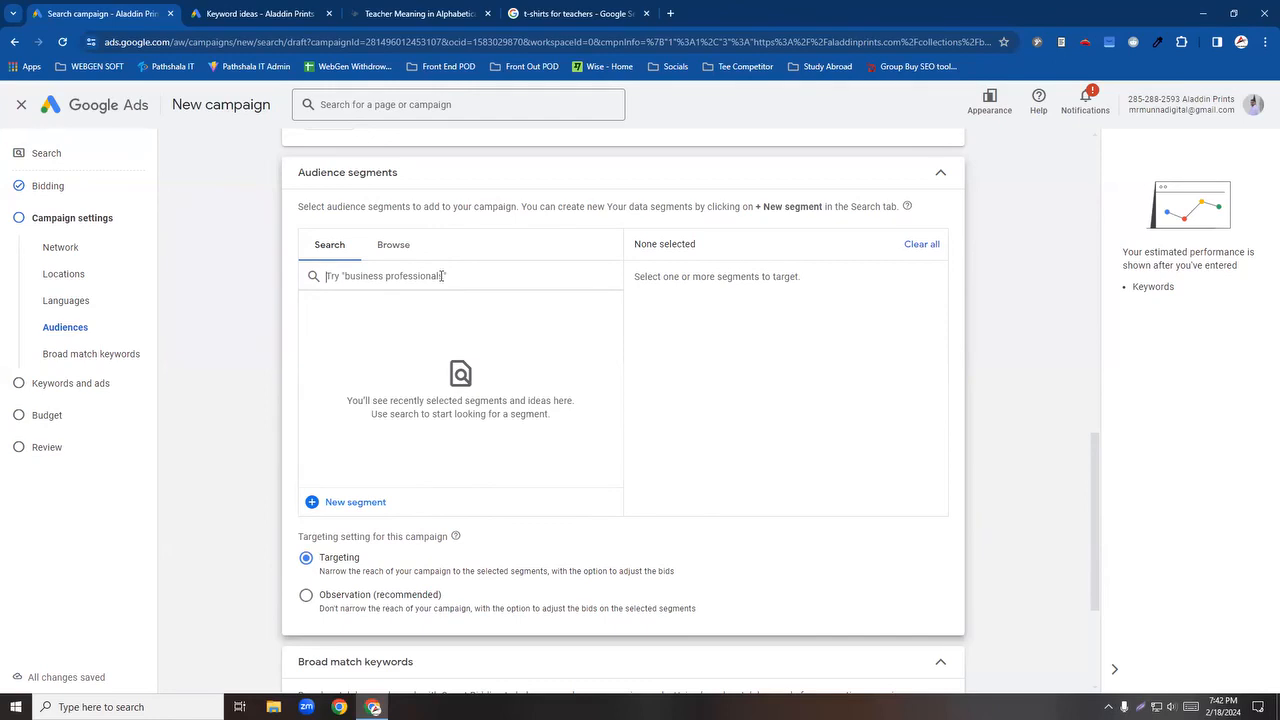
left_click(305, 596)
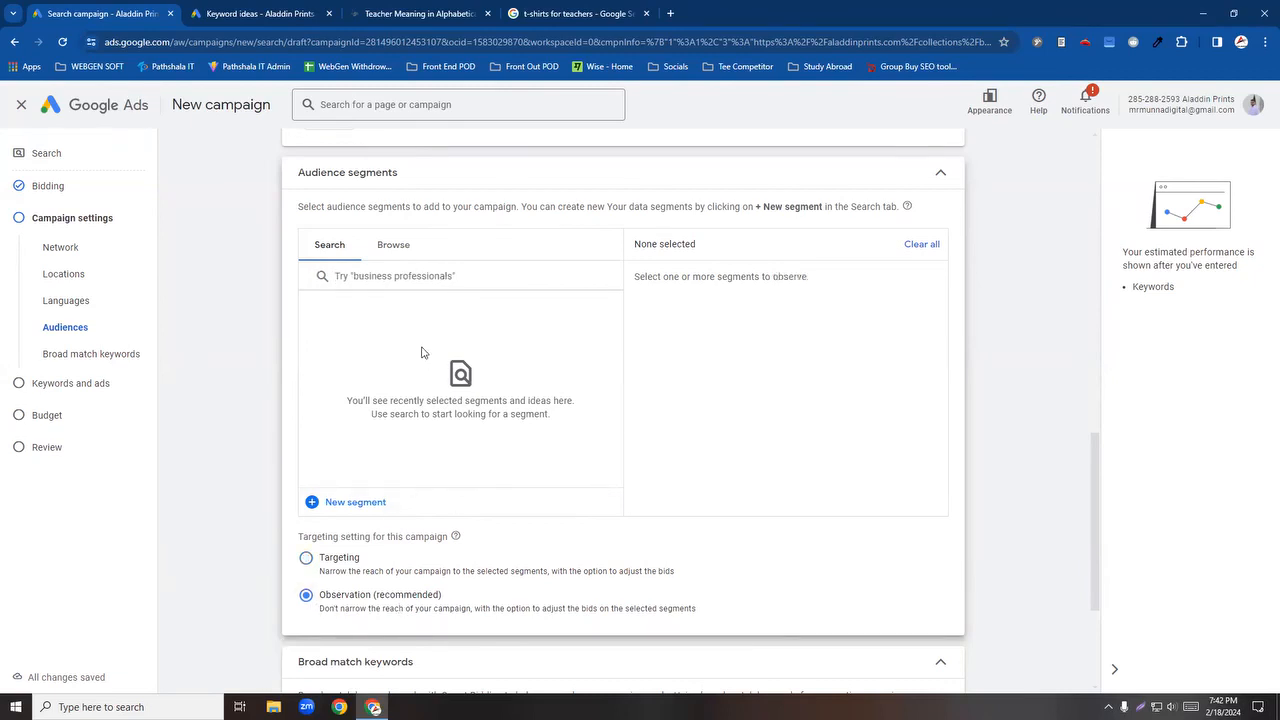
Step: Search the audience segments for "teachers" and add the Education Sector detailed demographics segment to the campaign
left_click(401, 277)
left_click(548, 12)
left_click(447, 10)
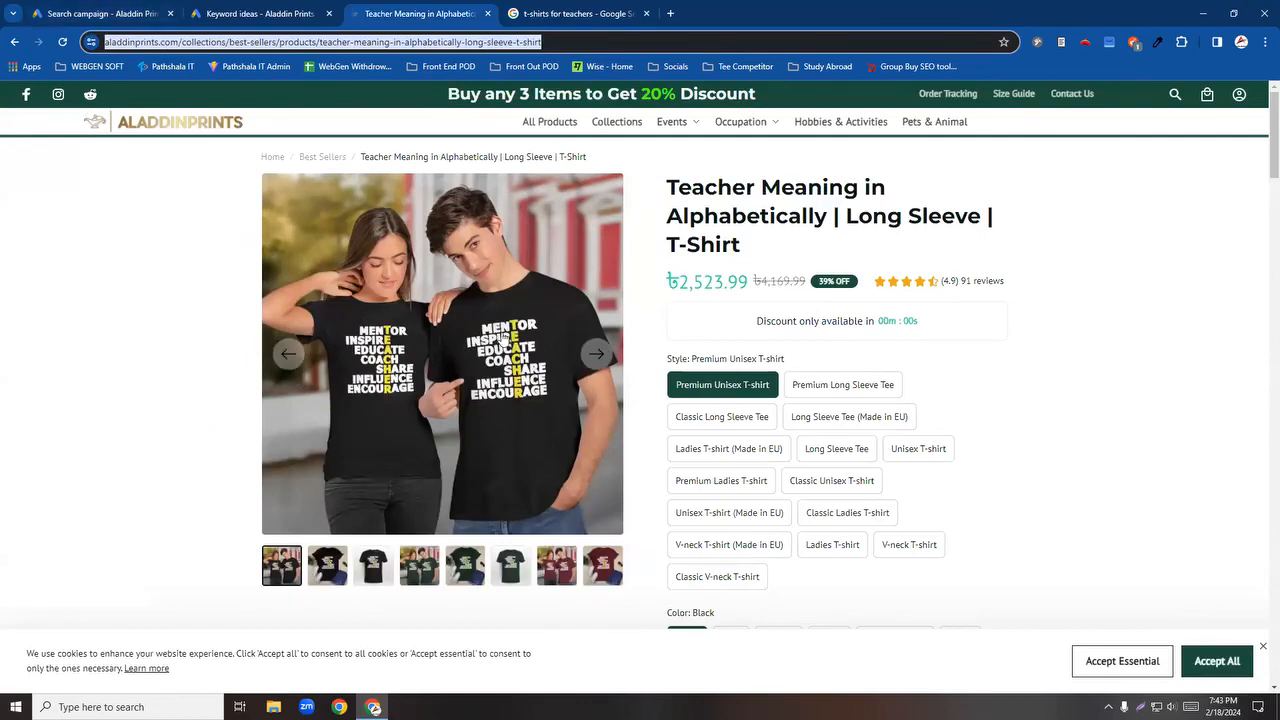
left_click(72, 12)
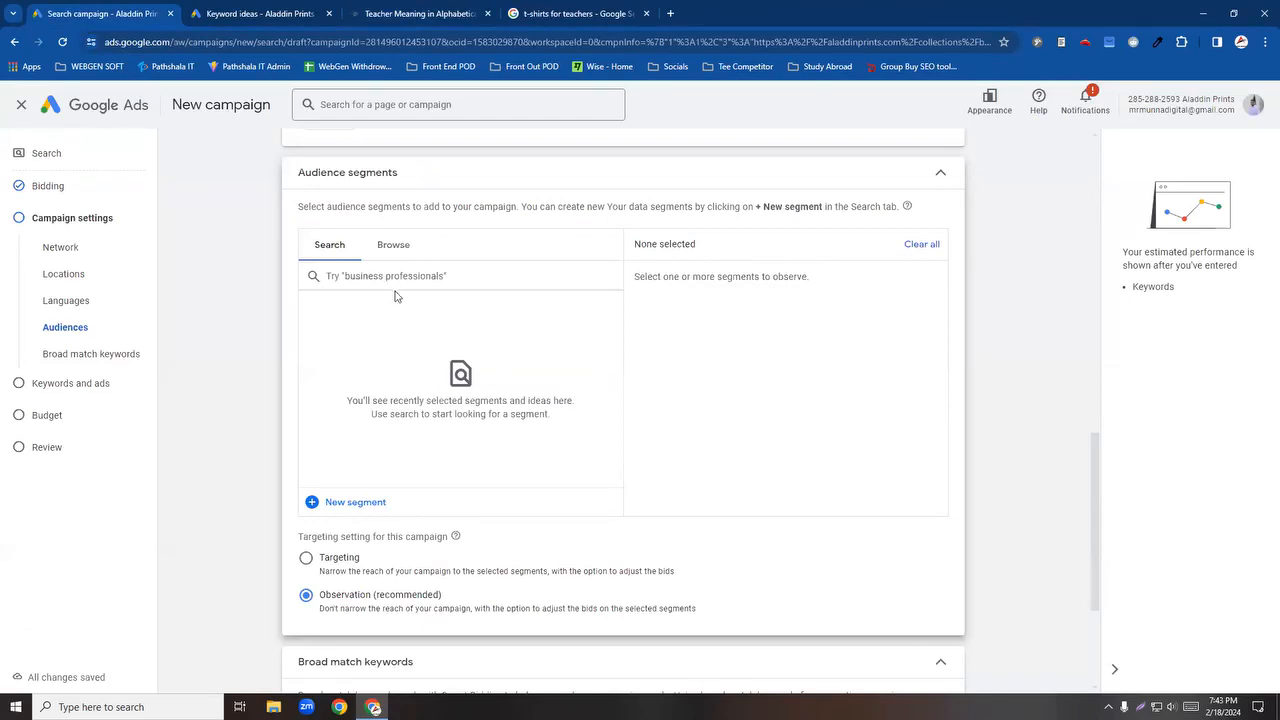
type("te")
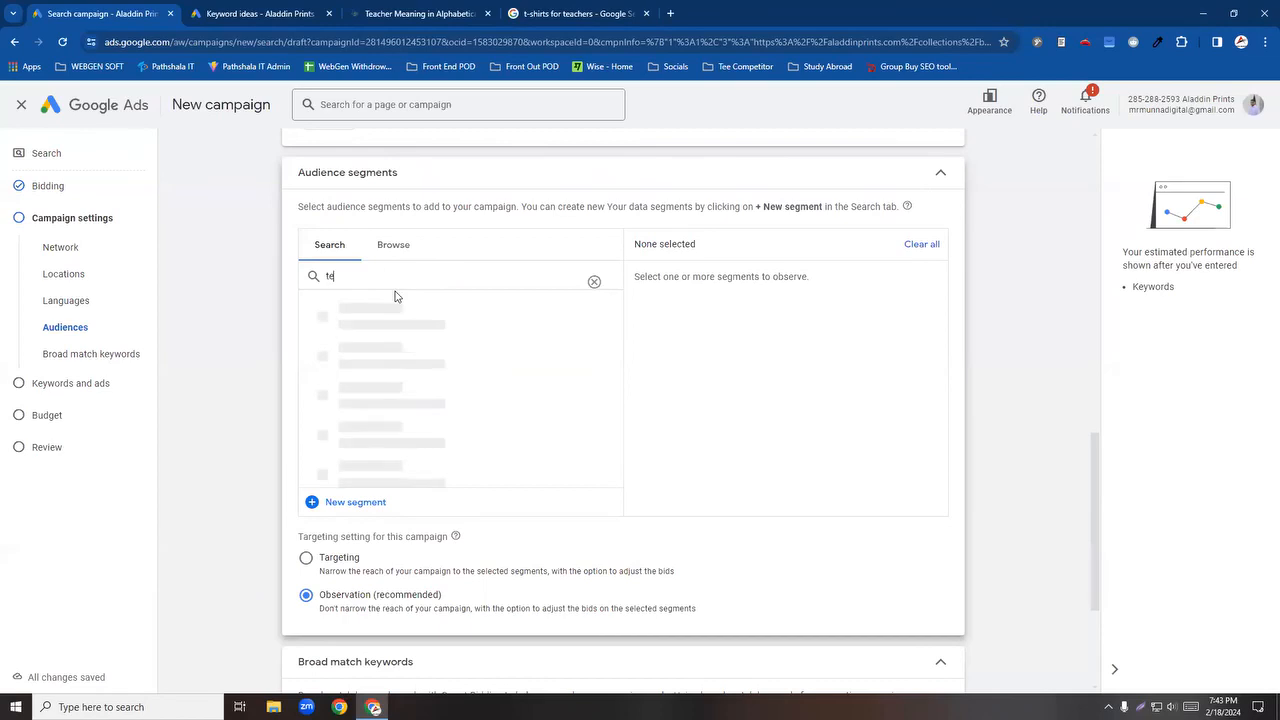
type("achers")
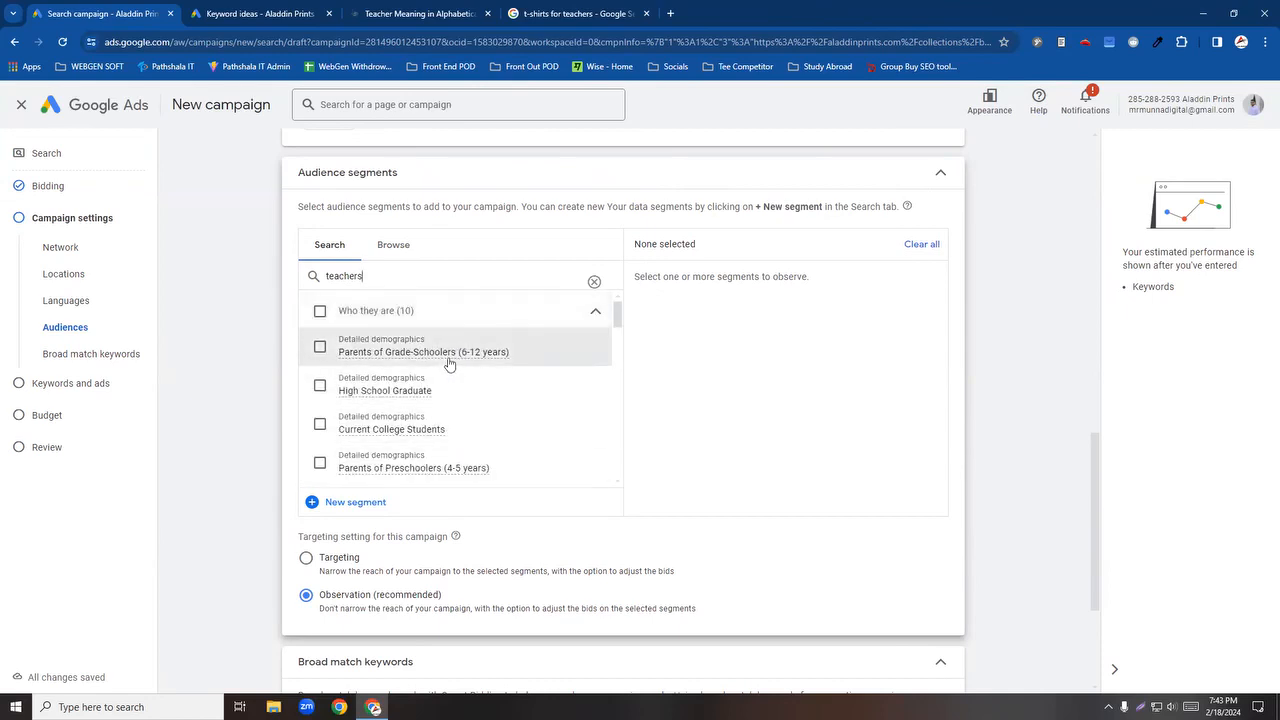
scroll(466, 409, "down", 2)
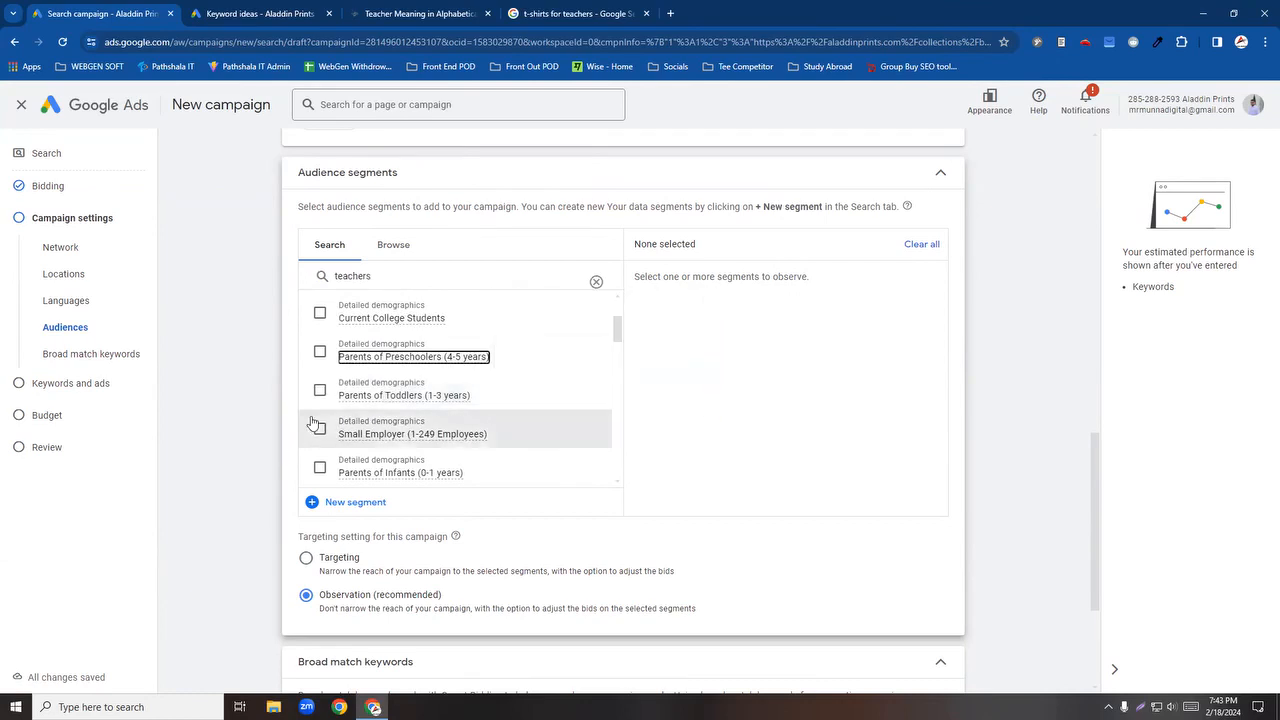
scroll(314, 421, "down", 2)
scroll(315, 436, "down", 2)
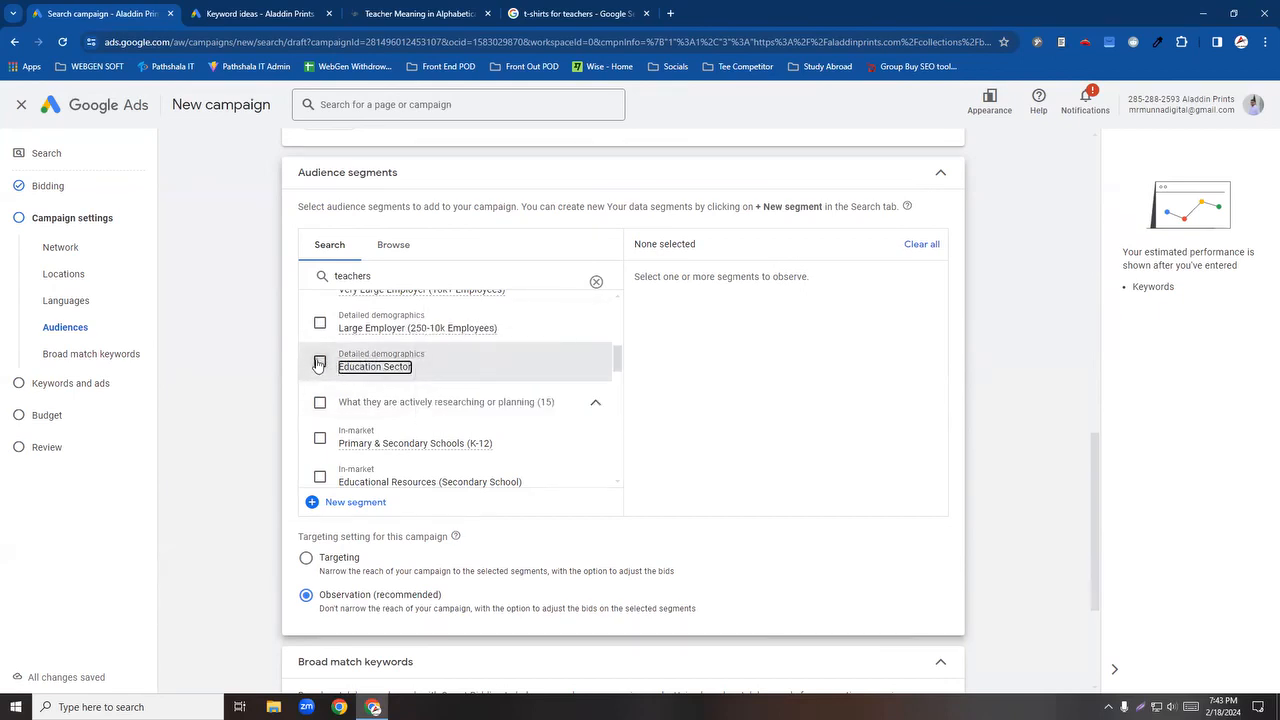
left_click(352, 369)
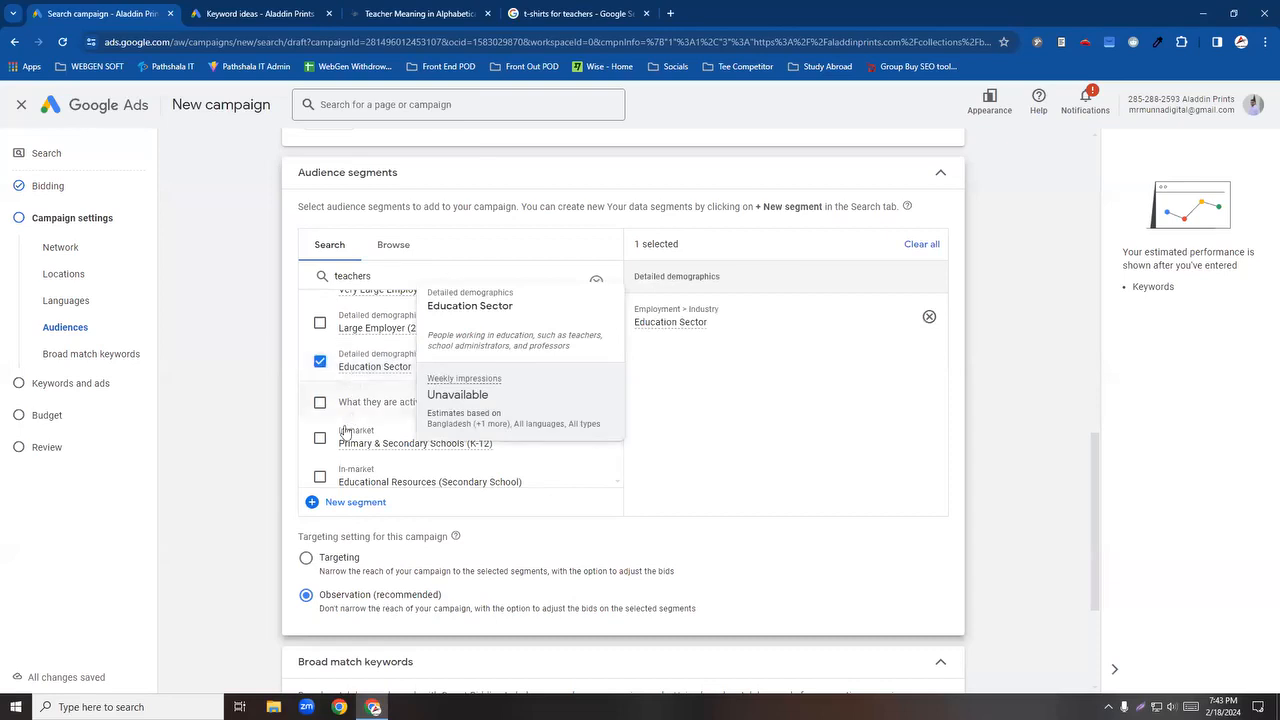
Step: Examine the remaining in-market, affinity and detailed demographics segments in the "teachers" results for other suitable audiences
scroll(370, 445, "down", 2)
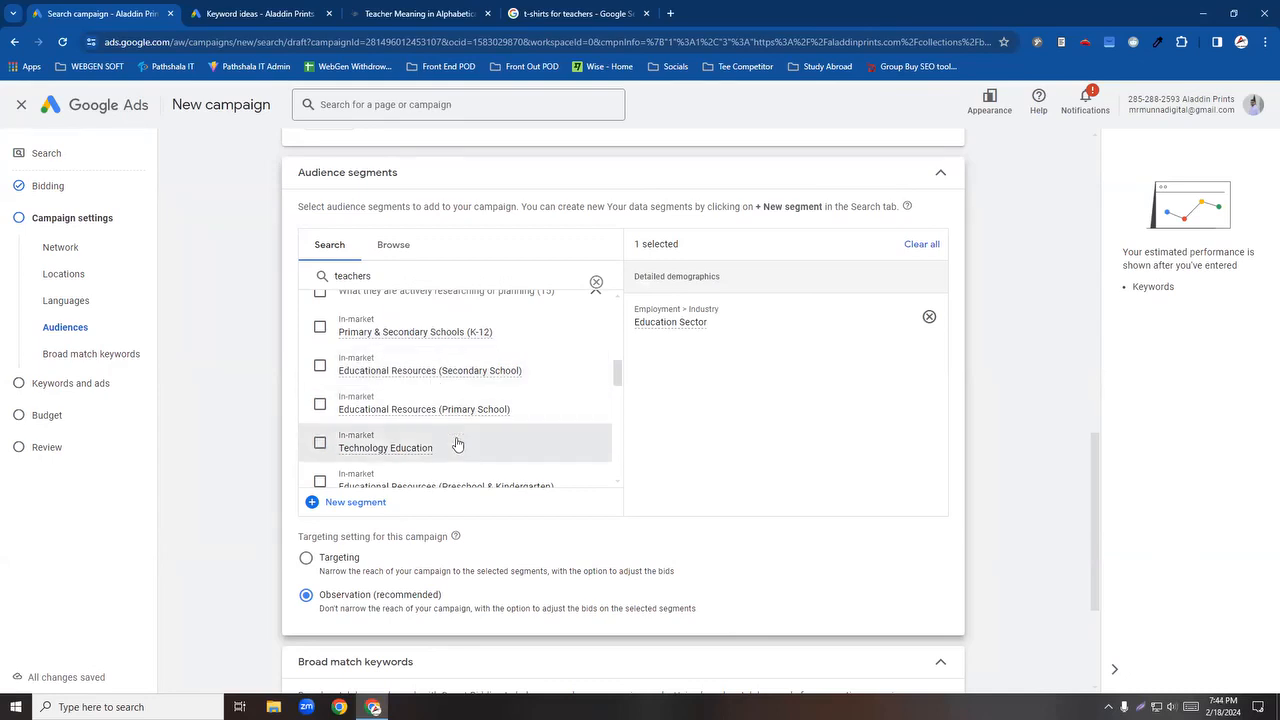
scroll(457, 444, "down", 4)
scroll(414, 371, "up", 2)
scroll(420, 391, "down", 2)
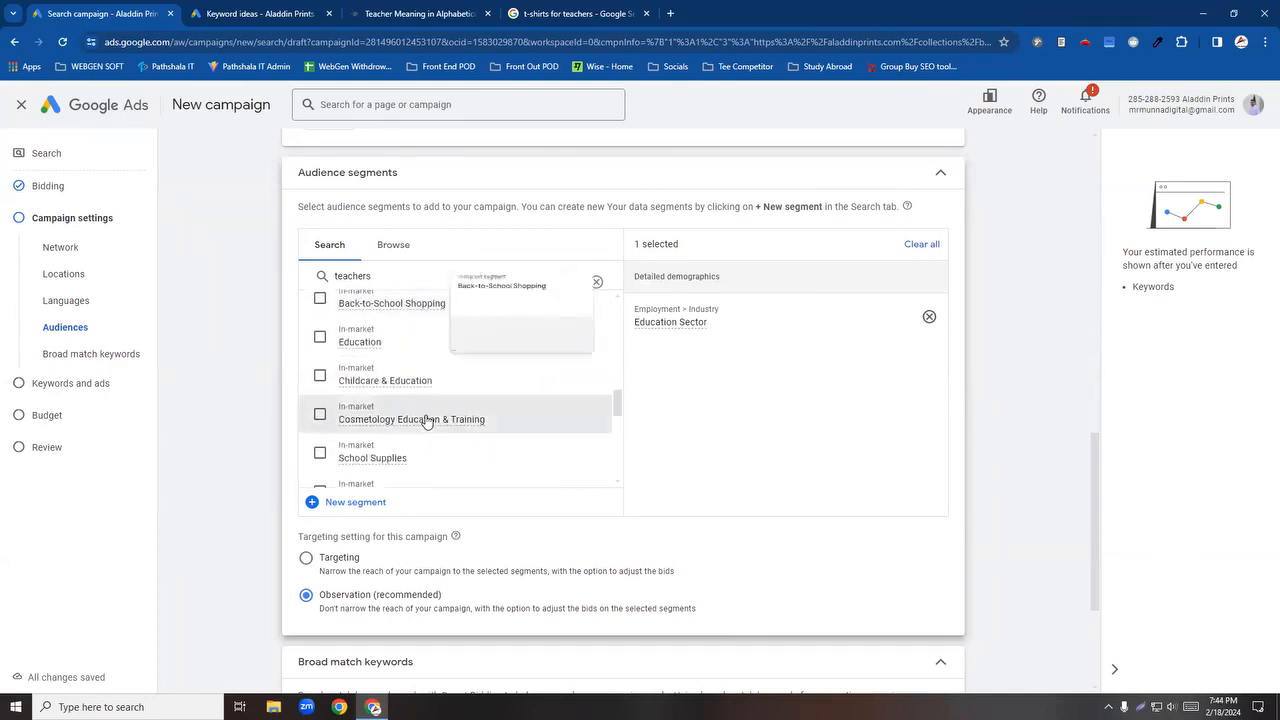
left_click(414, 420)
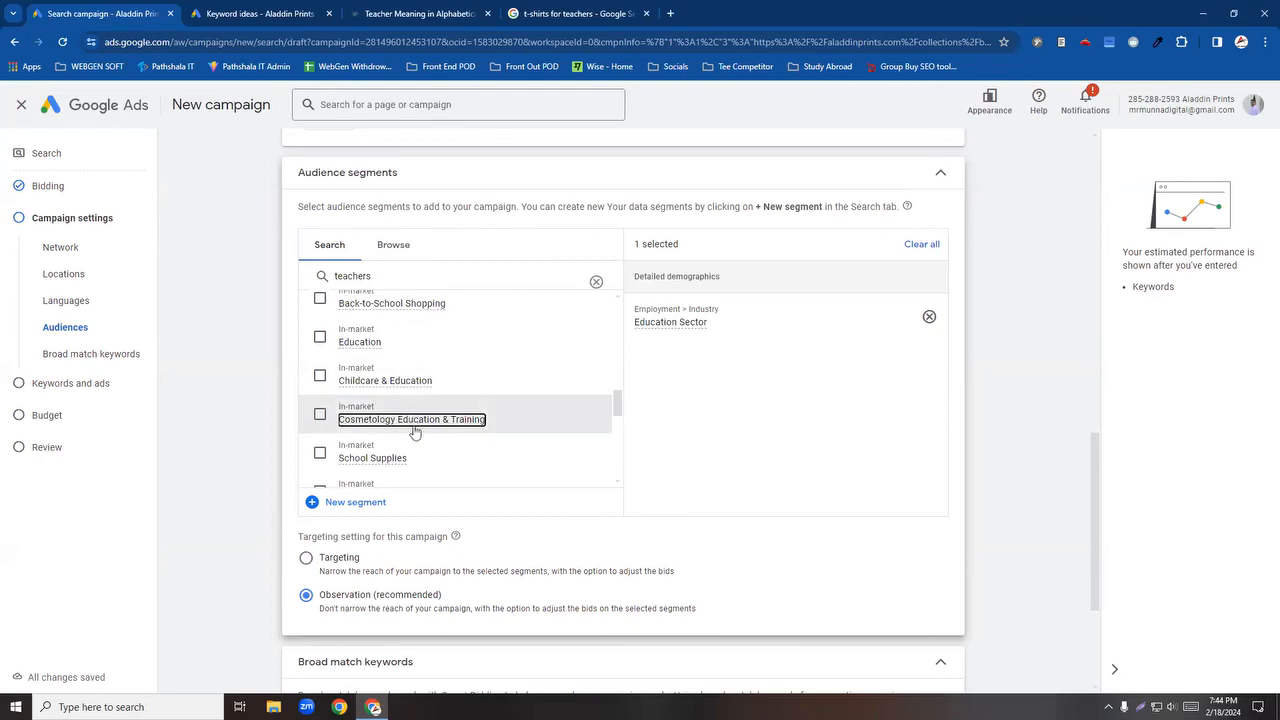
mouse_move(402, 388)
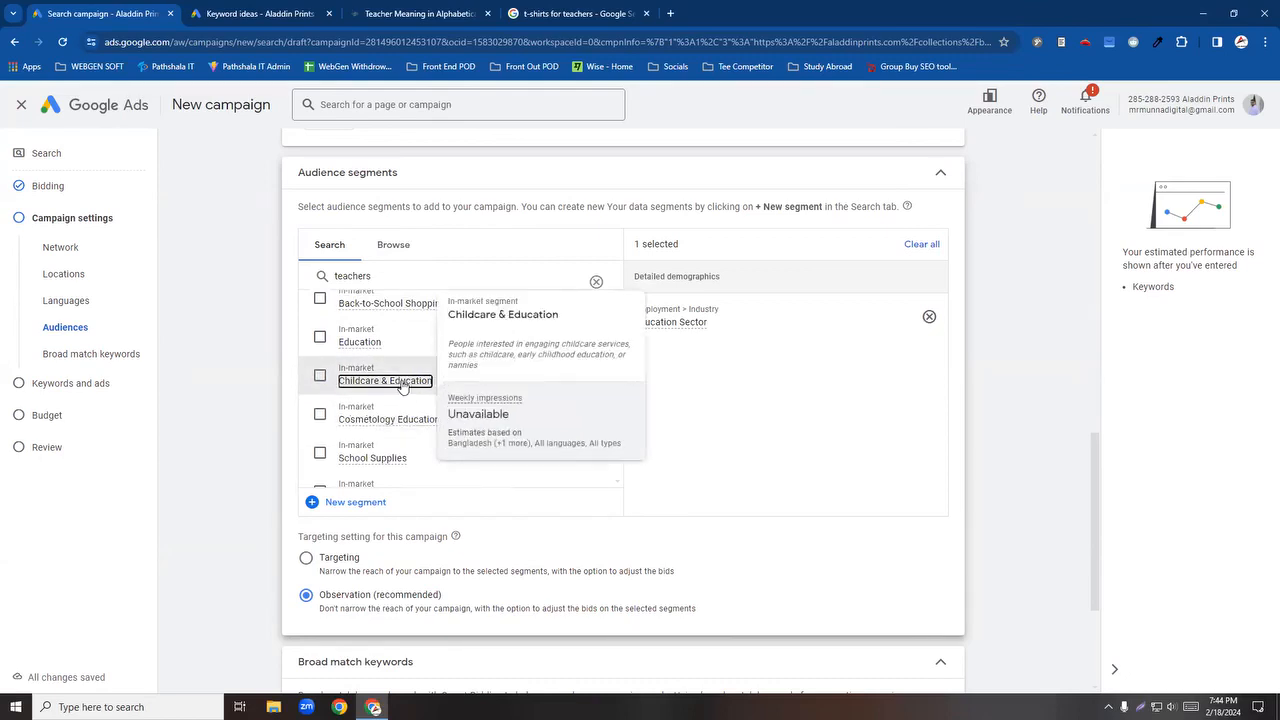
scroll(415, 397, "down", 3)
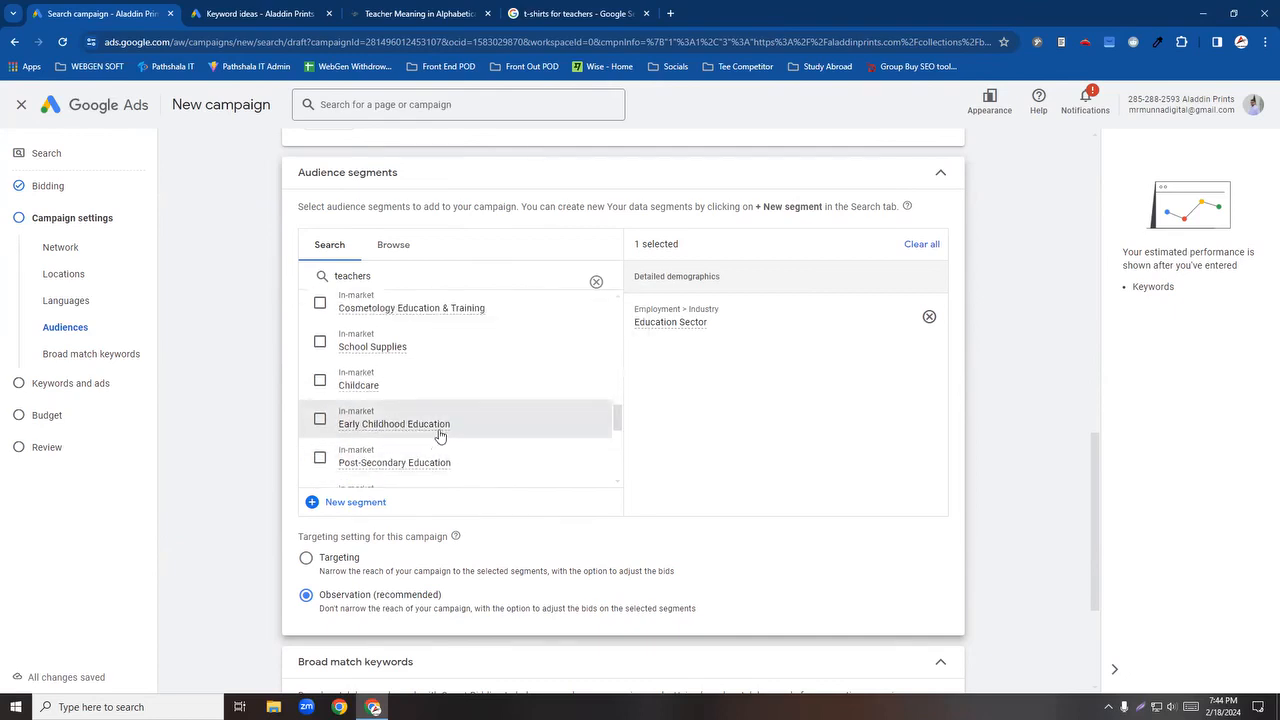
scroll(436, 433, "down", 2)
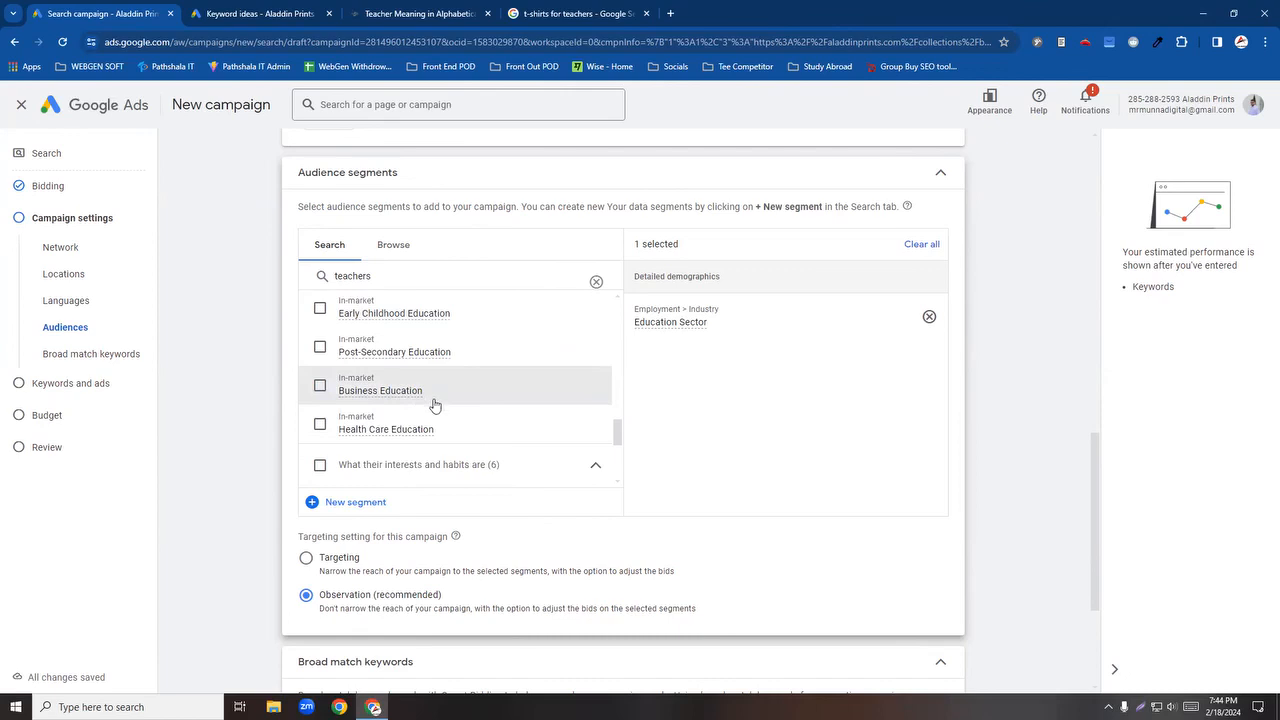
scroll(430, 398, "down", 1)
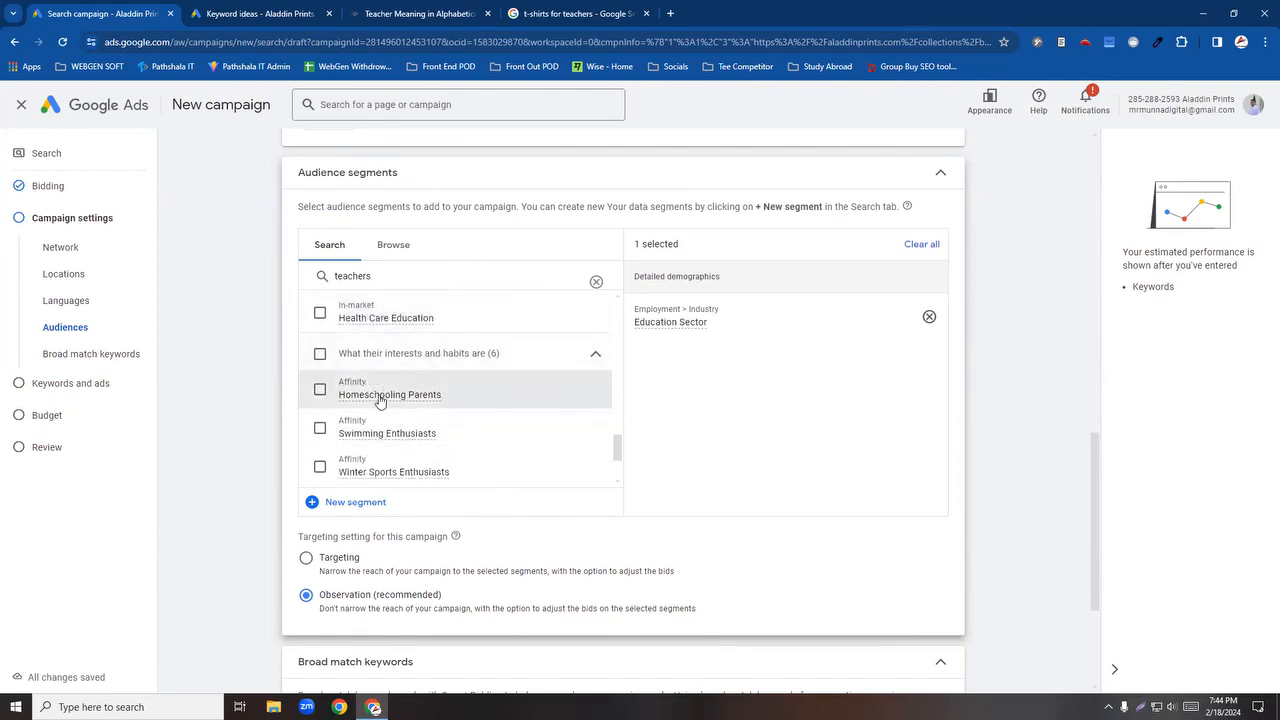
scroll(379, 401, "up", 1)
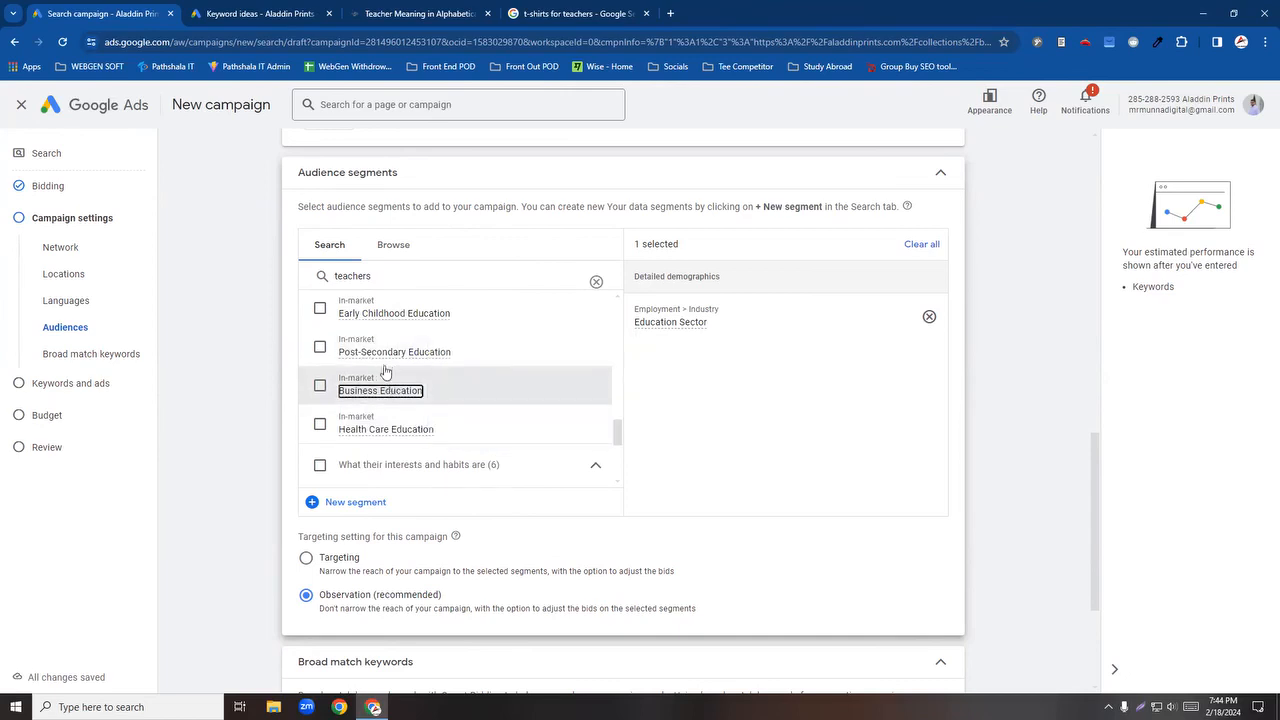
scroll(428, 366, "down", 1)
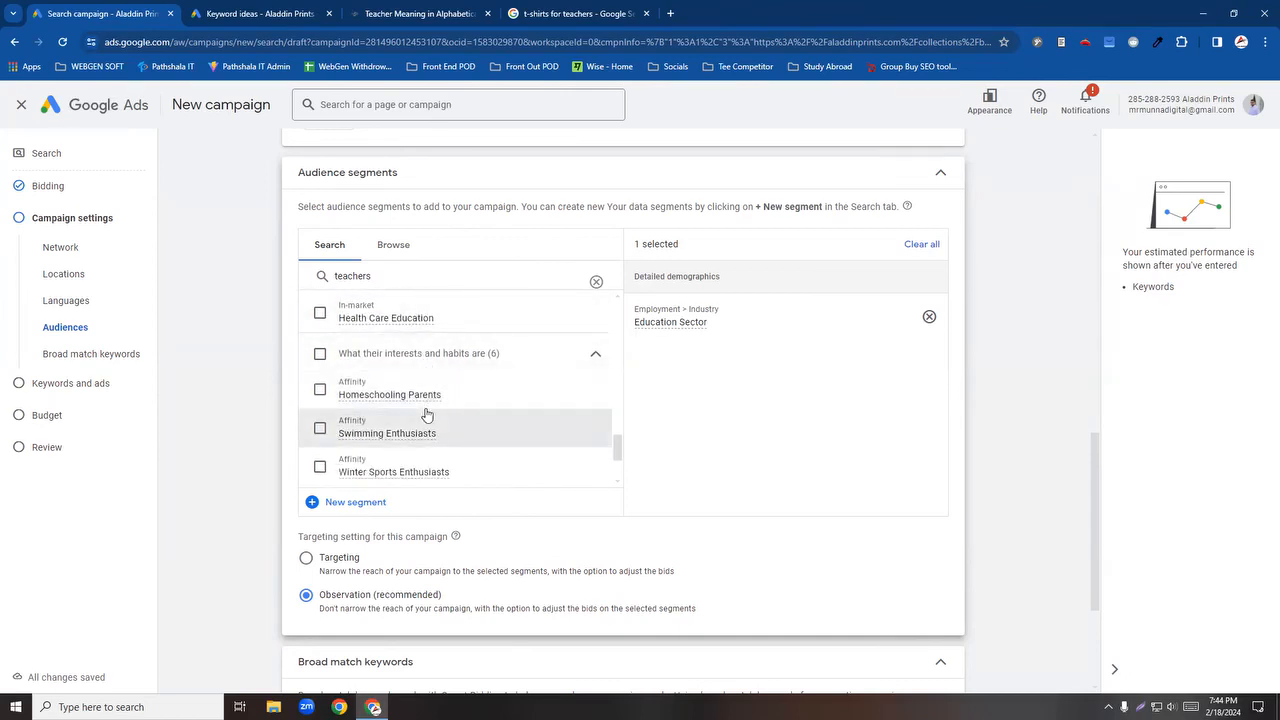
scroll(421, 447, "down", 1)
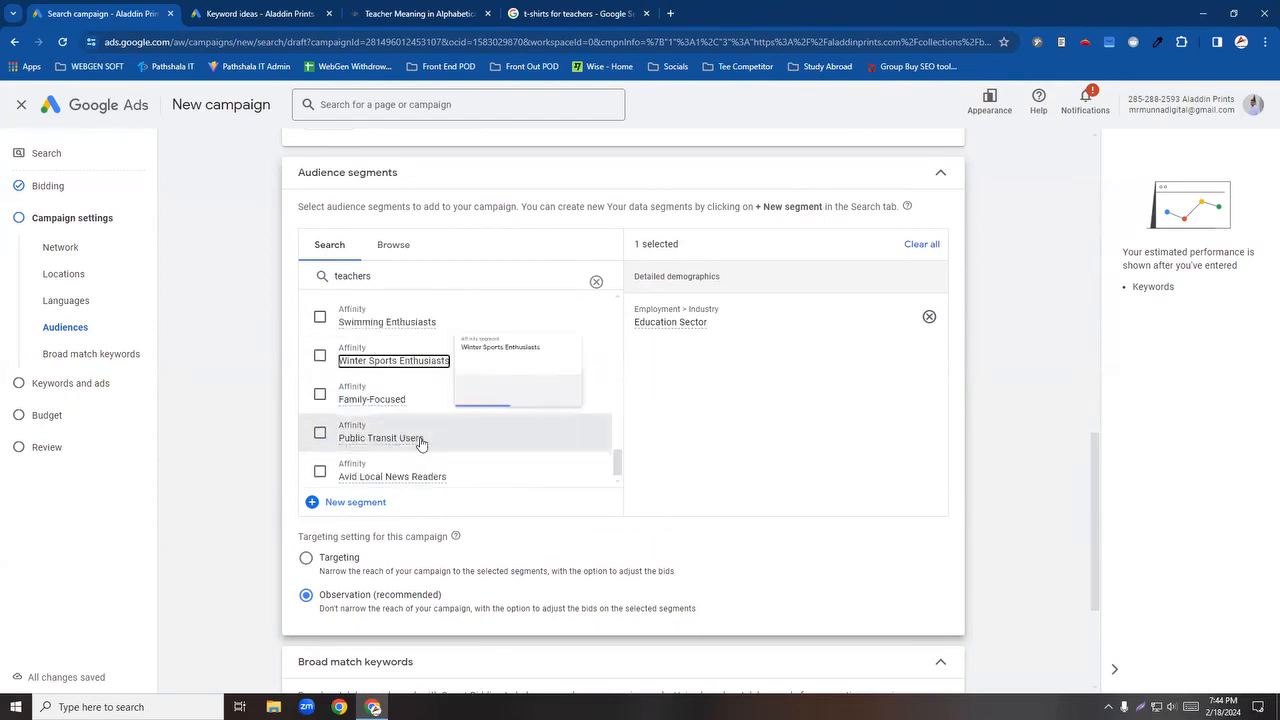
scroll(393, 343, "up", 1)
scroll(415, 337, "up", 15)
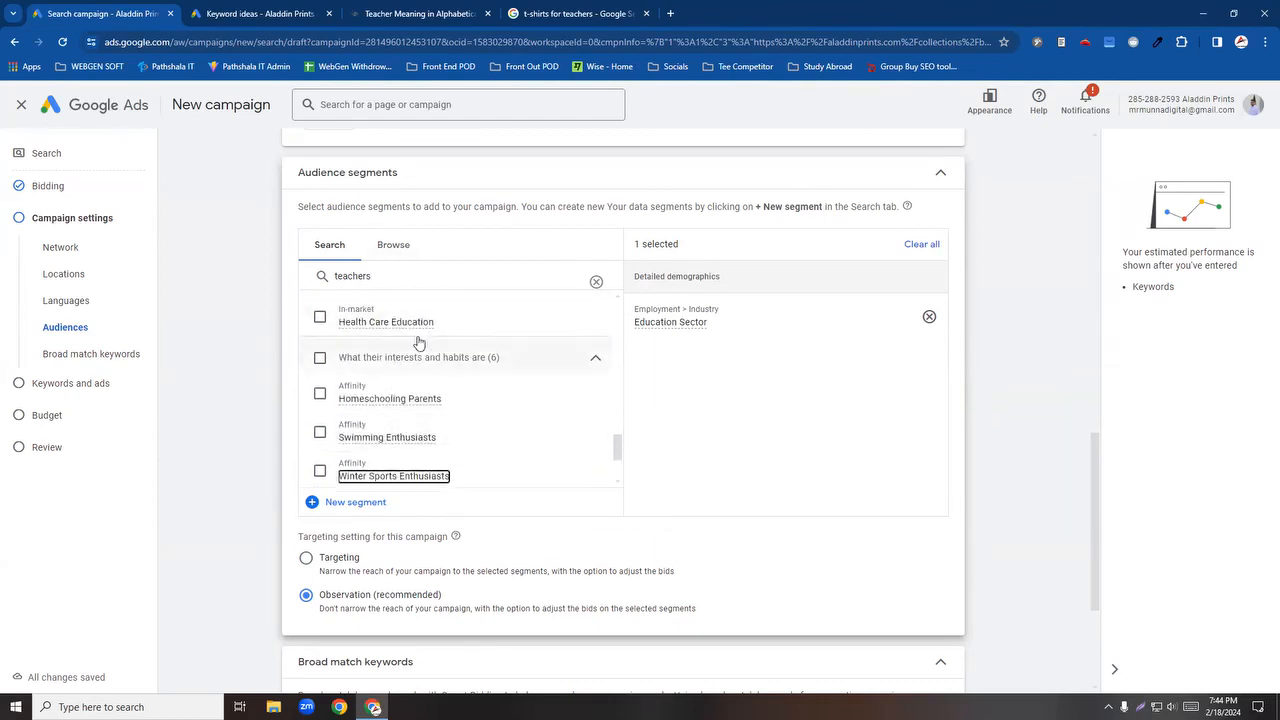
scroll(766, 394, "down", 2)
scroll(764, 394, "down", 7)
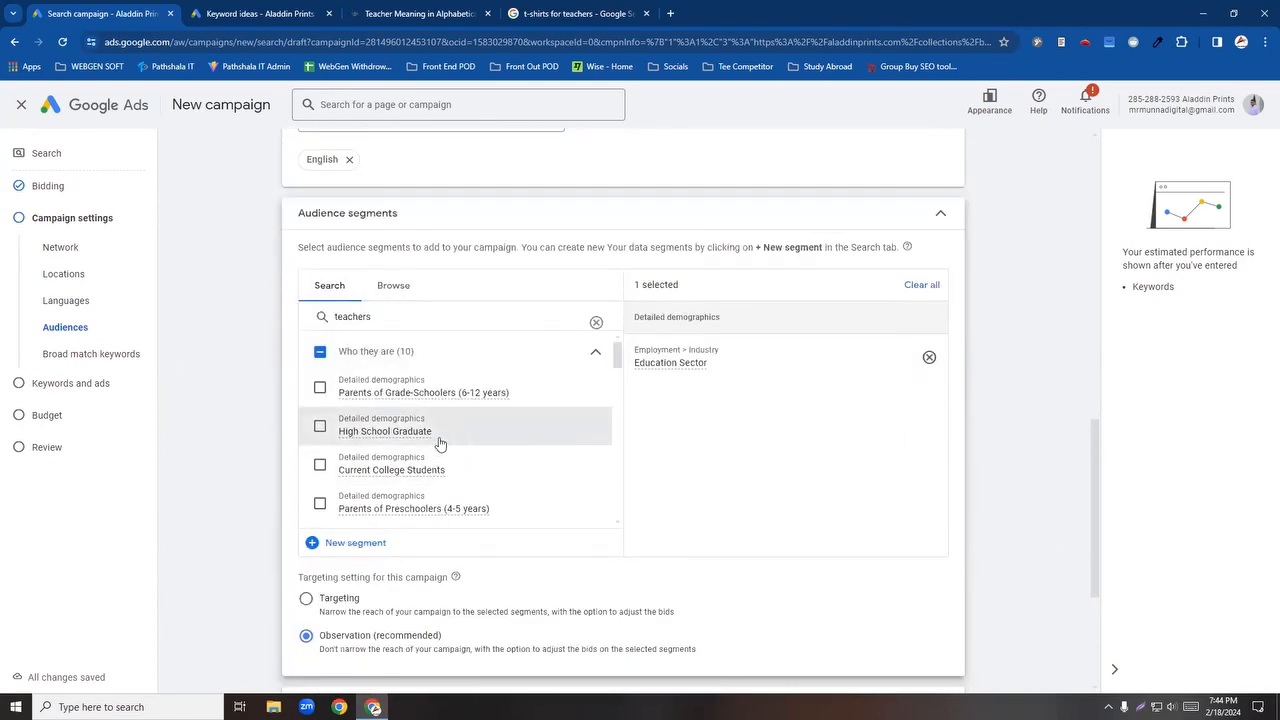
mouse_move(349, 397)
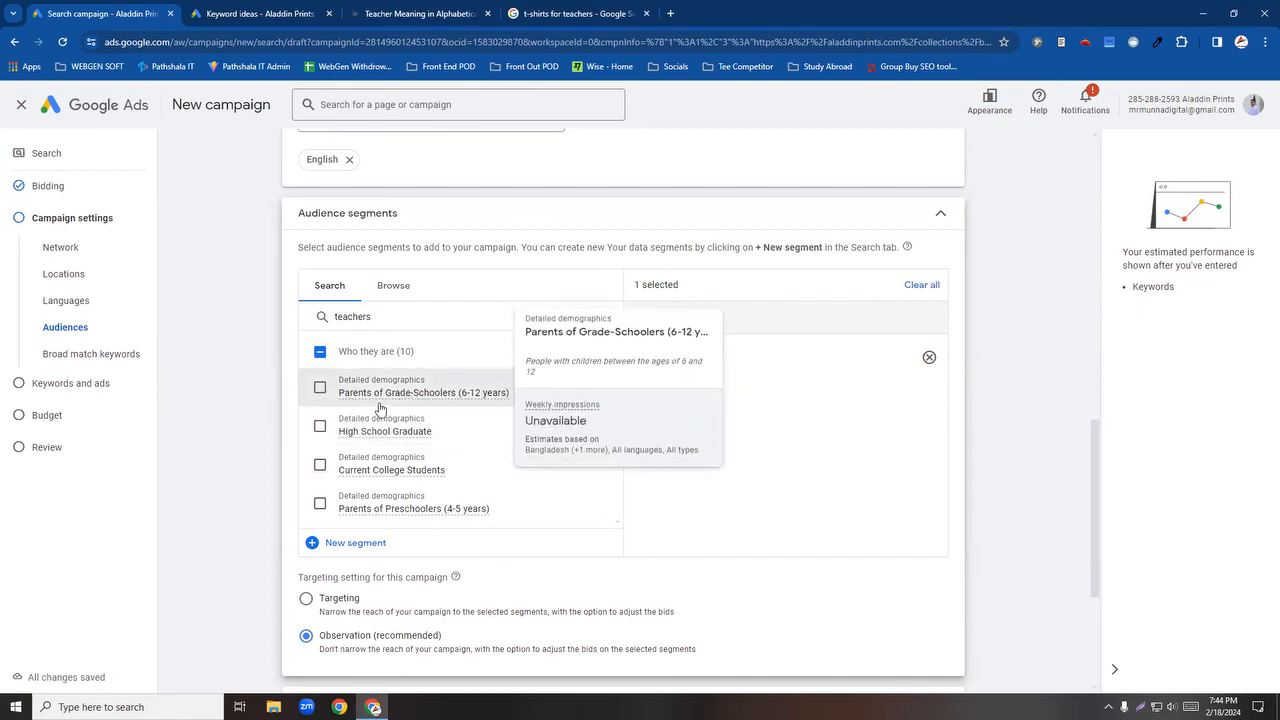
Step: Clear the "teachers" search and browse the Affinity categories of interests and habits for audience segments suited to teachers
left_click(596, 322)
scroll(462, 453, "up", 1)
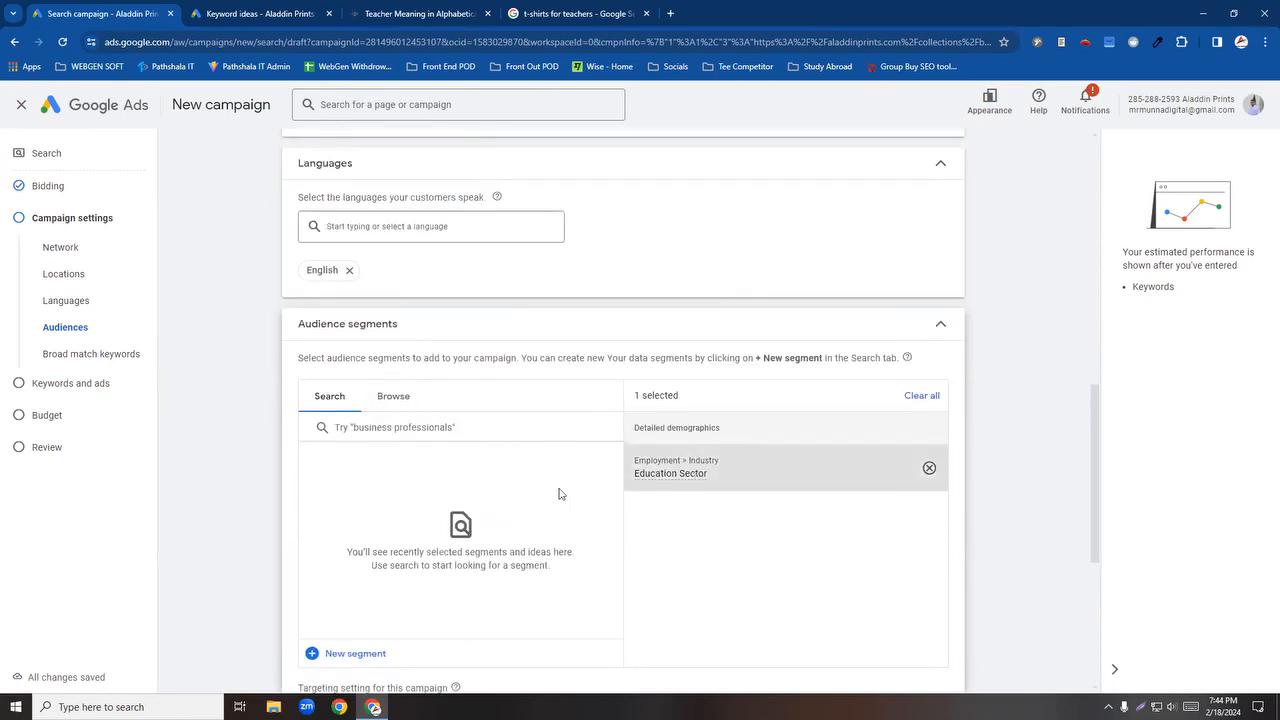
left_click(387, 400)
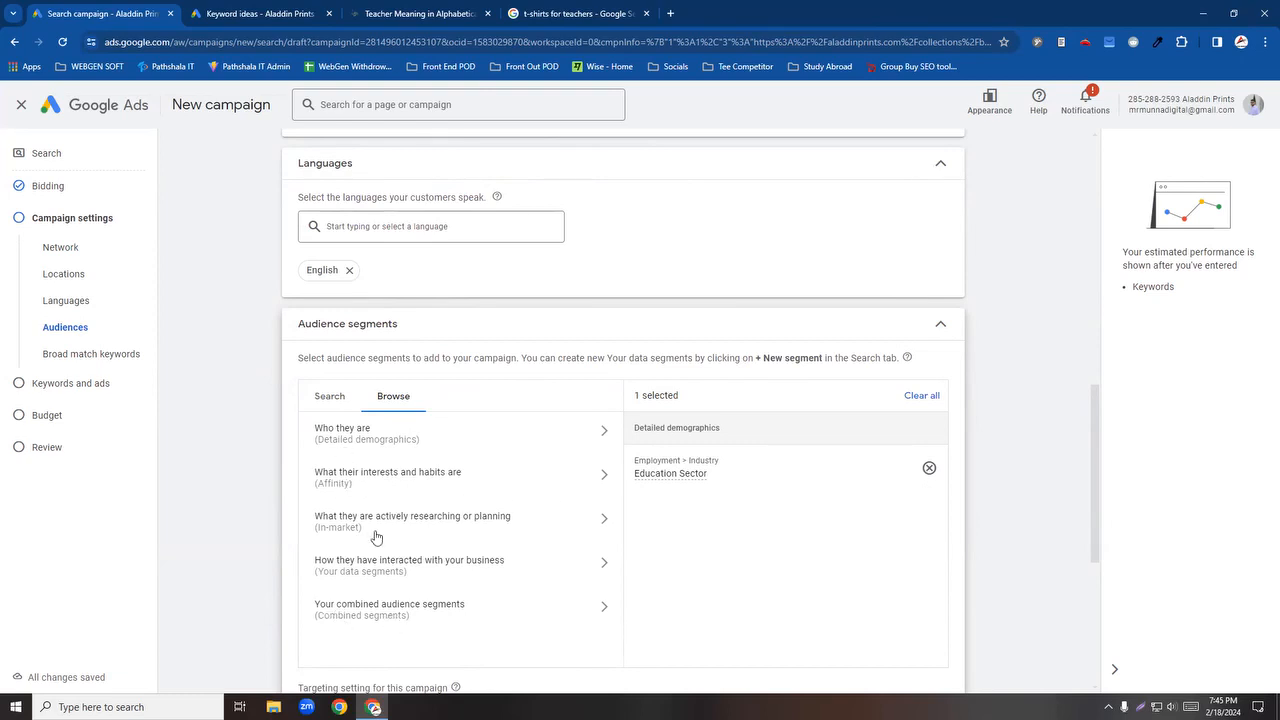
left_click(596, 478)
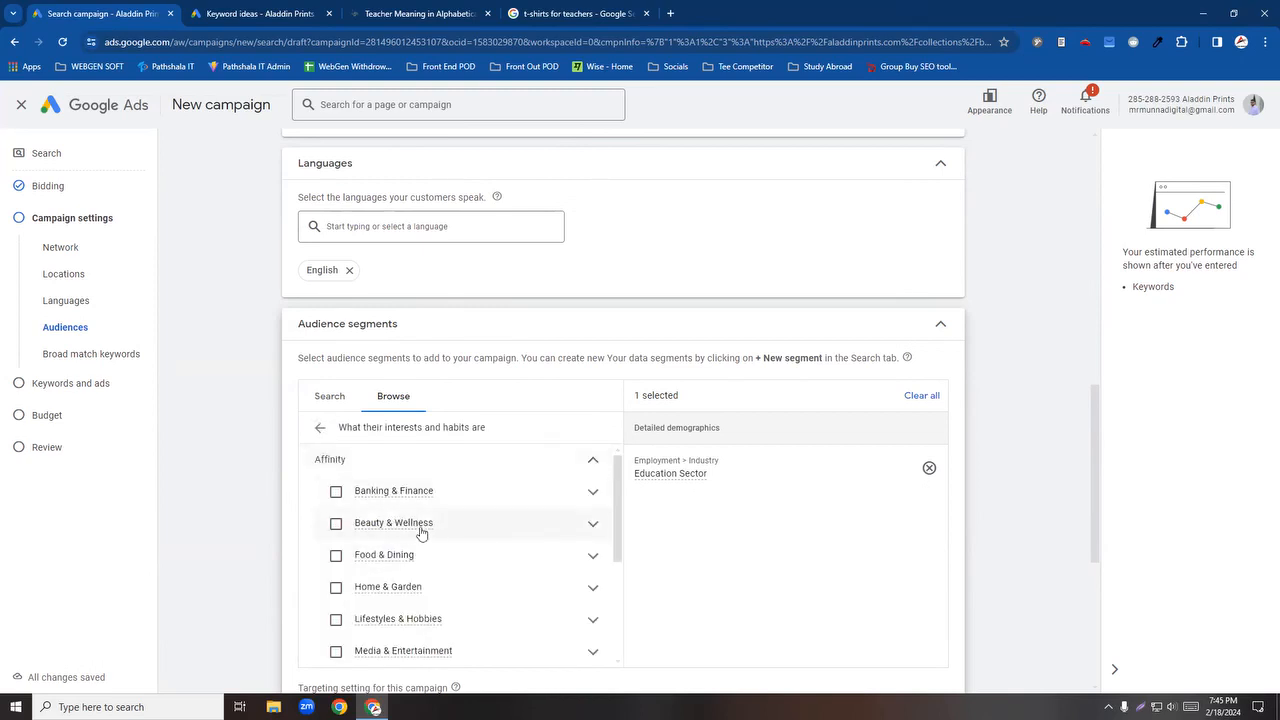
scroll(429, 598, "down", 1)
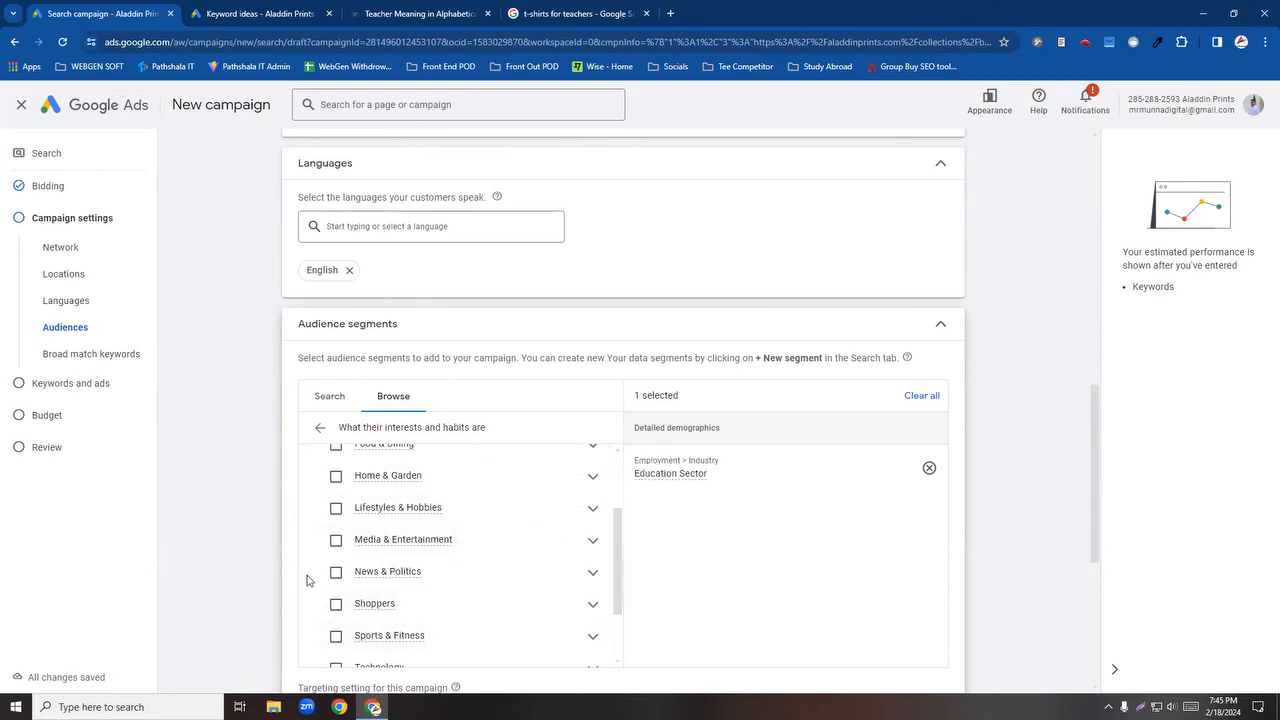
scroll(307, 559, "up", 1)
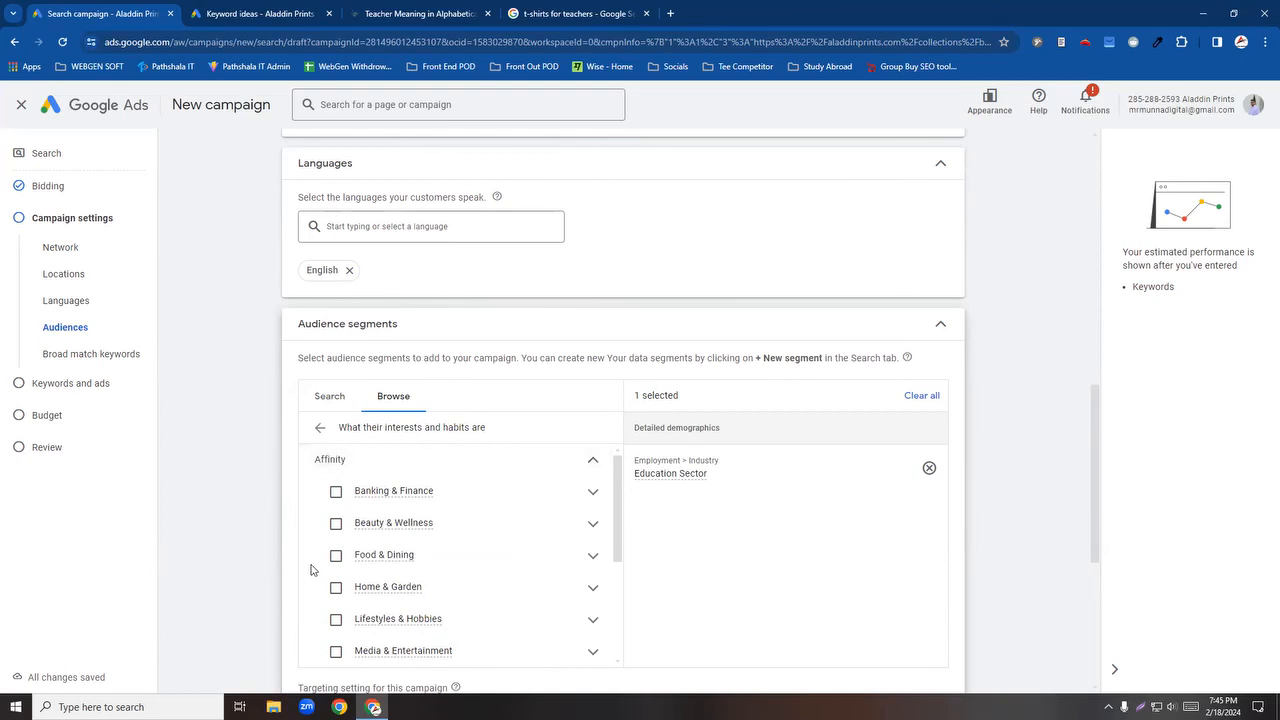
scroll(311, 569, "down", 1)
left_click_drag(619, 545, 610, 597)
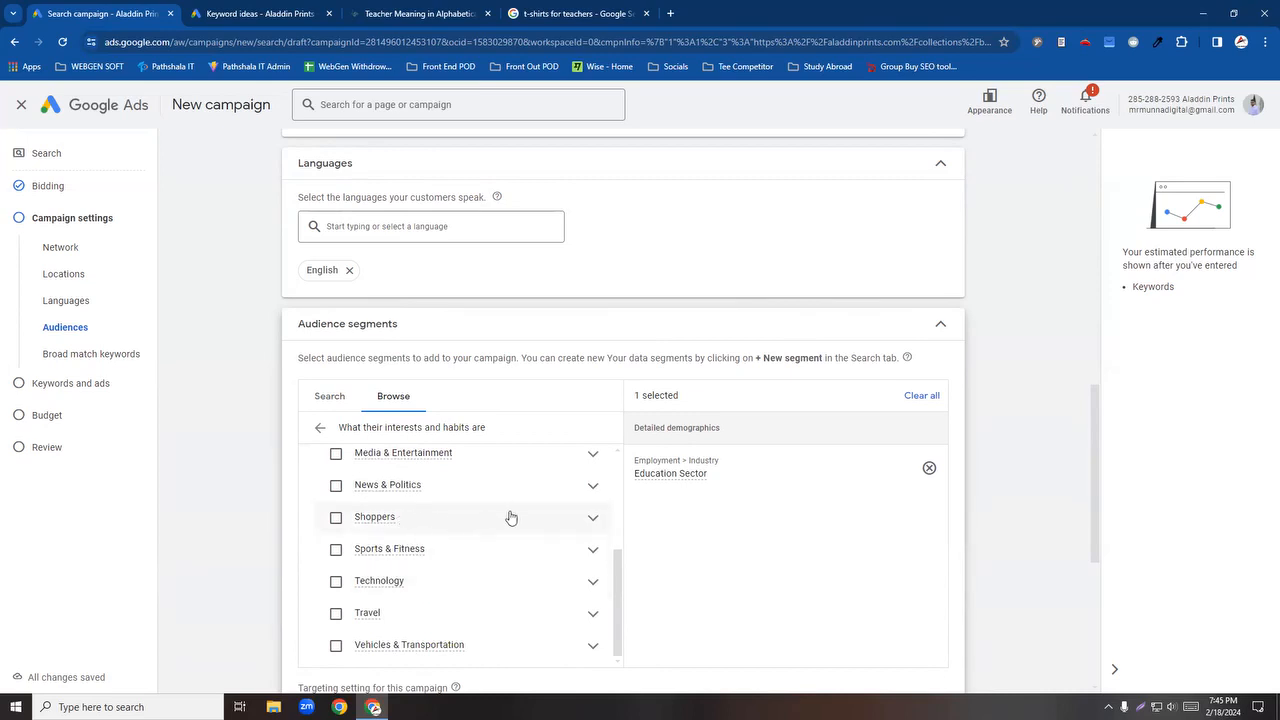
left_click_drag(620, 580, 614, 536)
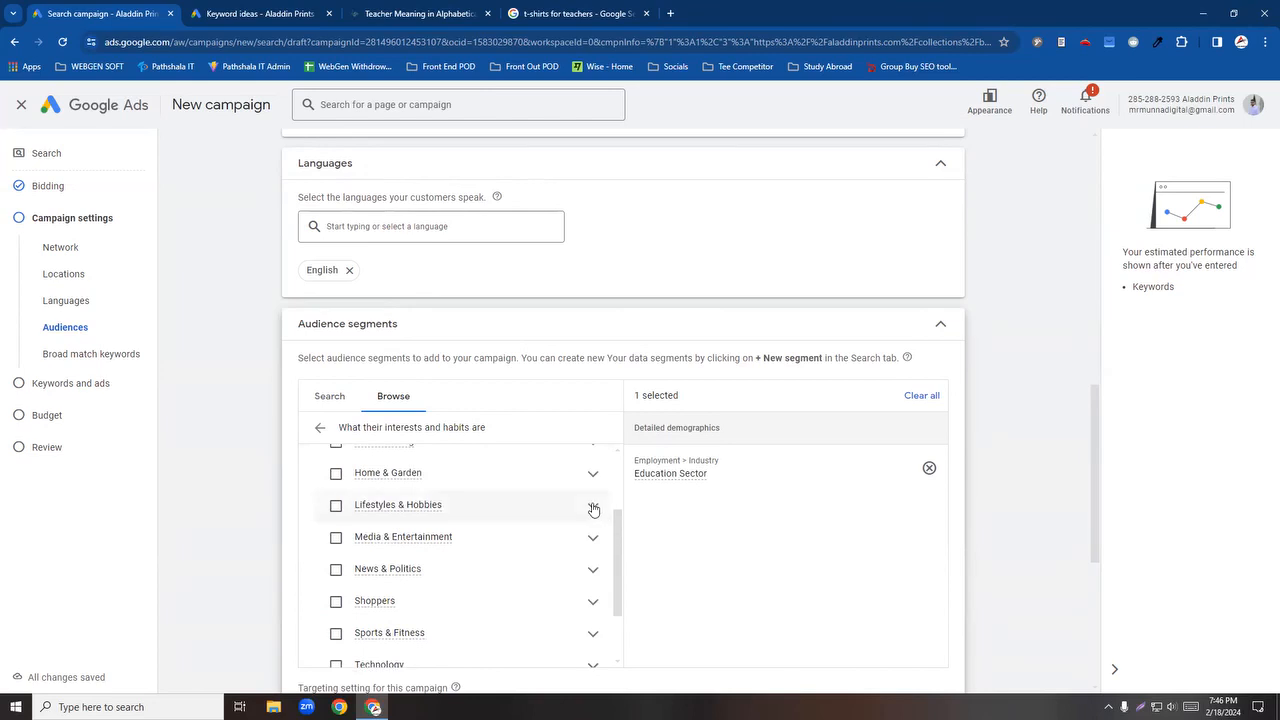
Step: Examine the segments under the Lifestyles & Hobbies and Food & Dining affinity categories, and return to the audience category overview
left_click(592, 507)
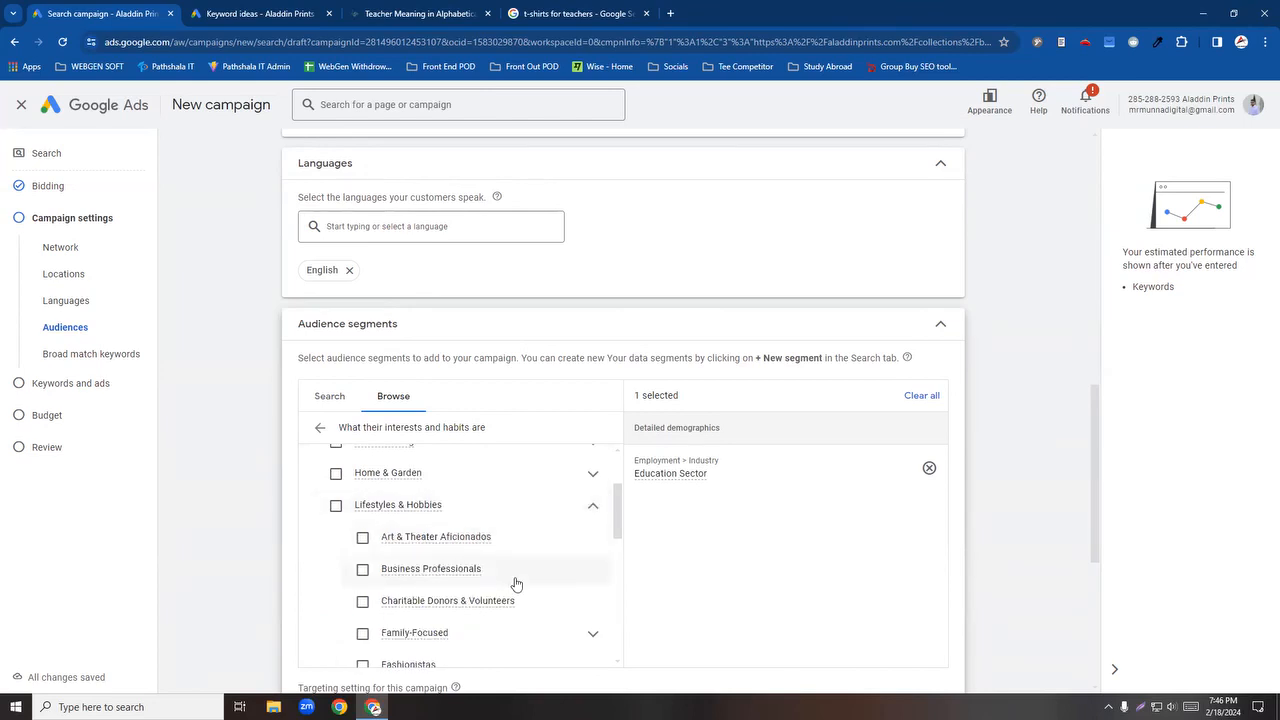
mouse_move(617, 509)
left_mouse_down()
mouse_move(618, 533)
mouse_move(617, 500)
left_mouse_up()
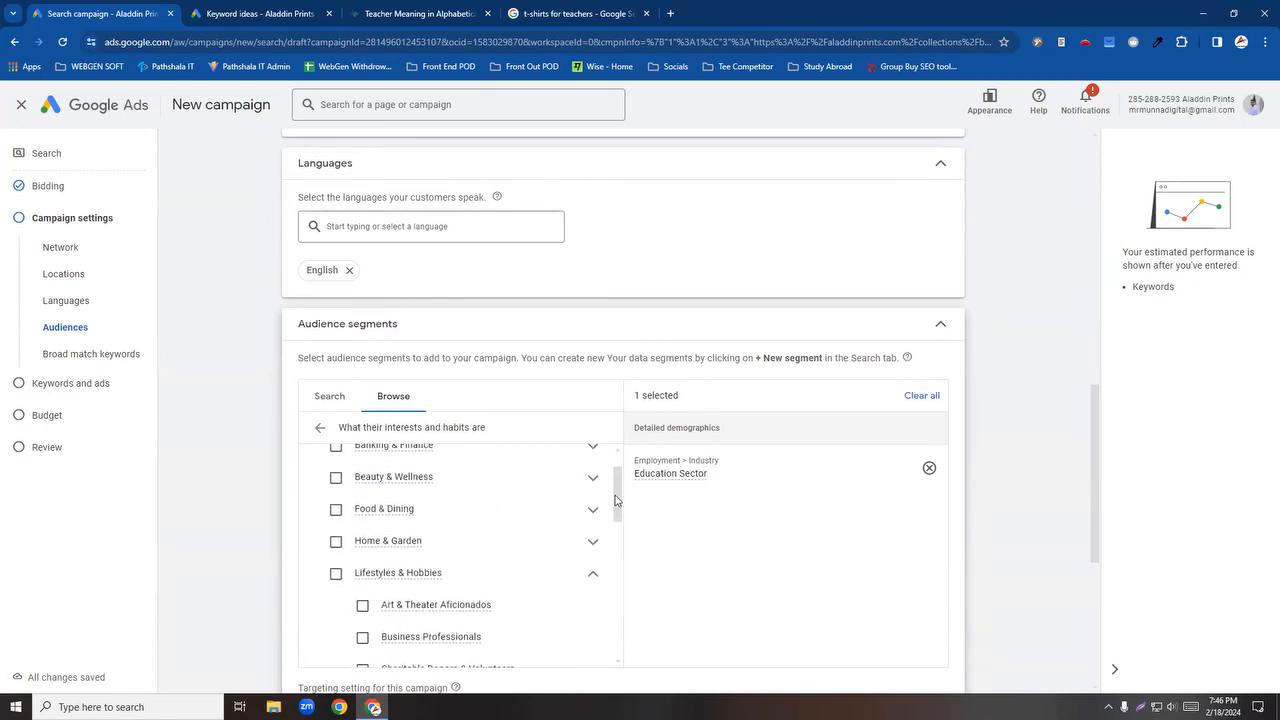
left_click(593, 510)
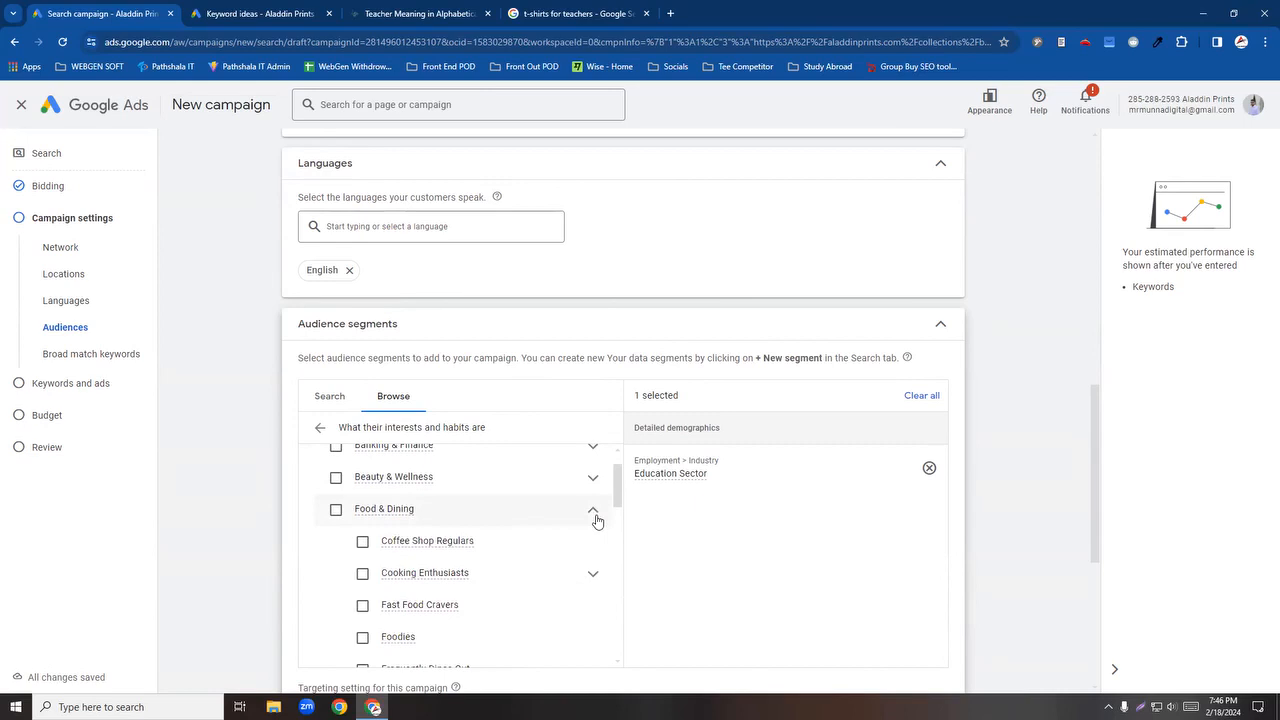
left_click_drag(618, 498, 617, 488)
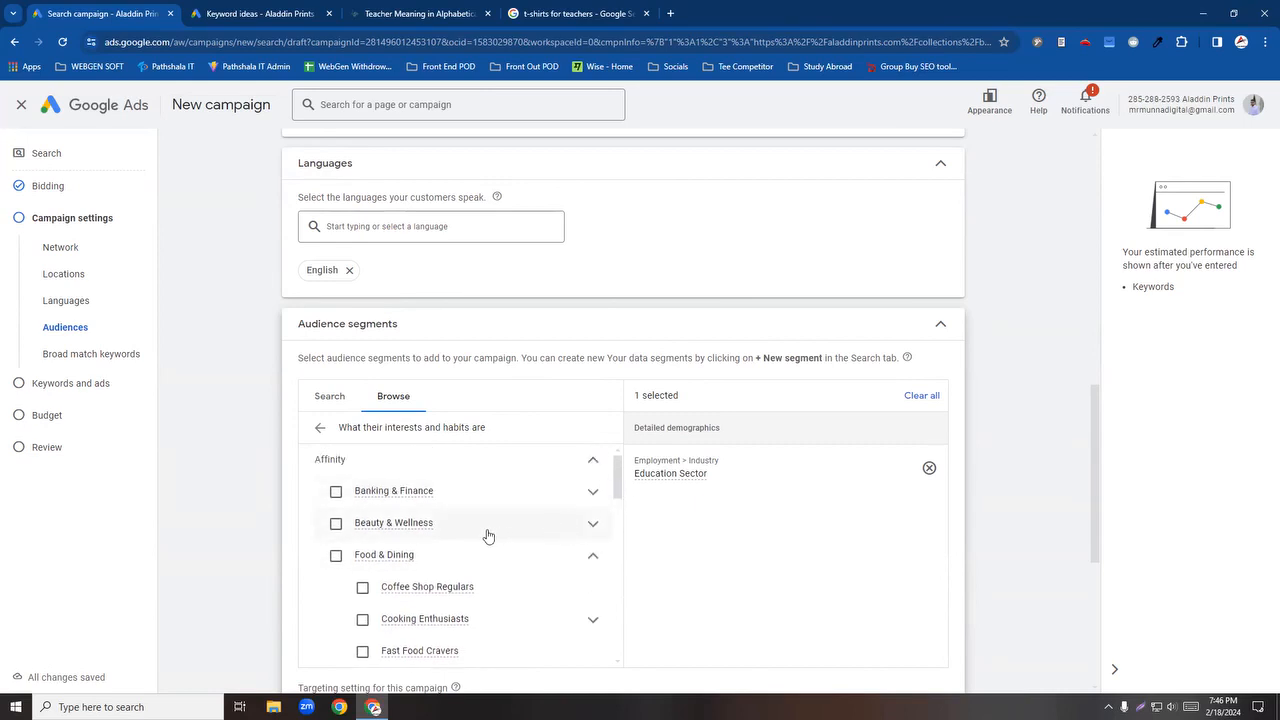
left_click(593, 460)
scroll(458, 551, "up", 1)
left_click(319, 542)
scroll(437, 494, "down", 1)
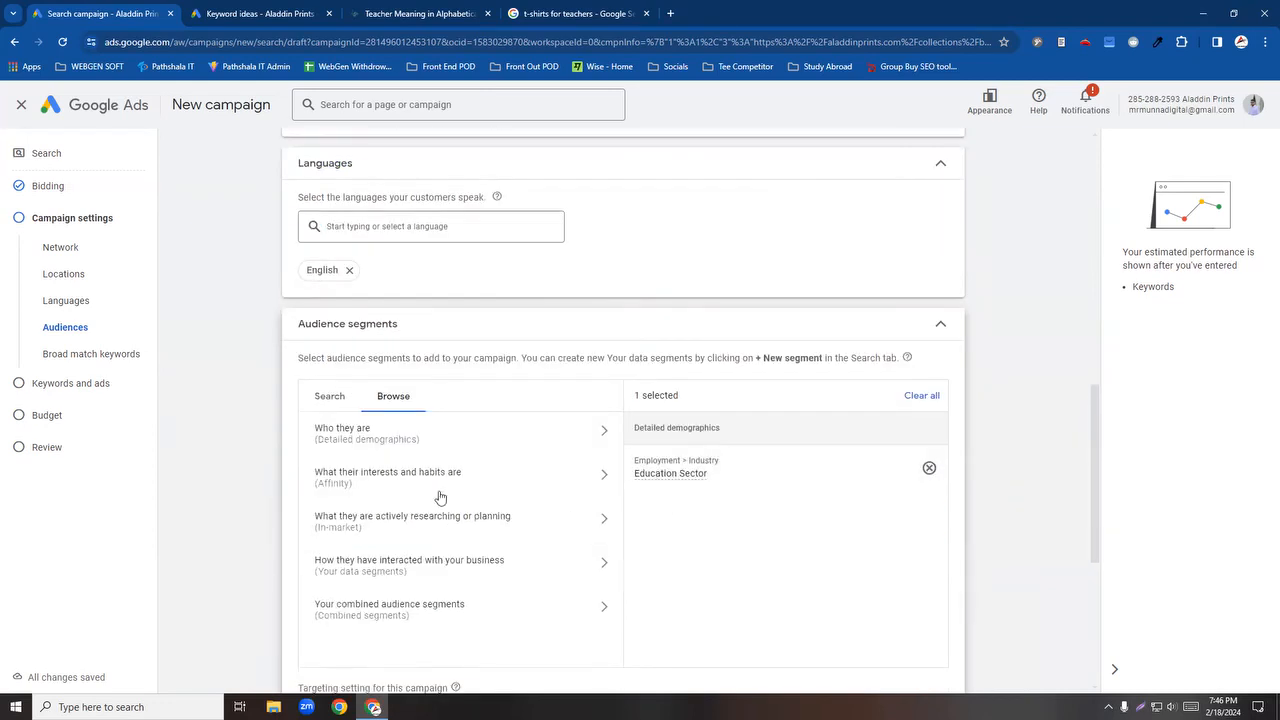
Step: Browse the detailed demographics and examine the Industry segments under Employment
left_click(604, 440)
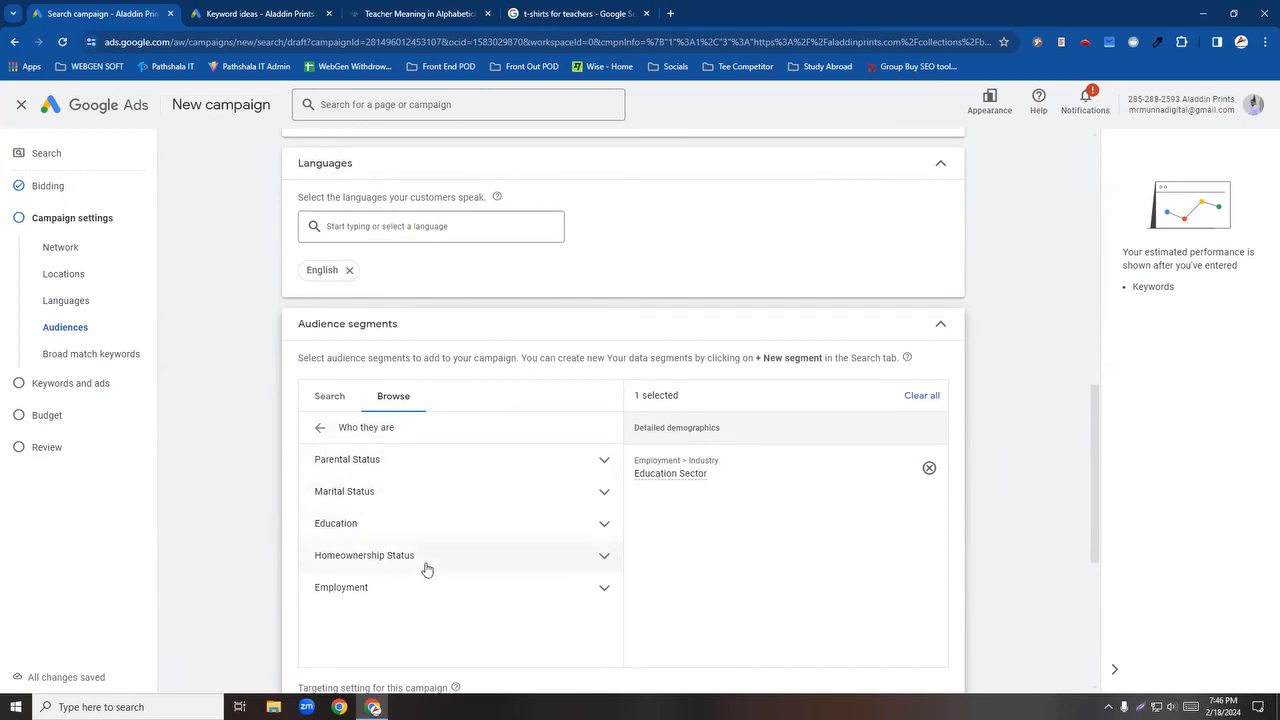
left_click(603, 588)
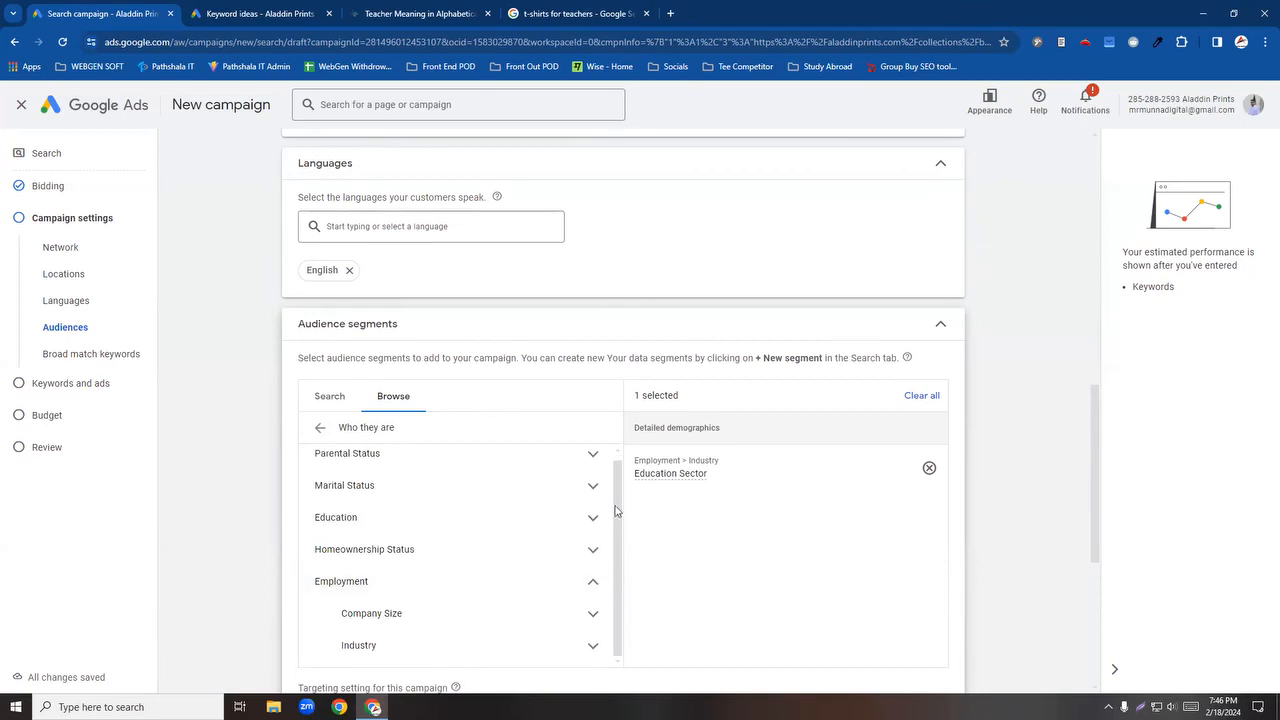
scroll(588, 578, "down", 2)
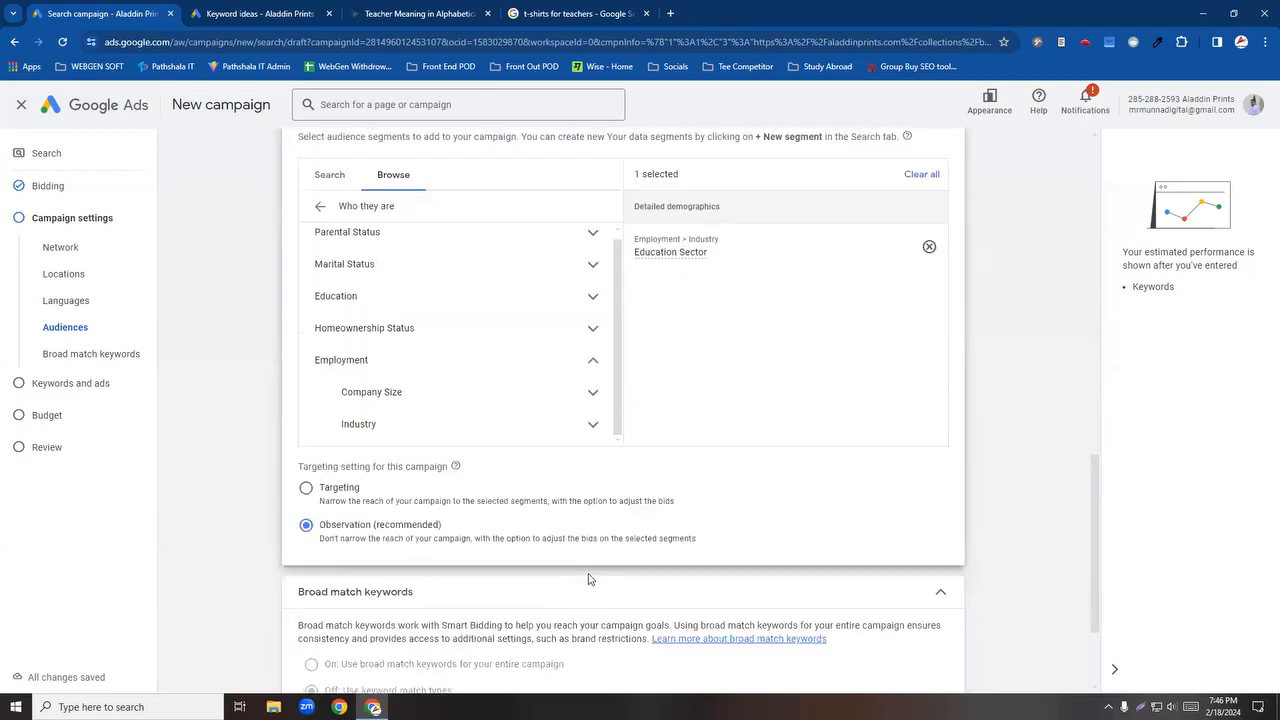
left_click(592, 431)
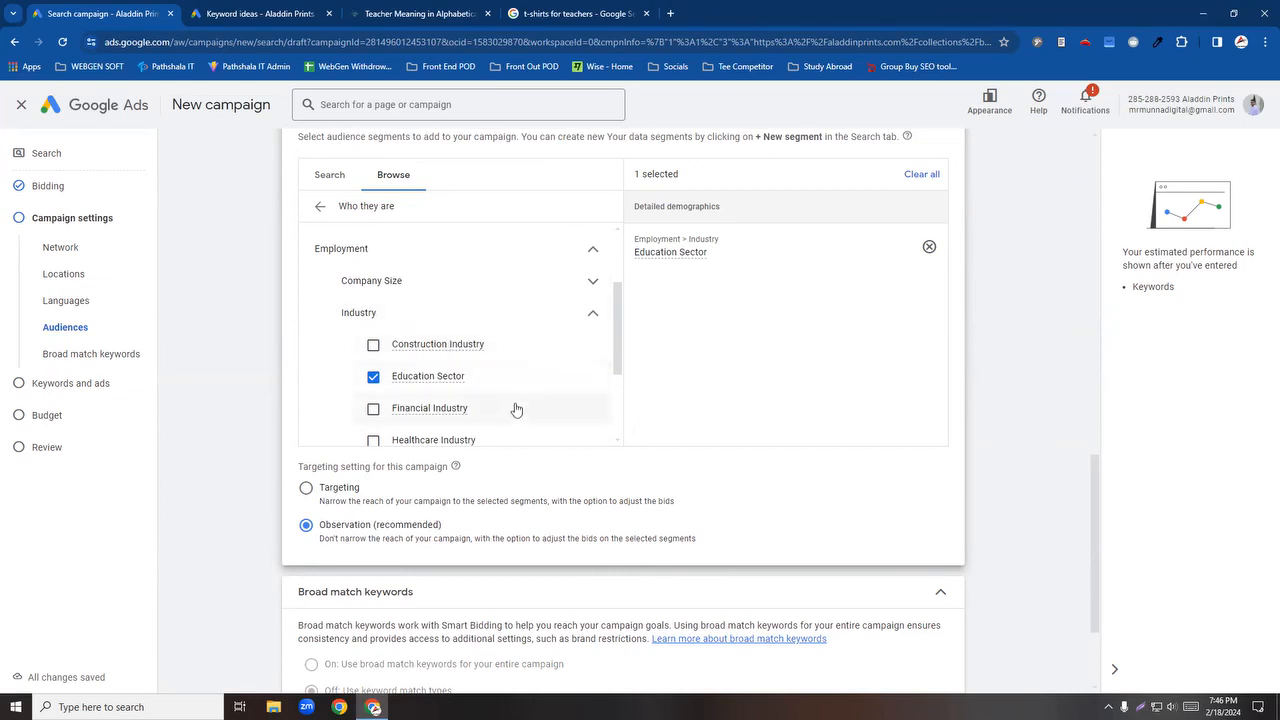
scroll(510, 405, "down", 2)
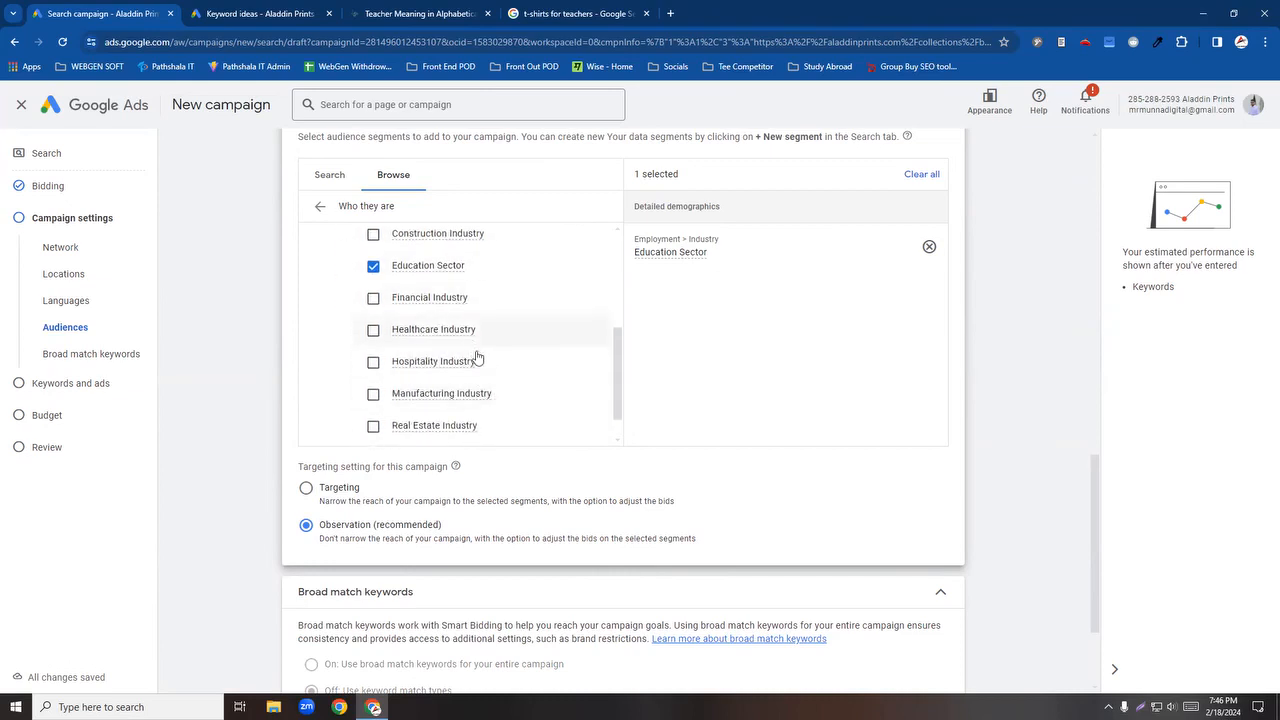
scroll(480, 370, "down", 1)
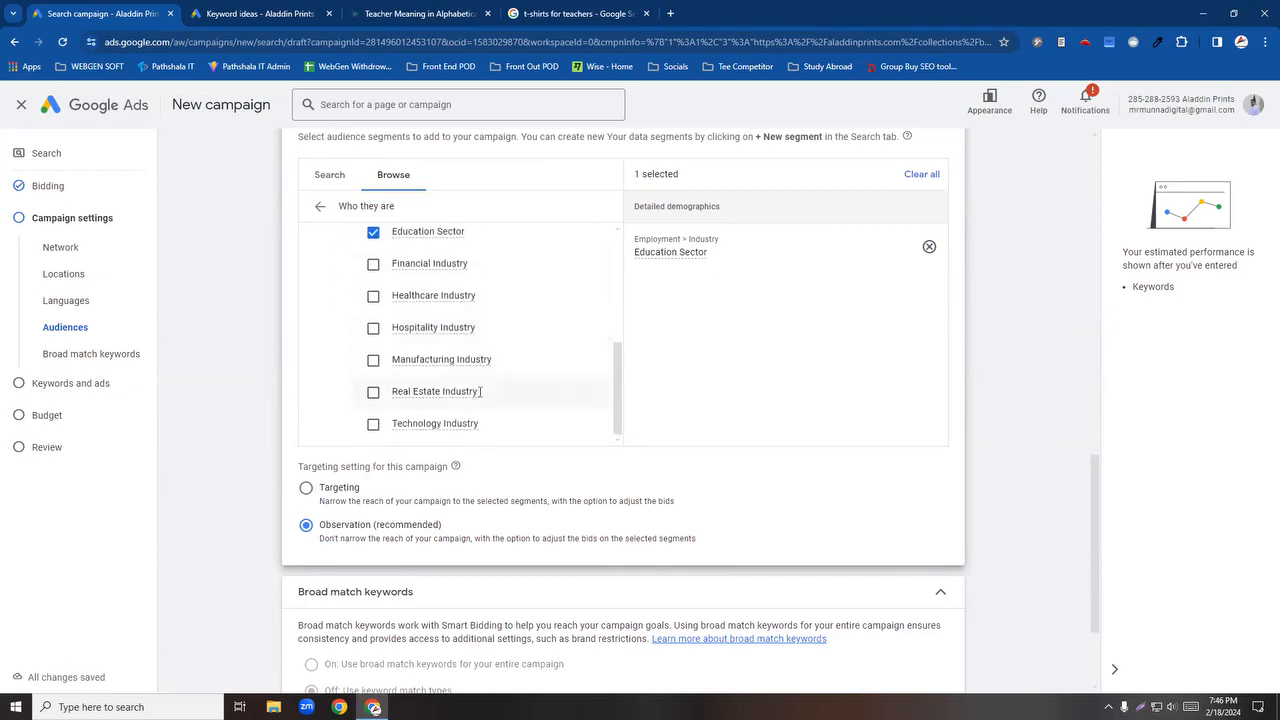
scroll(480, 391, "down", 1)
Step: Check the Company Size segments under Employment and collapse that group again
scroll(549, 314, "up", 5)
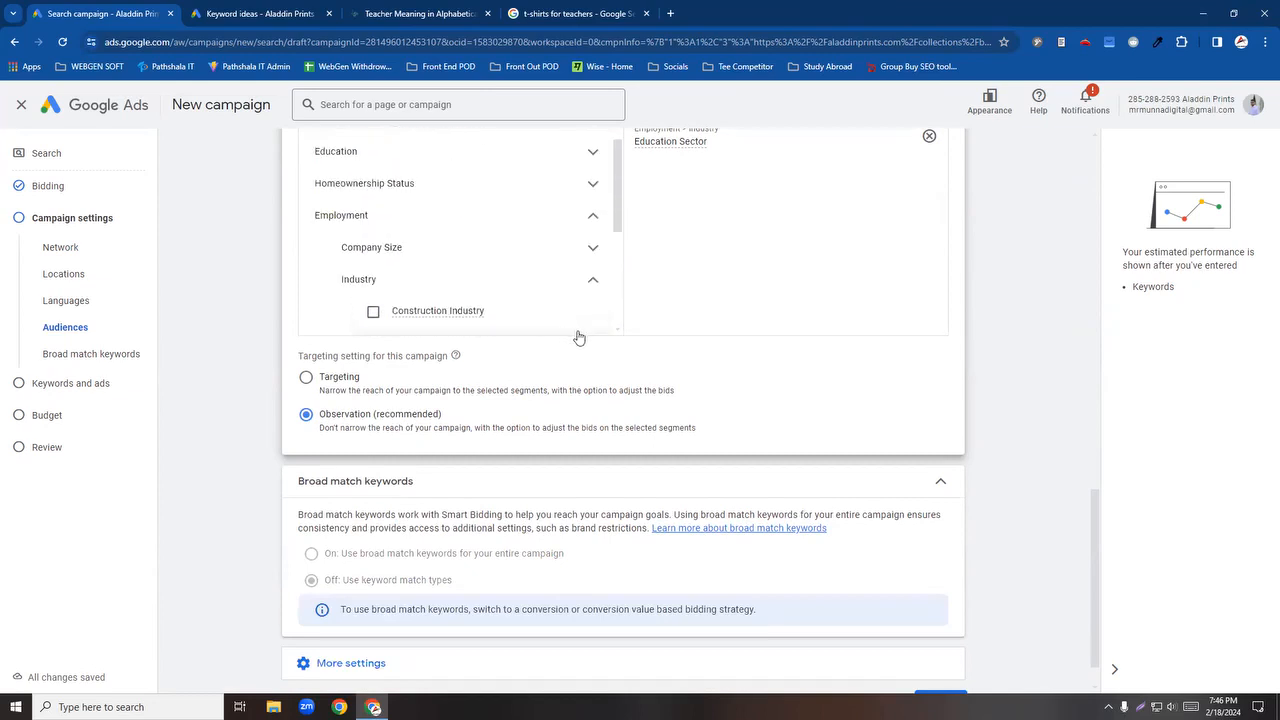
left_click(592, 250)
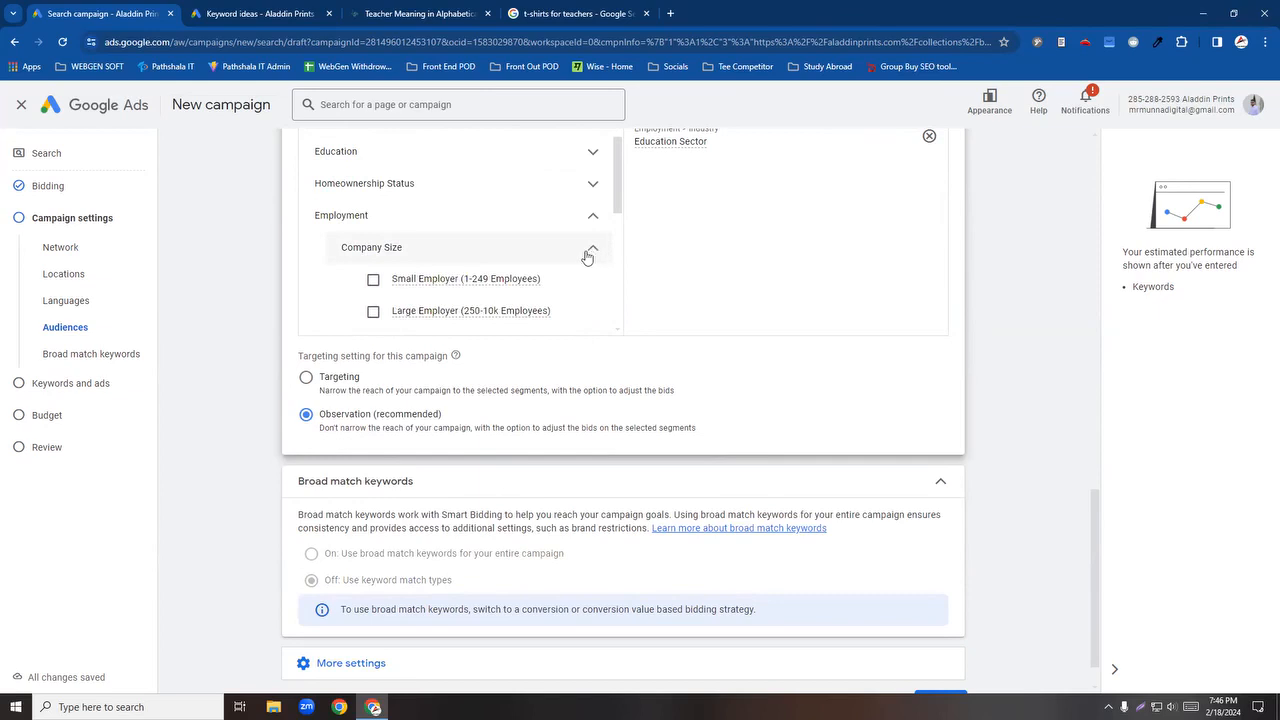
scroll(563, 258, "down", 2)
scroll(405, 230, "up", 2)
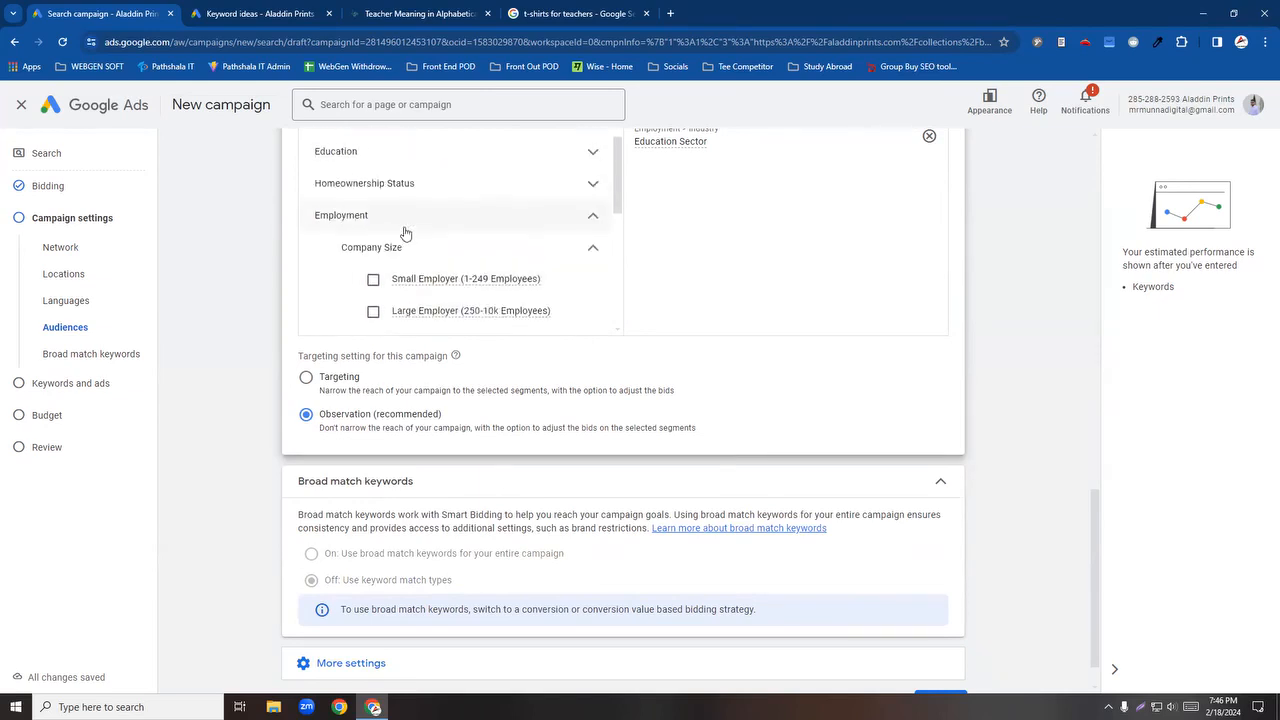
left_click(593, 251)
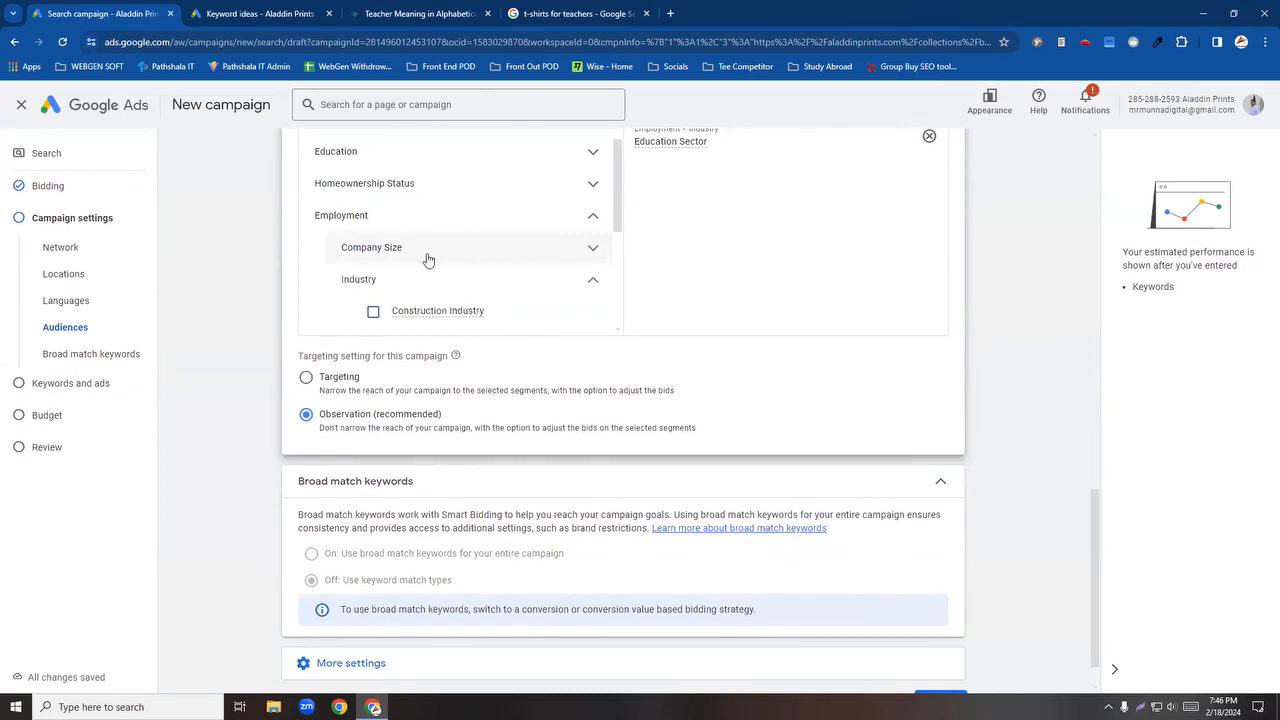
Step: Add Bachelor's Degree from Education's Highest Level of Educational Attainment segments, trying High School Graduate and leaving it deselected
scroll(427, 260, "up", 1)
left_click(591, 193)
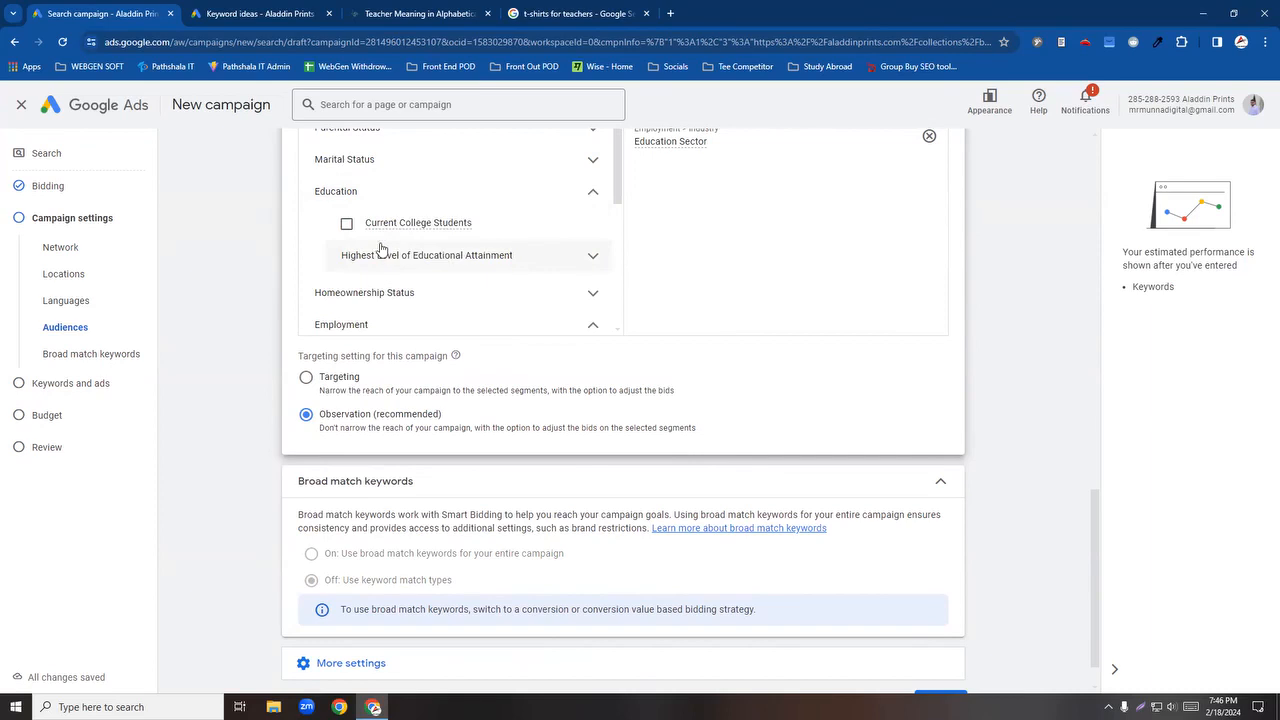
scroll(434, 240, "down", 3)
scroll(430, 249, "up", 3)
left_click(591, 256)
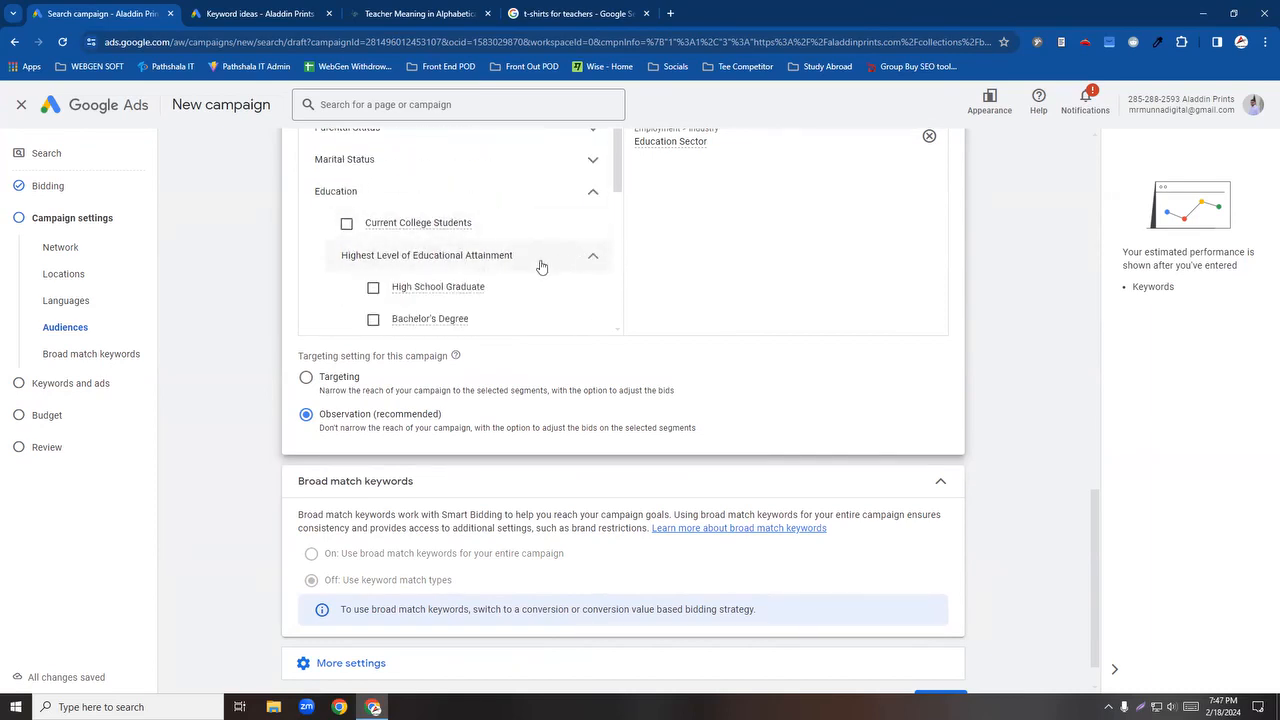
scroll(520, 268, "down", 1)
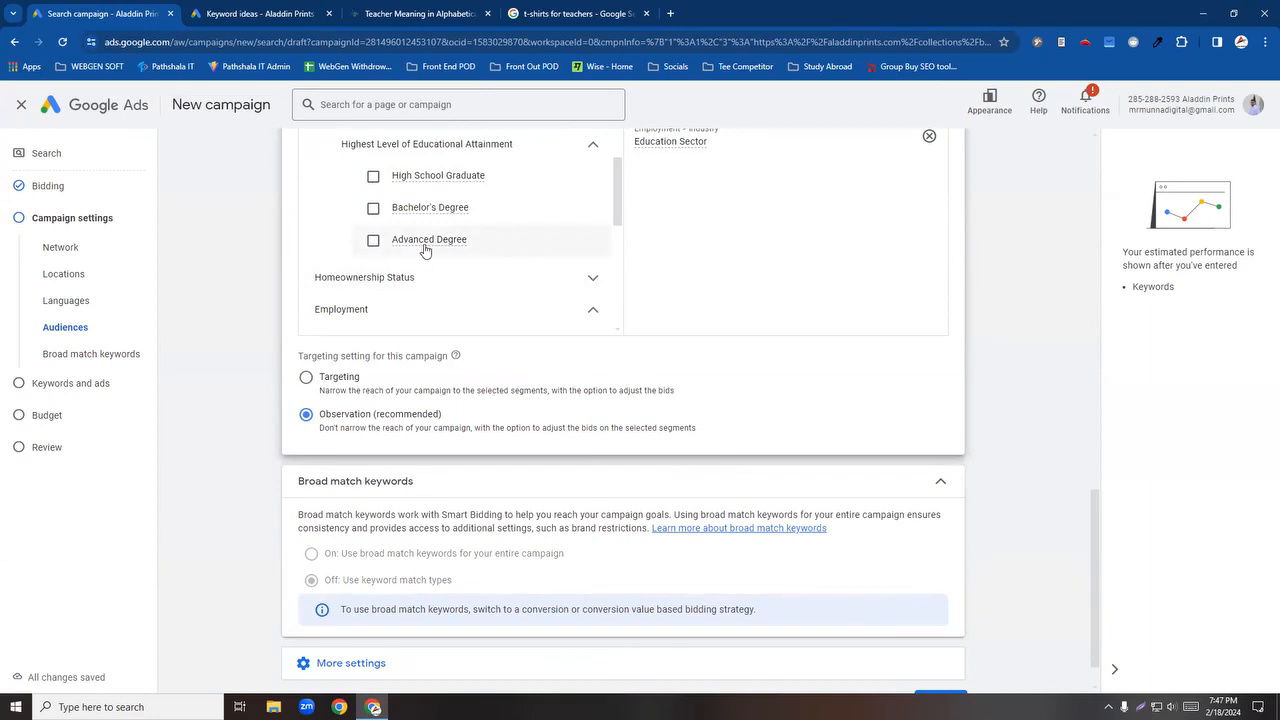
left_click(373, 208)
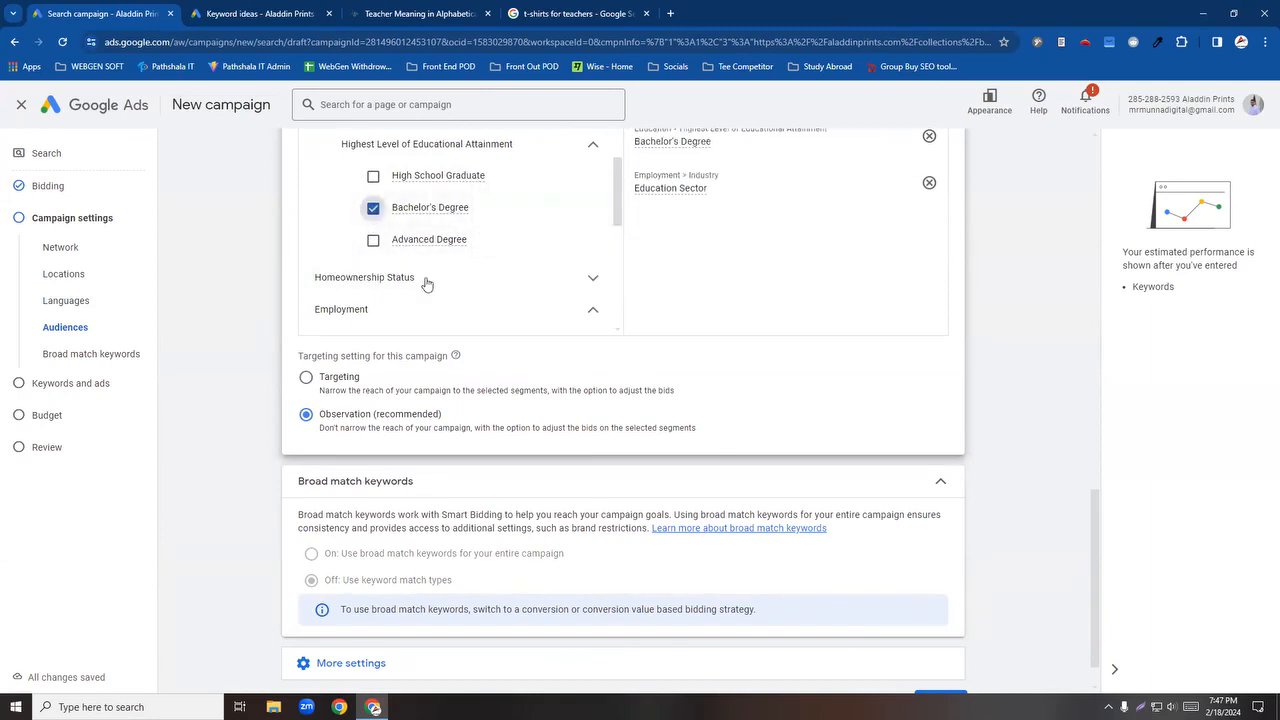
left_click(372, 177)
left_click(372, 177)
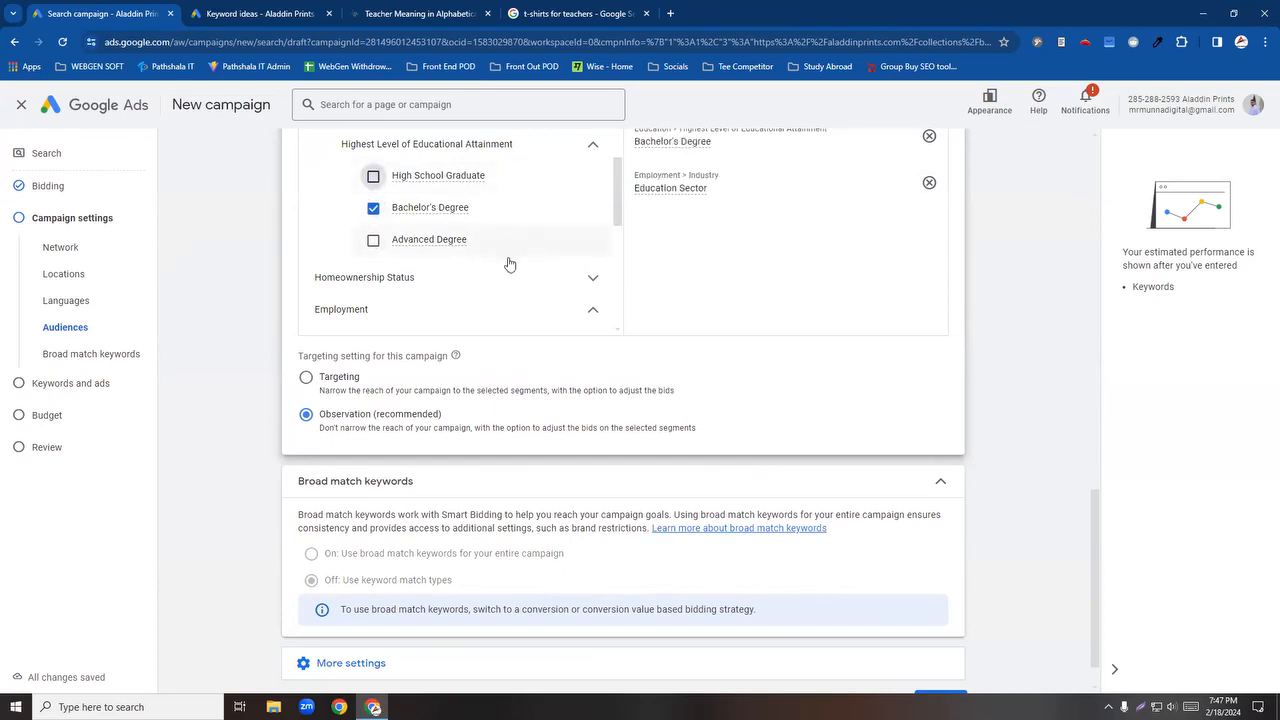
scroll(508, 264, "up", 1)
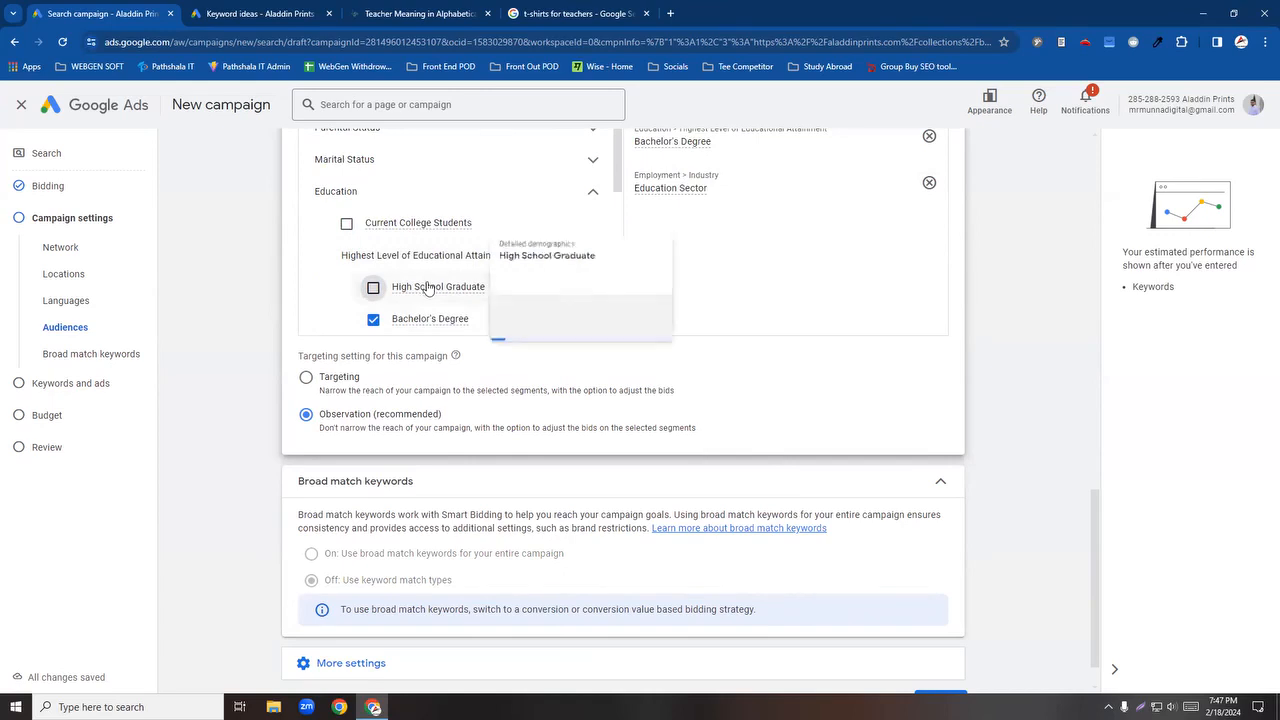
scroll(390, 288, "up", 1)
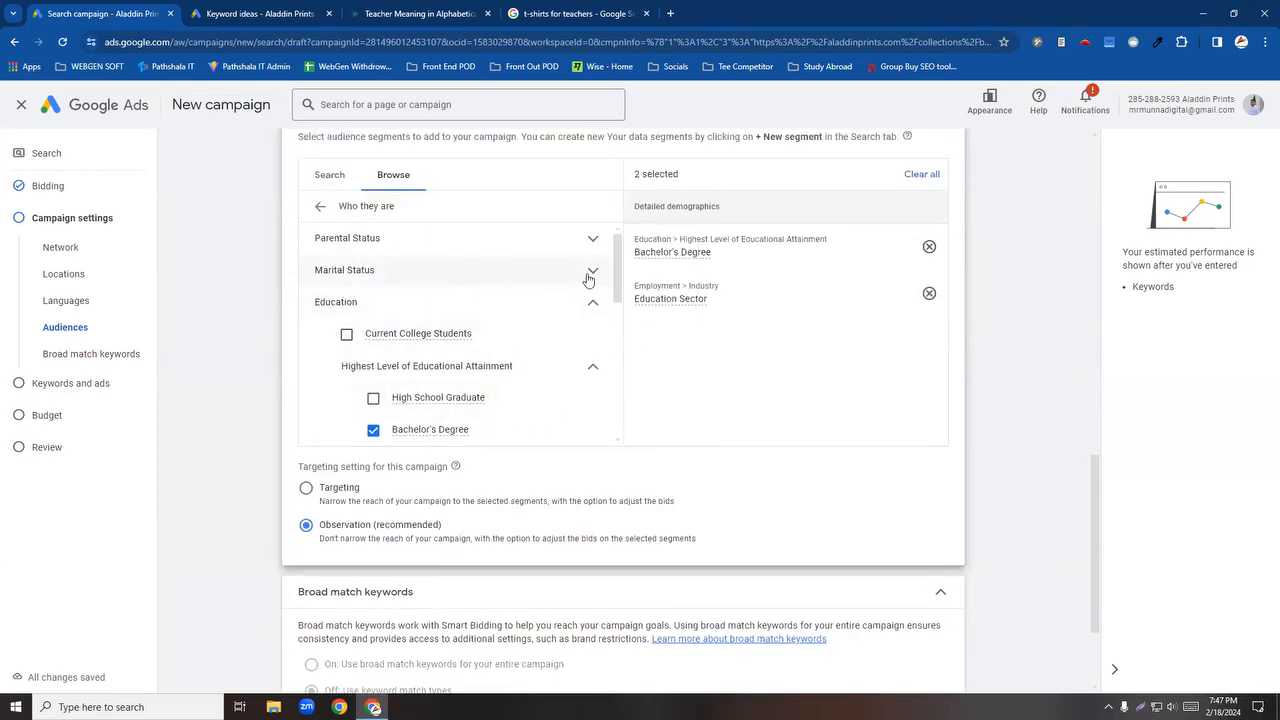
Step: Search the audience segments for "educator" and add the Education in-market segment to the campaign
left_click(320, 206)
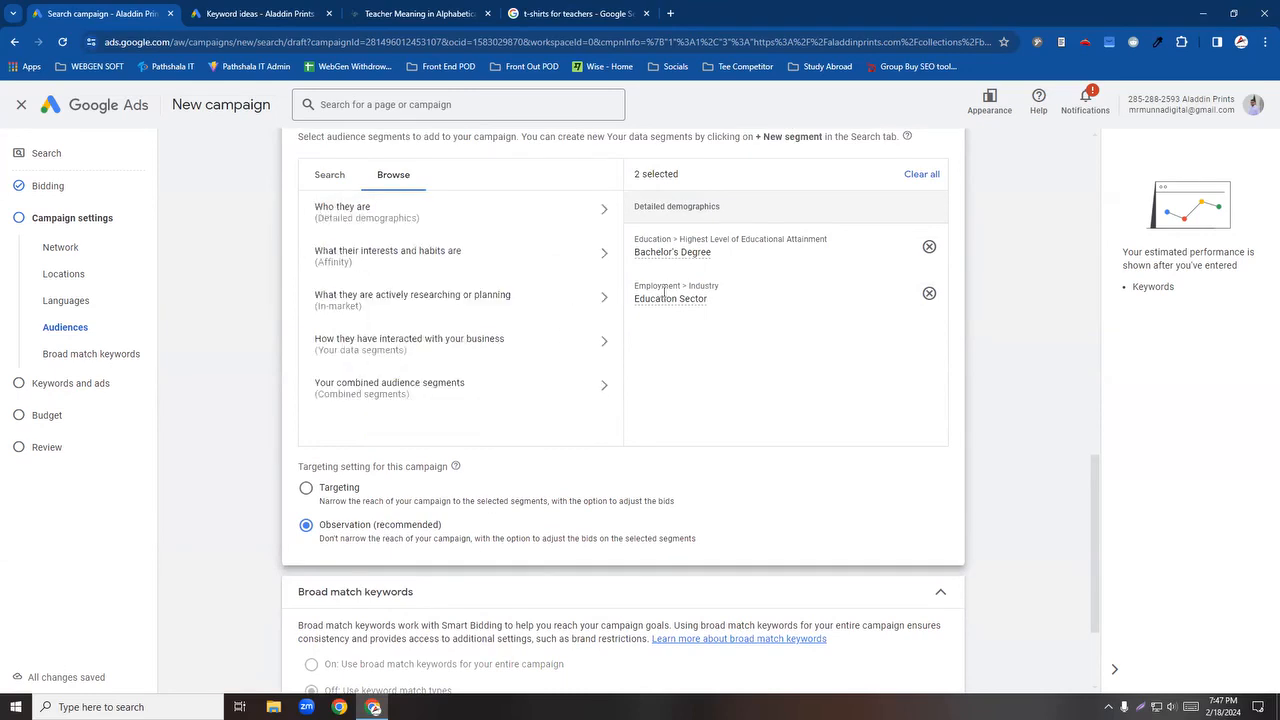
scroll(489, 349, "up", 1)
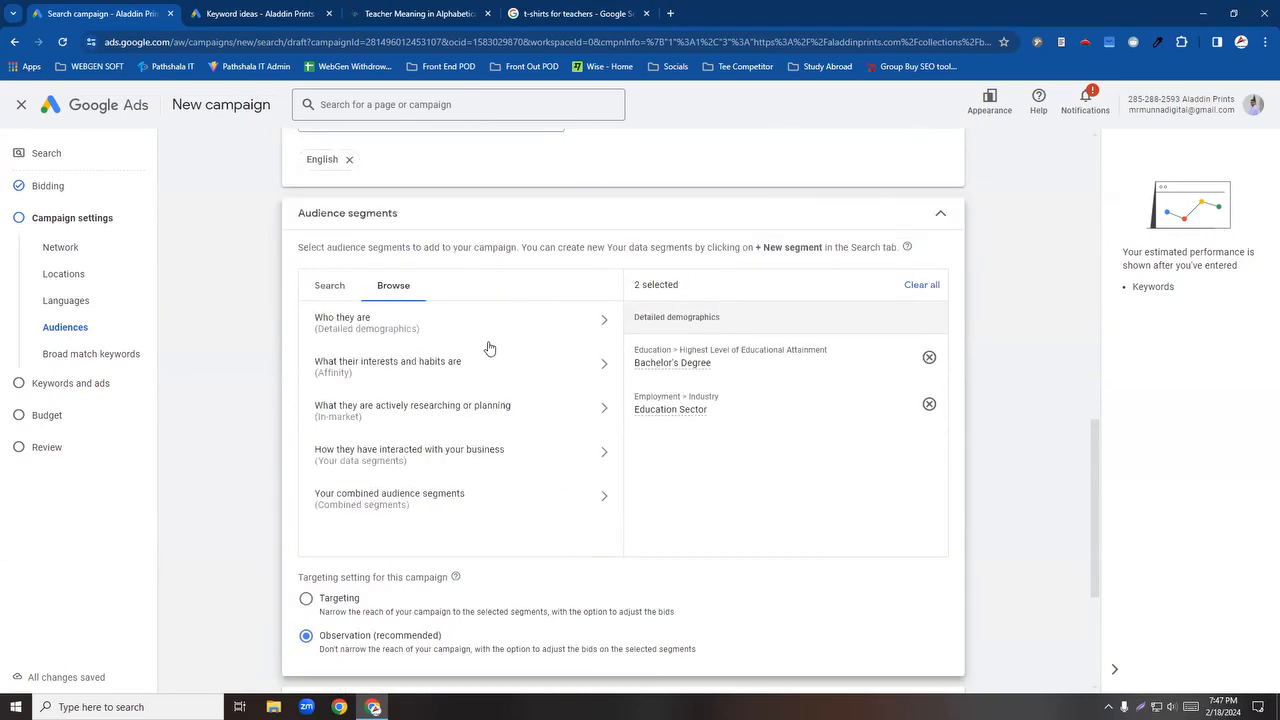
left_click(324, 286)
left_click(374, 317)
type("educator")
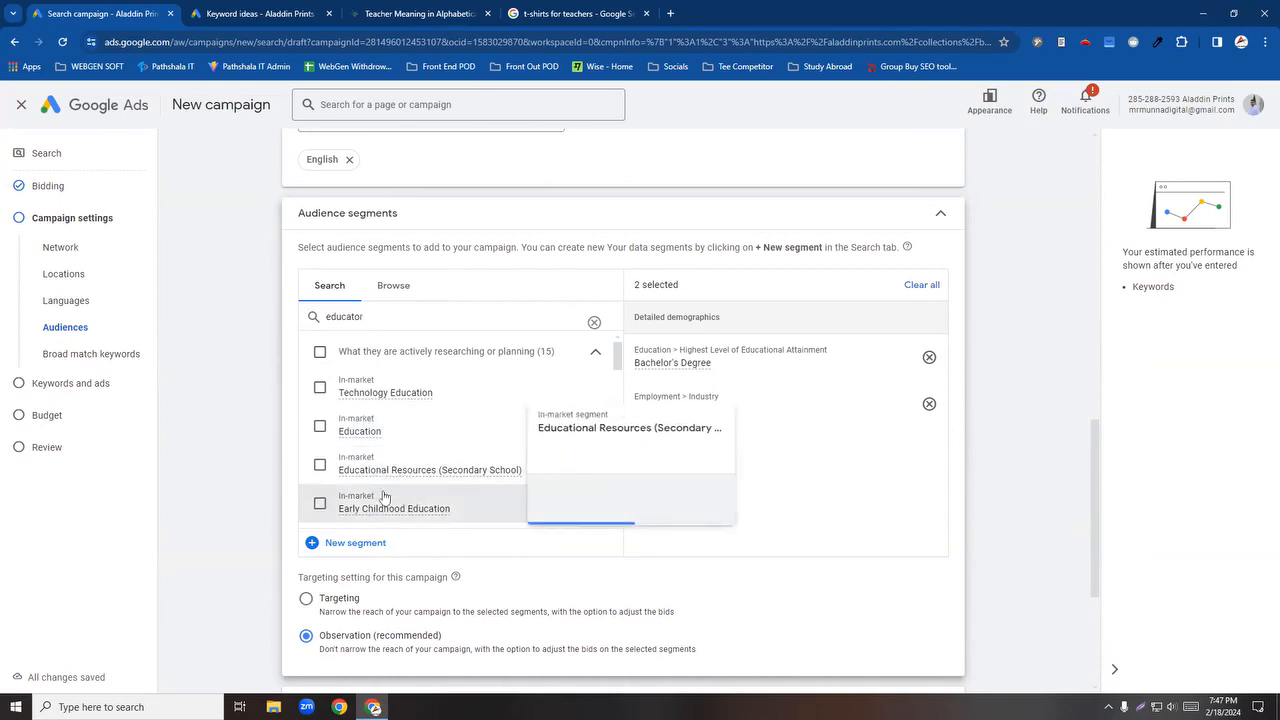
left_click(320, 428)
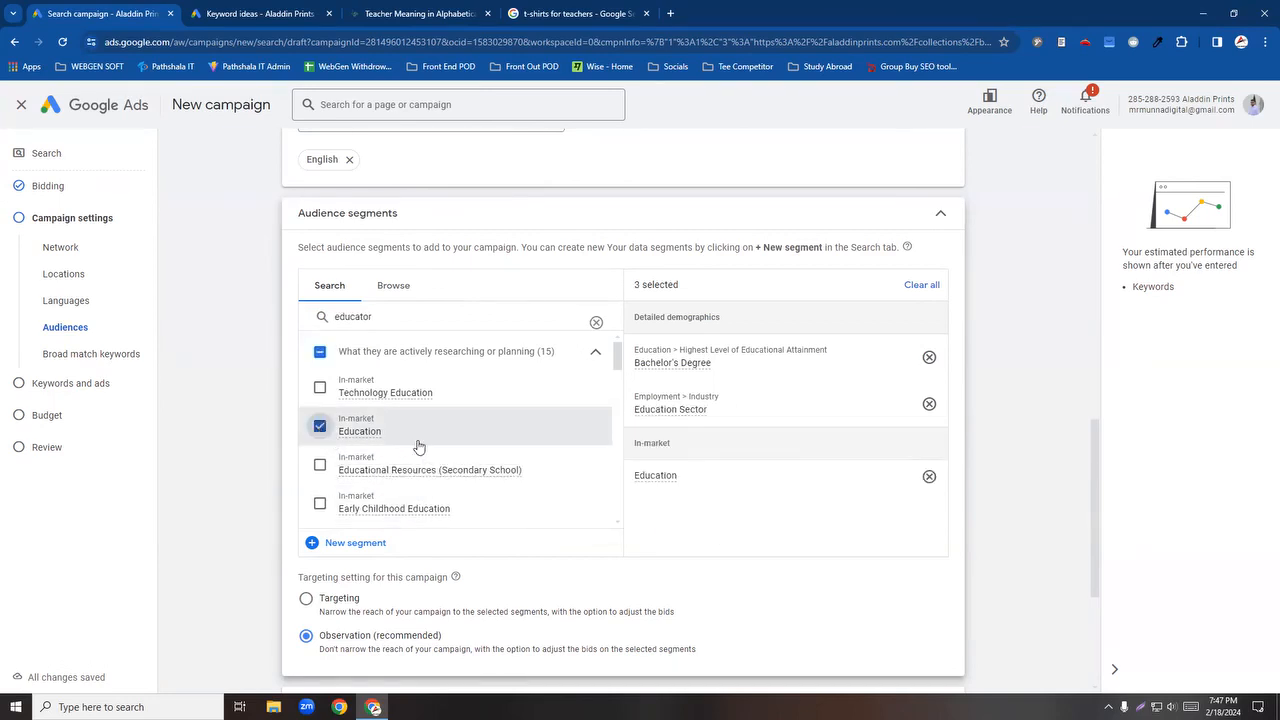
Step: Review the remaining in-market and detailed demographics segments in the "educator" search results
scroll(483, 486, "down", 3)
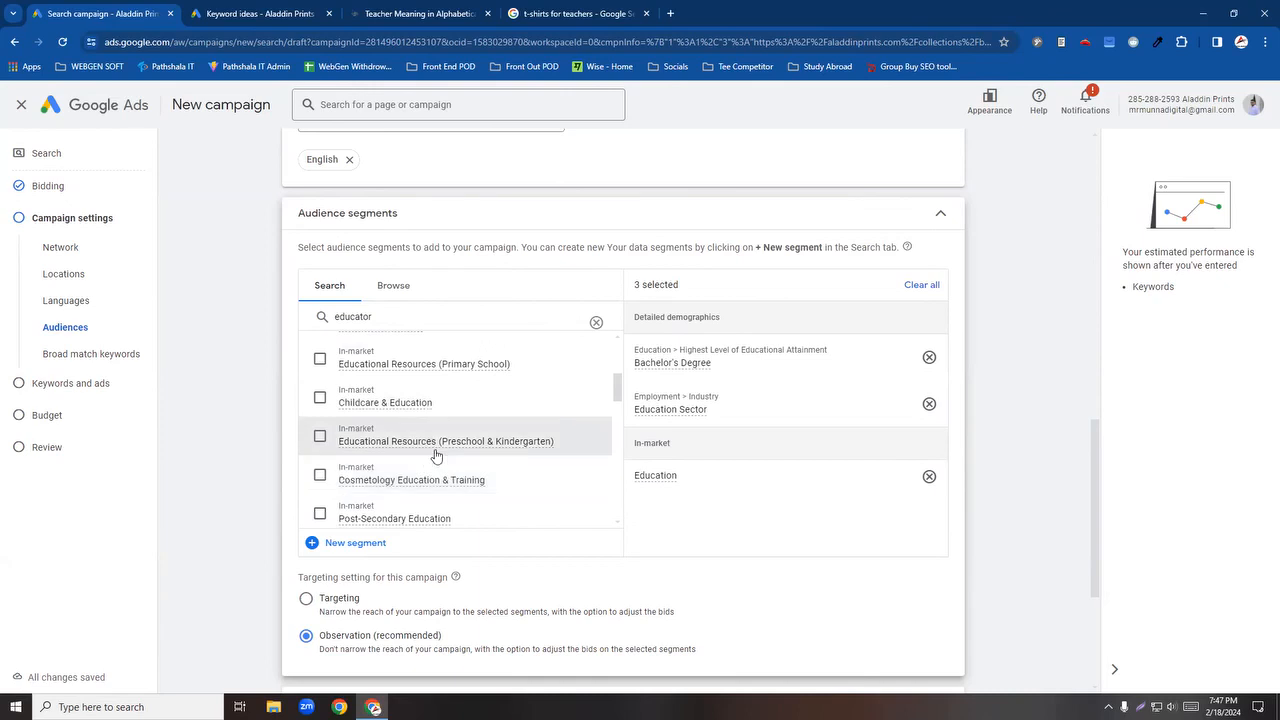
scroll(450, 485, "down", 2)
scroll(449, 489, "down", 2)
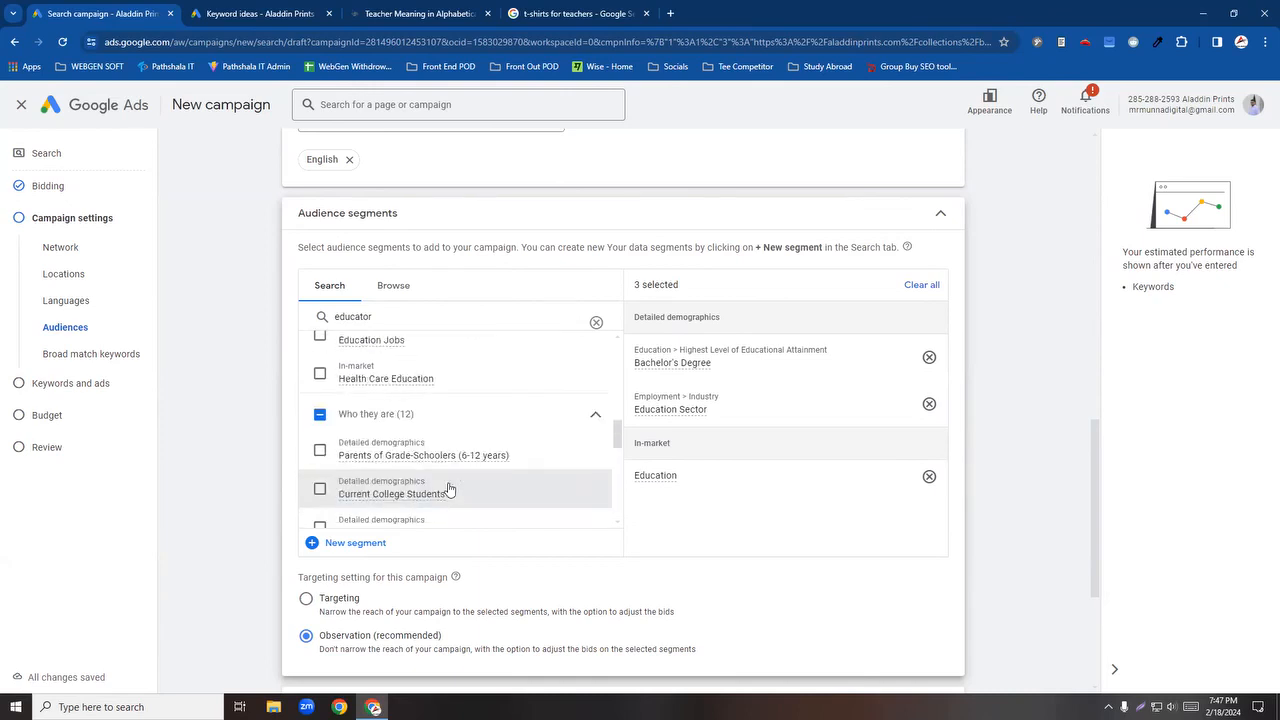
scroll(449, 488, "down", 5)
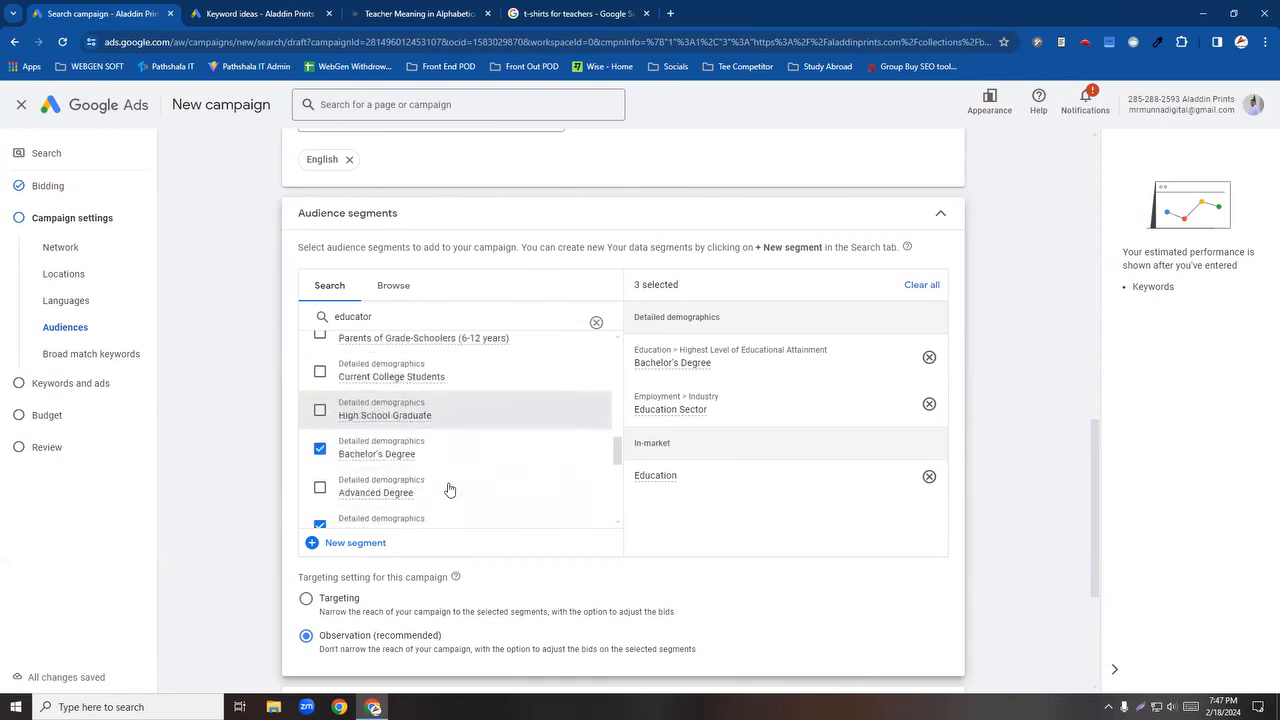
Step: Search the audience segments for "Trainer", look through the suggested segments and clear the search
left_click(596, 322)
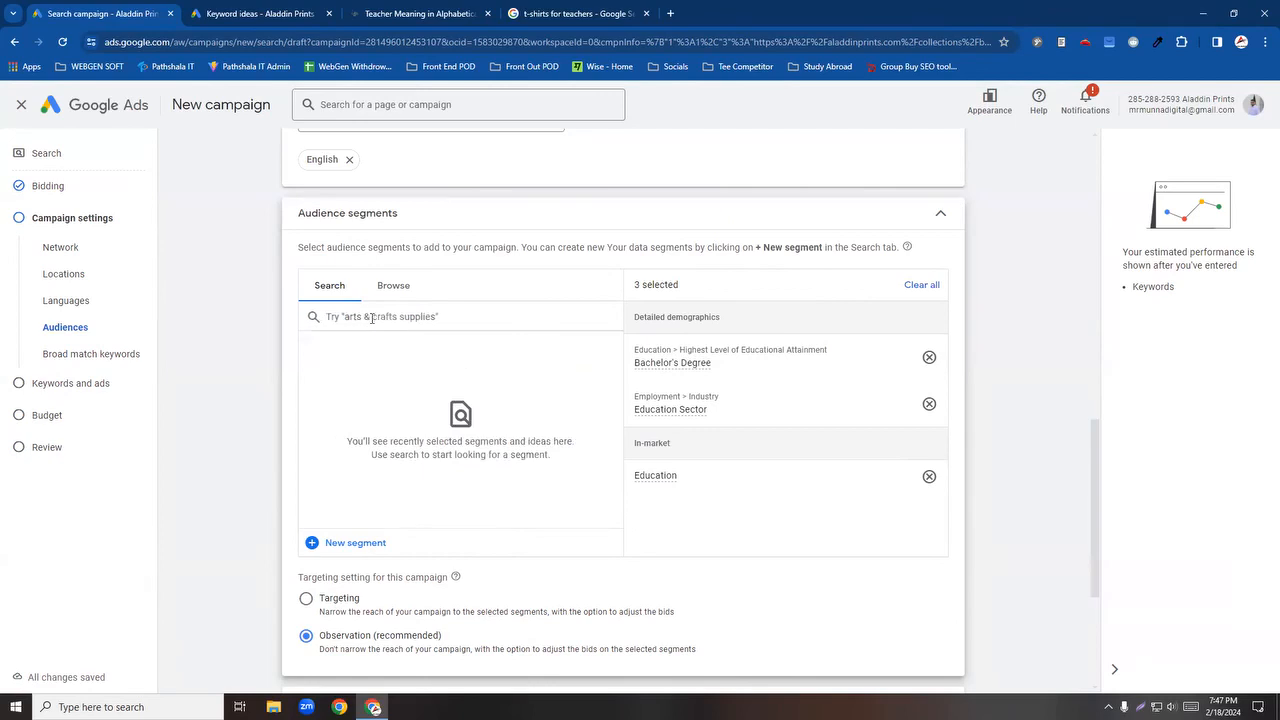
type("Trainer")
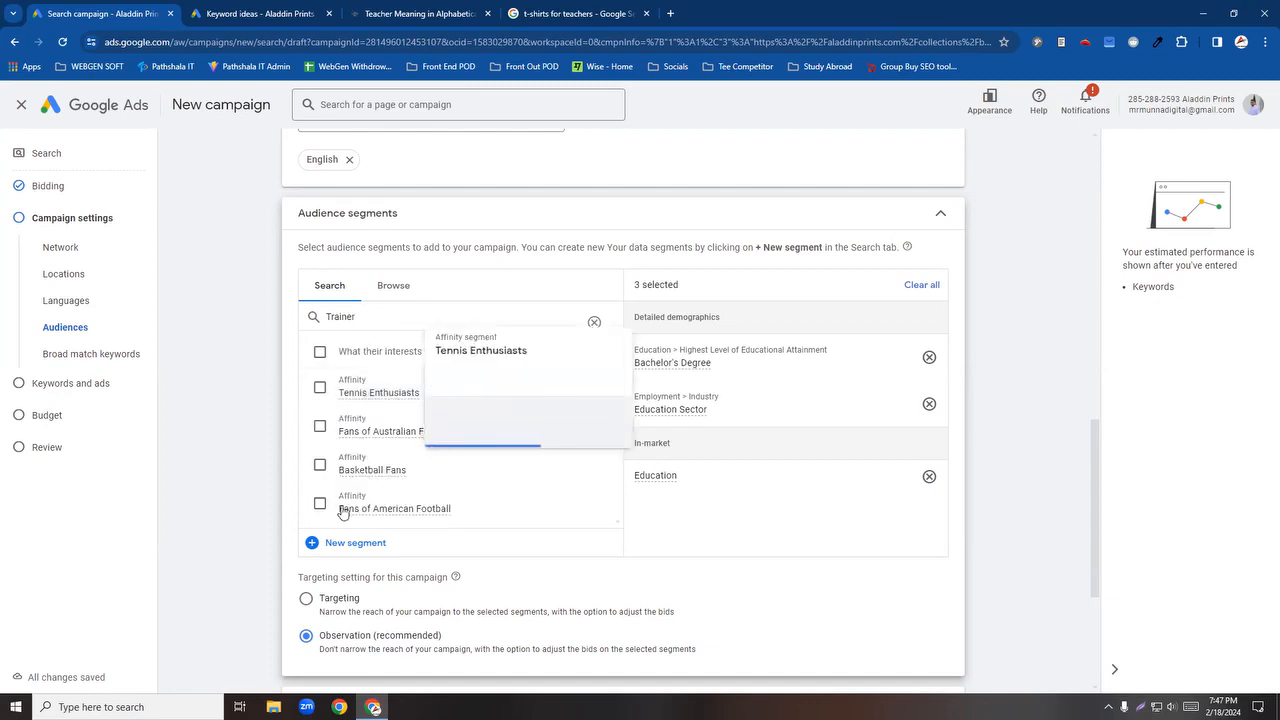
scroll(343, 472, "down", 3)
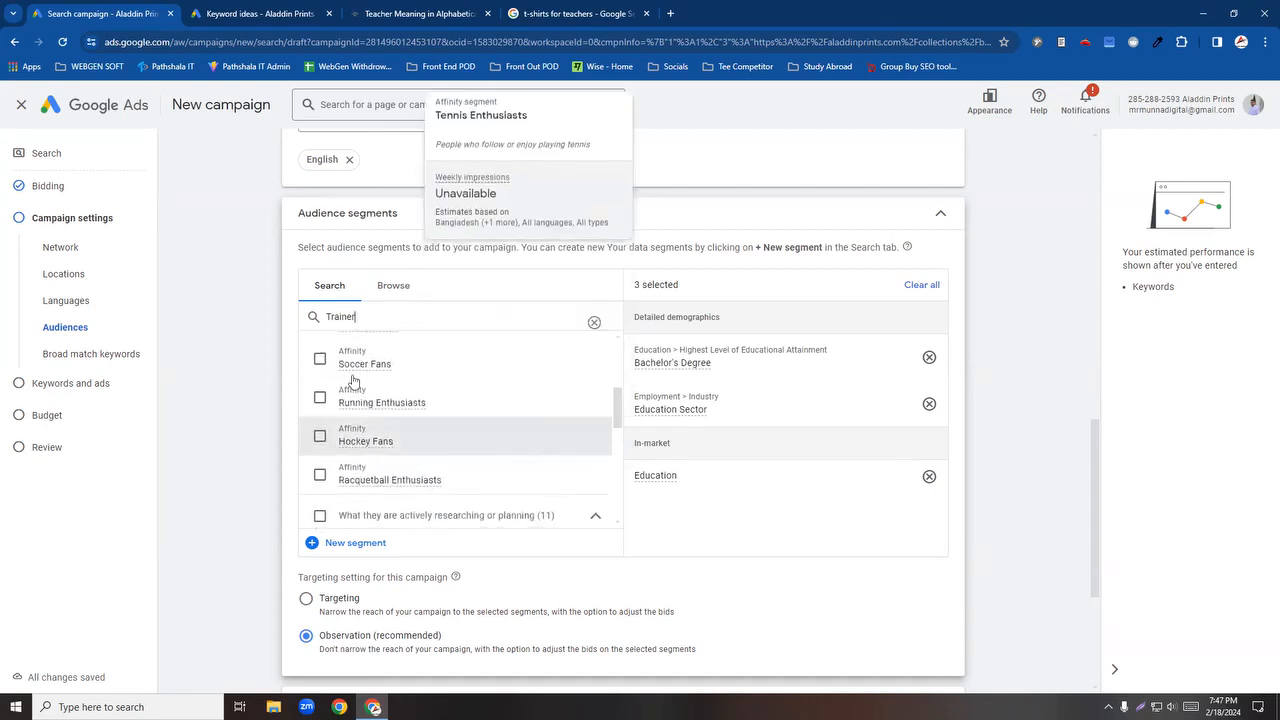
scroll(353, 381, "up", 3)
double_click(340, 317)
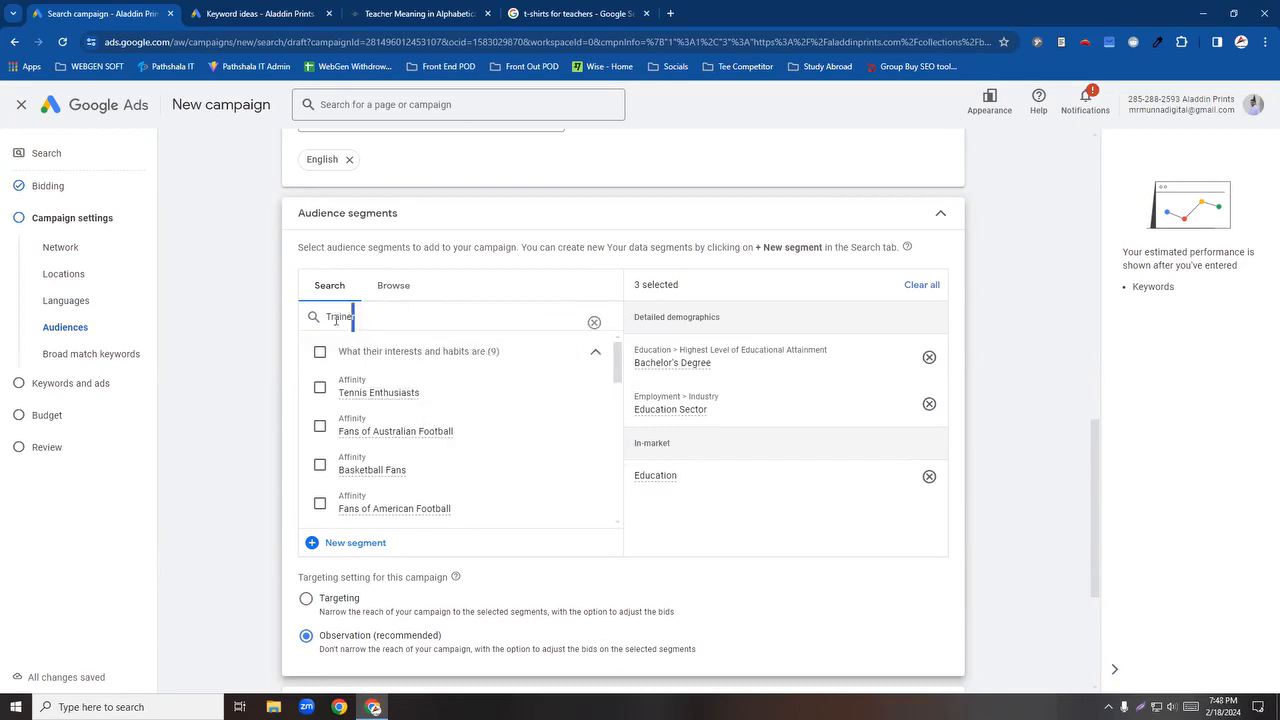
key("BackSpace")
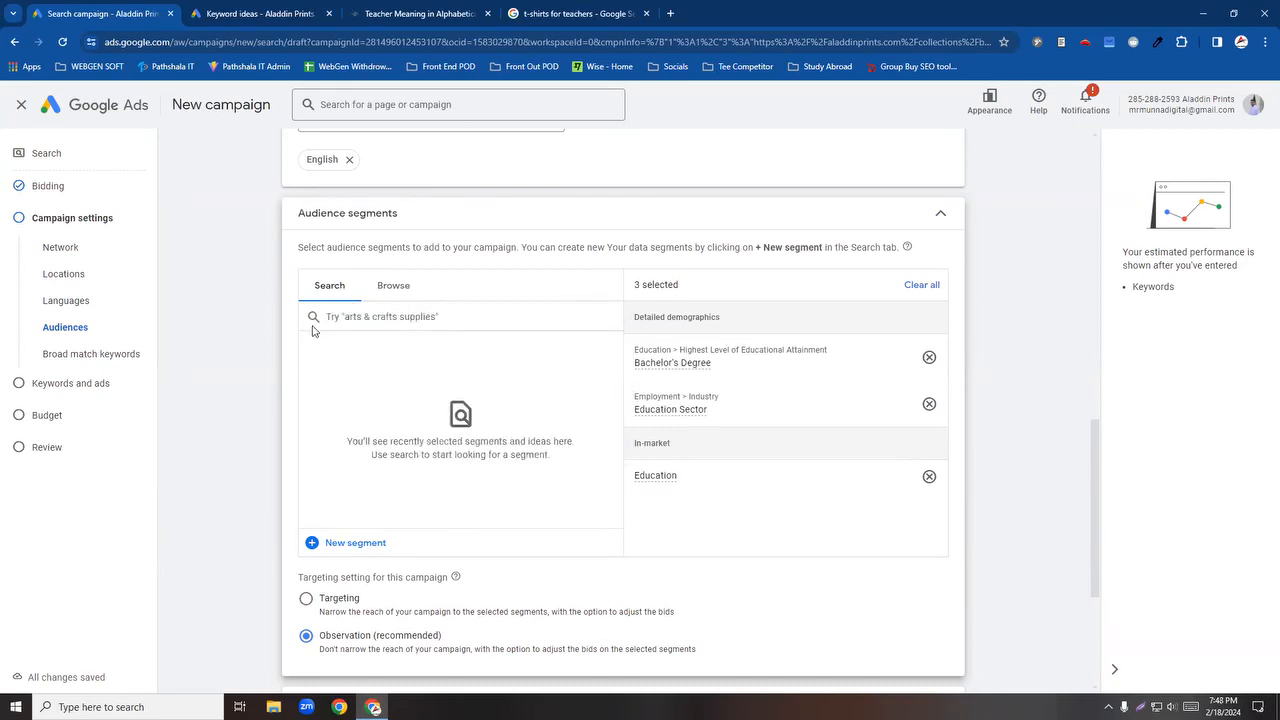
Step: Review the selected audience segments, targeting setting and broad match keywords, and expand the campaign's additional settings
scroll(555, 420, "down", 2)
scroll(557, 426, "up", 3)
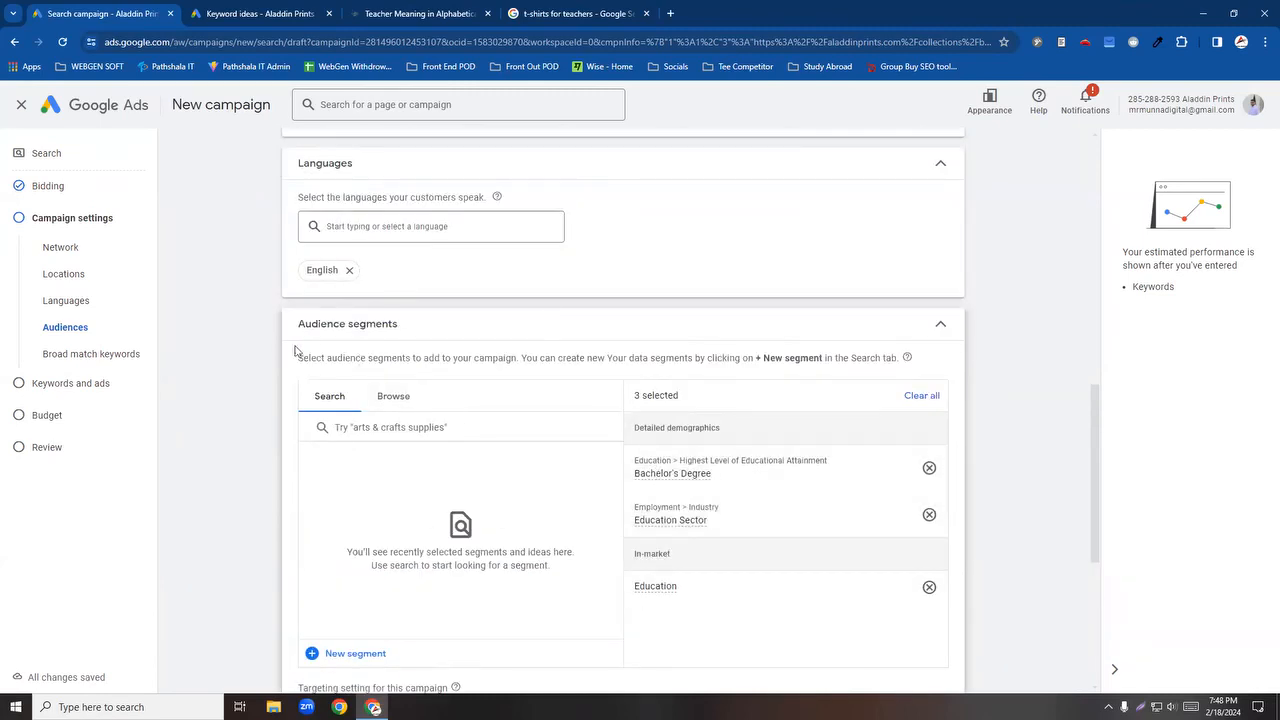
scroll(614, 486, "down", 2)
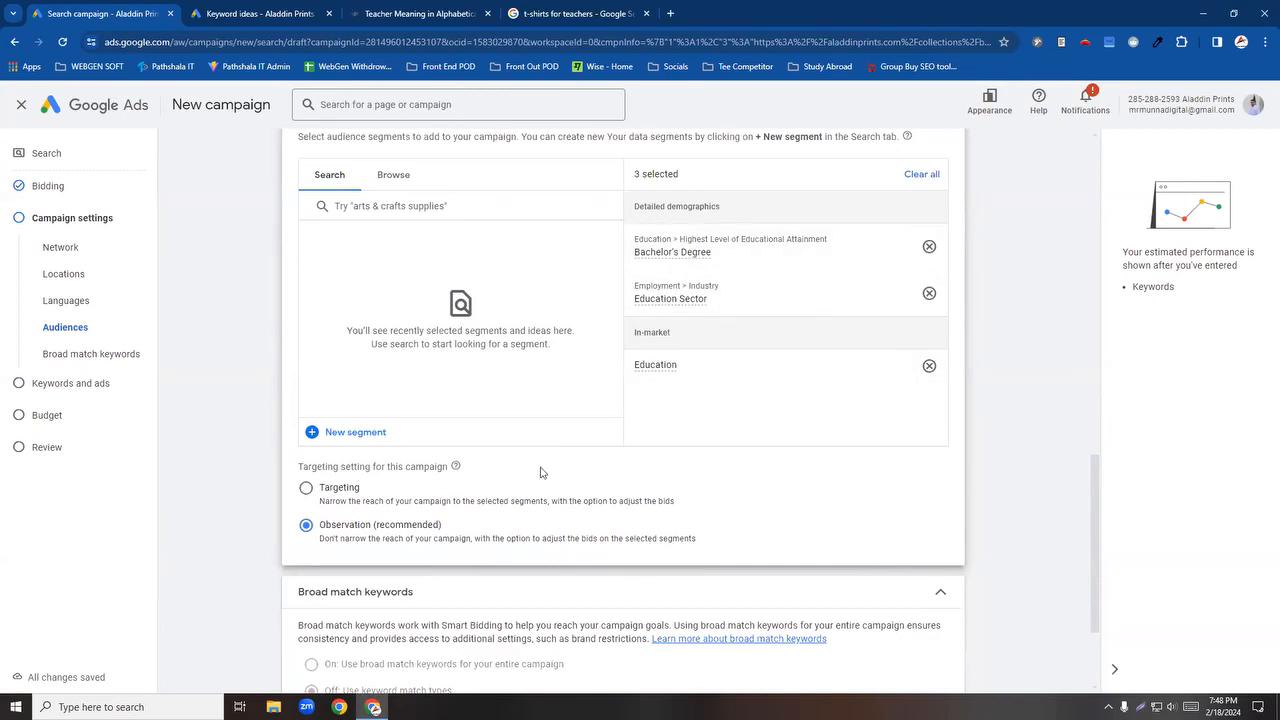
scroll(530, 480, "down", 2)
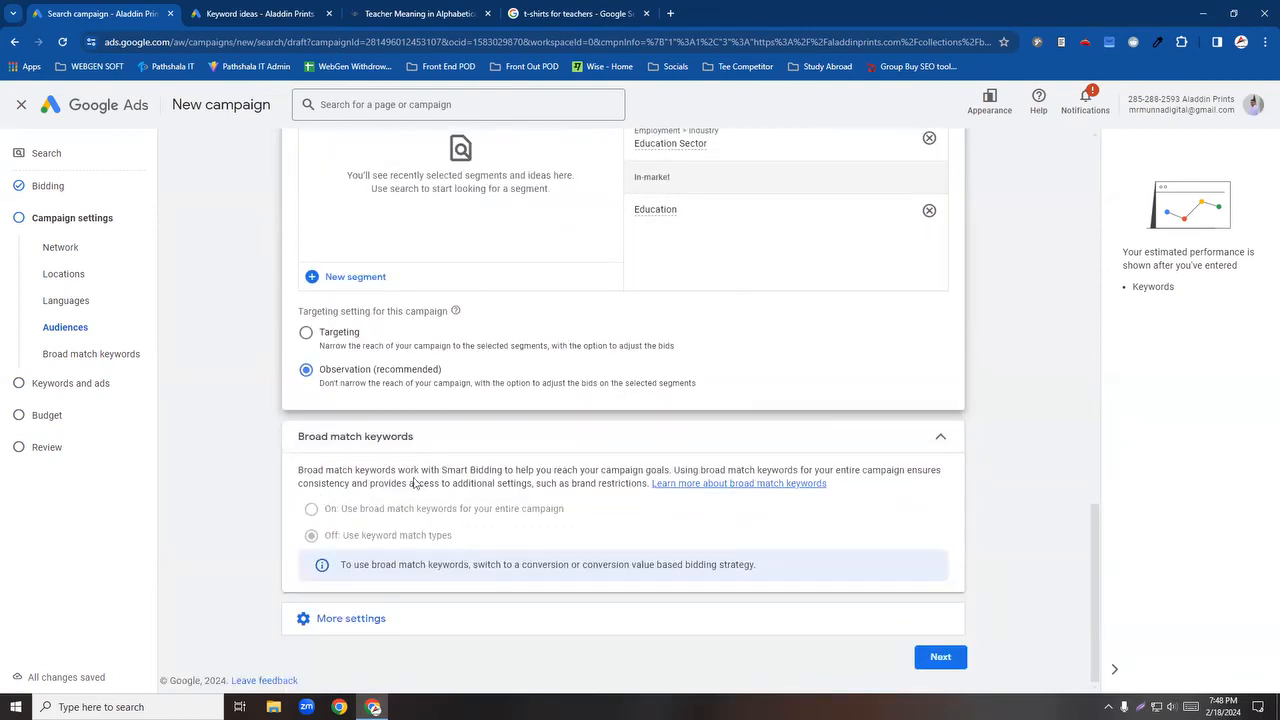
left_click(337, 620)
scroll(389, 606, "down", 1)
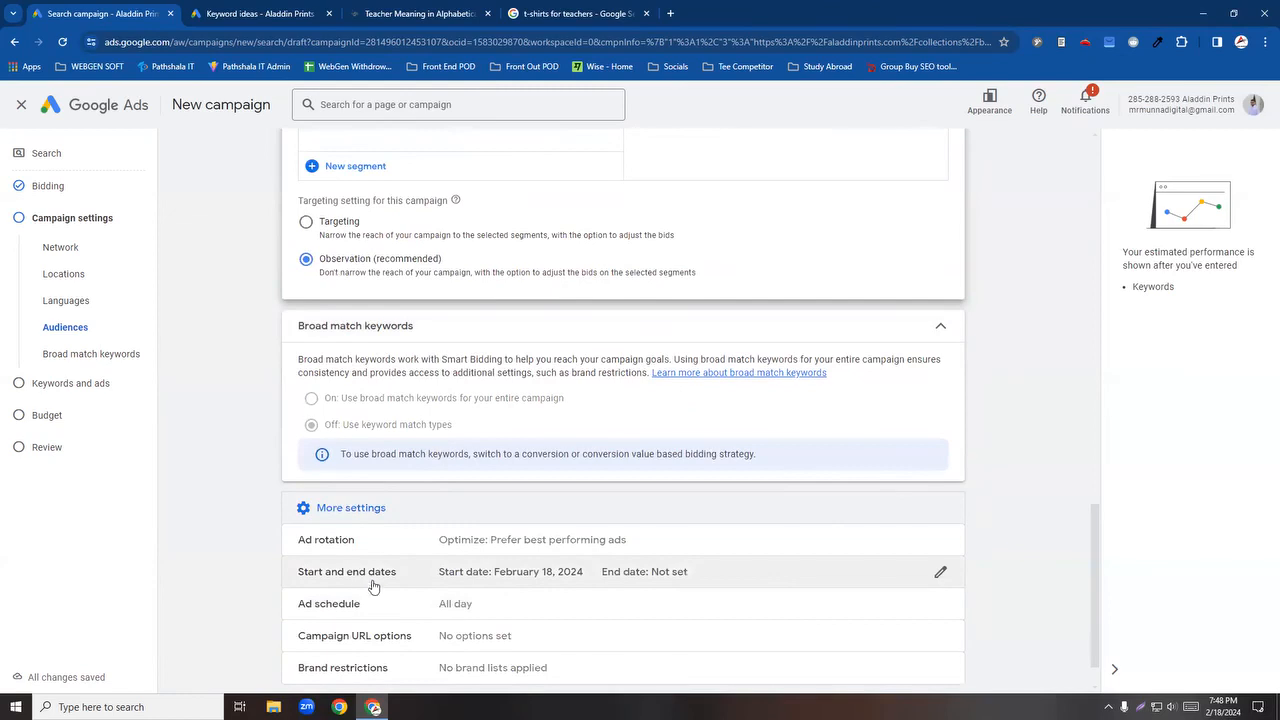
left_click(346, 510)
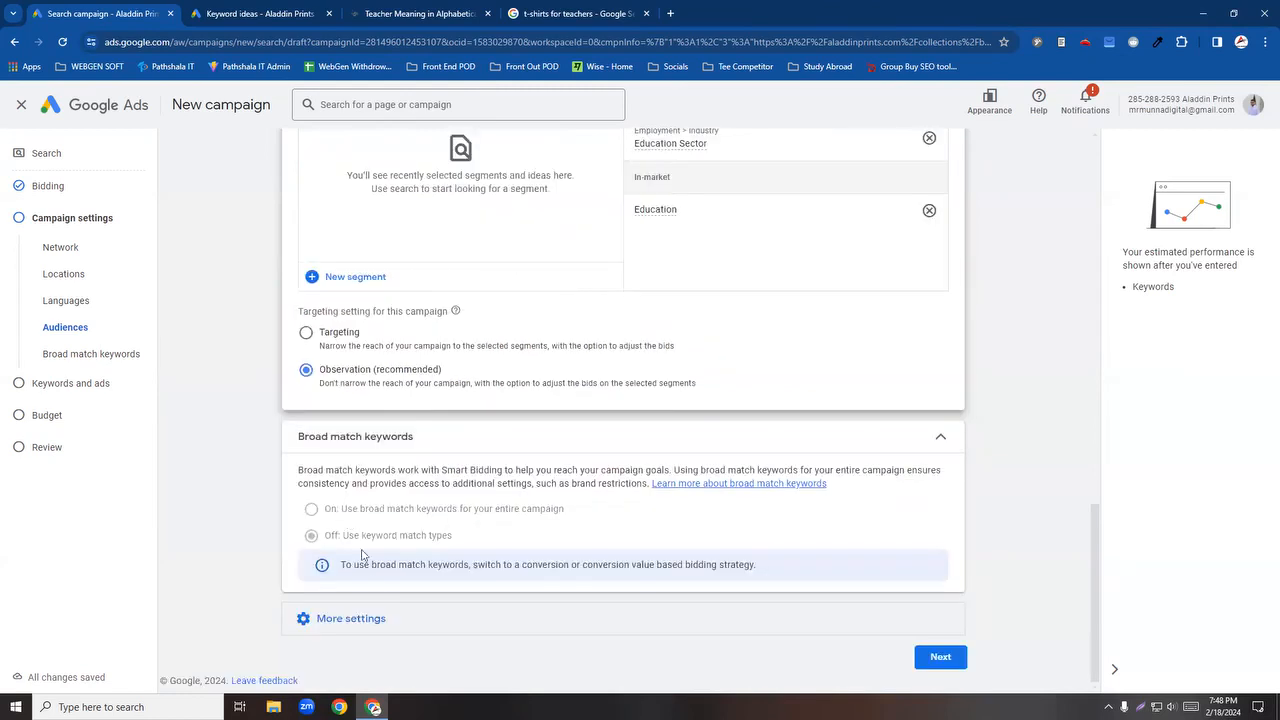
left_click(353, 618)
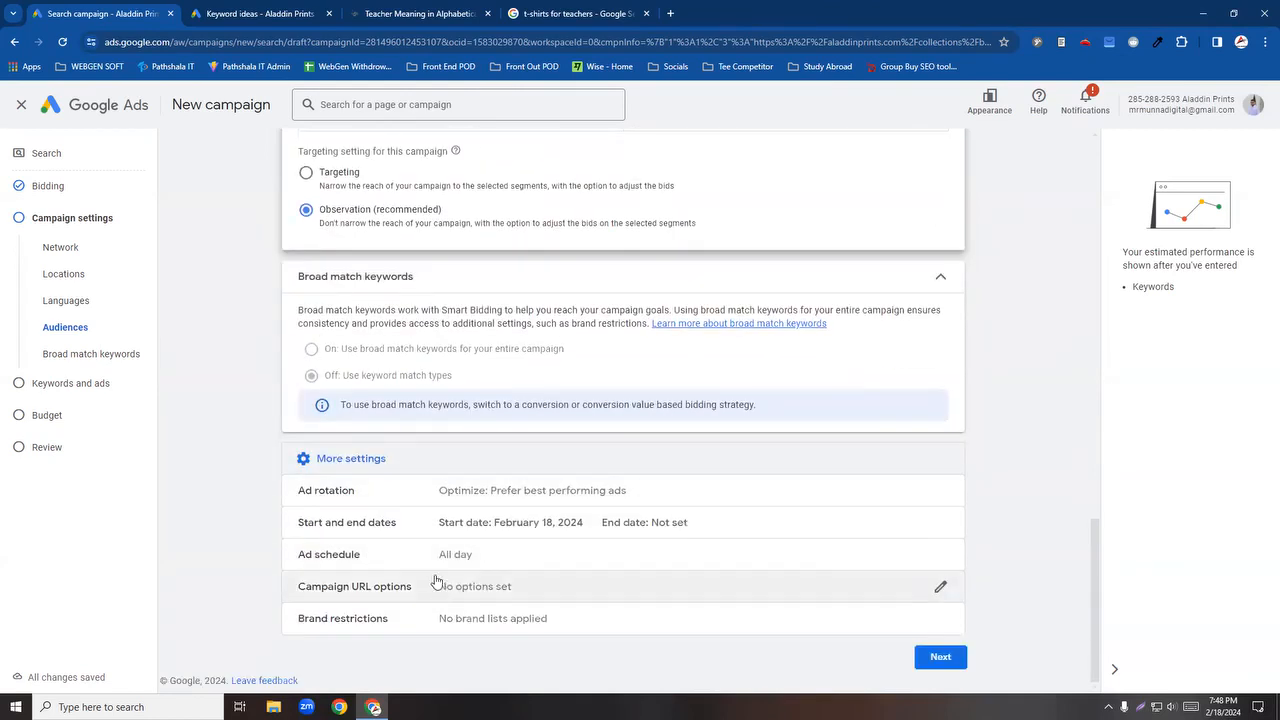
Step: Check the day options in the ad schedule, collapse it and expand the campaign's additional settings again
left_click(940, 557)
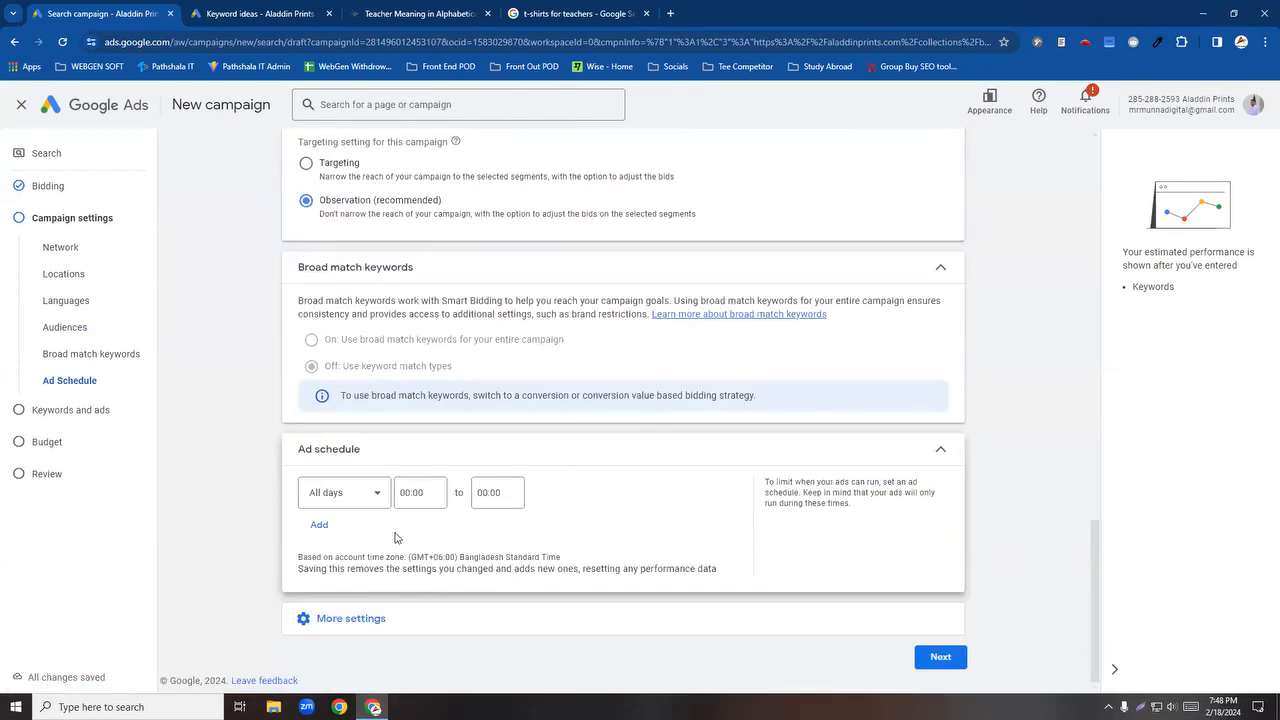
left_click(374, 498)
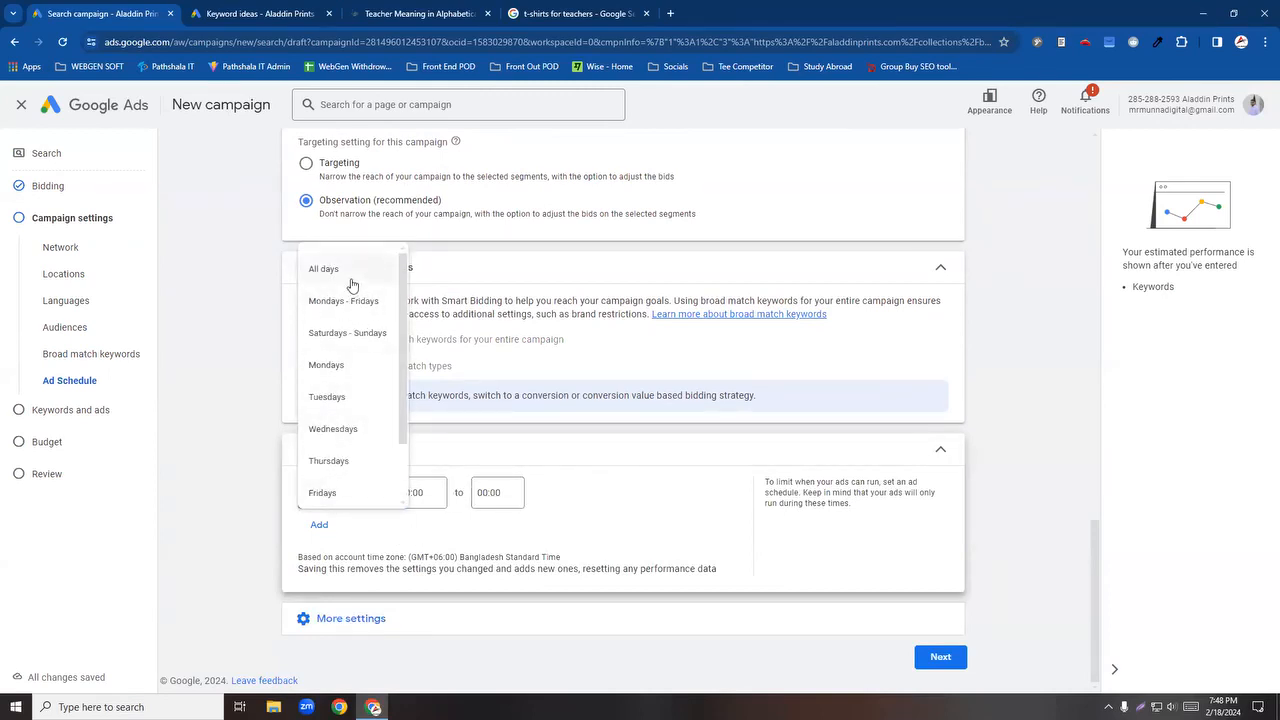
left_click(540, 452)
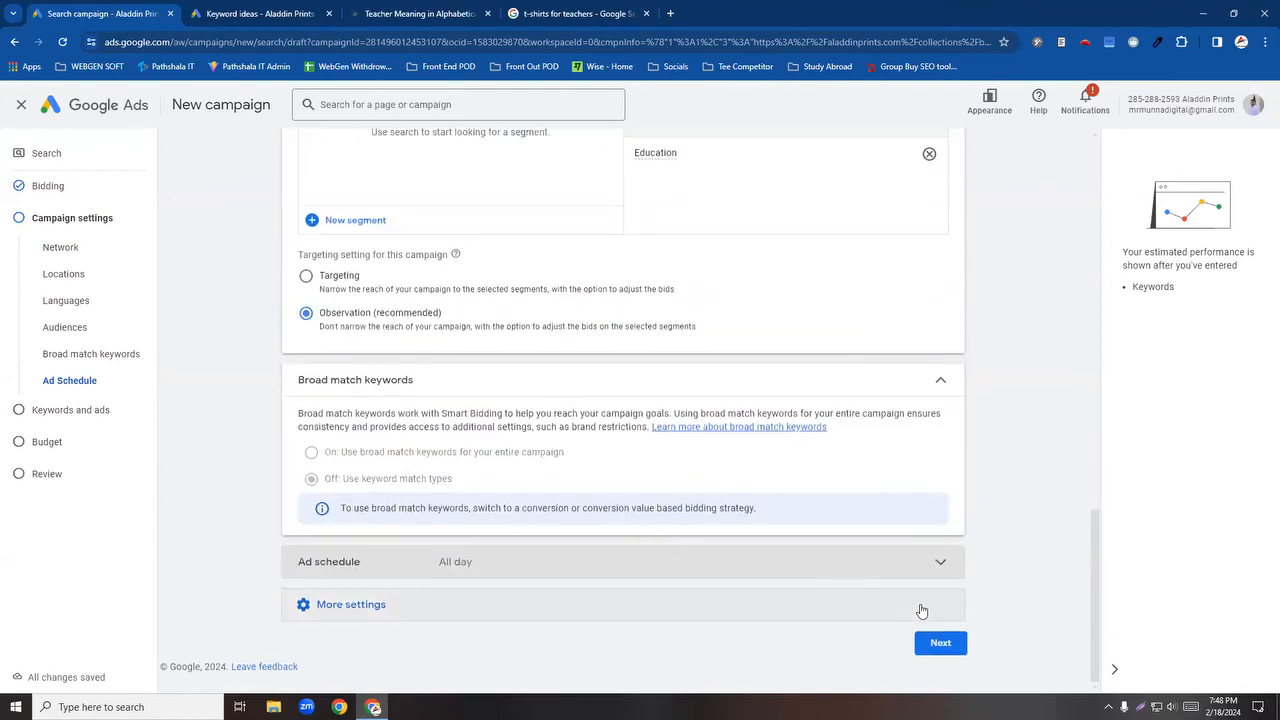
left_click(921, 610)
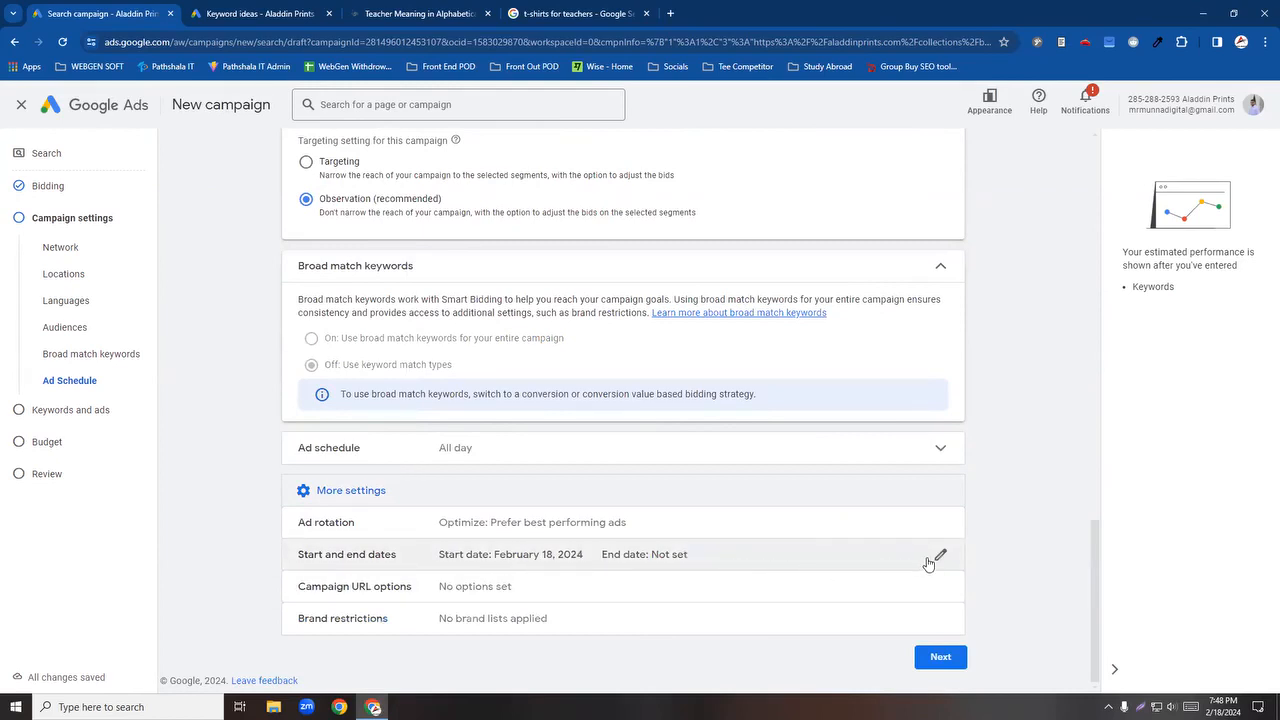
Step: Reopen the ad schedule, look through its day options, try Sundays and set it back to All days
left_click(940, 449)
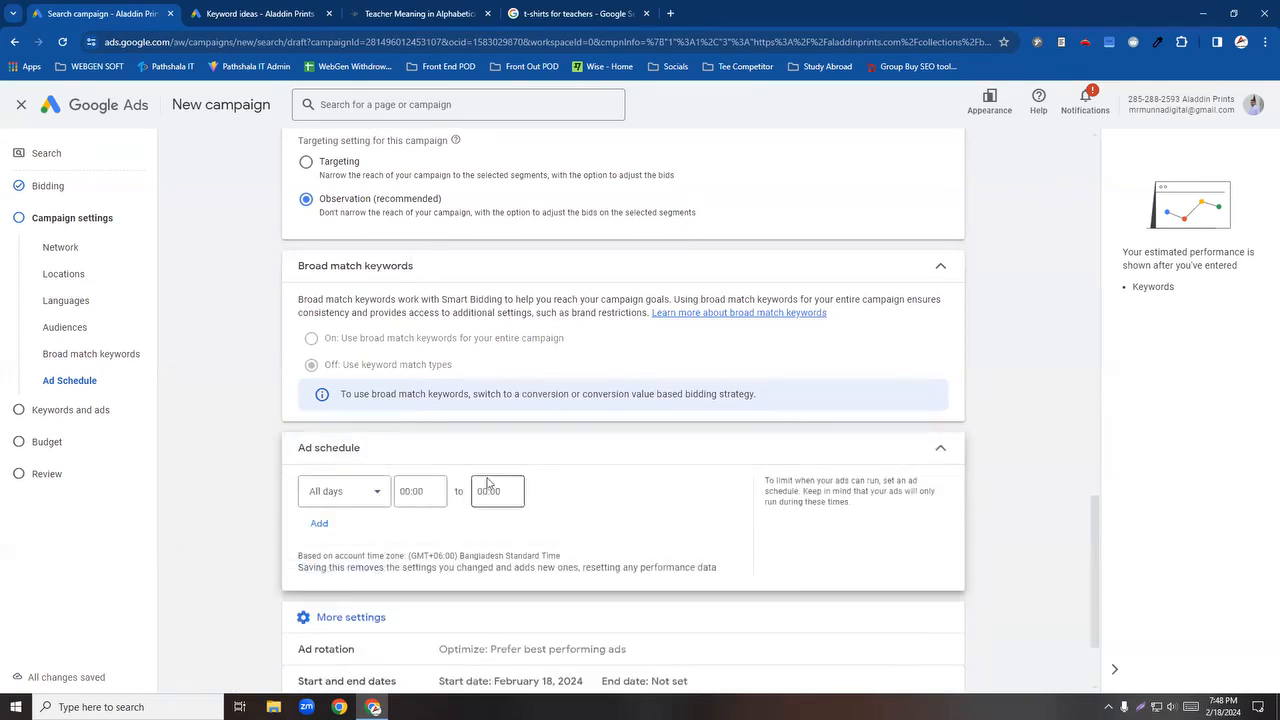
left_click(371, 497)
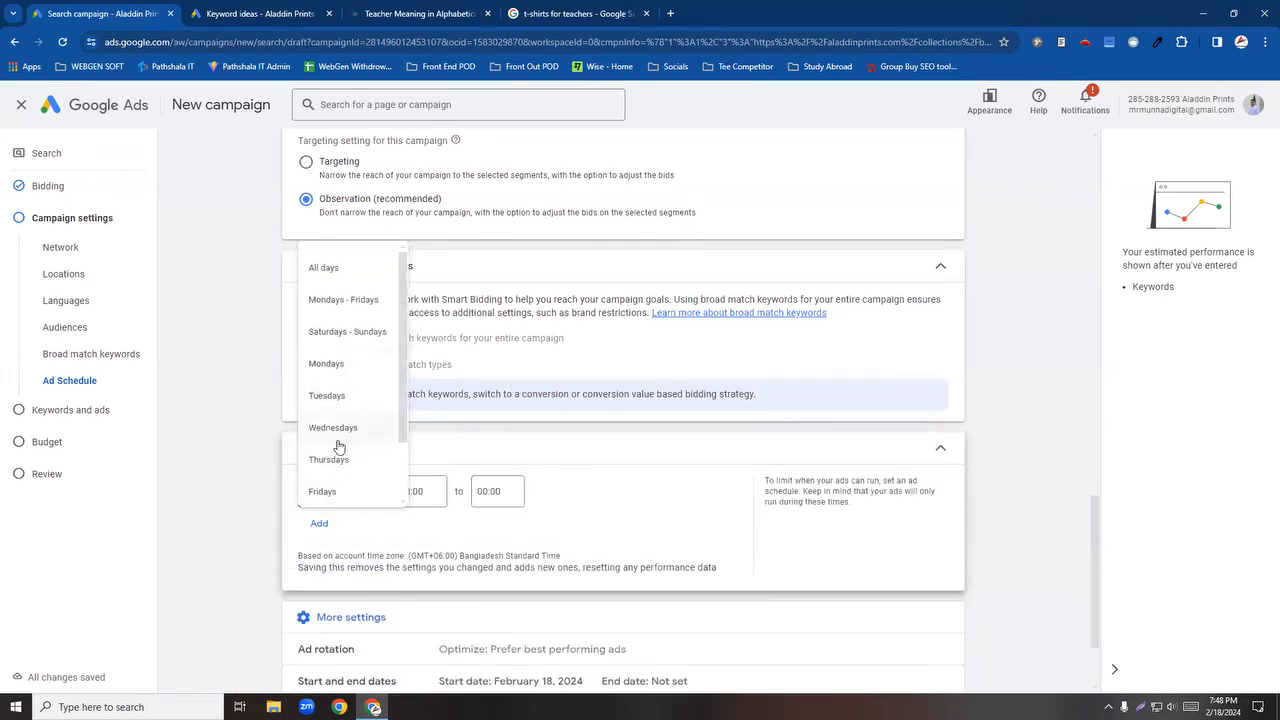
scroll(340, 453, "down", 1)
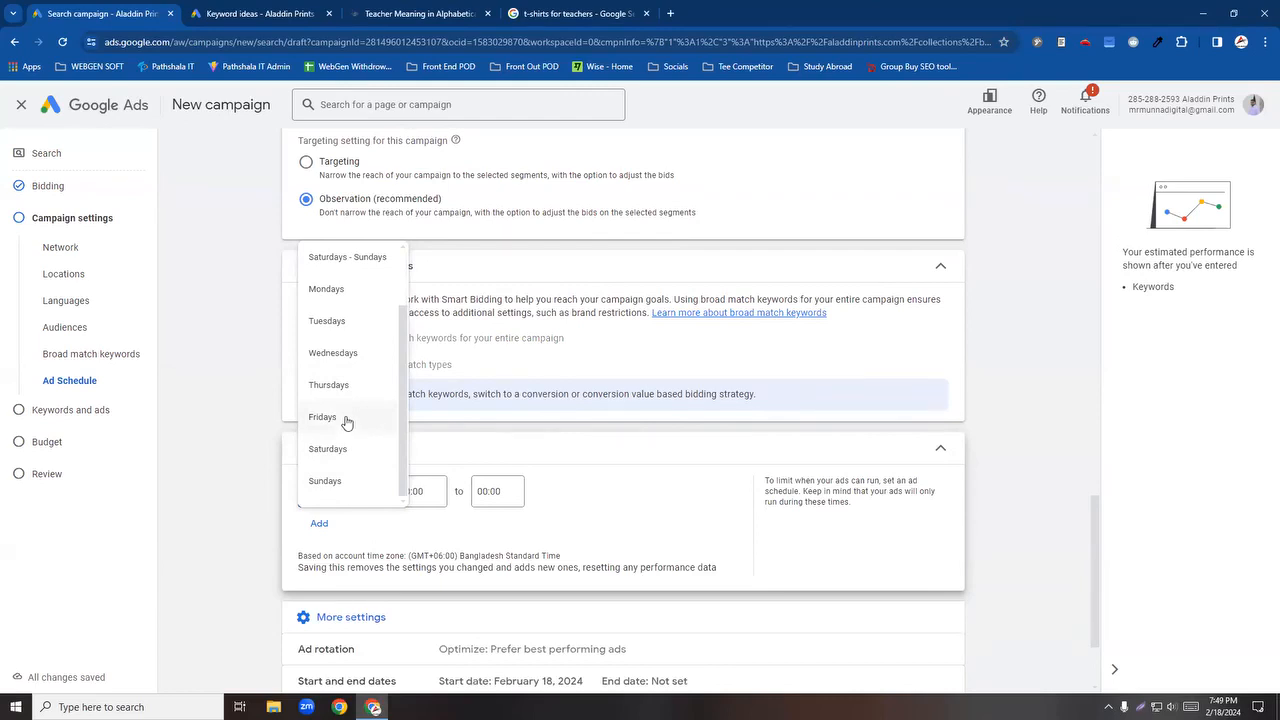
scroll(346, 422, "up", 2)
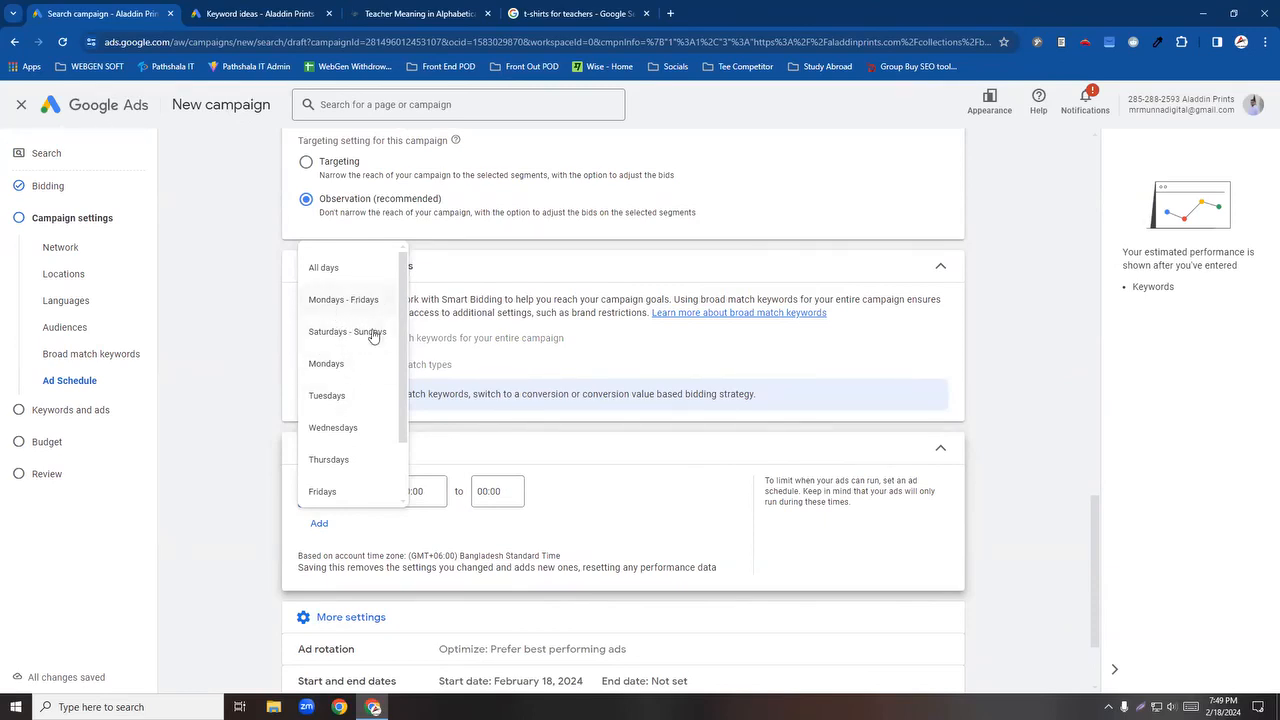
scroll(330, 350, "down", 2)
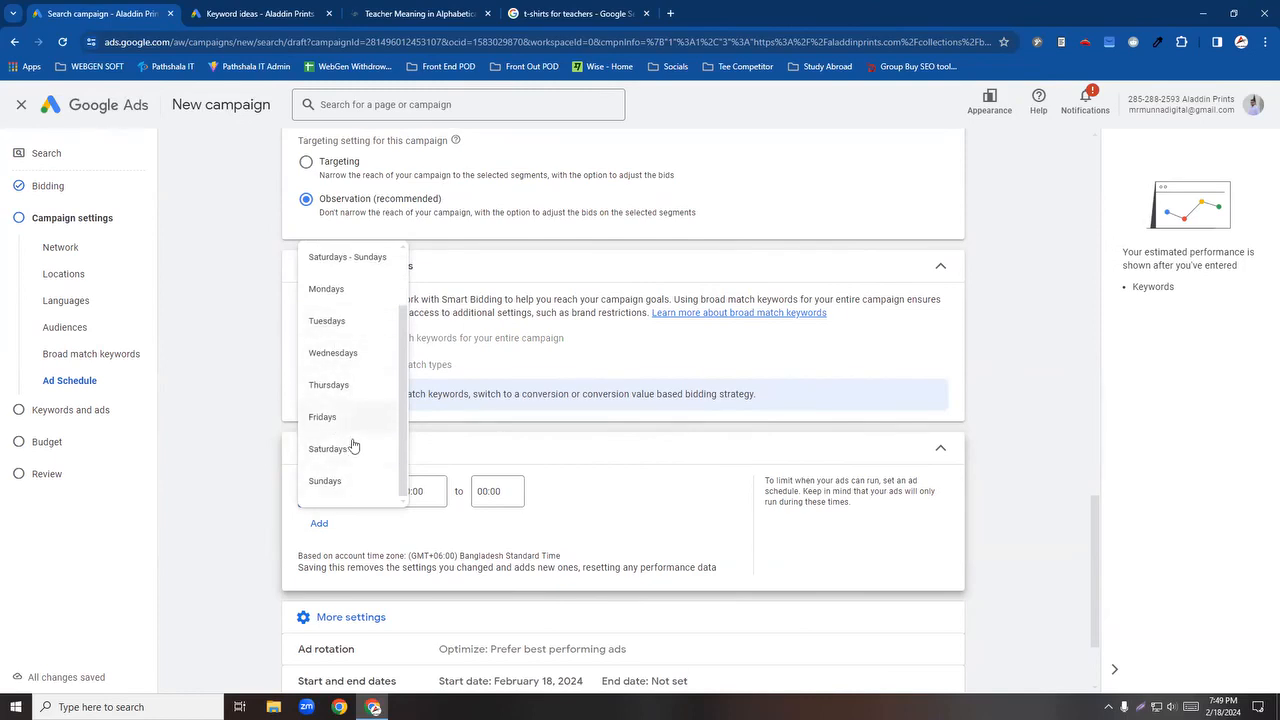
left_click(340, 488)
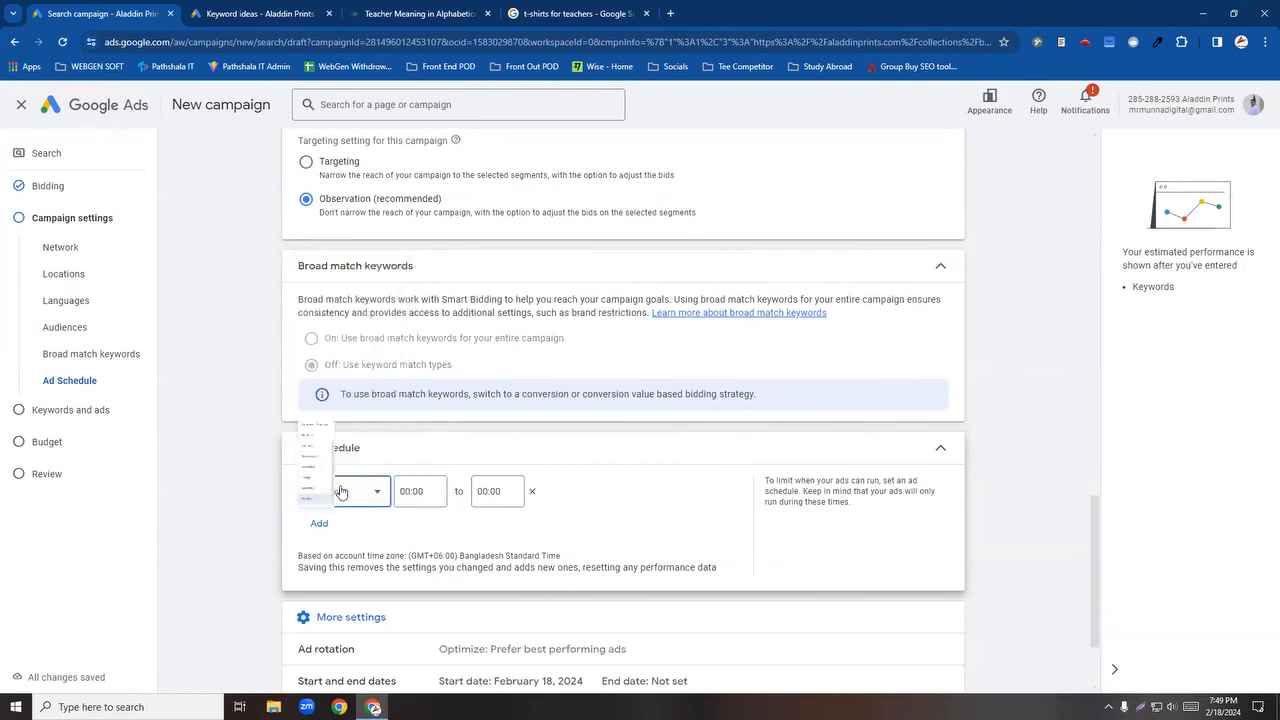
left_click(377, 495)
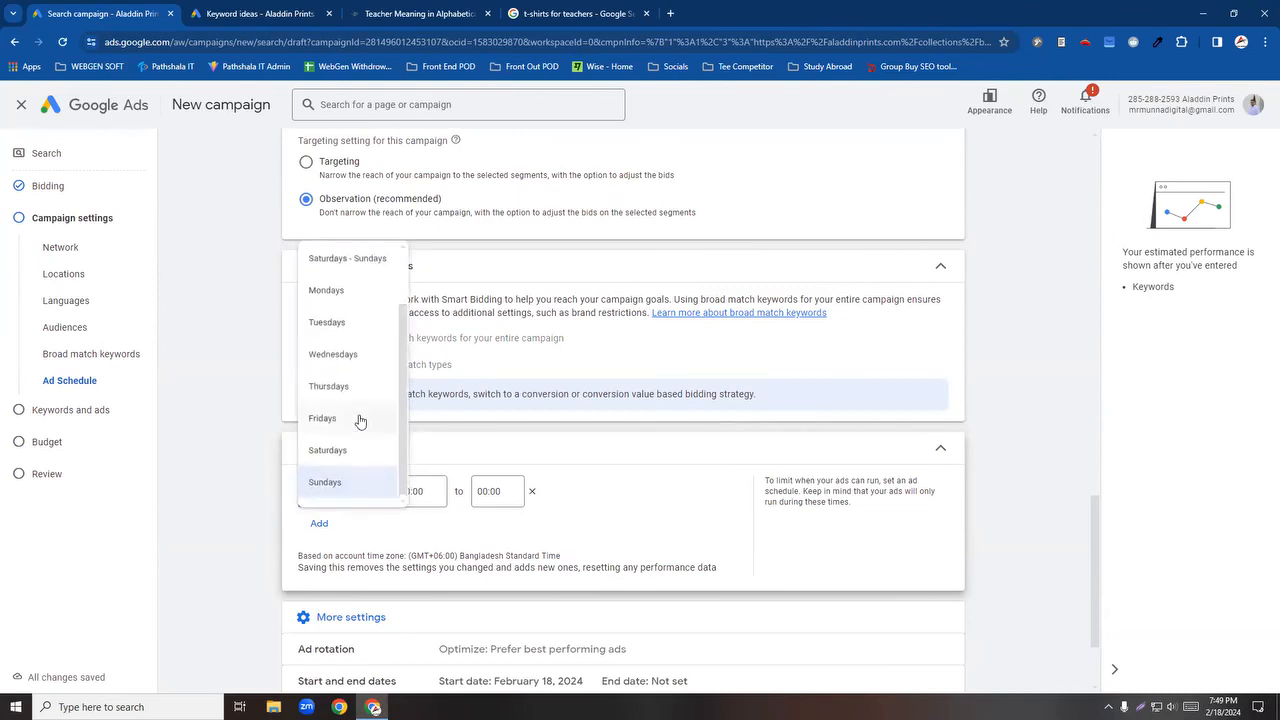
scroll(357, 420, "up", 2)
left_click(331, 279)
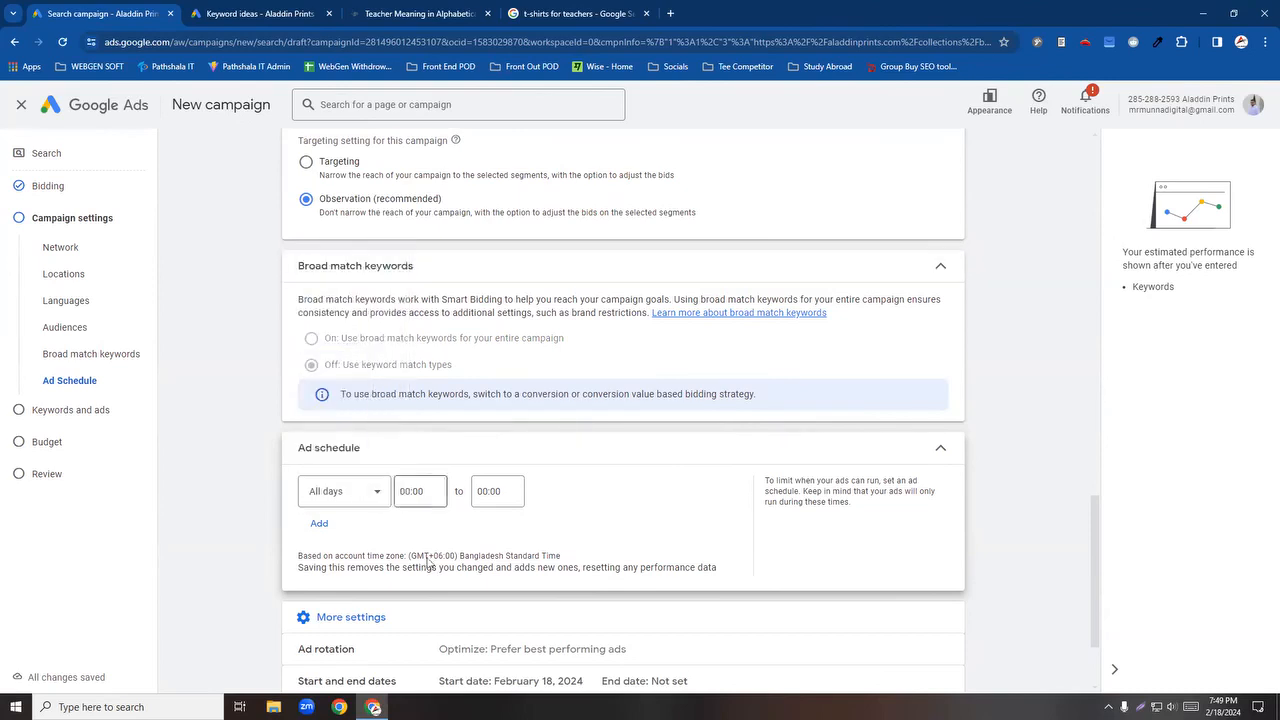
Step: Examine the ad schedule's start time options without changing the time and collapse the schedule
left_click(425, 503)
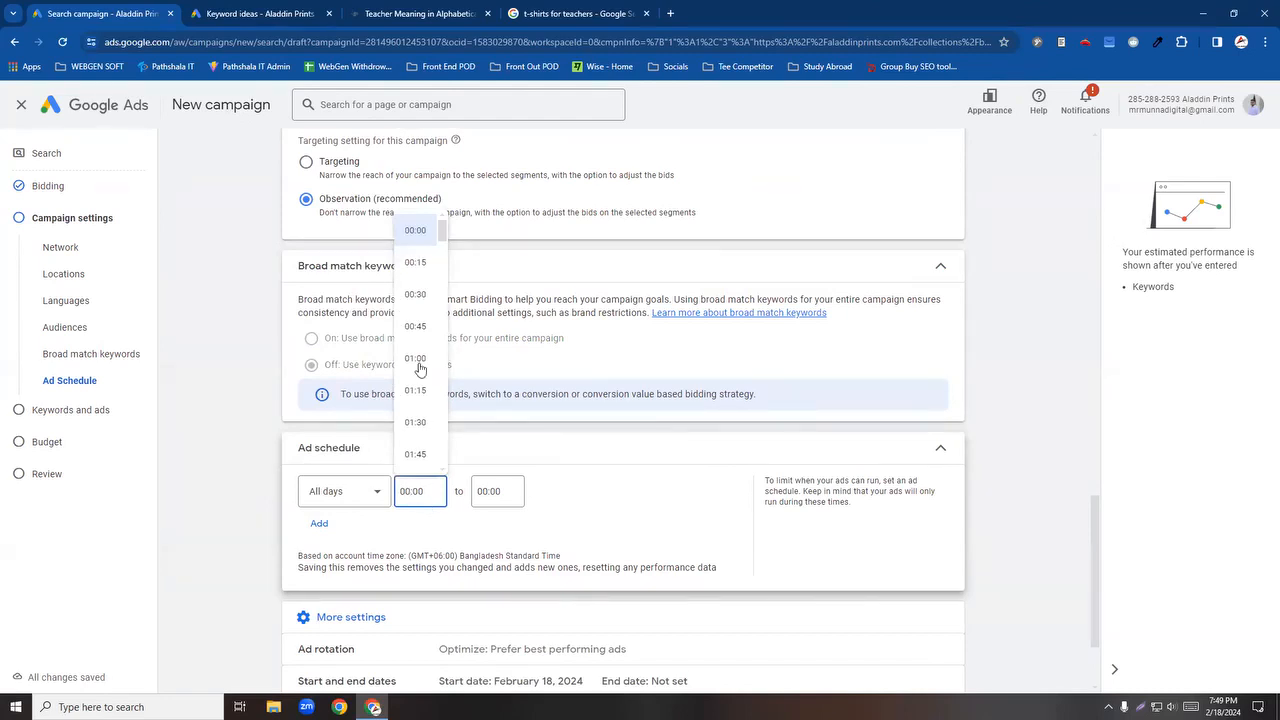
scroll(409, 372, "down", 4)
scroll(409, 372, "down", 20)
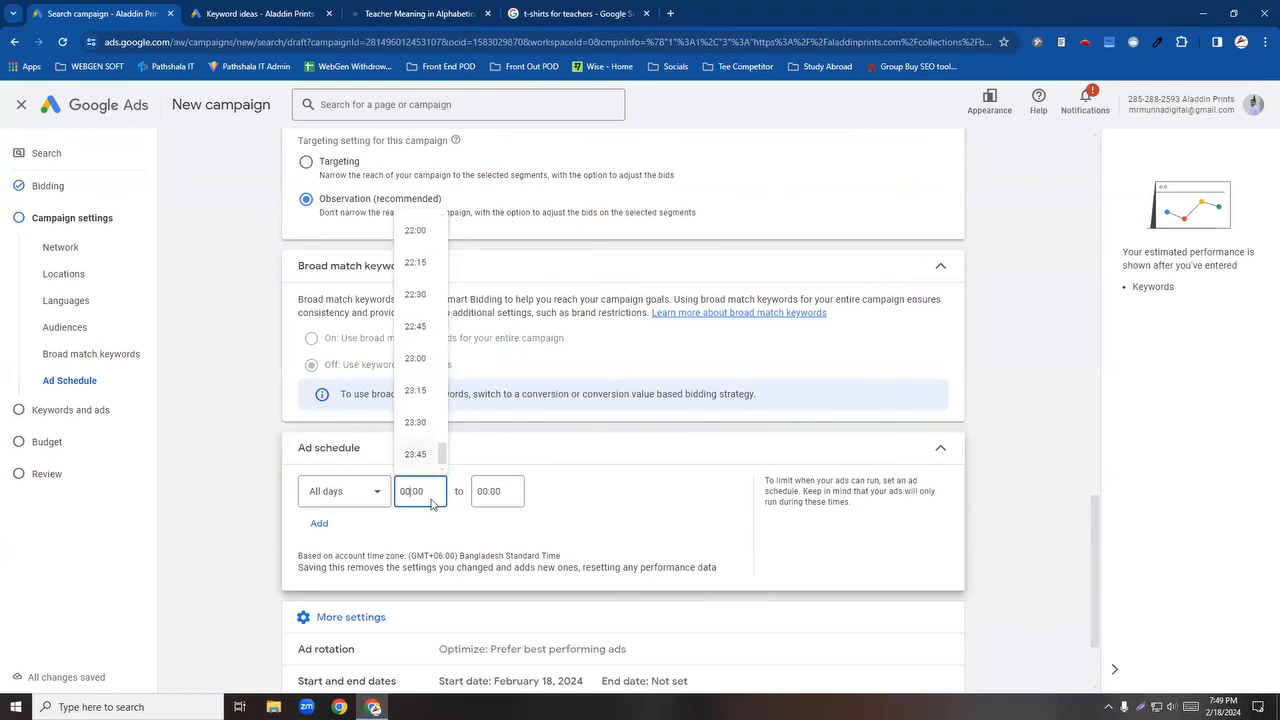
left_click(380, 541)
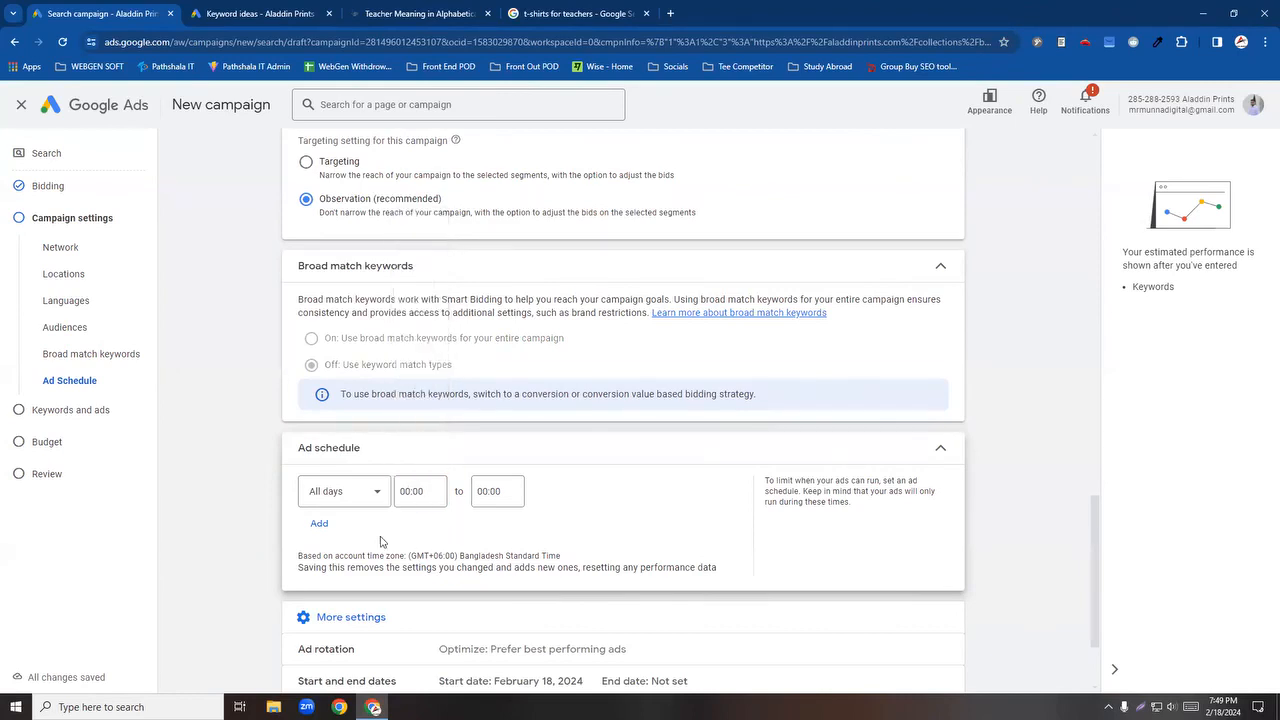
left_click(938, 449)
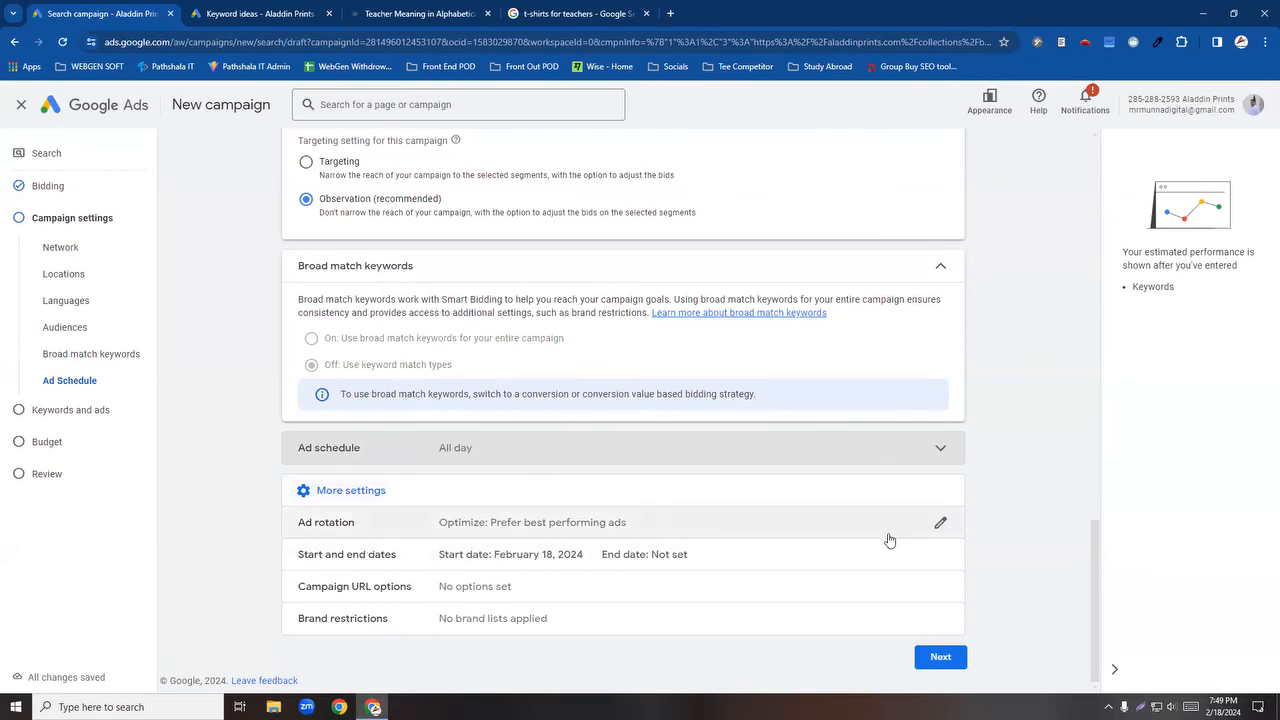
Step: Examine the ad rotation options, keep "Optimize: Prefer best performing ads" and collapse the section
left_click(942, 522)
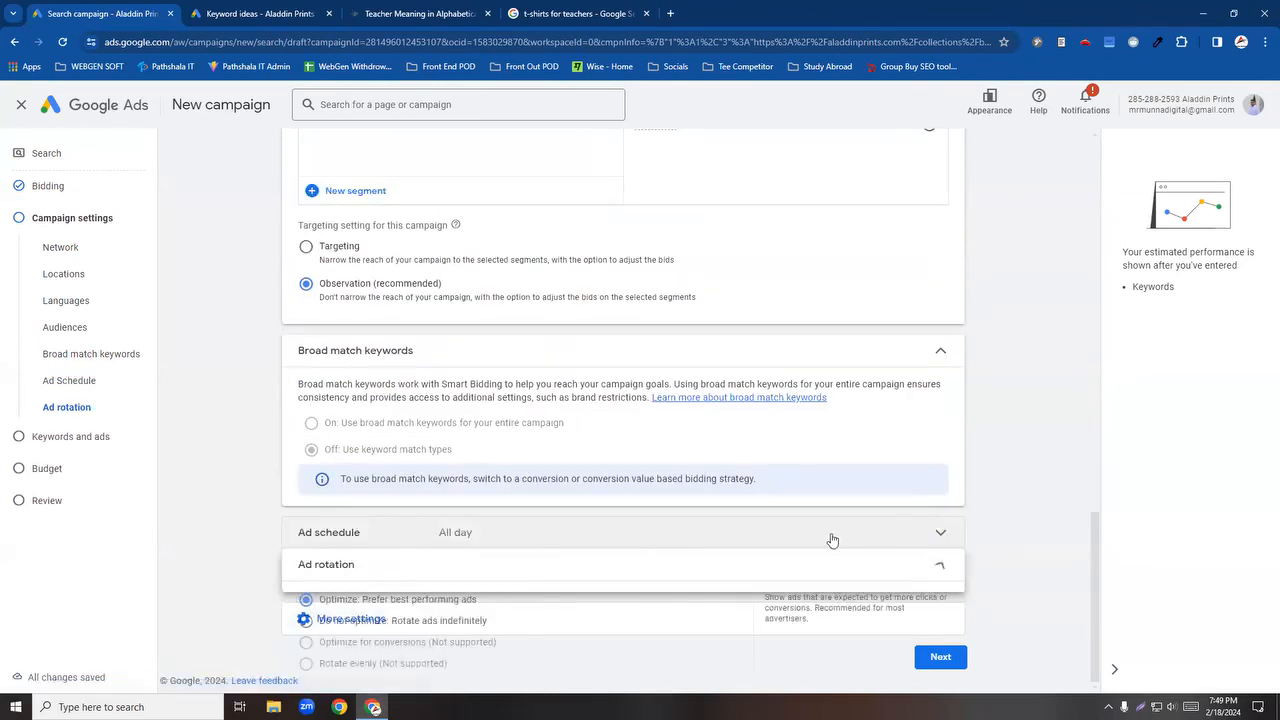
scroll(412, 470, "down", 1)
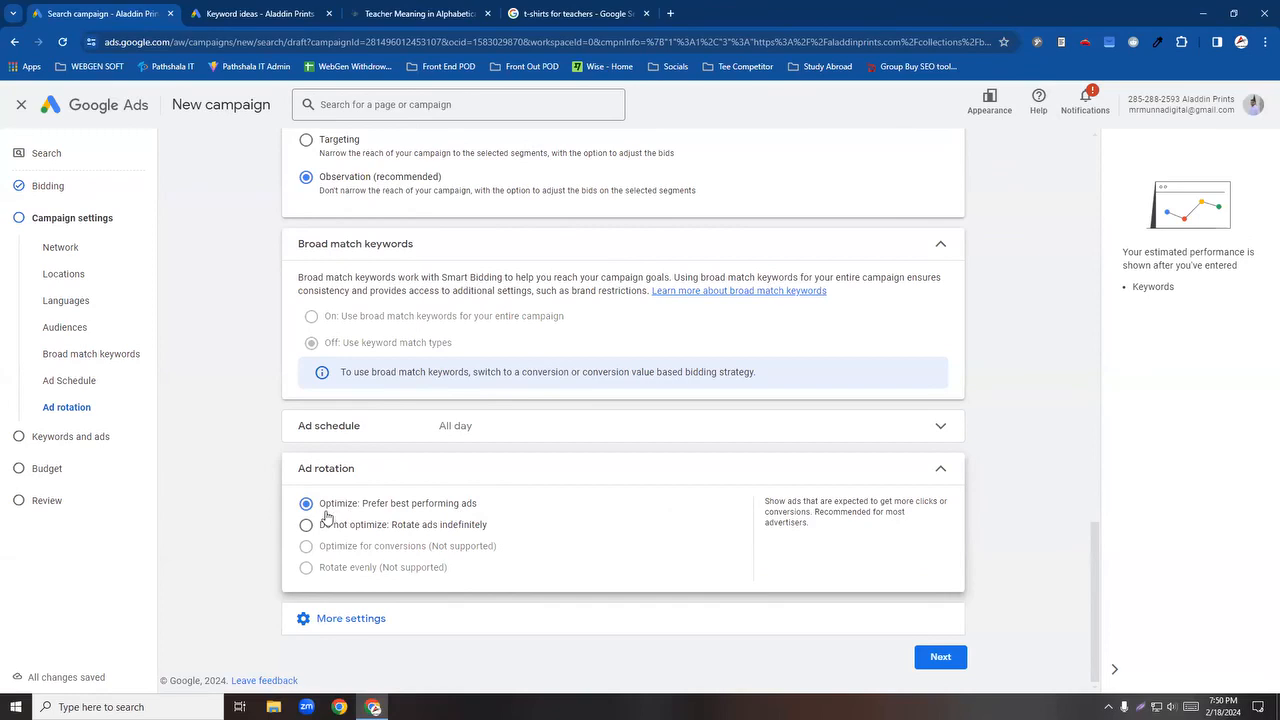
left_click(913, 470)
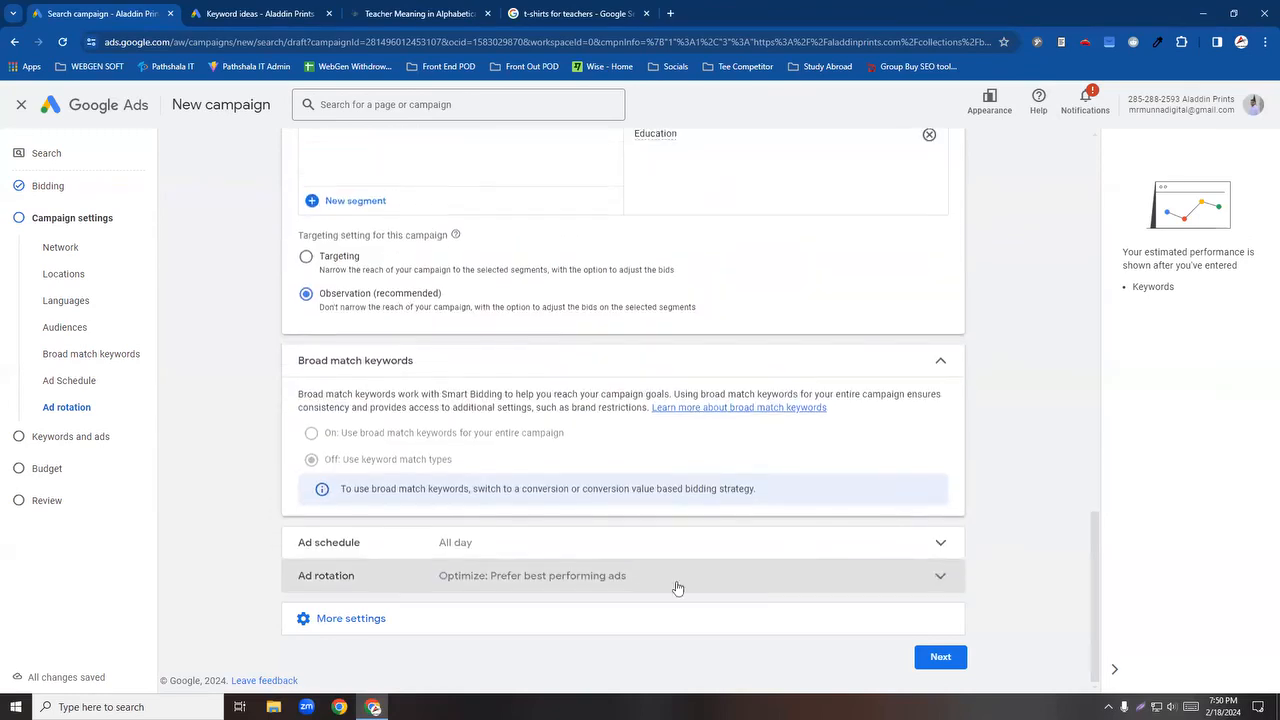
Step: Expand the additional campaign settings, examine the campaign URL options without entering anything and collapse them
left_click(720, 616)
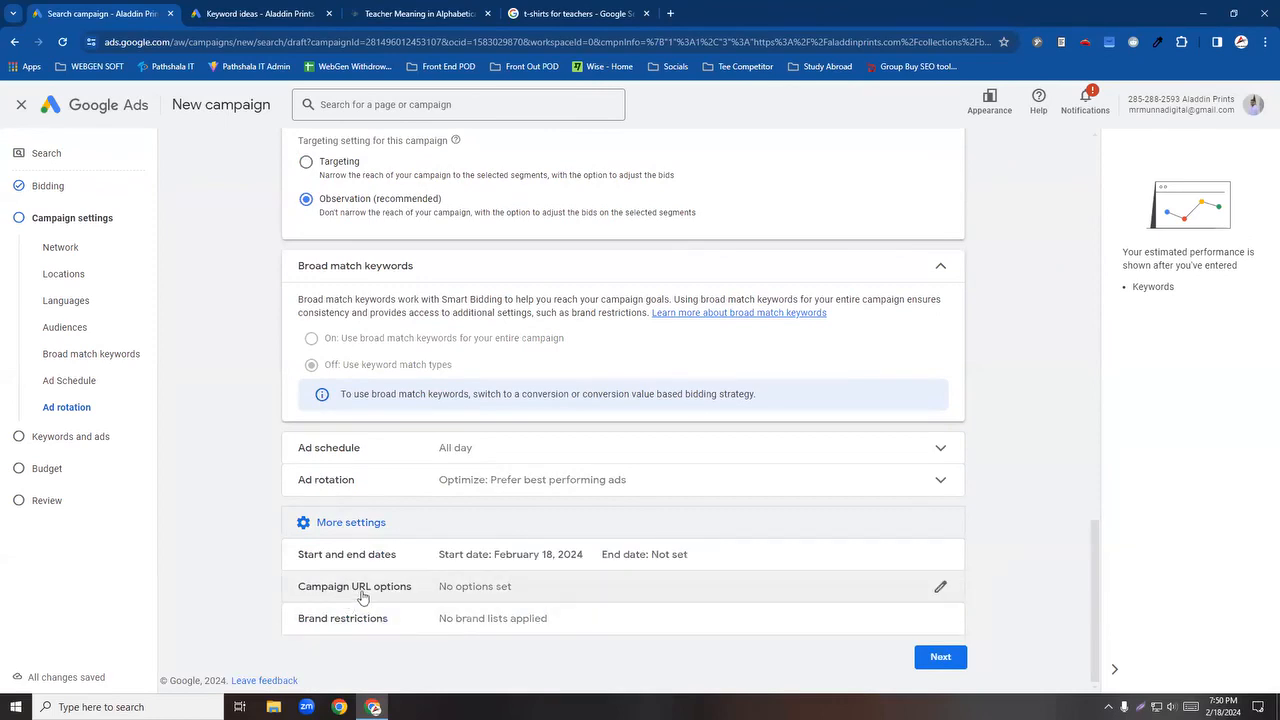
left_click(938, 590)
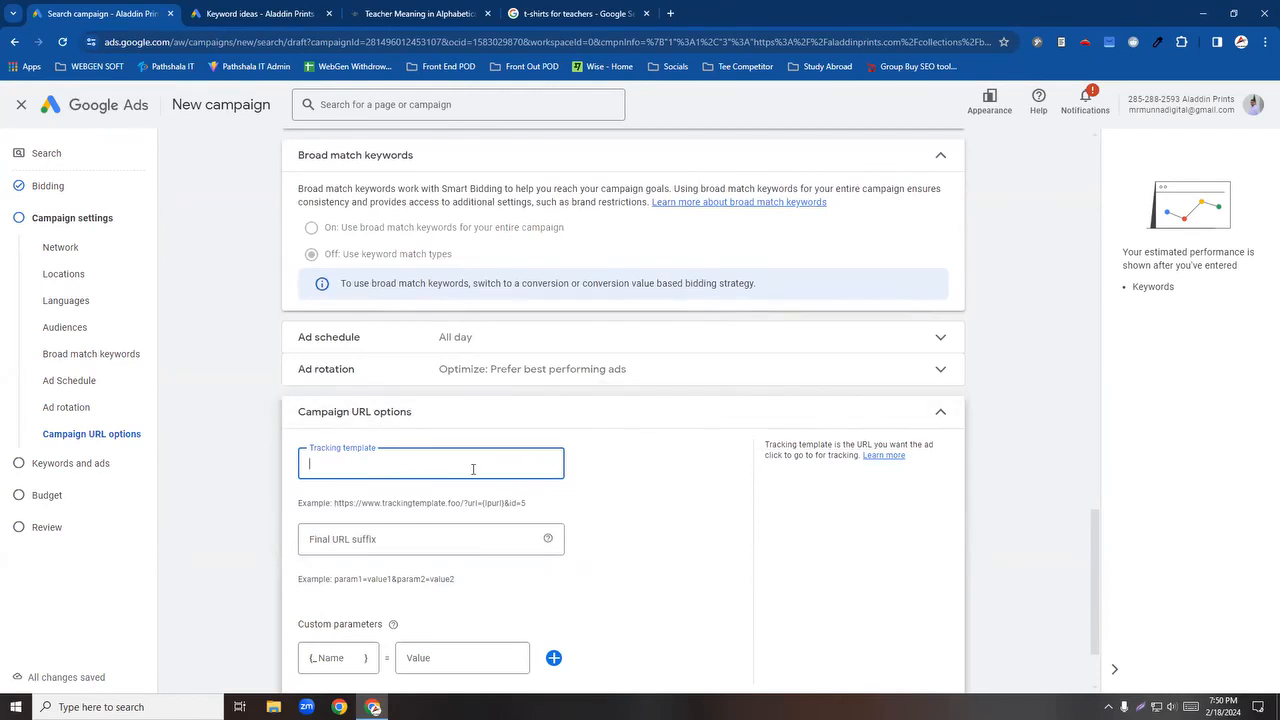
scroll(357, 607, "down", 1)
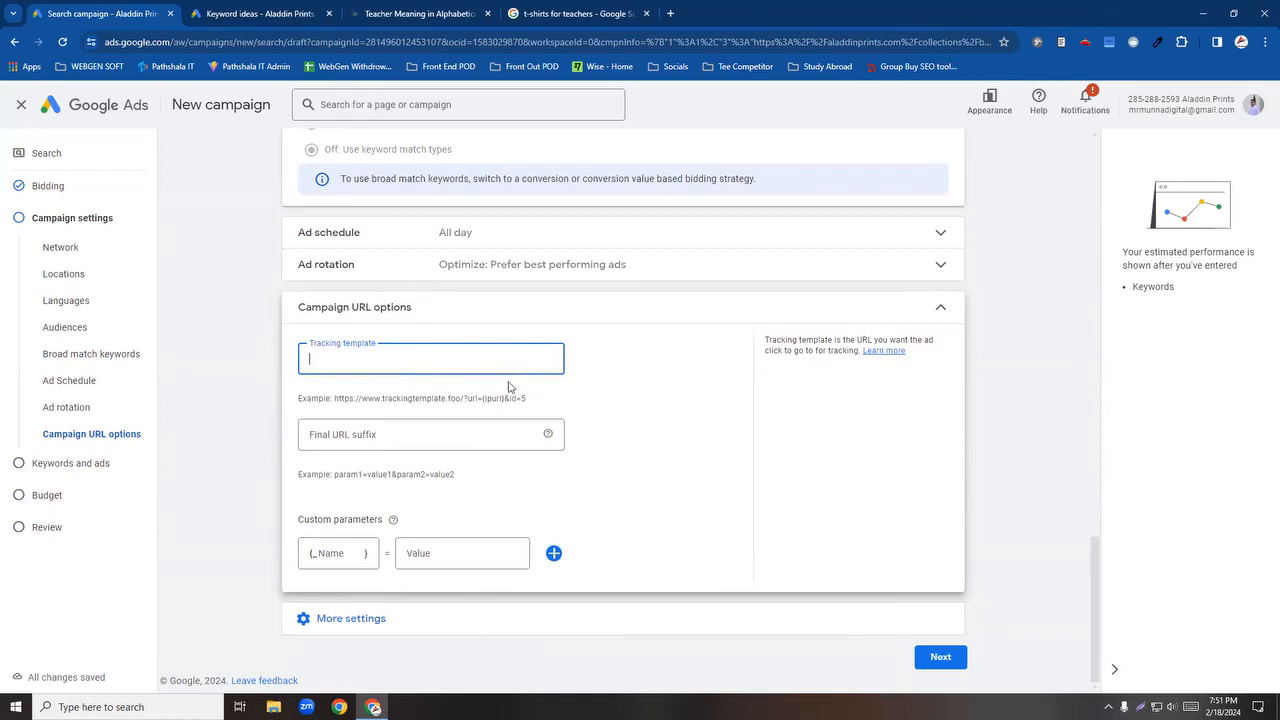
left_click(940, 312)
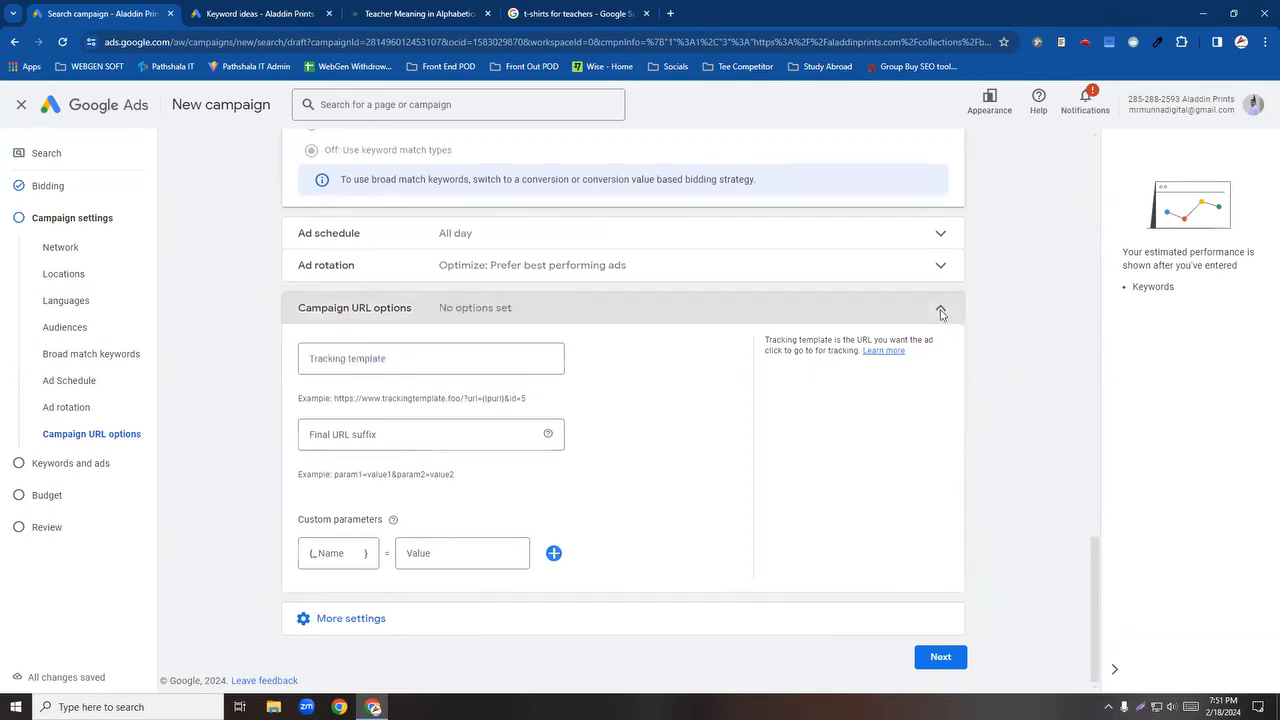
Step: Reopen the additional campaign settings, read the brand restrictions section and collapse it
left_click(514, 464)
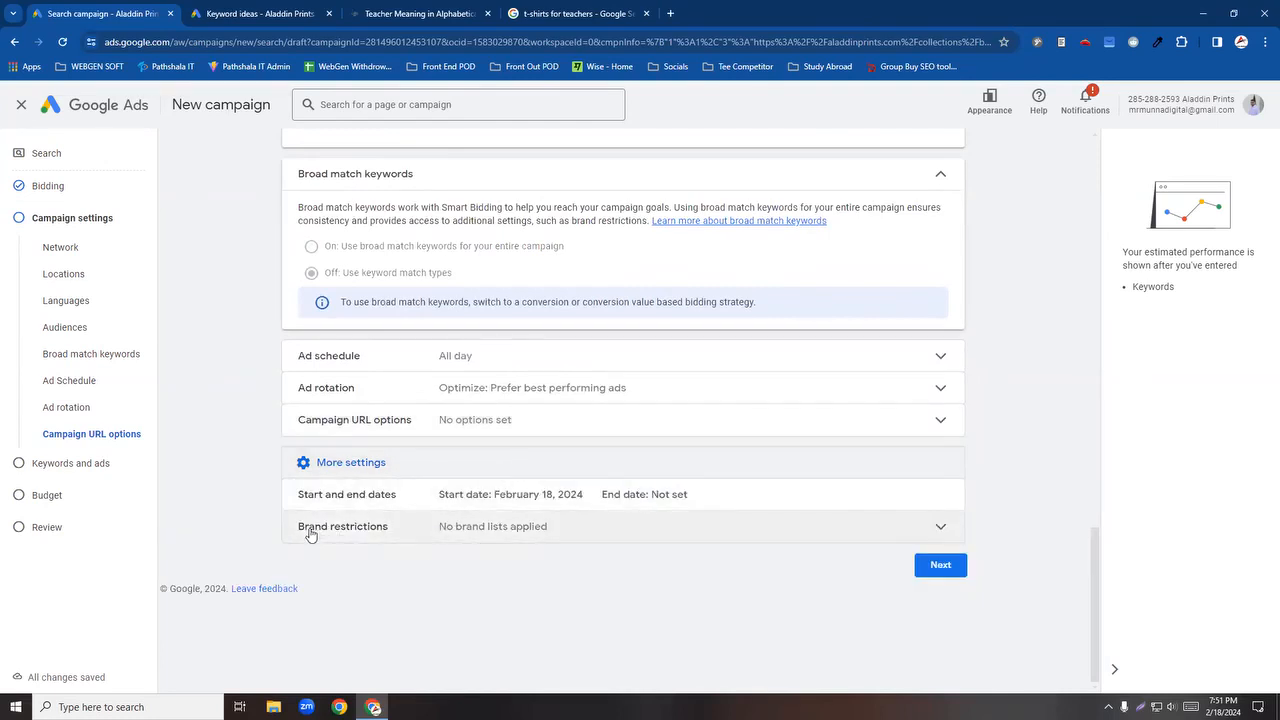
left_click(843, 535)
scroll(607, 547, "down", 1)
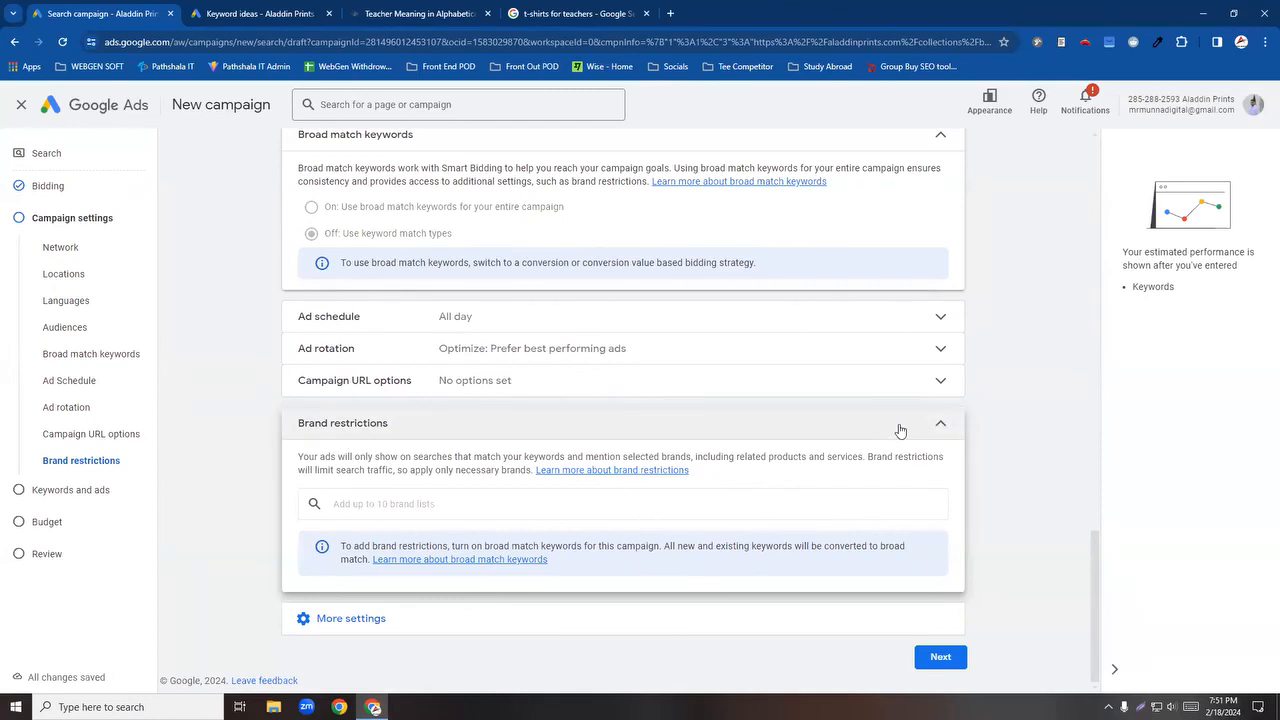
left_click(932, 425)
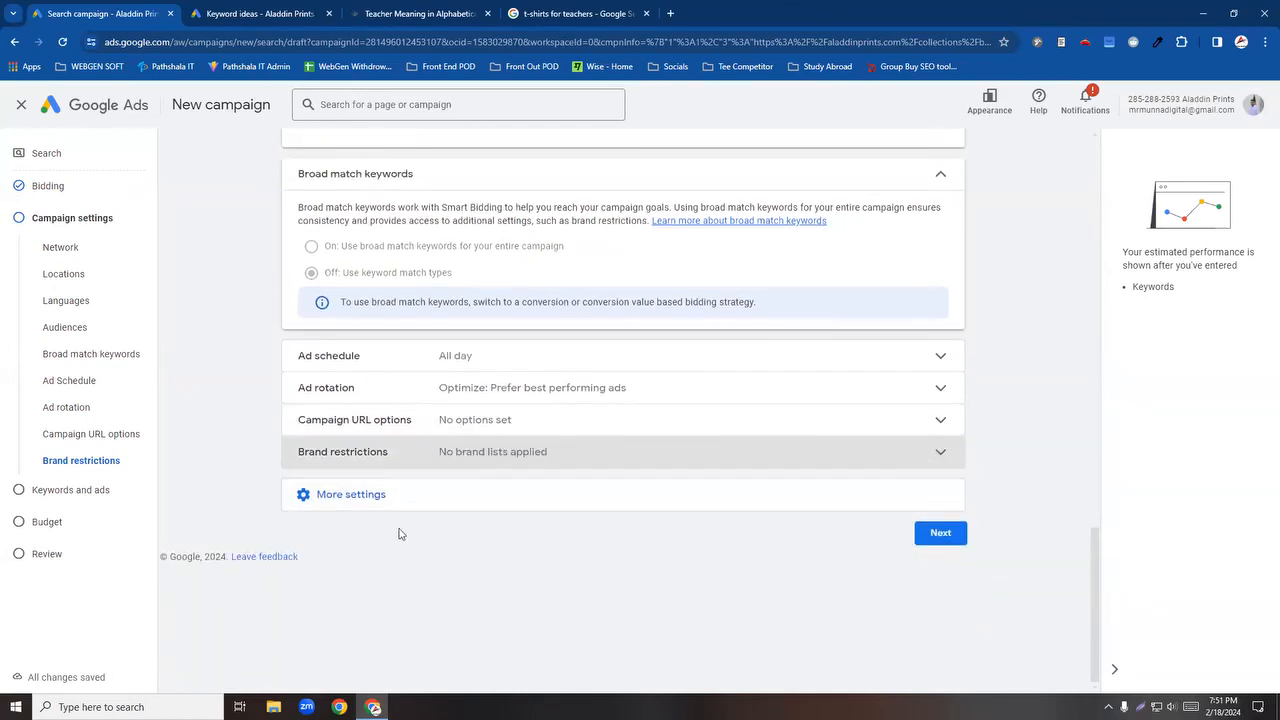
Step: Finish the campaign settings, continue to the Keywords and ads stage and dismiss the new keywords experience introduction
scroll(390, 440, "up", 1)
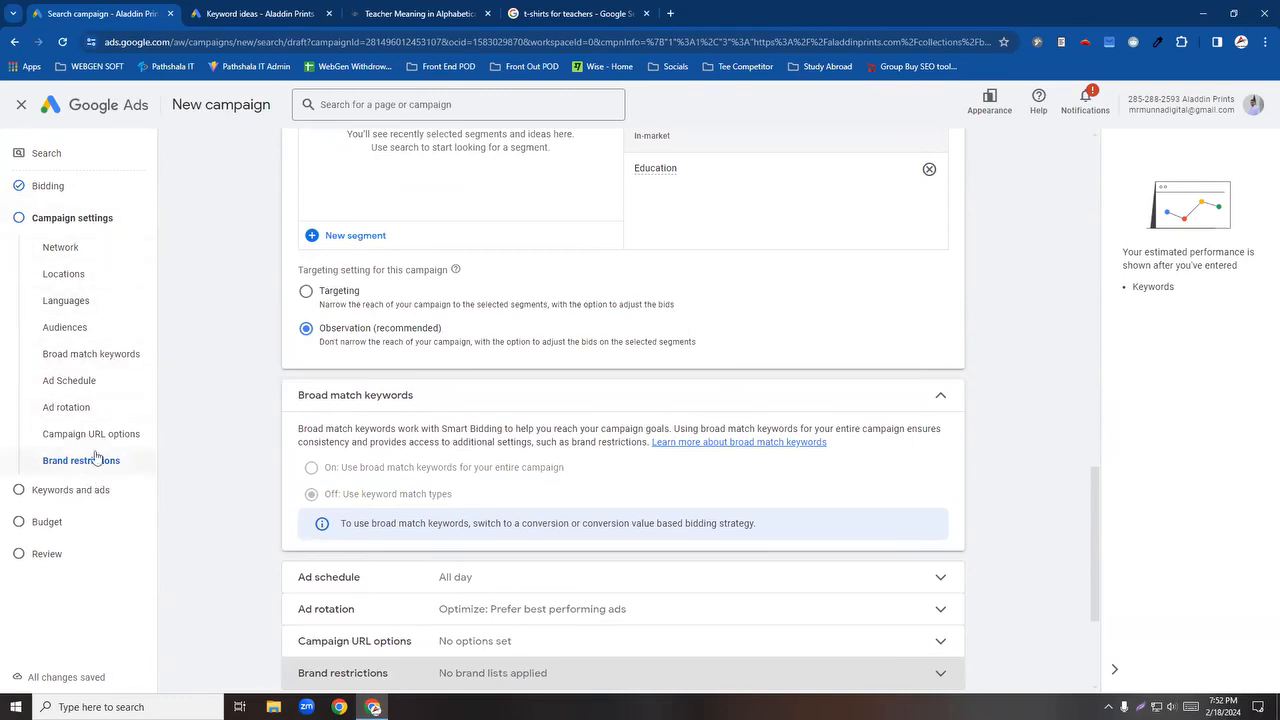
scroll(880, 545, "down", 3)
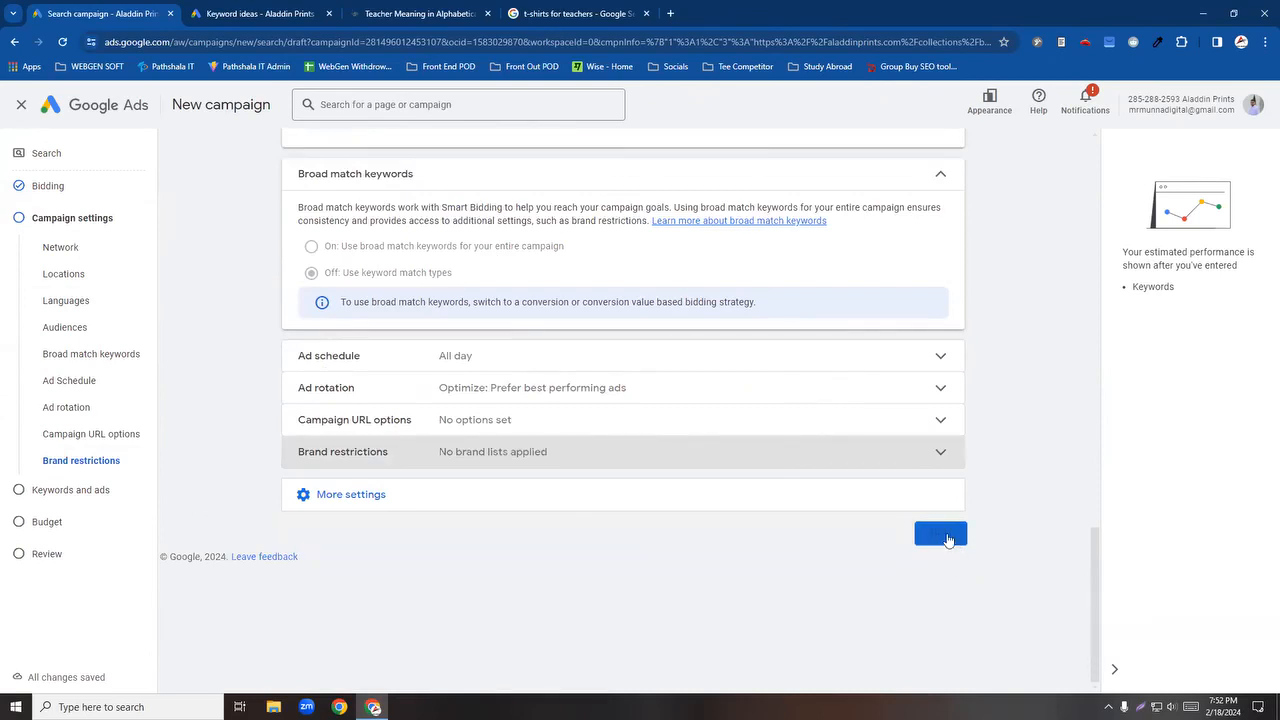
left_click(945, 535)
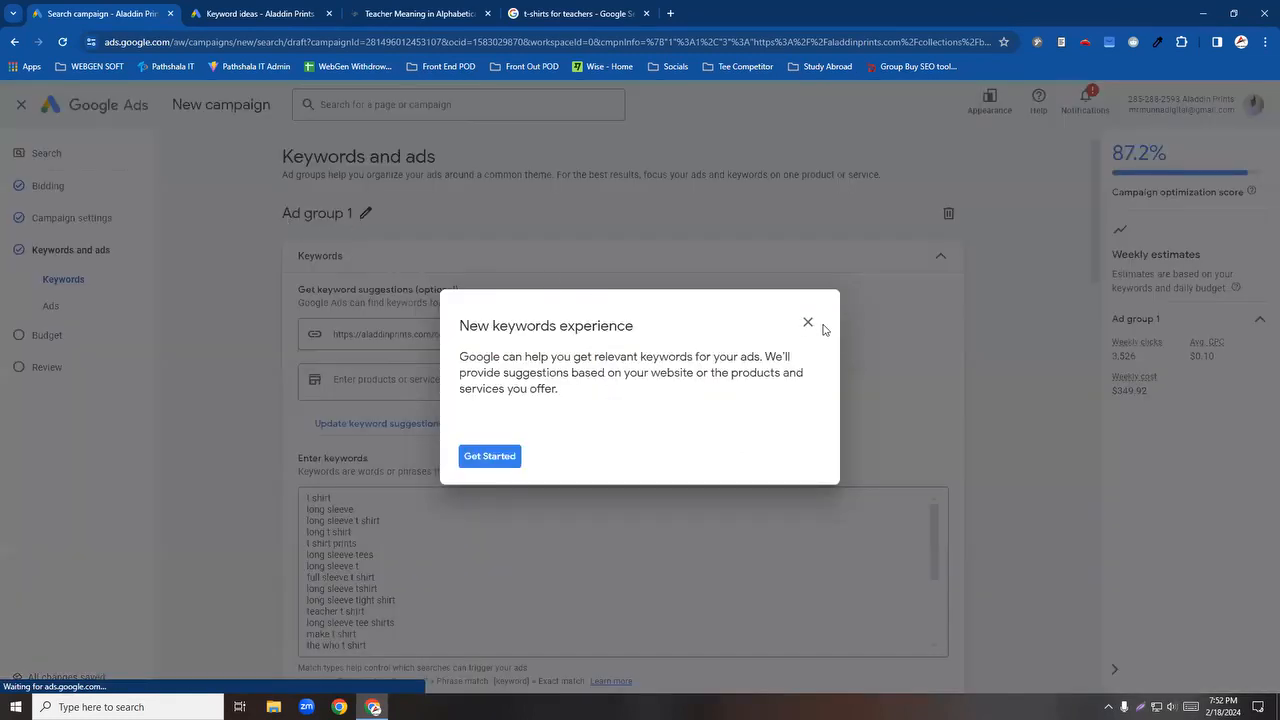
left_click(808, 322)
left_click(691, 420)
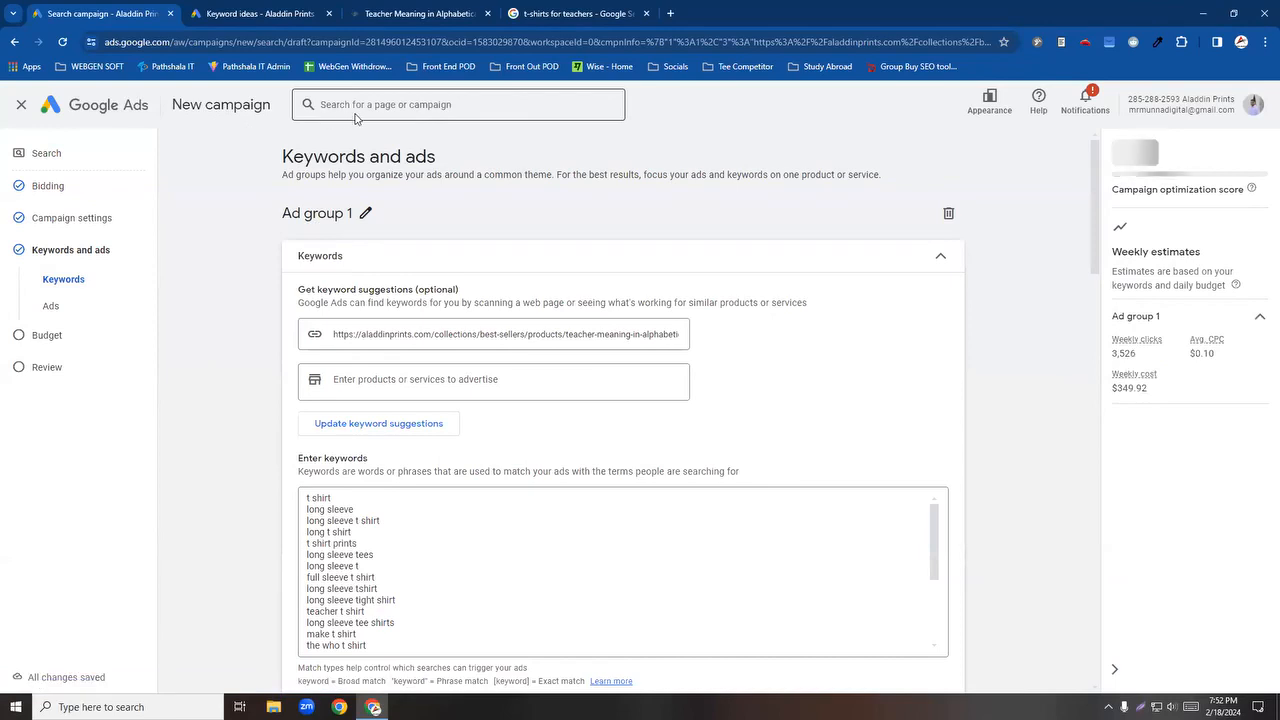
left_click(327, 115)
left_click(224, 234)
left_click(362, 106)
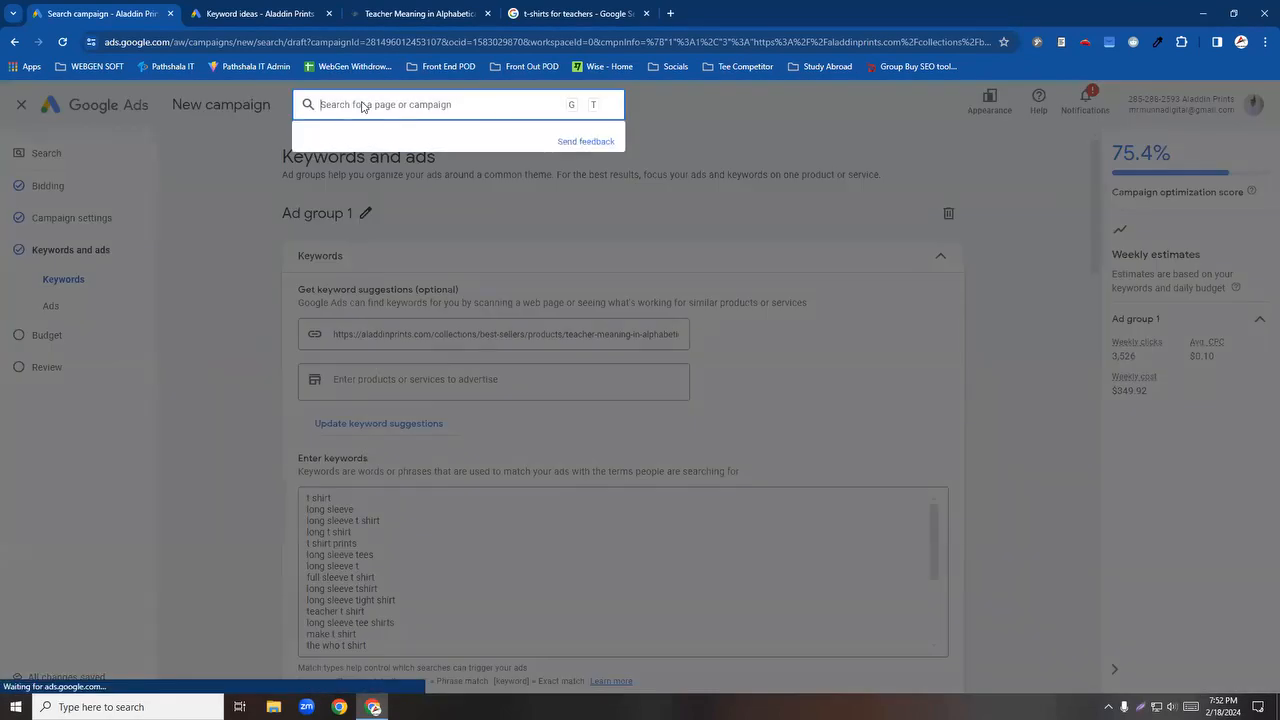
left_click(240, 214)
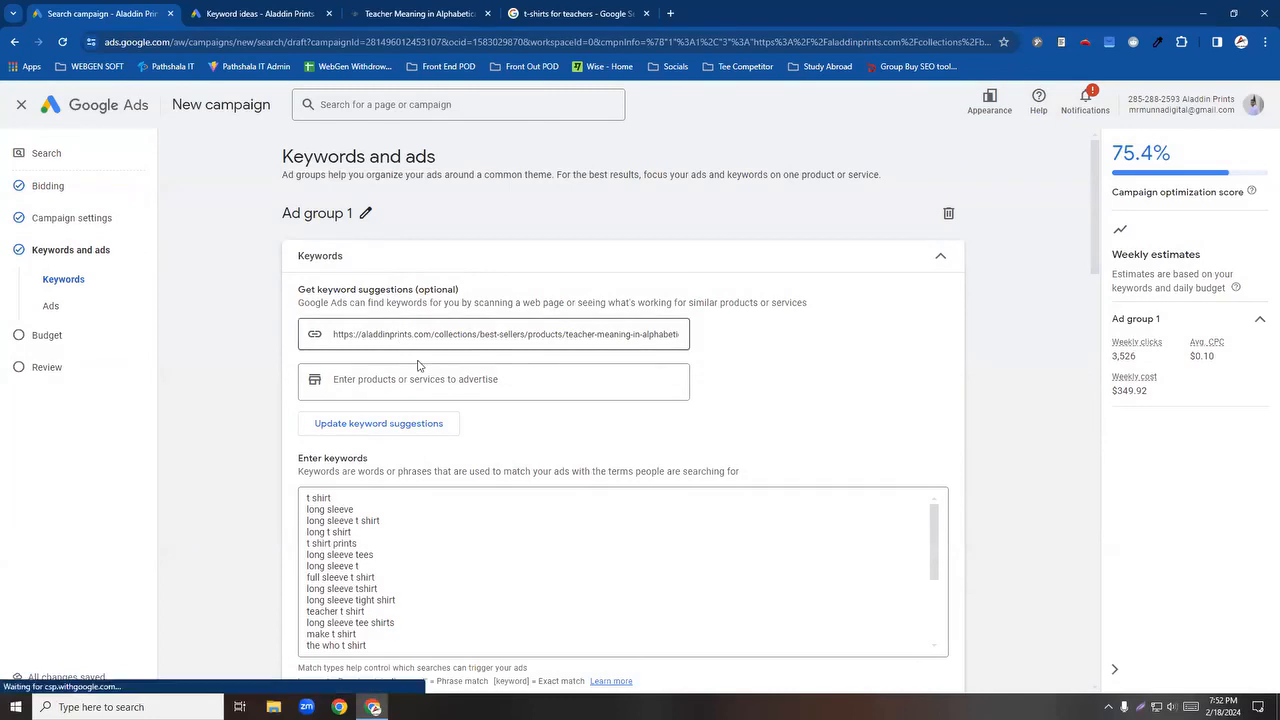
Step: Read through the suggested keyword list for Ad group 1 and glance at the ad section below it
scroll(410, 545, "down", 3)
scroll(410, 545, "up", 3)
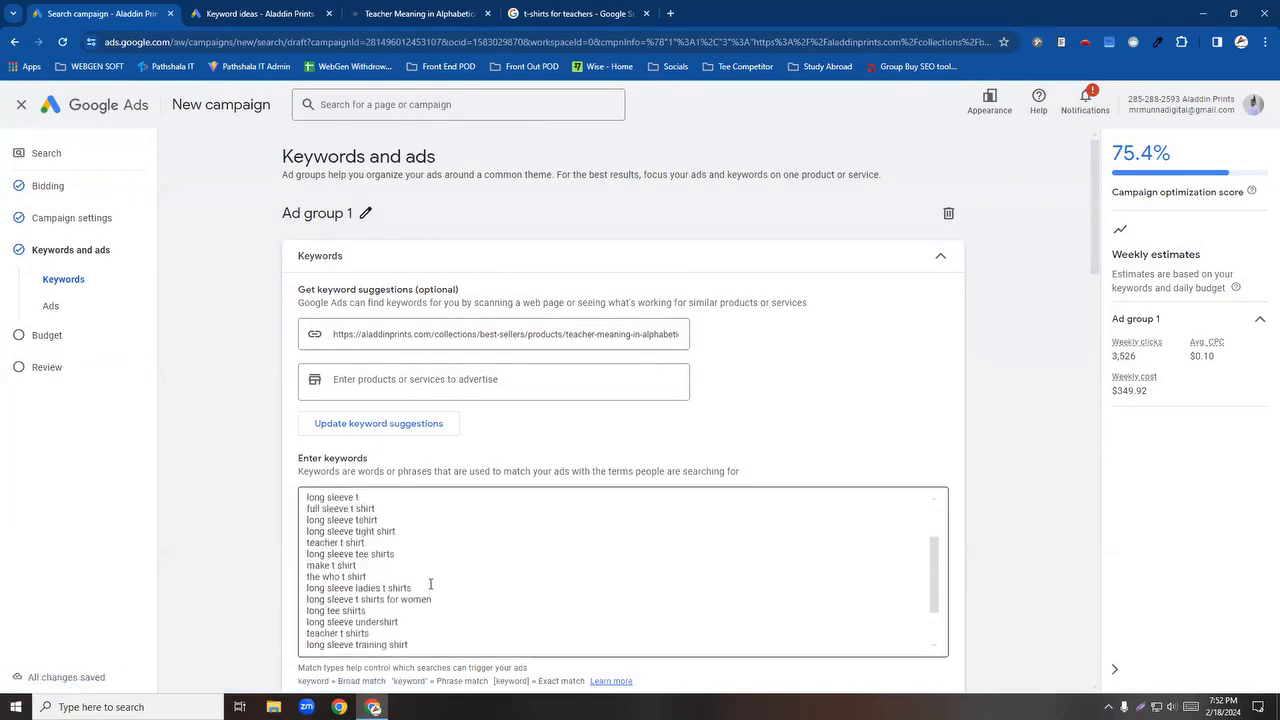
scroll(1014, 437, "down", 3)
scroll(580, 277, "down", 5)
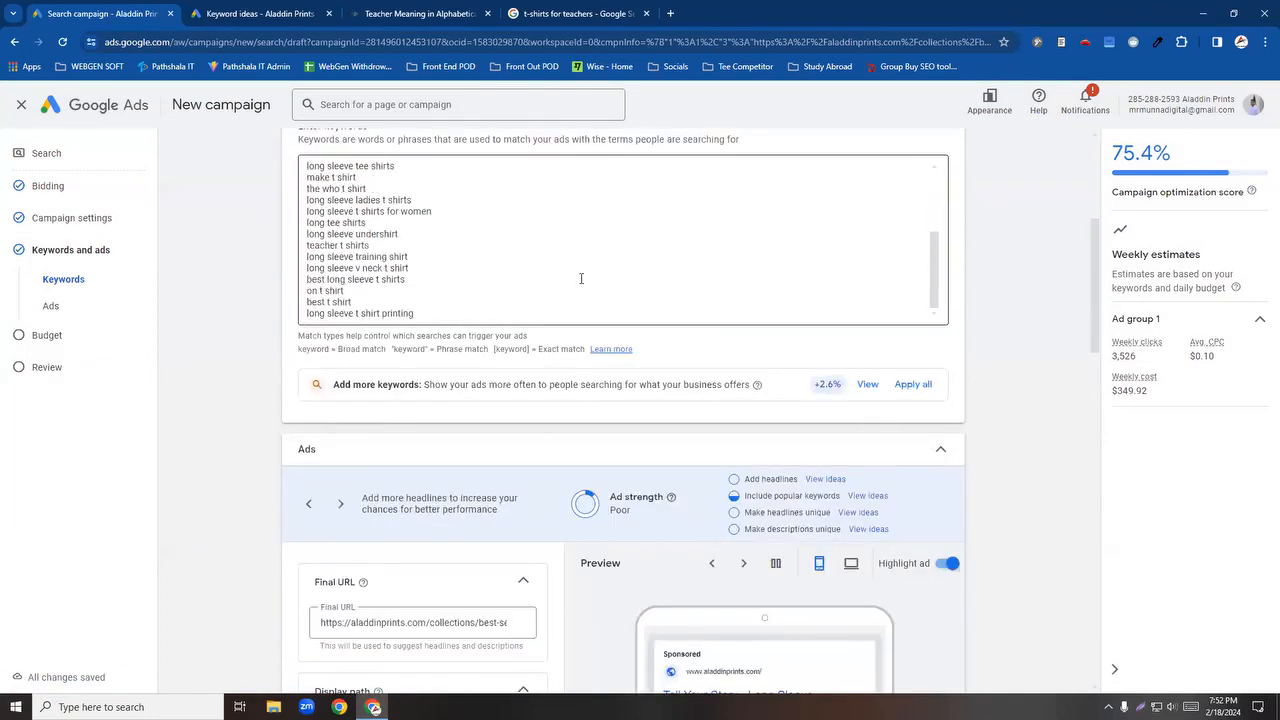
scroll(991, 382, "up", 4)
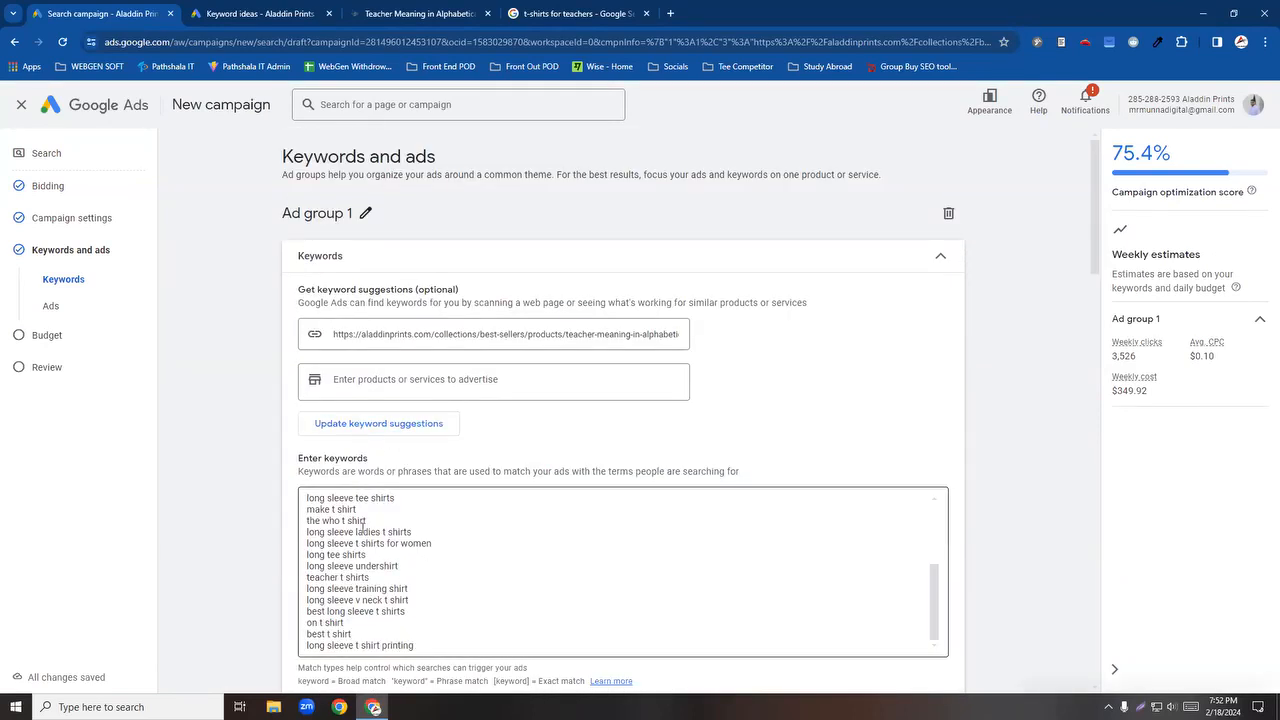
scroll(380, 558, "down", 1)
scroll(383, 562, "down", 1)
scroll(423, 399, "up", 4)
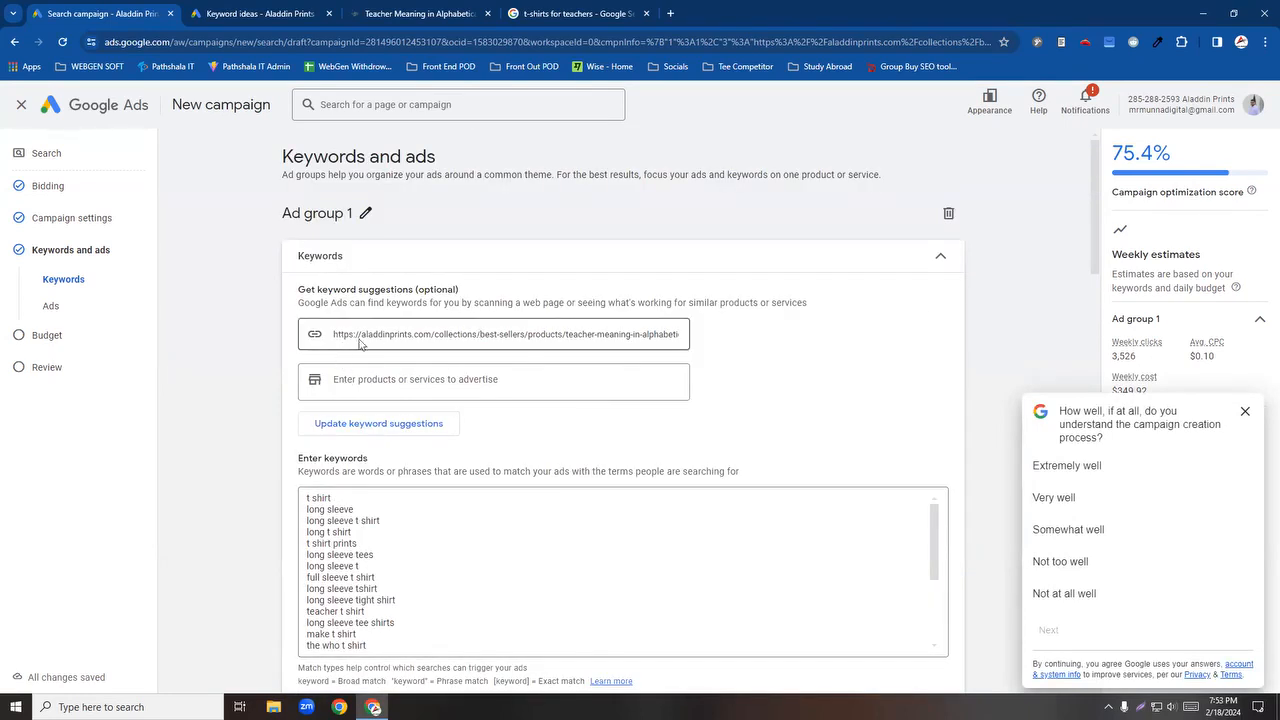
Step: Compare the suggested keywords in Ad group 1 with the teacher T-shirt product page and return to the campaign
left_click(415, 13)
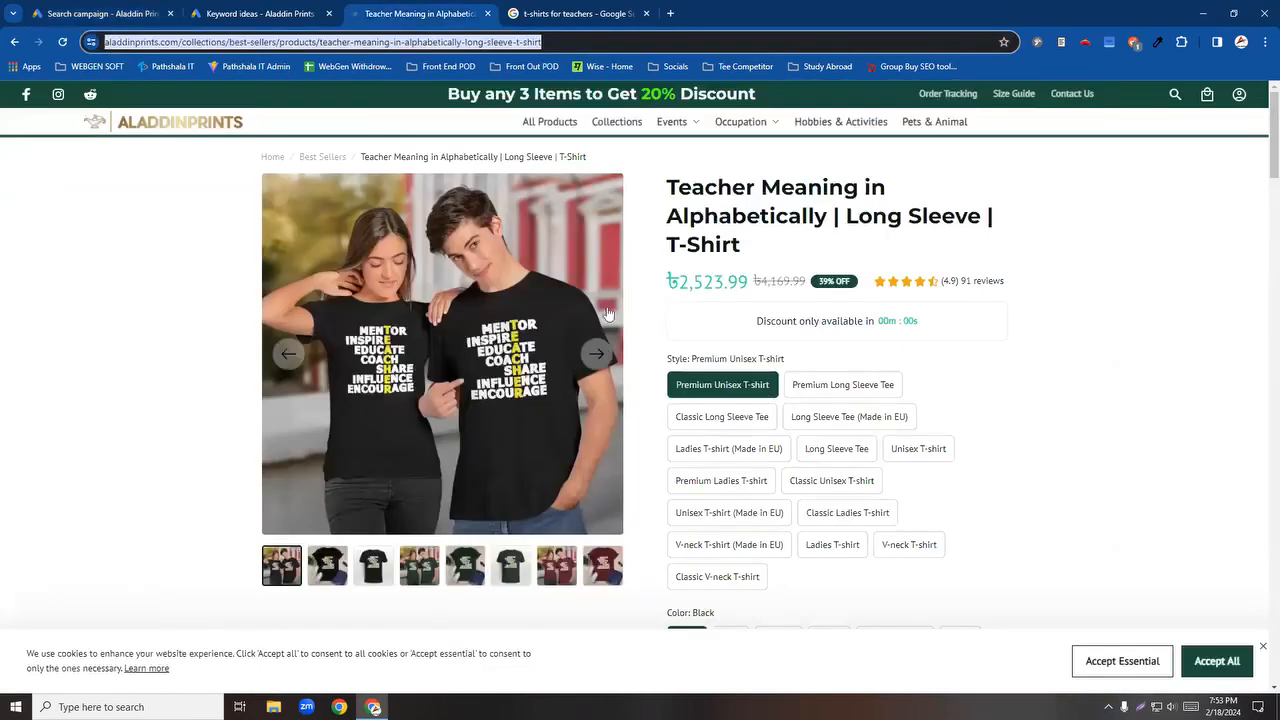
key("ctrl+1")
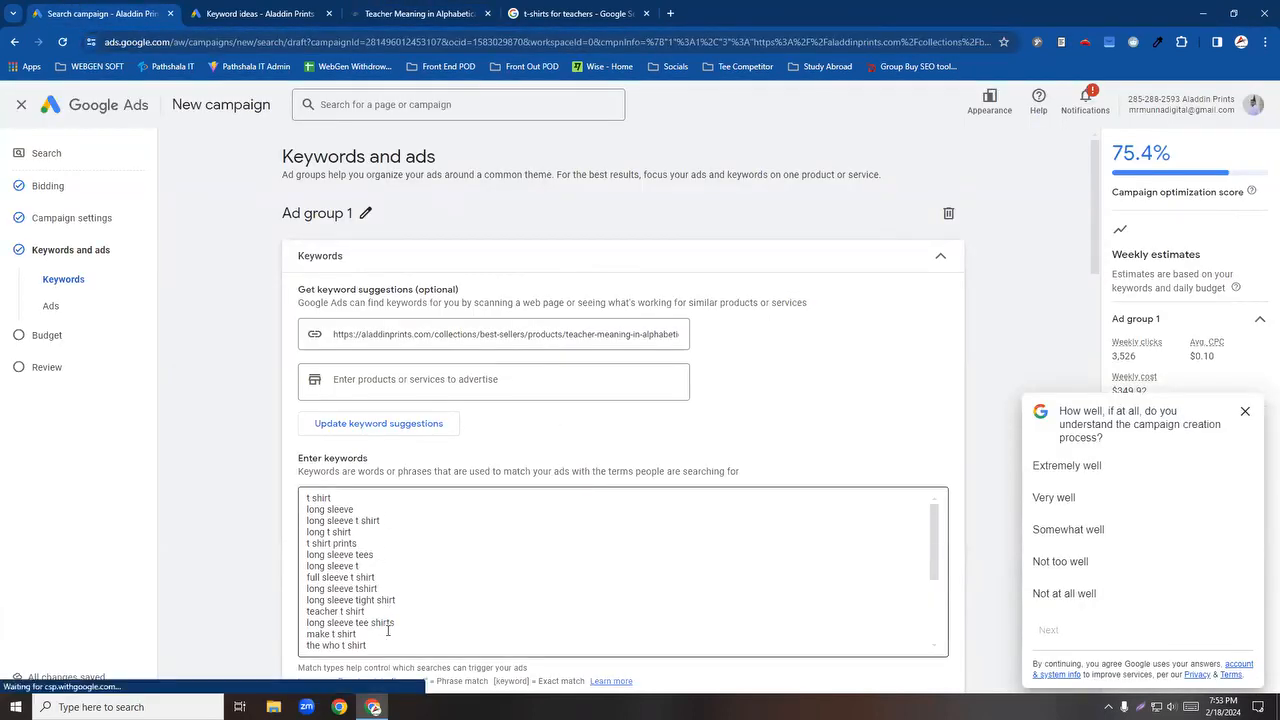
scroll(365, 589, "down", 2)
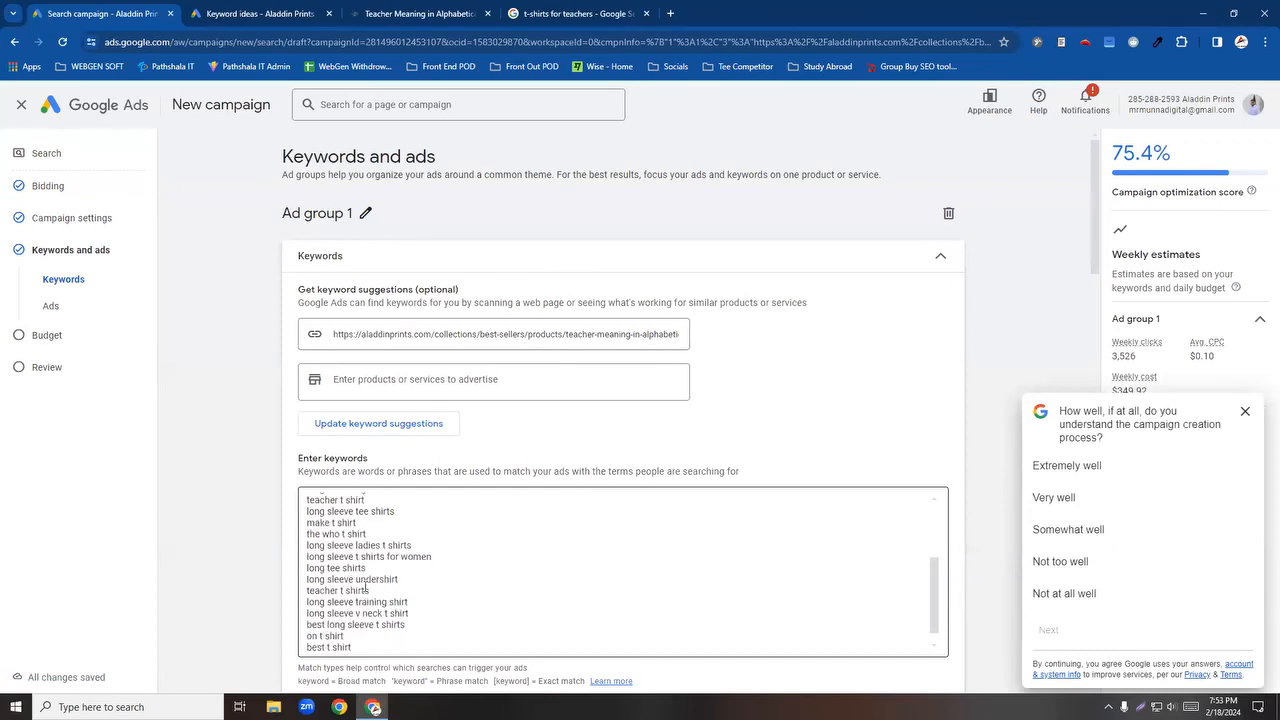
scroll(365, 589, "down", 1)
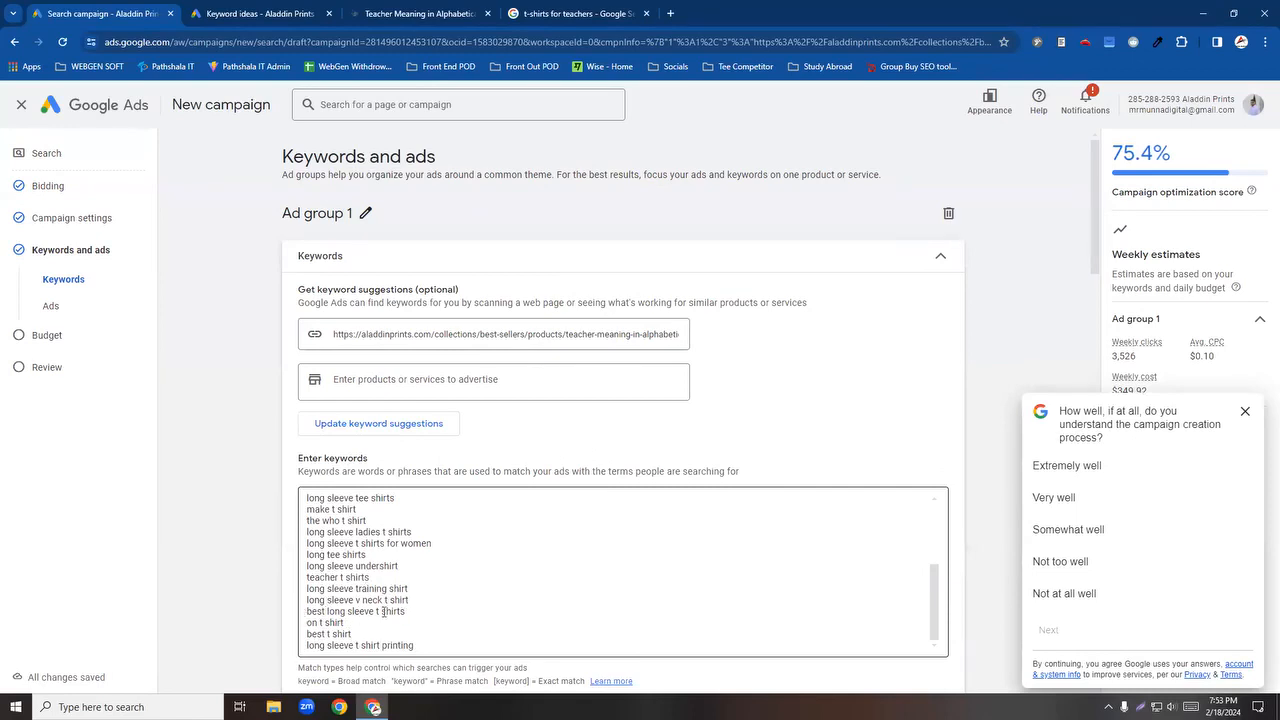
scroll(348, 578, "up", 1)
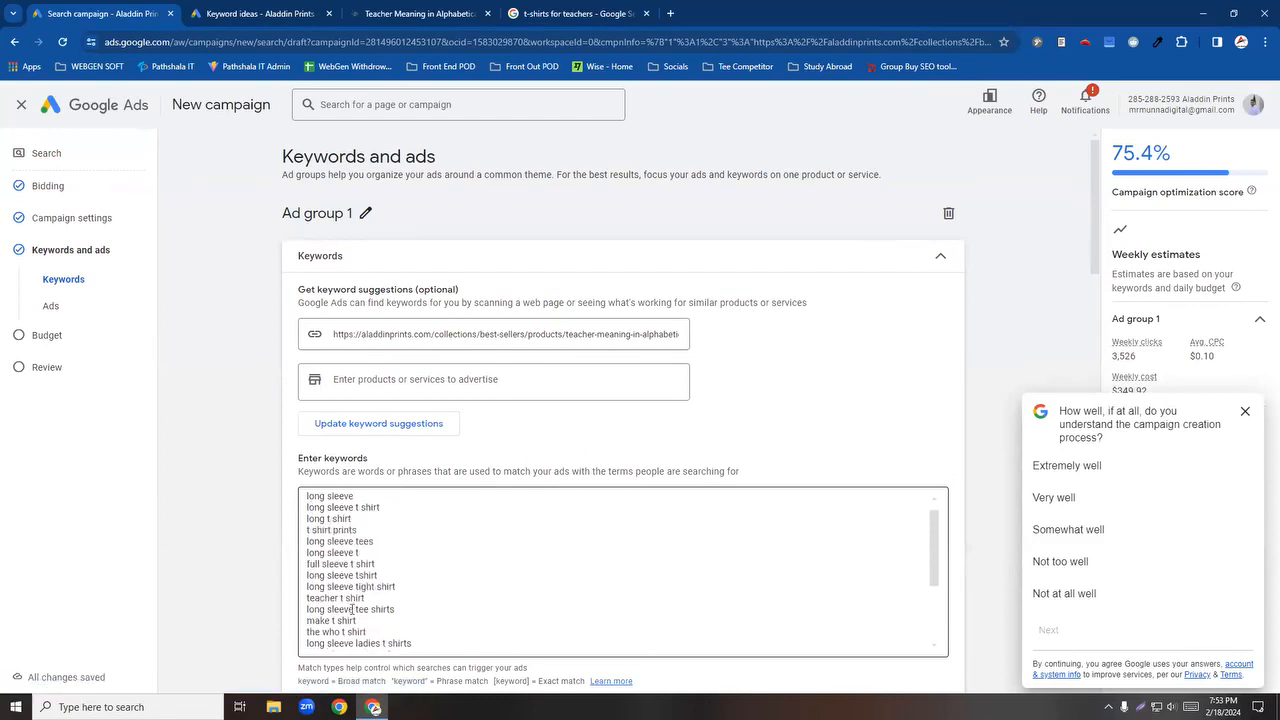
scroll(328, 574, "up", 1)
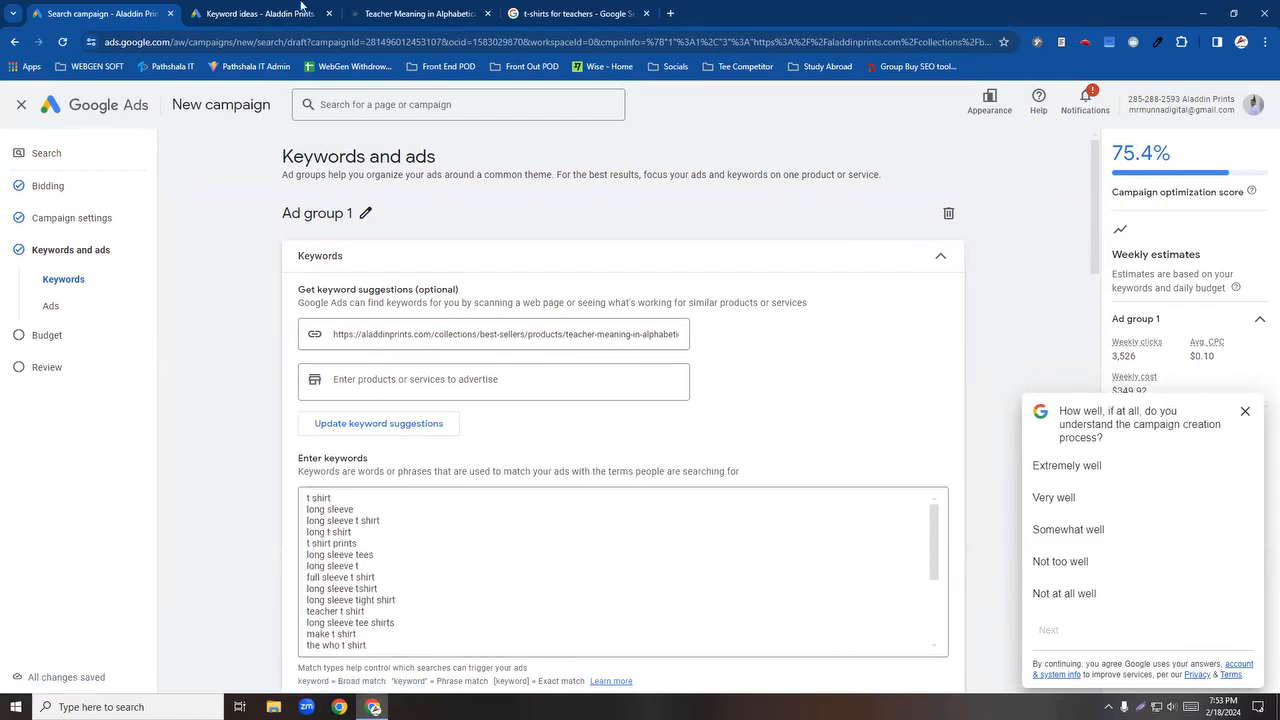
left_click(420, 13)
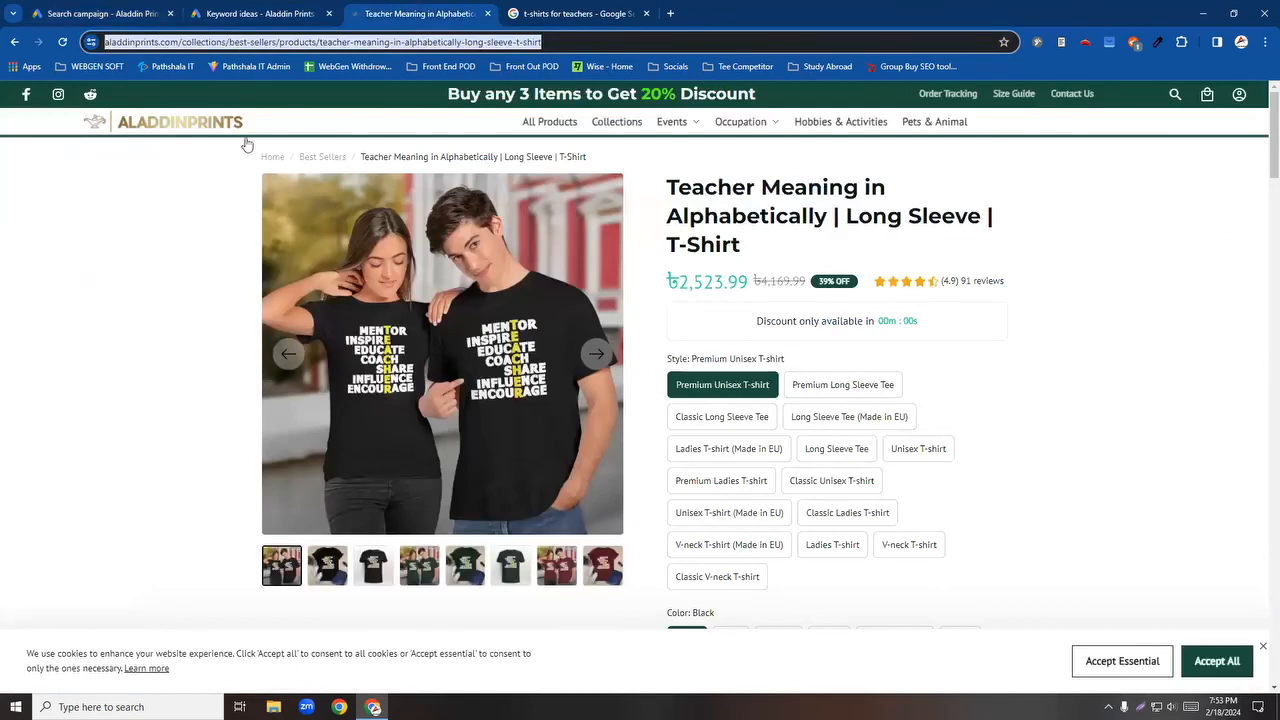
left_click(100, 13)
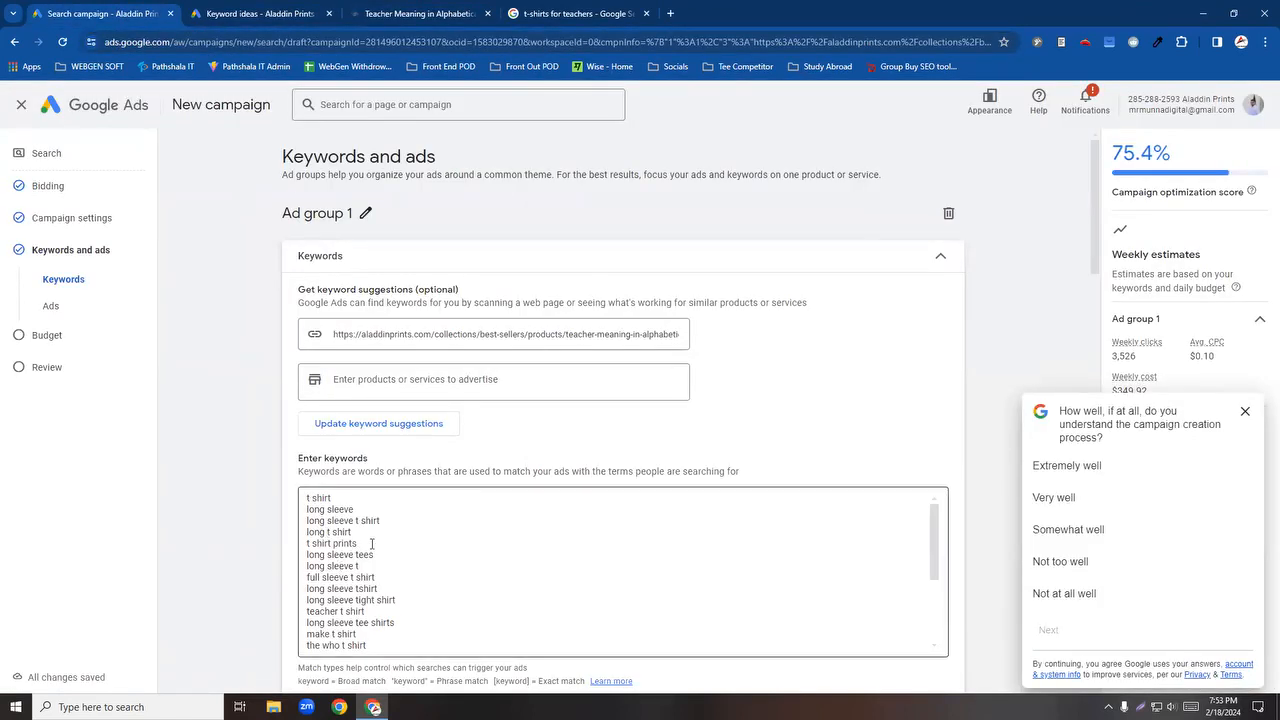
Step: Compare the ad group's suggested keywords with the Keyword Planner ideas for "t-shirts for teachers" and return to the campaign
left_click(378, 588)
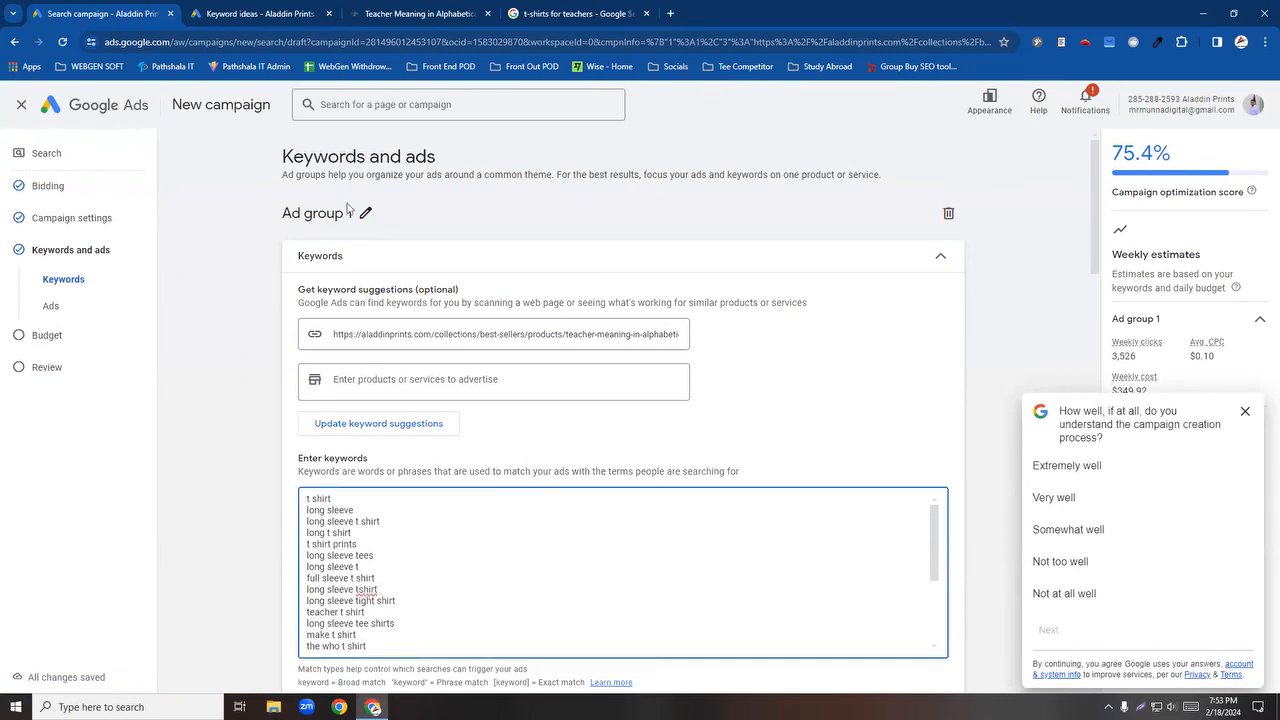
left_click(303, 12)
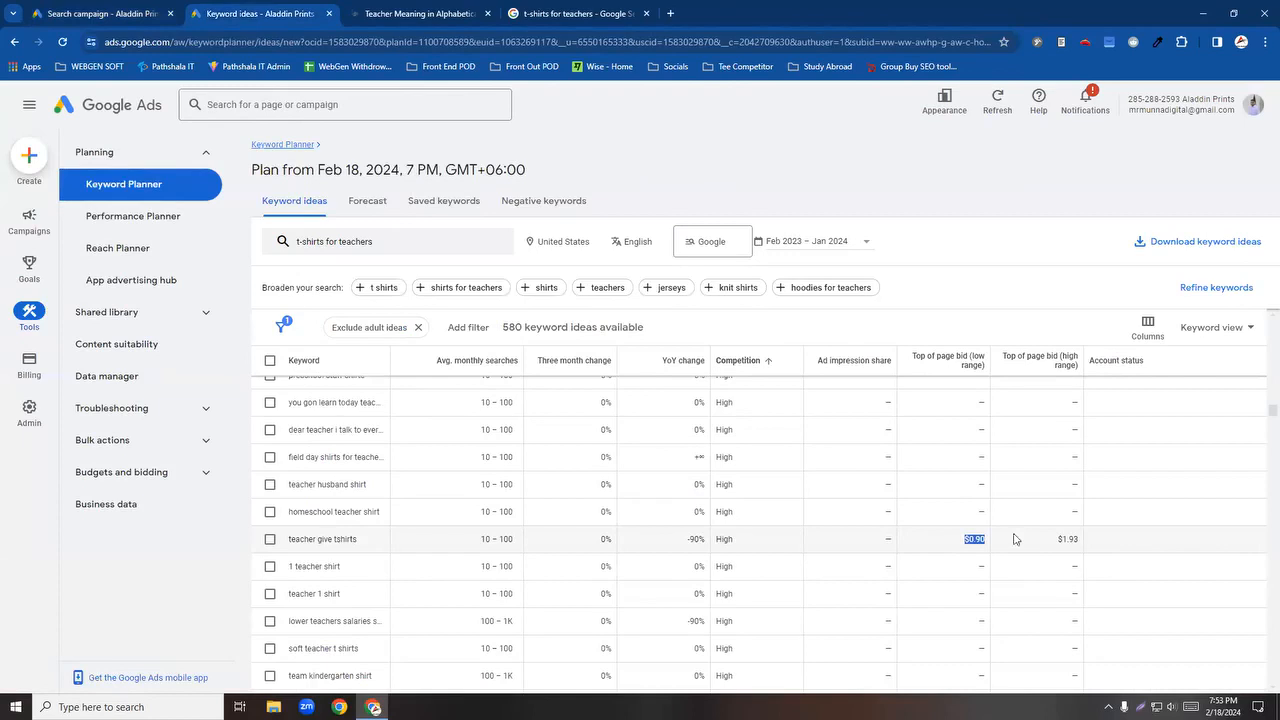
mouse_move(944, 375)
left_click(136, 12)
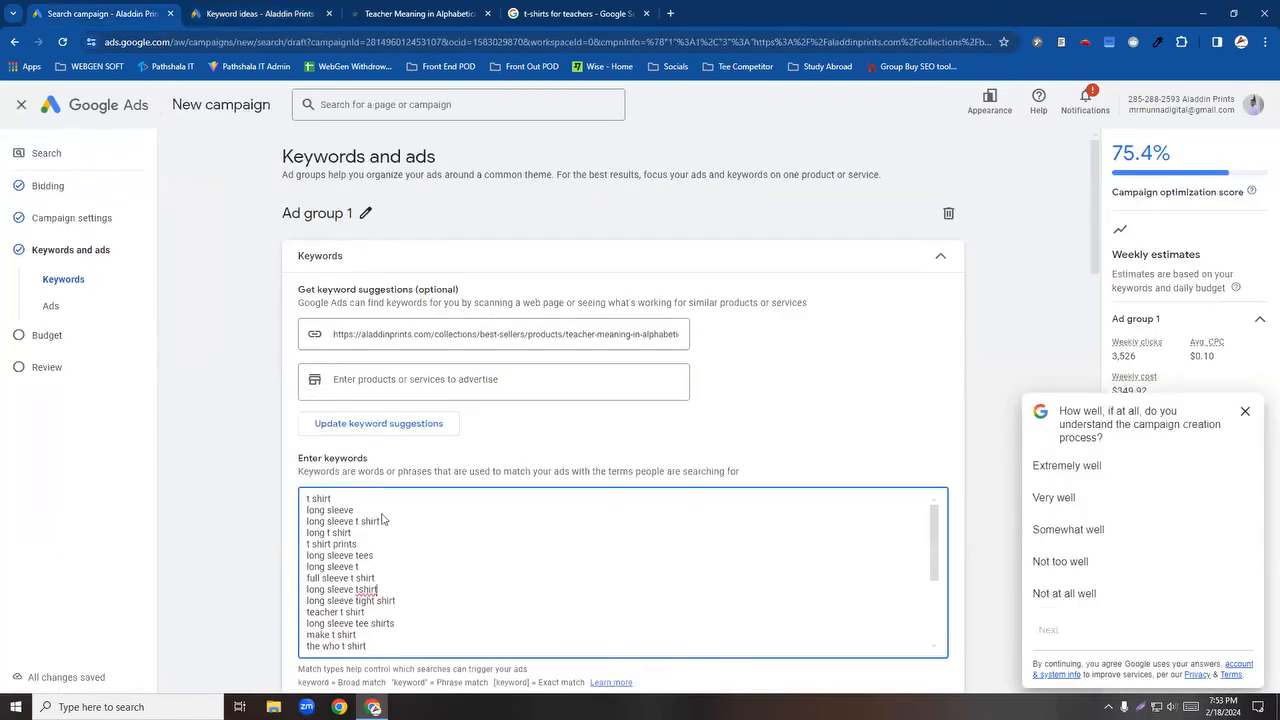
left_click(384, 591)
scroll(348, 603, "down", 3)
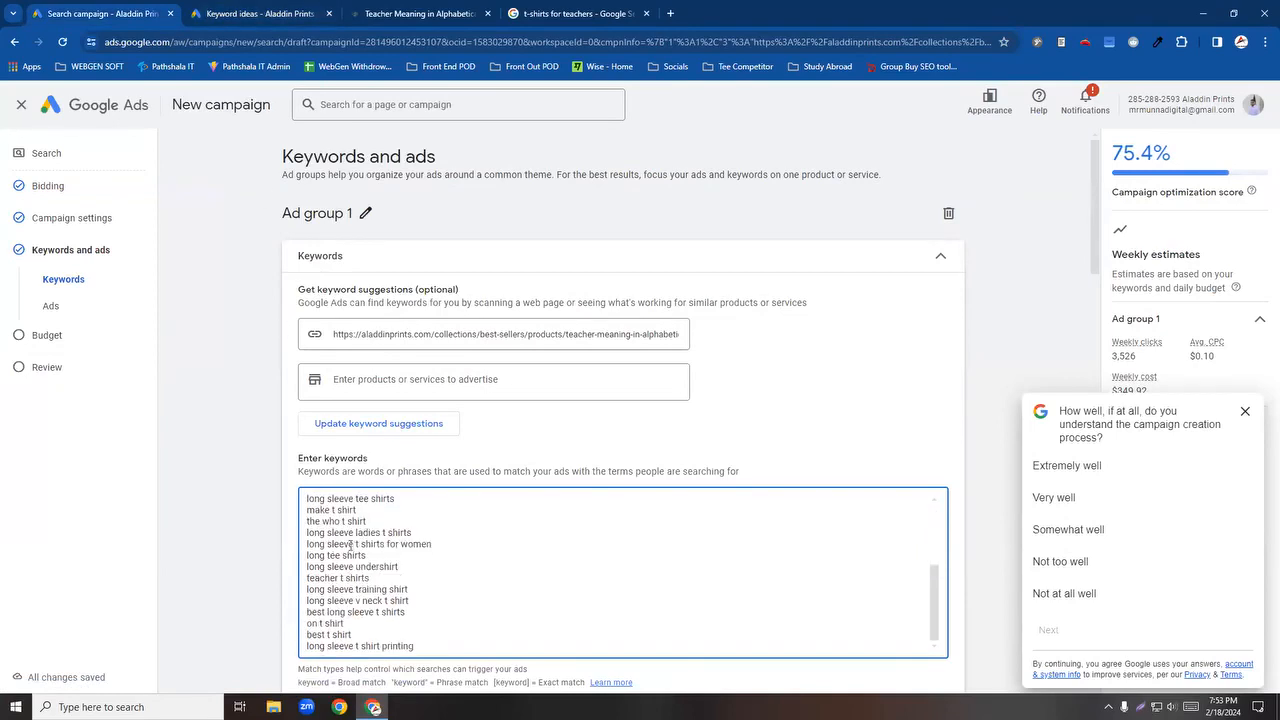
left_click(268, 12)
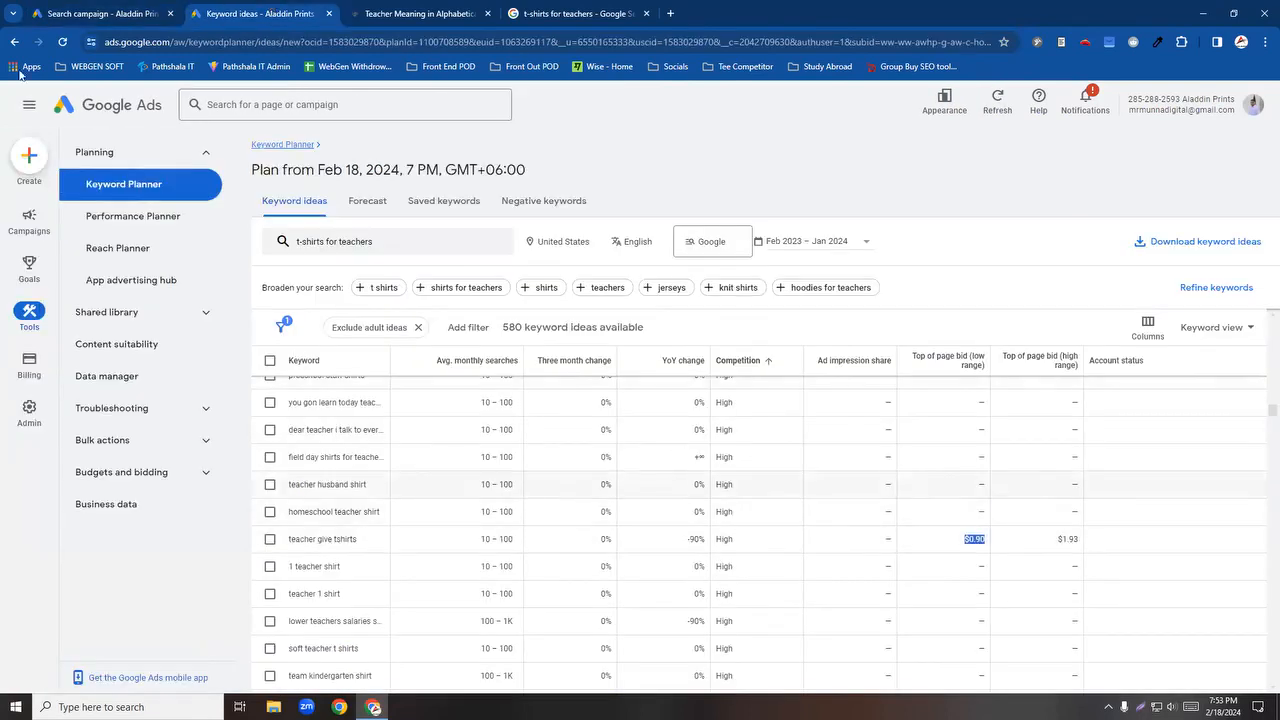
left_click(80, 10)
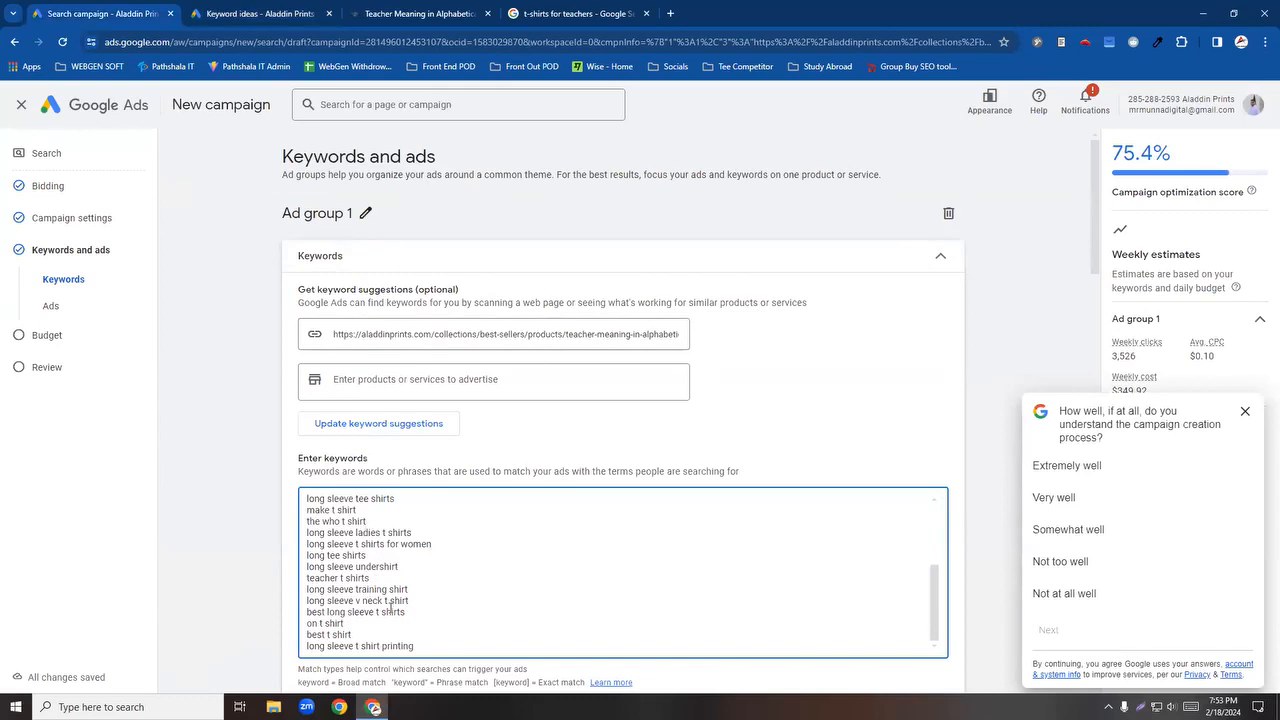
Step: Review Ad group 1's suggested keywords and copy the entire keyword list
scroll(401, 603, "down", 4)
scroll(517, 491, "up", 4)
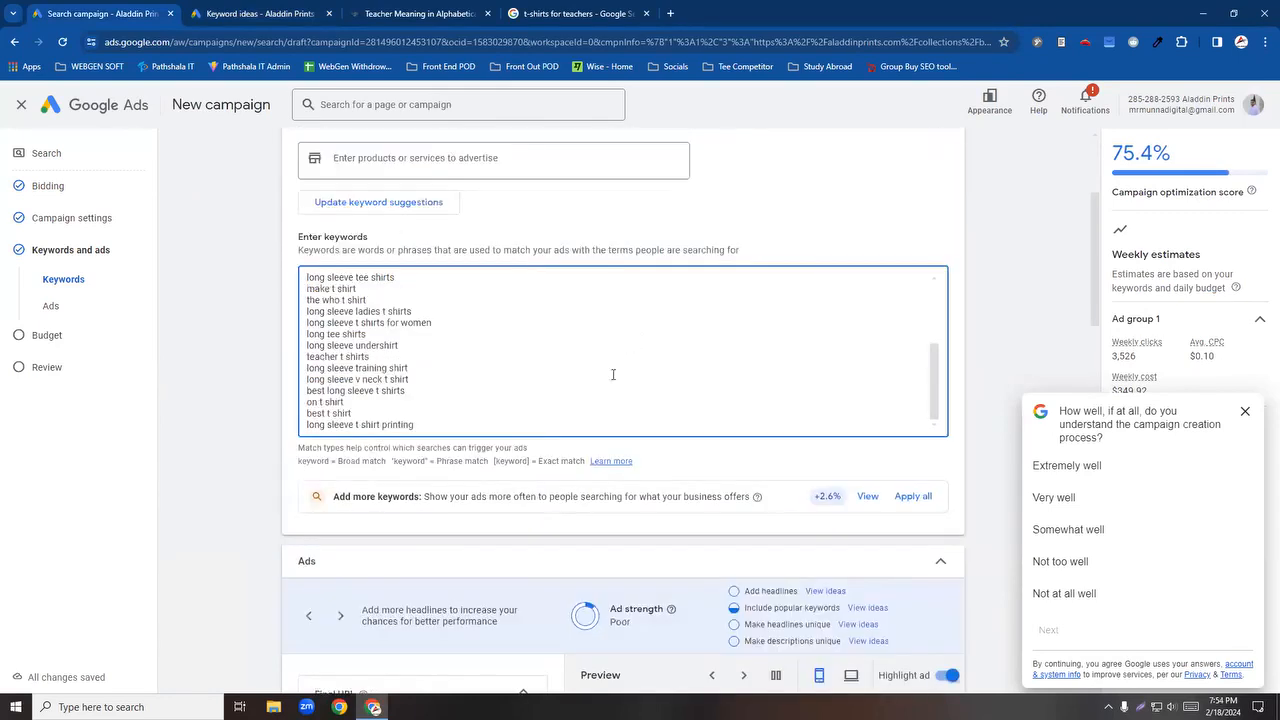
scroll(434, 609, "up", 2)
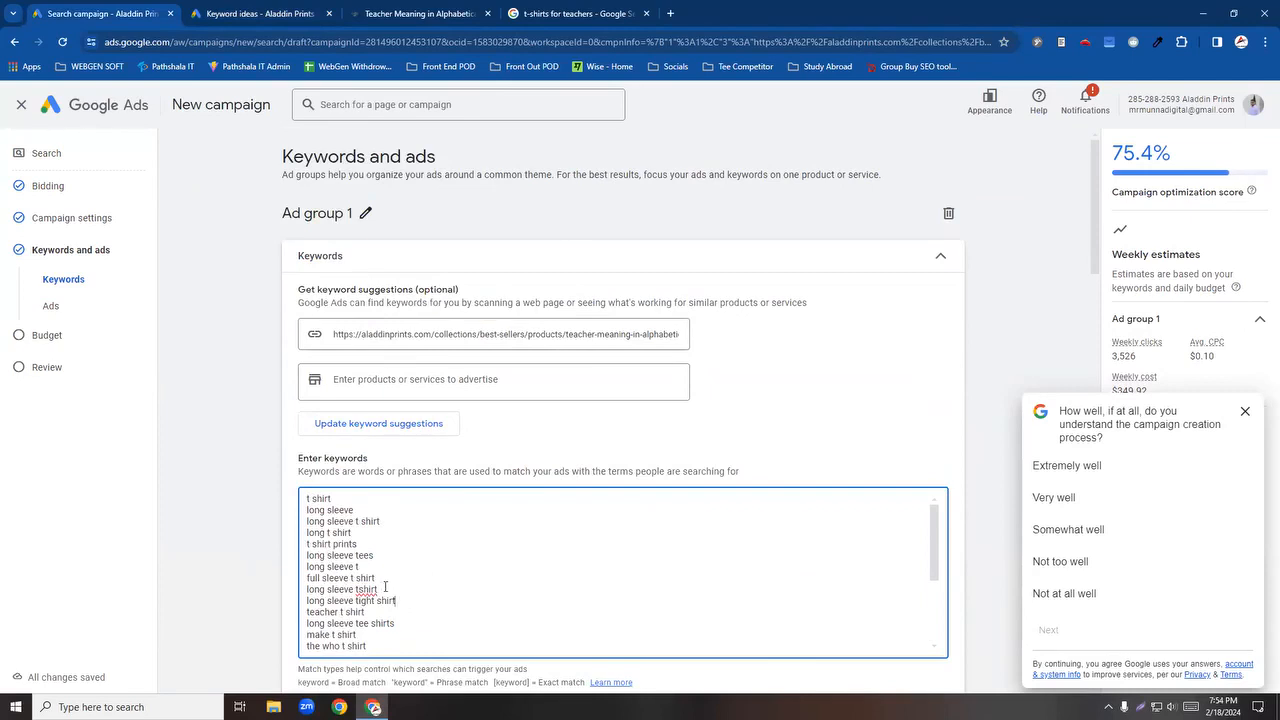
left_click(400, 576)
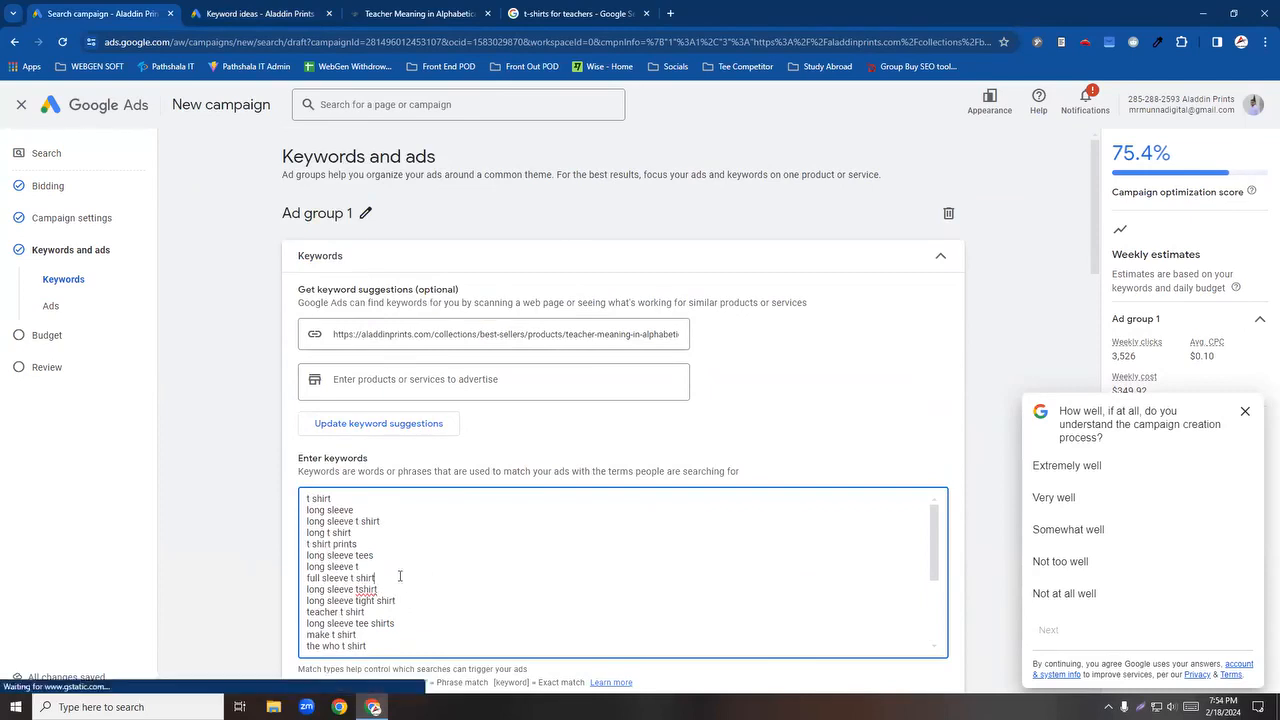
key("ctrl+a")
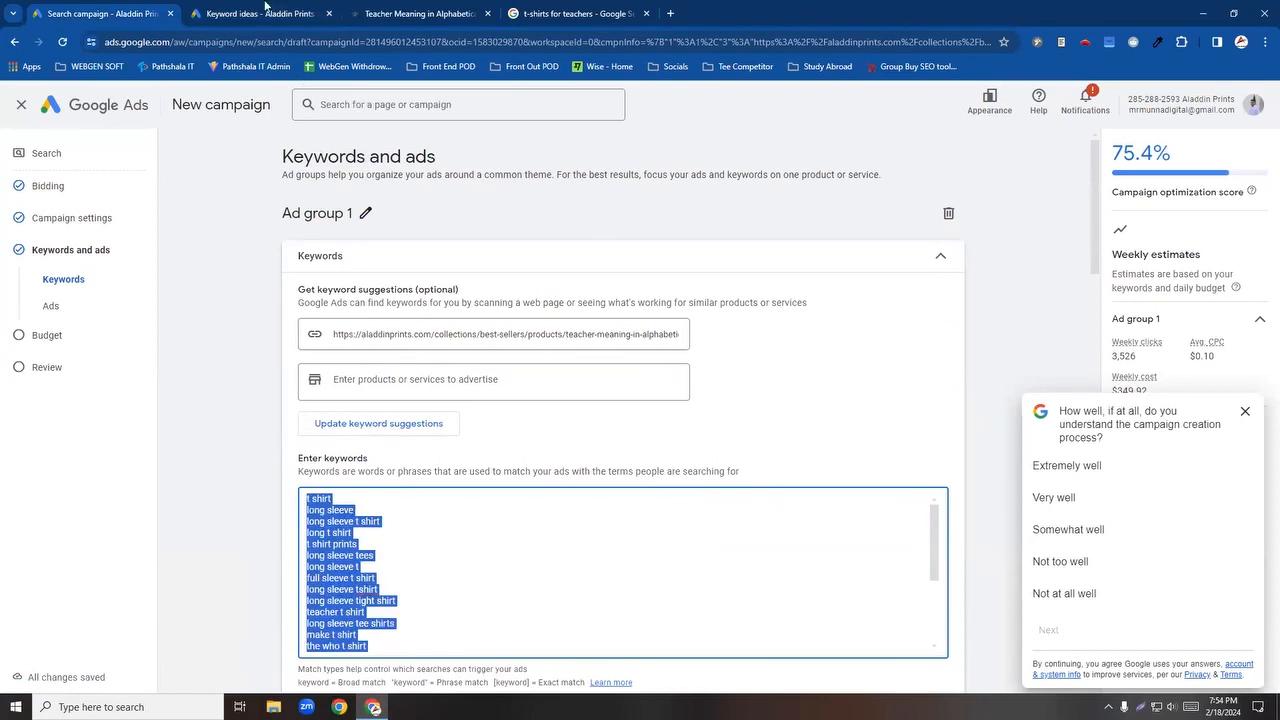
Step: Get search volume and forecasts in Keyword Planner for the keyword list copied from Ad group 1
left_click(262, 13)
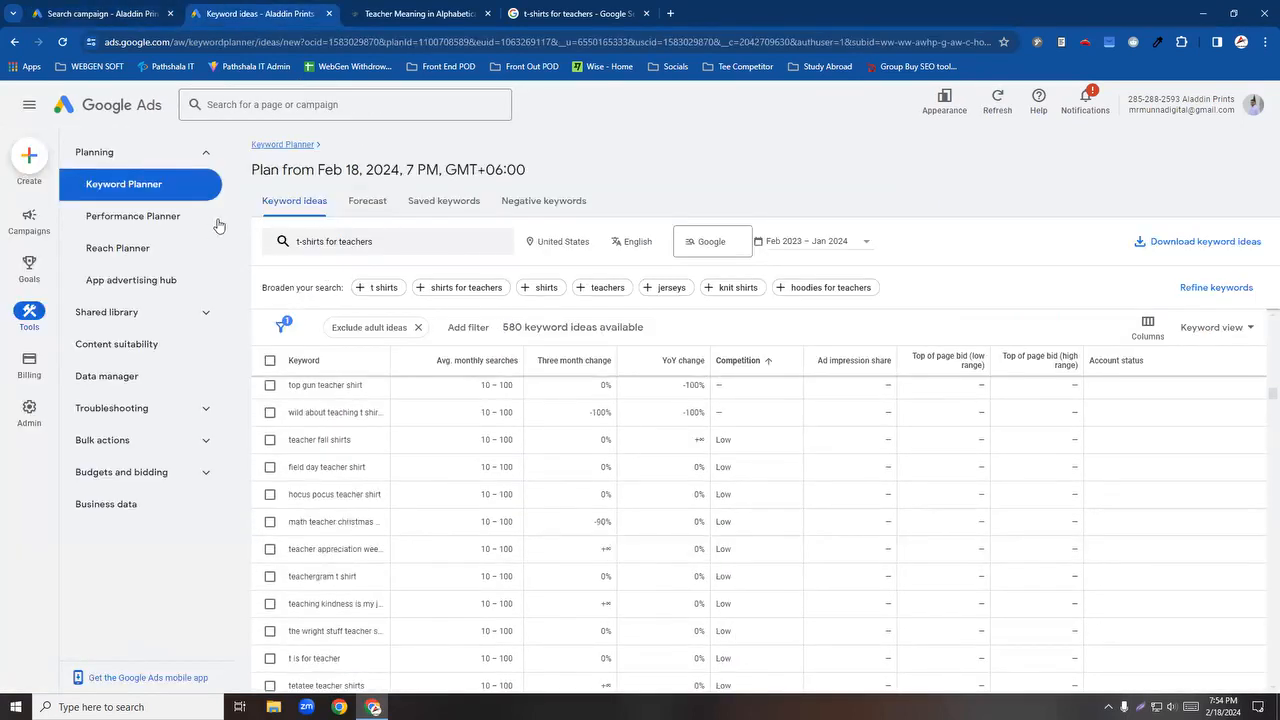
left_click(368, 212)
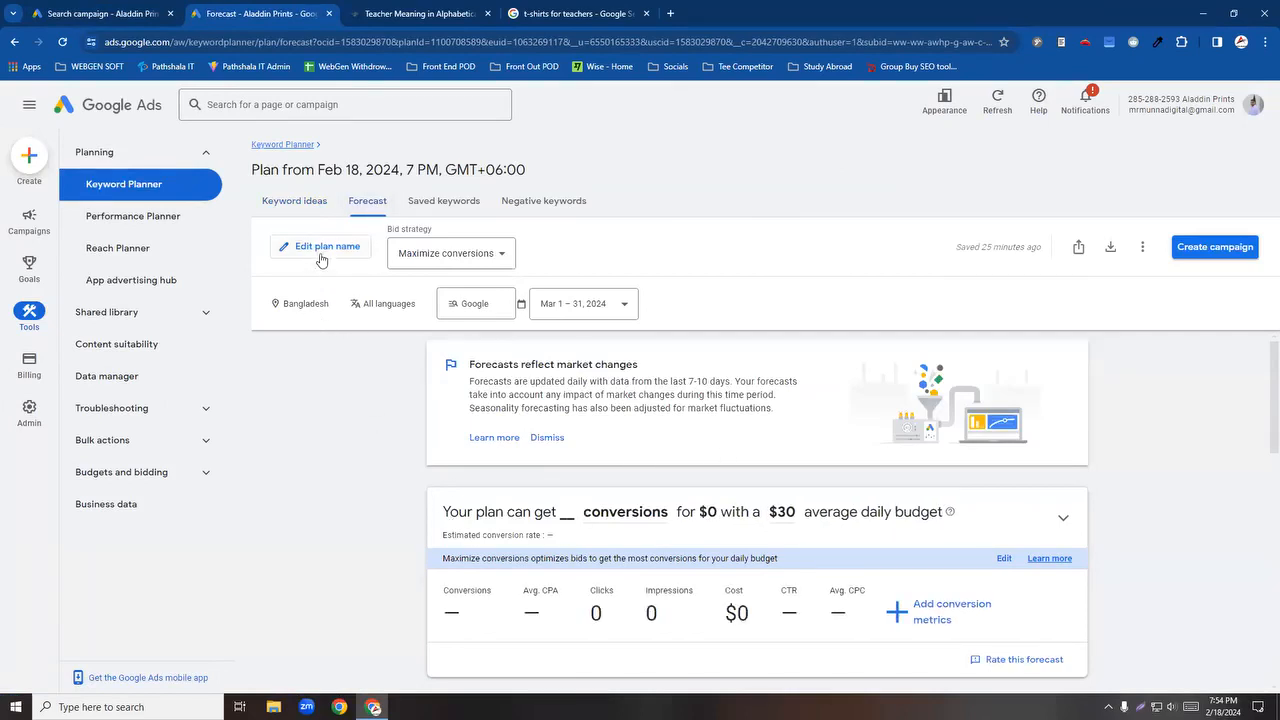
left_click(113, 186)
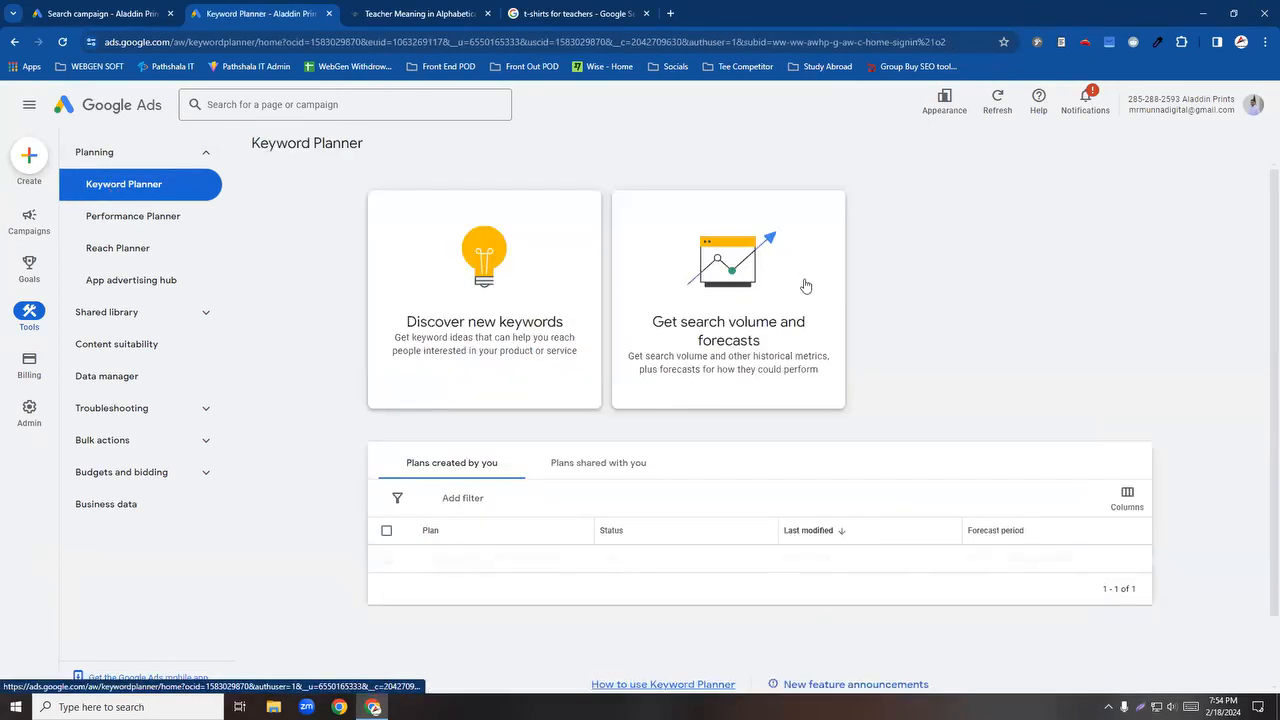
left_click(716, 272)
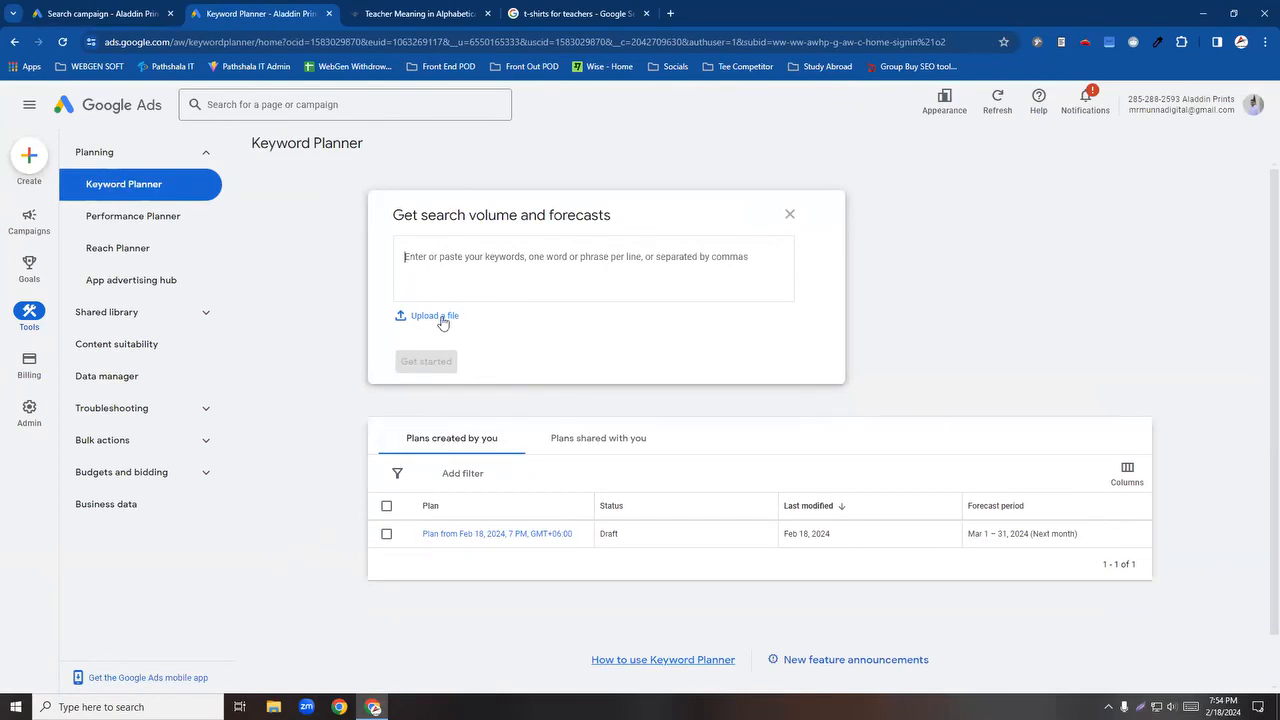
key("ctrl+v")
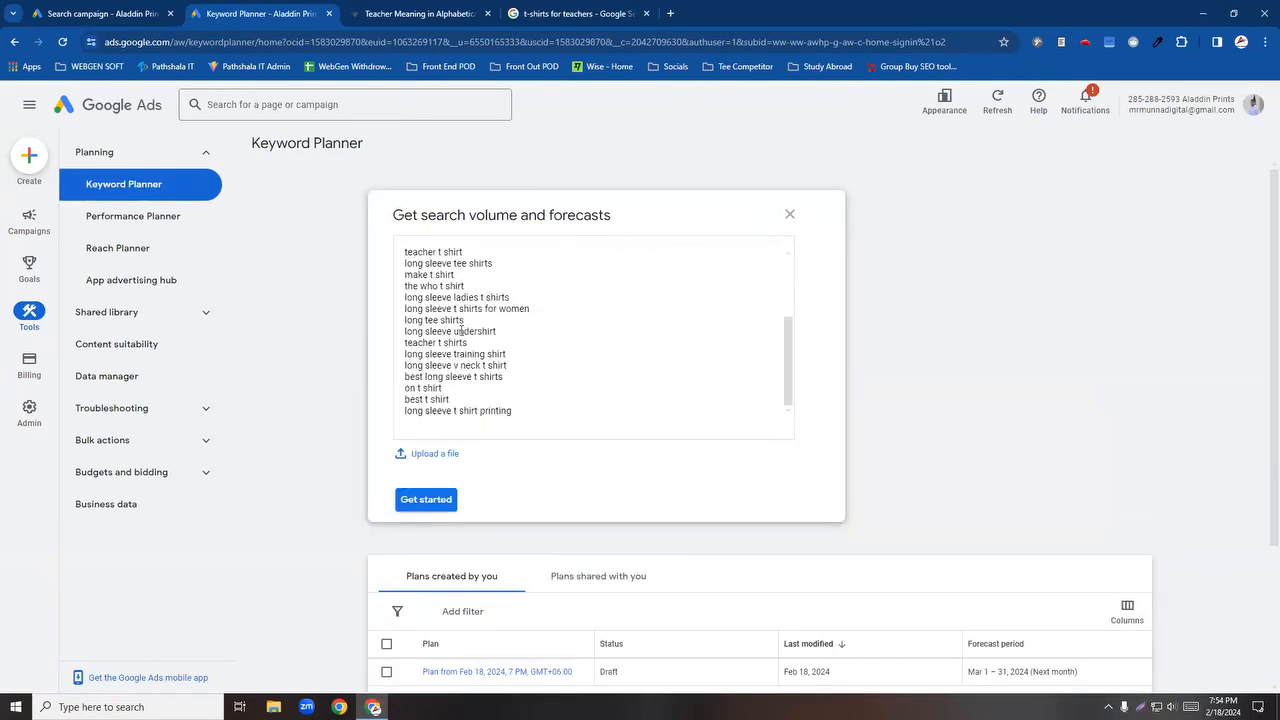
left_click(439, 505)
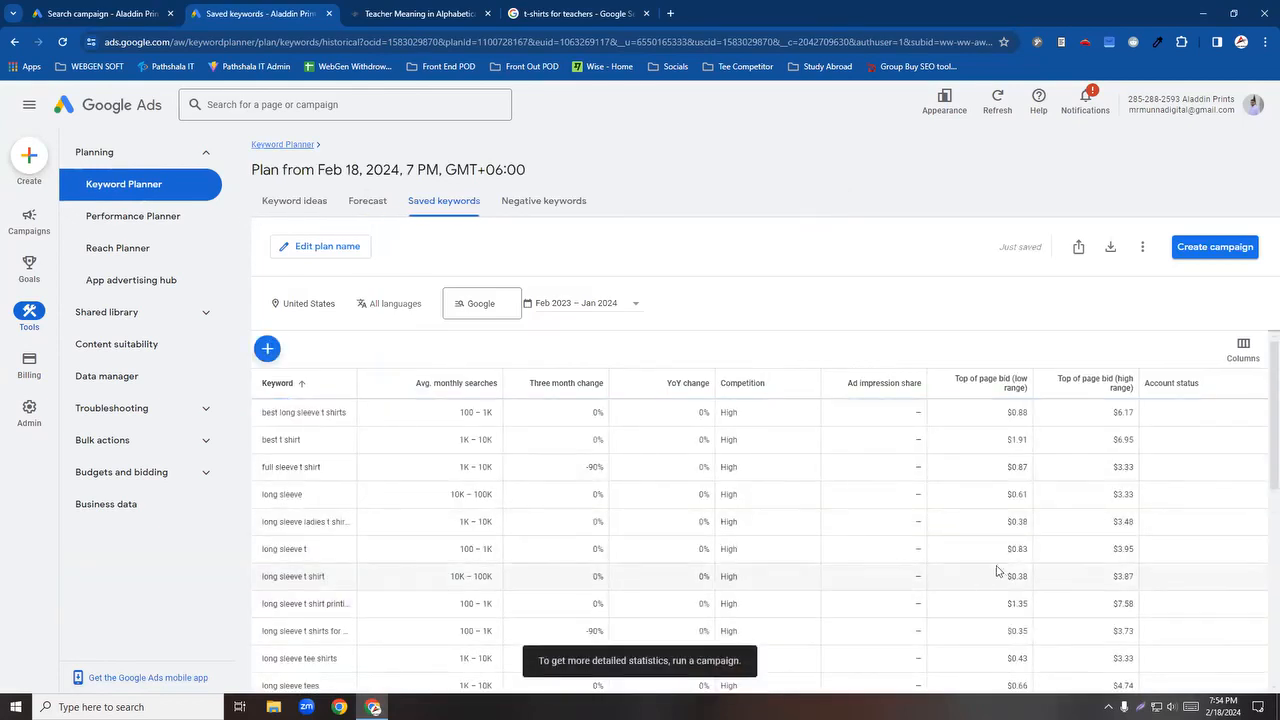
Step: Compare the keyword list in Ad group 1 with the saved keywords in the new Keyword Planner plan
left_click(46, 10)
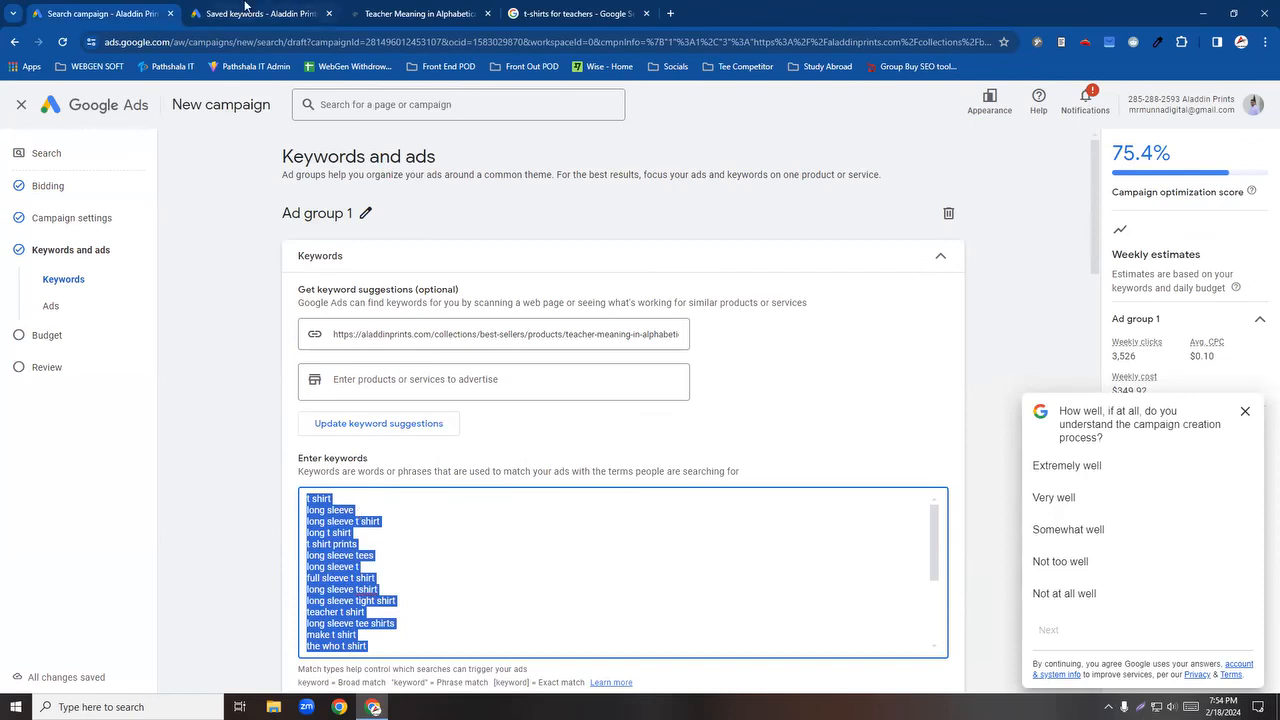
left_click(245, 10)
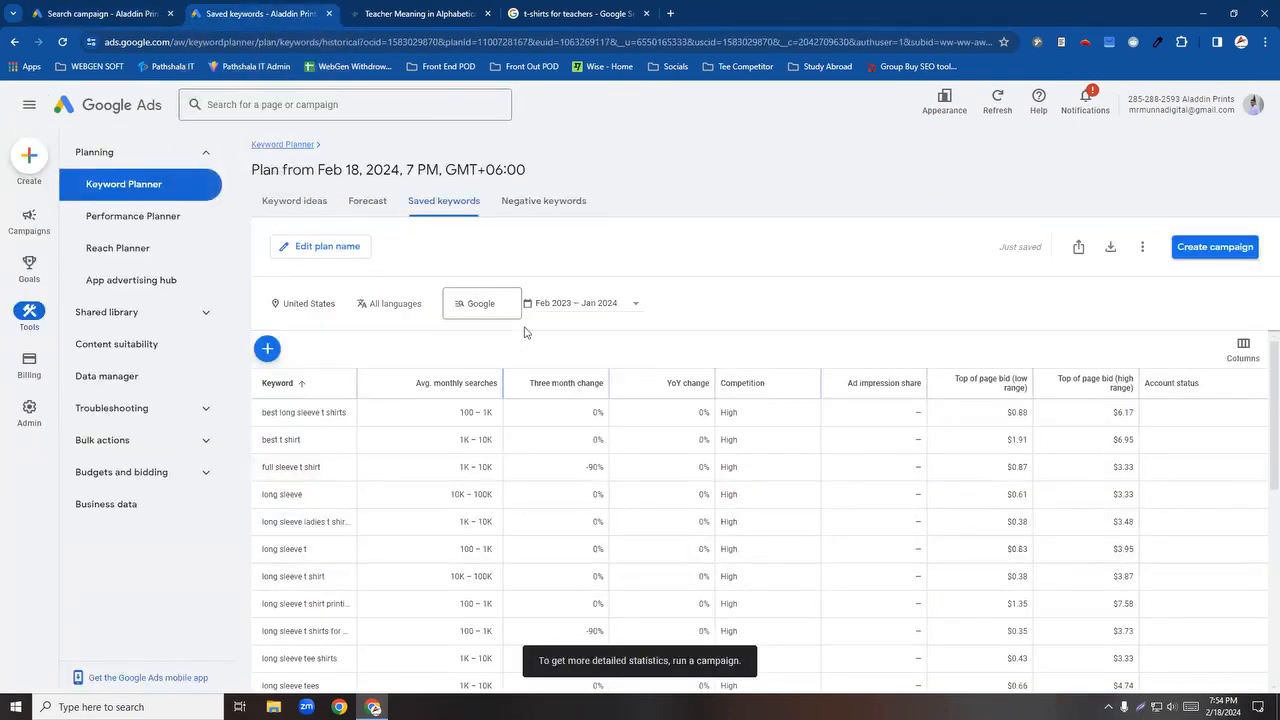
left_click(150, 6)
left_click(386, 554)
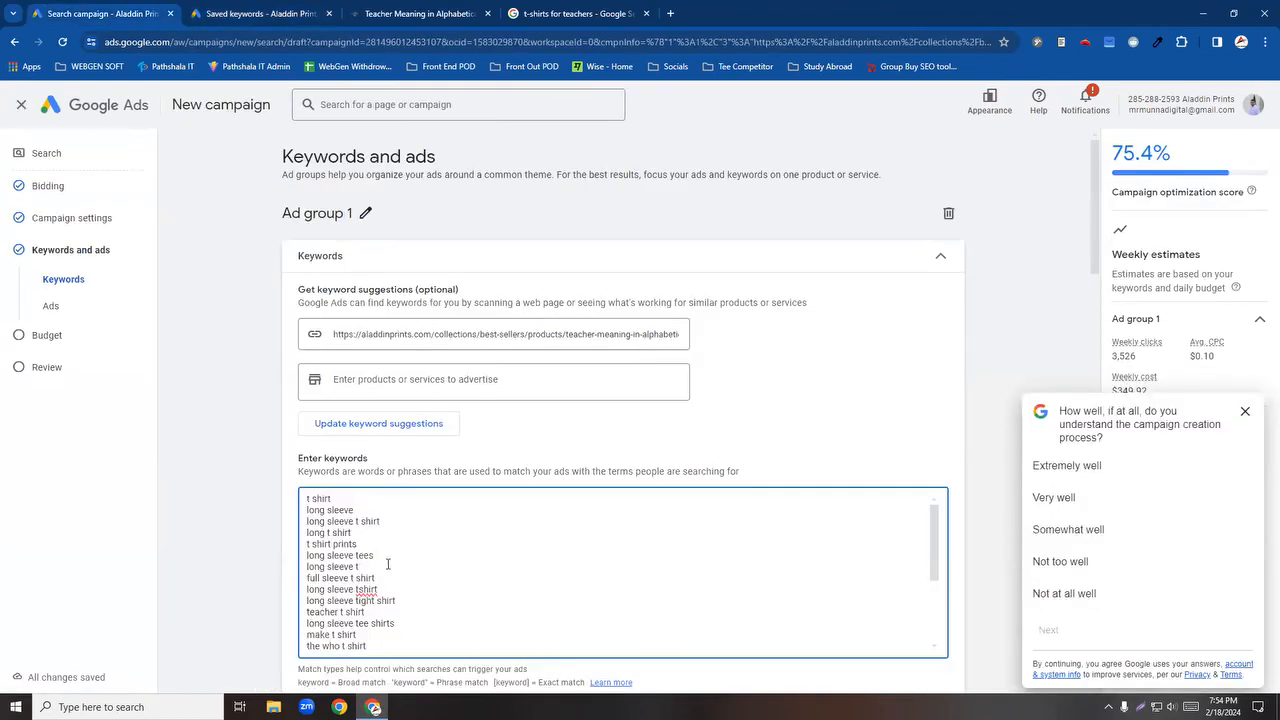
scroll(388, 564, "down", 2)
left_click(262, 14)
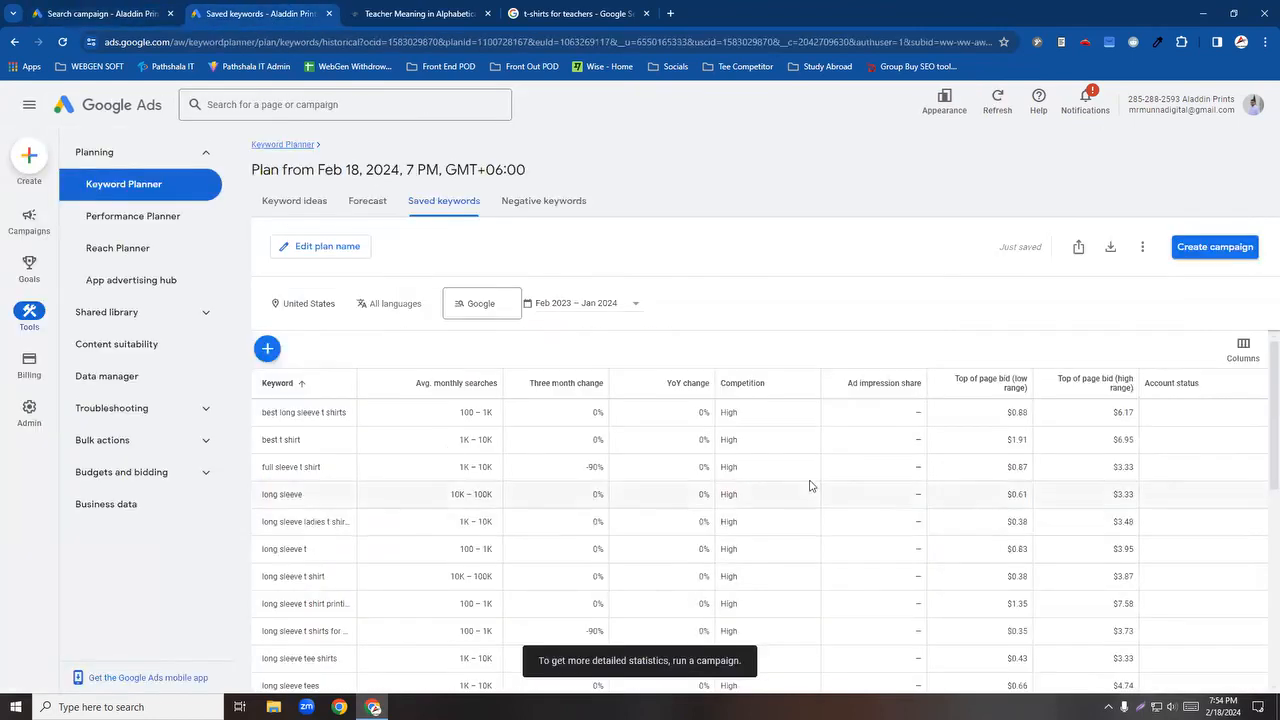
Step: Examine the saved keywords' competition and top-of-page bid ranges, including the high-range bid for "on t shirt"
scroll(732, 500, "down", 5)
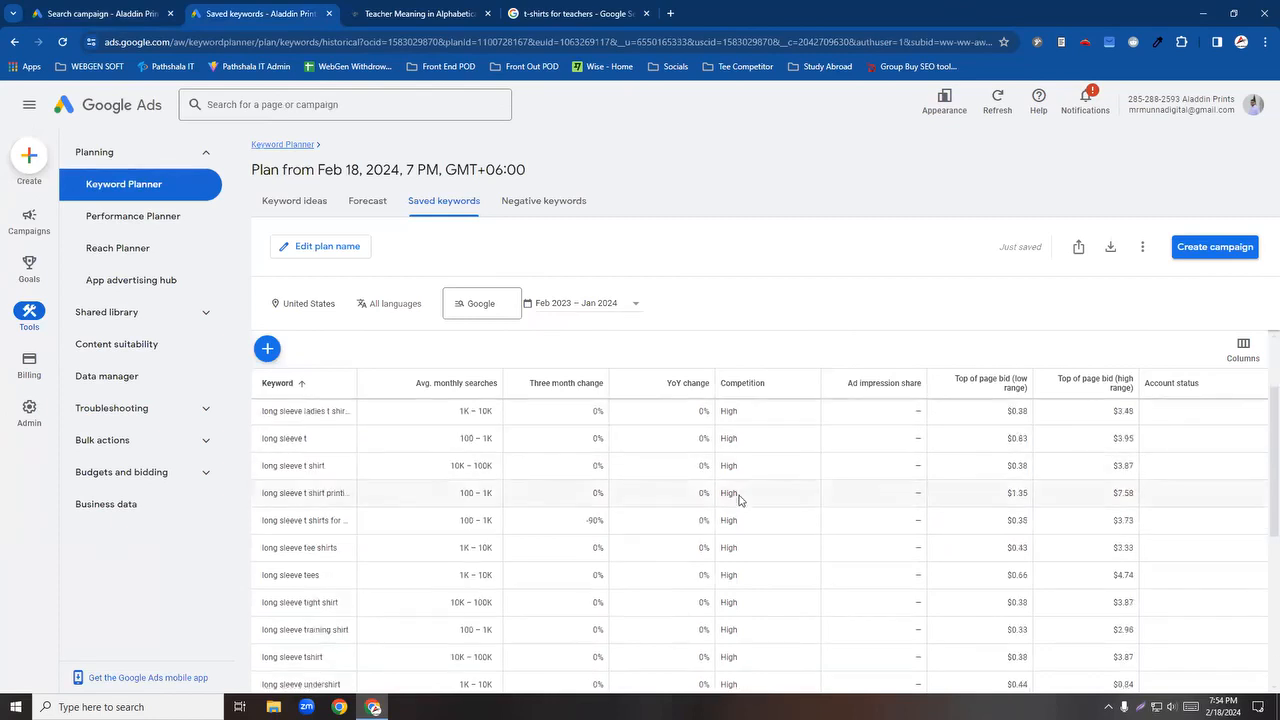
left_click(1040, 648)
left_click(1038, 635)
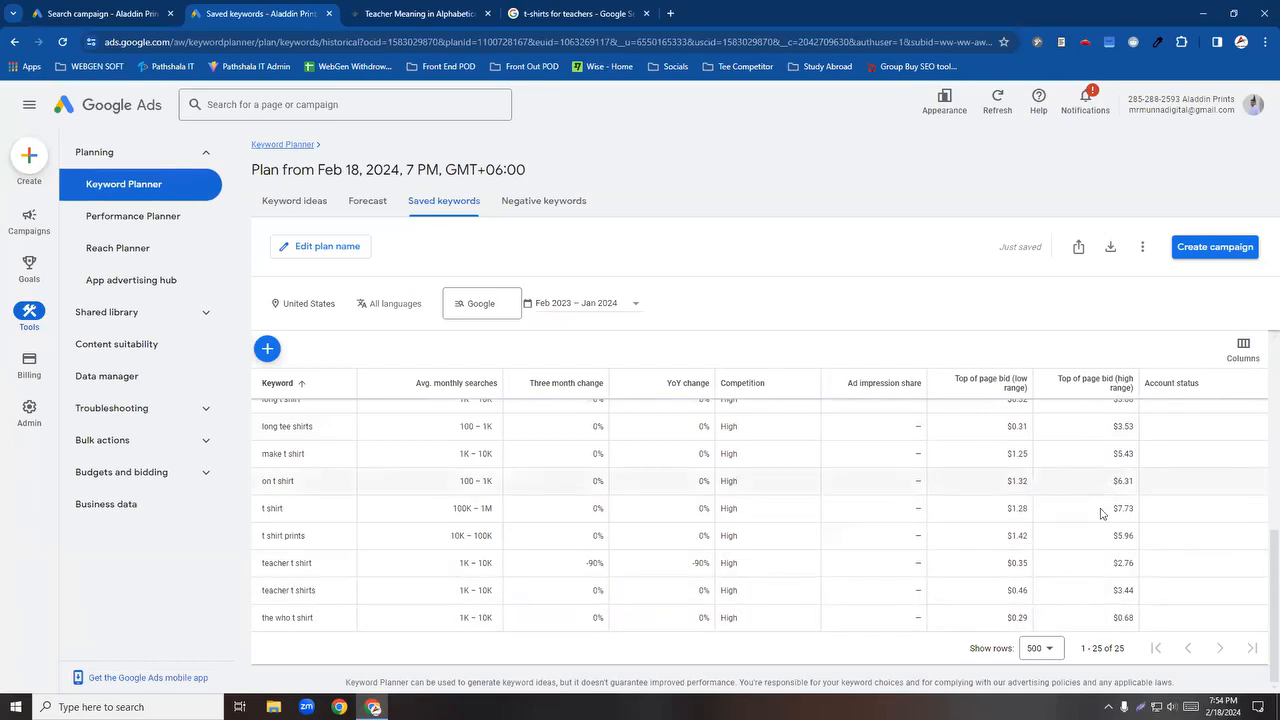
scroll(1100, 557, "up", 5)
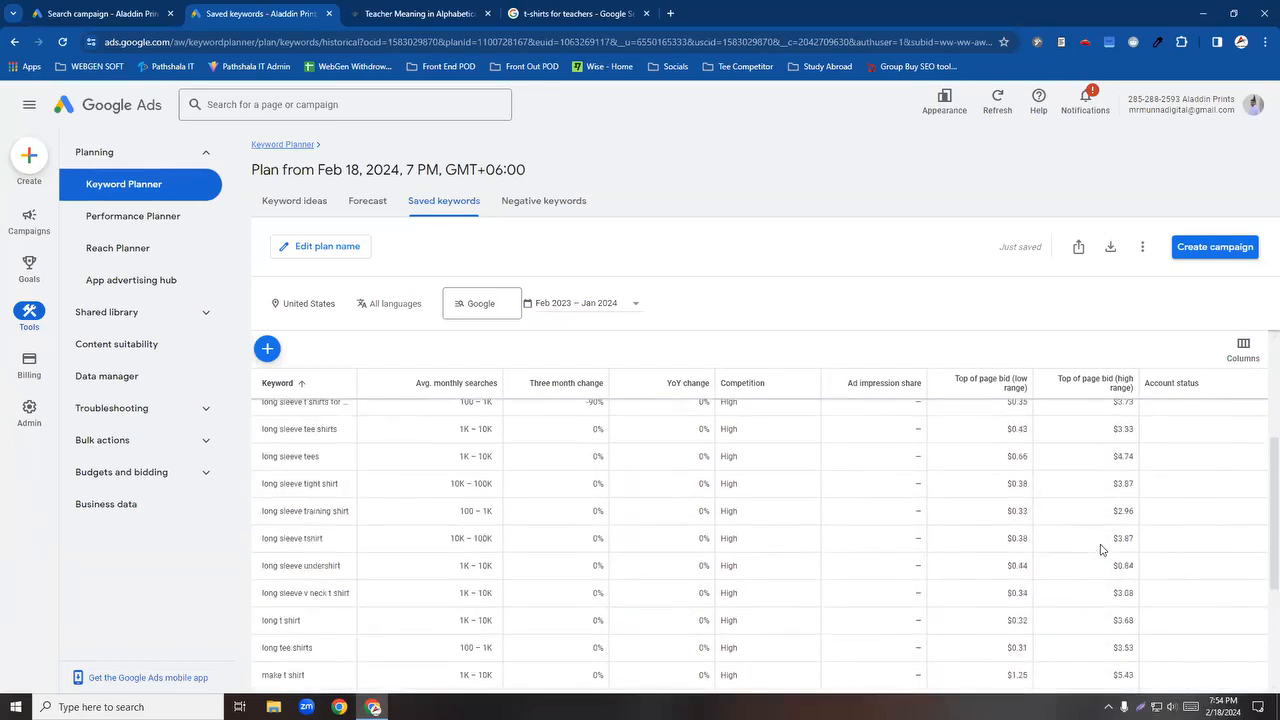
scroll(1126, 555, "down", 2)
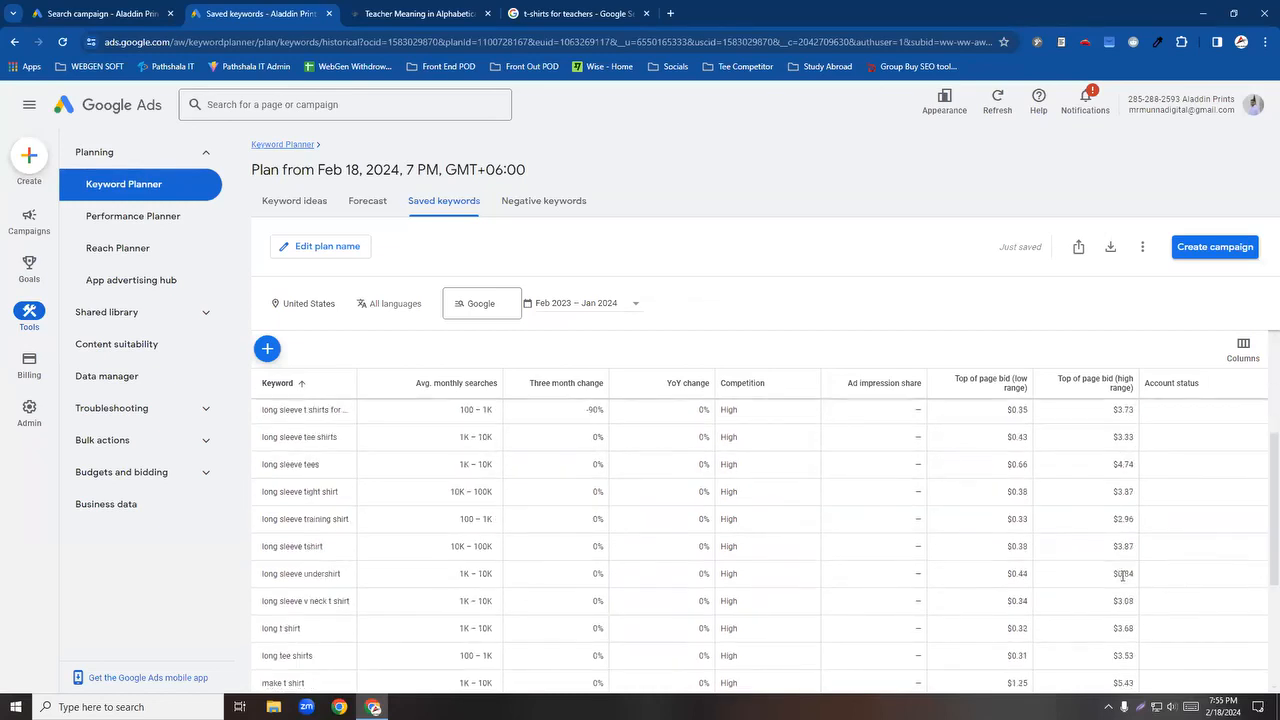
scroll(1124, 555, "down", 1)
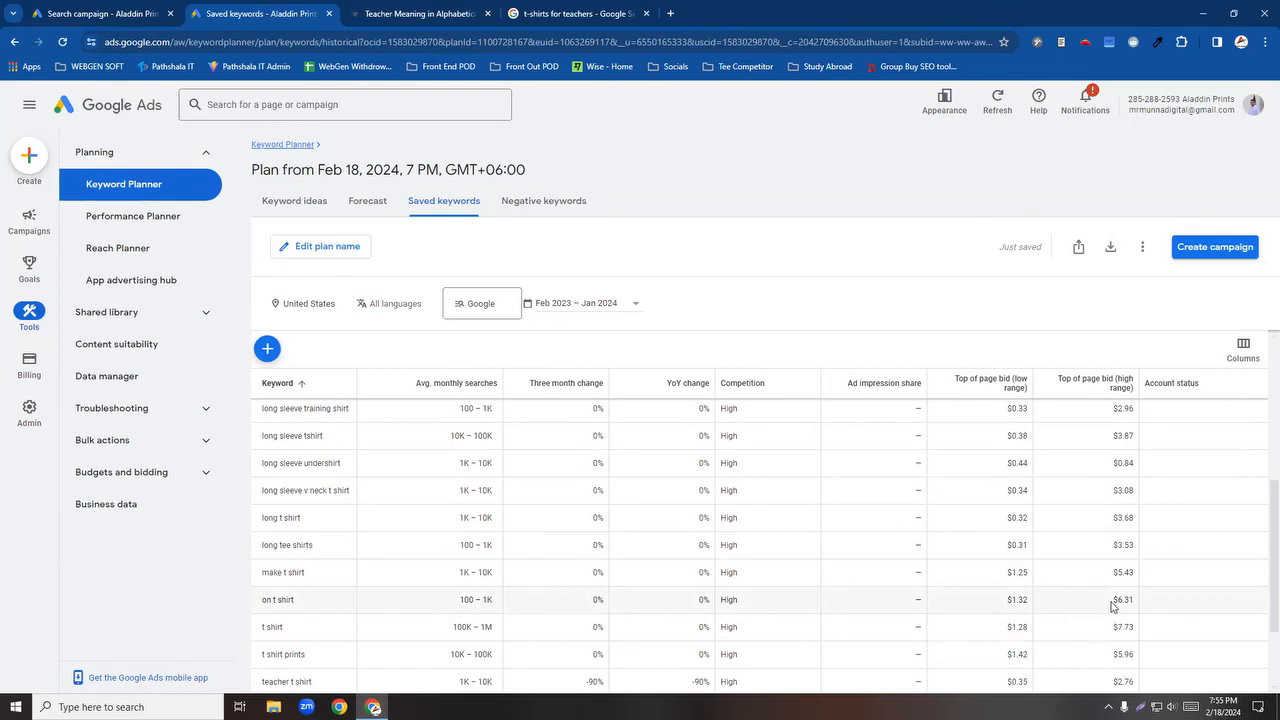
left_click_drag(1135, 606, 1091, 612)
scroll(1110, 625, "down", 2)
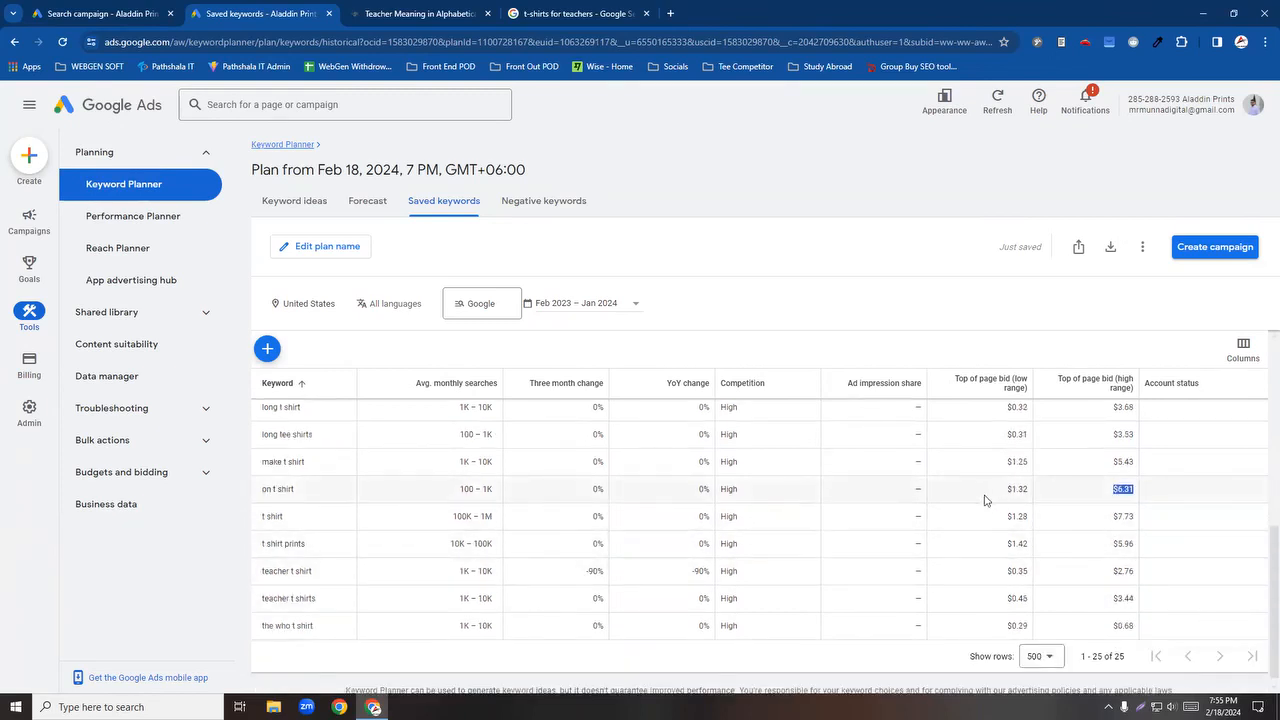
scroll(766, 620, "up", 3)
scroll(786, 594, "down", 3)
scroll(788, 591, "up", 3)
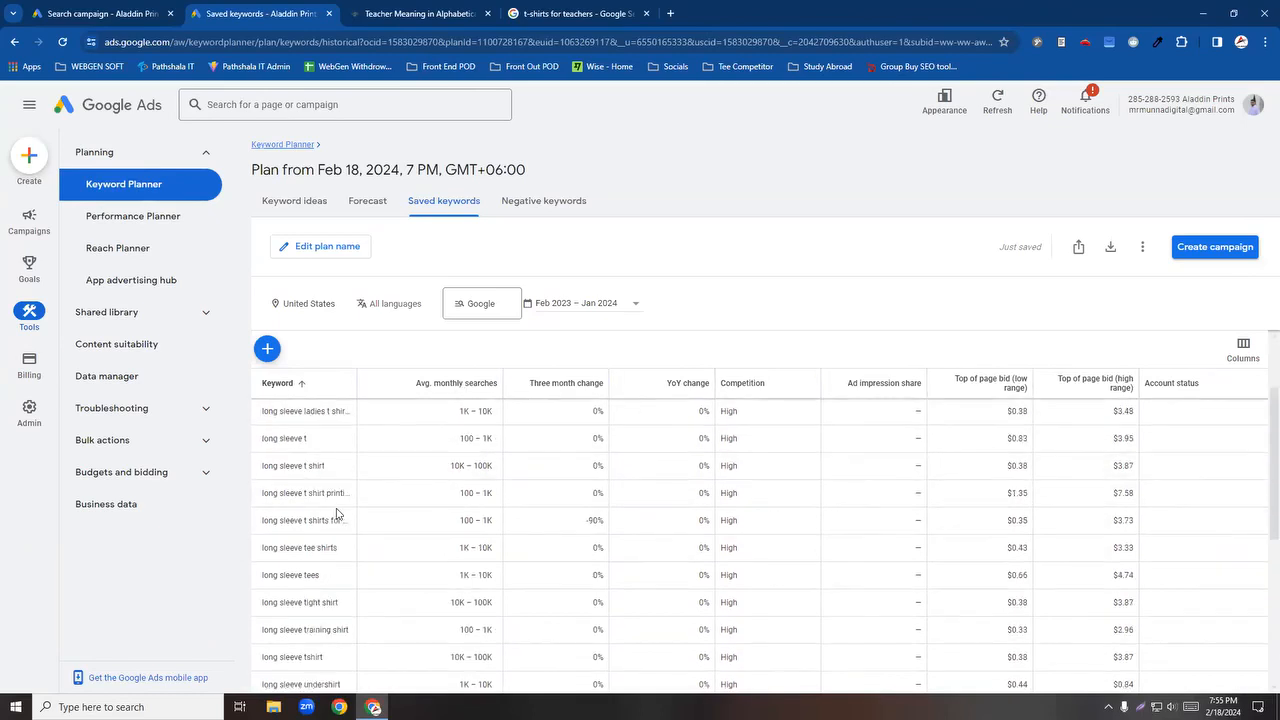
scroll(333, 560, "down", 3)
scroll(326, 580, "down", 2)
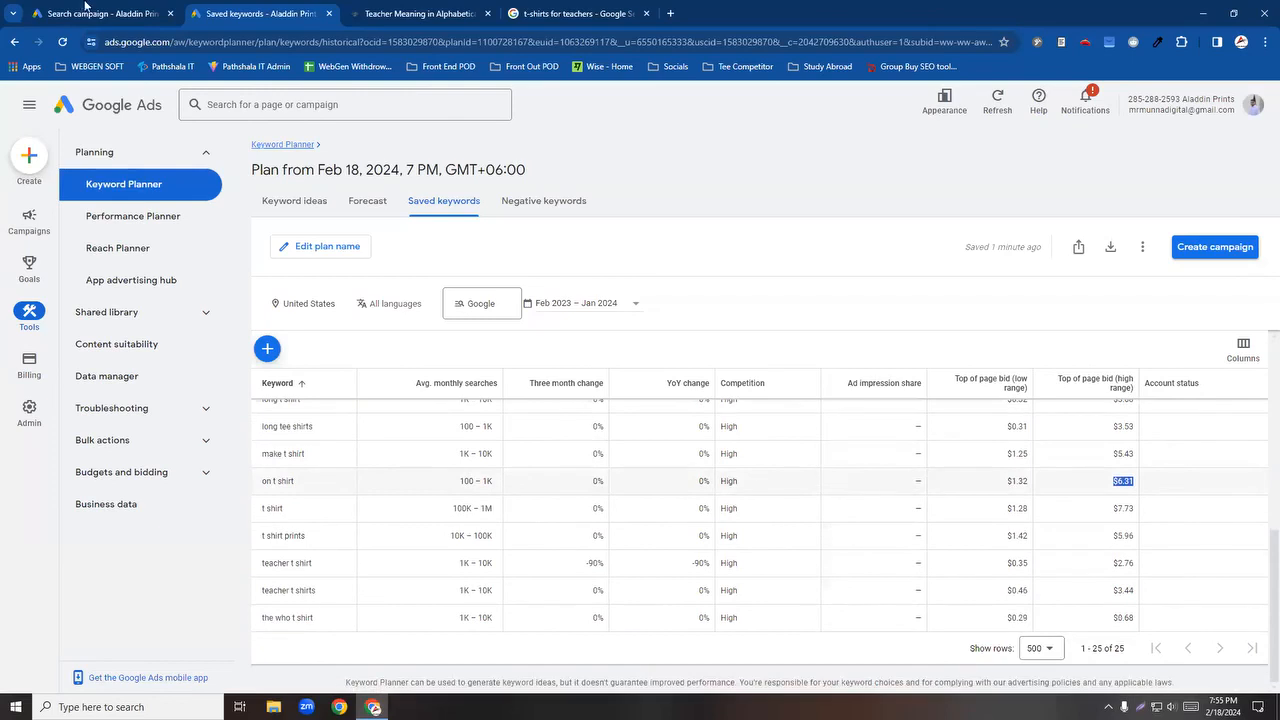
Step: Compare the saved keywords' top-of-page bids with Ad group 1's keywords and the campaign's maximum CPC bid limit
left_click(70, 8)
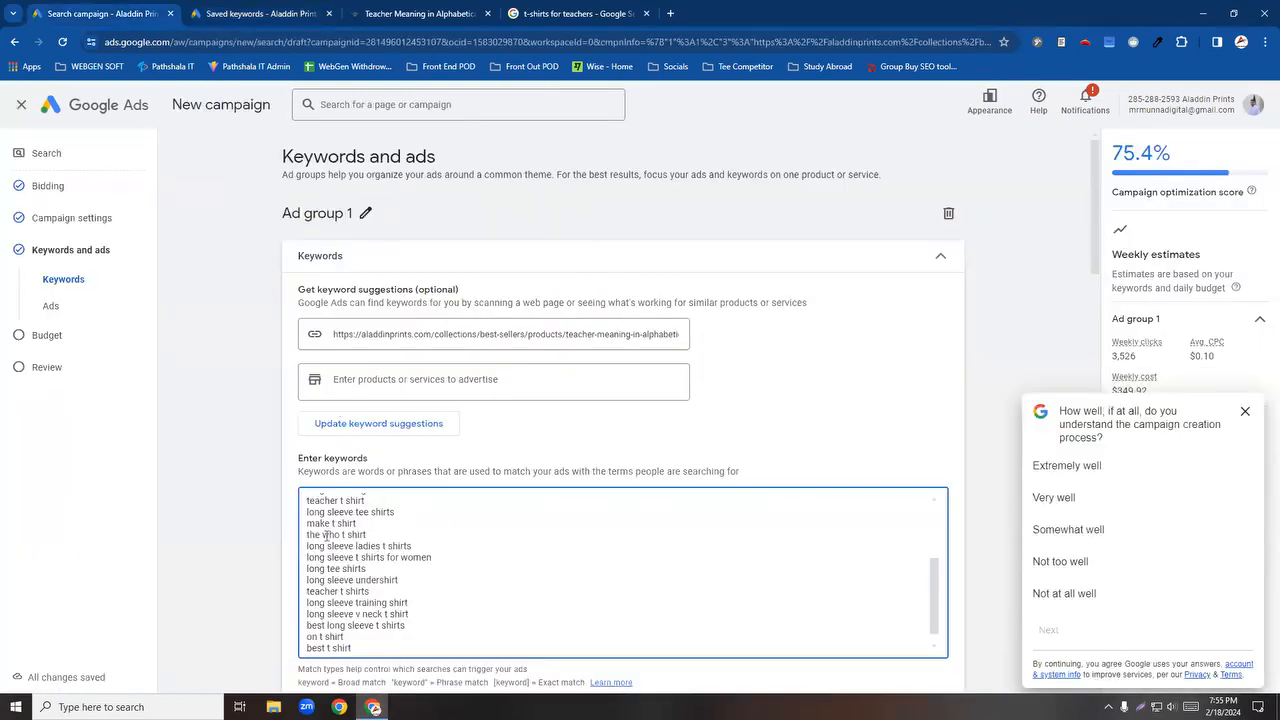
left_click(196, 10)
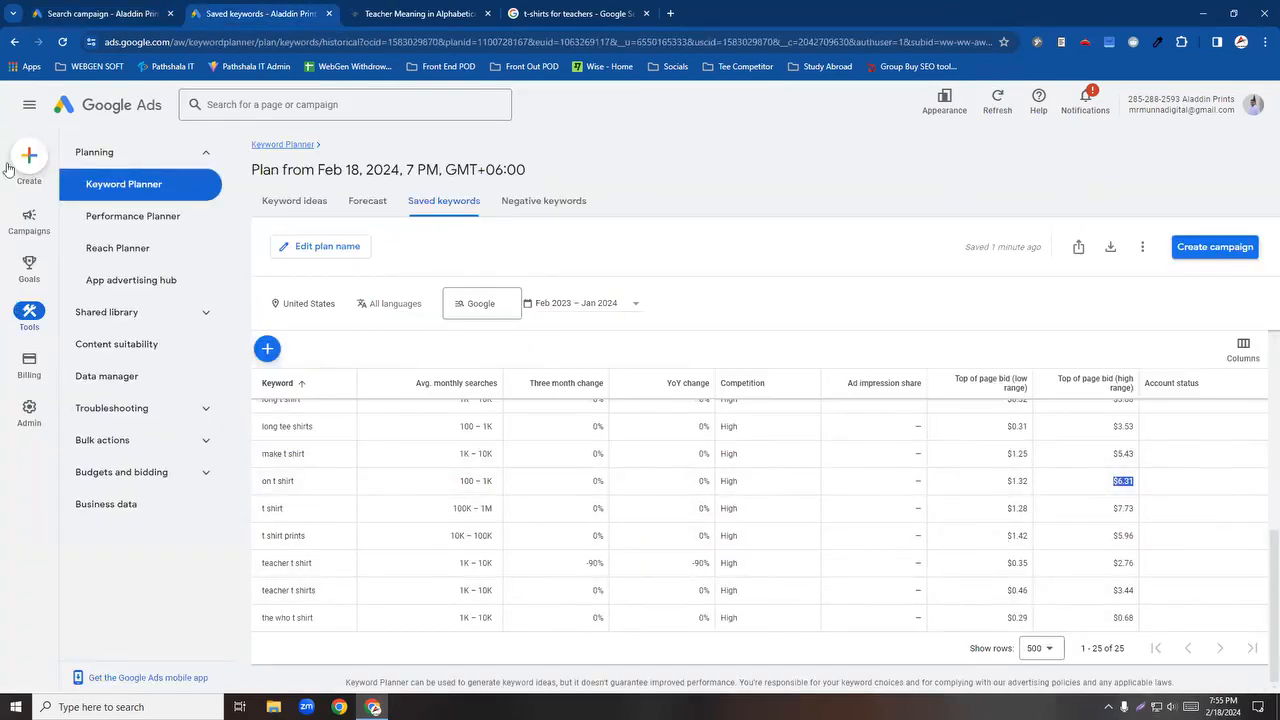
left_click(65, 8)
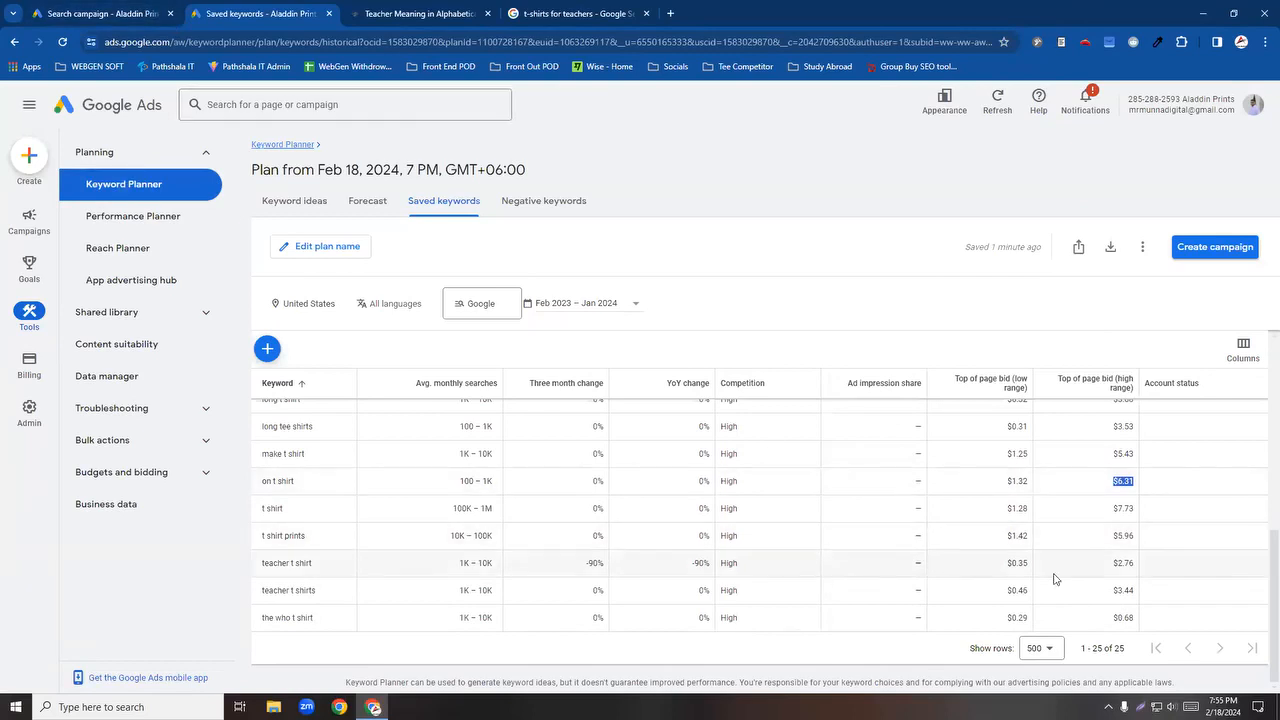
scroll(1057, 578, "up", 2)
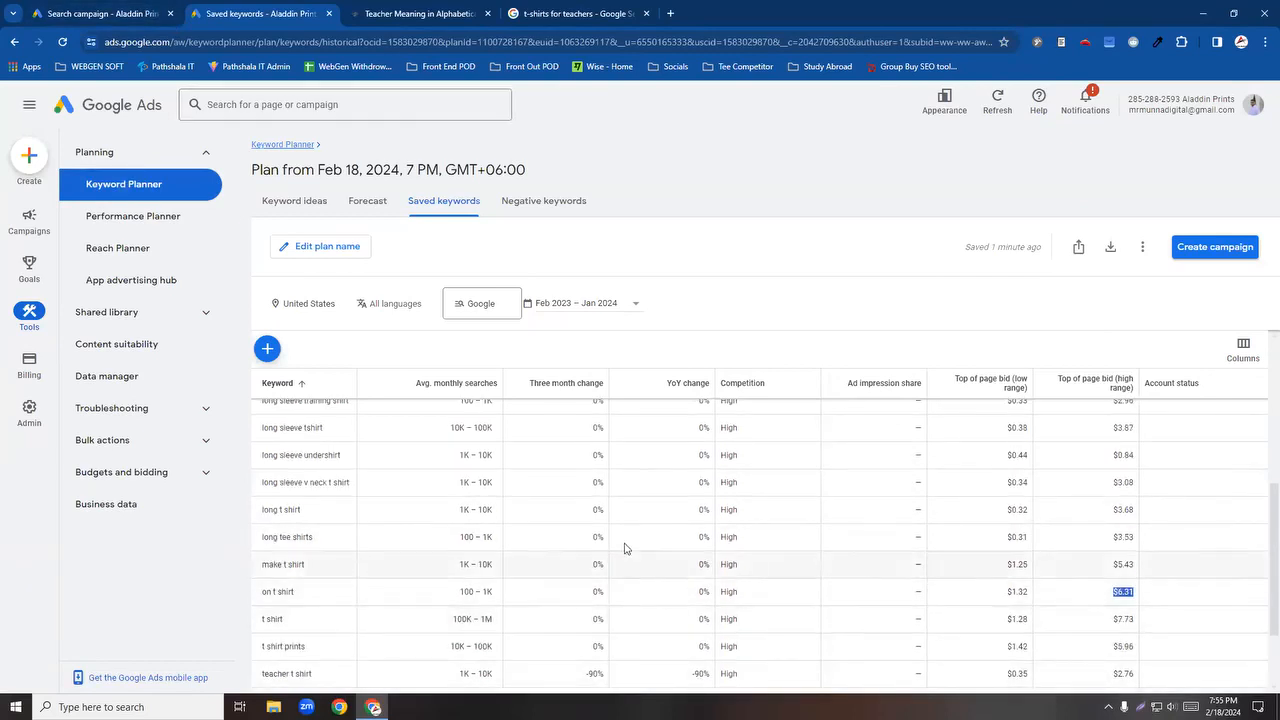
left_click(75, 12)
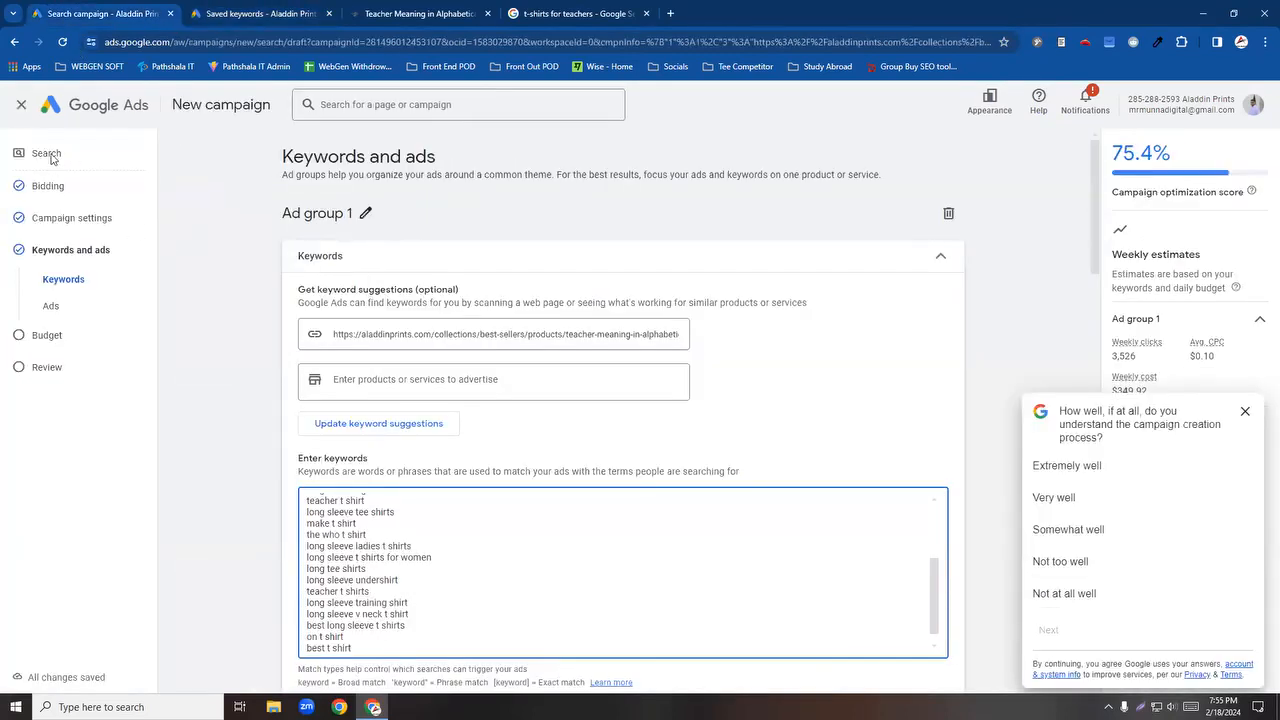
left_click(48, 187)
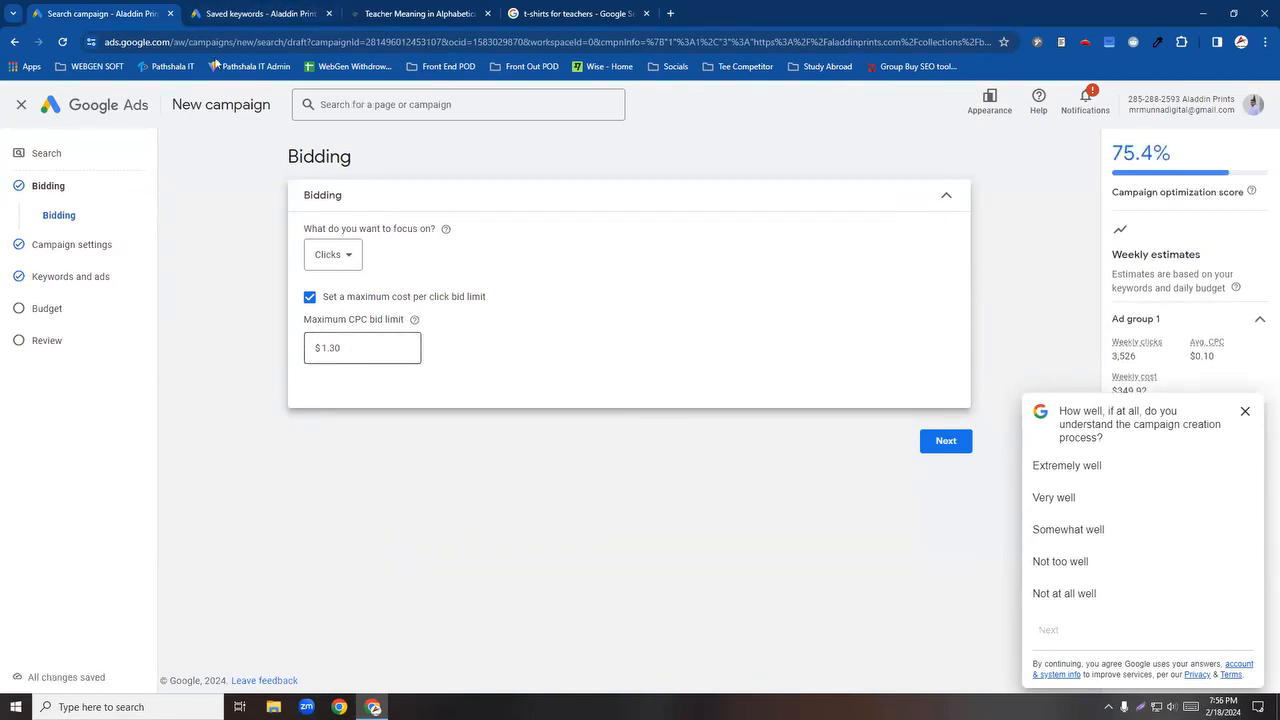
left_click(249, 13)
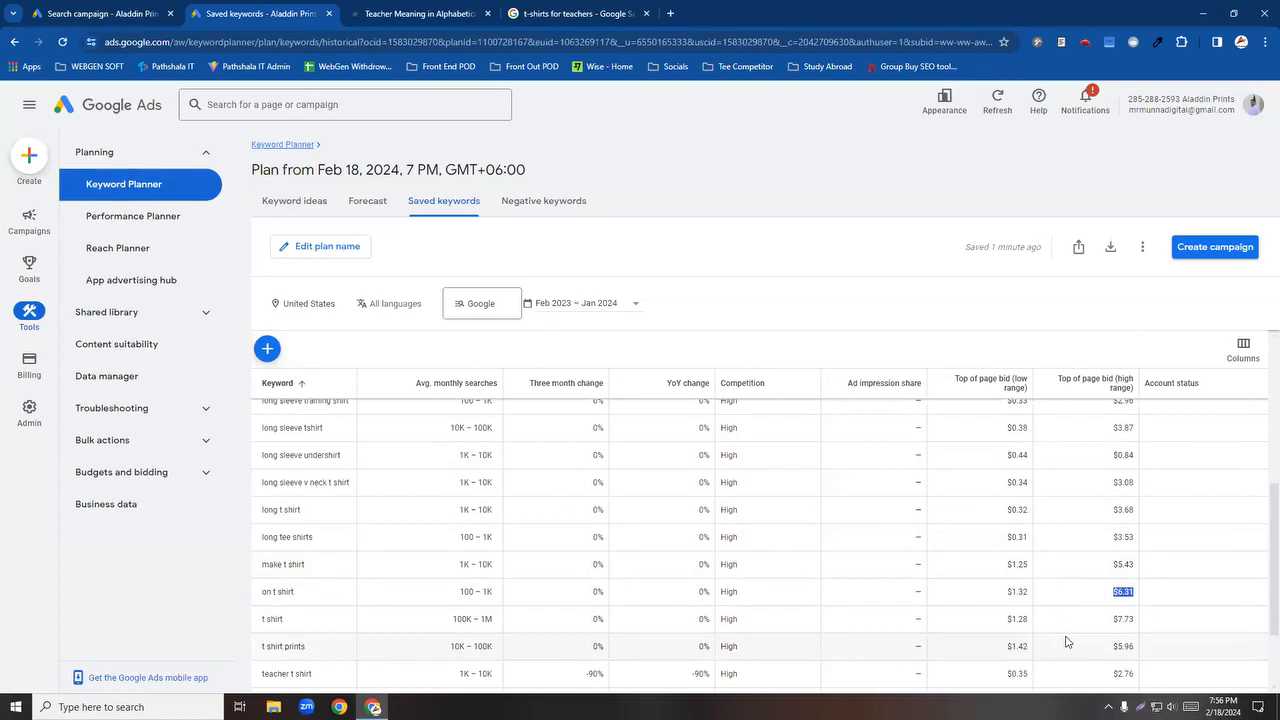
left_click(96, 11)
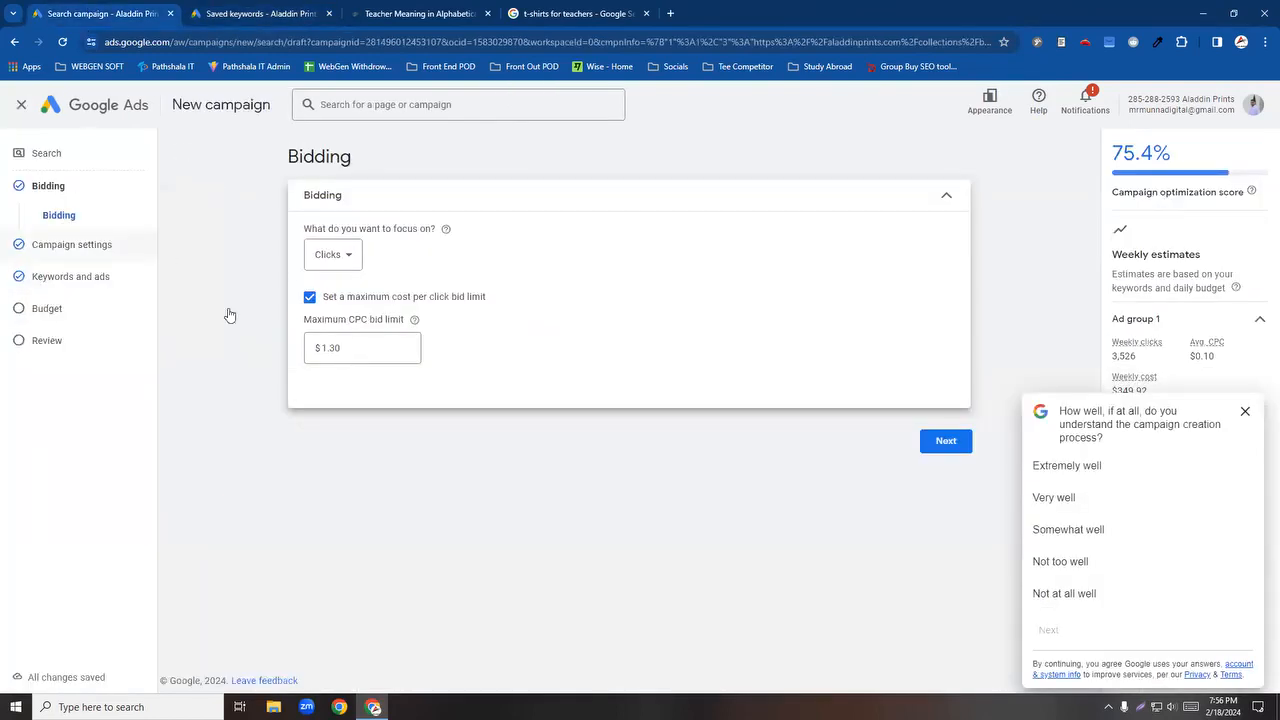
Step: Return to the campaign's Keywords and ads stage and delete "on t shirt" from Ad group 1's keywords
left_click(42, 287)
scroll(444, 545, "down", 3)
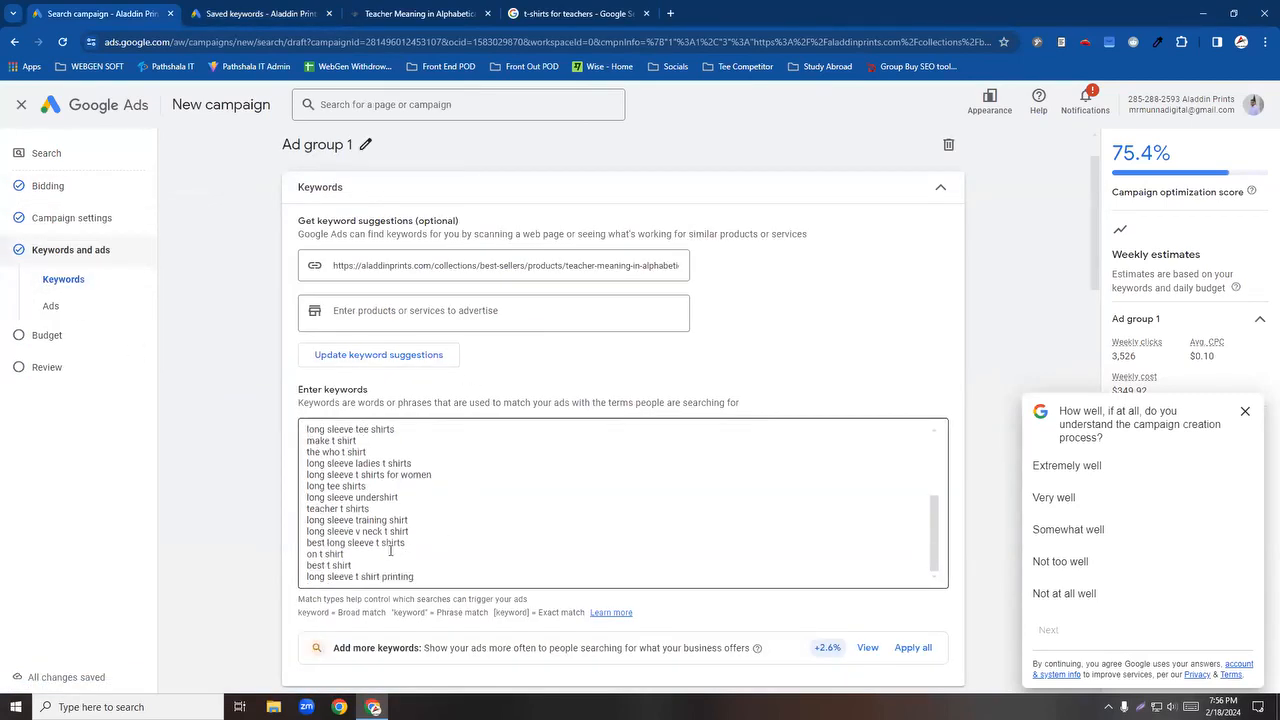
triple_click(348, 553)
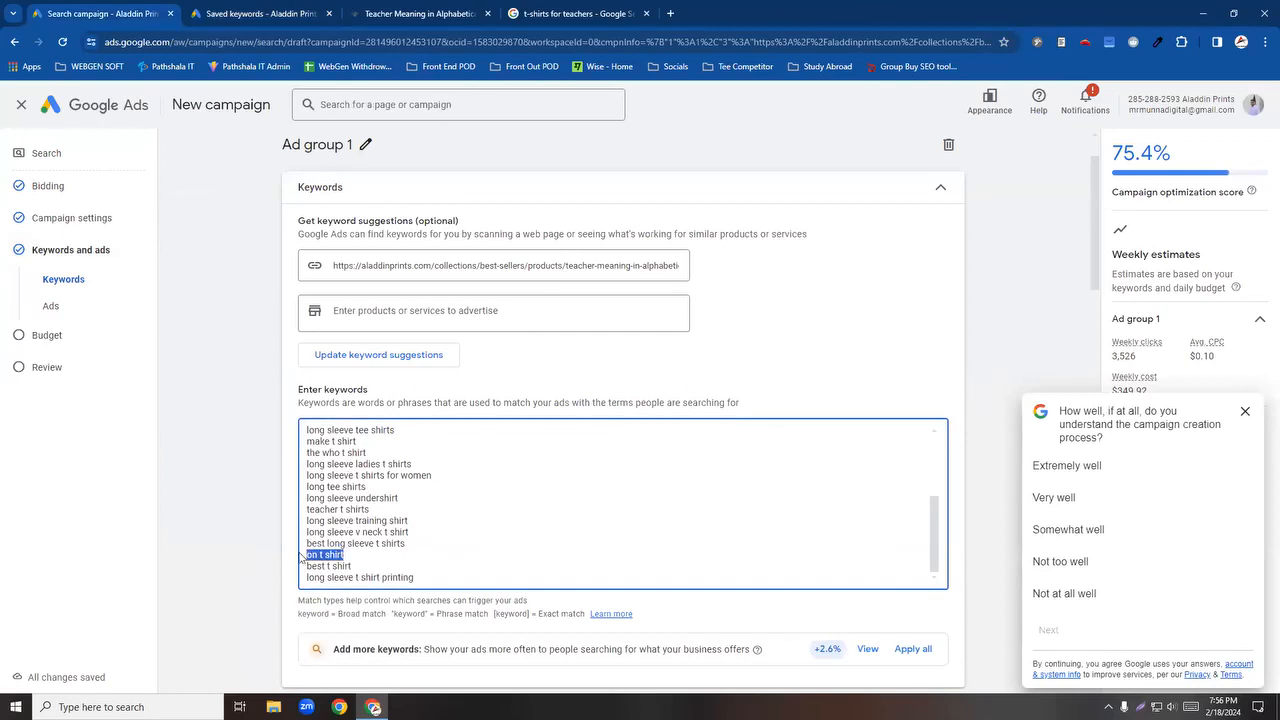
key("BackSpace")
key("BackSpace")
scroll(840, 551, "down", 1)
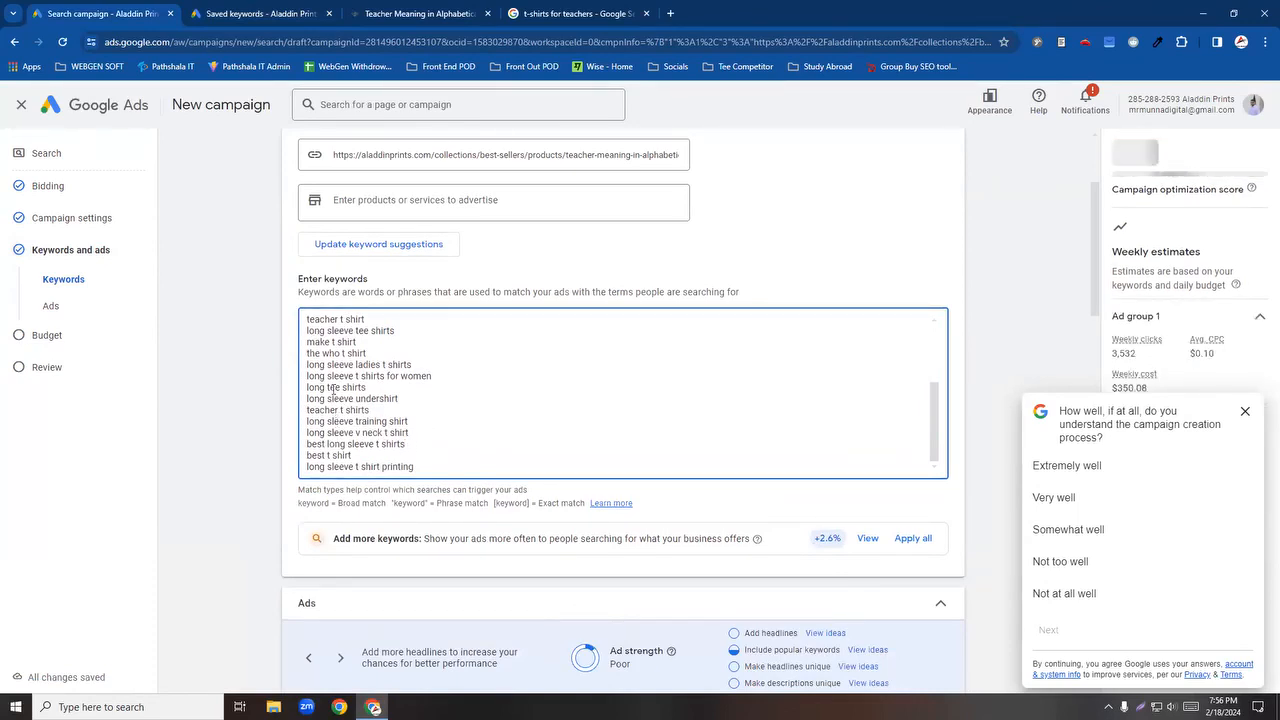
Step: Delete "long sleeve", "long sleeve t shirt", "long t shirt", "long sleeve tees" and "long sleeve t" from Ad group 1's keywords
scroll(333, 391, "up", 5)
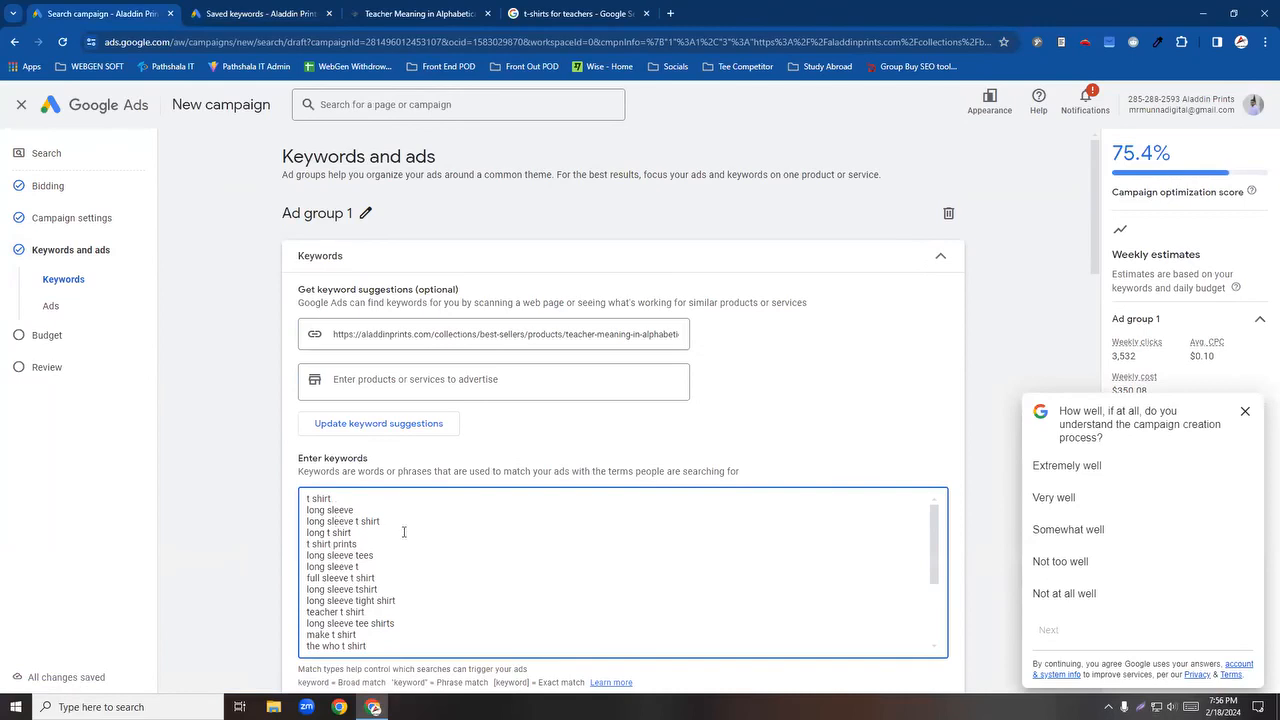
left_click_drag(335, 532, 283, 511)
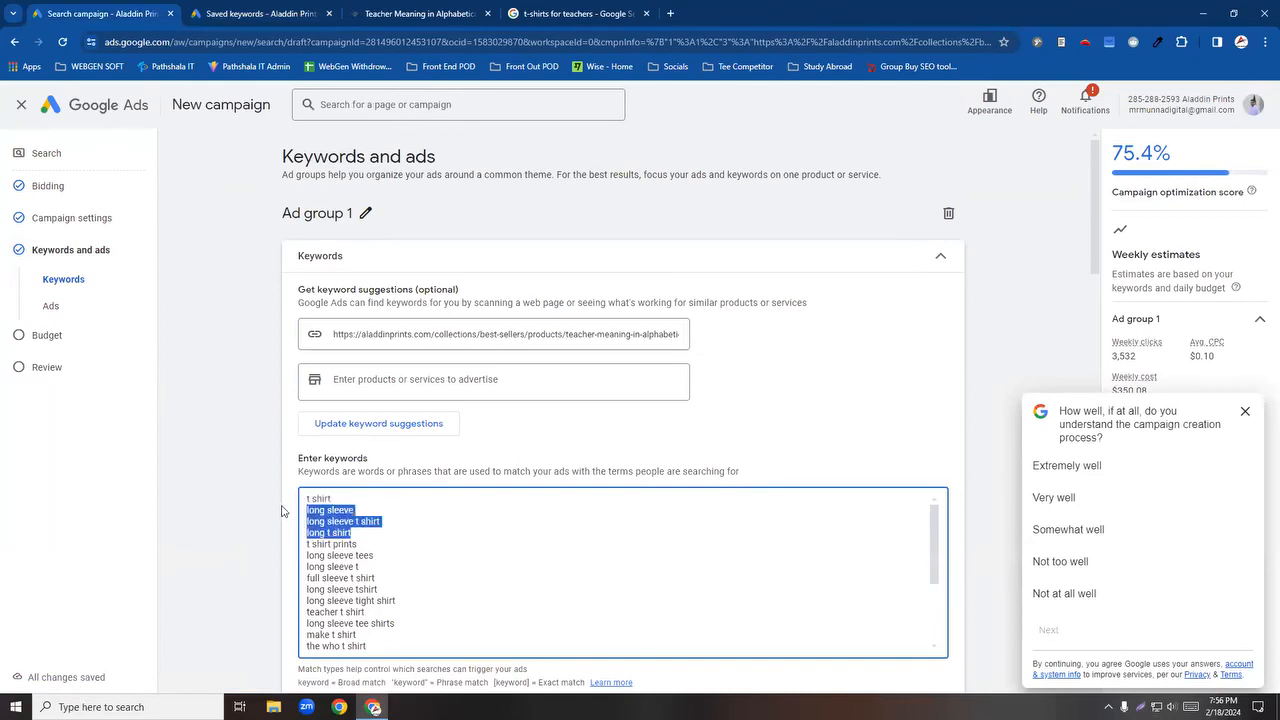
key("BackSpace")
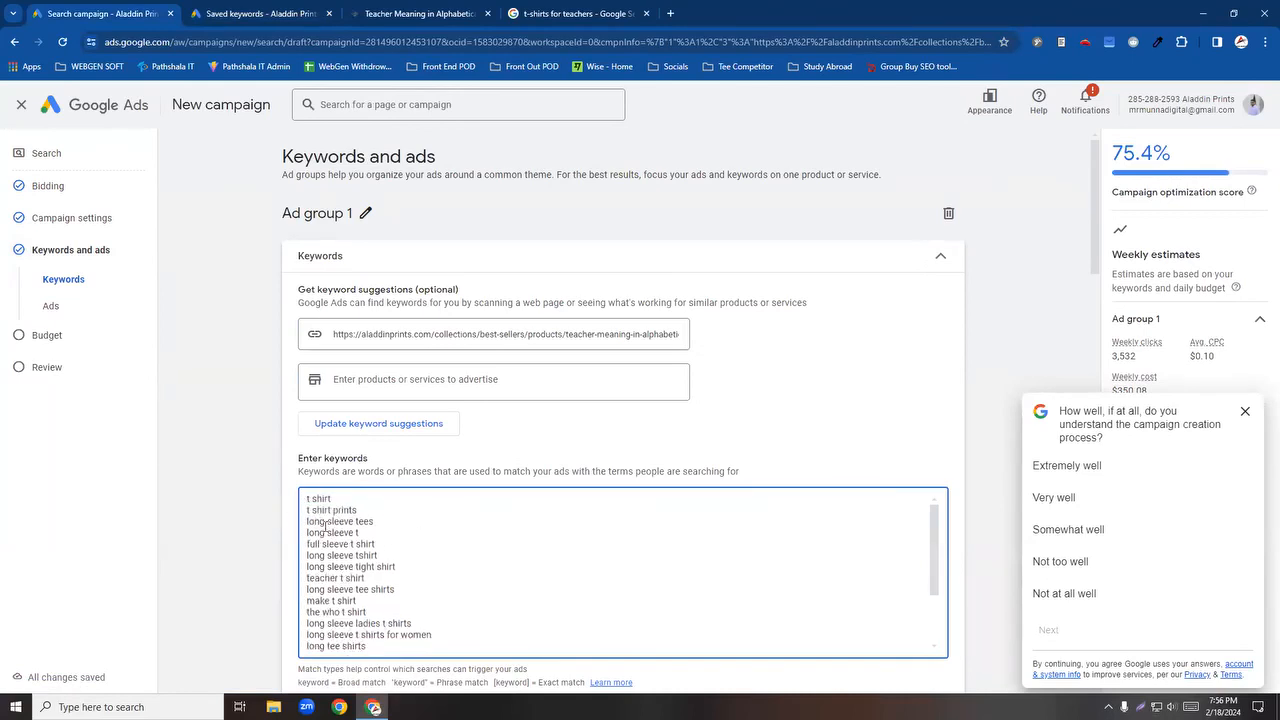
left_click_drag(372, 521, 285, 535)
key("BackSpace")
key("BackSpace")
key("BackSpace")
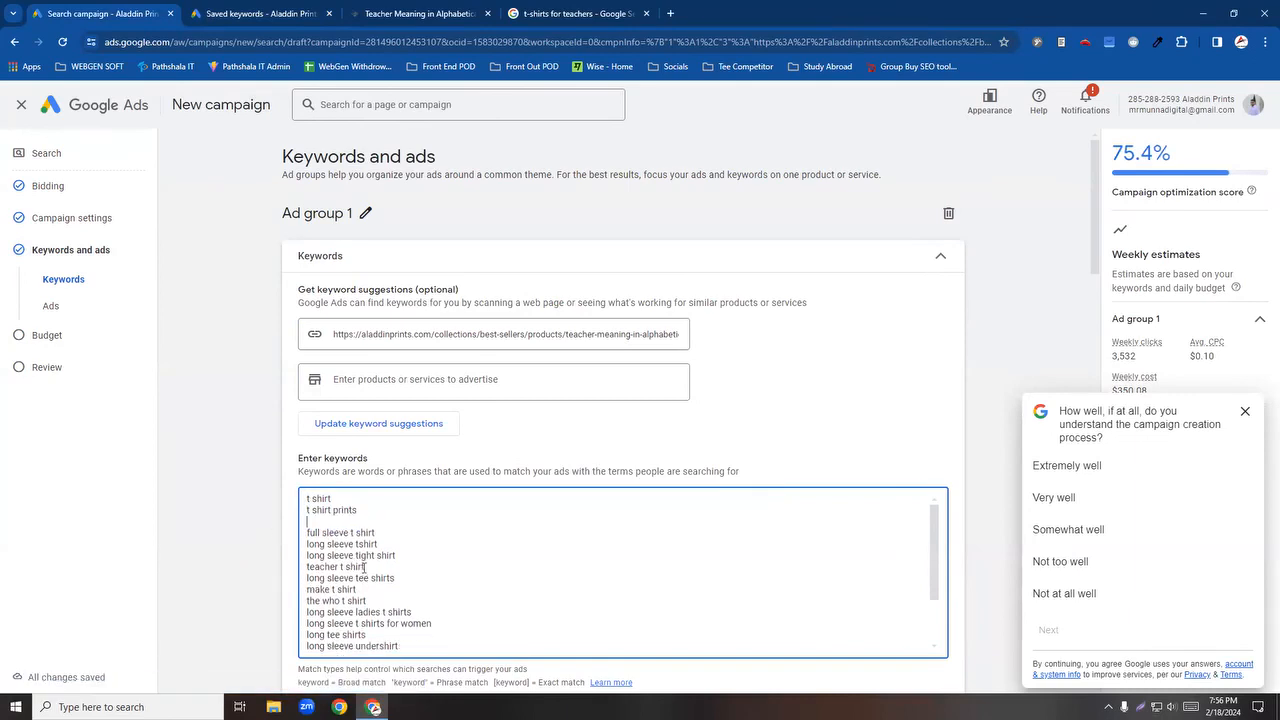
left_click(364, 535)
key("BackSpace")
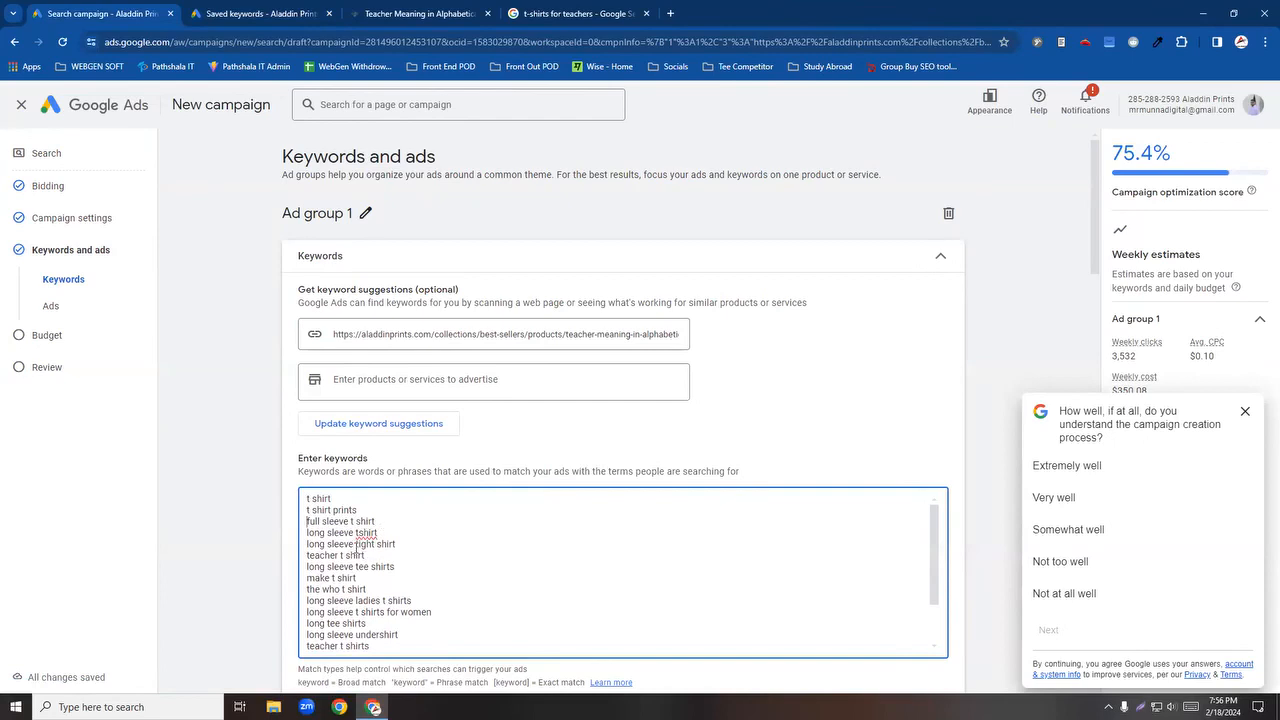
Step: Delete "full sleeve t shirt", "long sleeve tshirt", "long sleeve tight shirt", "long sleeve tee shirts" and "make t shirt" from the keywords
left_click_drag(399, 545, 300, 521)
key("BackSpace")
key("BackSpace")
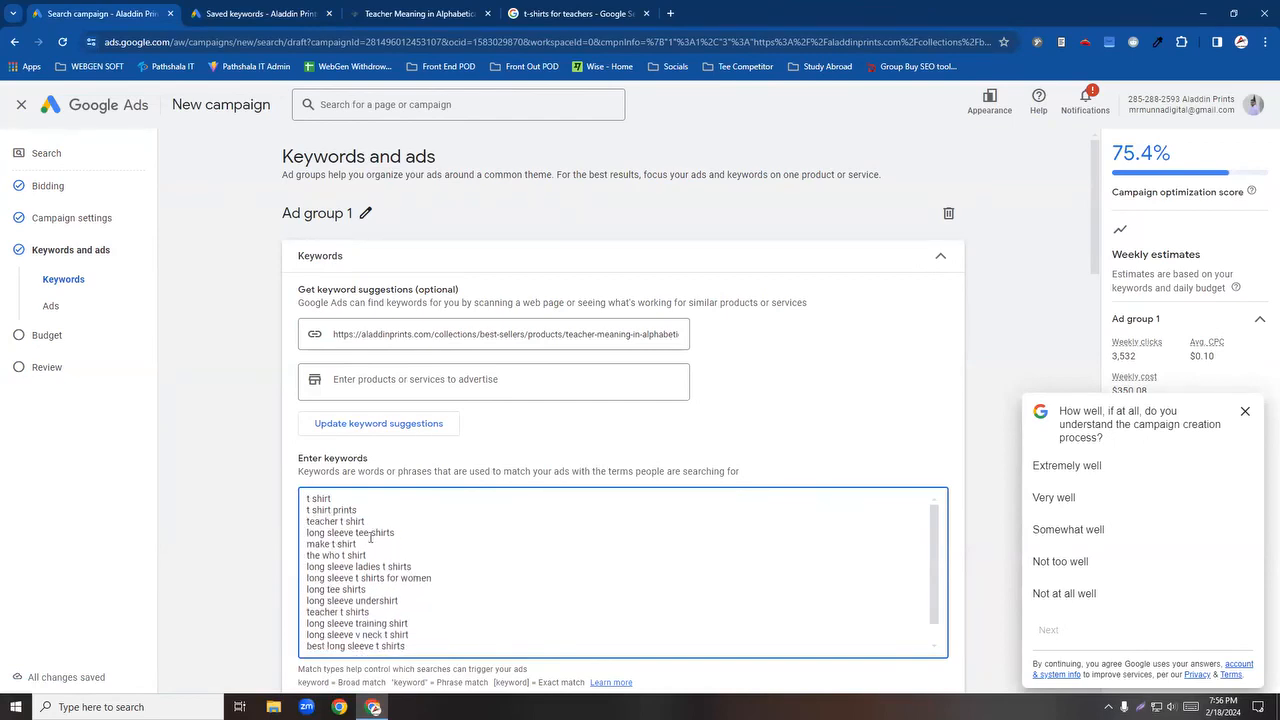
left_click_drag(361, 543, 306, 532)
key("BackSpace")
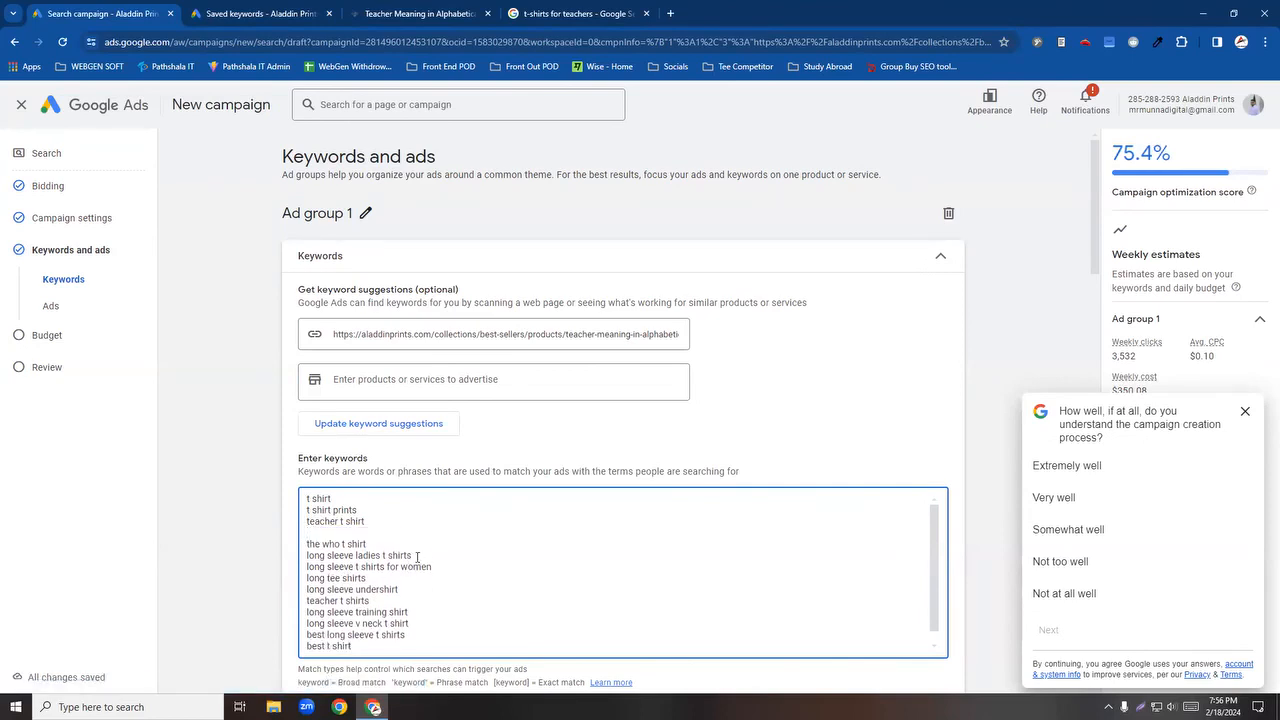
Step: Delete "the who t shirt" and the blank line above "long sleeve ladies t shirts" from the keyword list
left_click_drag(381, 546, 314, 545)
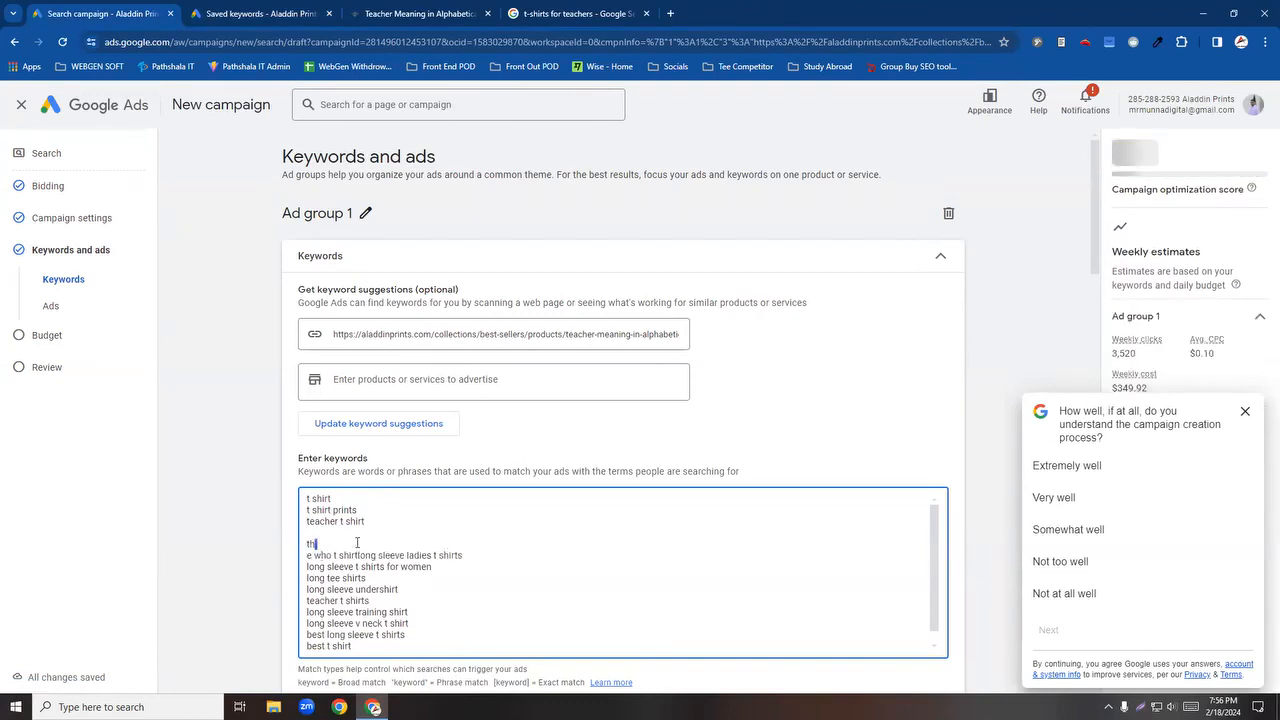
key("ctrl+z")
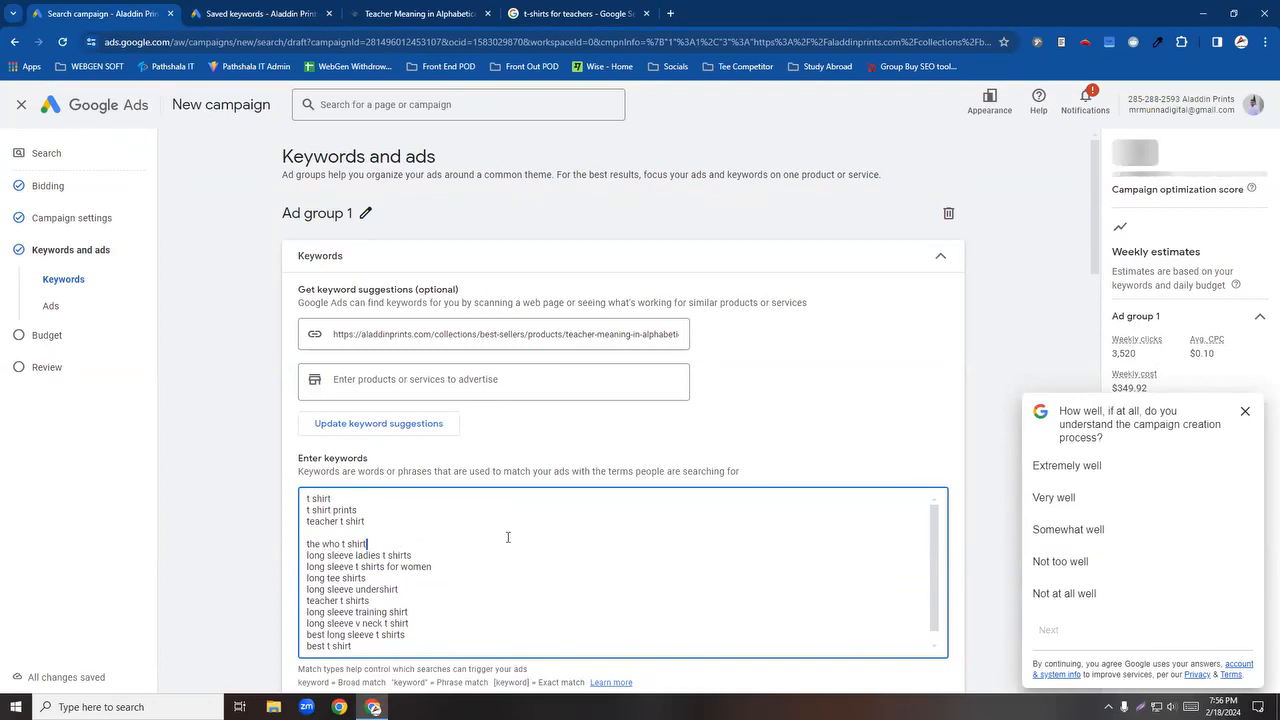
left_click_drag(397, 544, 288, 543)
key("BackSpace")
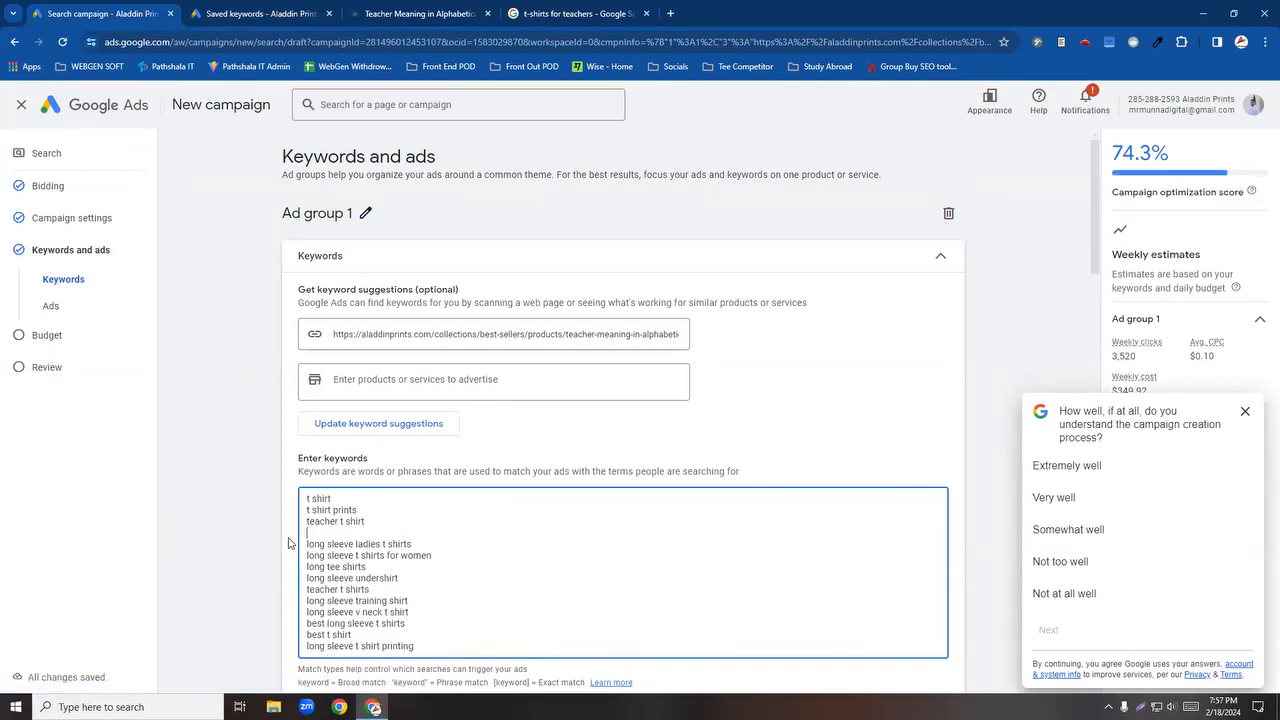
key("Delete")
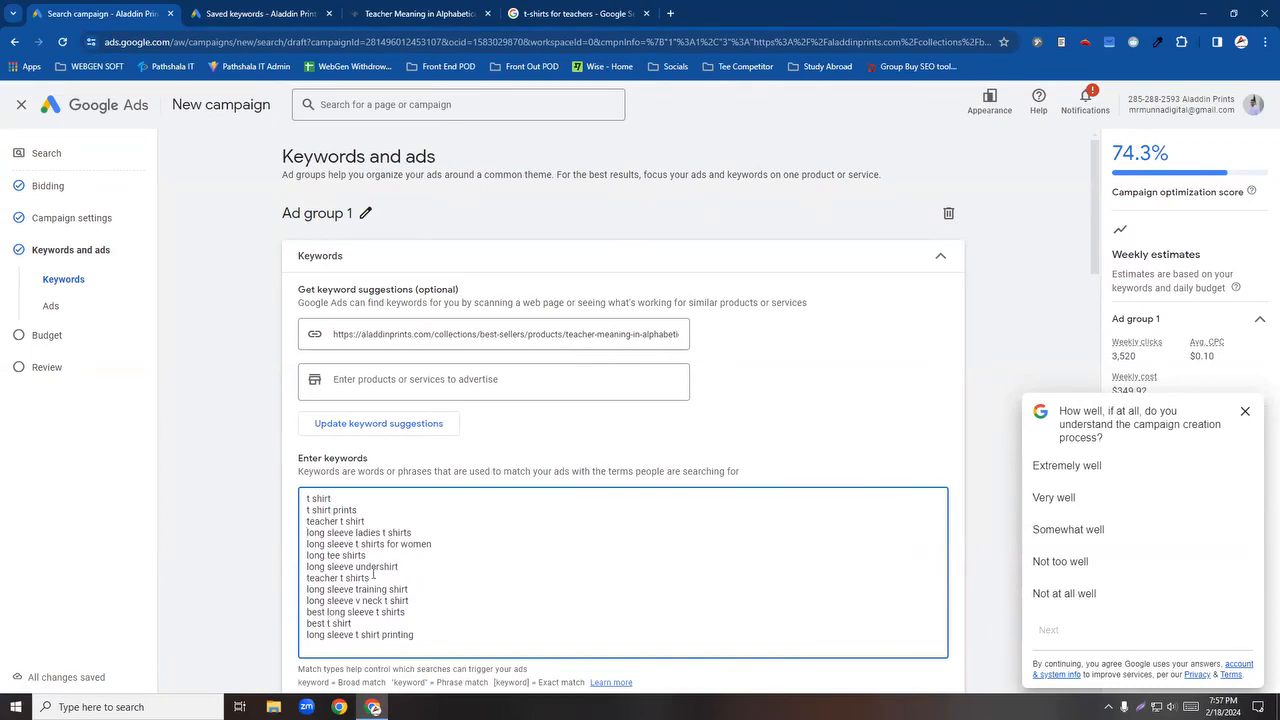
Step: Delete "t shirt", "t shirt prints" and every keyword from "long sleeve ladies t shirts" through "long sleeve undershirt"
left_click_drag(404, 567, 298, 505)
key("BackSpace")
key("Delete")
key("BackSpace")
key("BackSpace")
key("Delete")
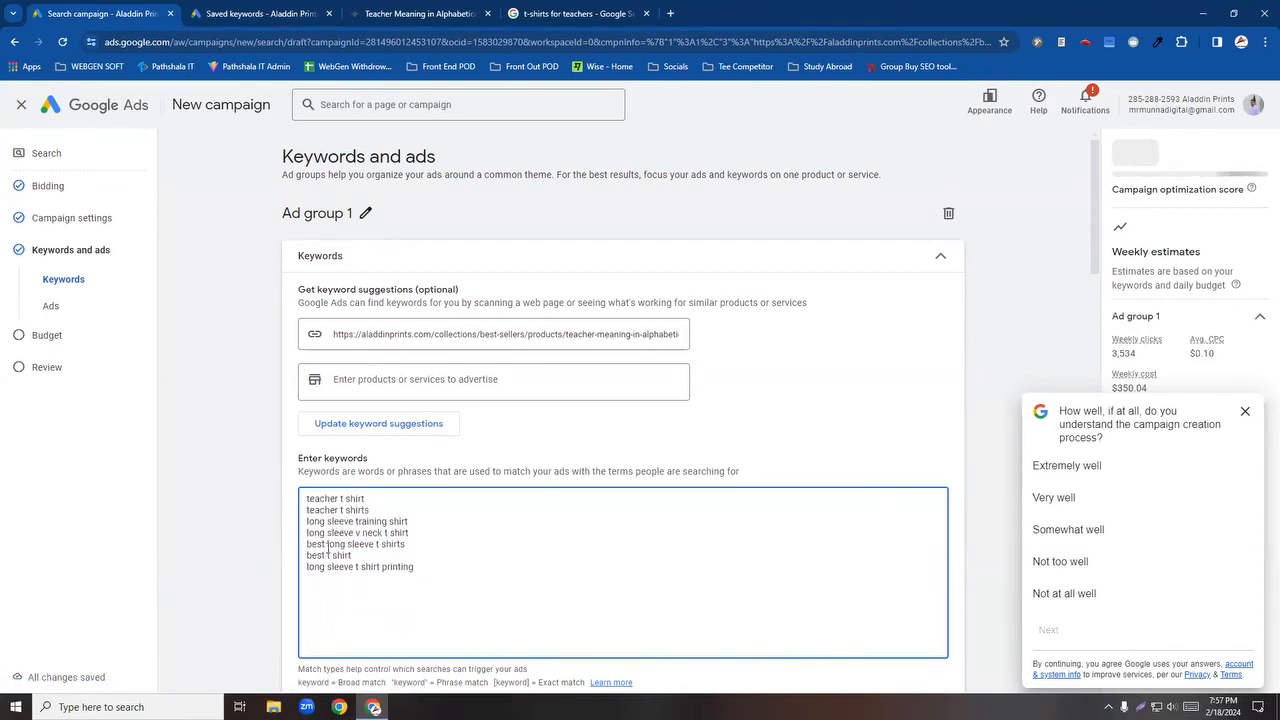
Step: Delete "long sleeve v neck t shirt", "best long sleeve t shirts", "best t shirt" and "long sleeve t shirt printing" from the keywords
left_click_drag(414, 524, 299, 531)
left_click(430, 542)
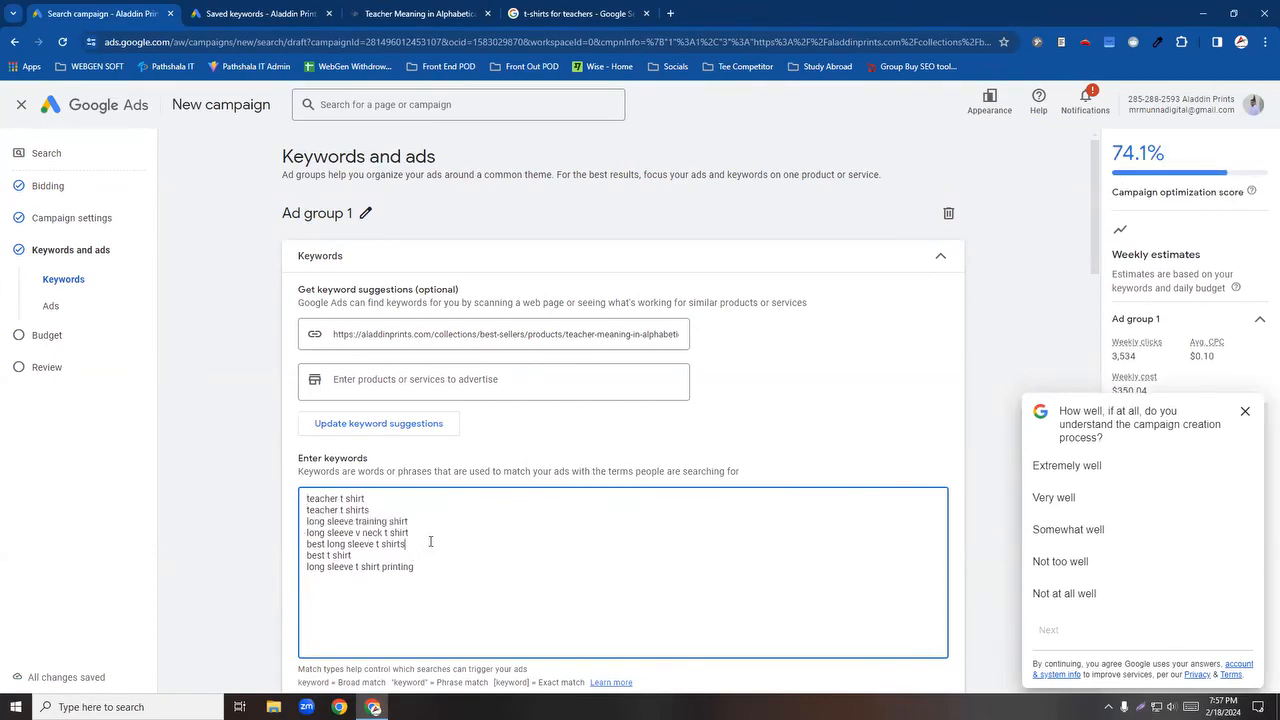
left_click_drag(418, 525, 305, 538)
left_click(405, 545)
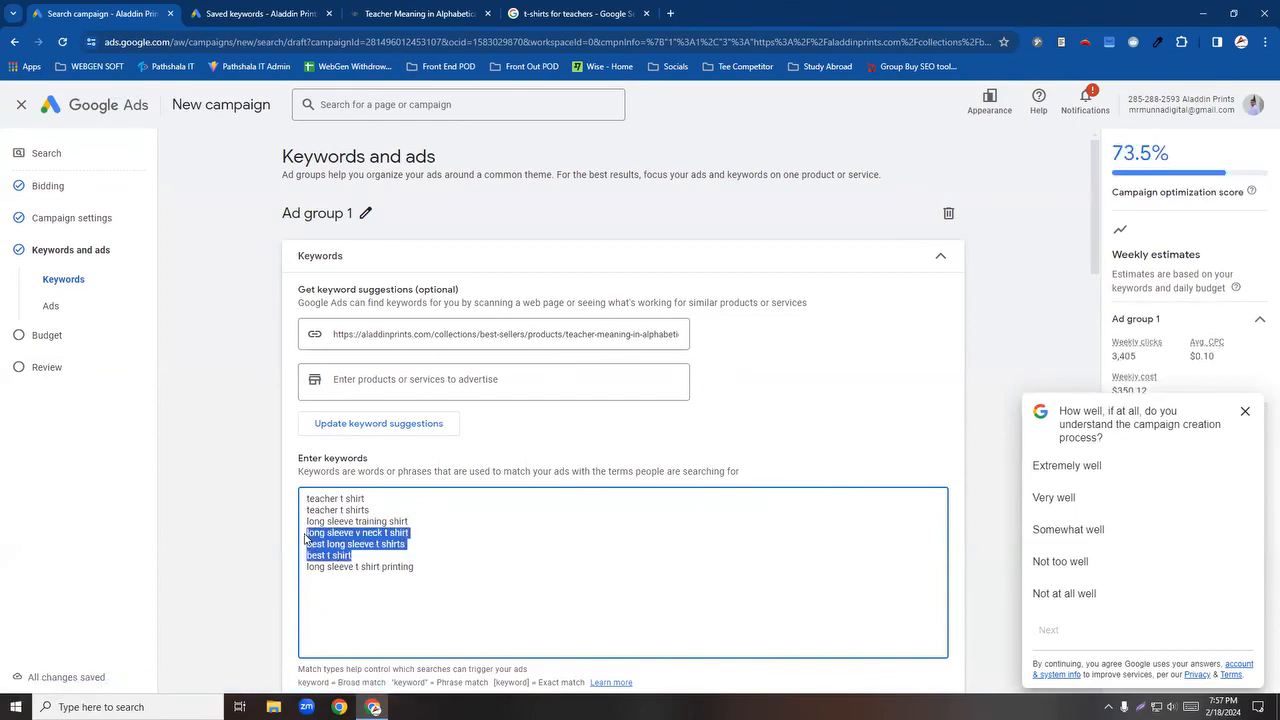
key("BackSpace")
key("BackSpace")
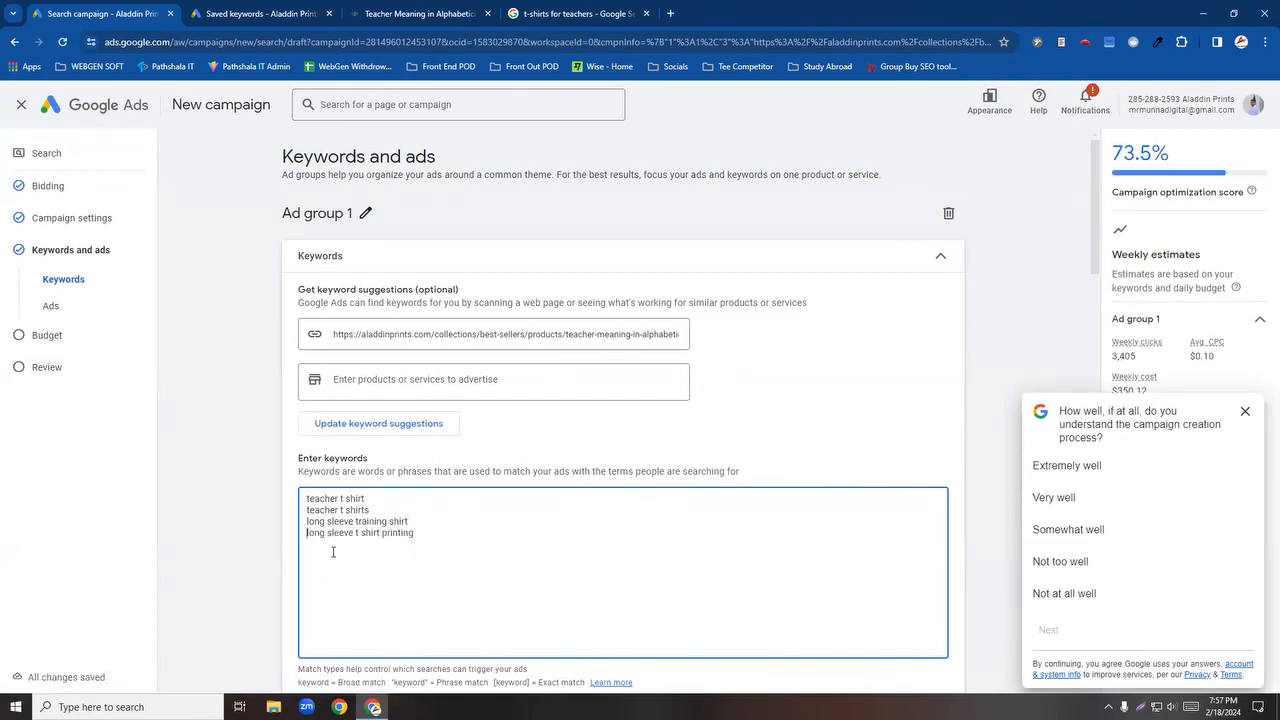
left_click_drag(422, 541, 296, 541)
key("BackSpace")
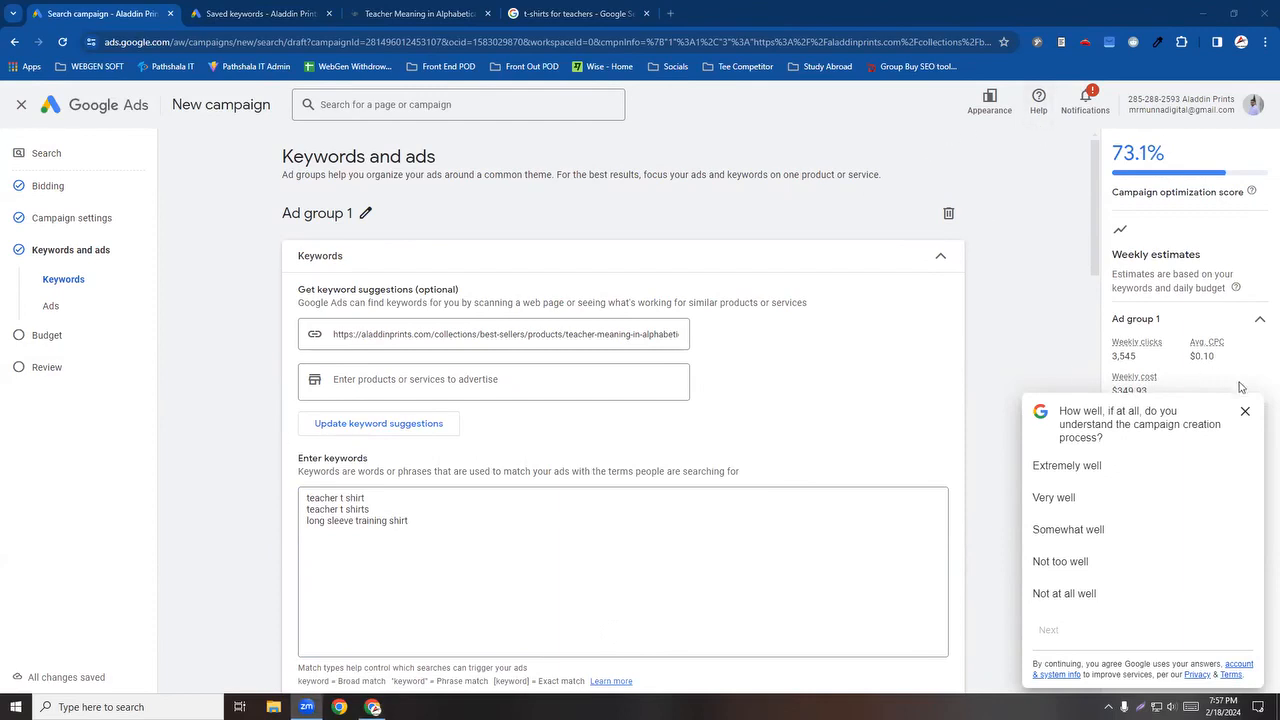
Step: Dismiss the campaign creation survey and place the cursor in the keyword entry box of Ad group 1
left_click(1245, 411)
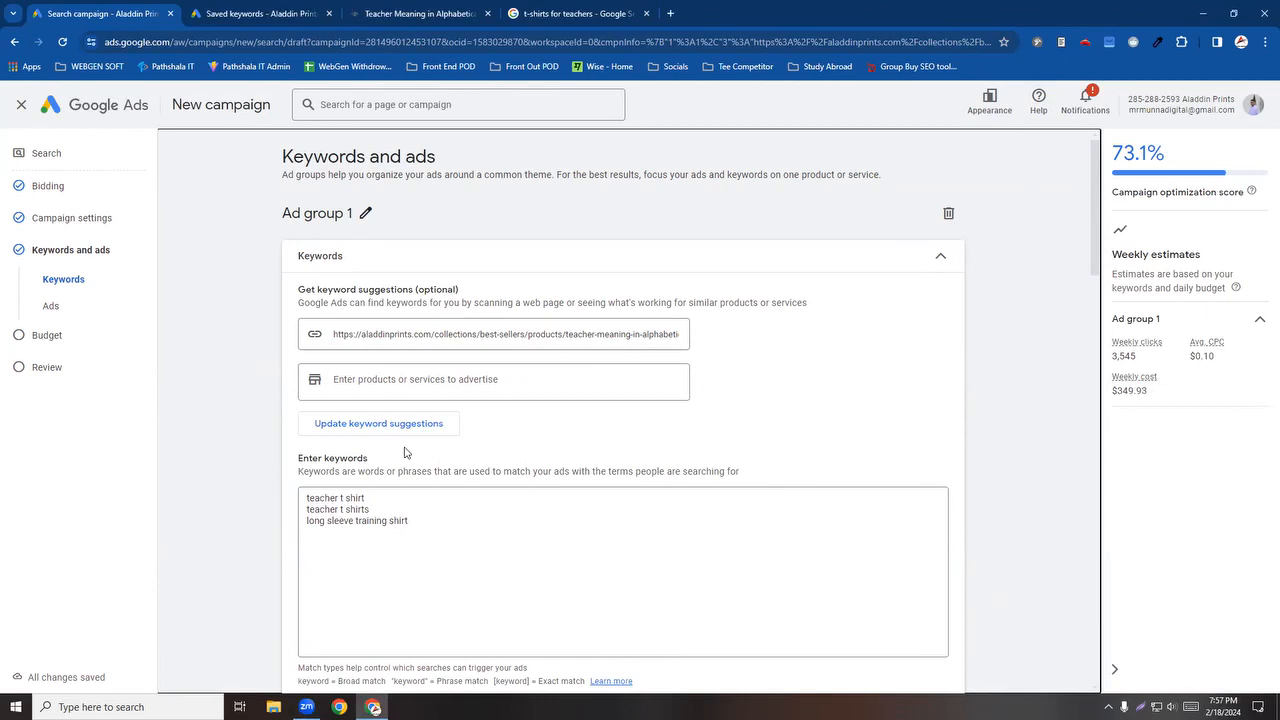
key("ctrl+plus")
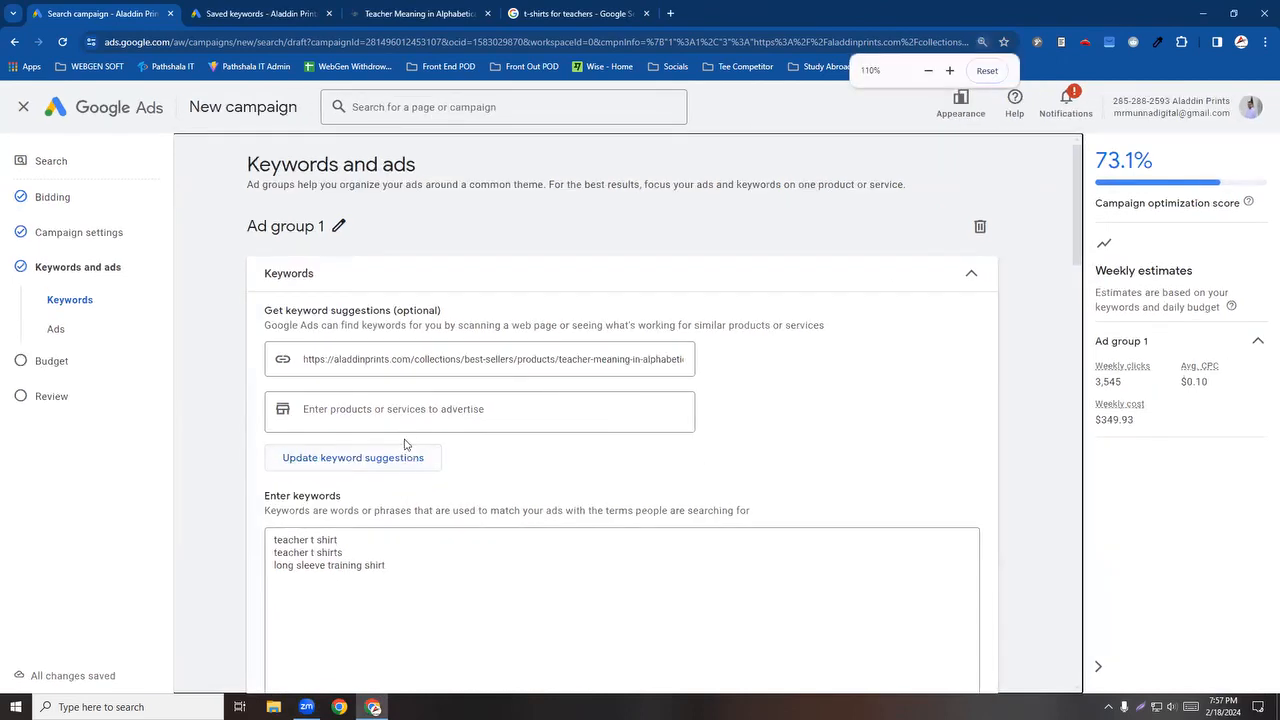
scroll(400, 446, "down", 2)
left_click(358, 377)
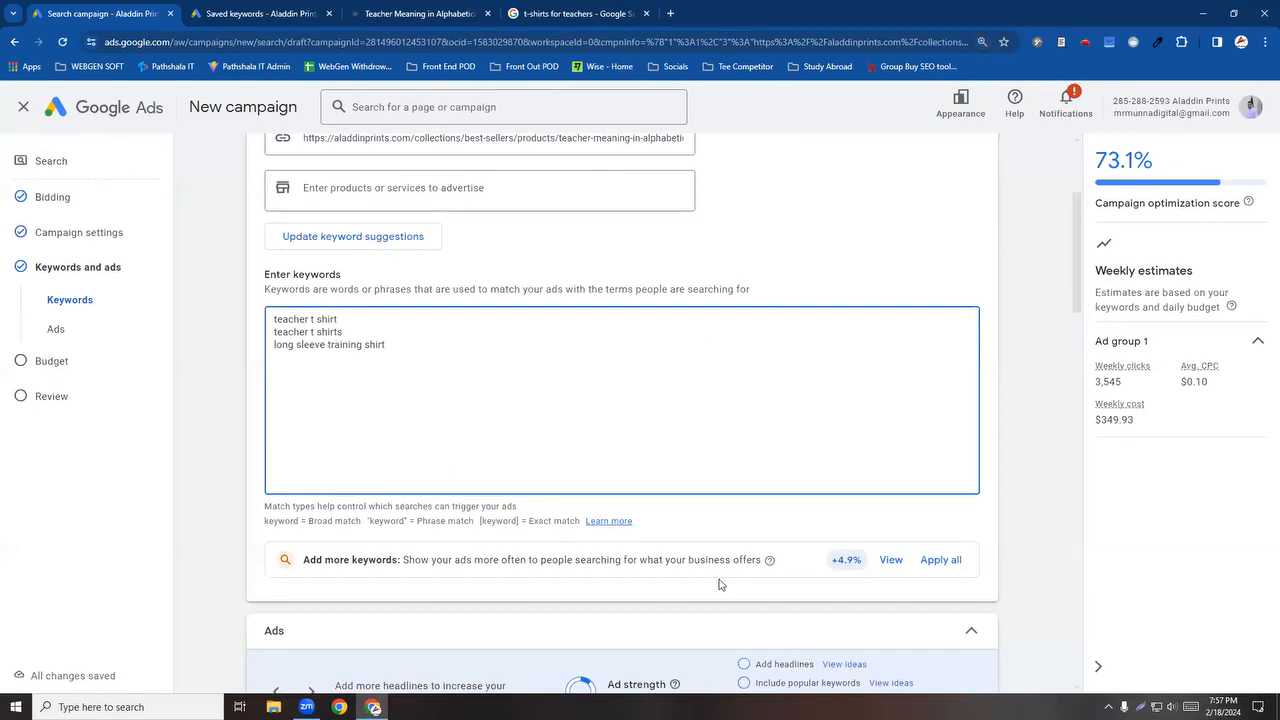
Step: Raise the input level of the default Logi C270 HD WebCam microphone in the Windows sound settings and save the change
right_click(1171, 707)
left_click(1135, 668)
left_click(117, 86)
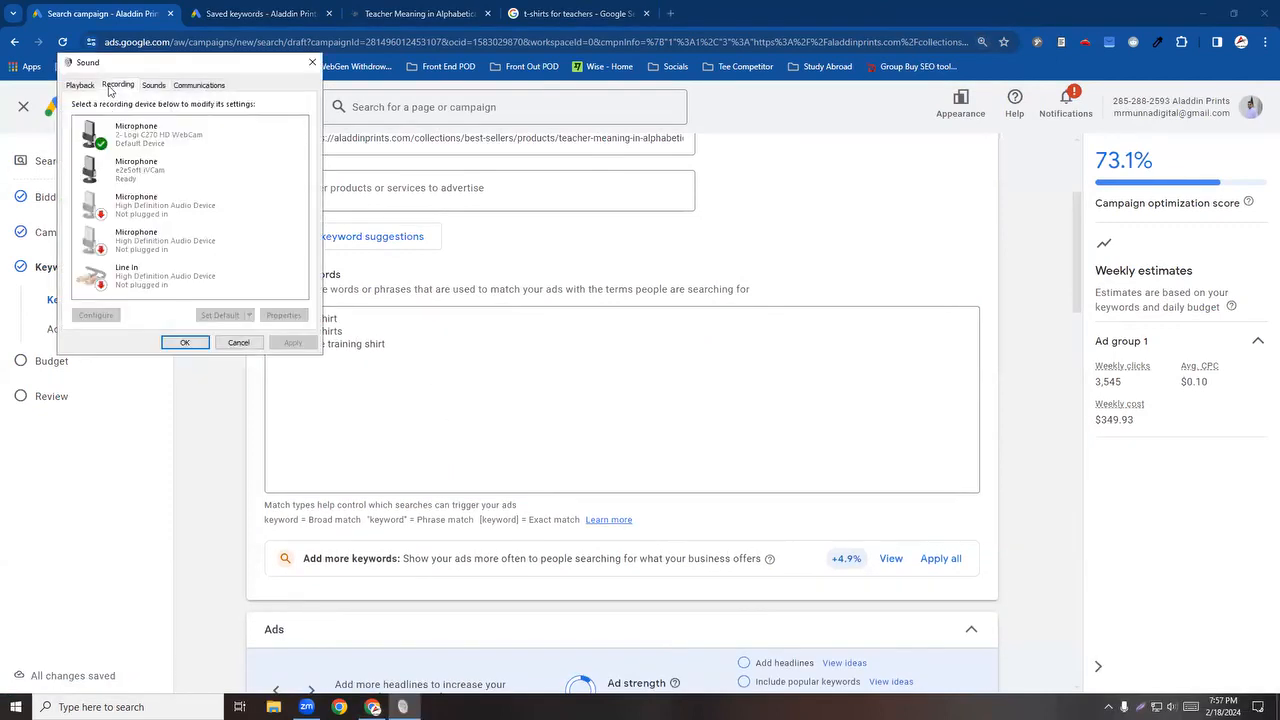
left_click(150, 135)
left_click(278, 320)
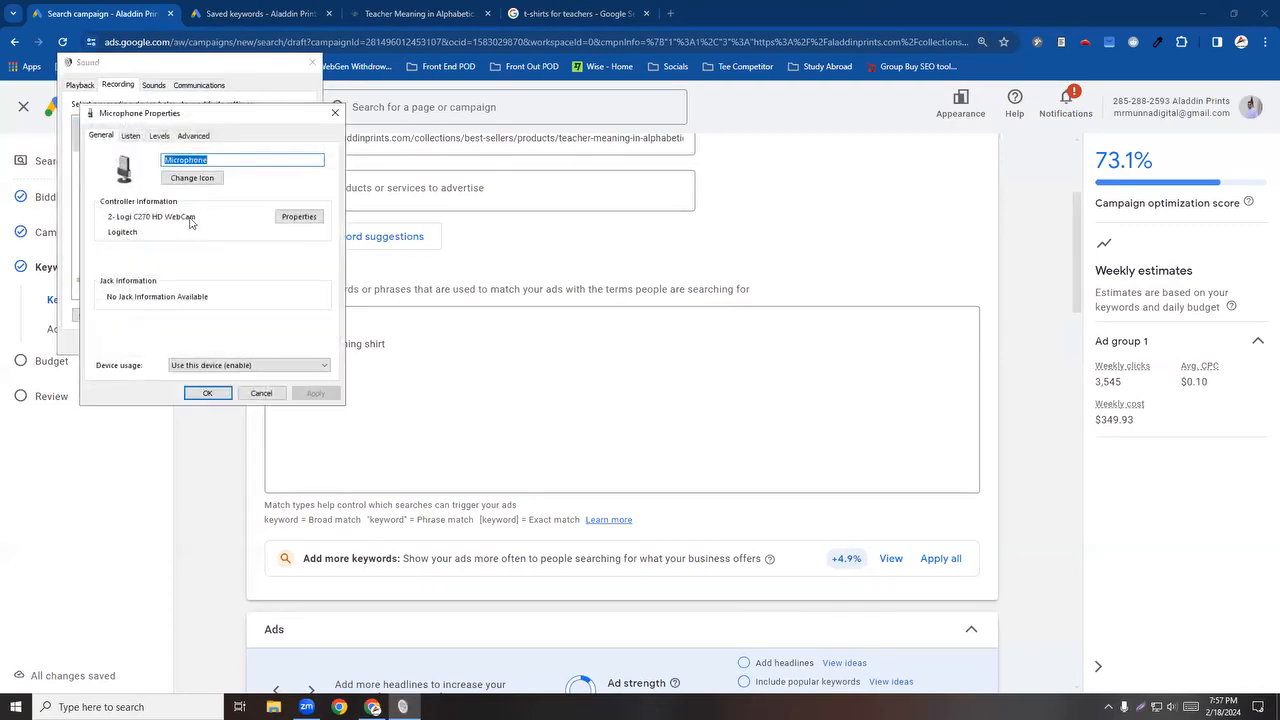
left_click(130, 135)
left_click(159, 135)
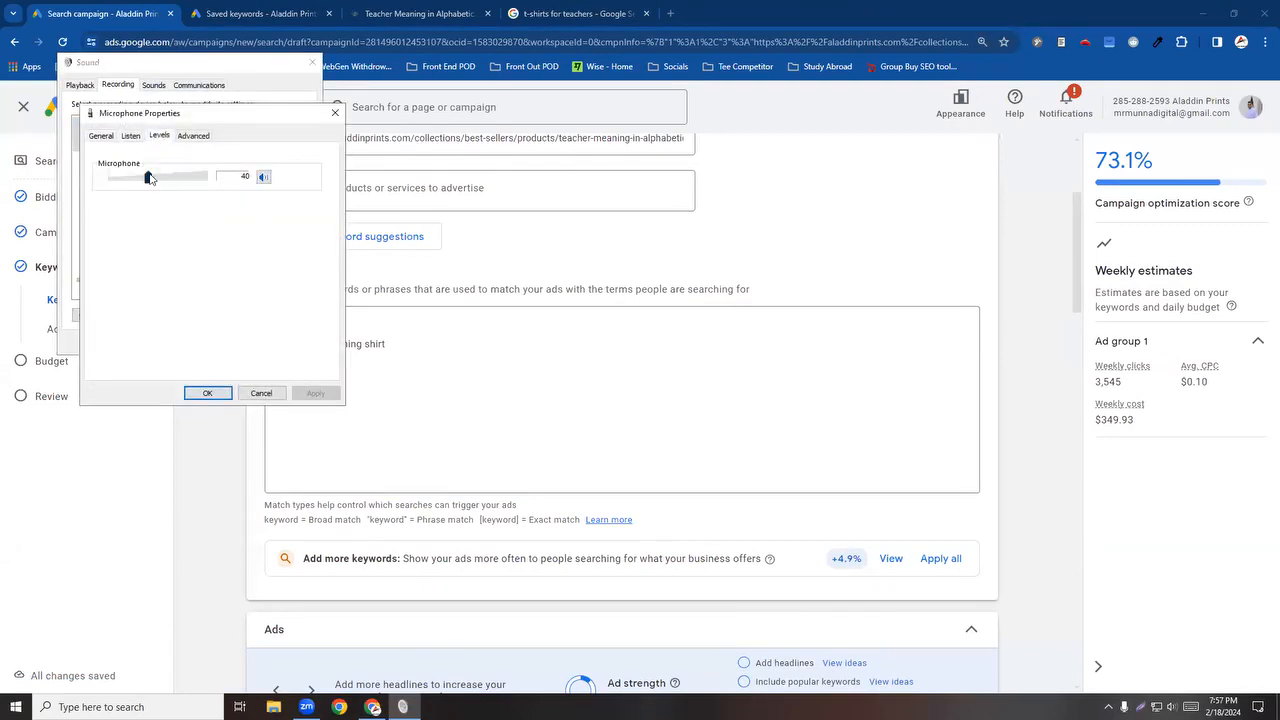
left_click_drag(150, 180, 188, 178)
left_click(203, 393)
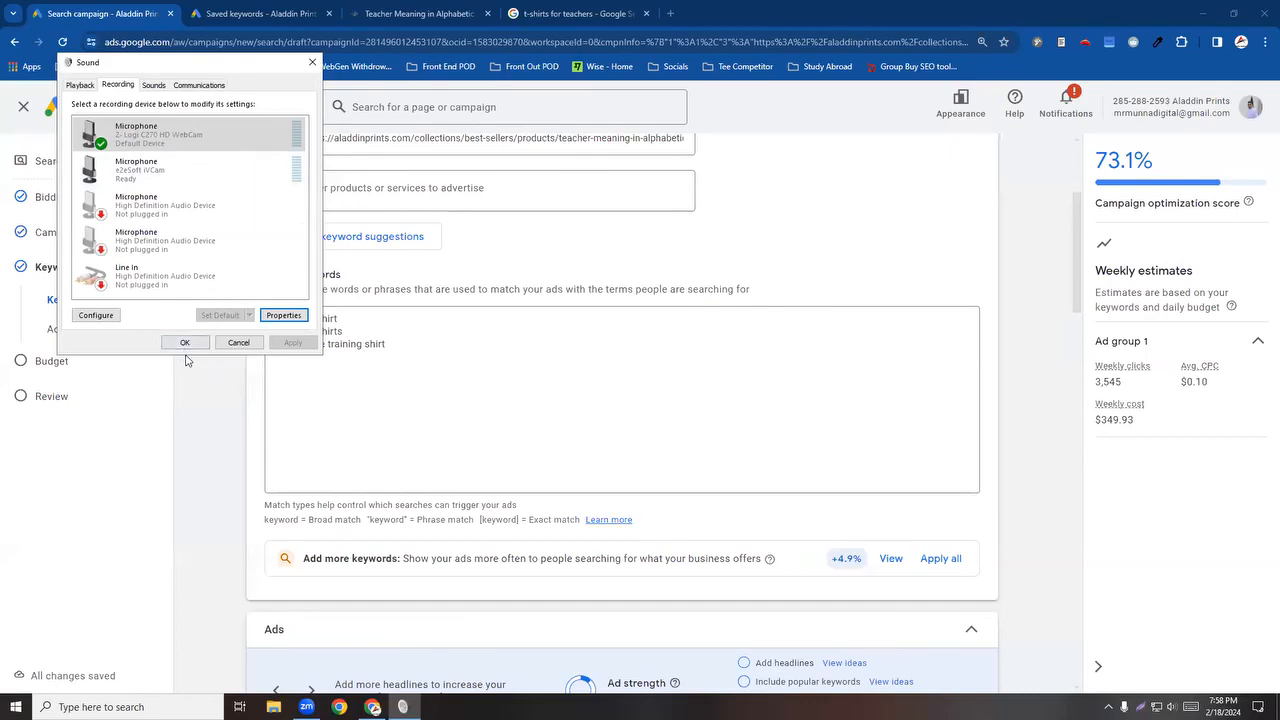
left_click(184, 342)
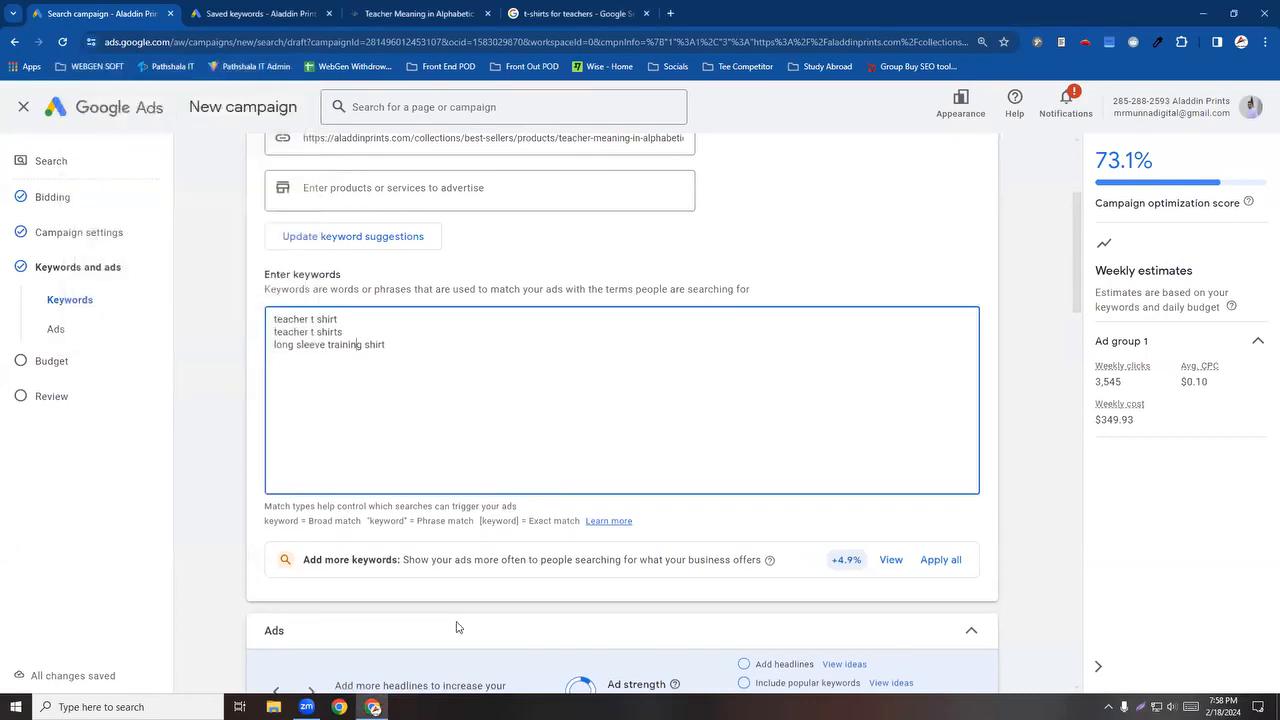
Step: Review the entered keywords, the broad, phrase and exact match notation, and the advertised teacher T-shirt product page
left_click(1260, 678)
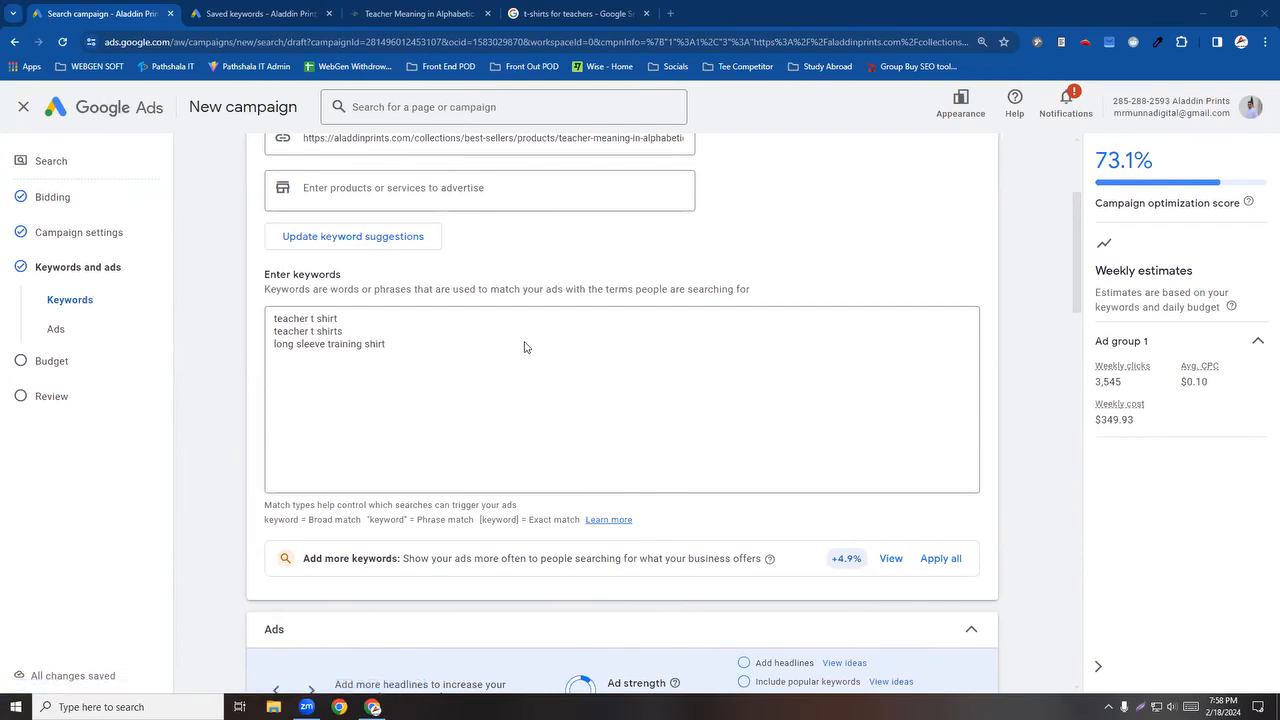
left_click(401, 339)
left_click_drag(423, 352, 267, 323)
left_click(351, 385)
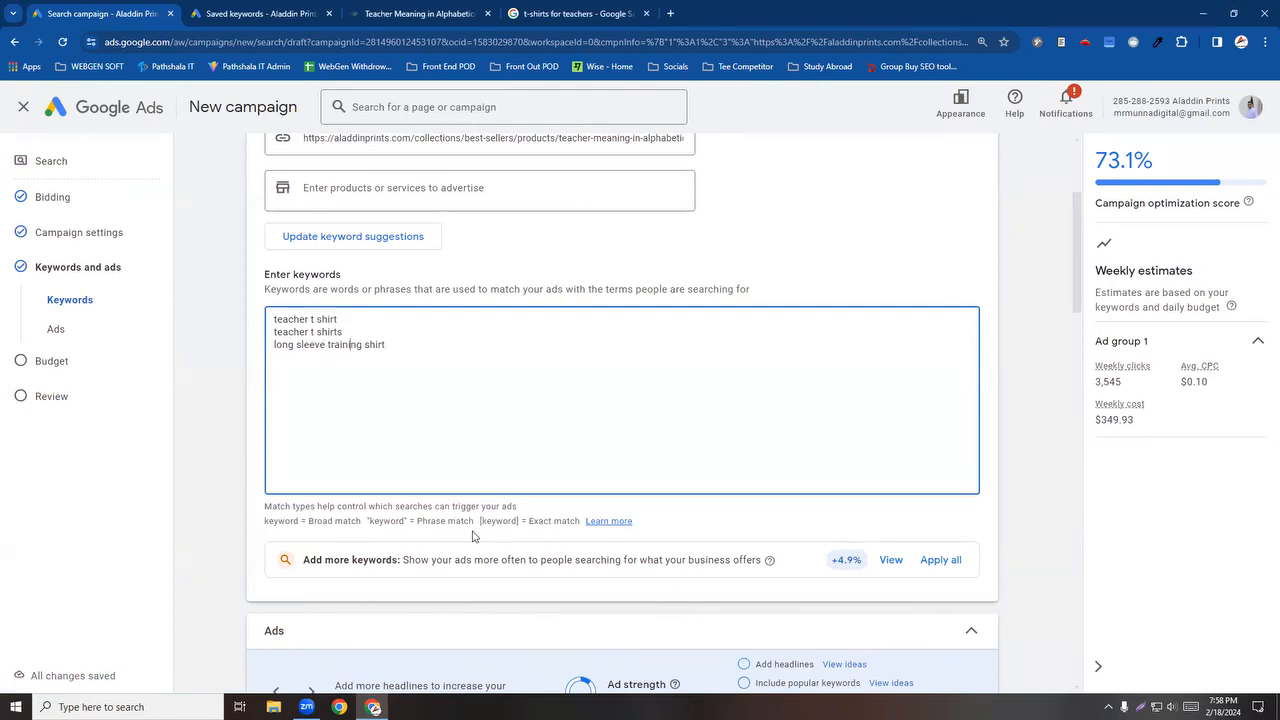
left_click_drag(580, 521, 265, 521)
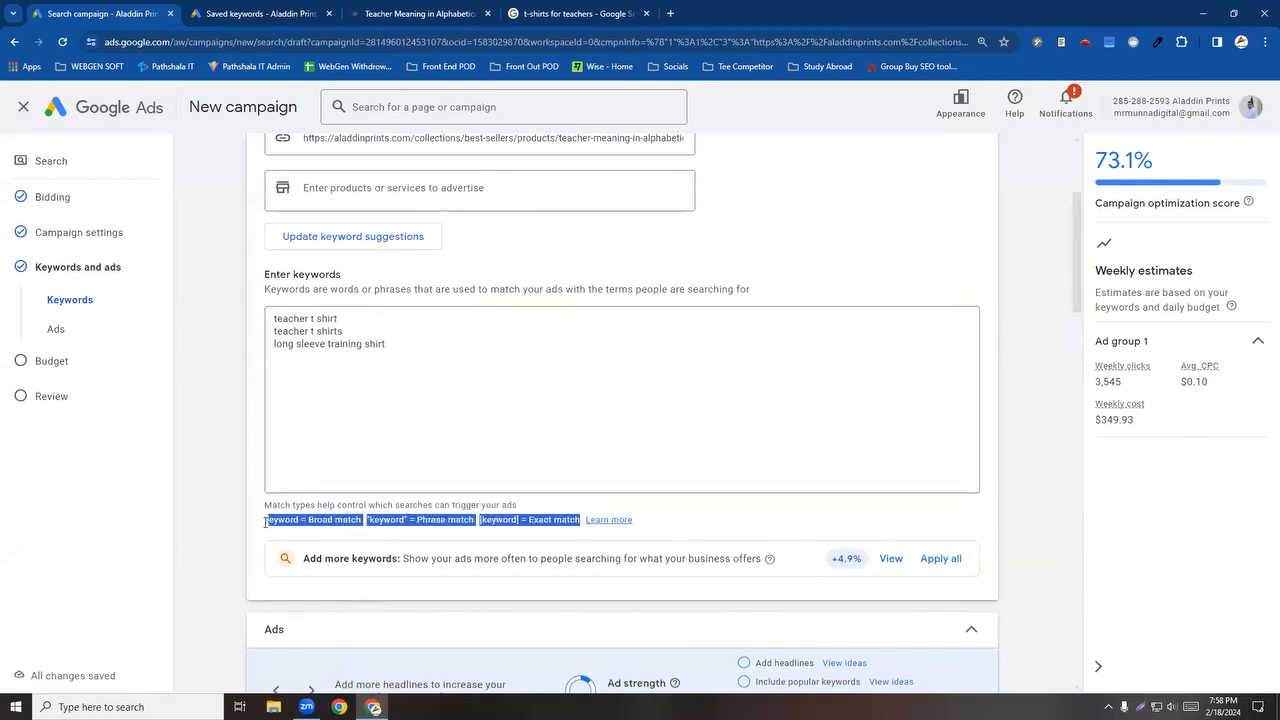
left_click(281, 541)
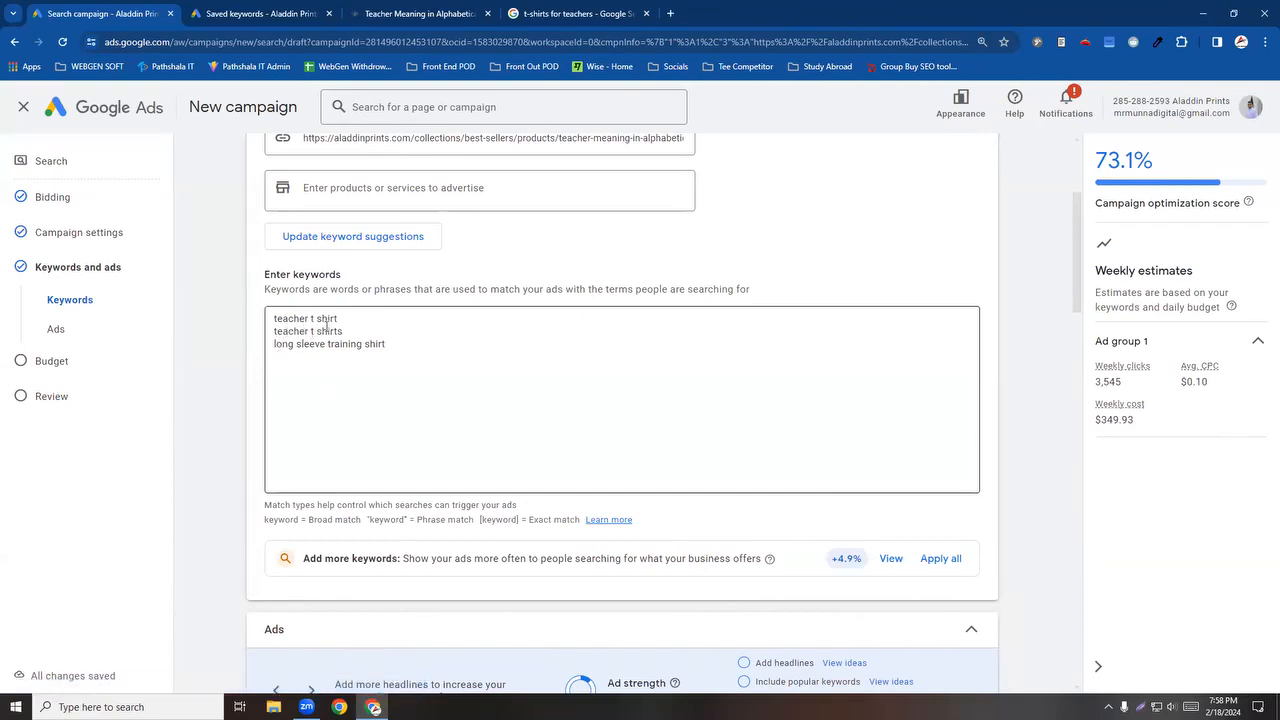
left_click(427, 14)
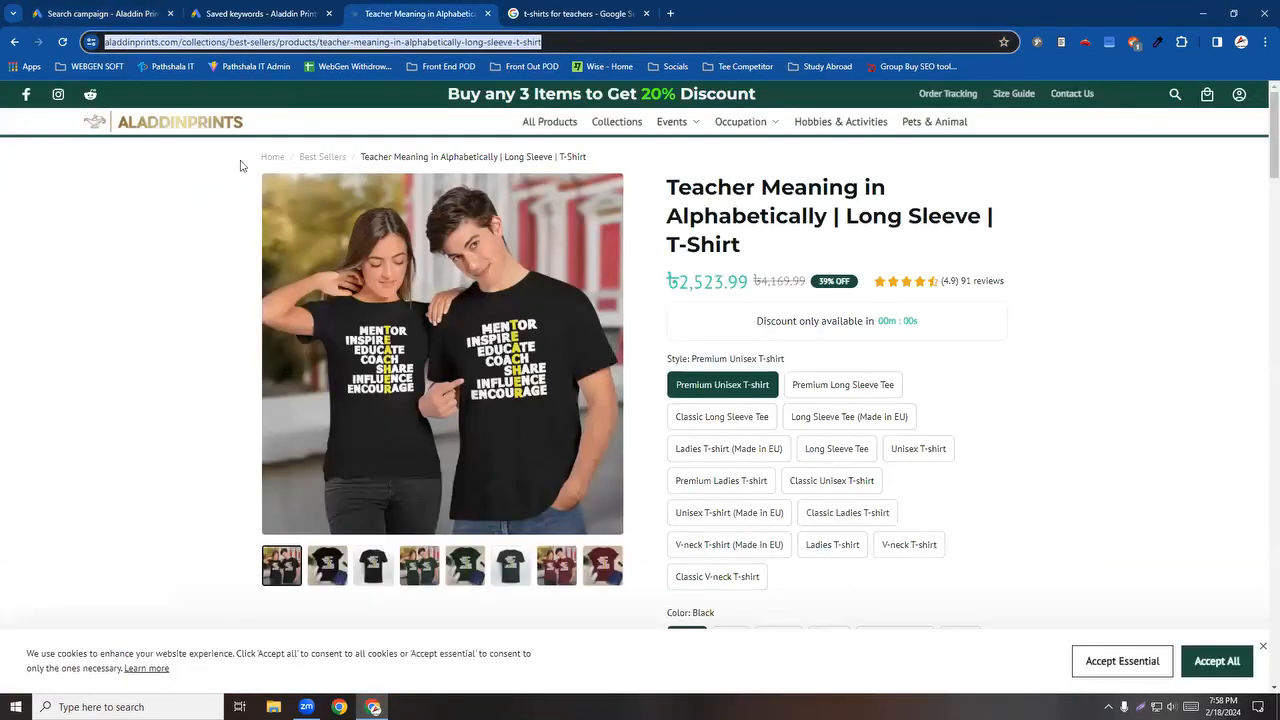
left_click(117, 10)
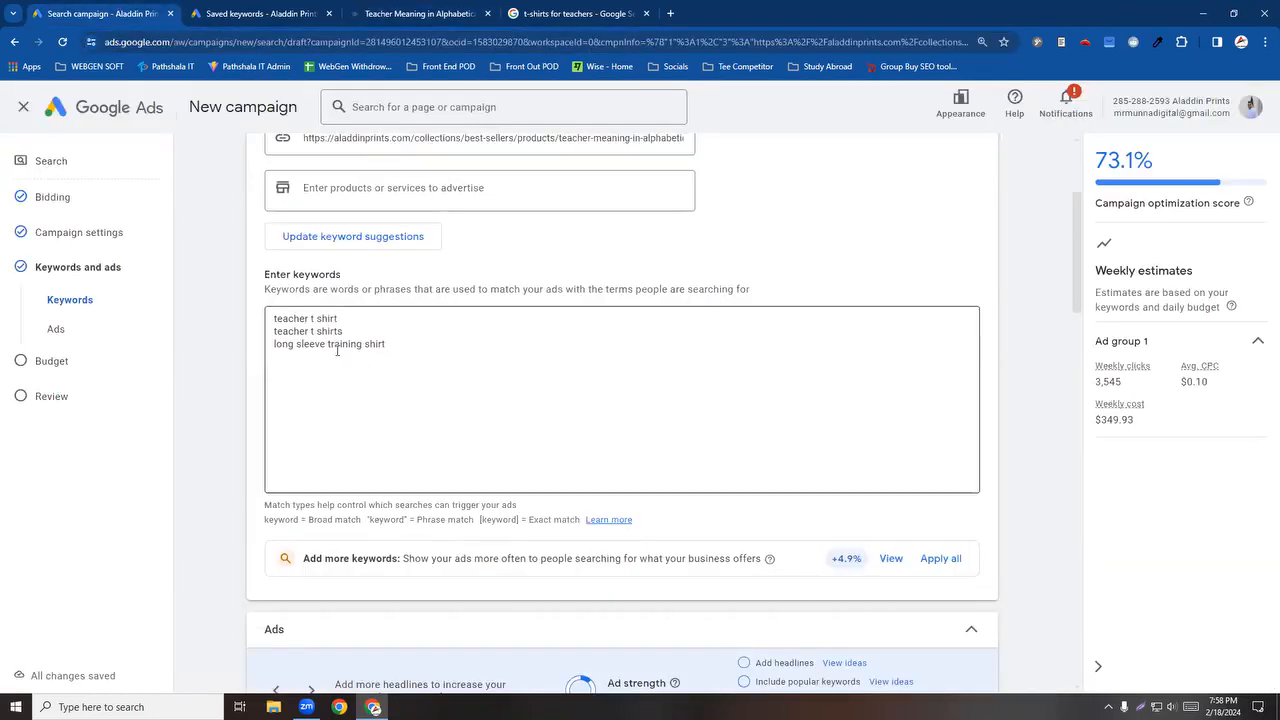
left_click(339, 317)
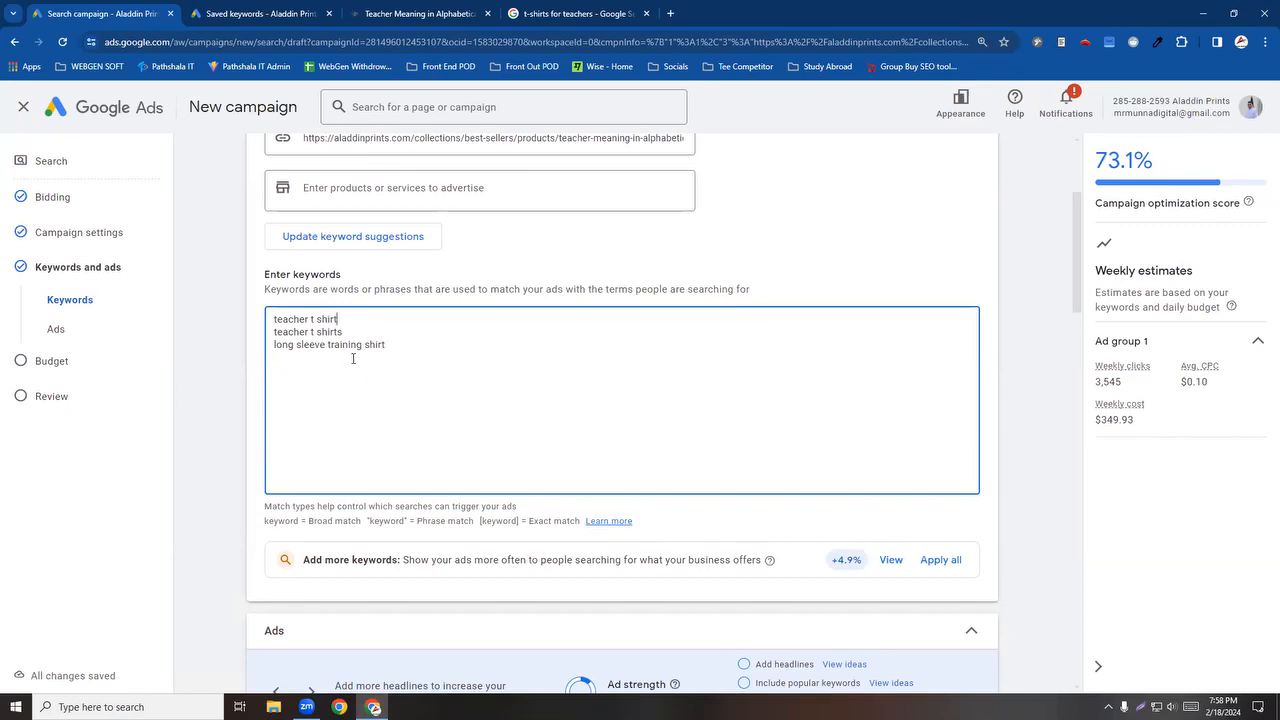
left_click_drag(336, 319, 274, 320)
left_click(345, 319)
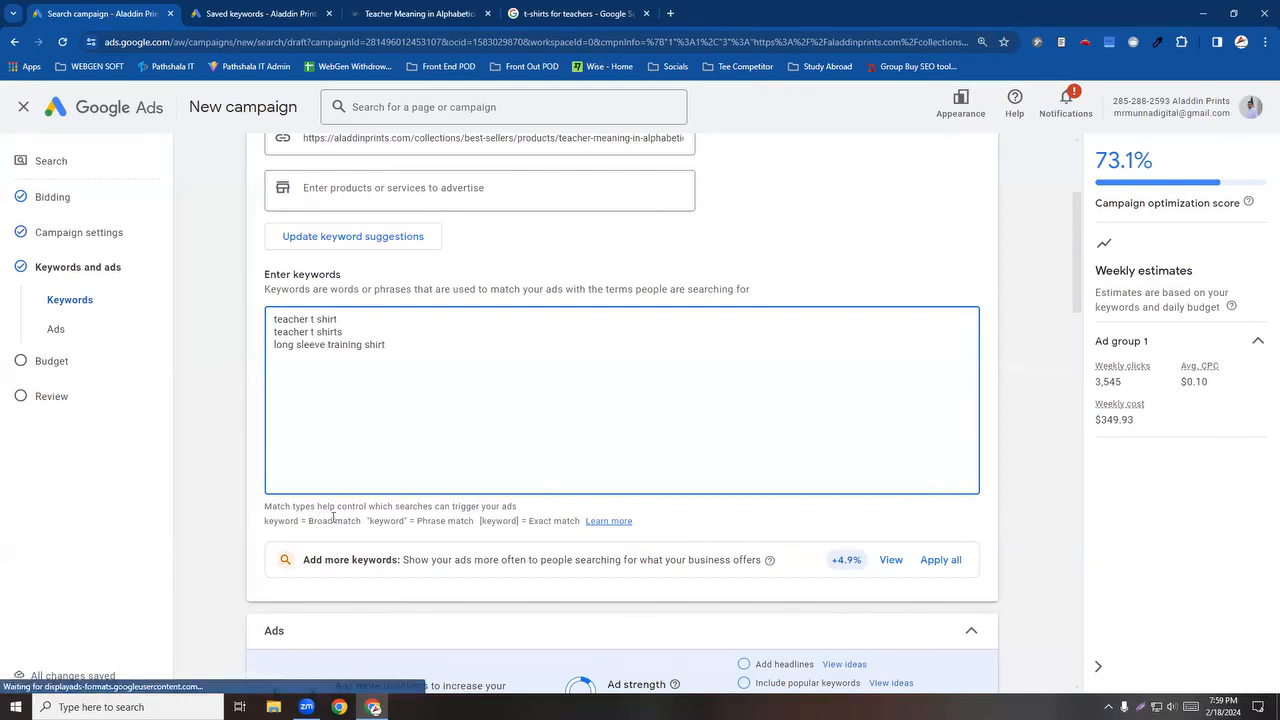
Step: Turn the second keyword, teacher t shirts, into a phrase match in quotation marks and shorten it to "teacher"
left_click(346, 331)
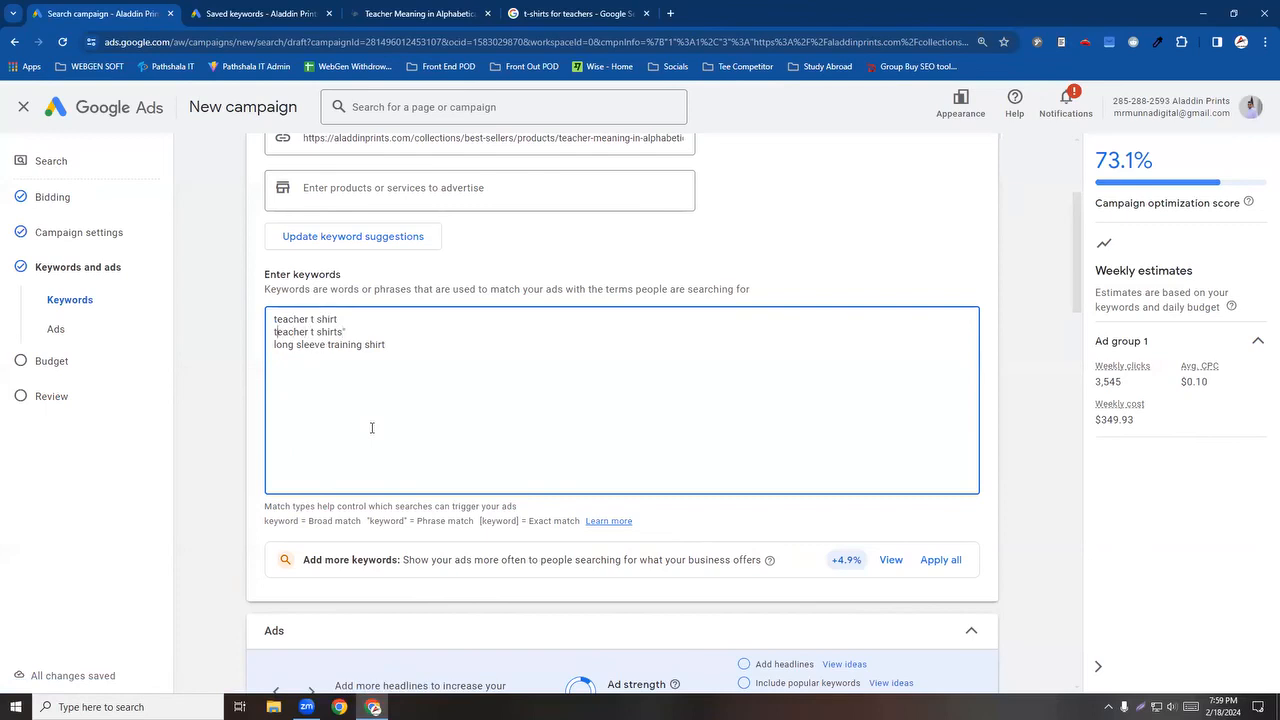
key("Home")
type("\"")
left_click_drag(346, 333, 311, 340)
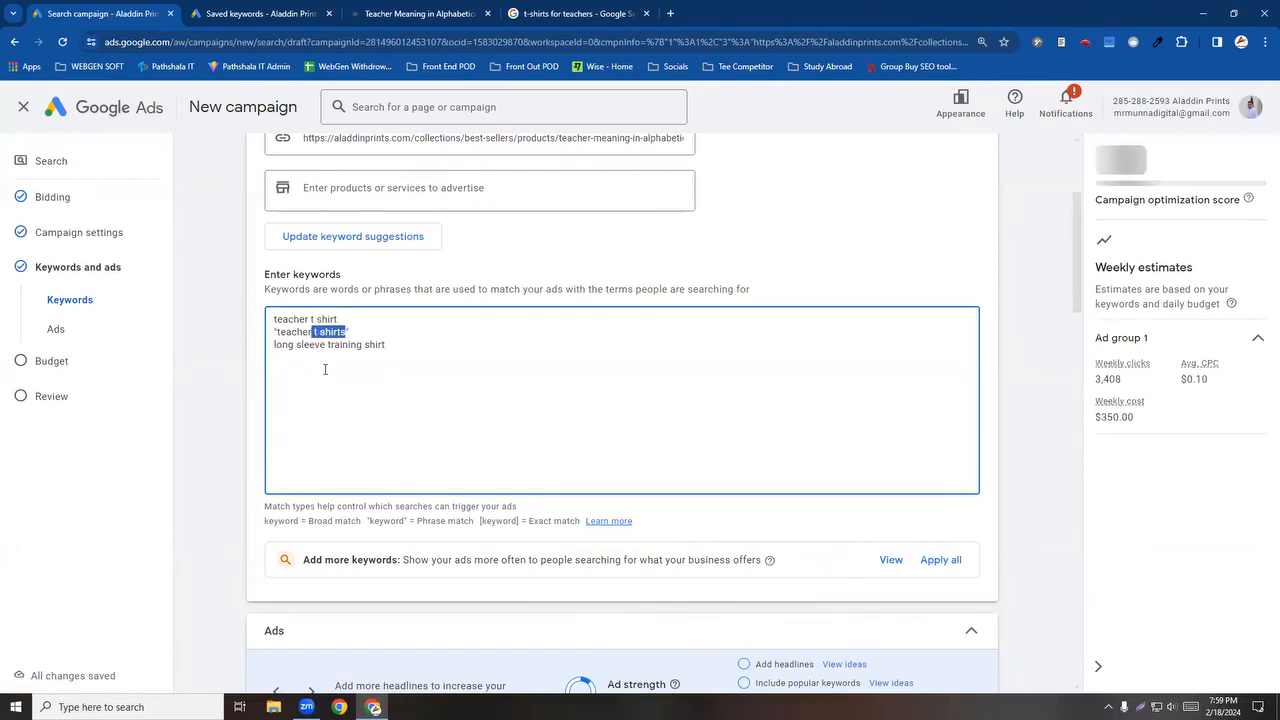
key("BackSpace")
type("\"")
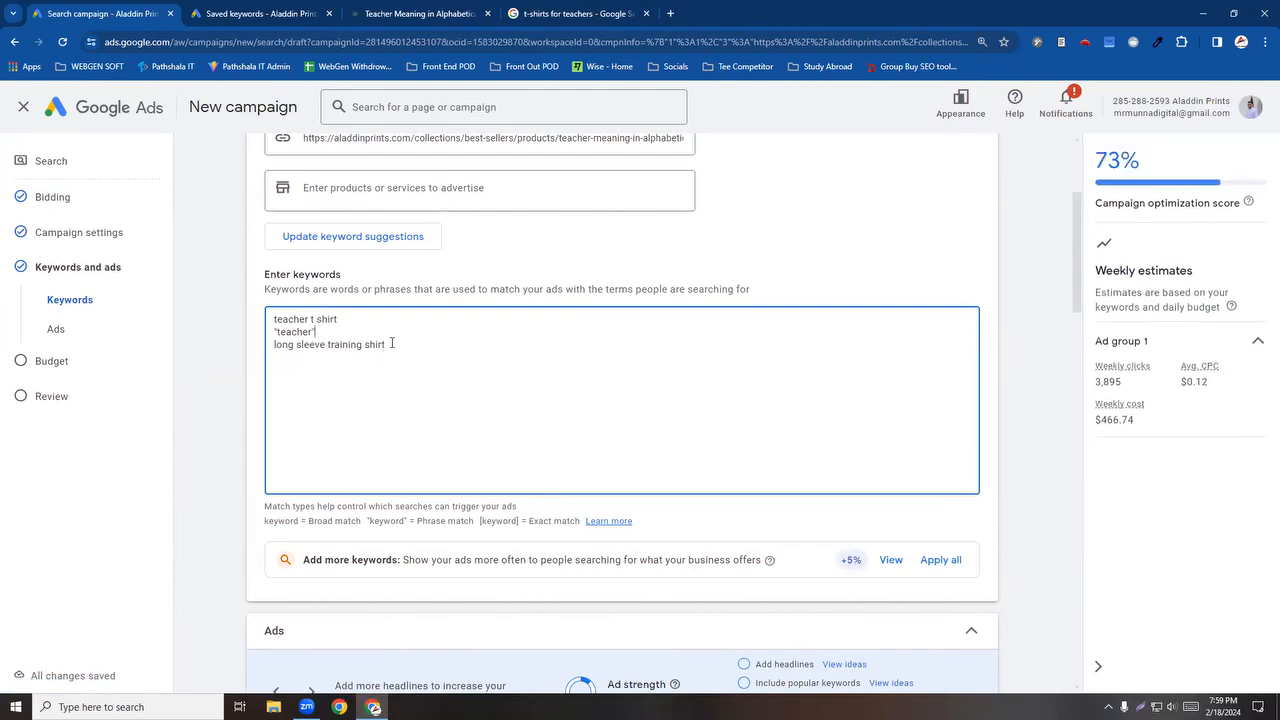
Step: Examine the quoted "teacher" keyword against the unquoted long sleeve training shirt and teacher t shirt entries
left_click_drag(393, 344, 277, 360)
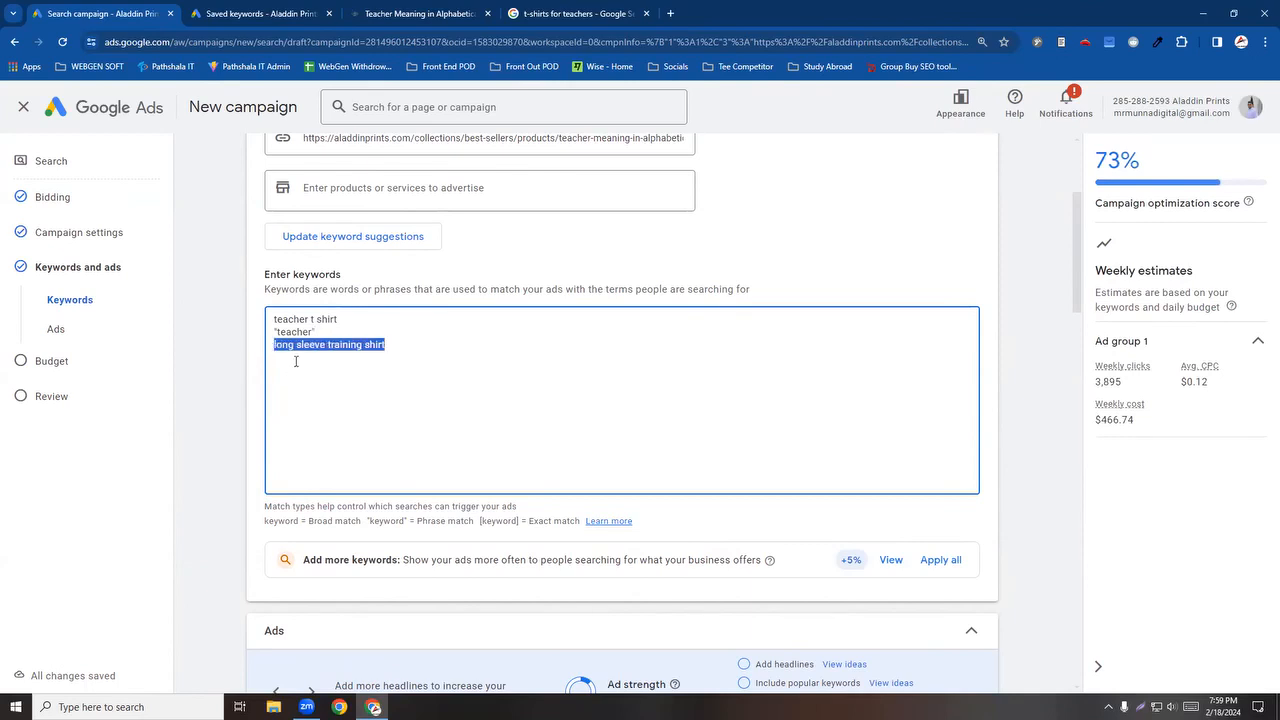
left_click(316, 331)
left_click_drag(311, 331, 279, 331)
left_click(312, 331)
left_click_drag(289, 331, 276, 333)
left_click(326, 333)
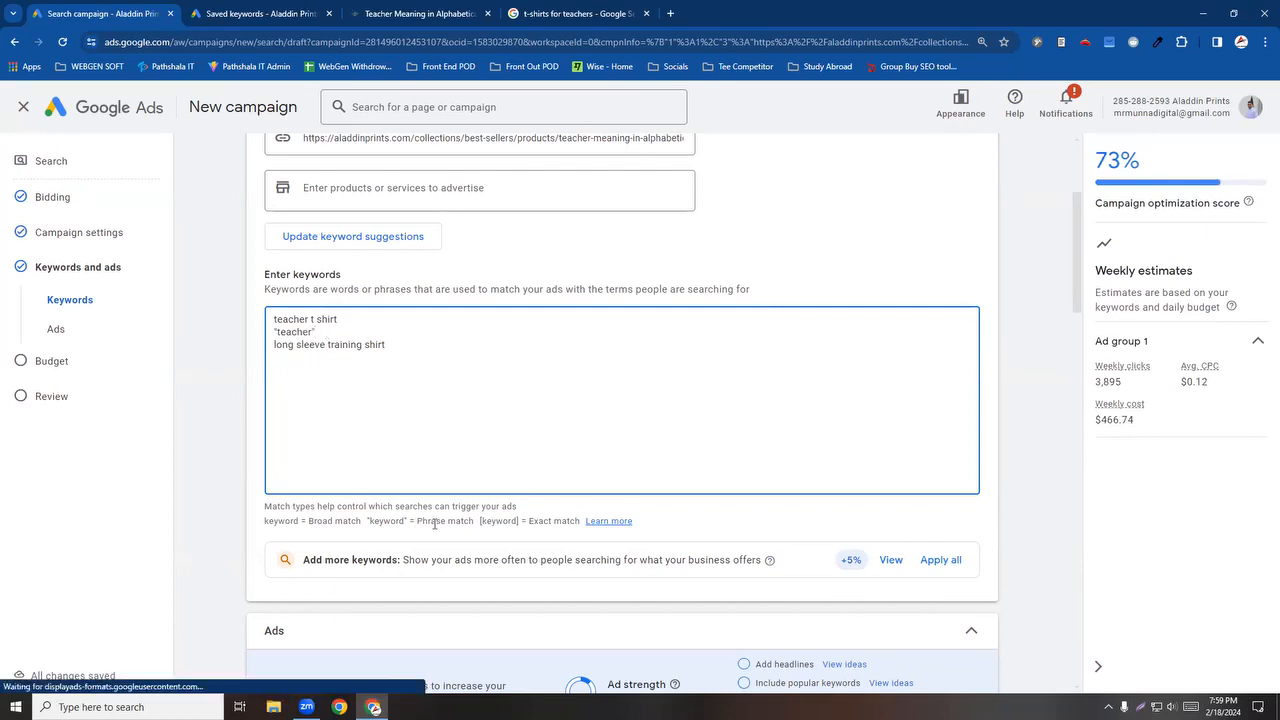
left_click_drag(343, 316, 258, 314)
left_click(340, 329)
Step: Insert an empty line below the first keyword, teacher t shirt, in the keyword list
key("ctrl+plus")
key("ctrl+plus")
key("ctrl+plus")
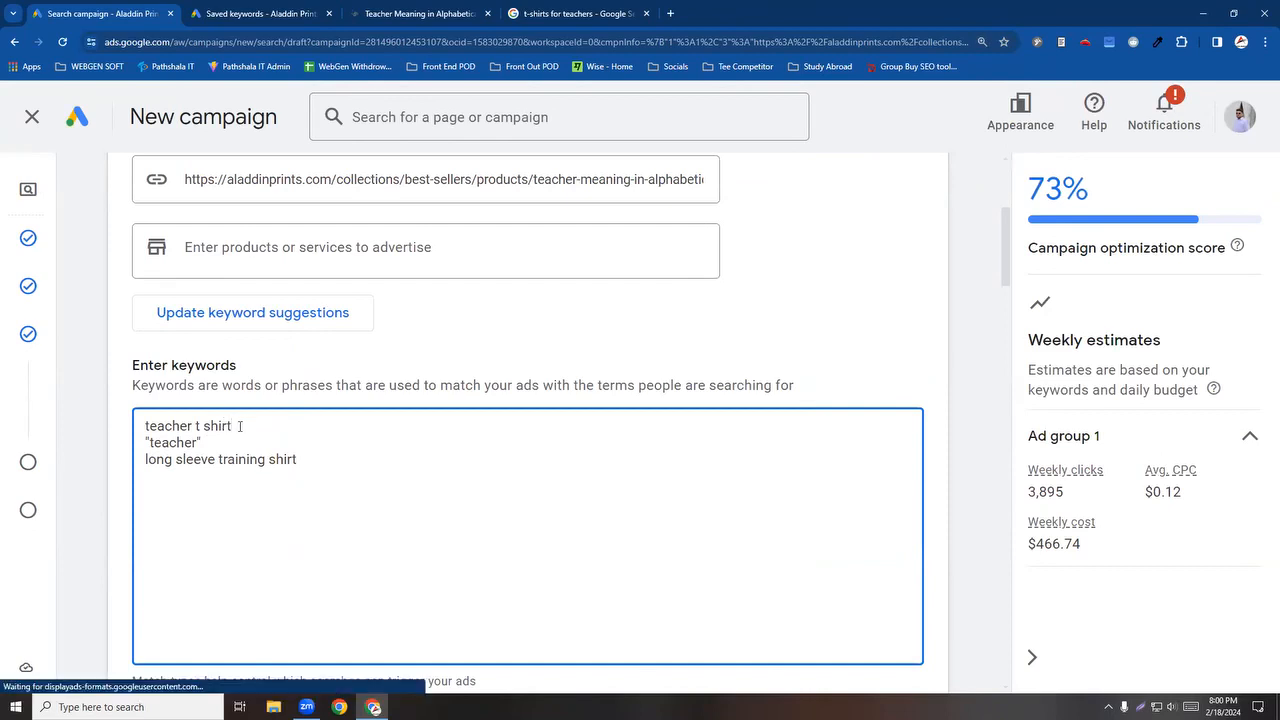
key("Return")
Step: Examine the unquoted keyword teacher t shirt and its individual words against the broad match notation
left_click_drag(237, 424, 138, 444)
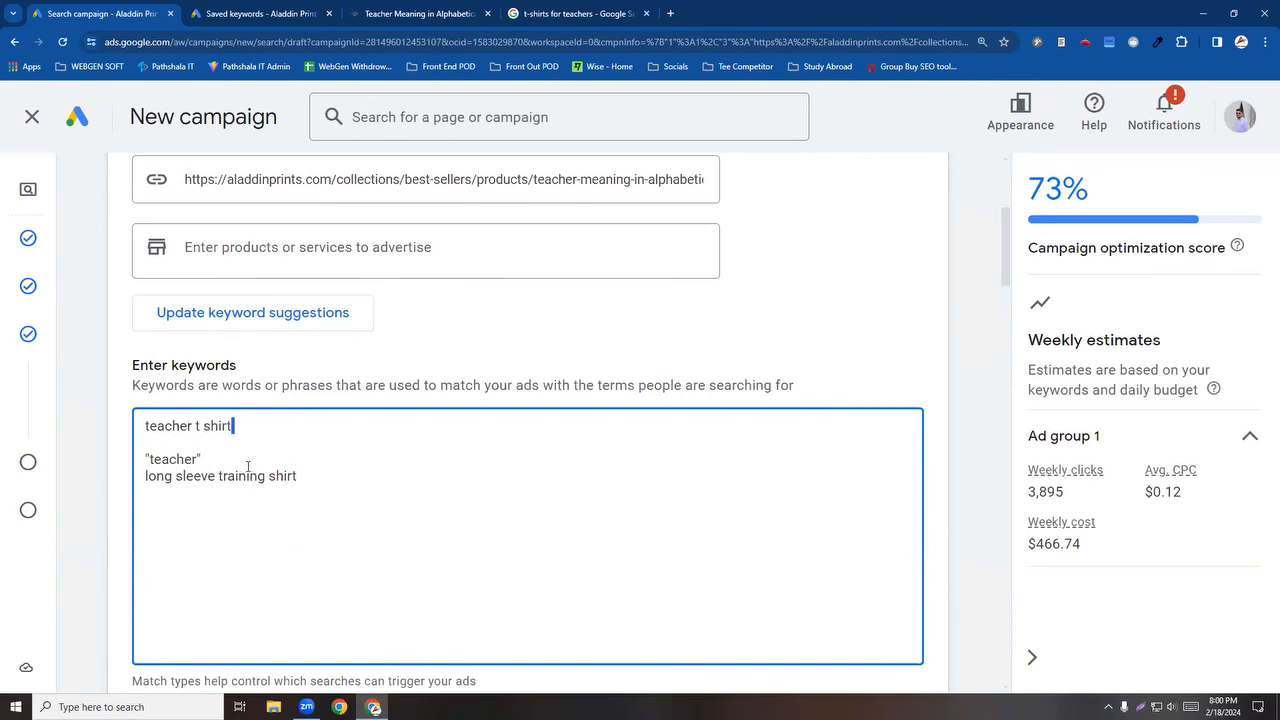
scroll(248, 466, "down", 1)
left_click_drag(238, 591, 126, 593)
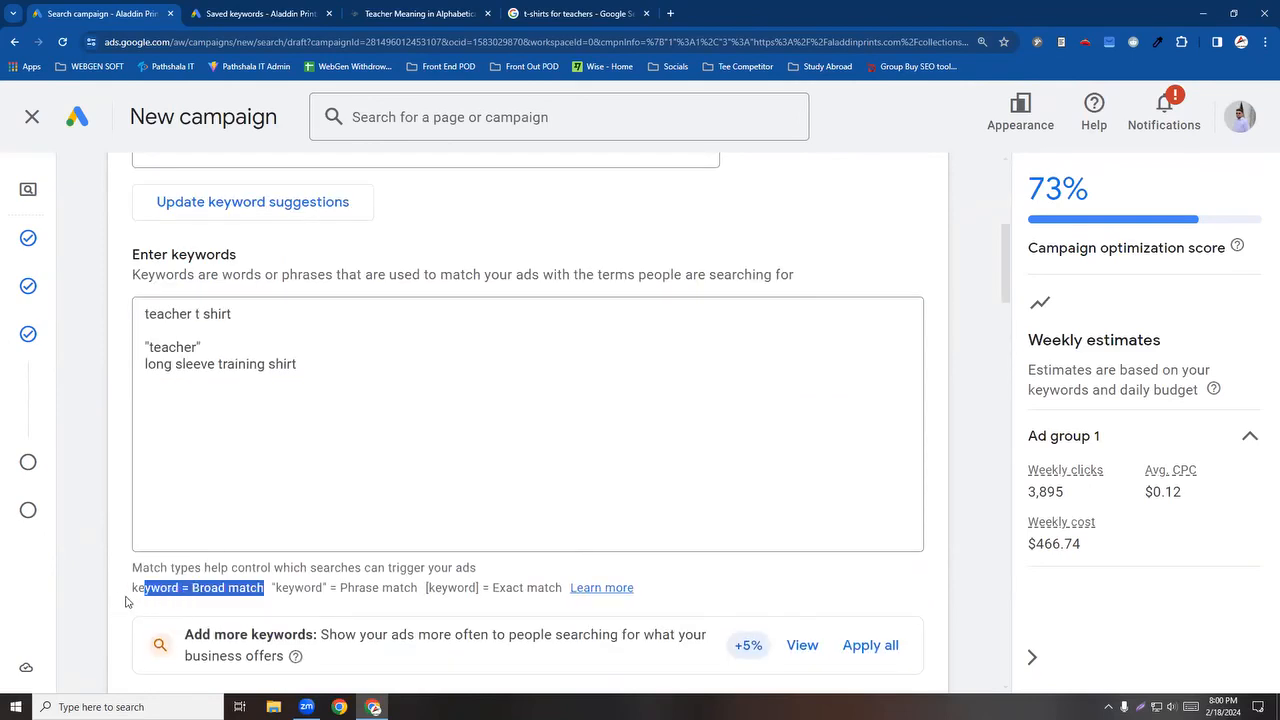
left_click(245, 310)
left_click_drag(194, 315, 147, 312)
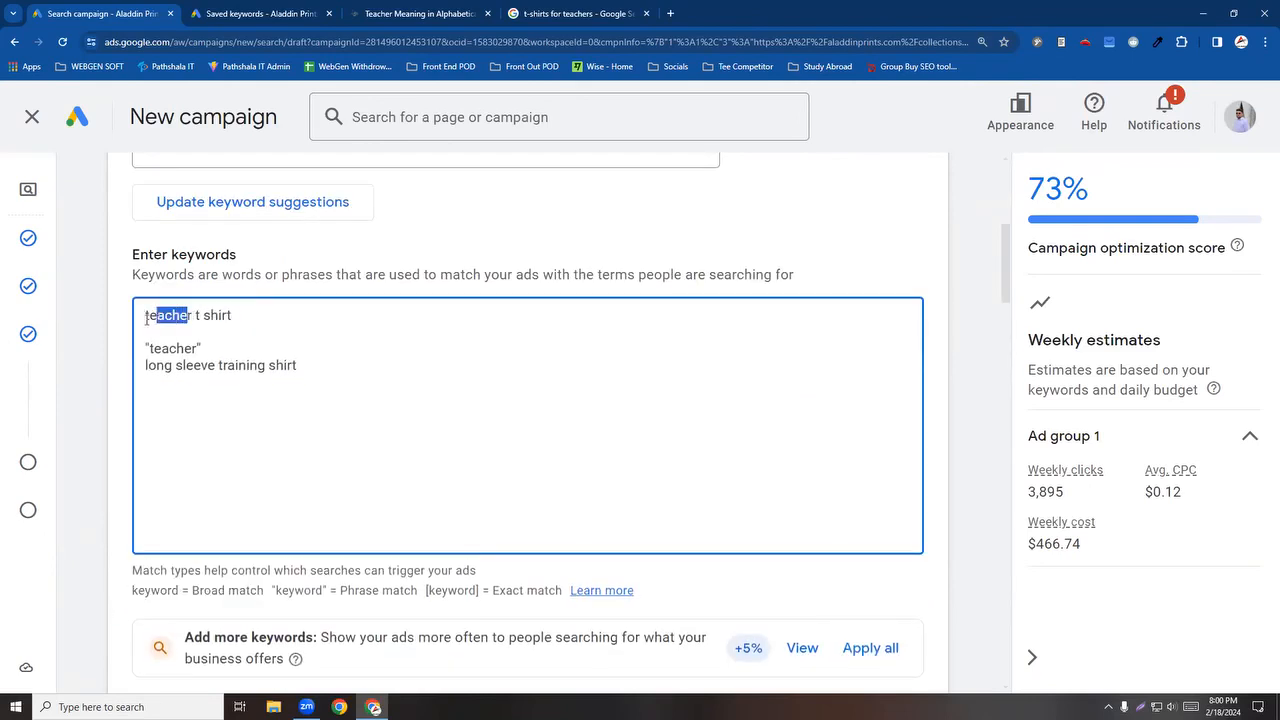
left_click(178, 328)
double_click(199, 317)
left_click(243, 325)
left_click(232, 319)
left_click_drag(240, 313, 139, 318)
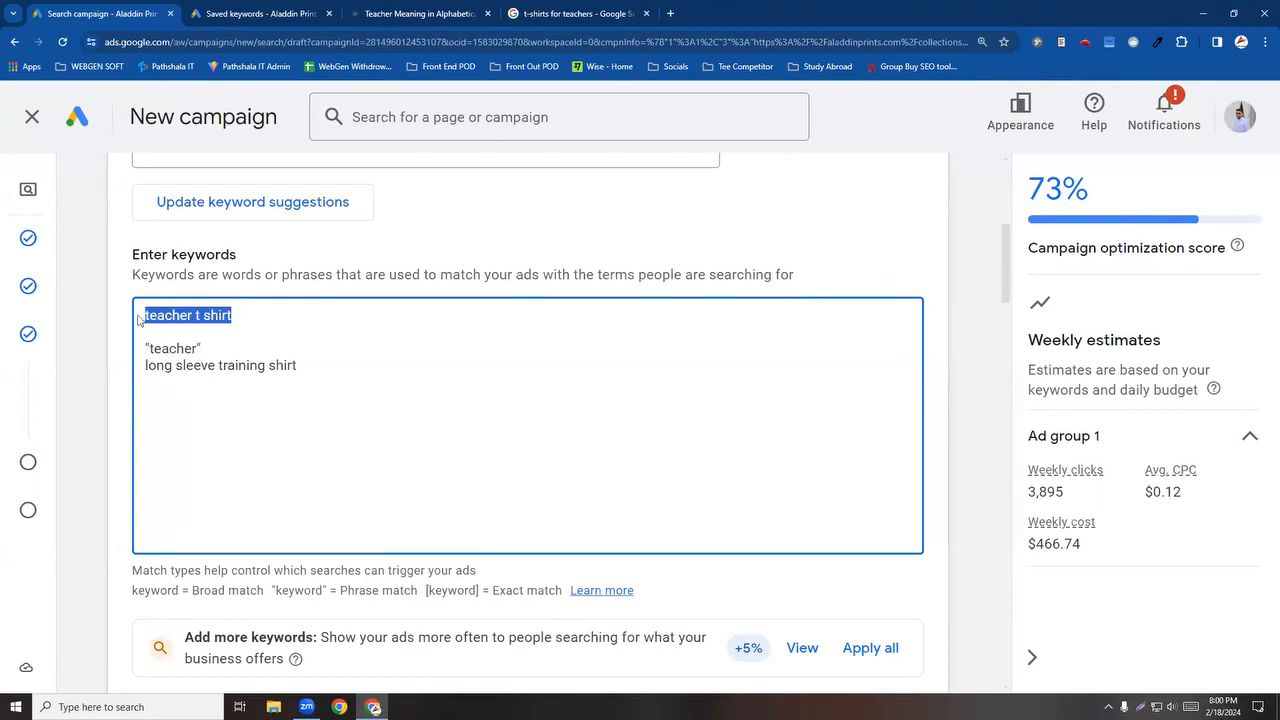
left_click(233, 316)
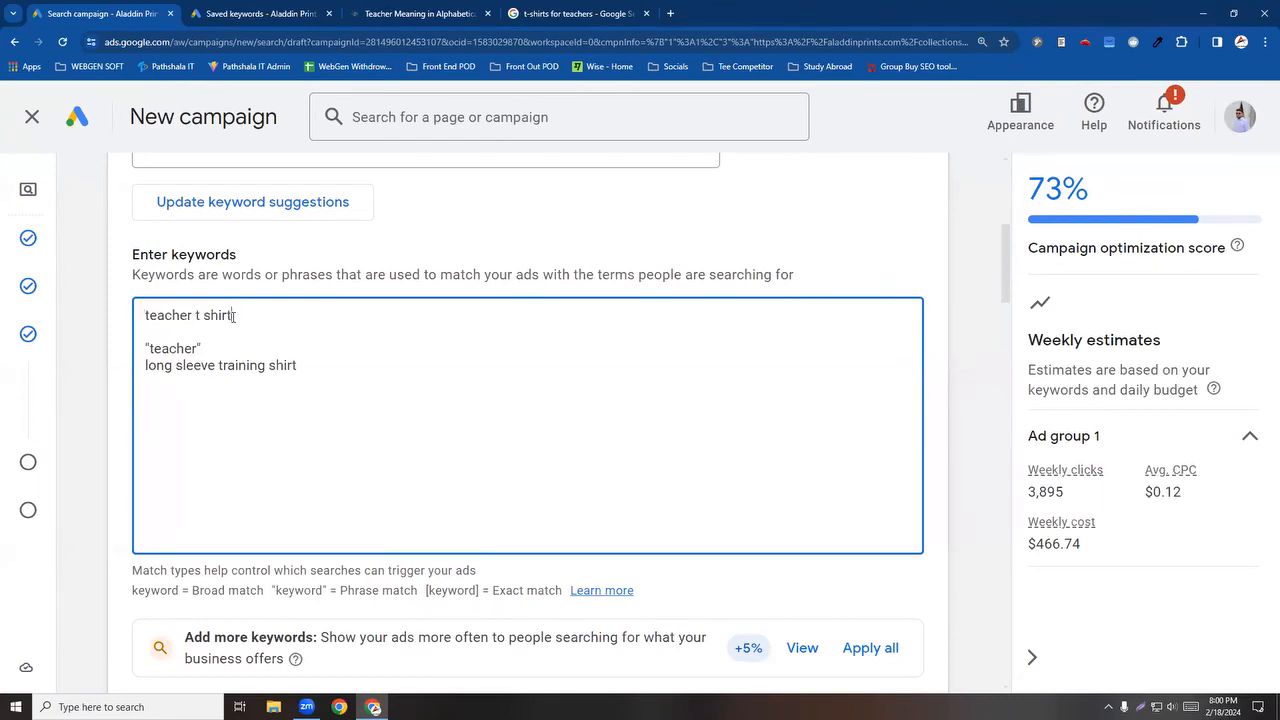
left_click_drag(233, 316, 140, 318)
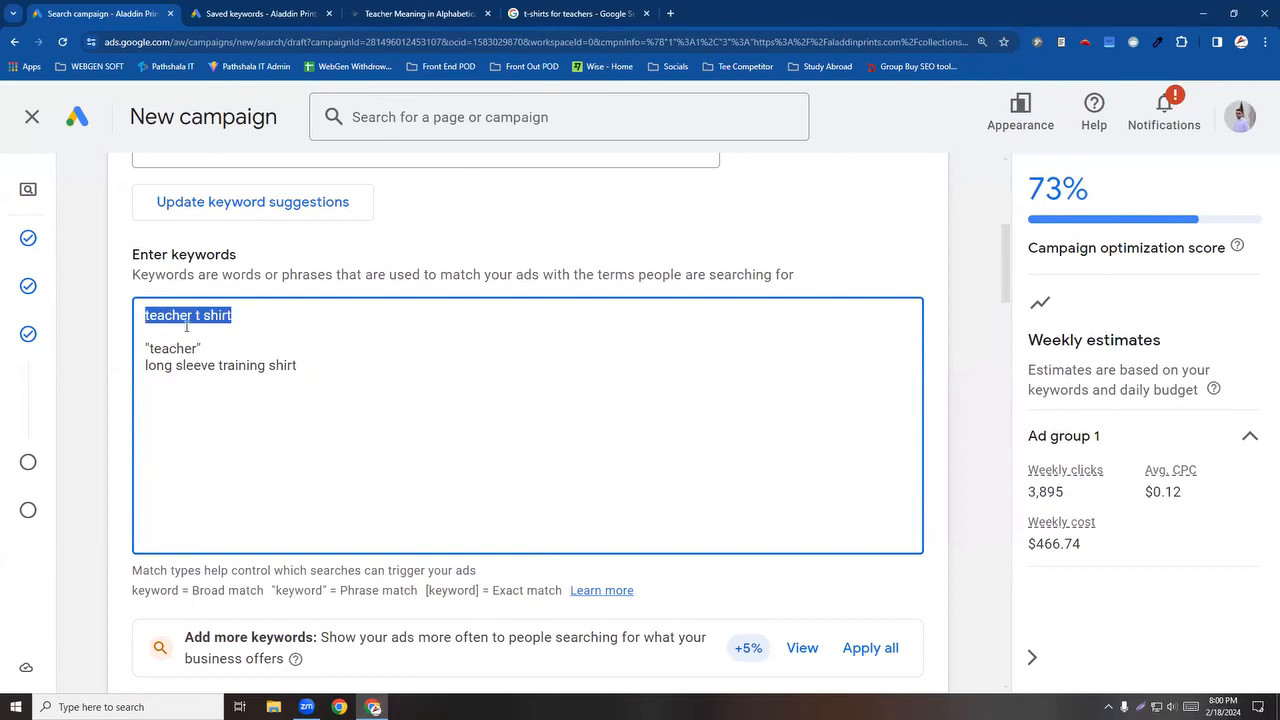
Step: Compare the phrase match keyword "teacher" with the broad match keyword teacher t shirt
key("Down")
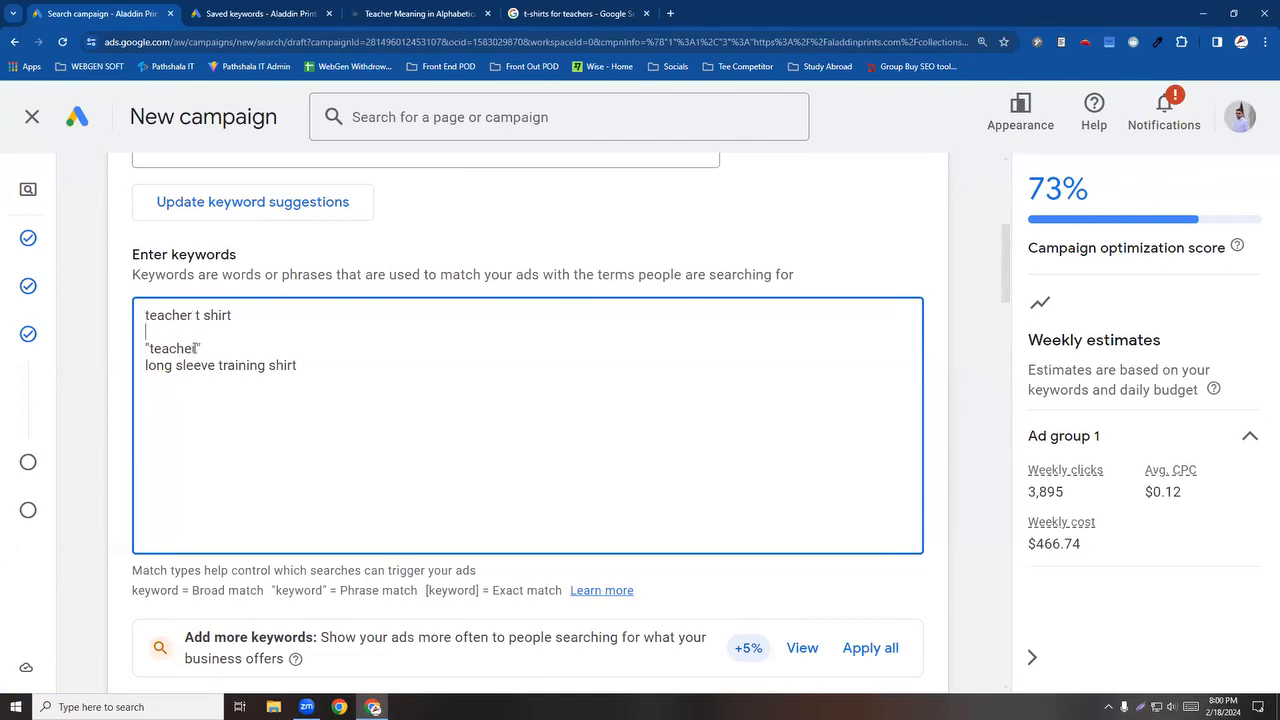
left_click_drag(195, 348, 148, 349)
left_click(196, 348)
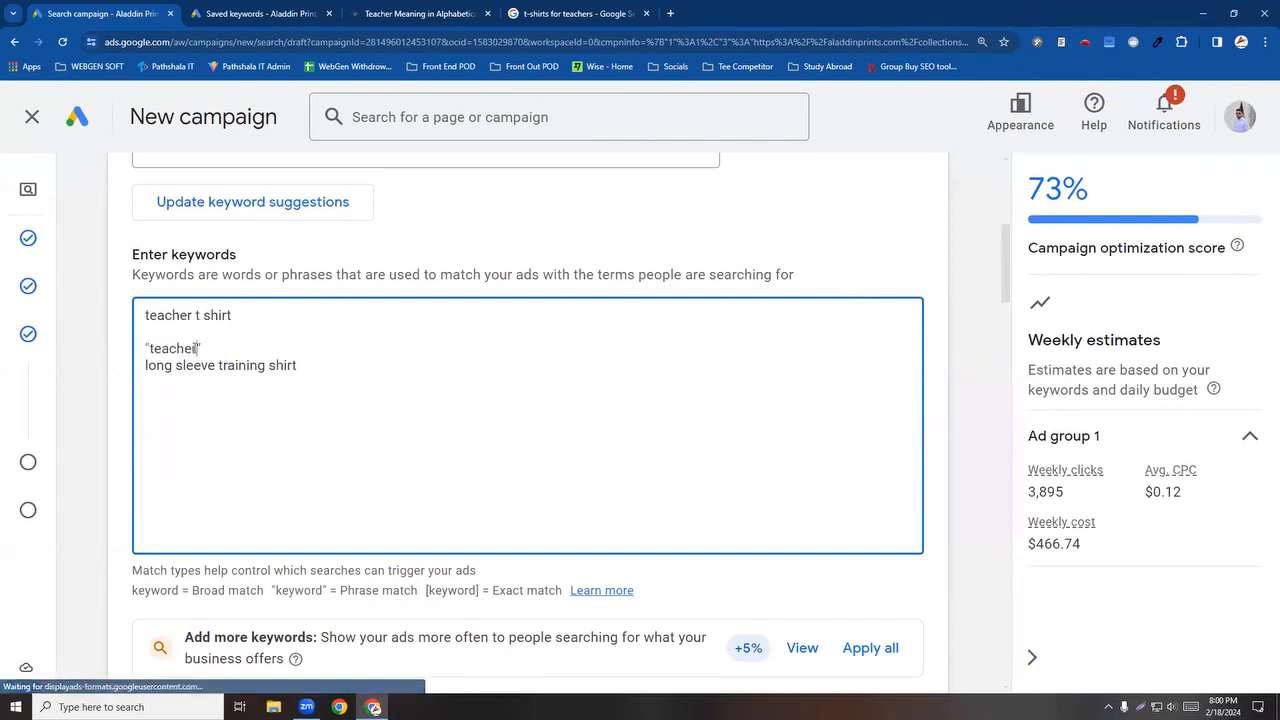
left_click_drag(196, 348, 150, 349)
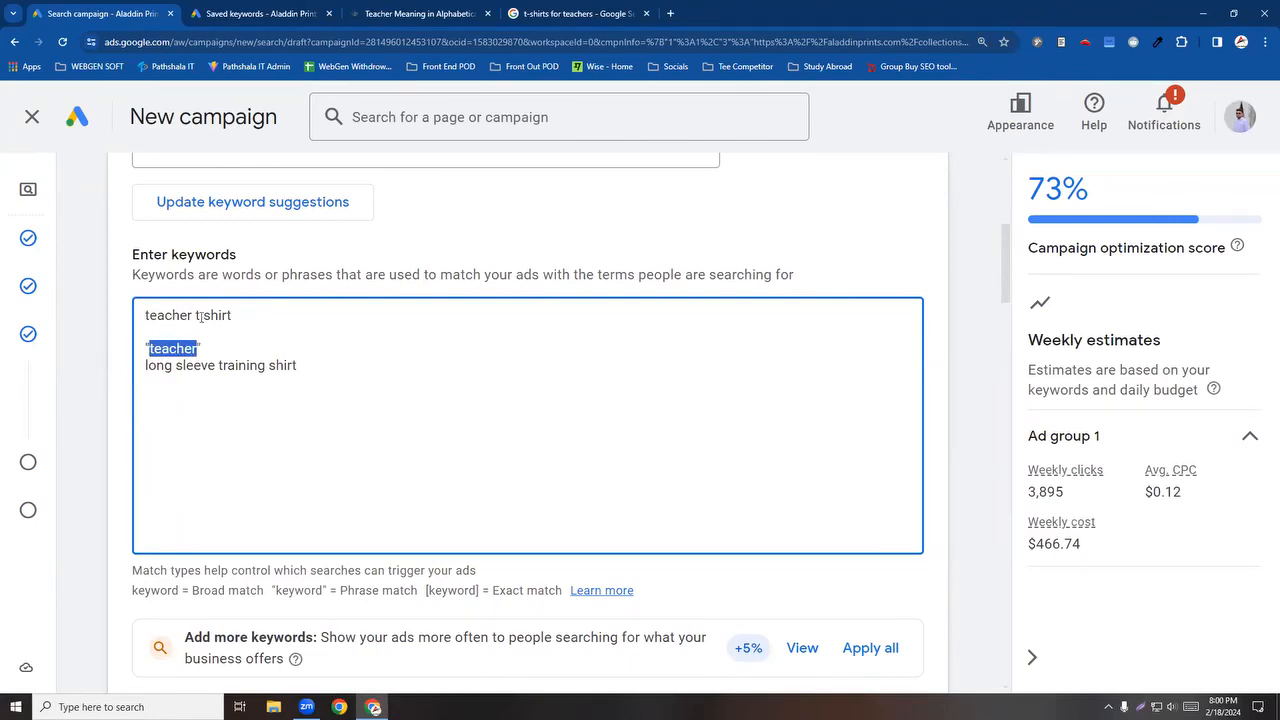
left_click_drag(233, 316, 144, 325)
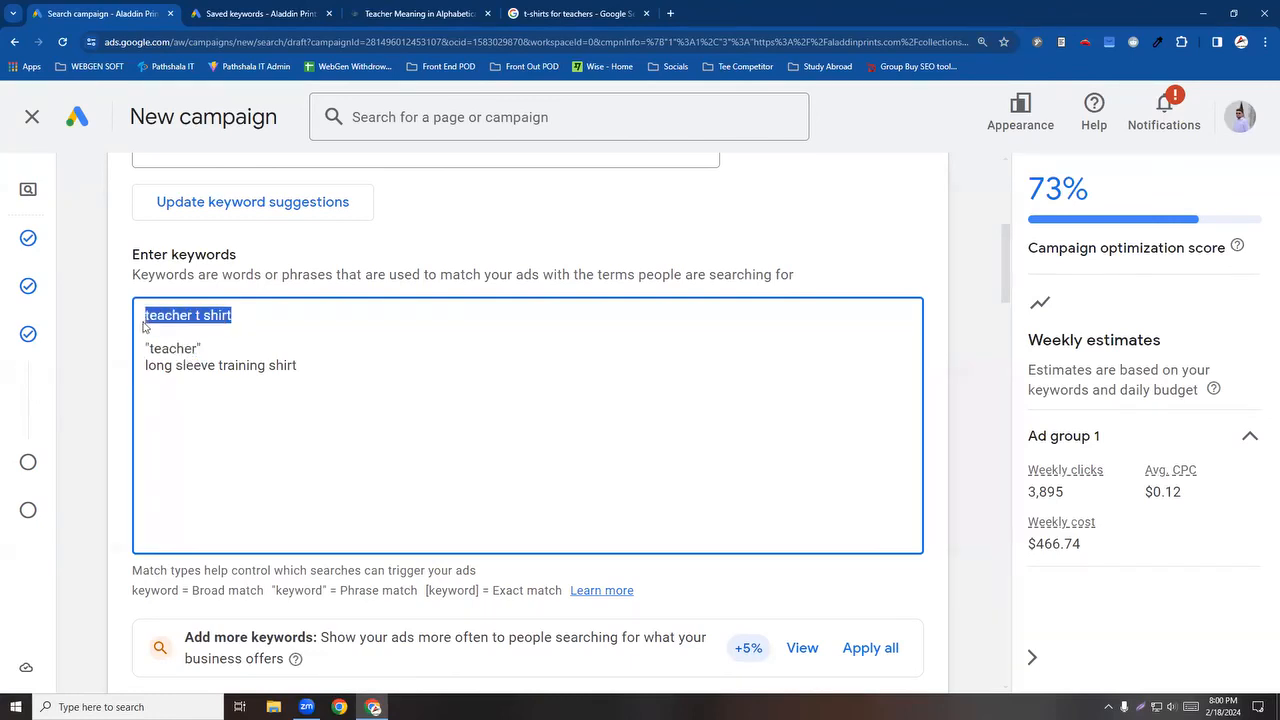
left_click(209, 336)
left_click_drag(233, 316, 178, 326)
left_click(198, 348)
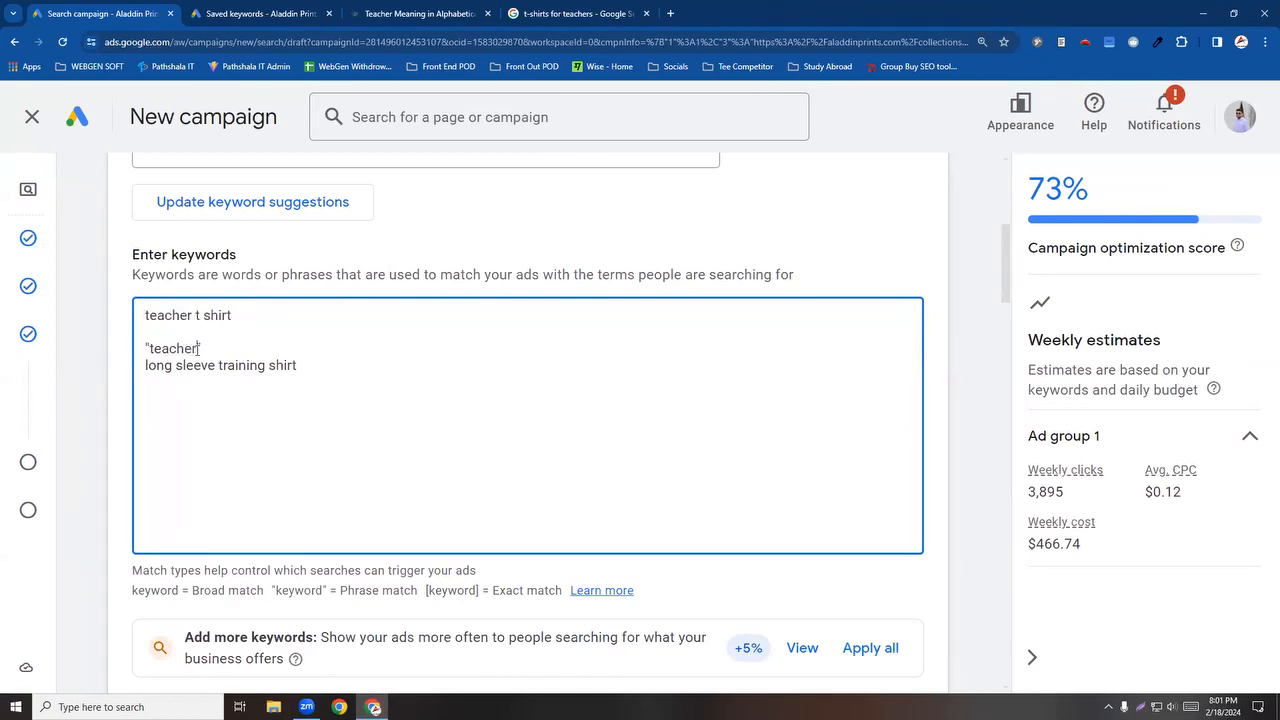
left_click_drag(197, 348, 150, 348)
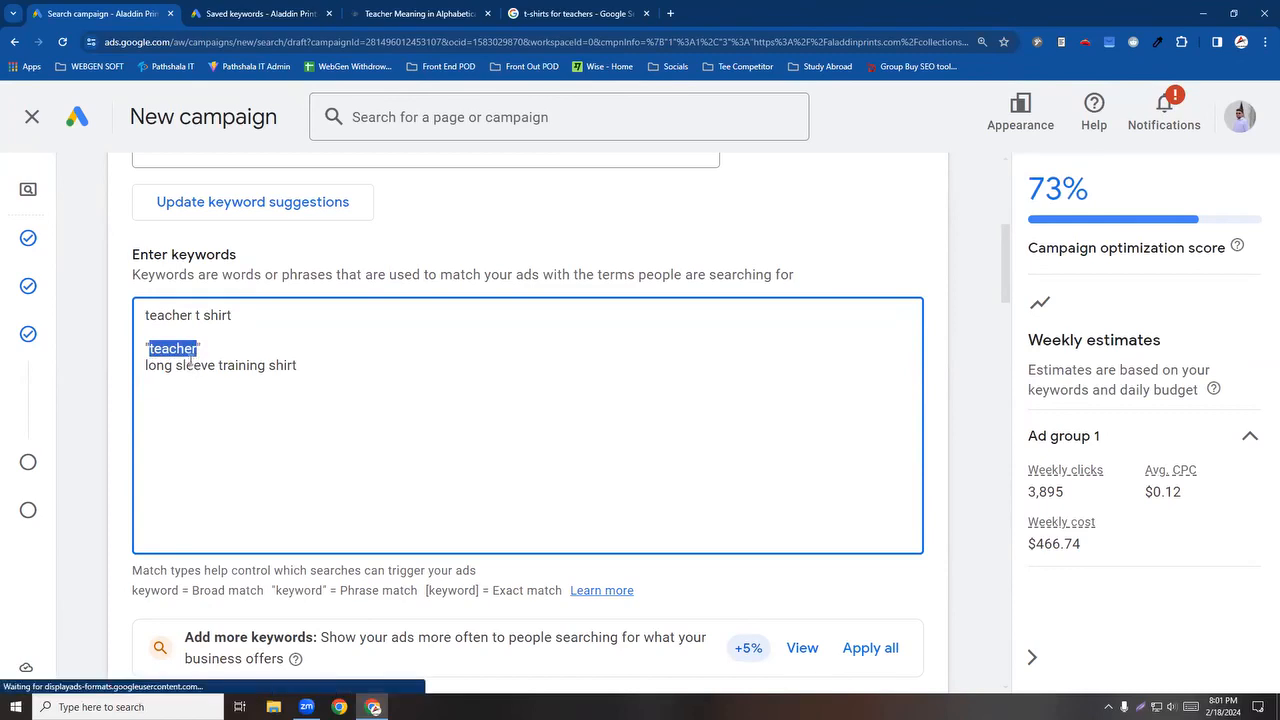
left_click(198, 352)
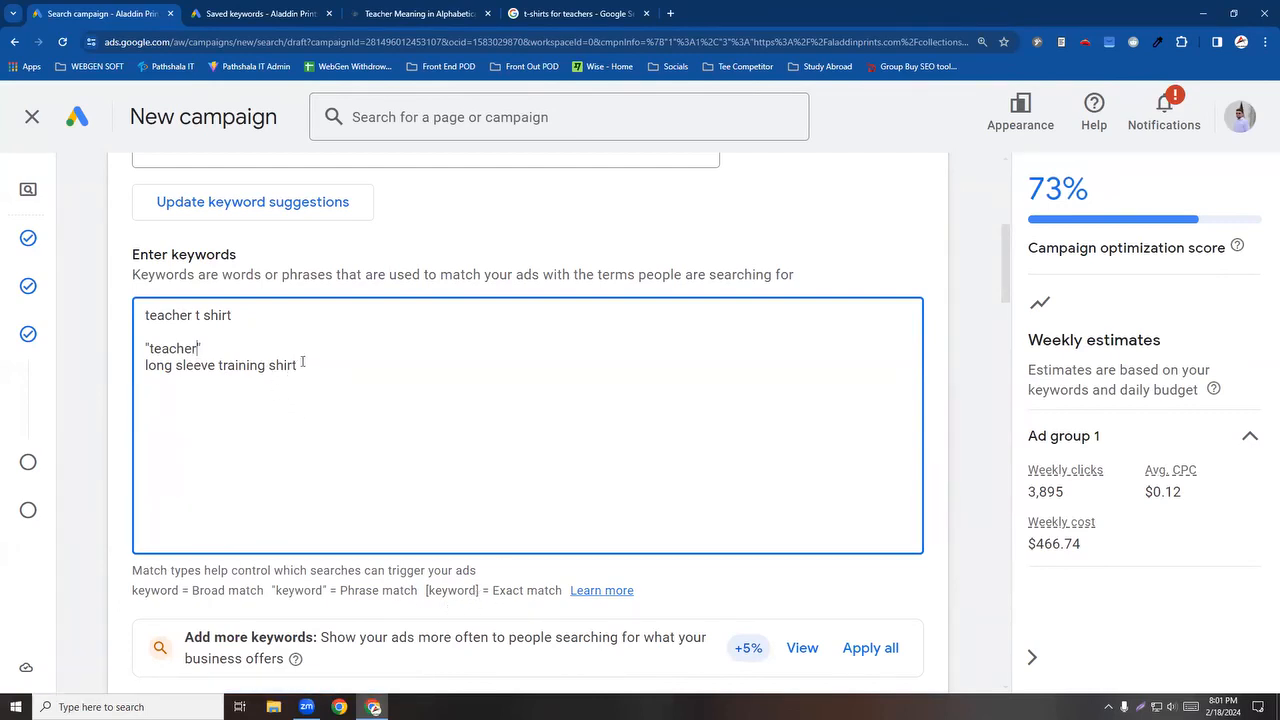
Step: Insert an empty line below "teacher" and enclose the keyword long sleeve training shirt in square brackets as an exact match
key("Return")
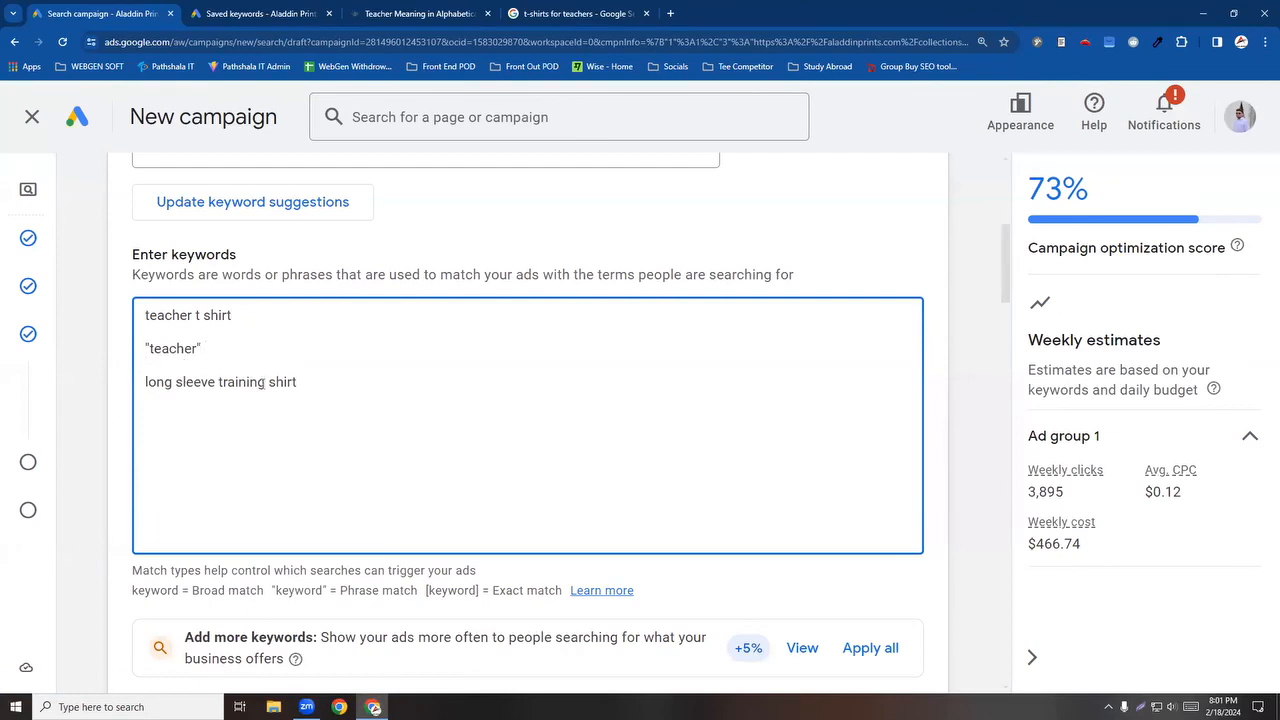
left_click(307, 379)
left_click_drag(309, 372, 135, 387)
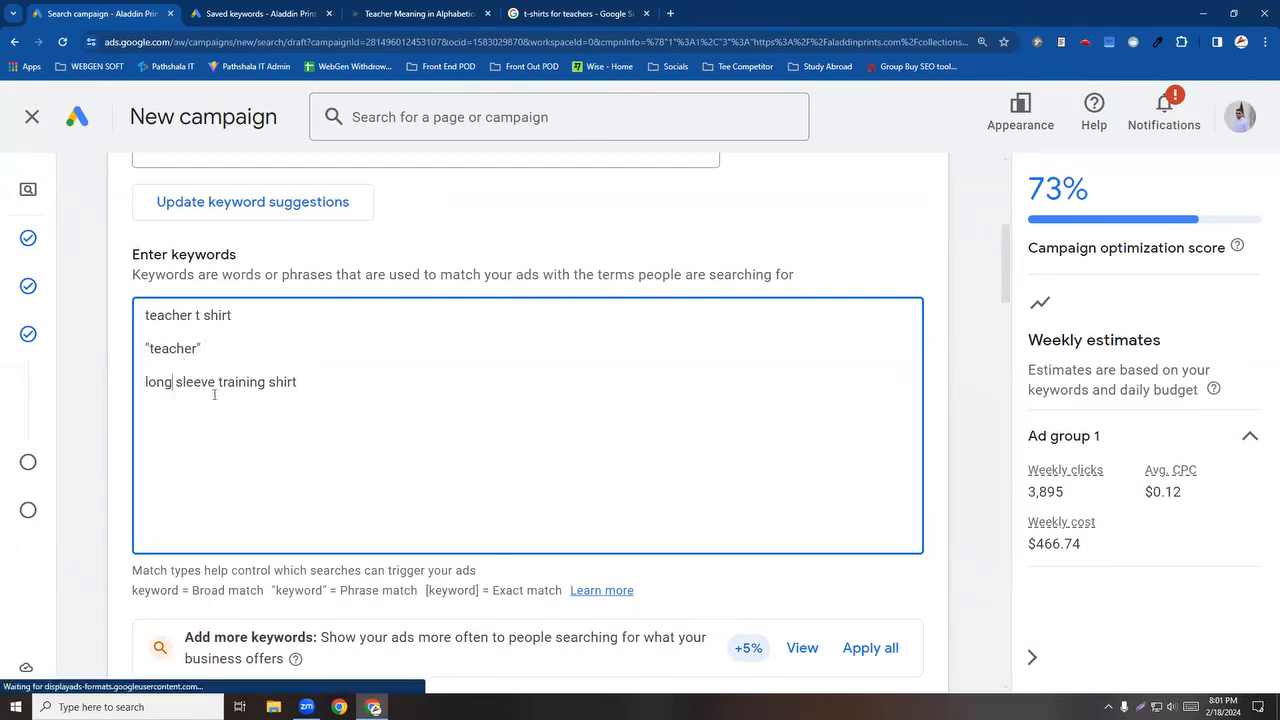
left_click_drag(300, 382, 146, 386)
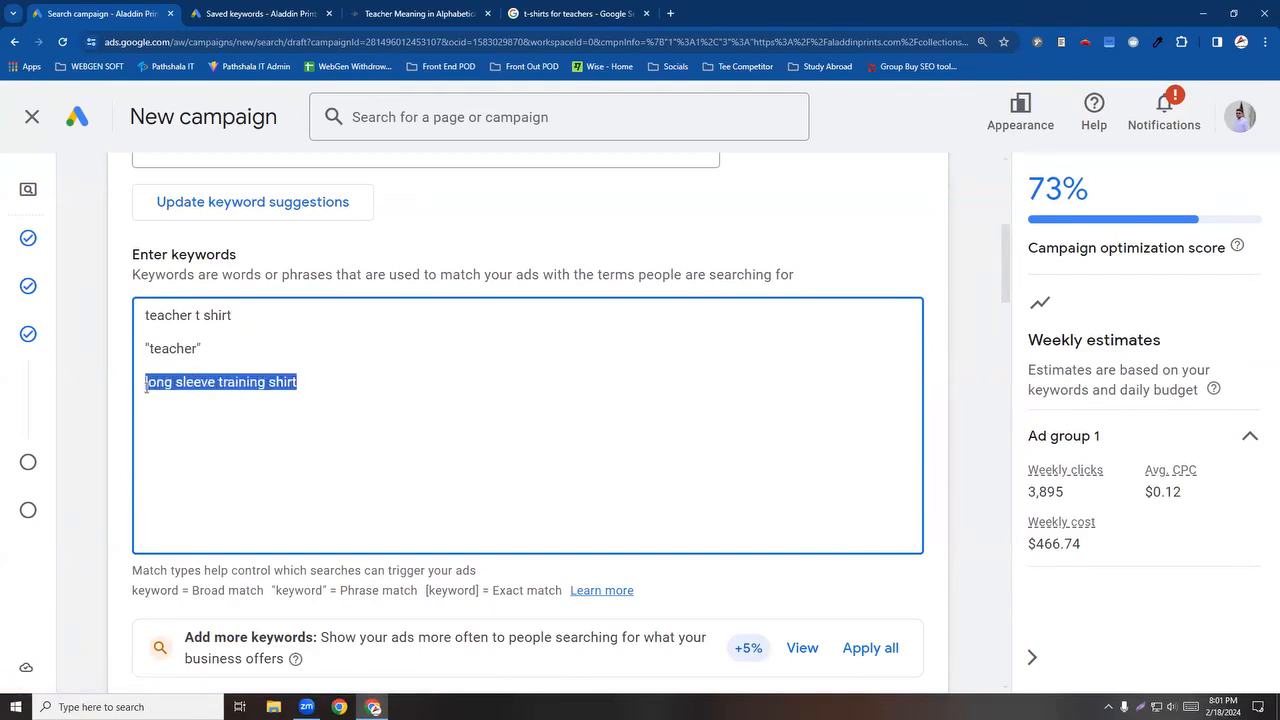
left_click(187, 408)
left_click(304, 393)
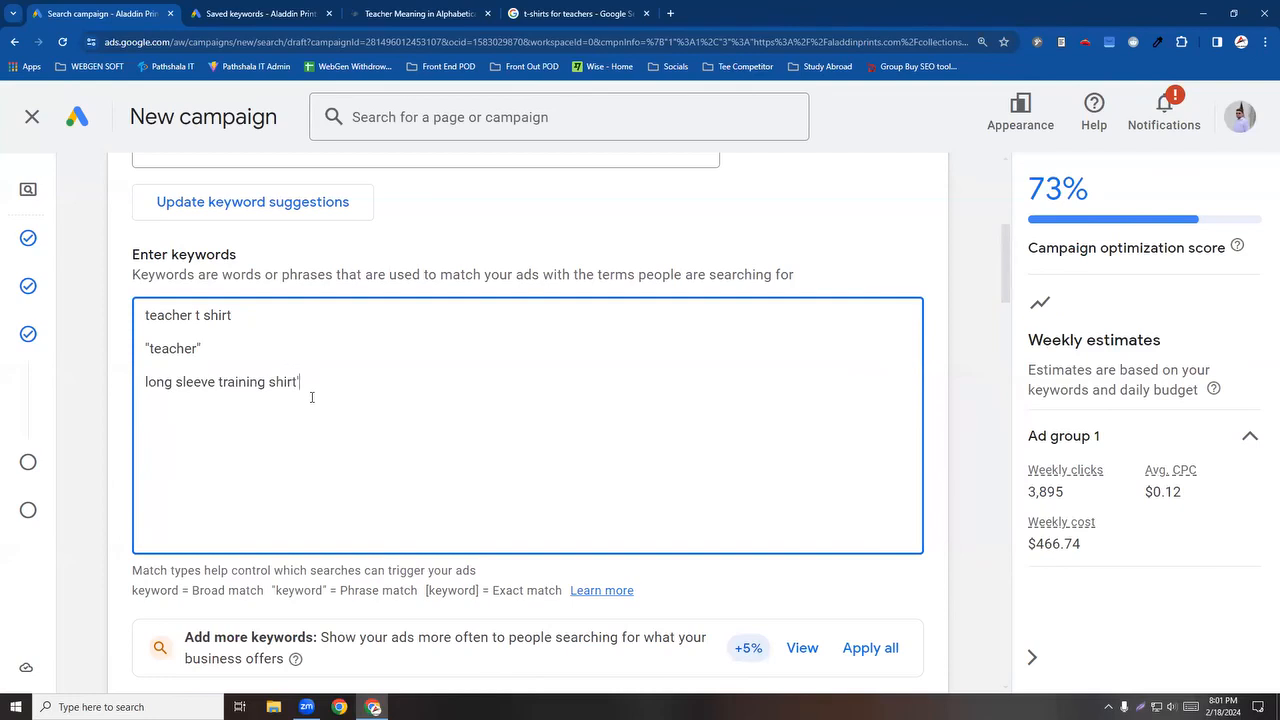
type("']")
left_click(150, 388)
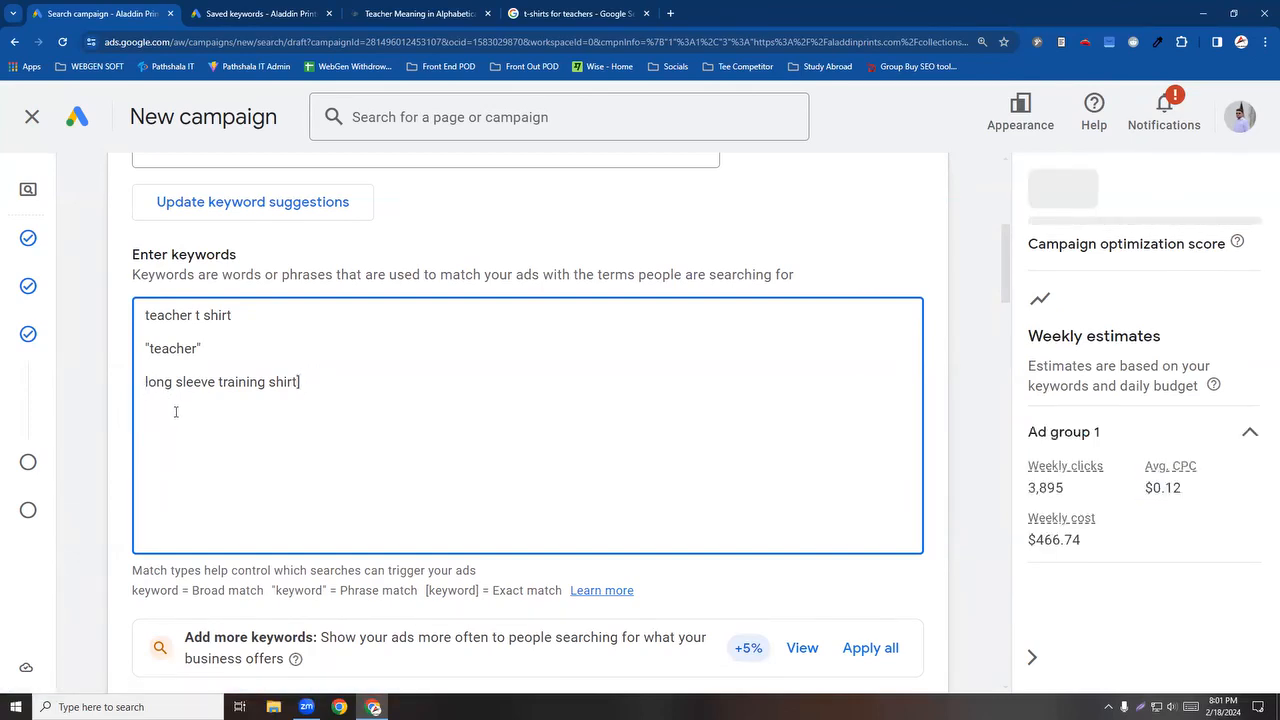
type("[")
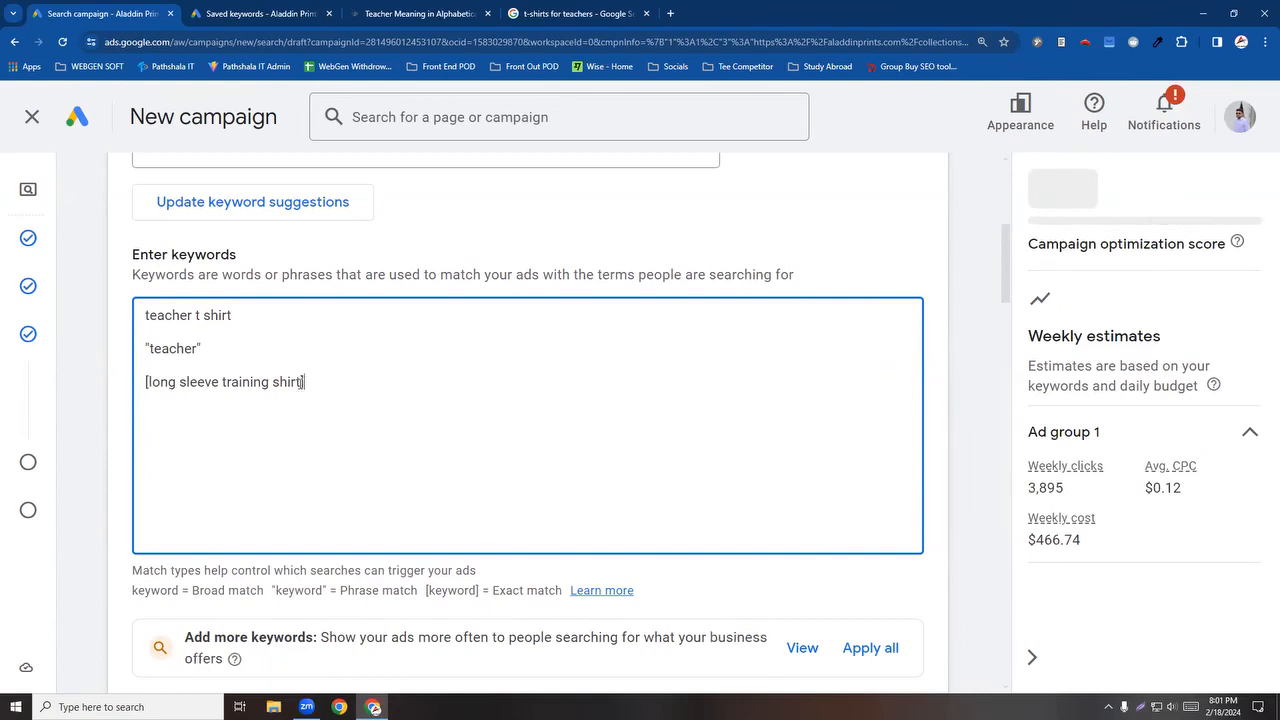
Step: Examine the bracketed exact match keyword [long sleeve training shirt] in the keyword list
left_click_drag(320, 380, 142, 382)
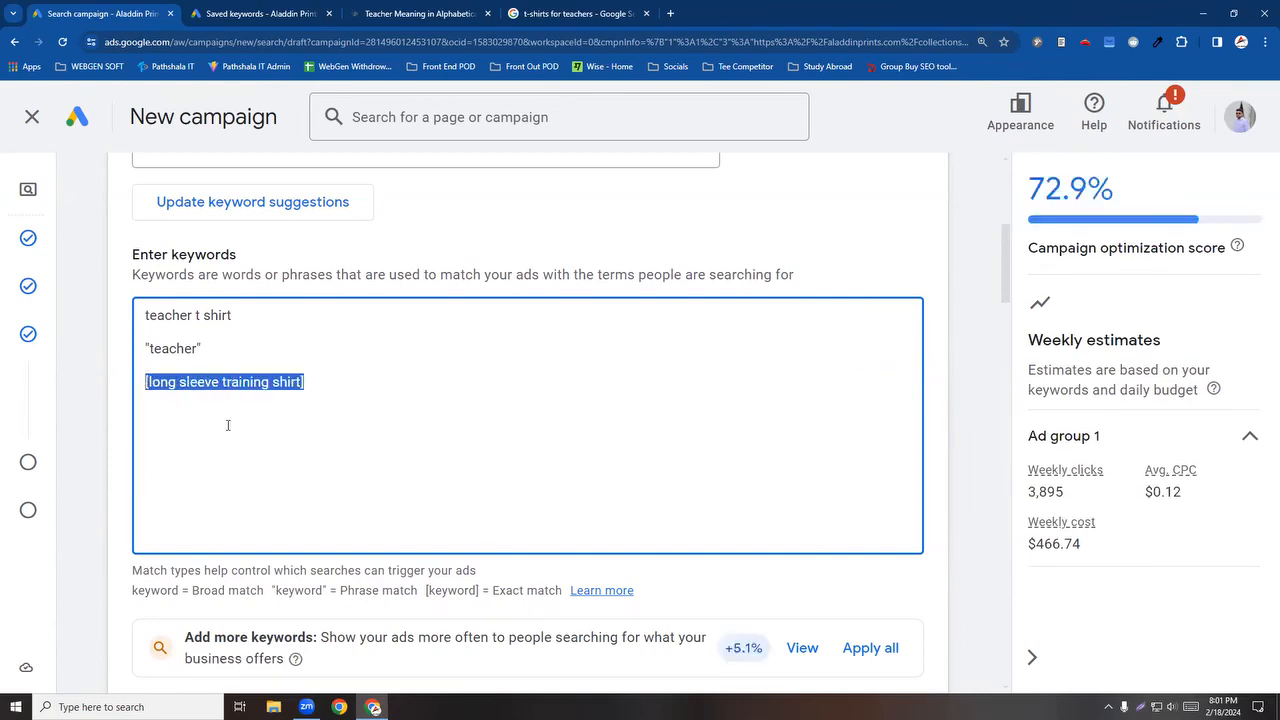
left_click(273, 384)
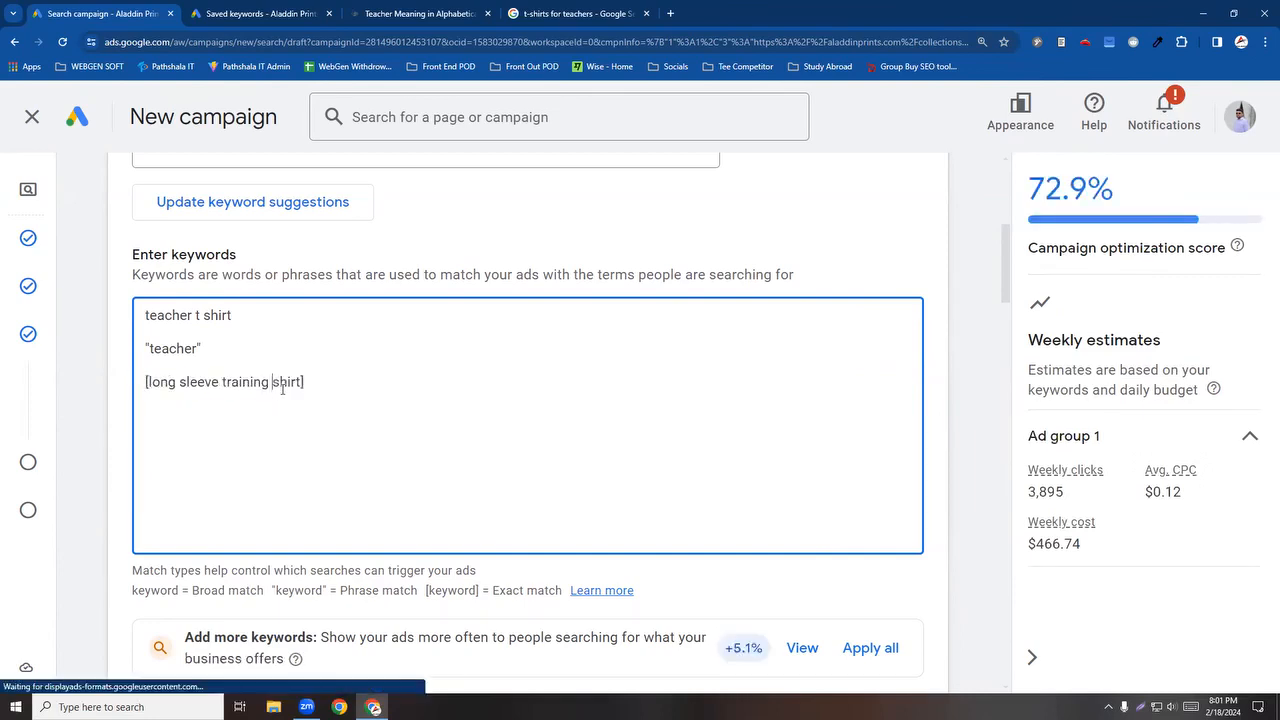
left_click_drag(303, 381, 141, 383)
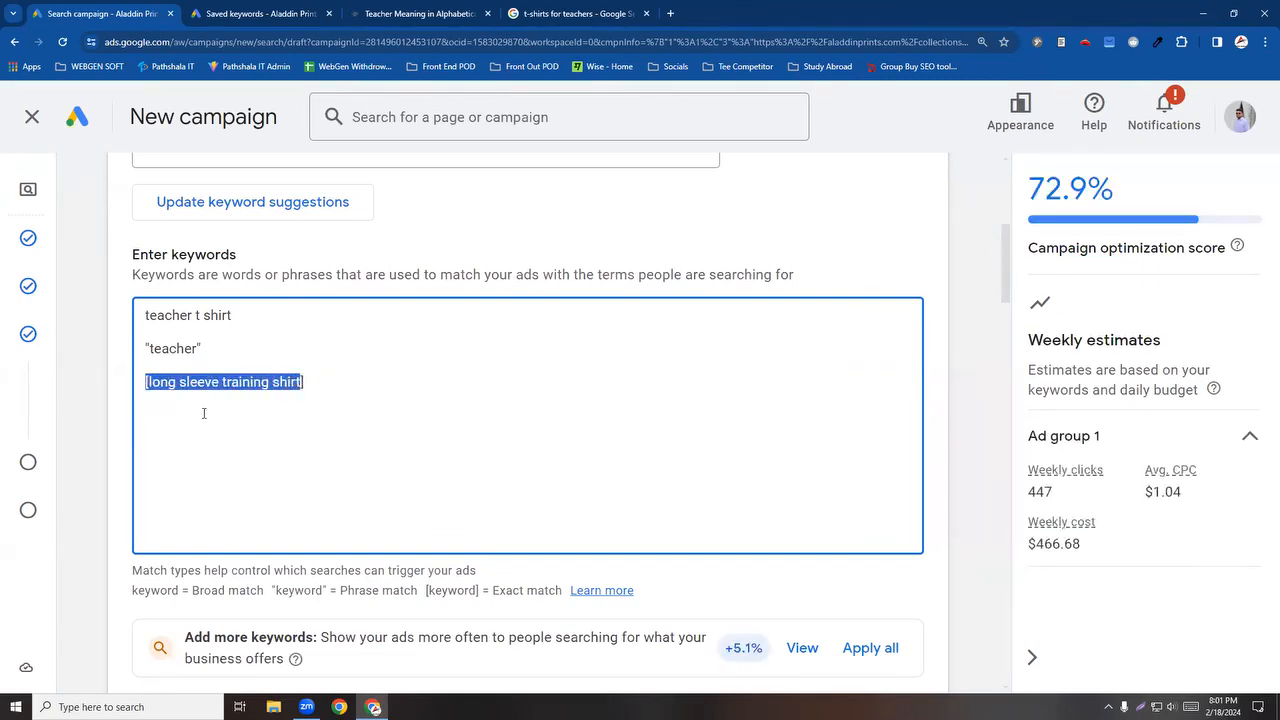
left_click(204, 413)
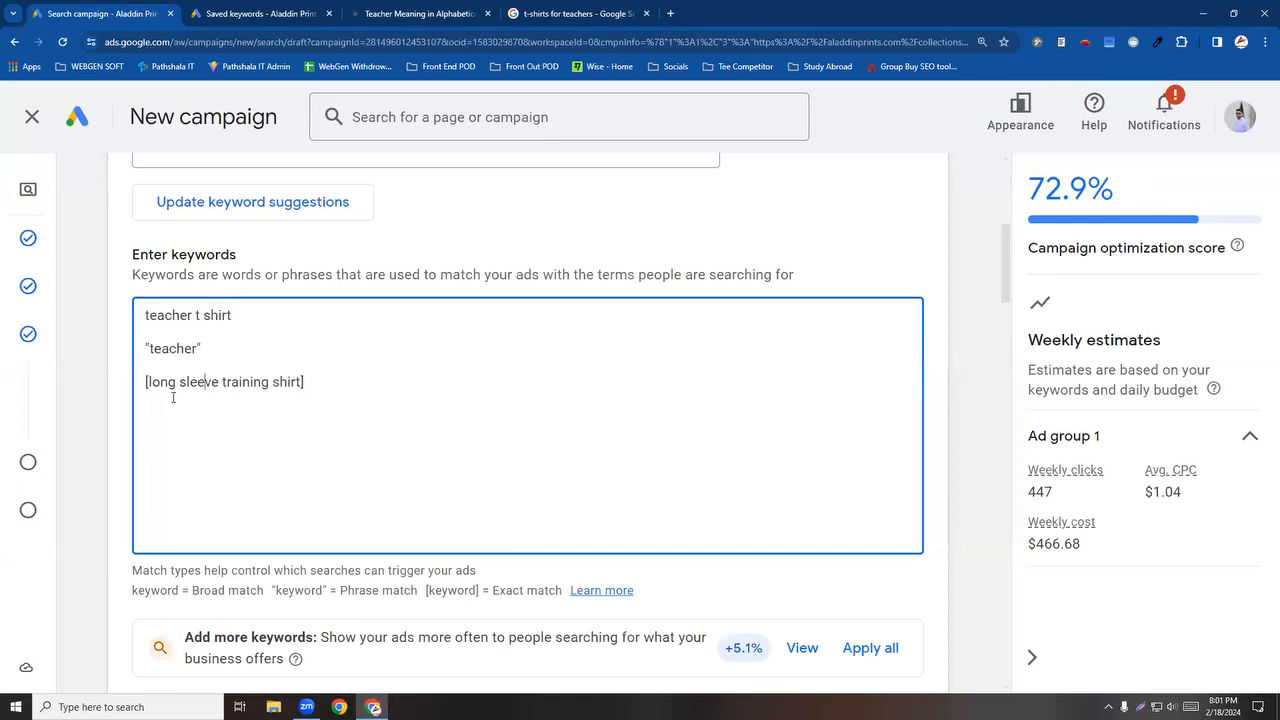
left_click_drag(303, 381, 147, 390)
left_click(201, 410)
left_click_drag(302, 381, 147, 385)
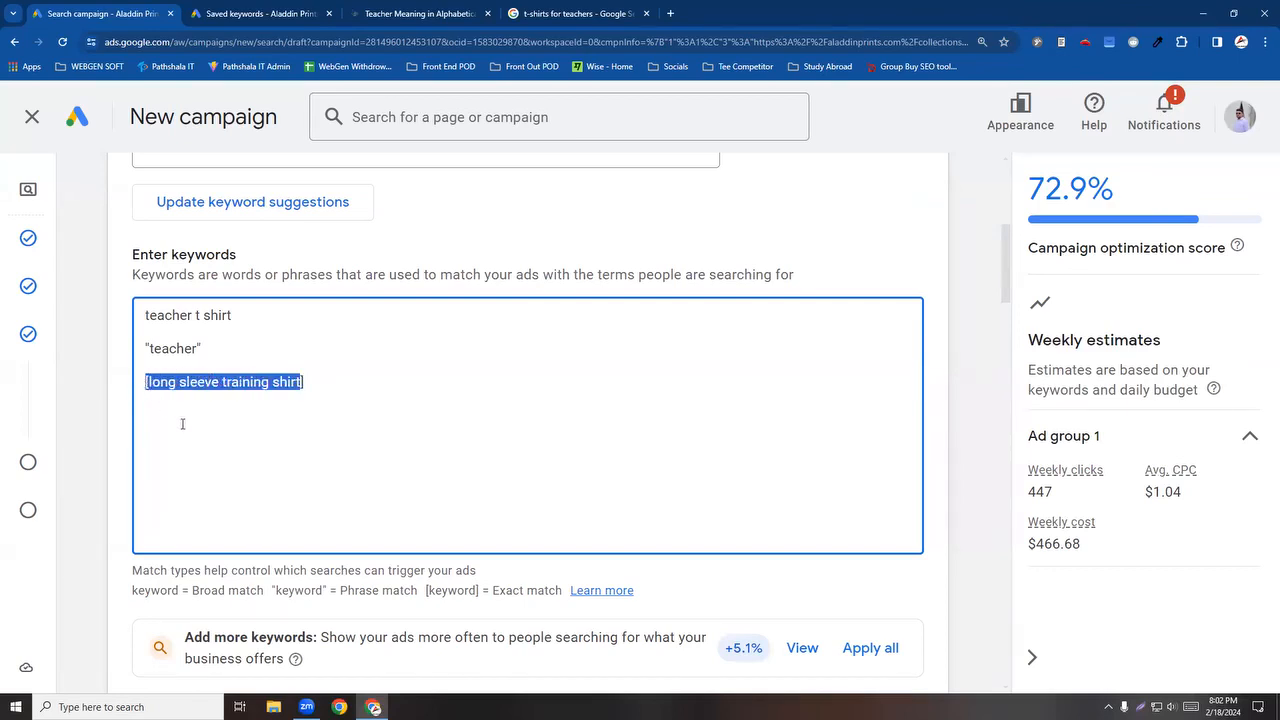
Step: Compare the phrase match keyword "teacher" with the exact match keyword [long sleeve training shirt]
left_click(217, 346)
left_click_drag(204, 347, 135, 361)
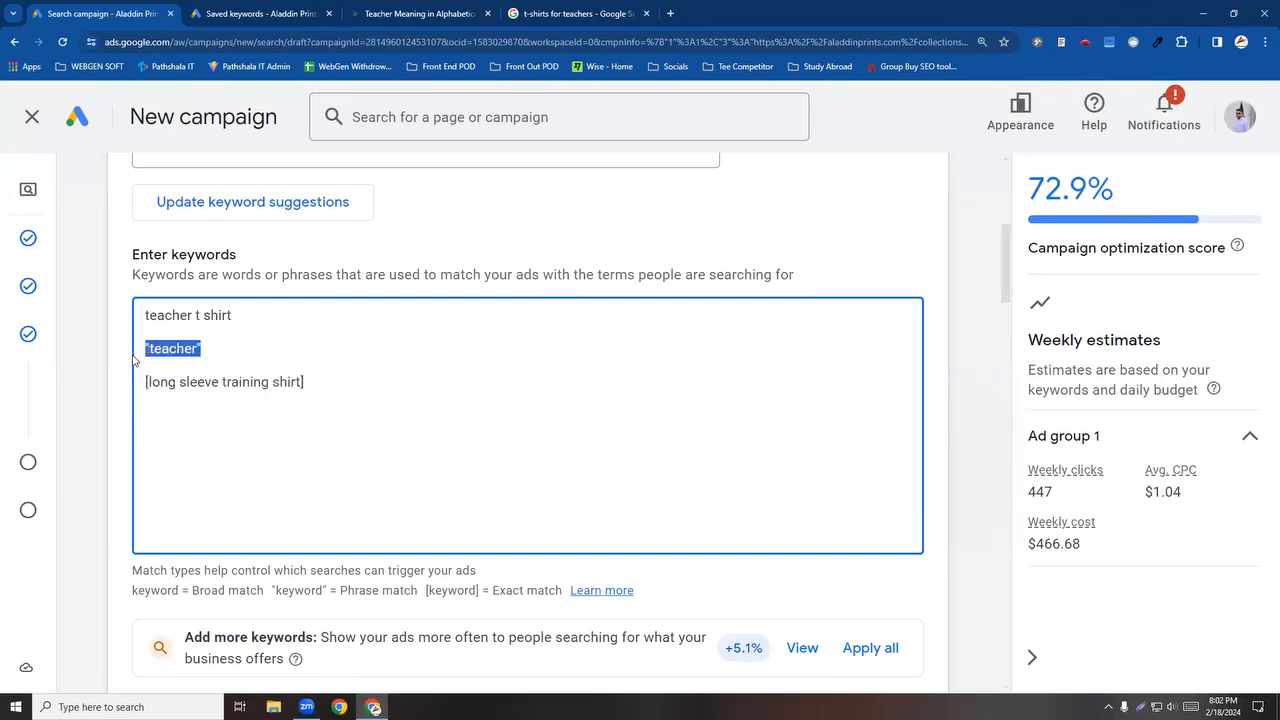
left_click(163, 349)
left_click(199, 350)
key("BackSpace")
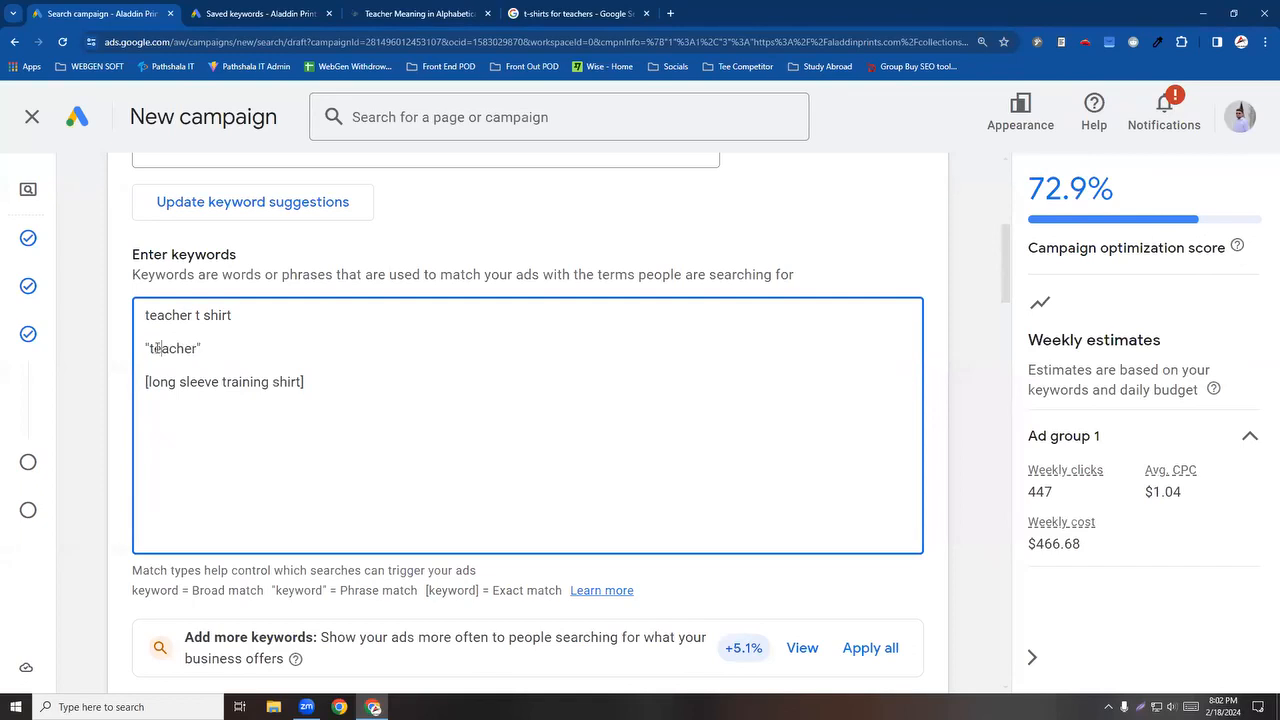
left_click_drag(303, 381, 145, 383)
left_click_drag(198, 350, 149, 349)
Step: Check the Google results for t-shirts for teachers against the broad match keyword teacher t shirt
left_click(534, 20)
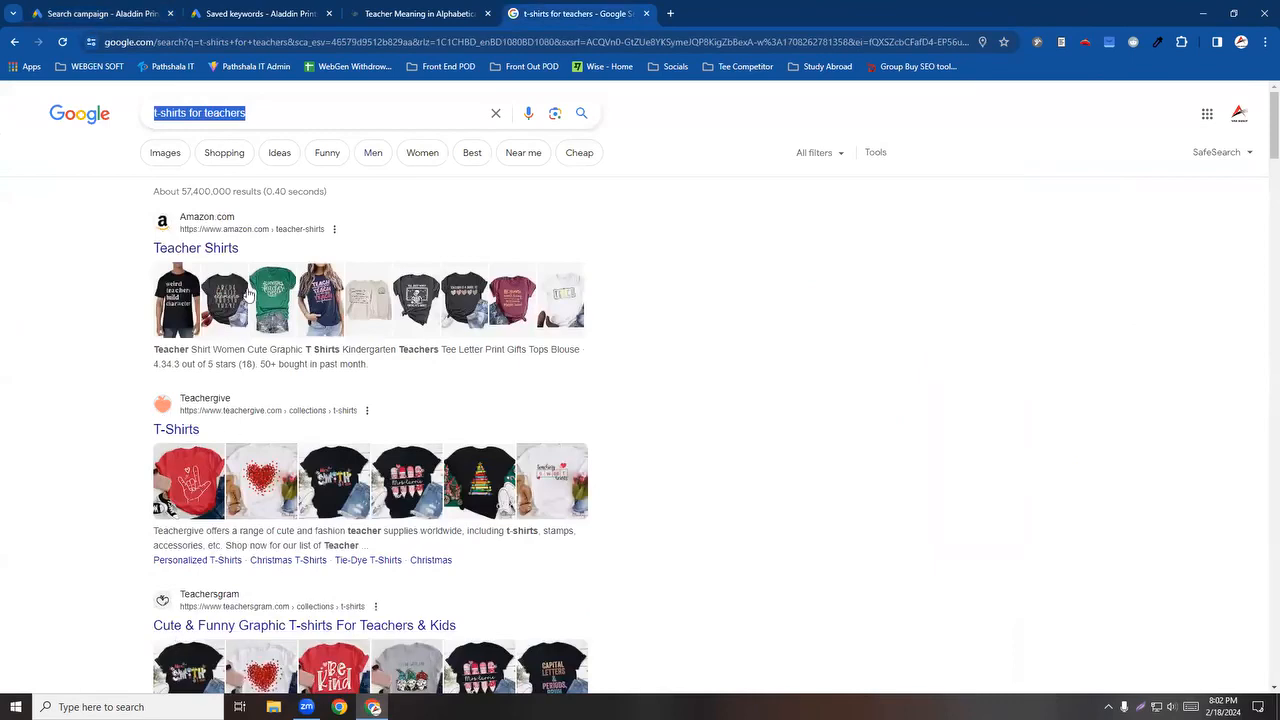
scroll(170, 515, "down", 2)
left_click(62, 8)
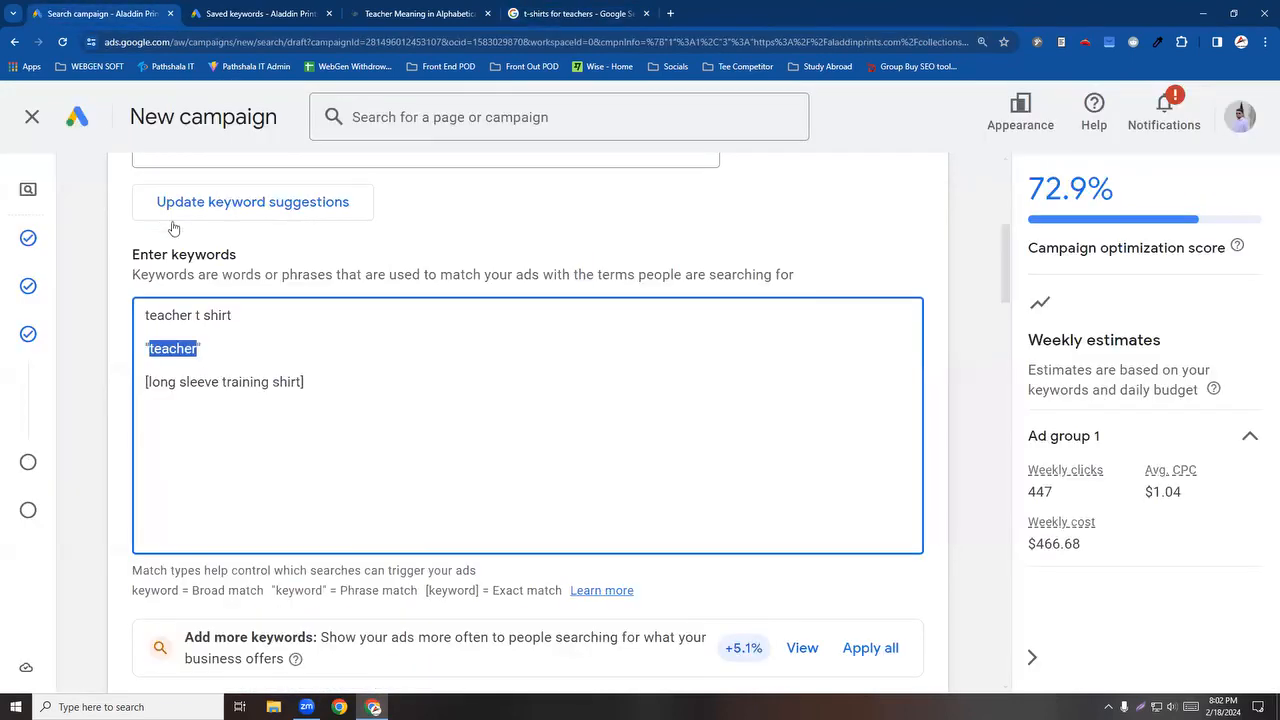
left_click(229, 334)
left_click_drag(192, 314, 129, 317)
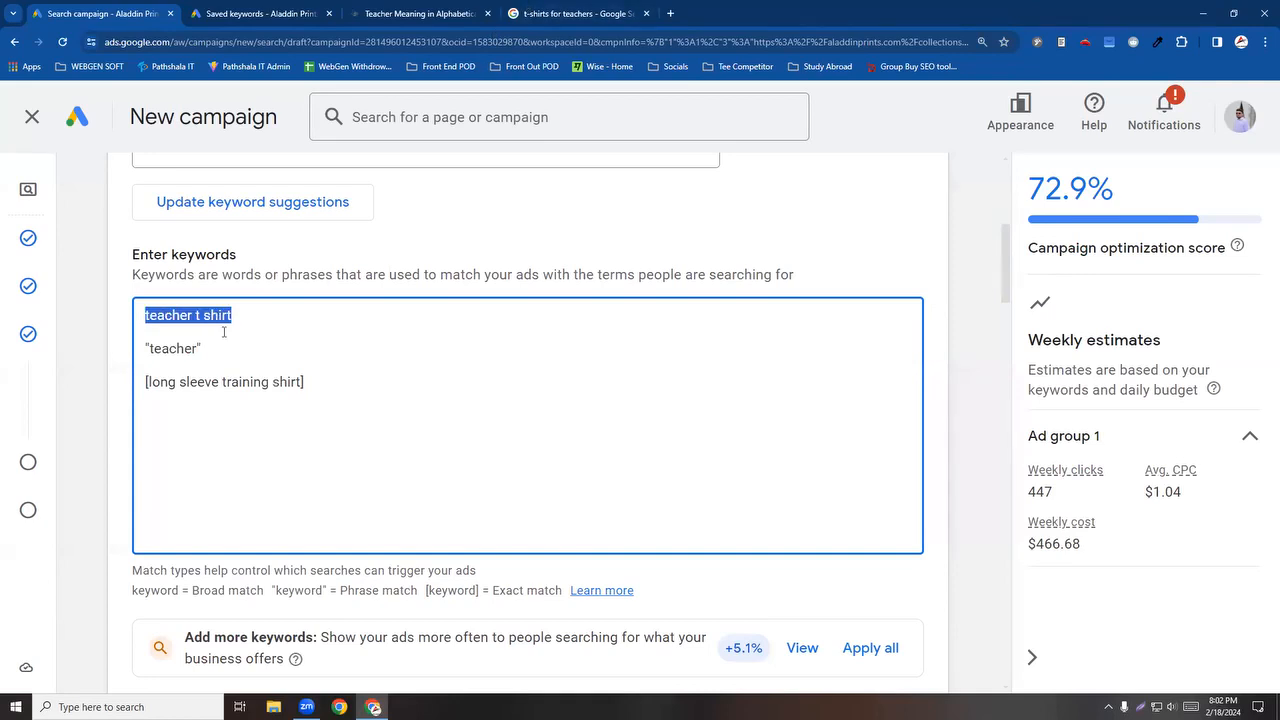
left_click(564, 11)
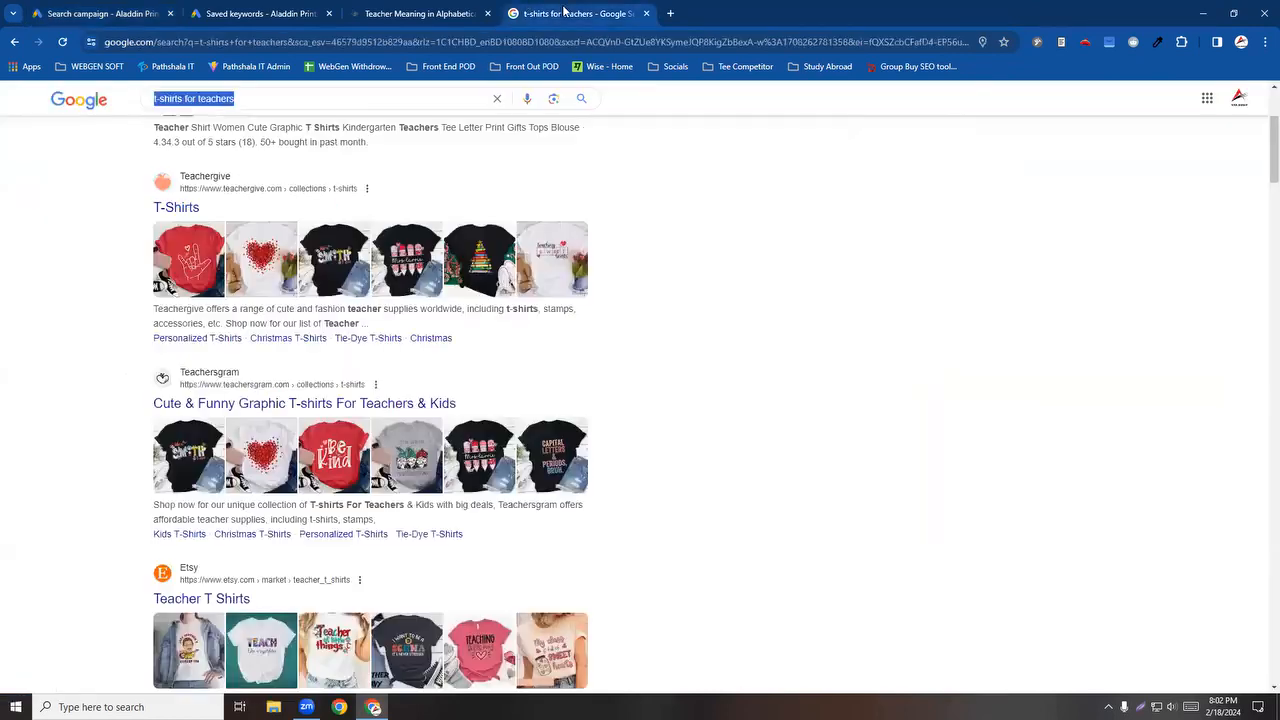
scroll(110, 370, "up", 1)
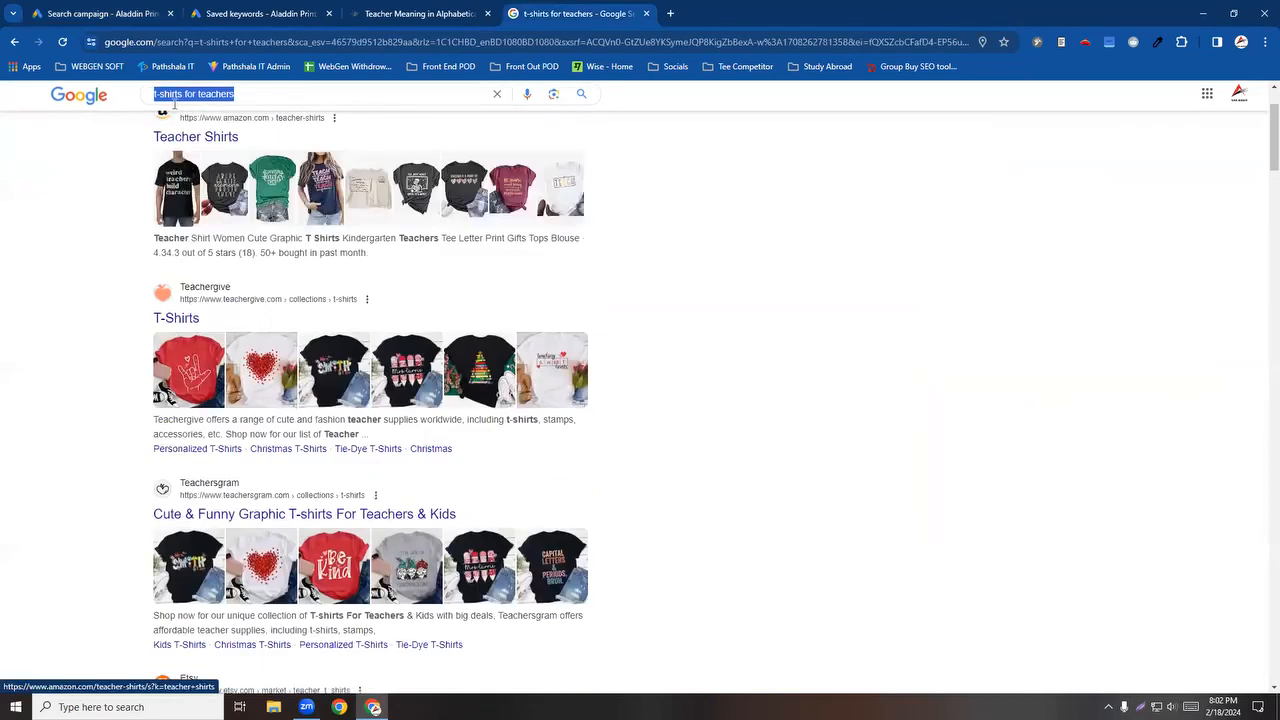
scroll(60, 362, "up", 1)
left_click(50, 356)
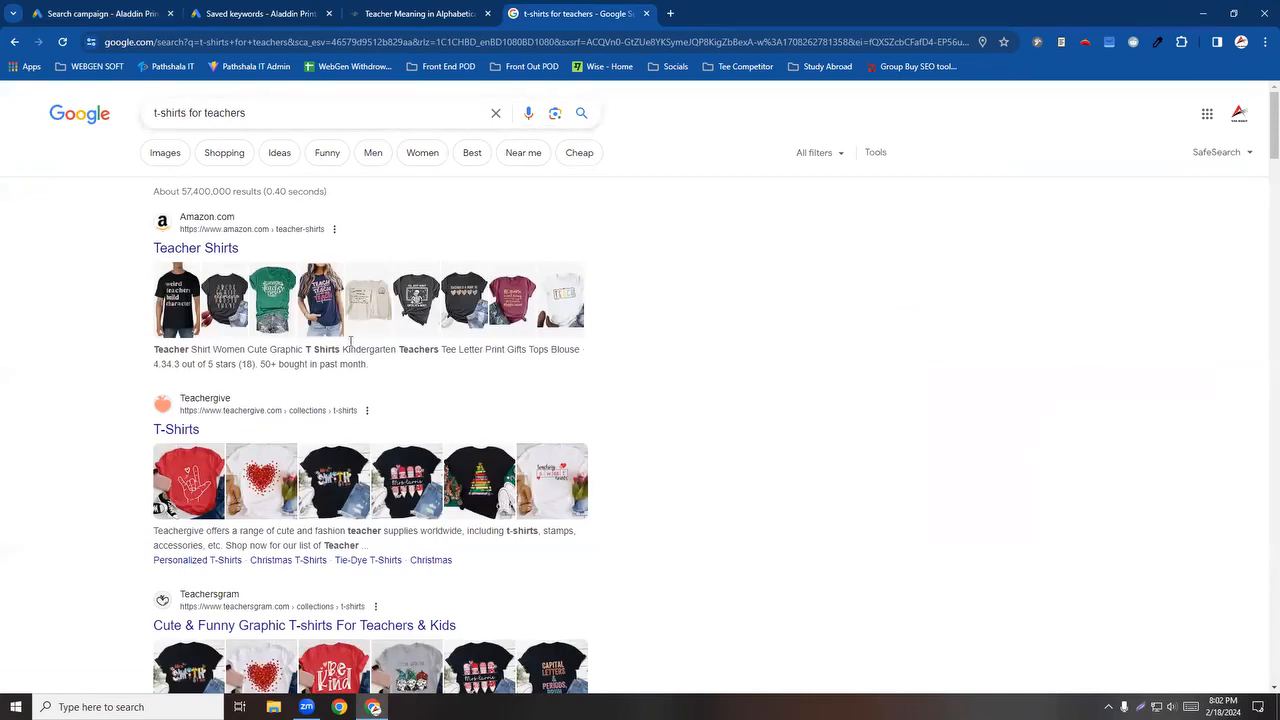
Step: Examine the bold words Teacher, T Shirts and Teachers in the Amazon result's description against the campaign's keywords
left_click(90, 10)
left_click(546, 10)
left_click_drag(190, 349, 153, 350)
left_click(332, 345)
left_click_drag(341, 349, 302, 350)
left_click_drag(441, 353, 391, 350)
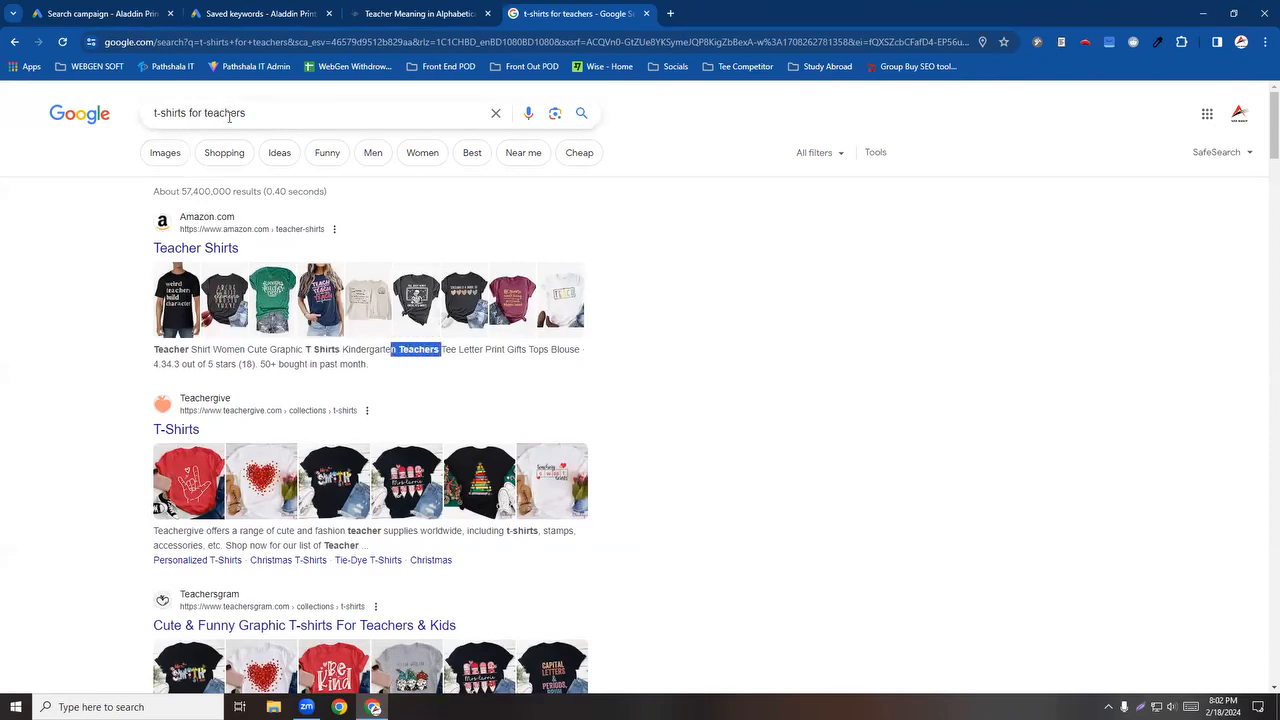
left_click(189, 345)
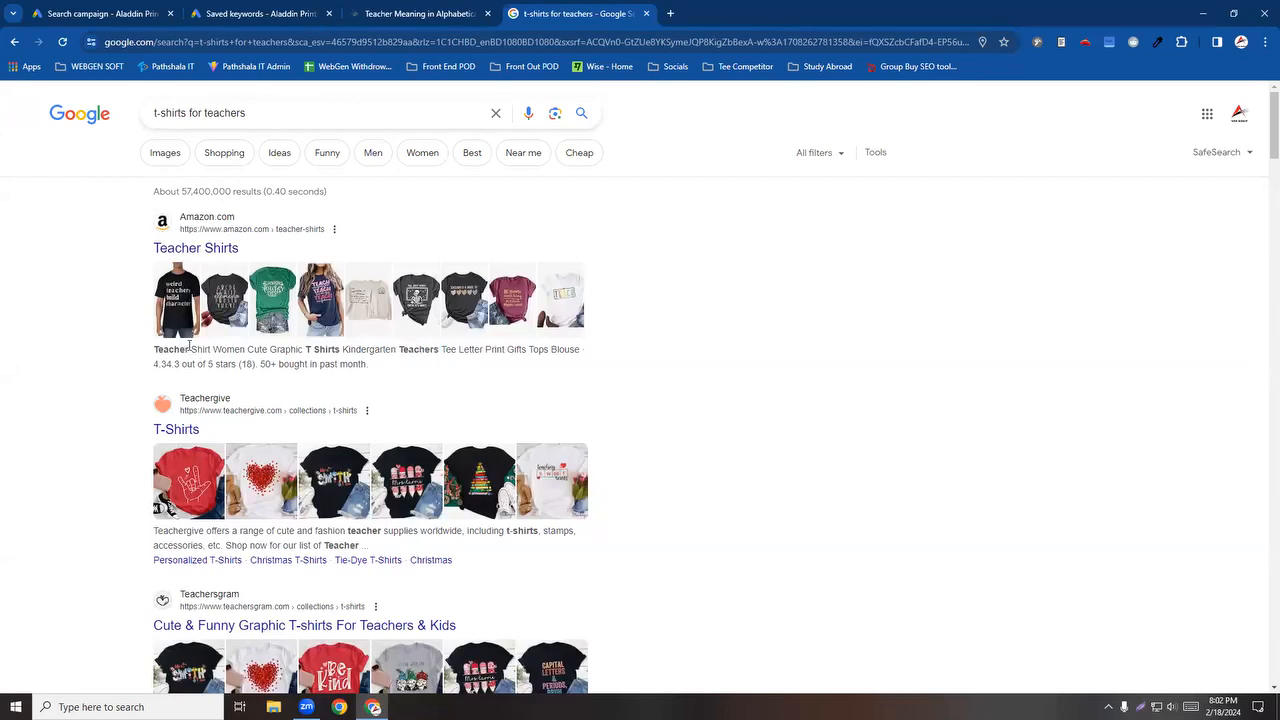
left_click_drag(189, 345, 150, 352)
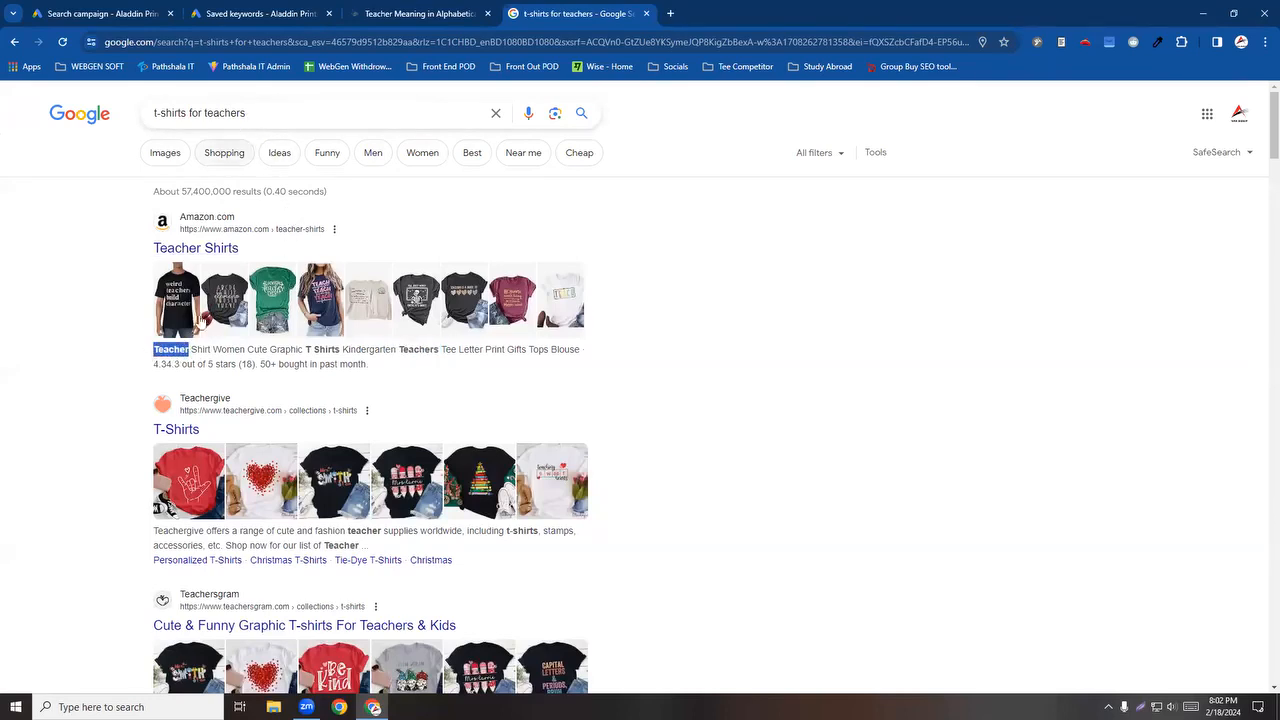
left_click(125, 18)
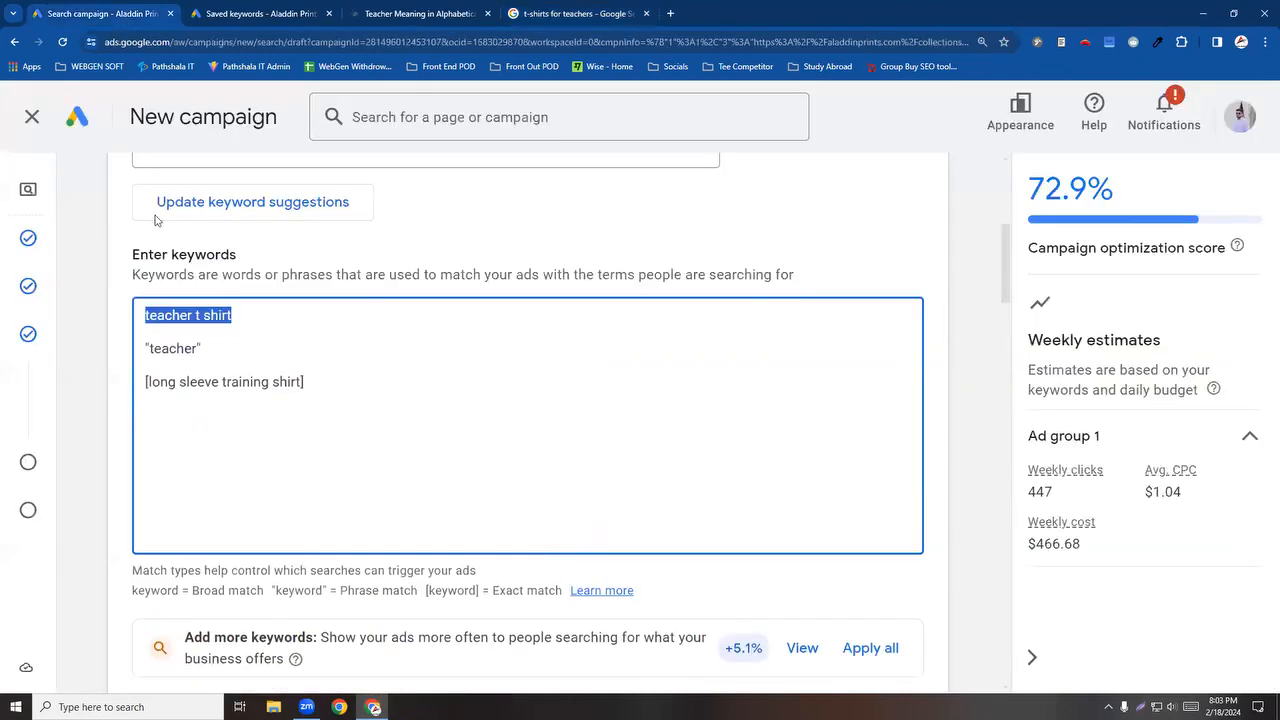
left_click(550, 6)
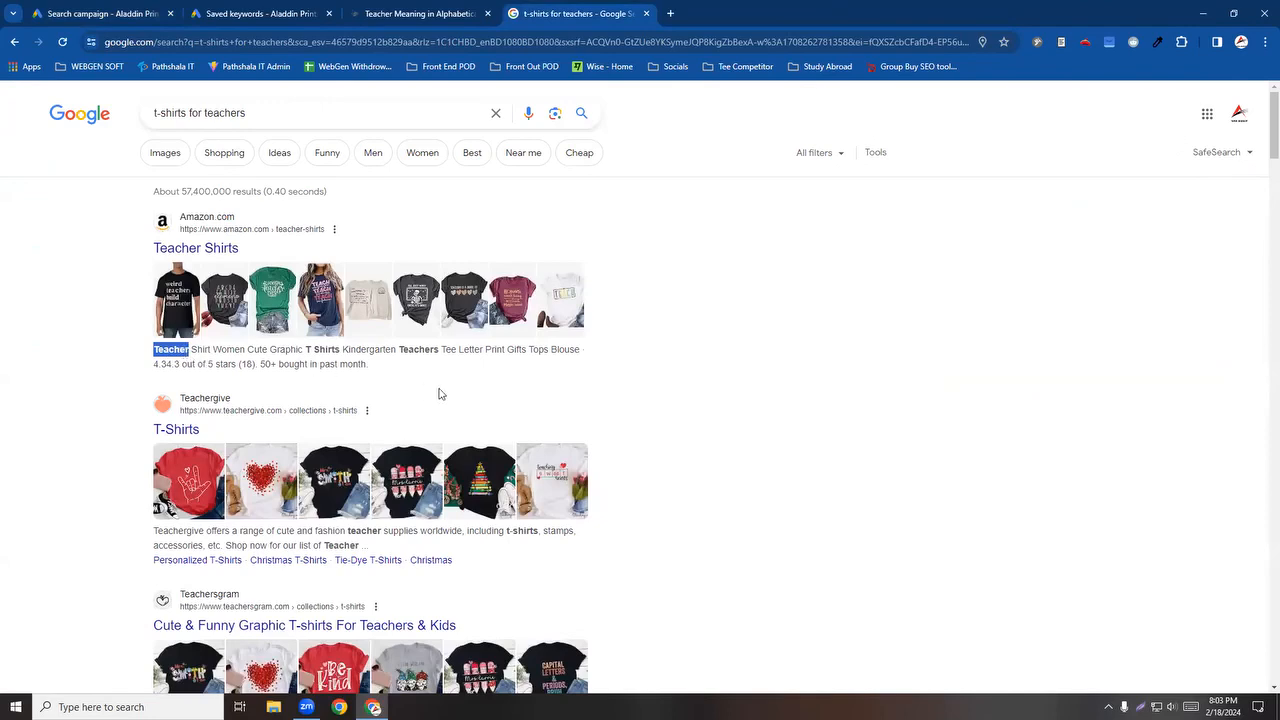
left_click_drag(440, 352, 399, 350)
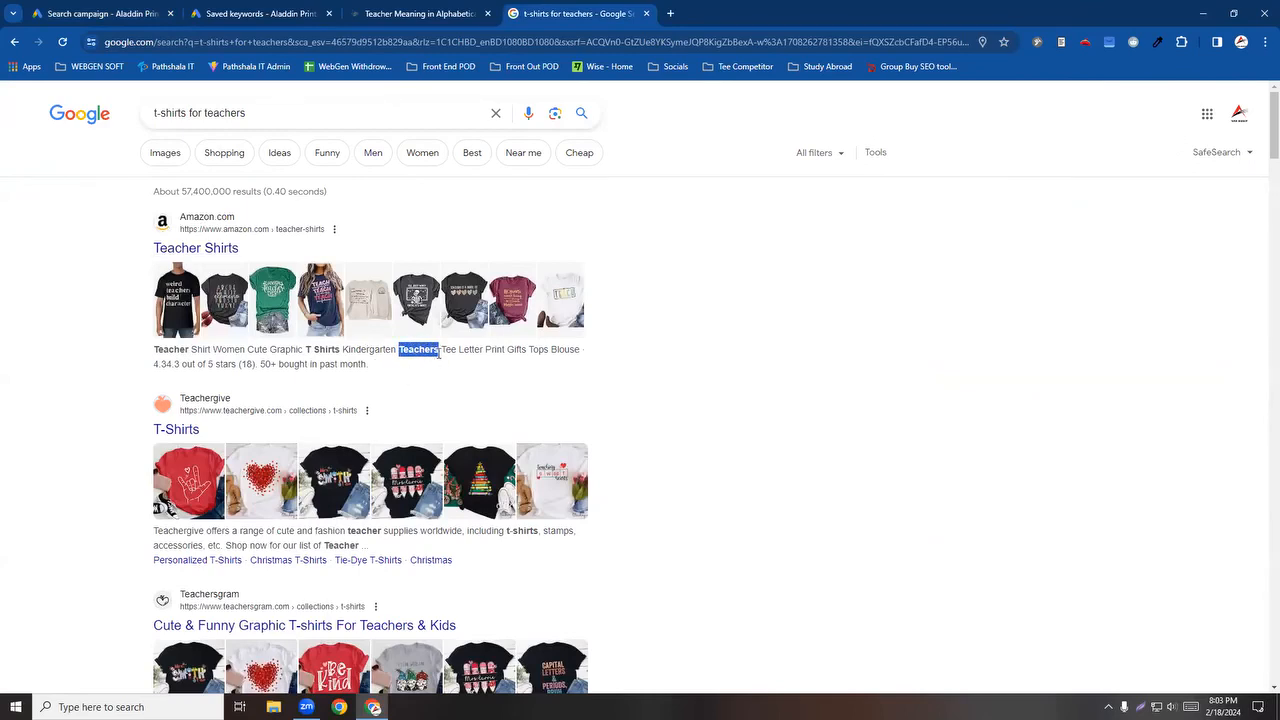
Step: Compare the exact, broad and phrase match keywords with the search query t-shirts for teachers and its Amazon result
left_click(118, 10)
left_click_drag(305, 382, 147, 393)
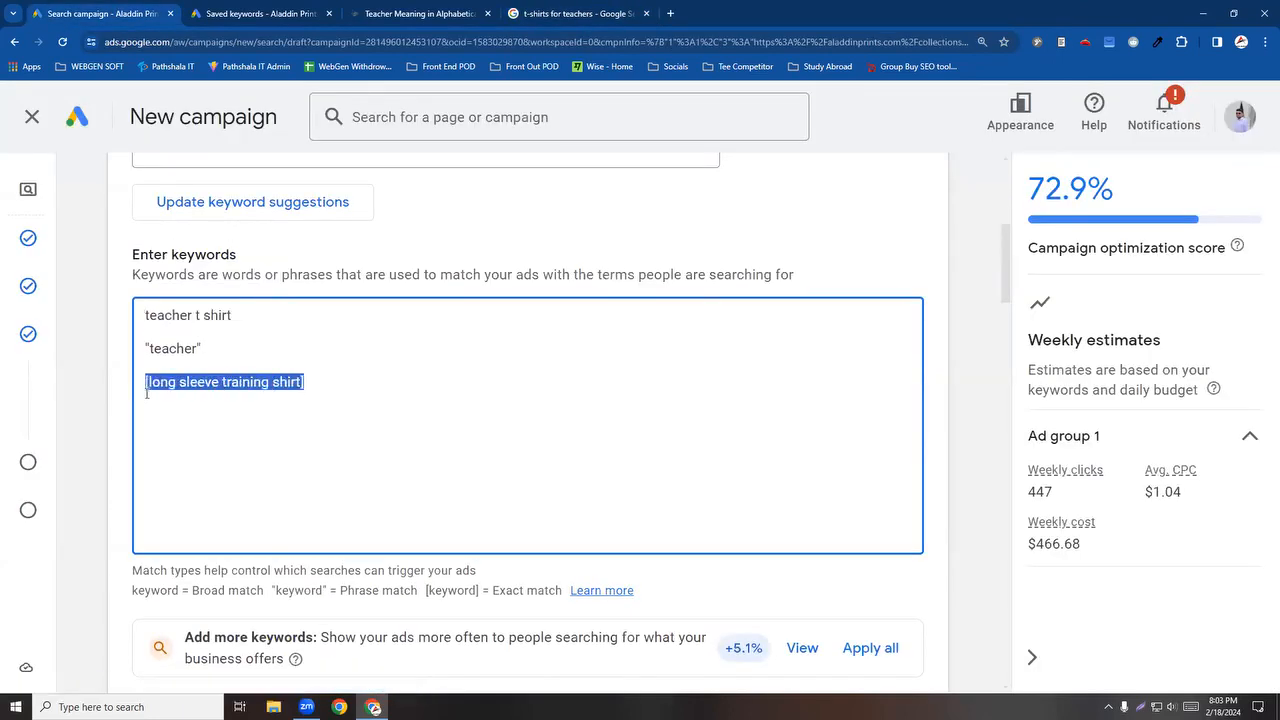
left_click(240, 318)
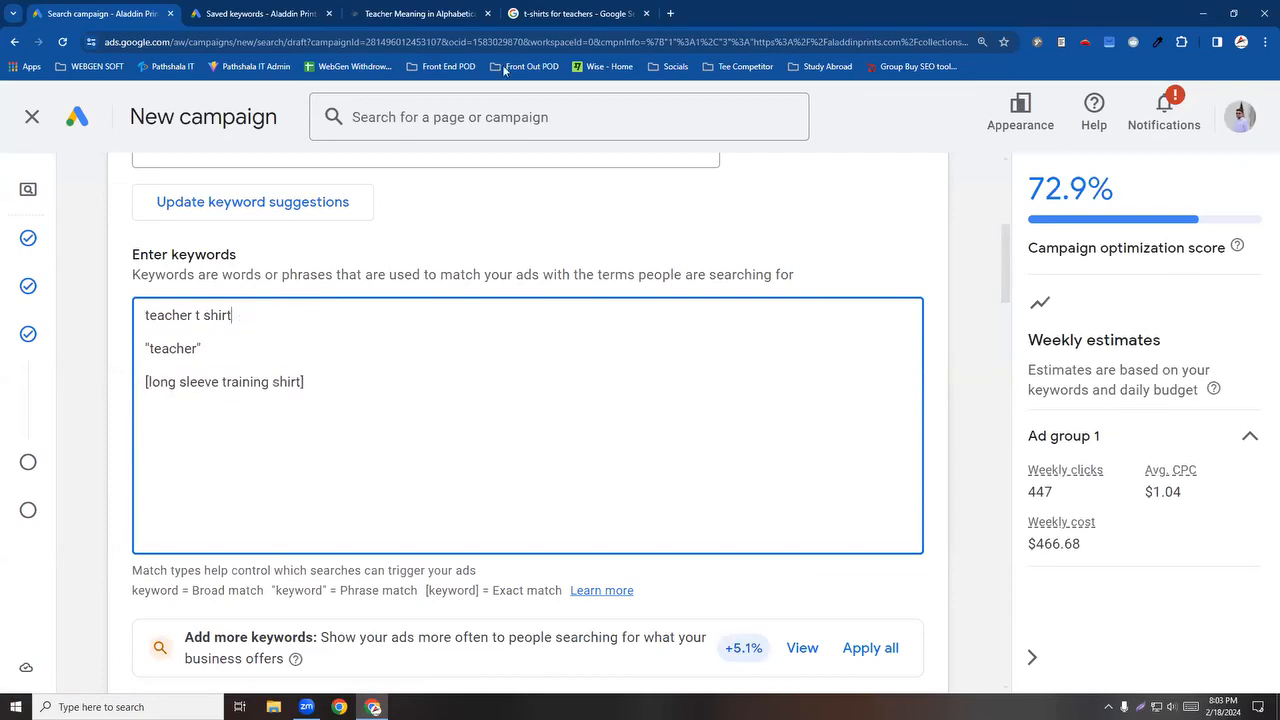
left_click(543, 16)
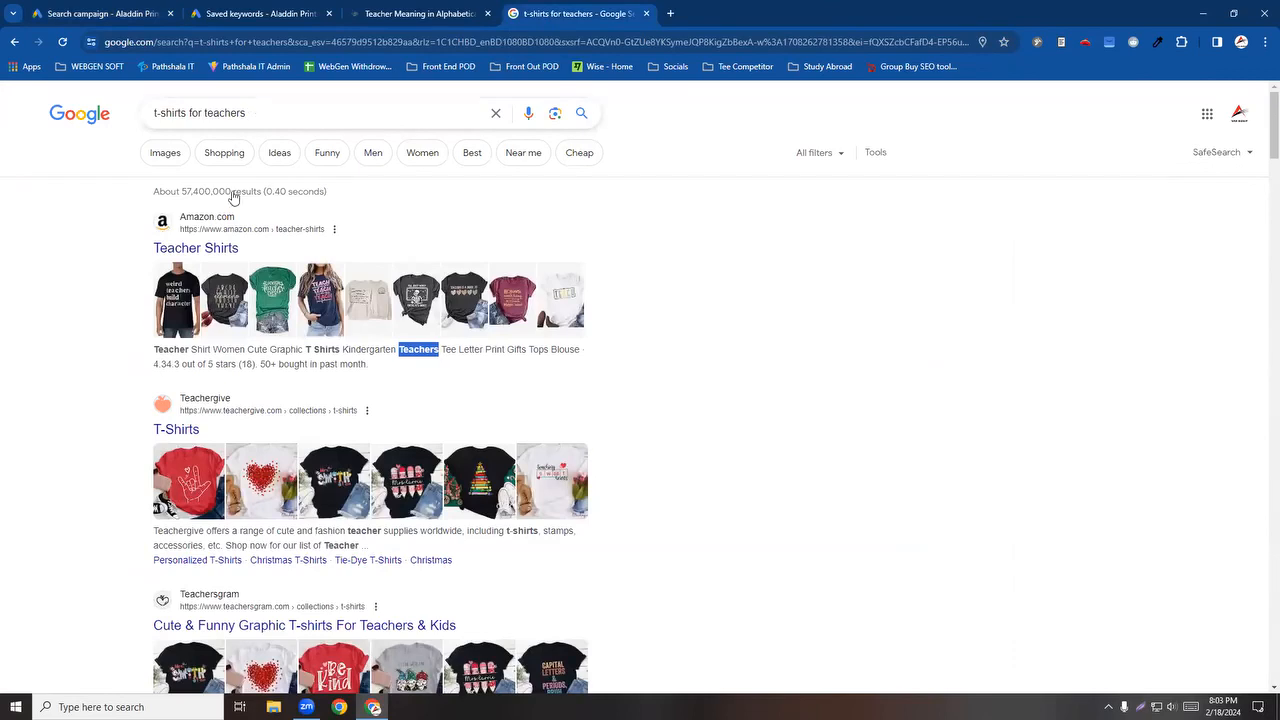
left_click(51, 444)
left_click(100, 13)
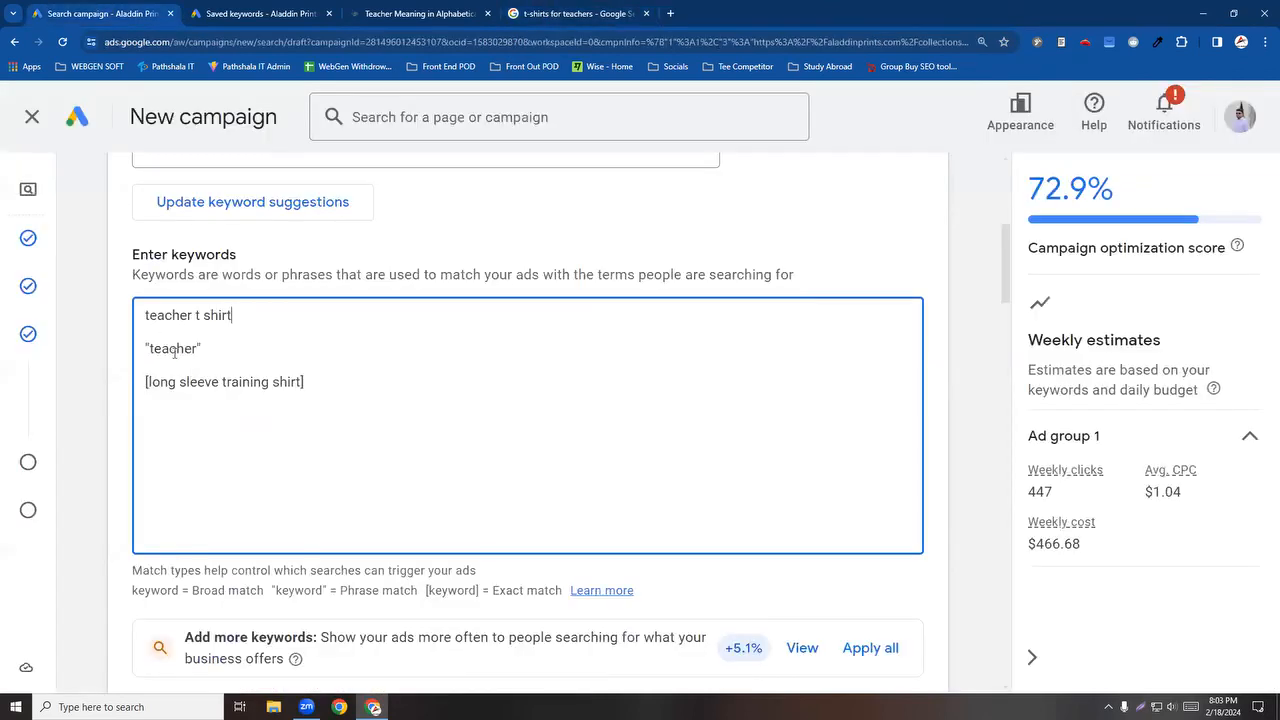
left_click(545, 15)
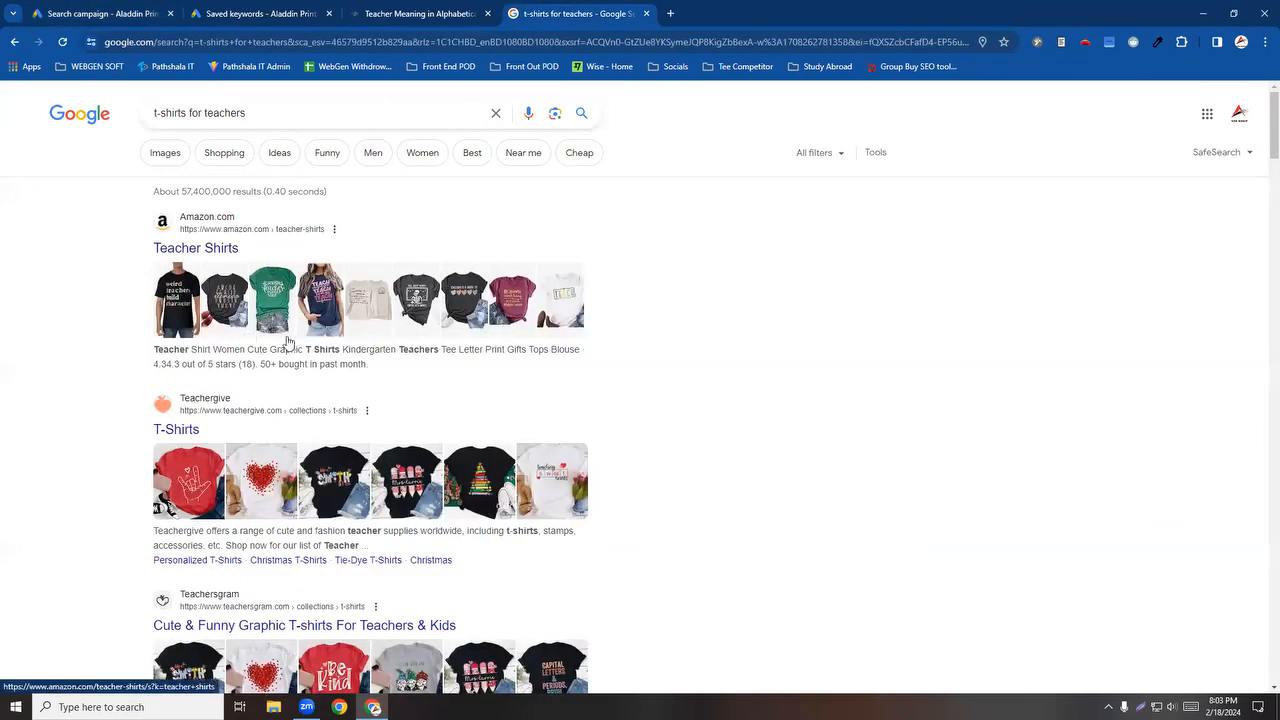
double_click(434, 349)
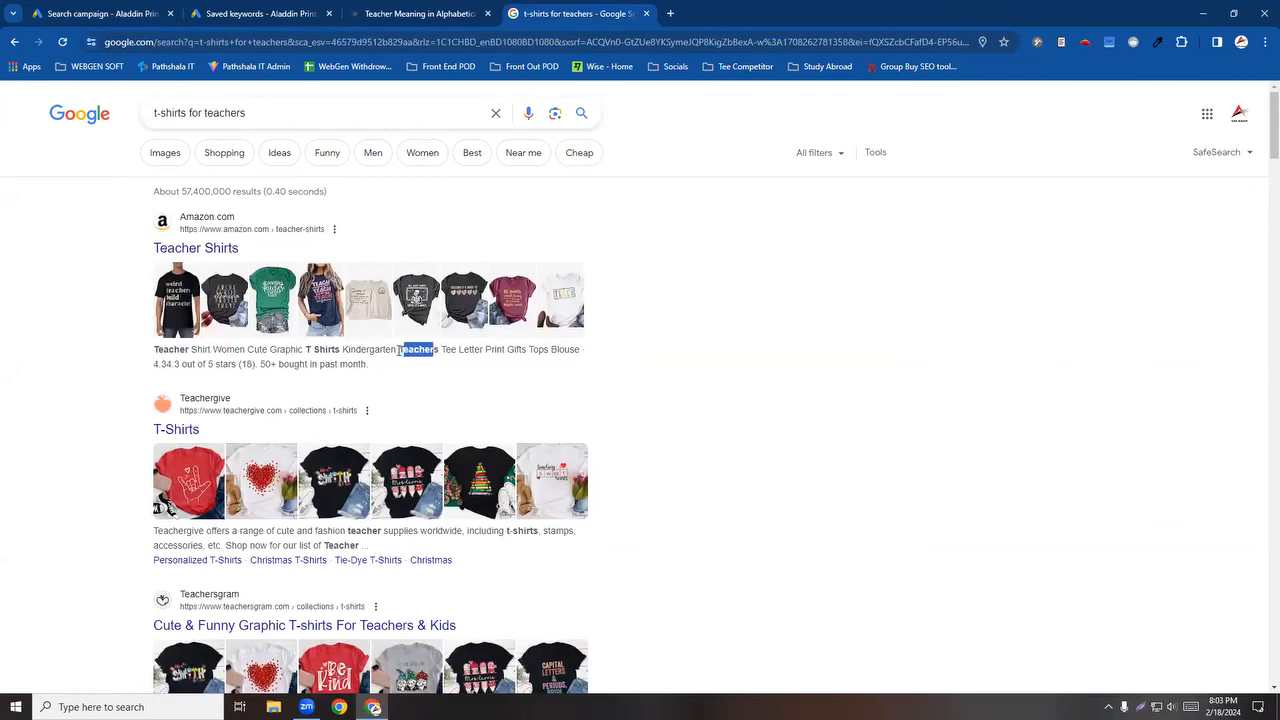
double_click(436, 349)
left_click(42, 12)
Step: Replace the word training with teacher in the exact match keyword so it reads [long sleeve teacher shirt]
left_click(205, 347)
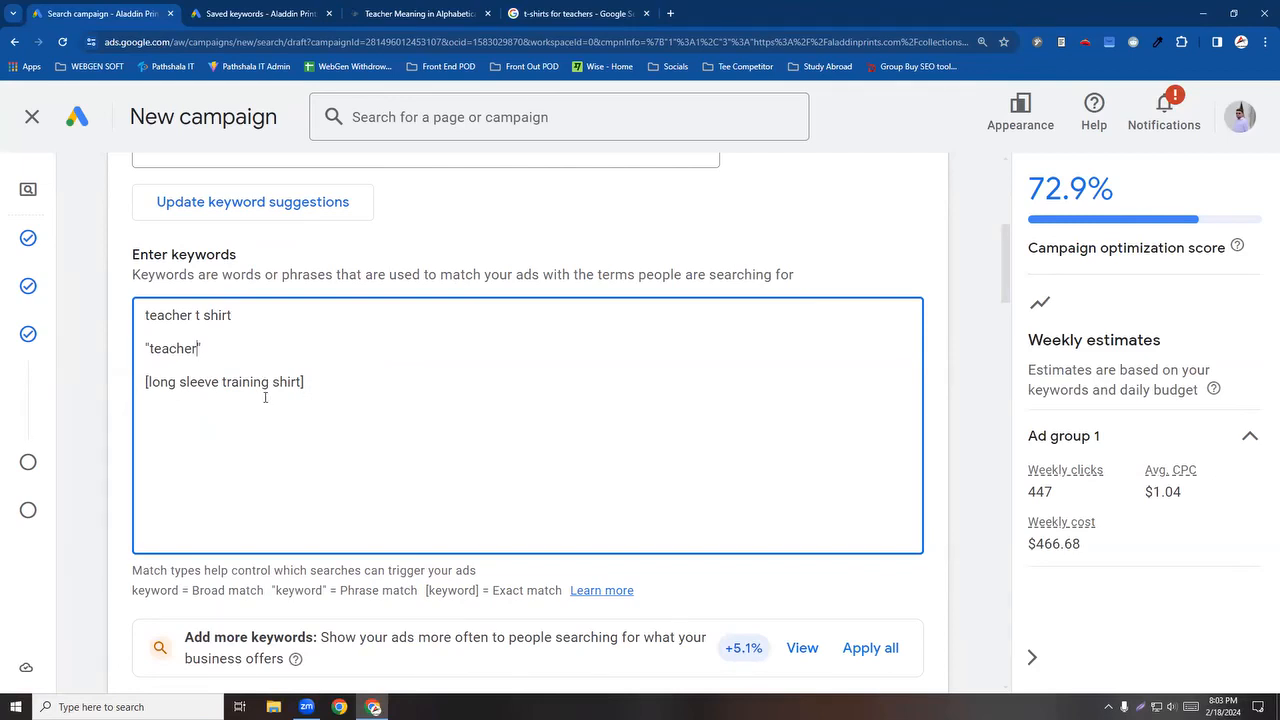
left_click_drag(270, 384, 223, 384)
type("tre")
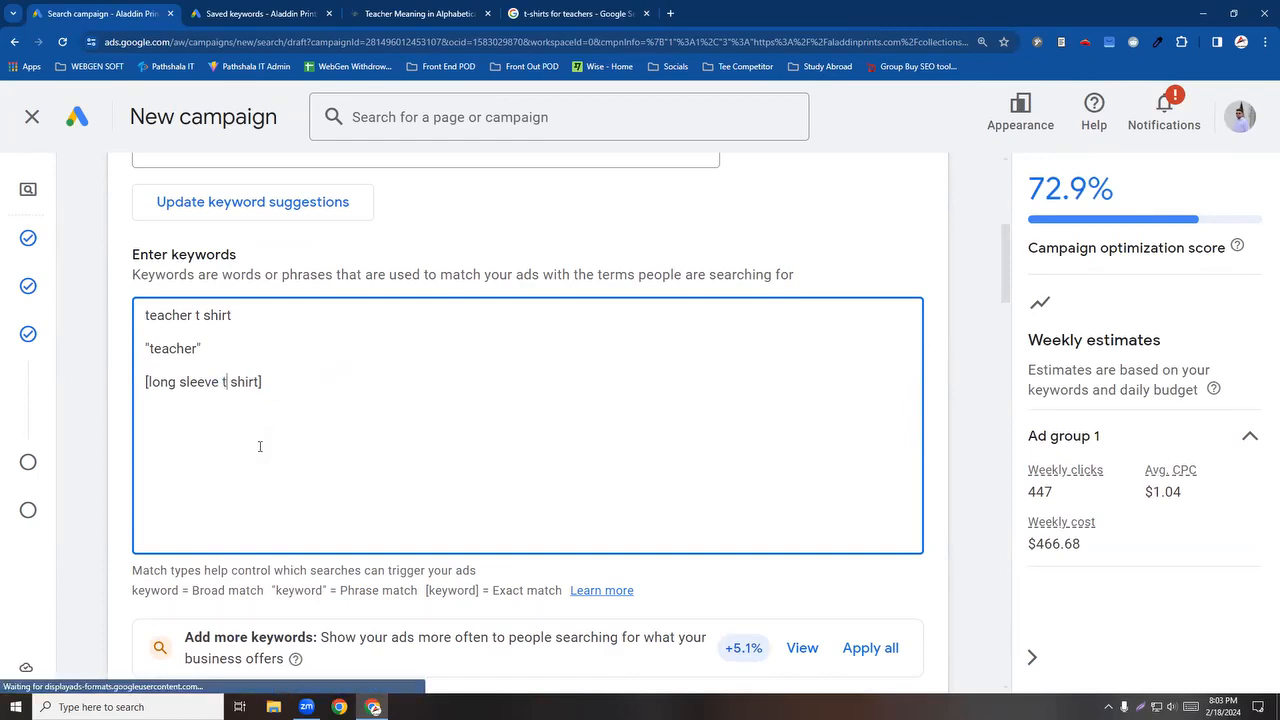
type("==")
key("BackSpace")
key("BackSpace")
key("BackSpace")
key("BackSpace")
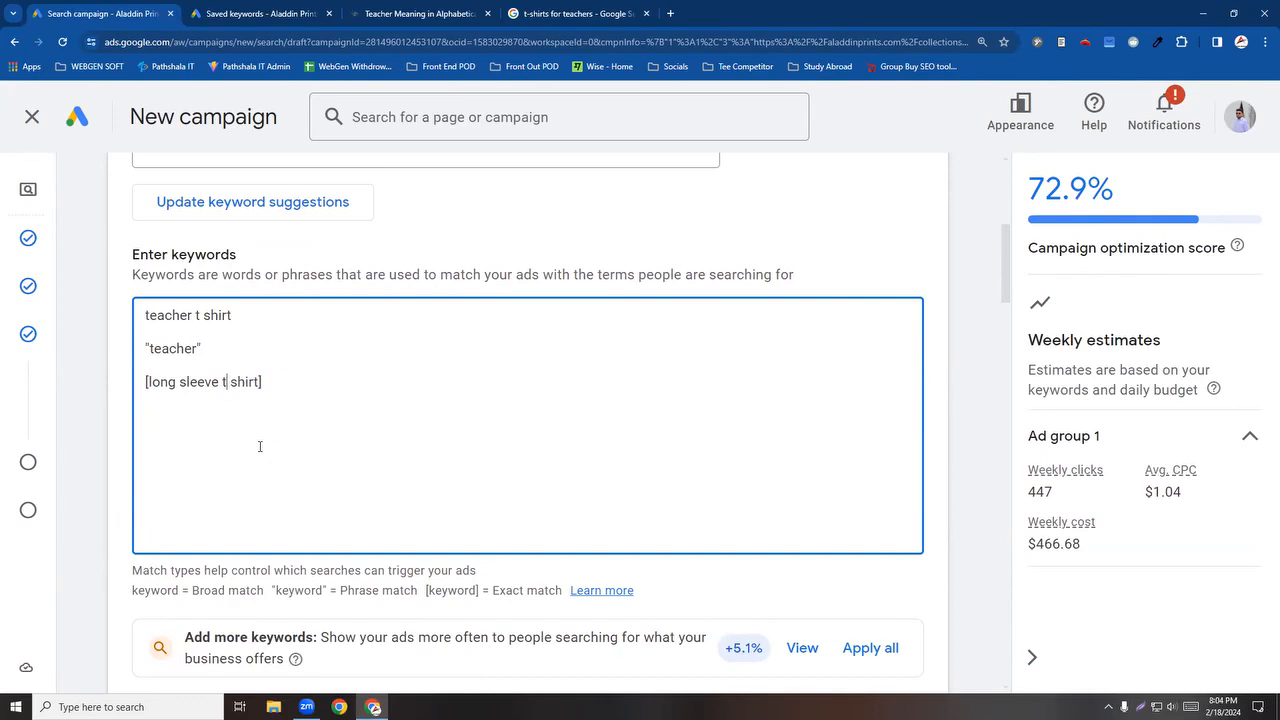
type("eacher ")
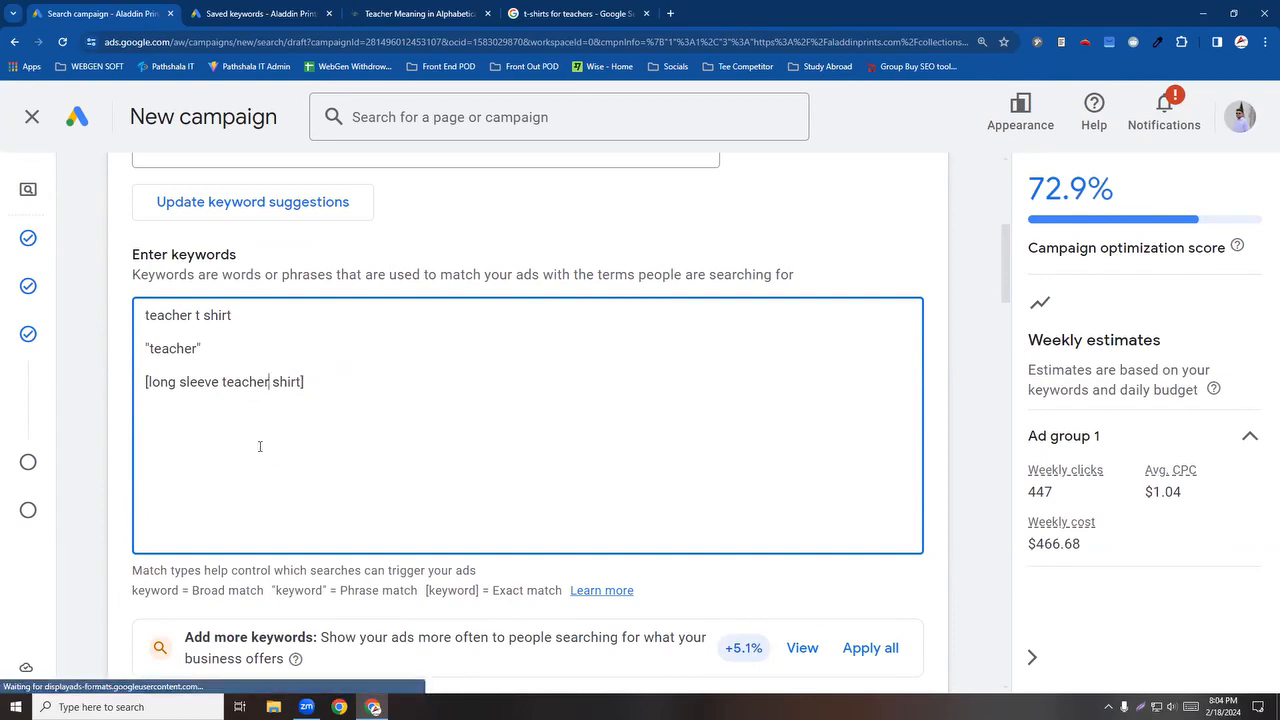
Step: Change the last word of the exact match keyword so it reads [long sleeve teacher t-shirt]
type("t")
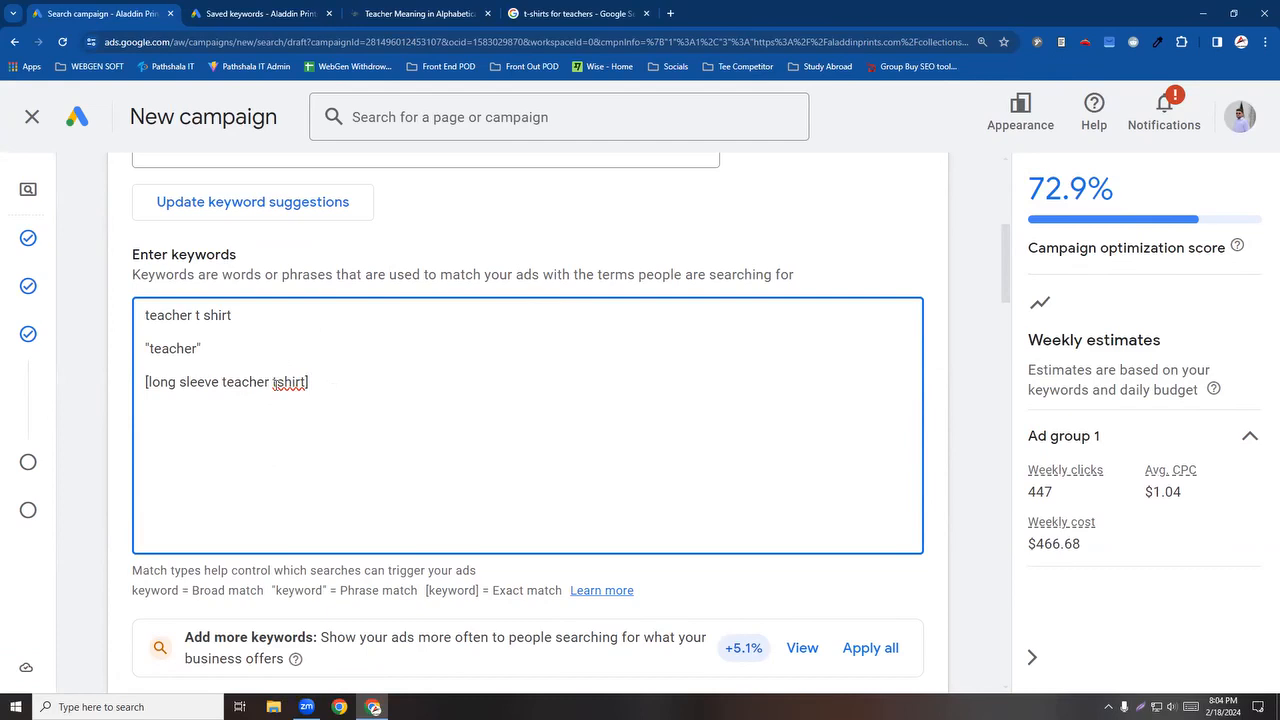
right_click(277, 382)
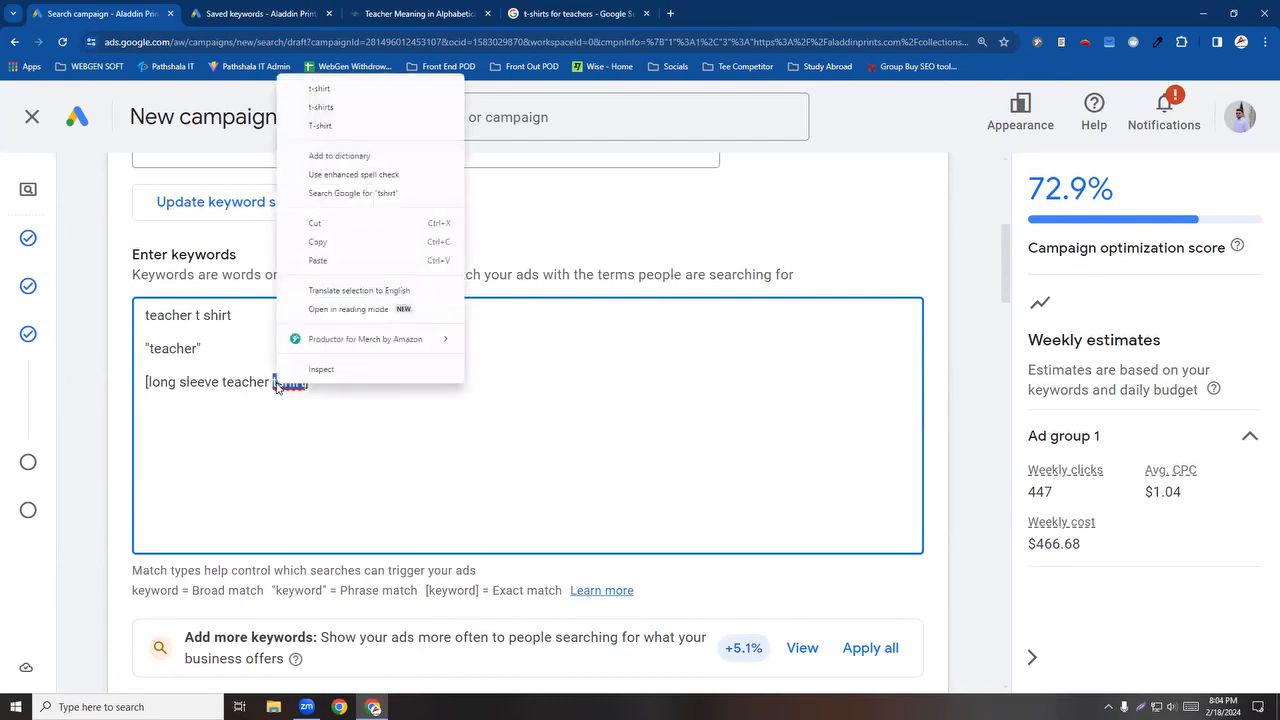
left_click(326, 90)
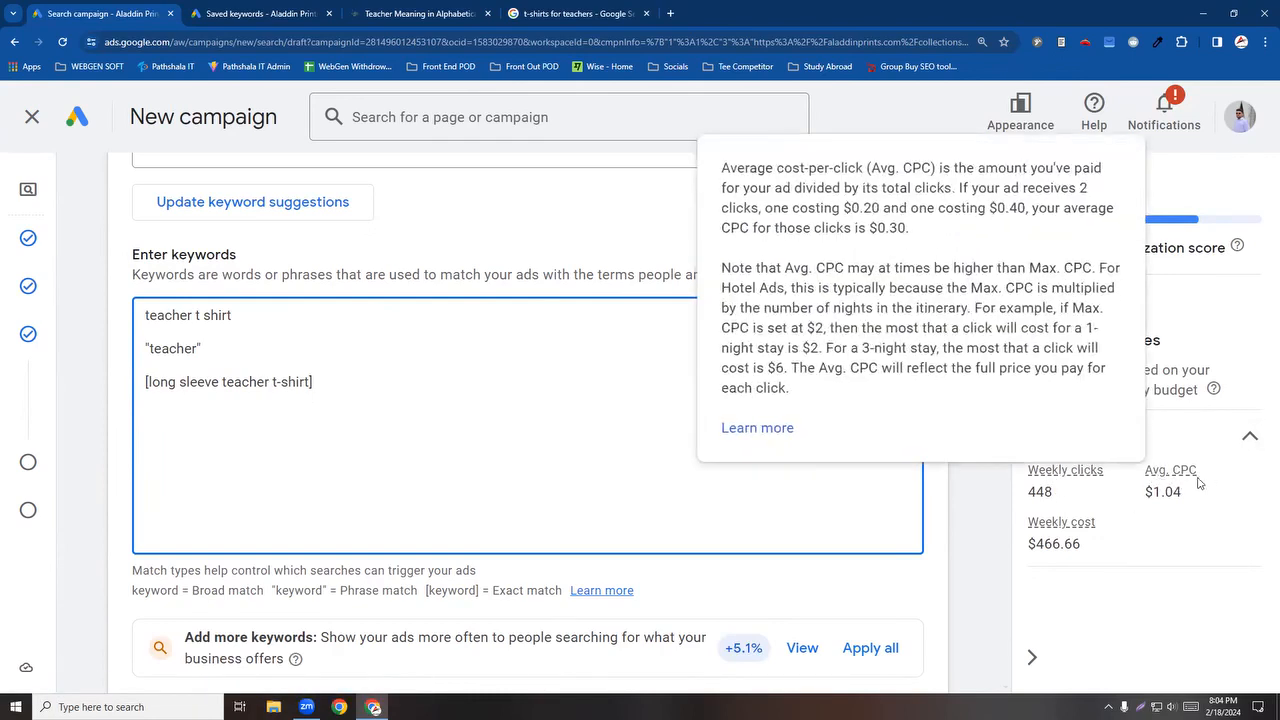
Step: Check the ad group's average CPC estimate and the Google results for t-shirts for teachers
mouse_move(1189, 482)
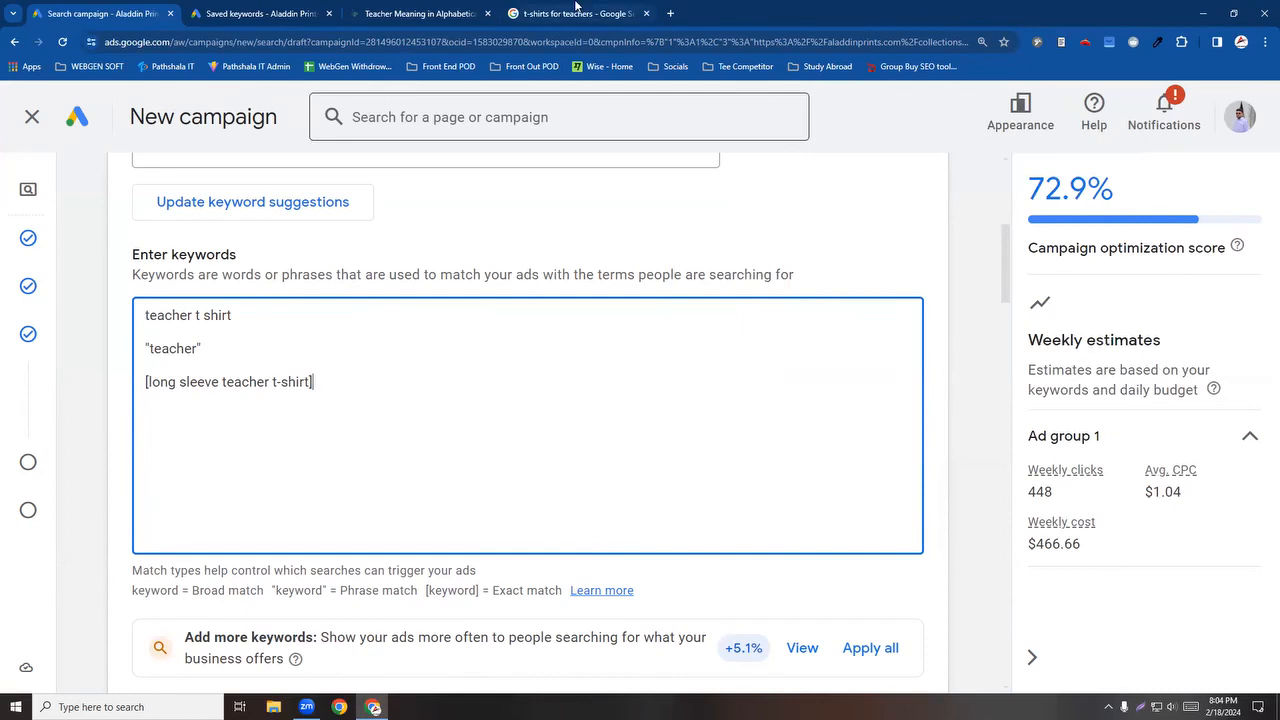
left_click(572, 13)
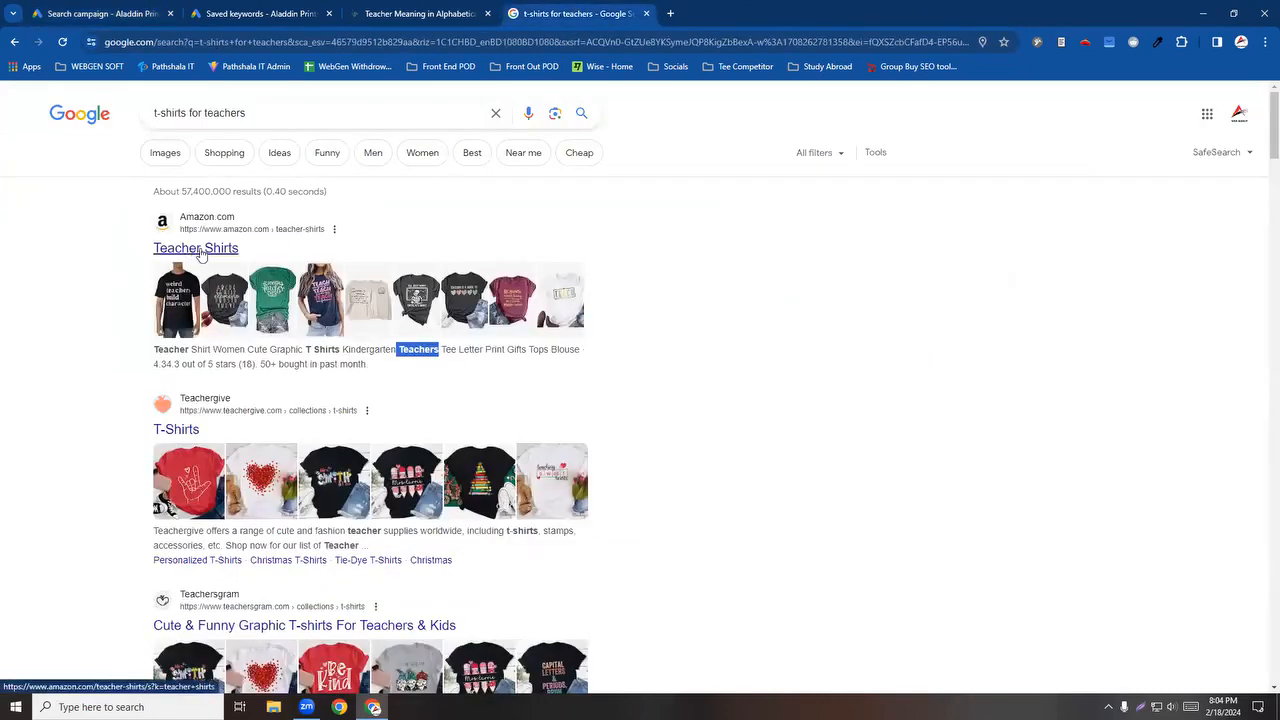
left_click(96, 14)
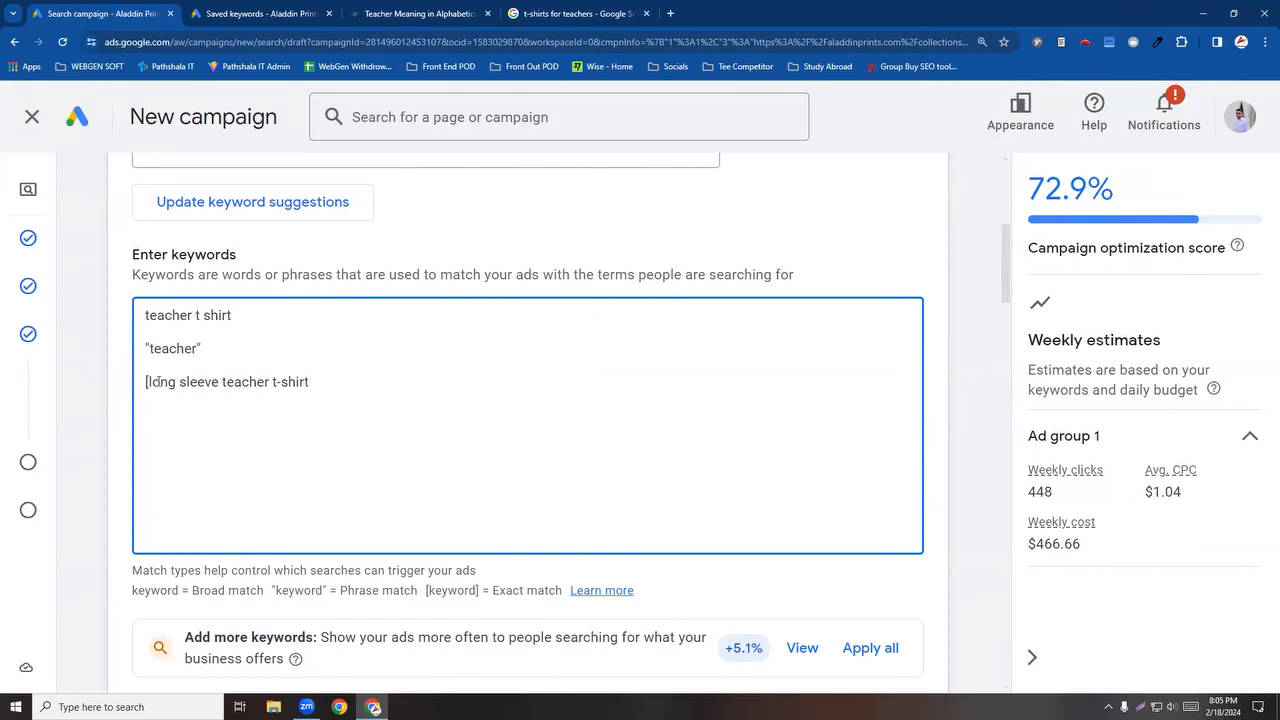
Step: Remove the square brackets from long sleeve teacher t-shirt to make it a broad match keyword and refresh the estimates
key("BackSpace")
left_click(321, 385)
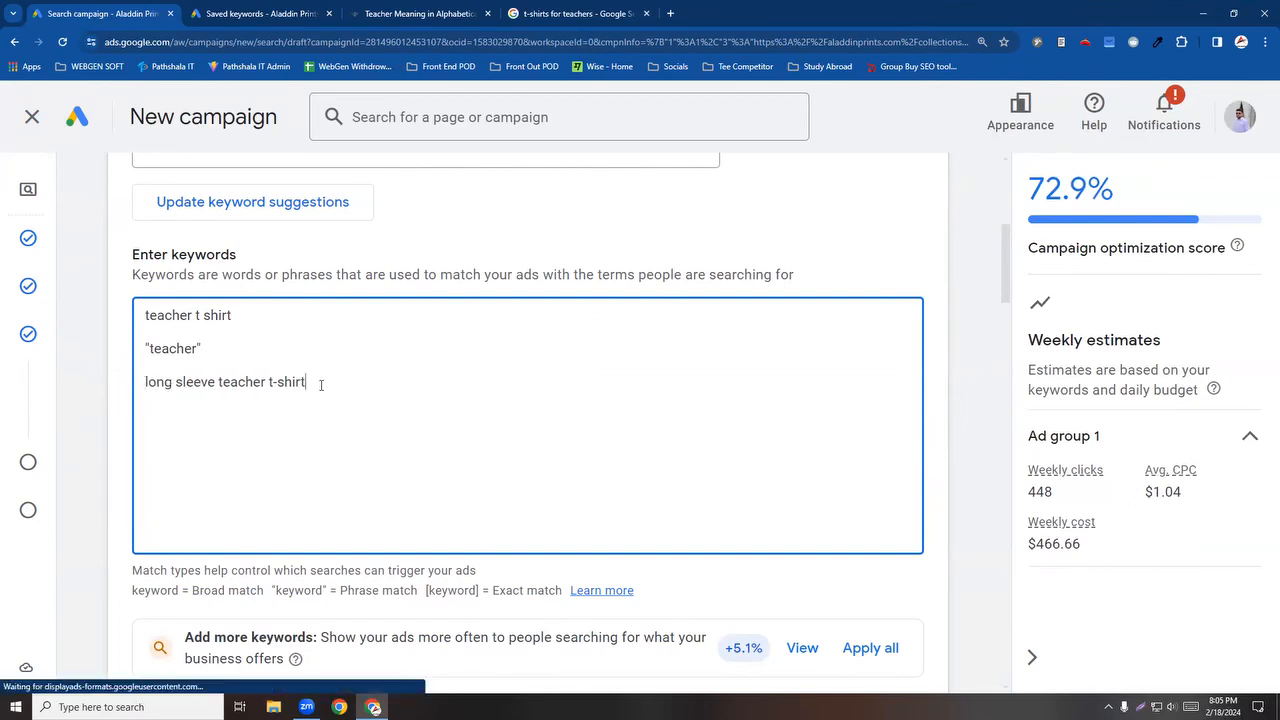
left_click(970, 478)
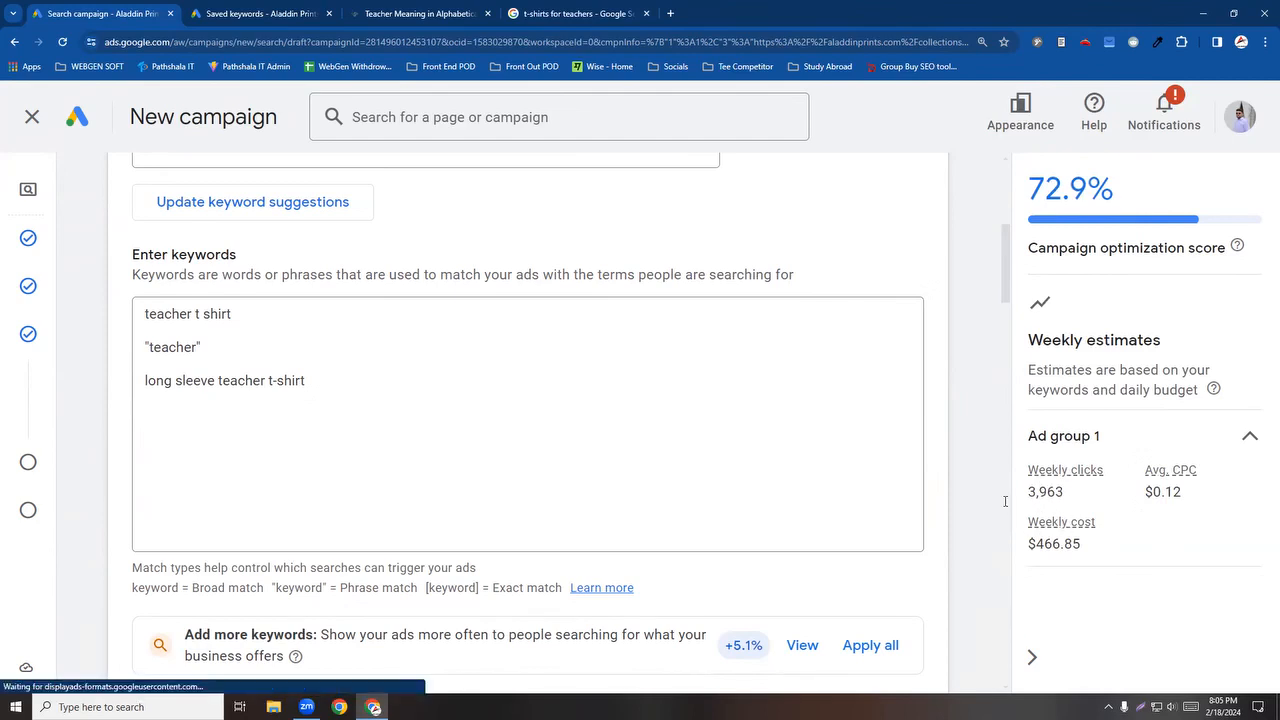
Step: Examine the weekly clicks and average CPC estimates with long sleeve teacher t-shirt as broad match
left_click_drag(343, 390, 133, 385)
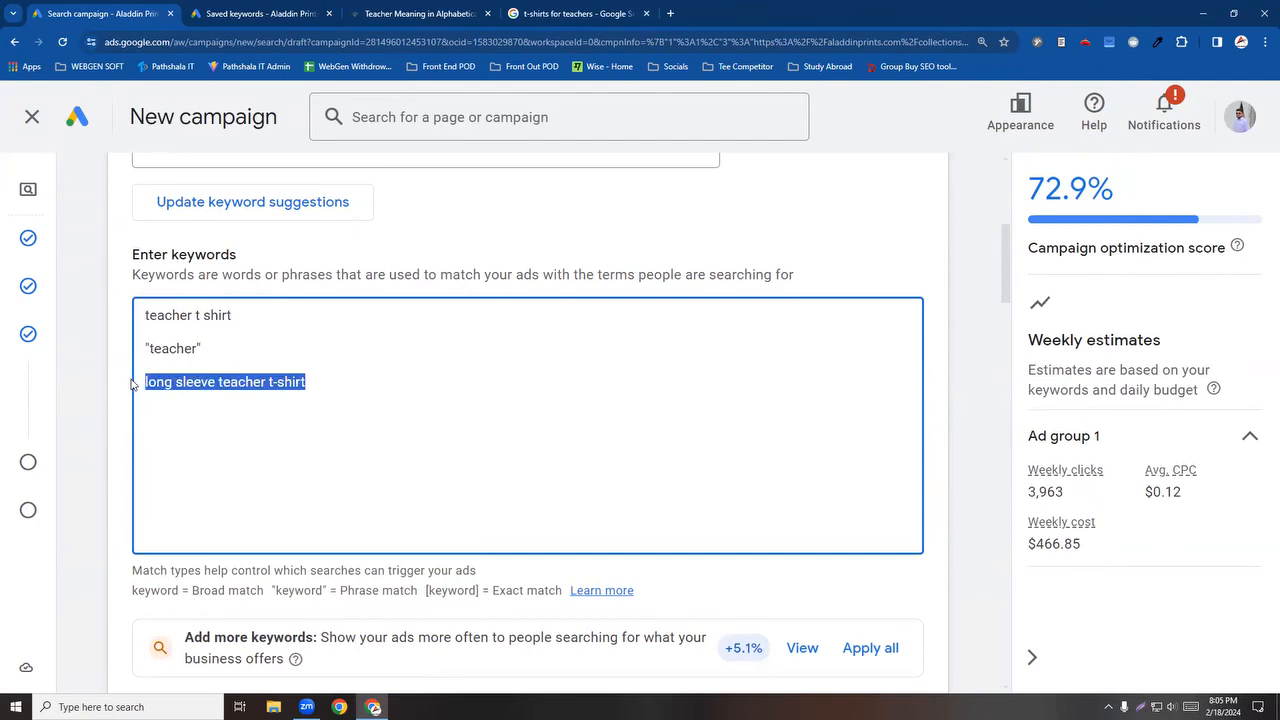
left_click(327, 401)
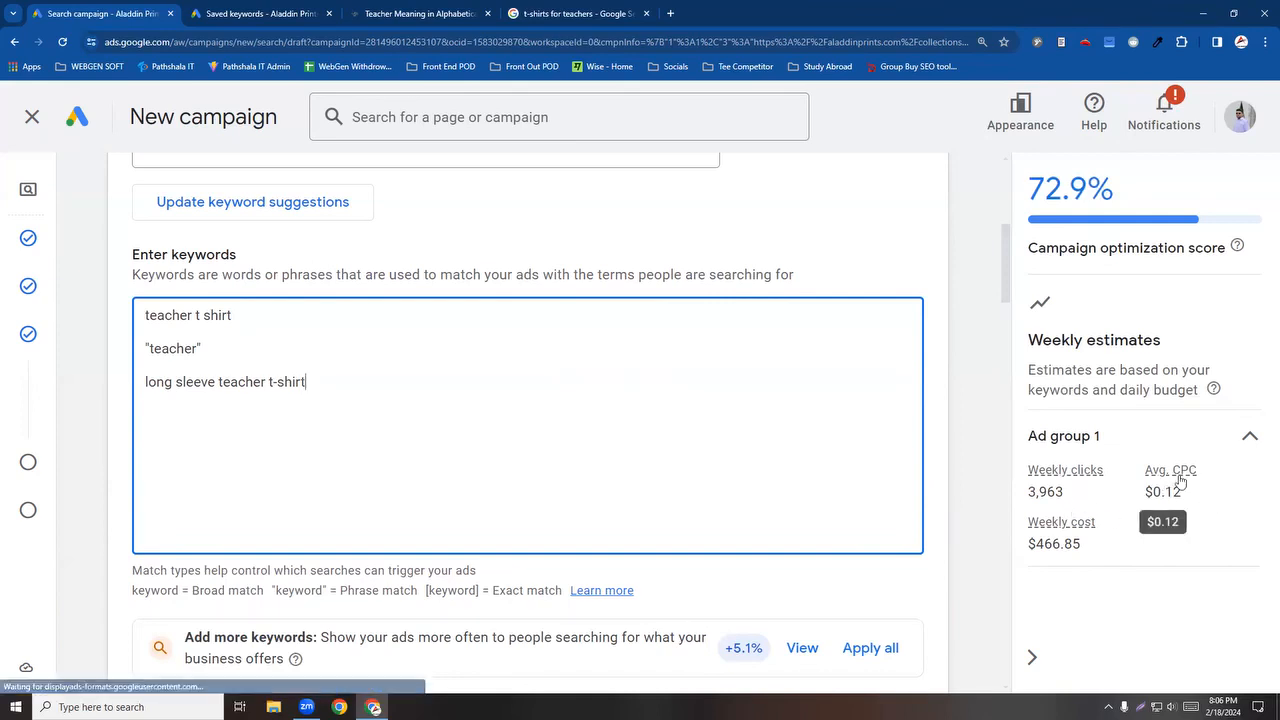
mouse_move(1147, 498)
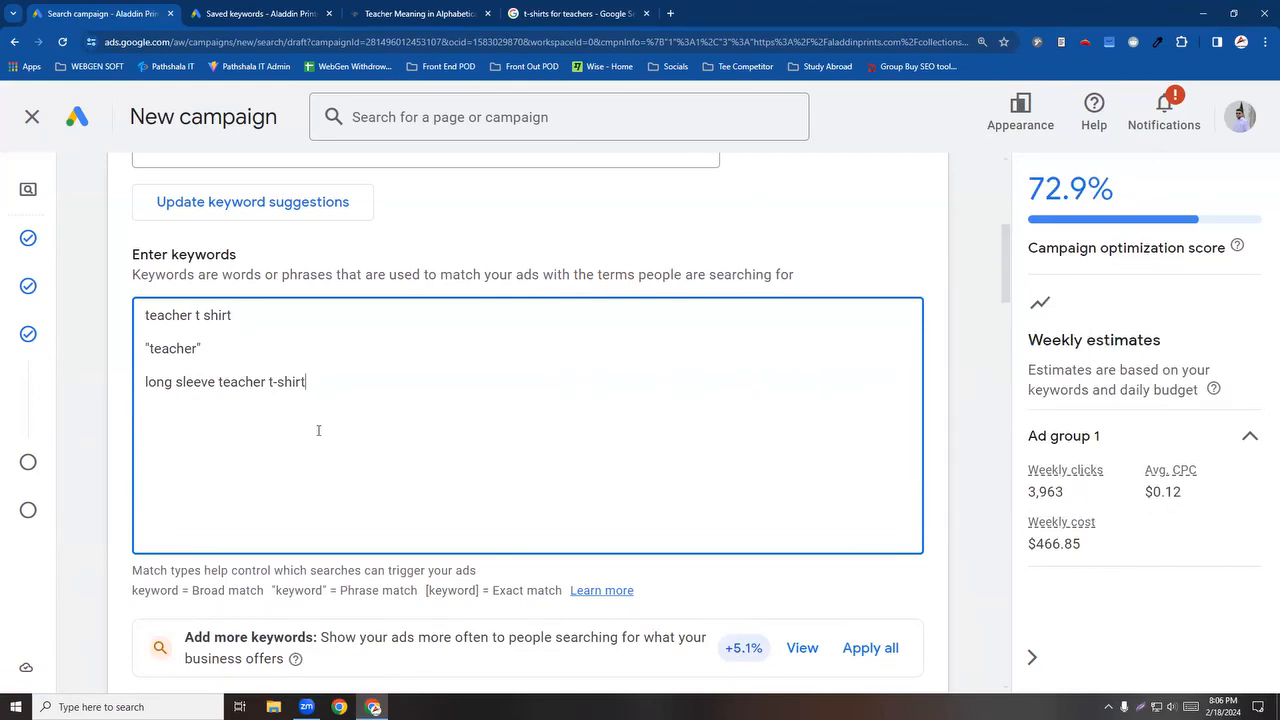
Step: Compare the broad match keywords long sleeve teacher t-shirt and teacher t shirt with the Google results for t-shirts for teachers
left_click_drag(310, 382, 164, 382)
left_click_drag(248, 316, 140, 318)
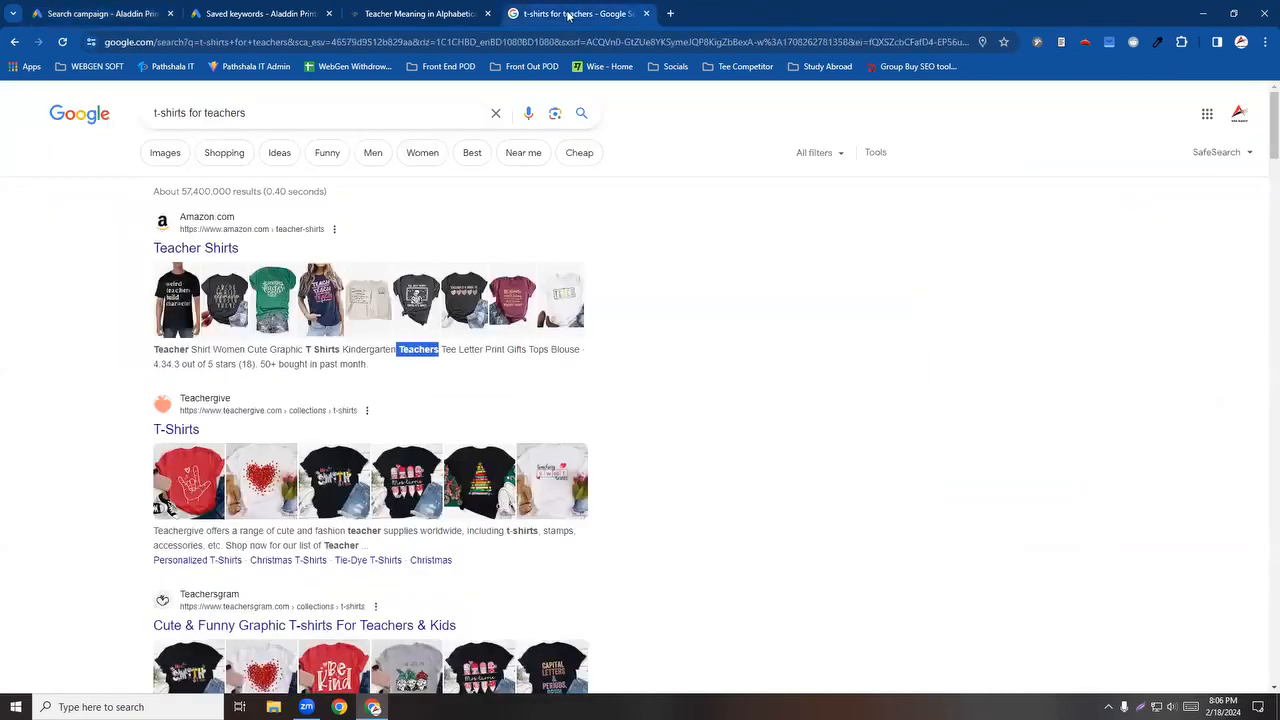
left_click(572, 14)
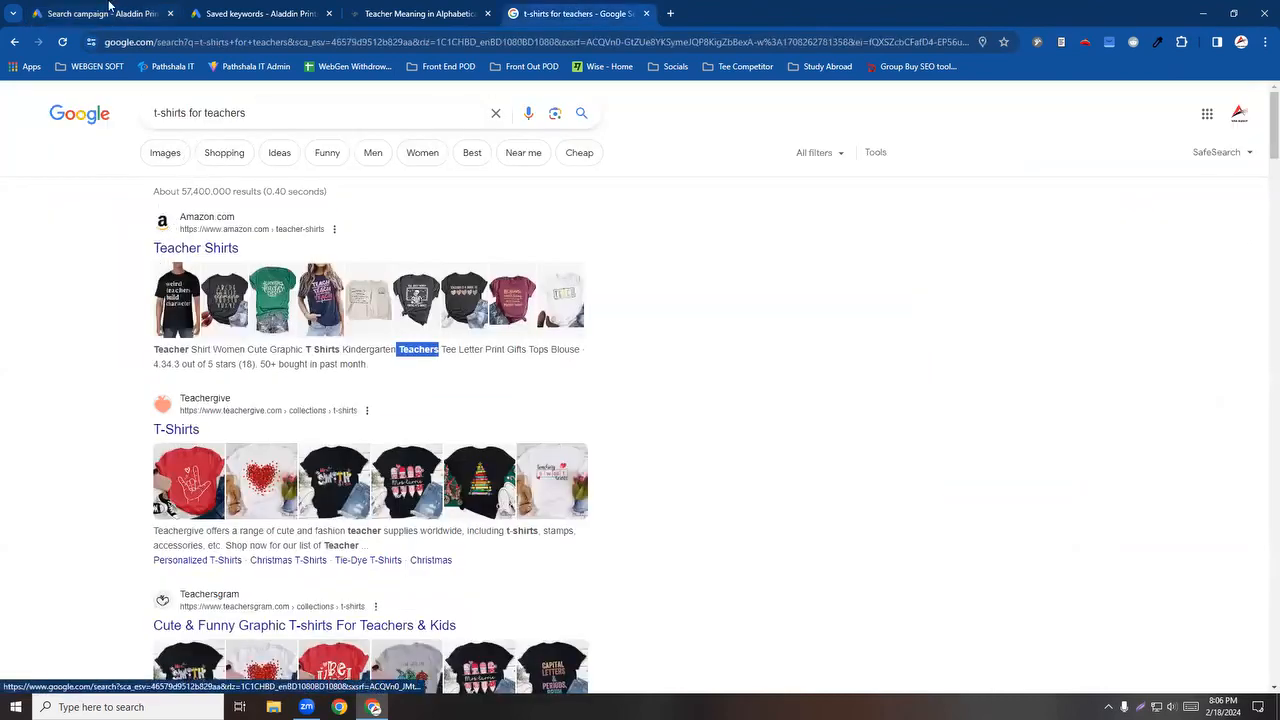
key("ctrl+1")
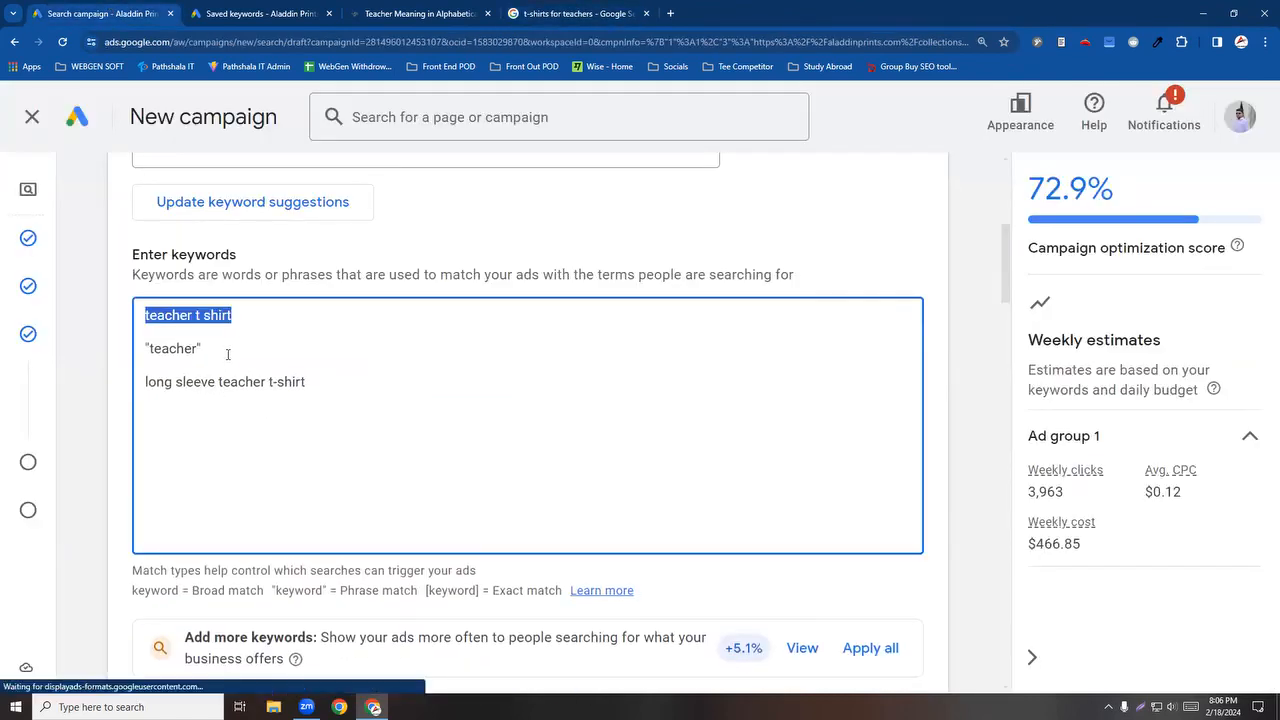
left_click(228, 352)
left_click_drag(310, 384, 145, 400)
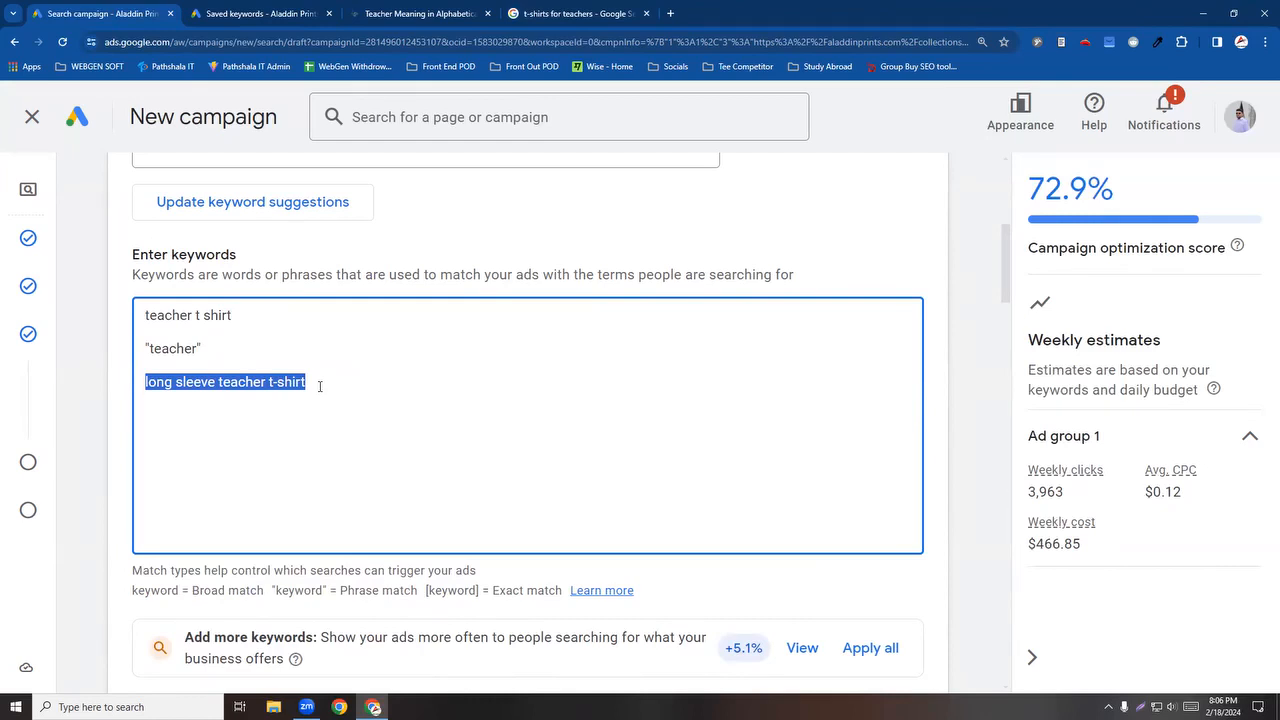
left_click_drag(304, 383, 225, 387)
left_click(338, 396)
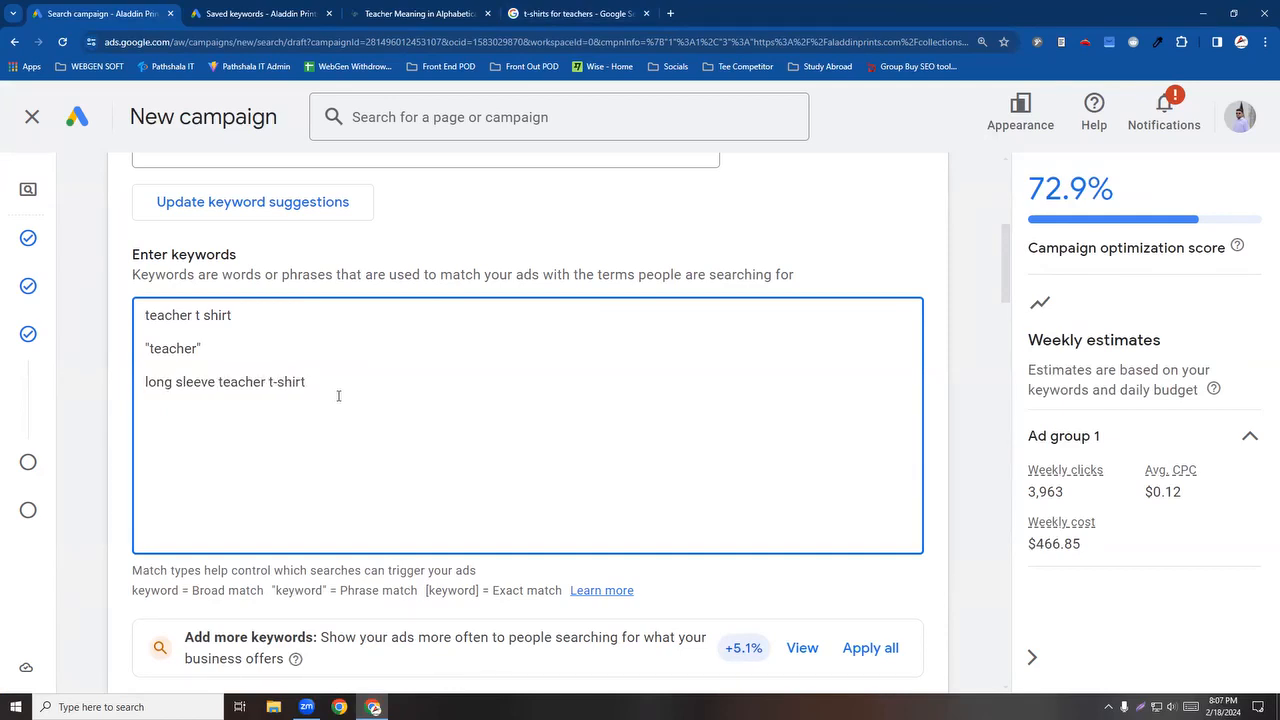
left_click_drag(318, 388, 131, 393)
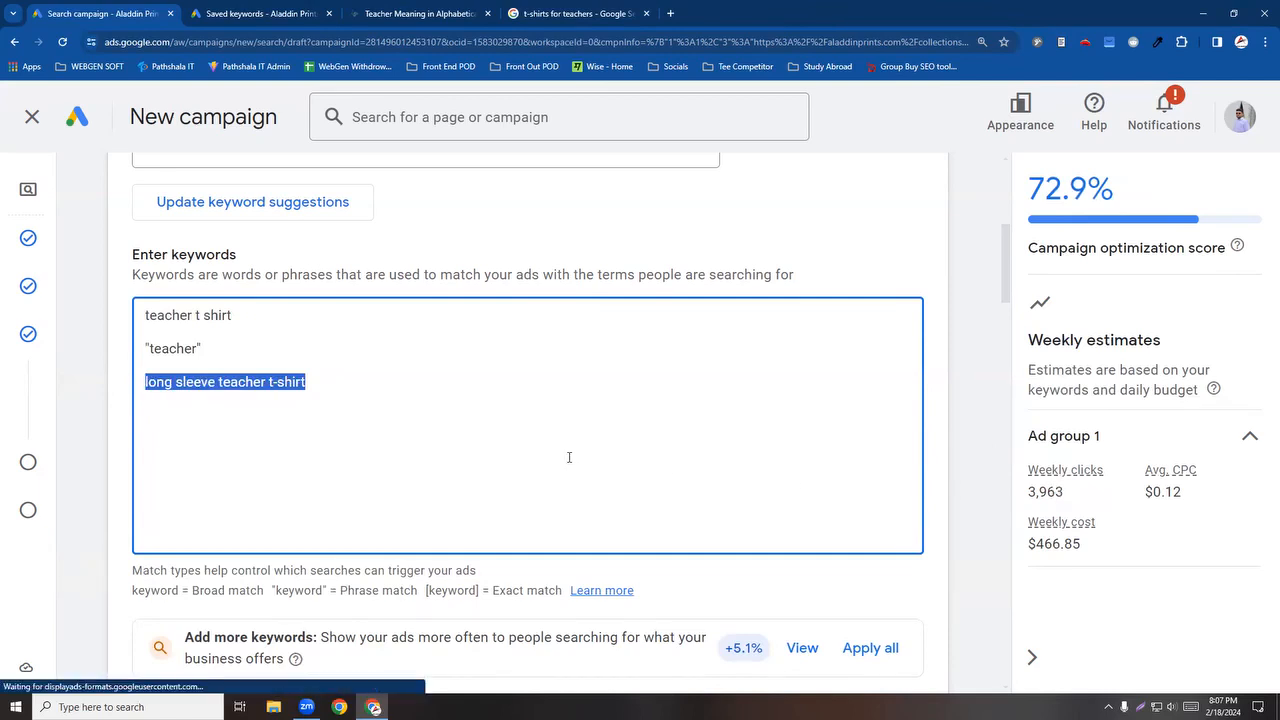
Step: Put long sleeve teacher t-shirt back in square brackets as an exact match keyword and refresh the estimates
left_click(328, 396)
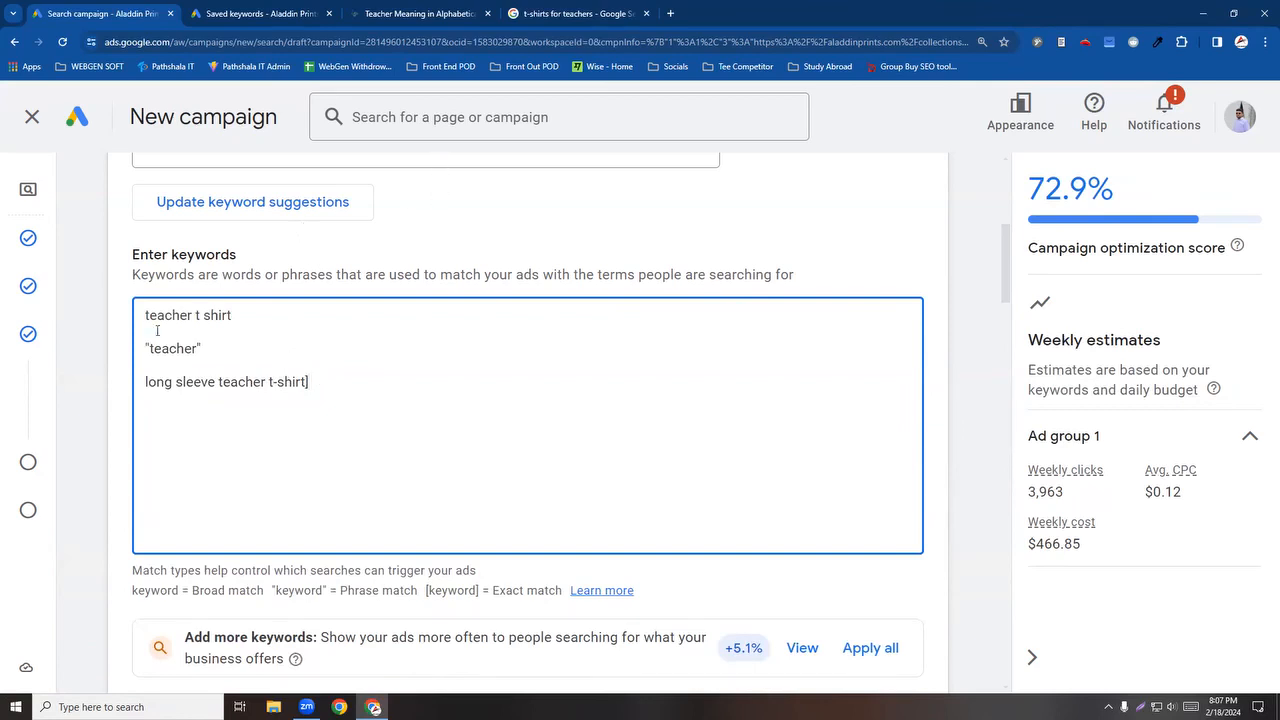
type("[")
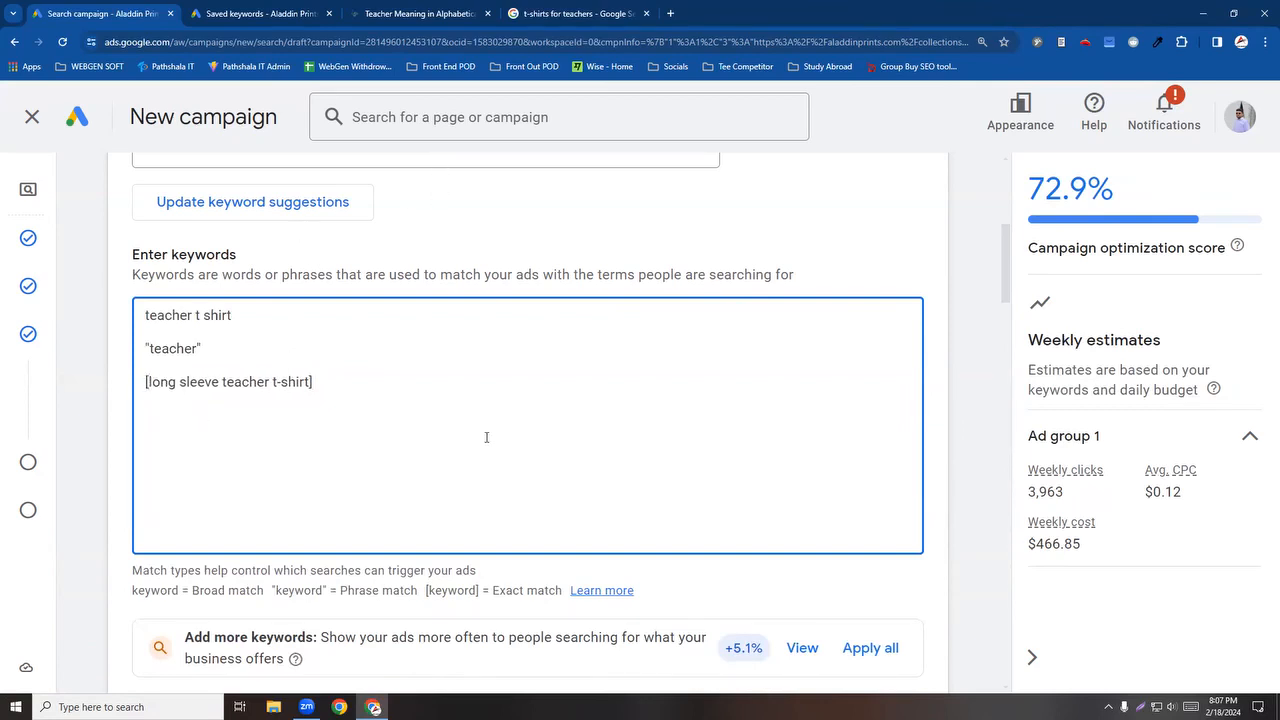
left_click(931, 520)
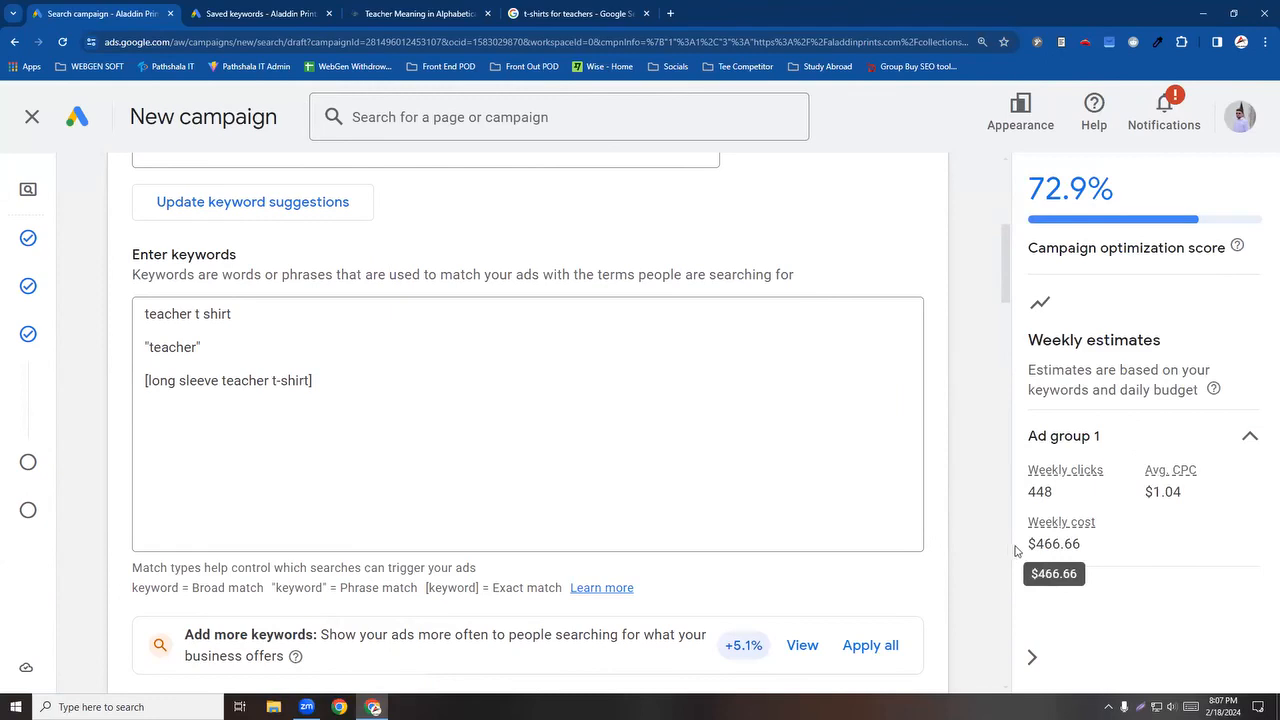
Step: Examine the ad group's weekly clicks estimate against the exact match keyword [long sleeve teacher t-shirt]
left_click(420, 13)
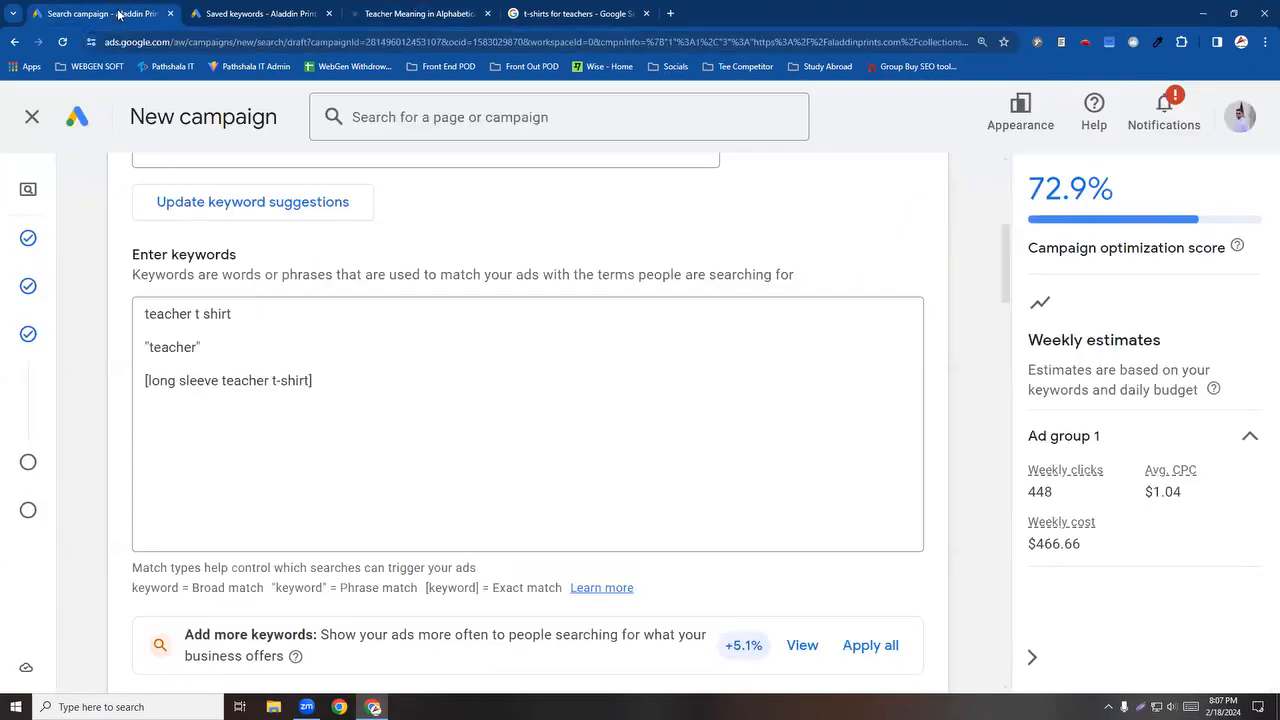
left_click(120, 14)
left_click_drag(1064, 494, 1014, 497)
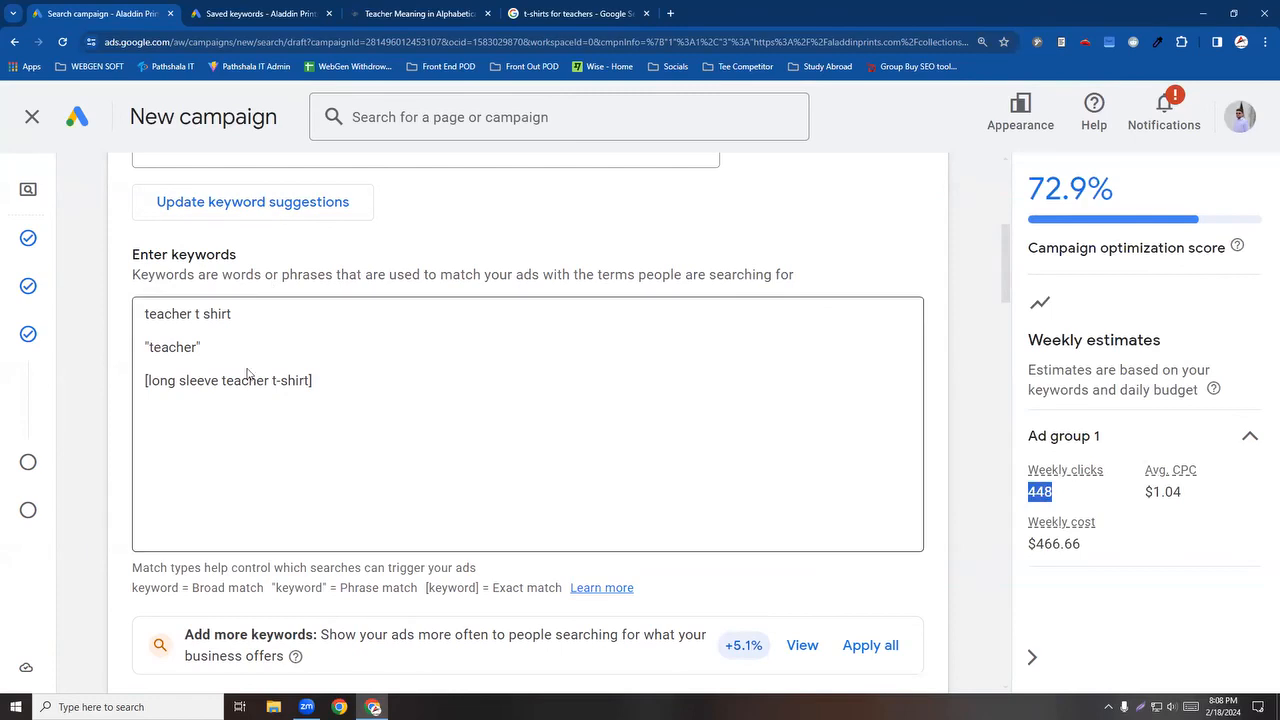
left_click_drag(316, 381, 144, 384)
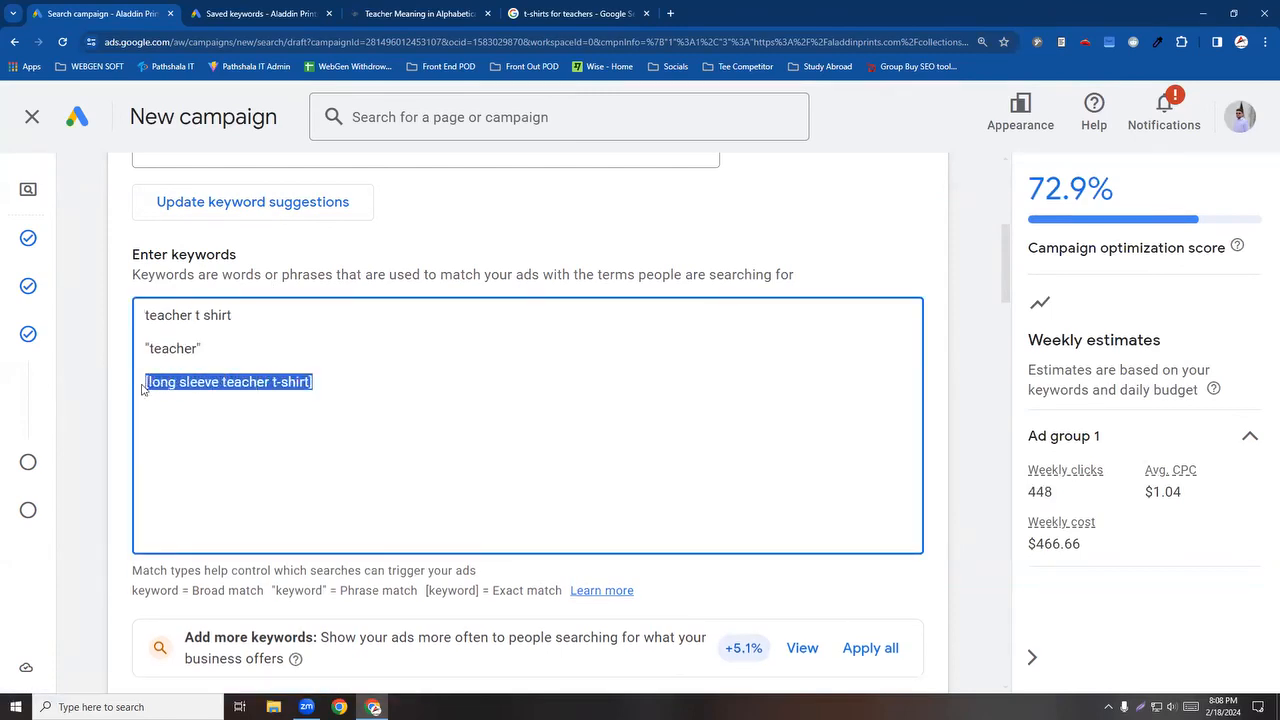
left_click(325, 388)
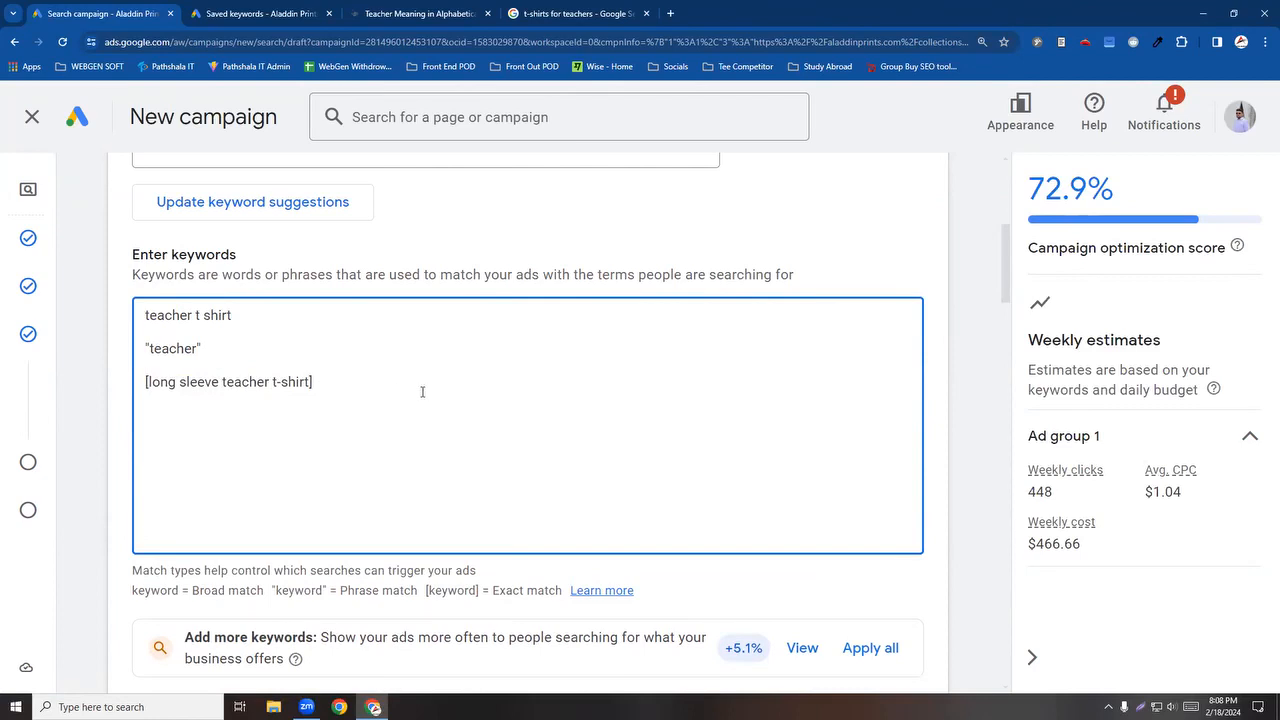
left_click(1071, 506)
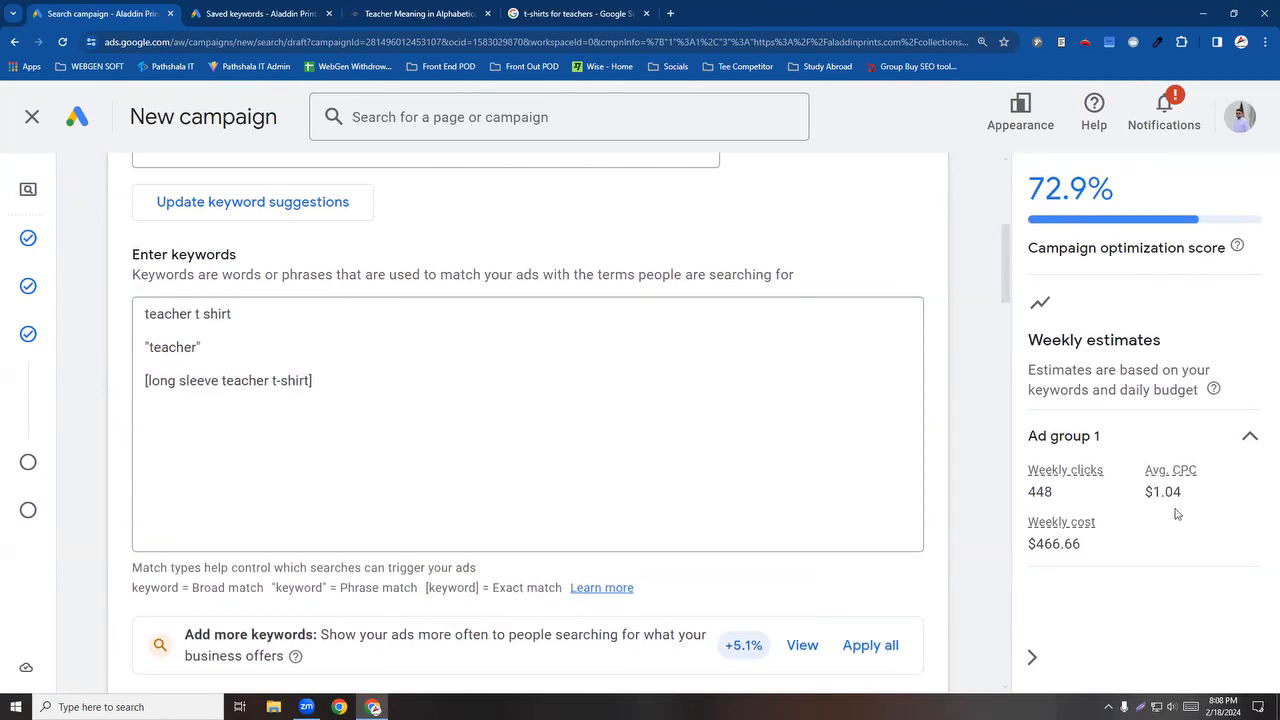
Step: Remove the quotation marks from the phrase match keyword teacher to make it broad match and refresh the estimates
left_click(204, 348)
key("BackSpace")
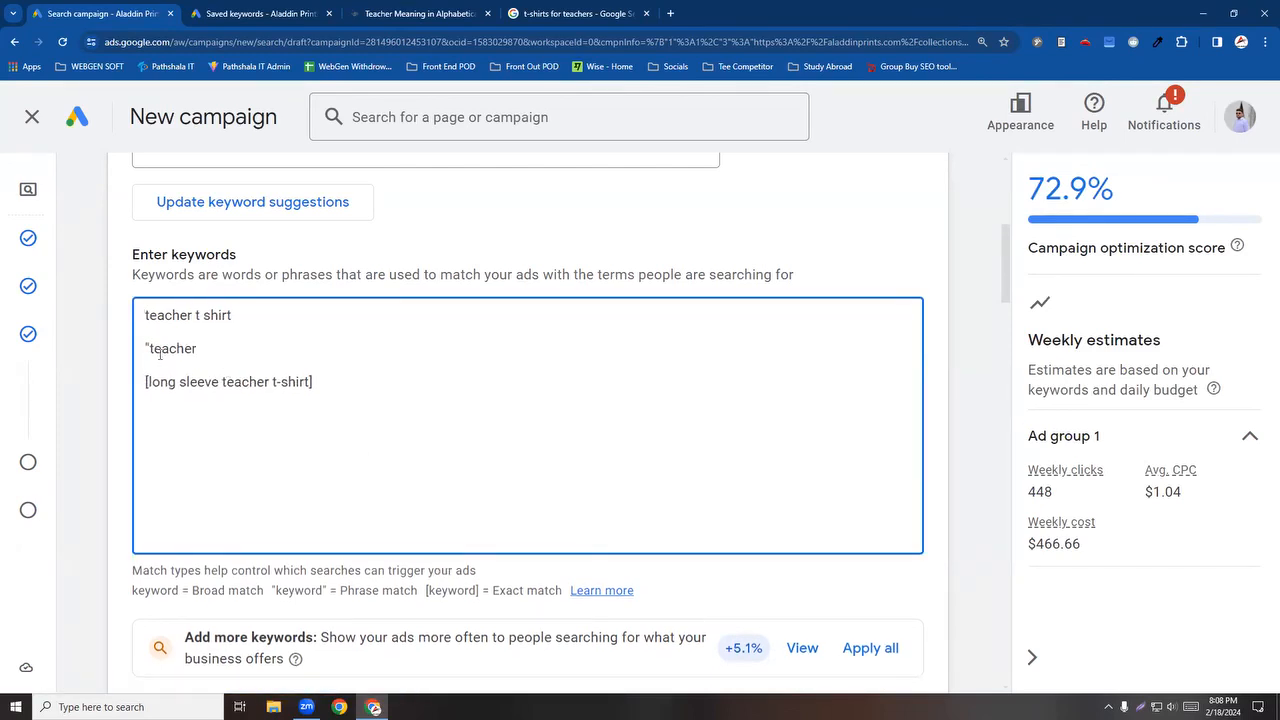
key("BackSpace")
left_click(1000, 506)
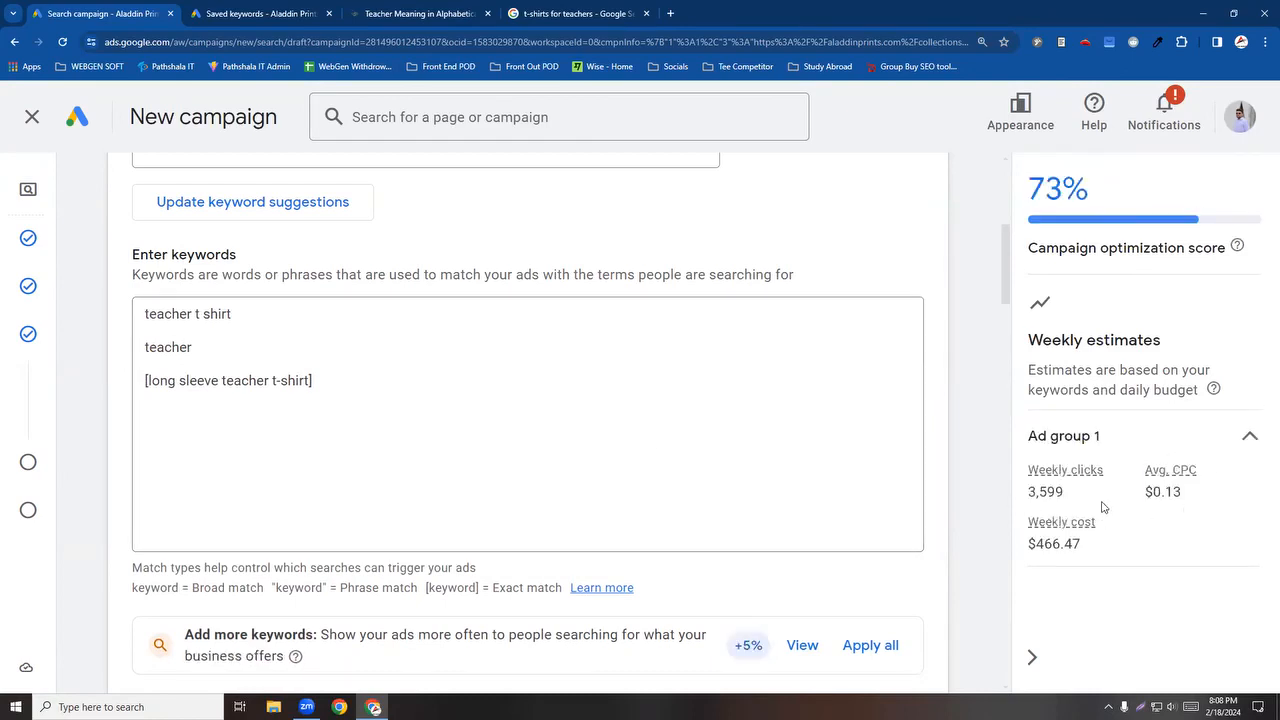
Step: Enclose the keyword teacher t shirt in square brackets to make it exact match and refresh the estimates
left_click(210, 342)
left_click(238, 315)
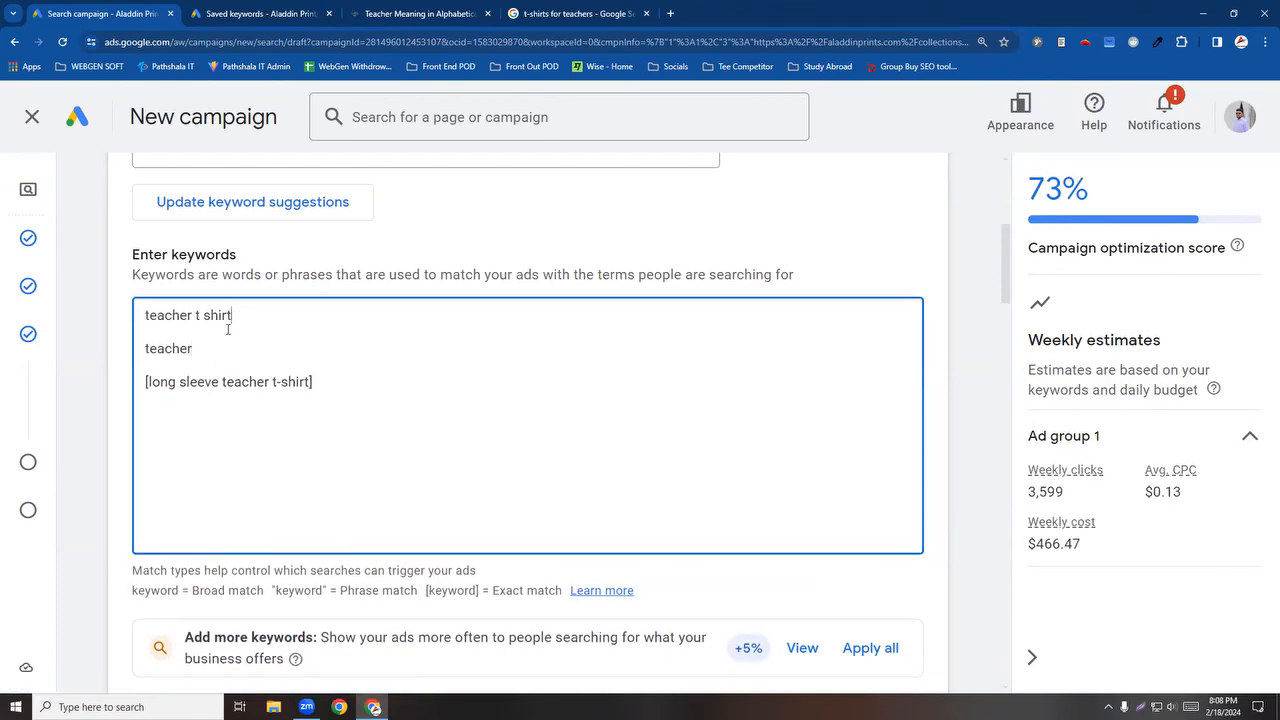
type("]")
left_click(146, 316)
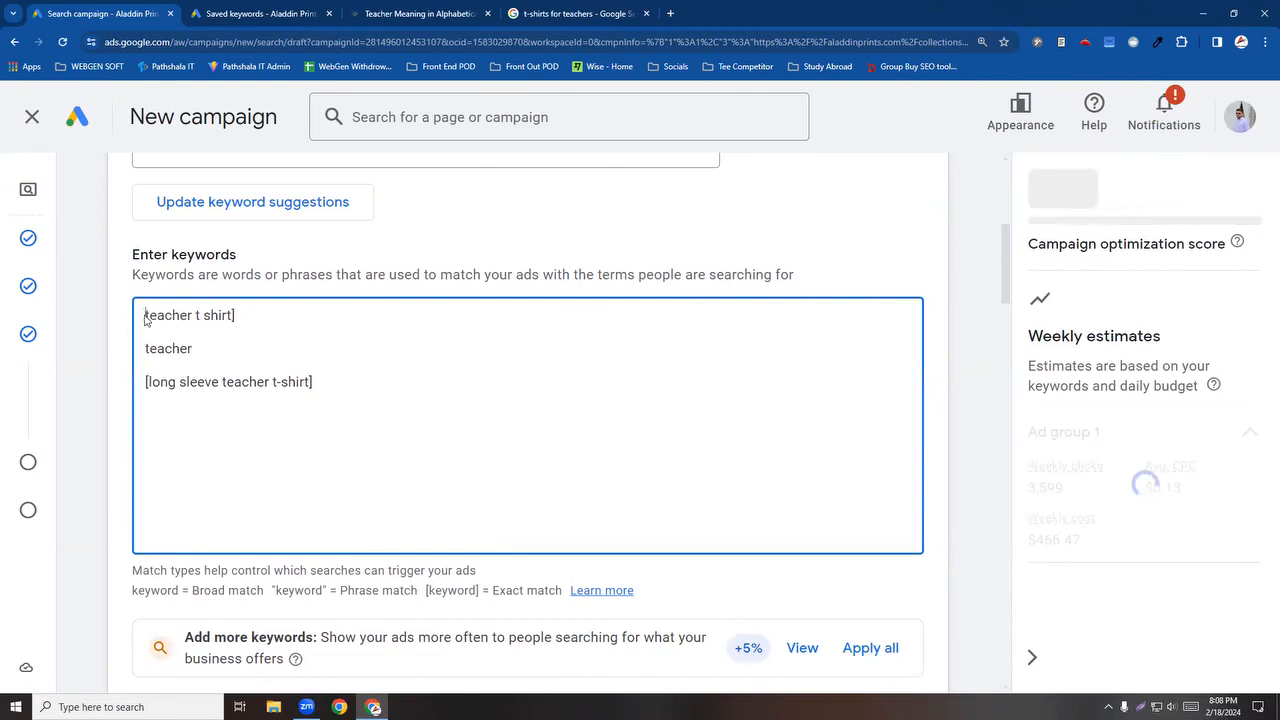
type("[")
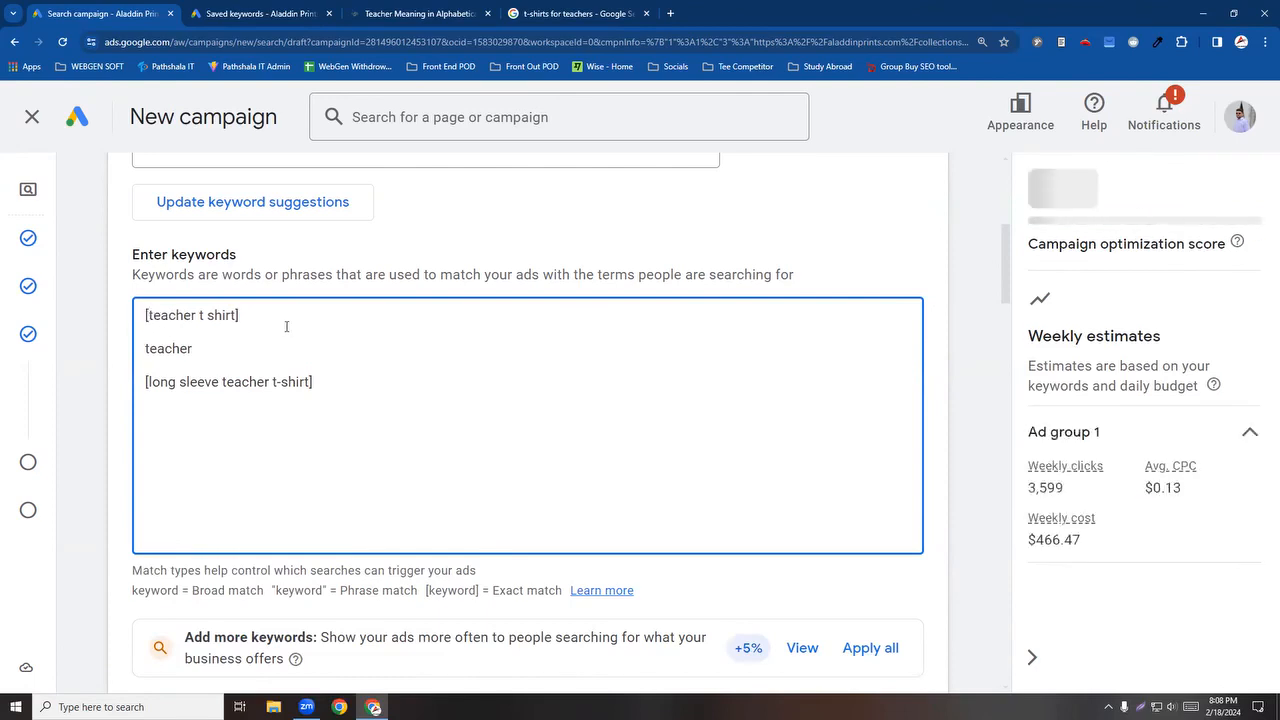
left_click(117, 500)
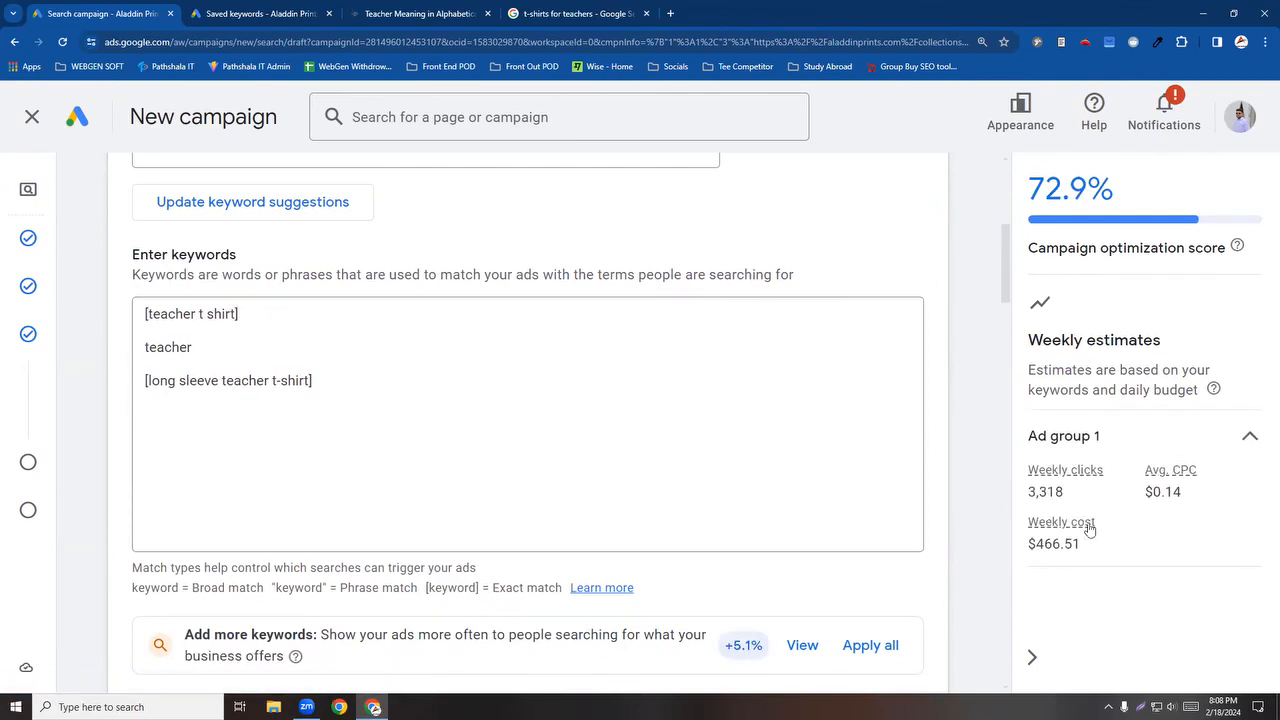
Step: Delete the keyword teacher and its extra blank line from the keyword list and refresh the estimates
double_click(174, 347)
key("BackSpace")
key("BackSpace")
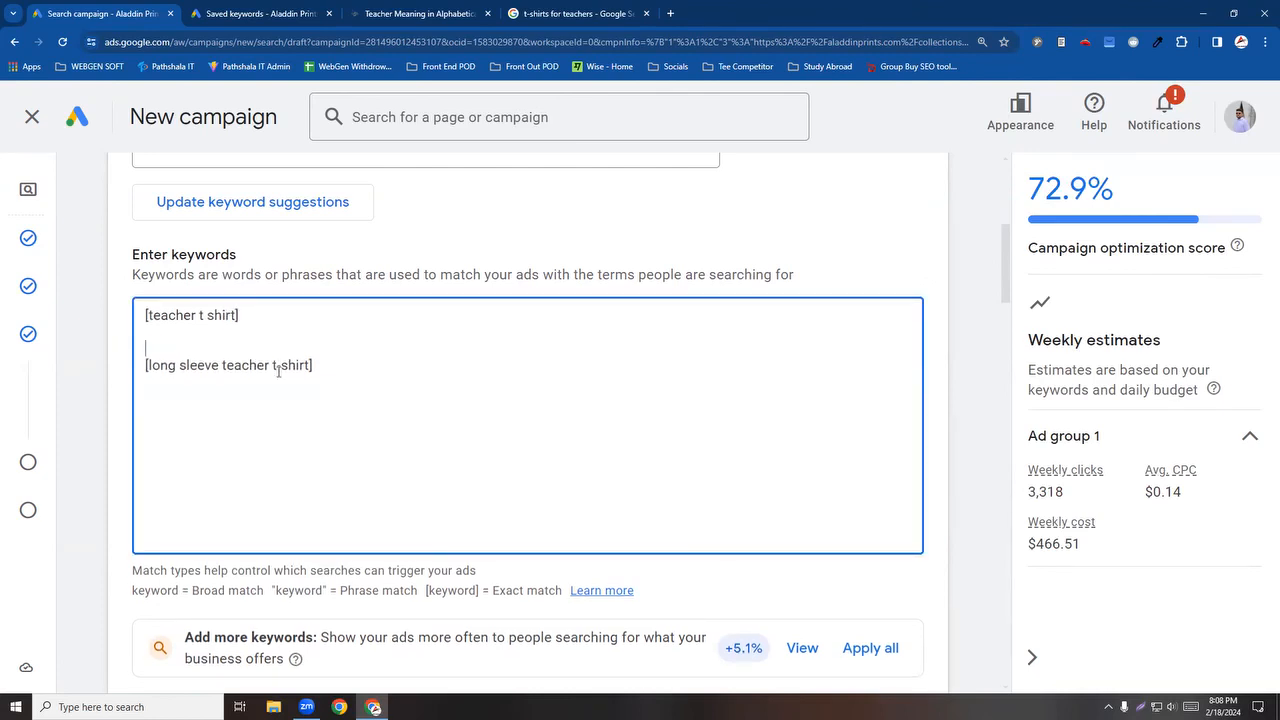
left_click(952, 531)
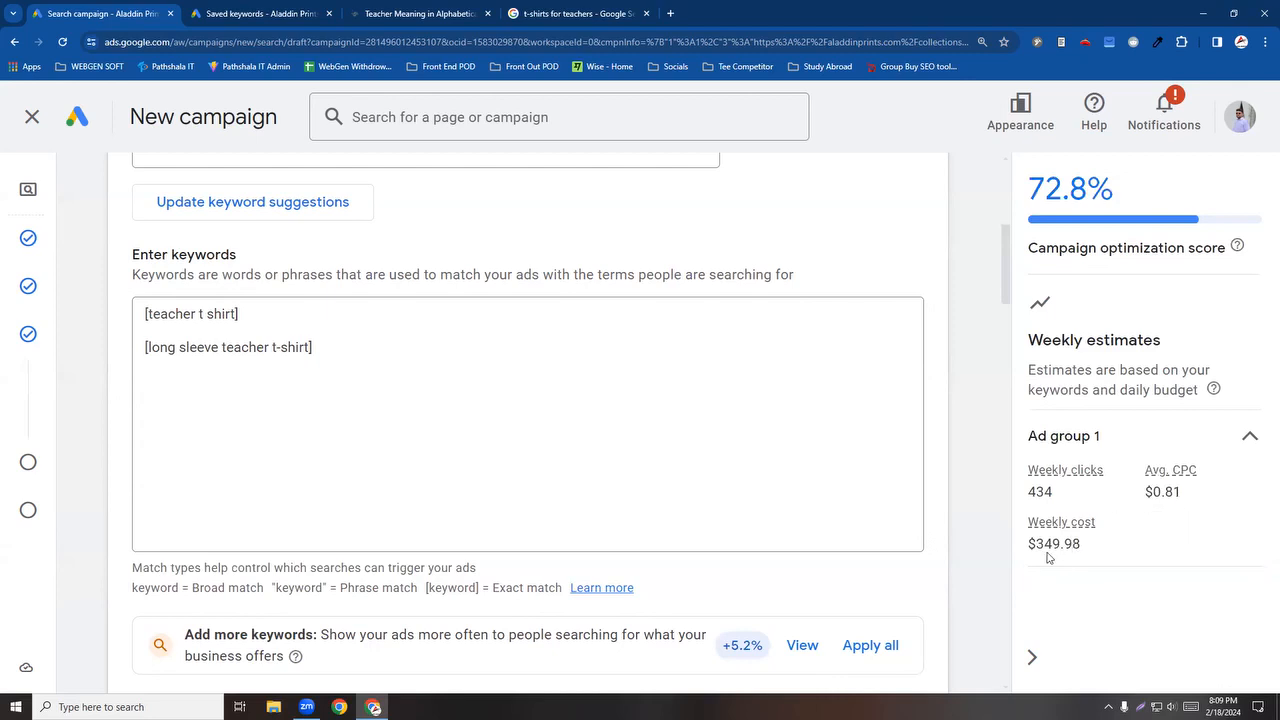
Step: Check the saved keywords plan in Keyword Planner and return to the campaign draft
left_click(594, 404)
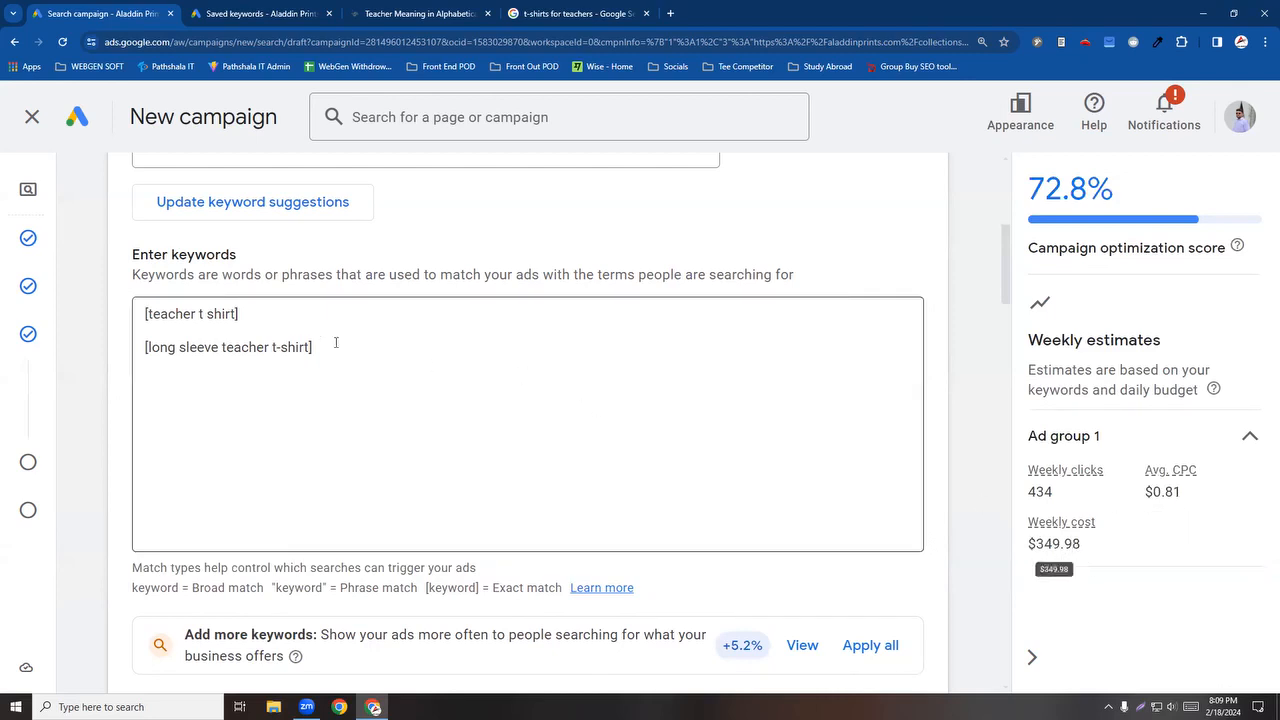
left_click(225, 10)
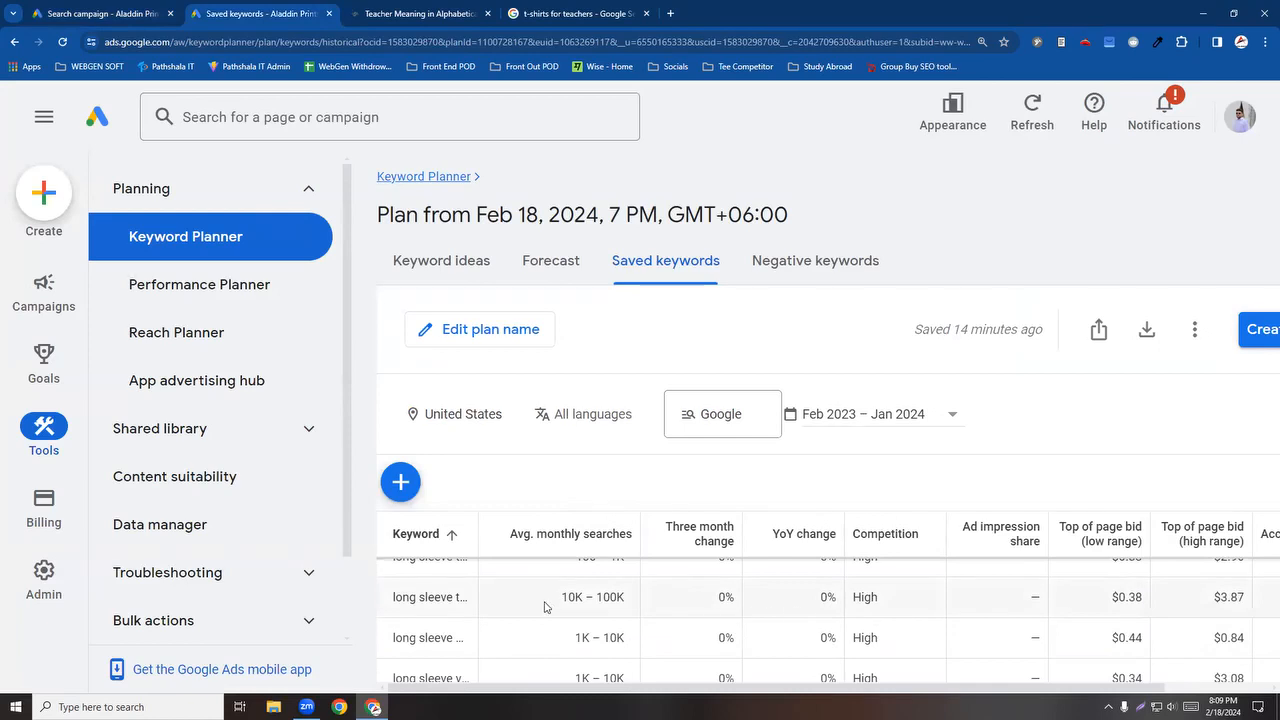
left_click(140, 16)
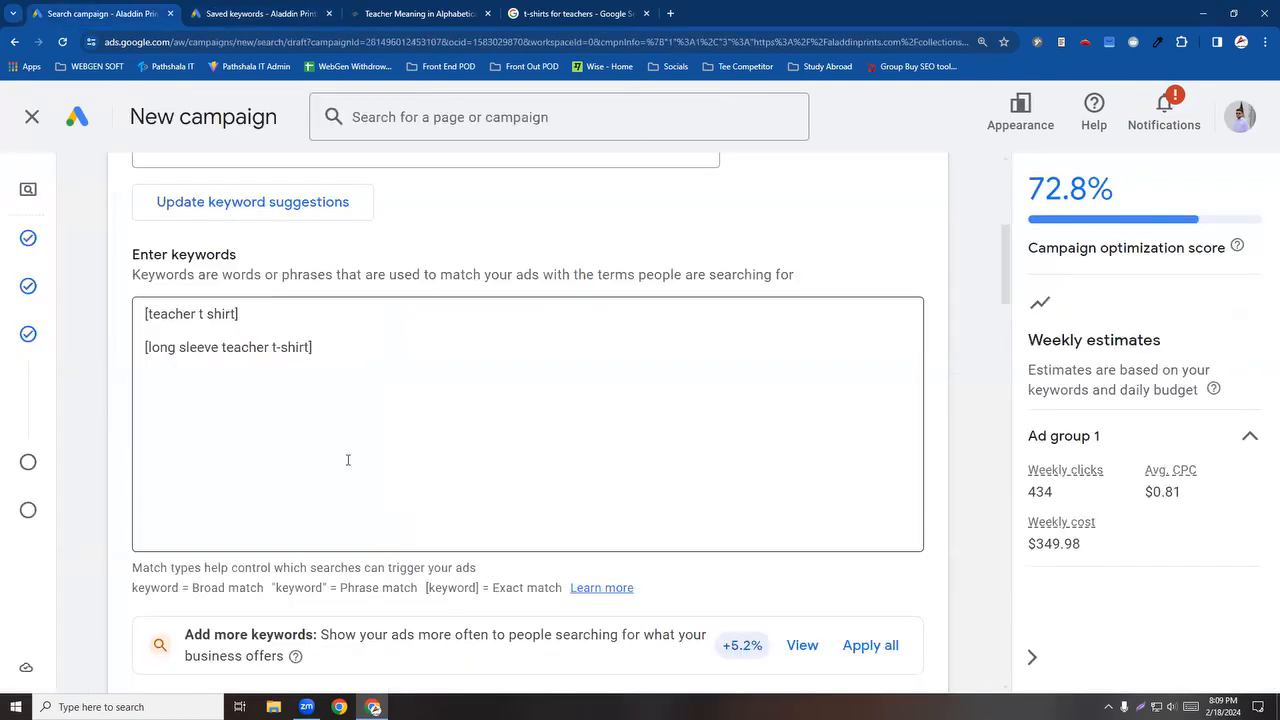
Step: Add -Trainer as a negative keyword on a new line below [long sleeve teacher t-shirt] and refresh the estimates
left_click(316, 376)
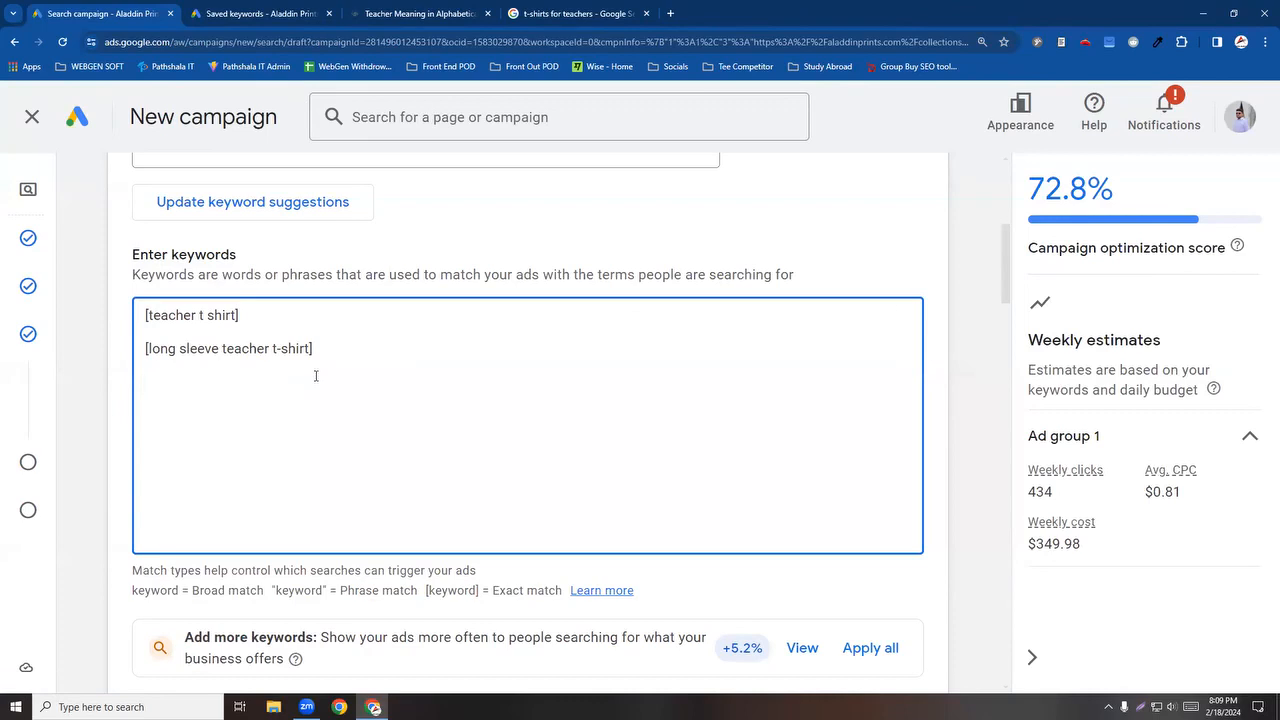
type("Traine")
type("-")
key("BackSpace")
left_click(126, 490)
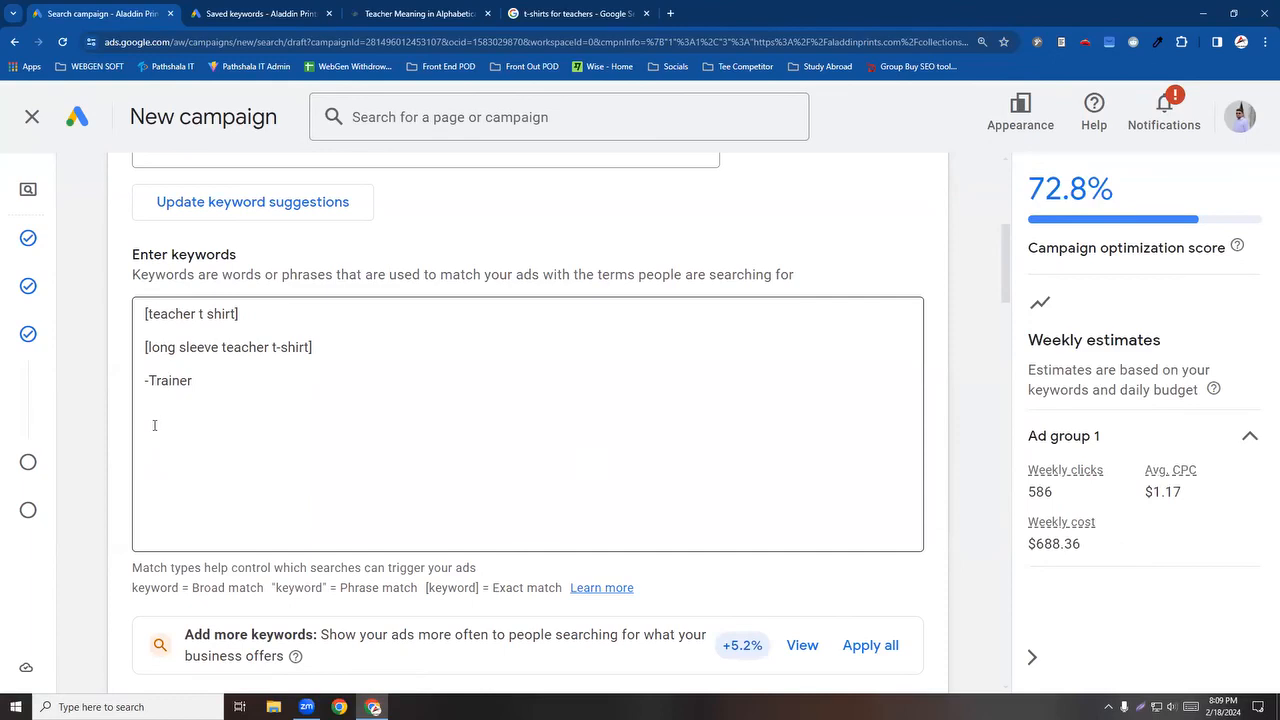
Step: Try to open the help article on keyword match types within Quick help
scroll(161, 380, "down", 1)
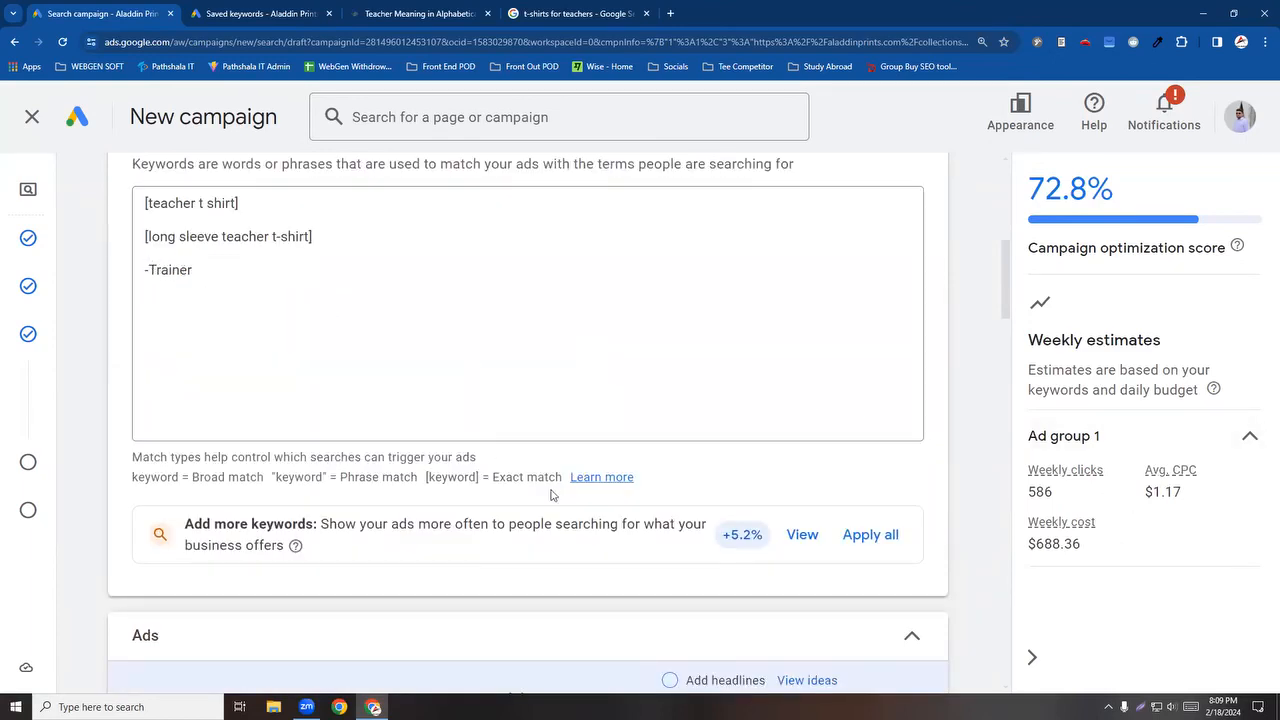
left_click(611, 480)
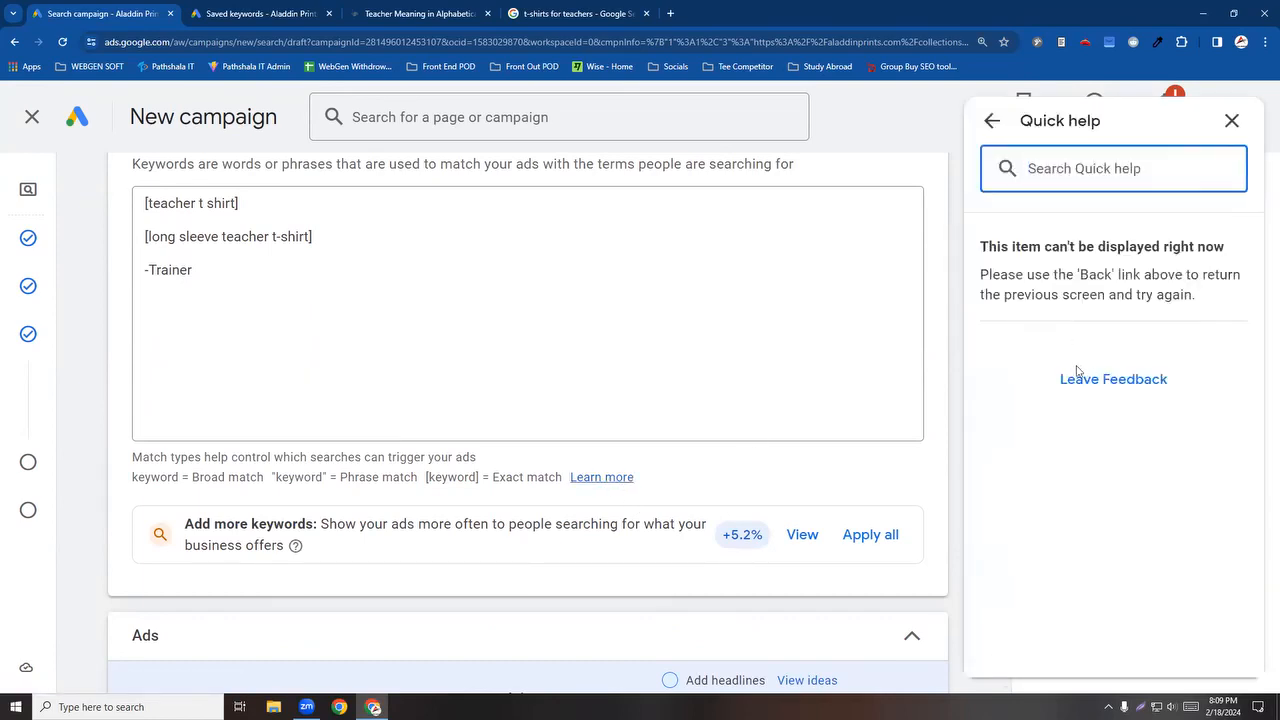
left_click(988, 122)
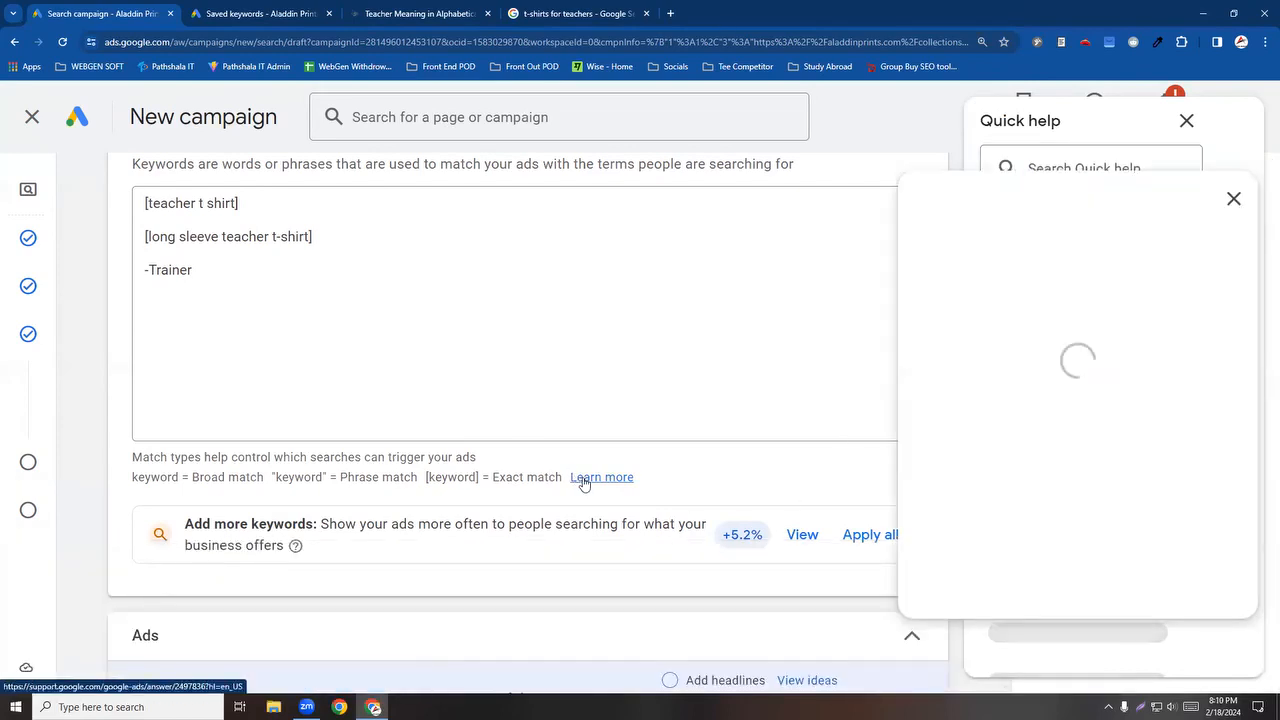
left_click(584, 480)
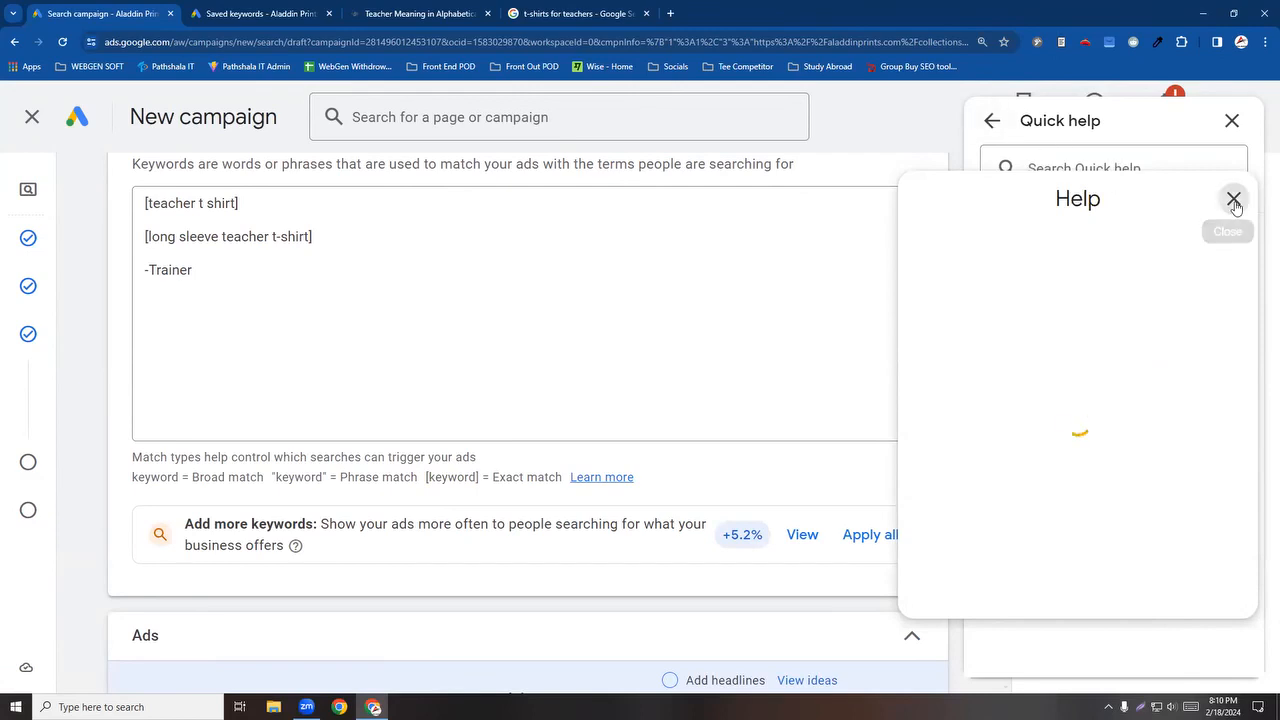
left_click(1234, 199)
left_click(990, 121)
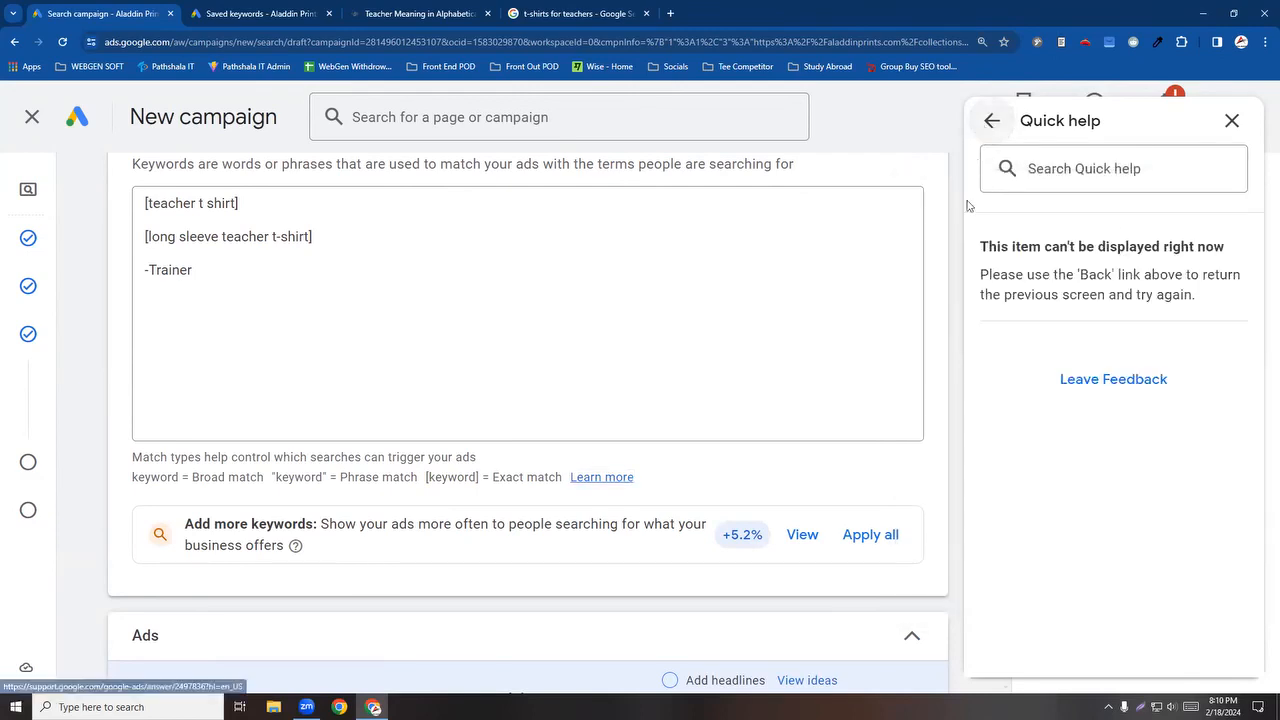
left_click(293, 285)
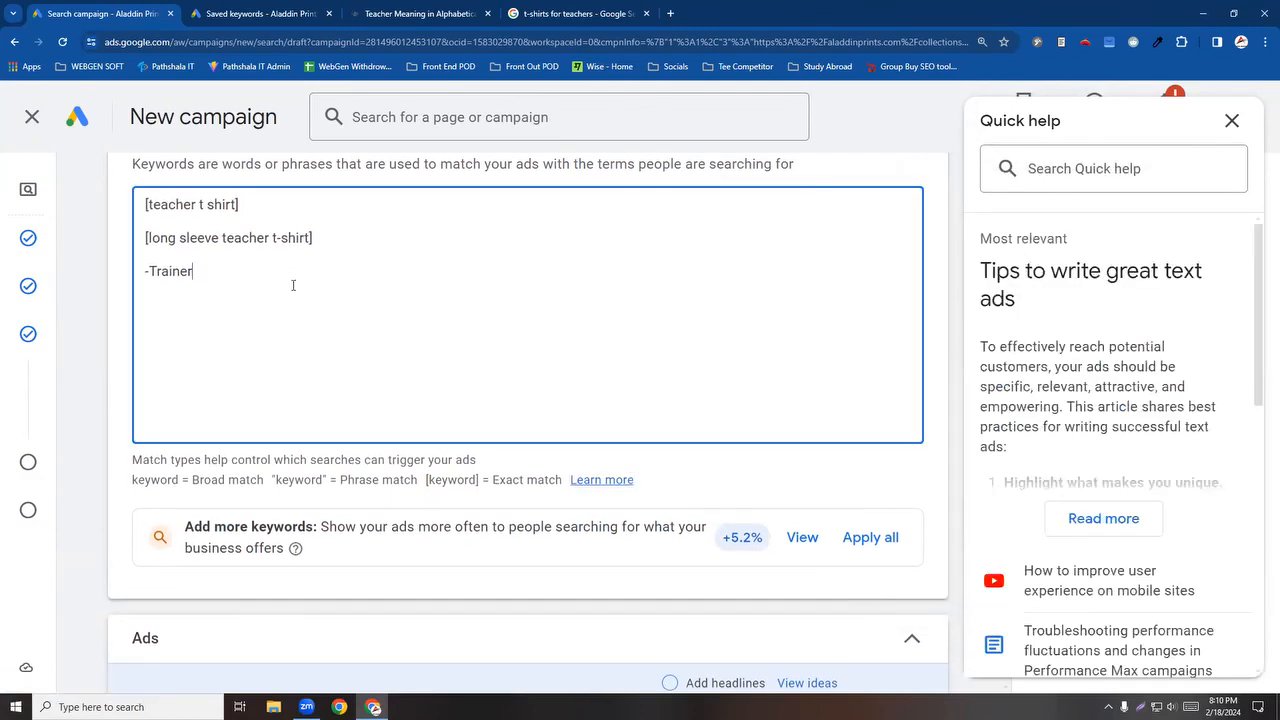
Step: Open the help article on keyword matching options in a new tab and read through to its section on negative keywords
right_click(590, 484)
left_click(620, 496)
left_click(249, 10)
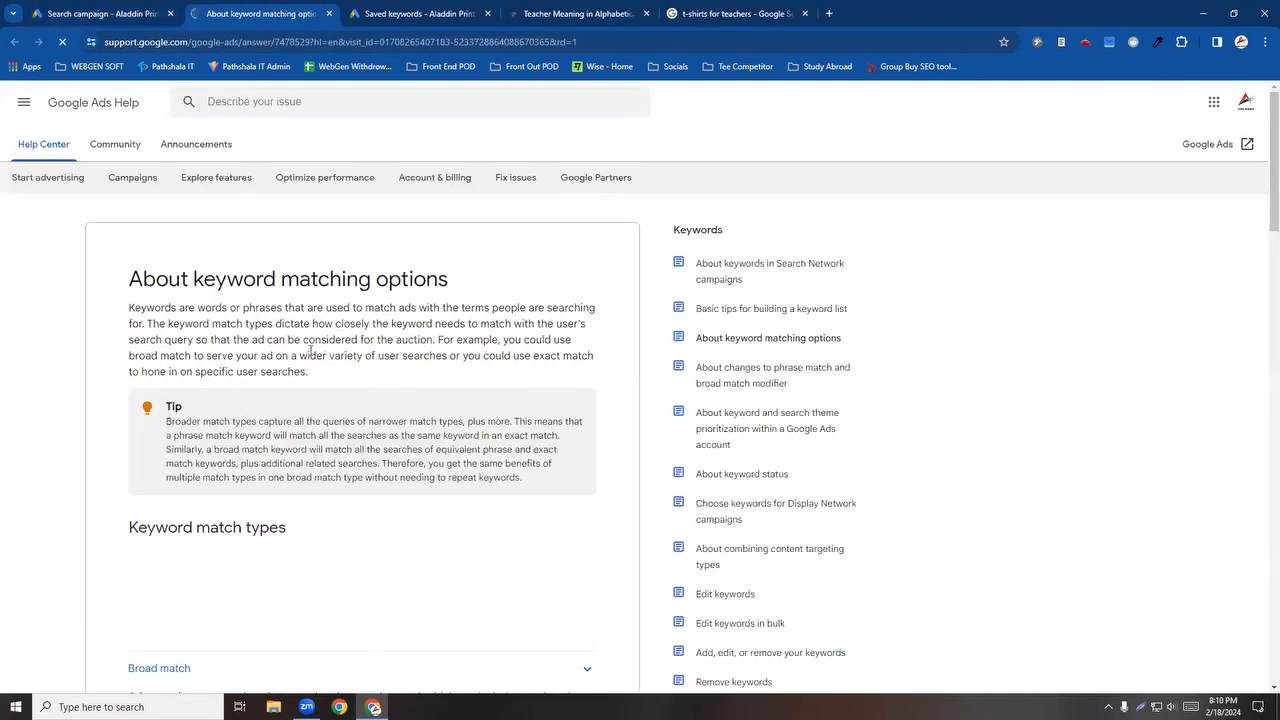
scroll(345, 484, "down", 2)
scroll(428, 457, "down", 1)
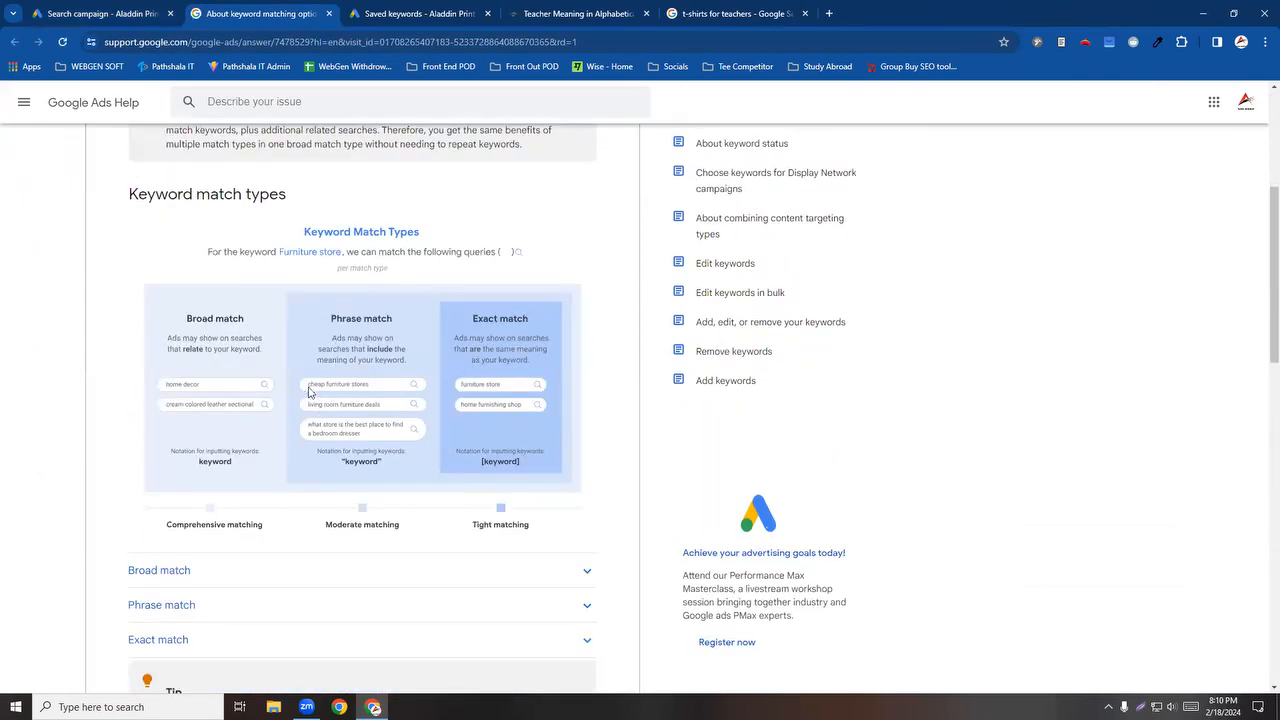
scroll(216, 348, "down", 1)
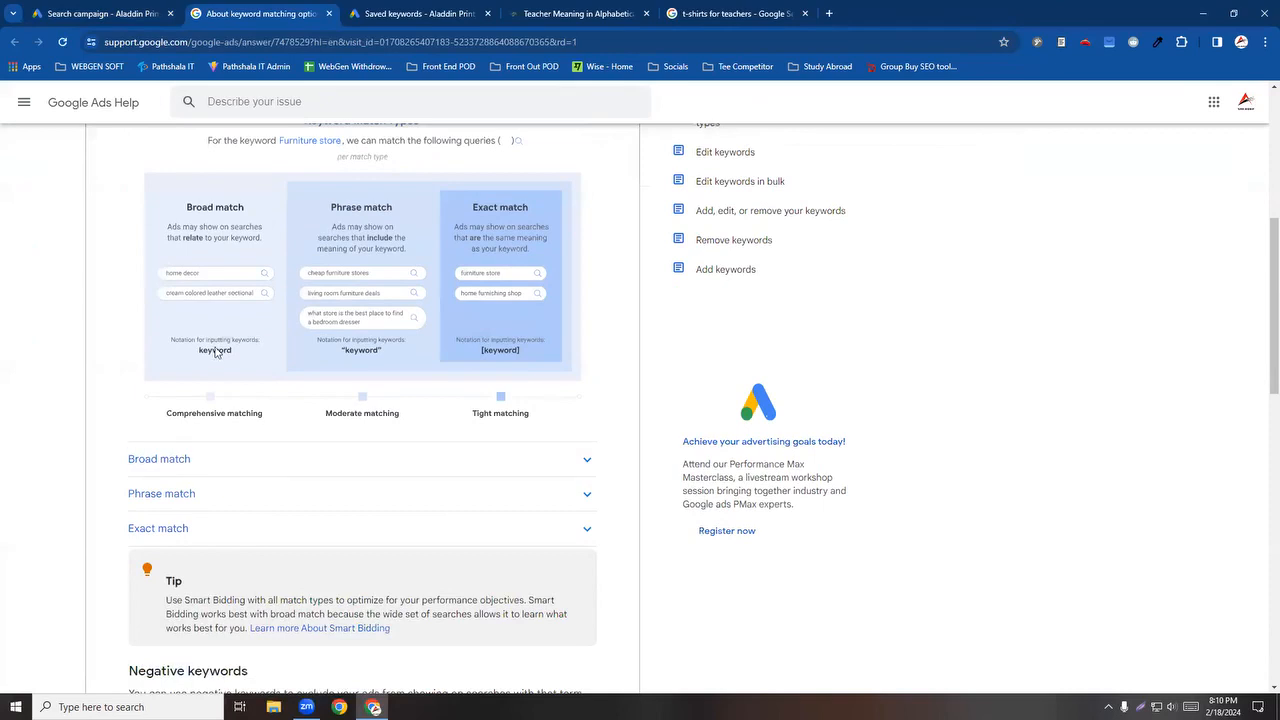
scroll(270, 463, "down", 3)
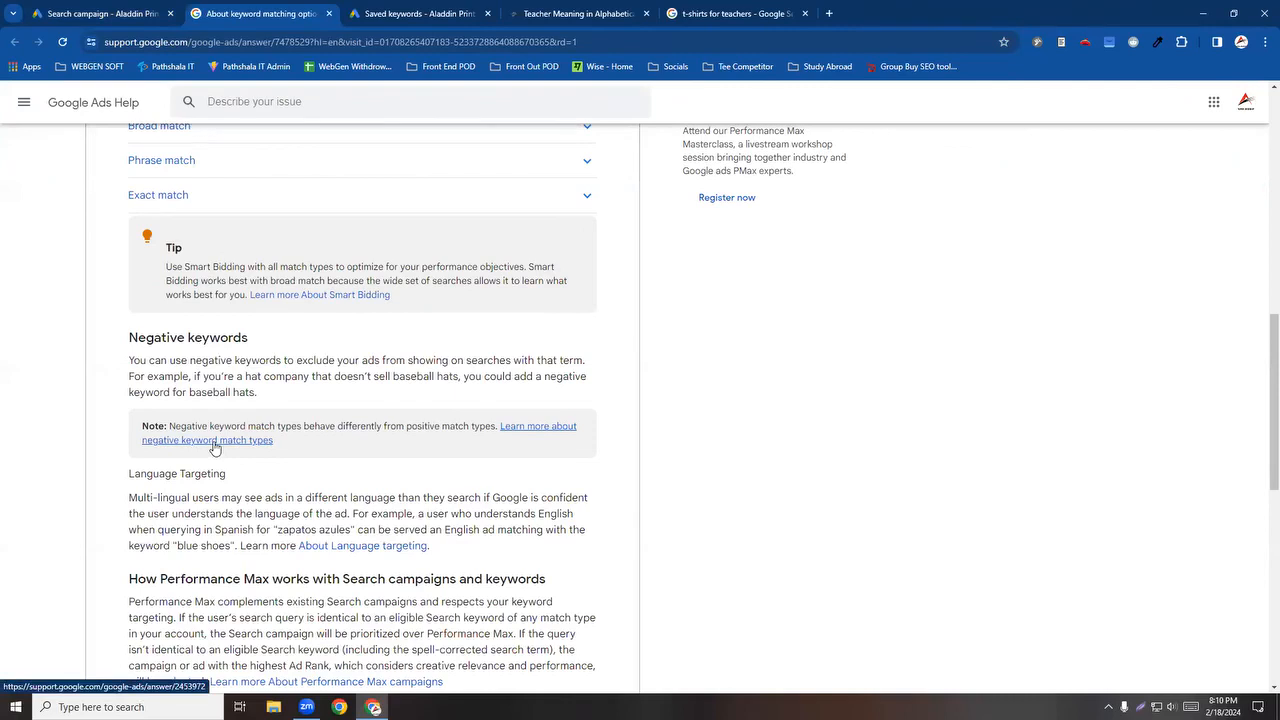
Step: Open the linked article on negative keyword match types, examine its broad, phrase and exact match examples, and close the article
left_click(213, 447)
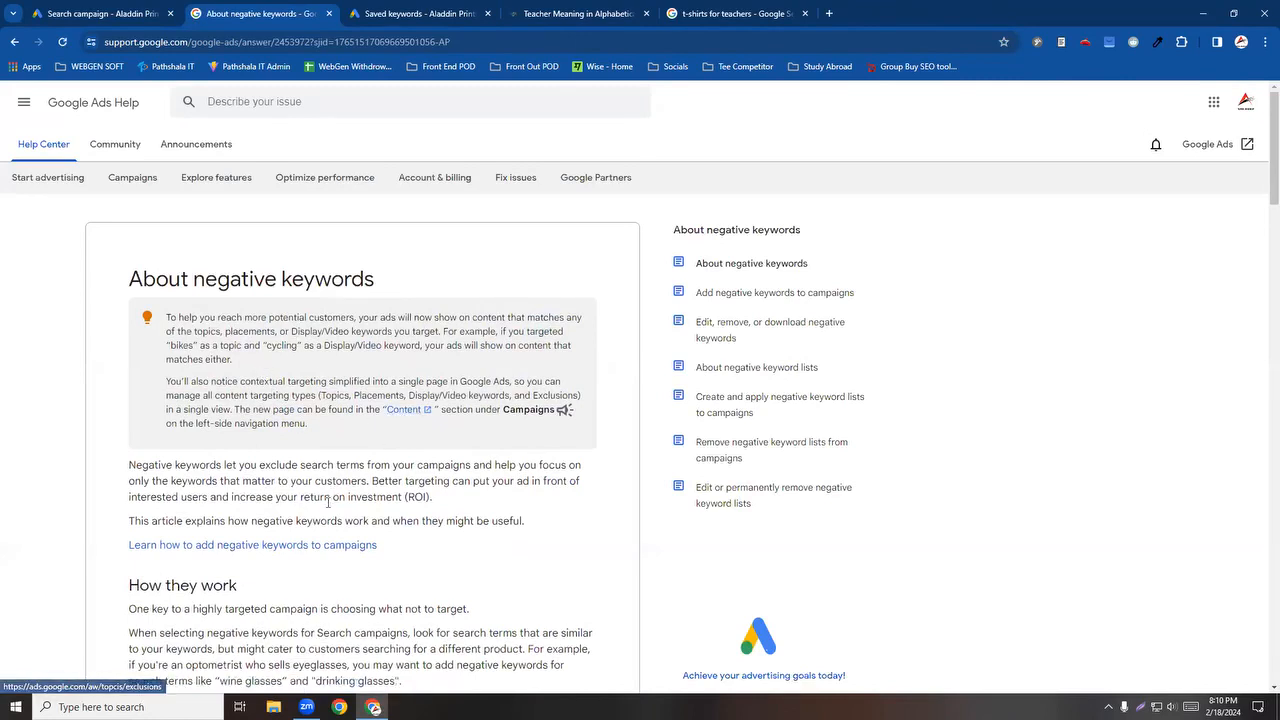
scroll(265, 527, "down", 2)
scroll(253, 537, "down", 2)
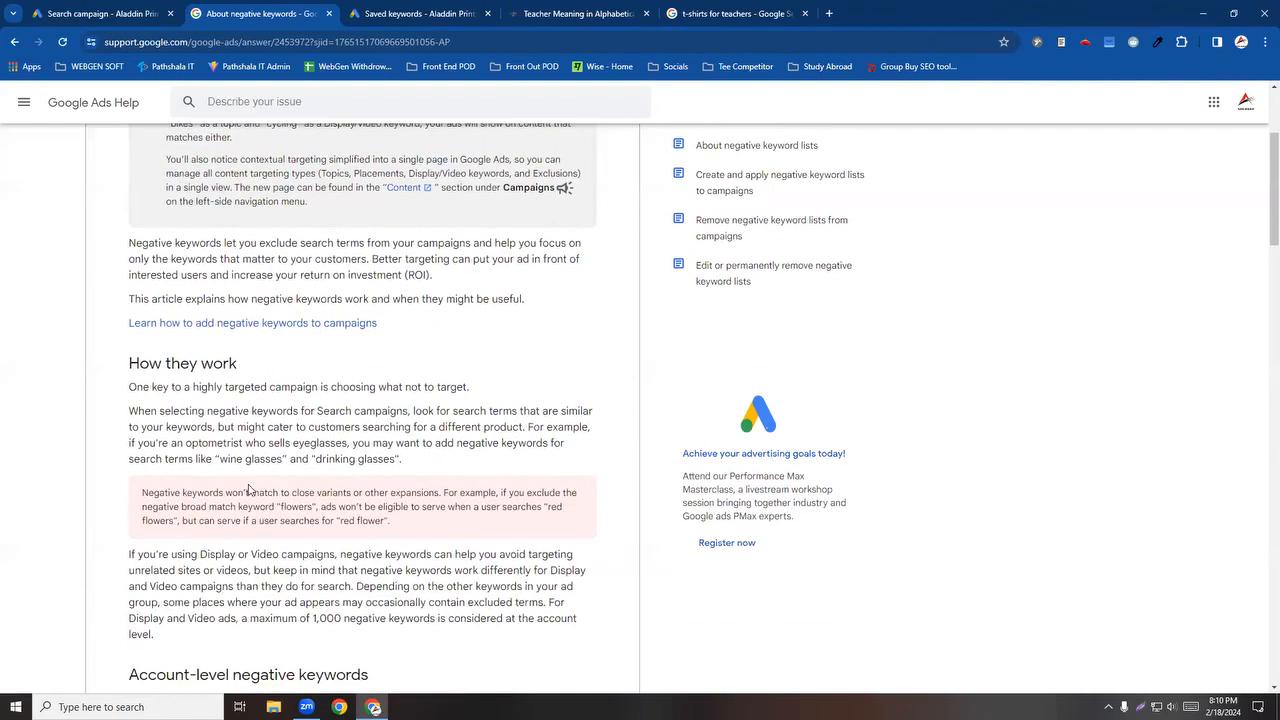
scroll(257, 492, "down", 2)
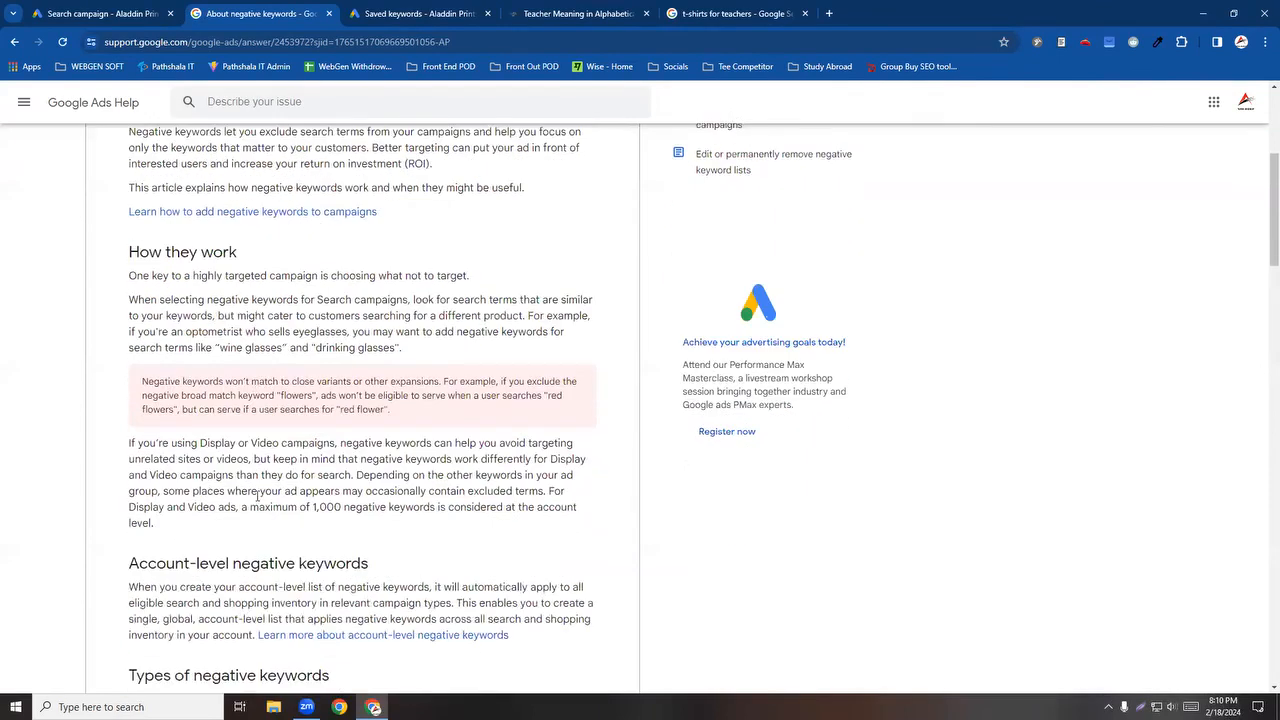
scroll(257, 495, "up", 2)
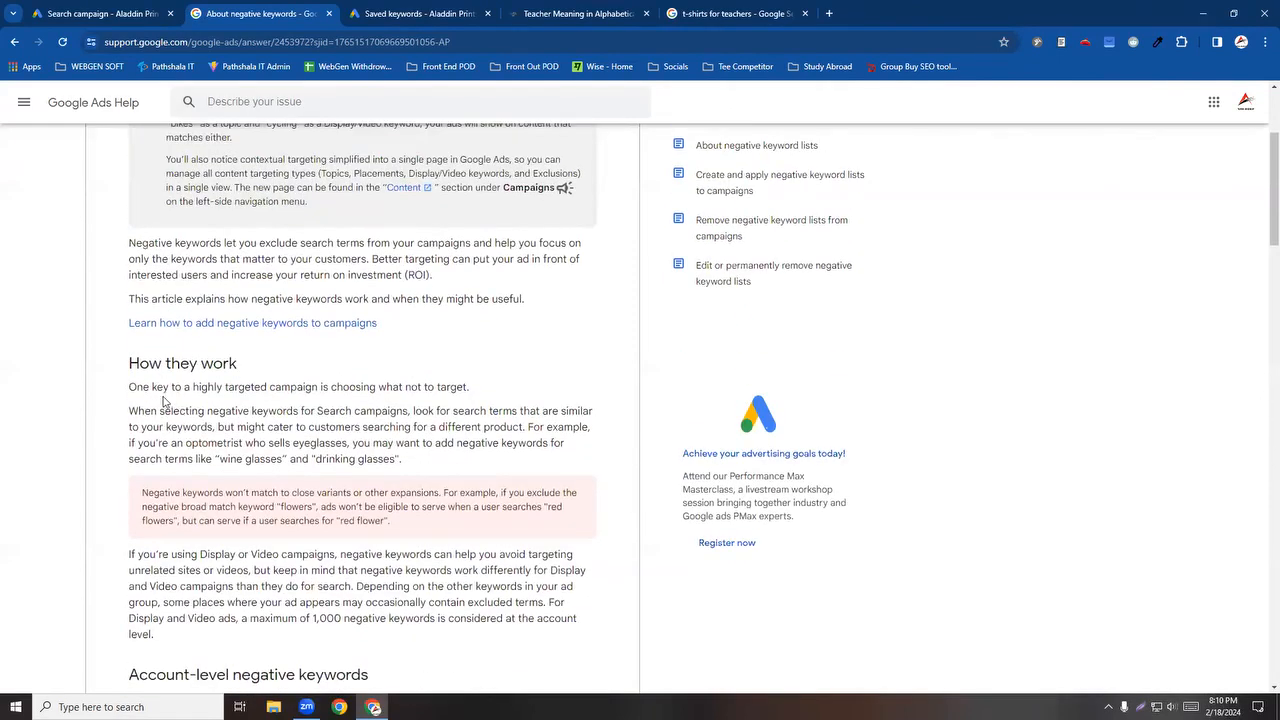
scroll(280, 356, "up", 4)
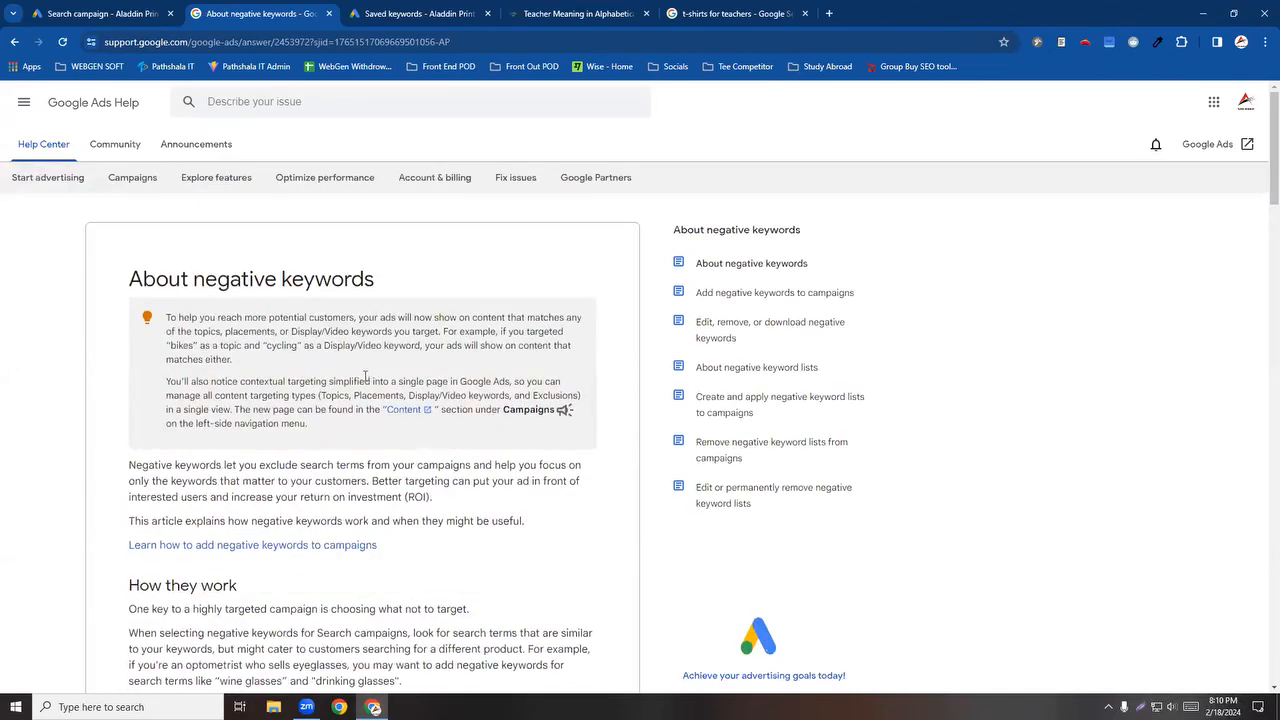
scroll(271, 427, "down", 2)
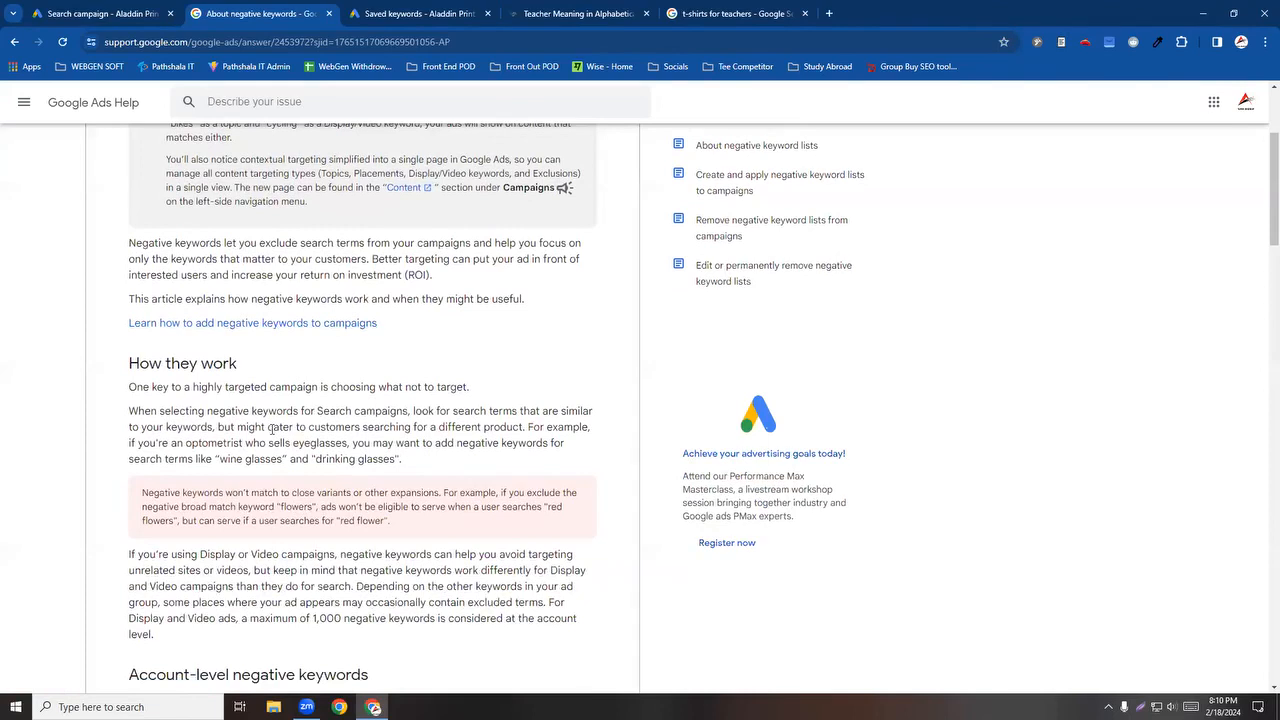
scroll(271, 430, "down", 10)
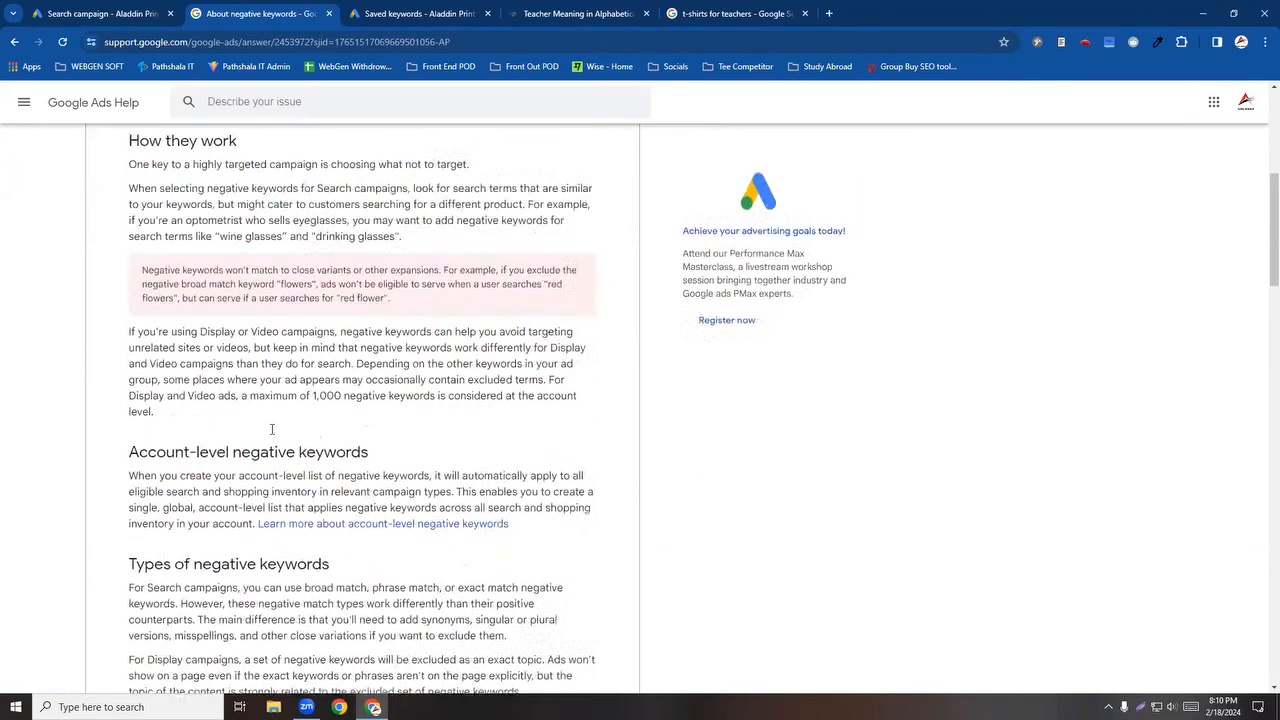
scroll(271, 429, "down", 1)
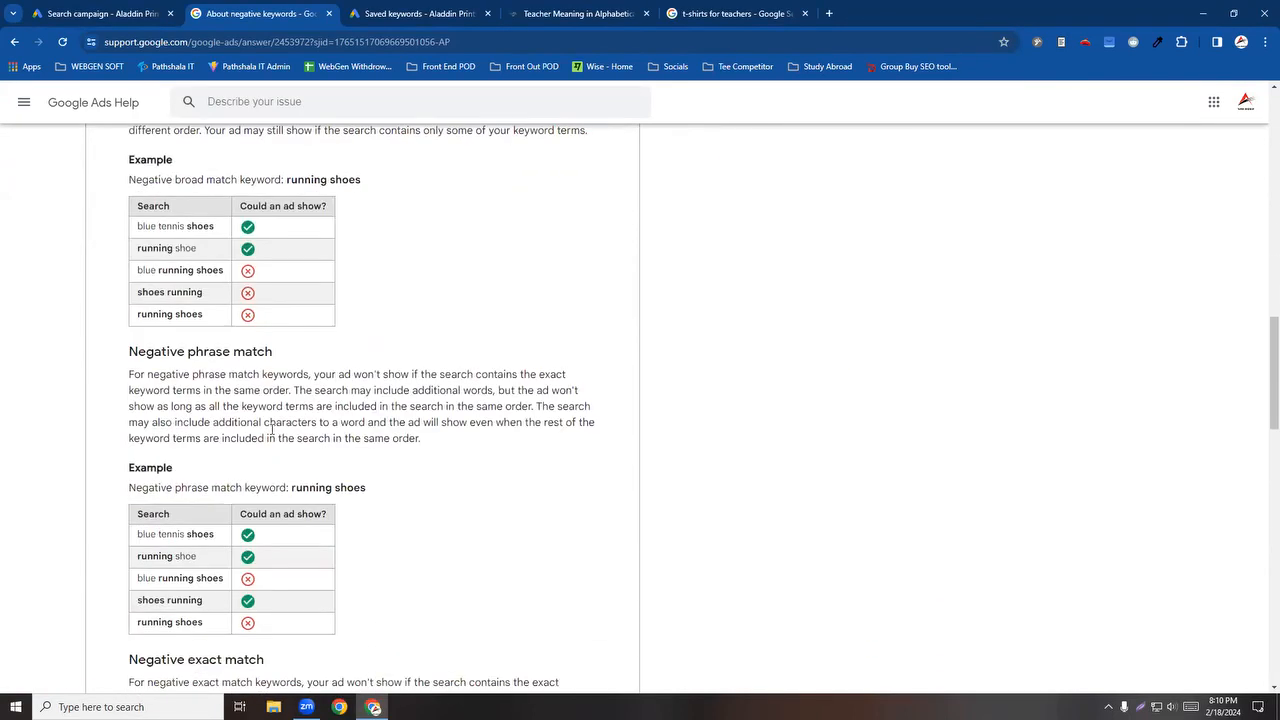
scroll(271, 429, "down", 1)
scroll(271, 432, "down", 1)
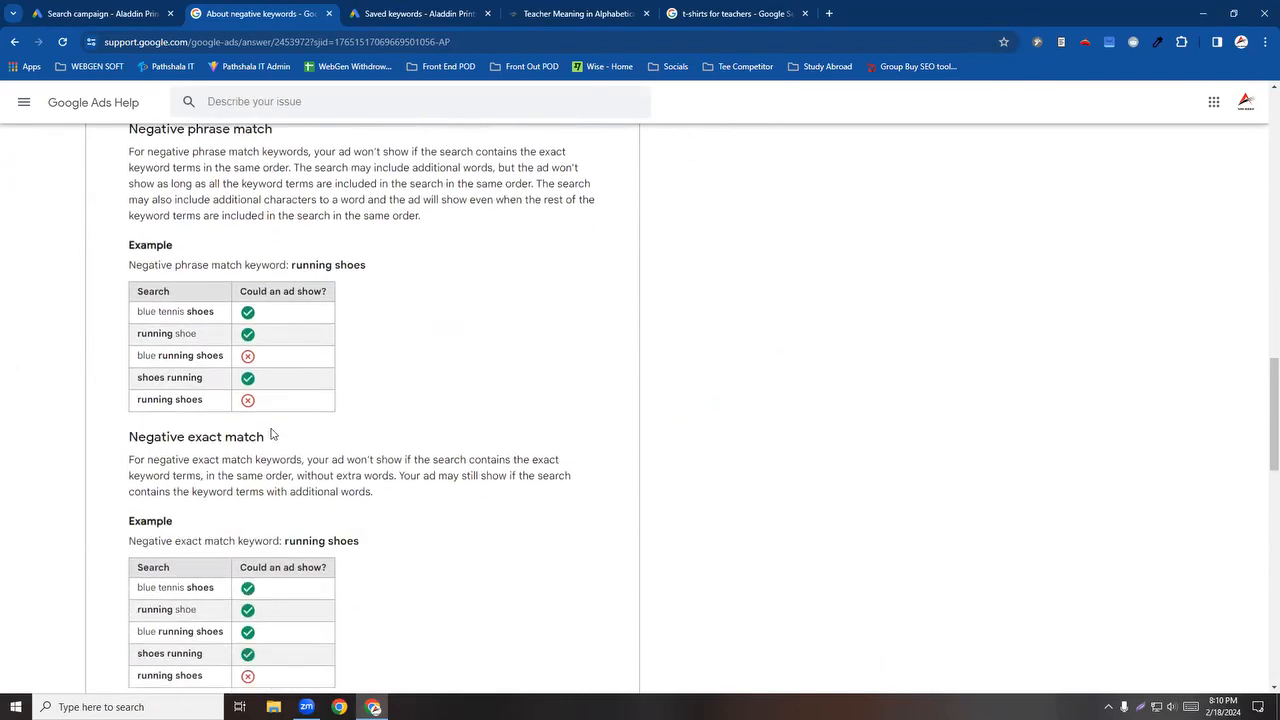
scroll(312, 434, "up", 3)
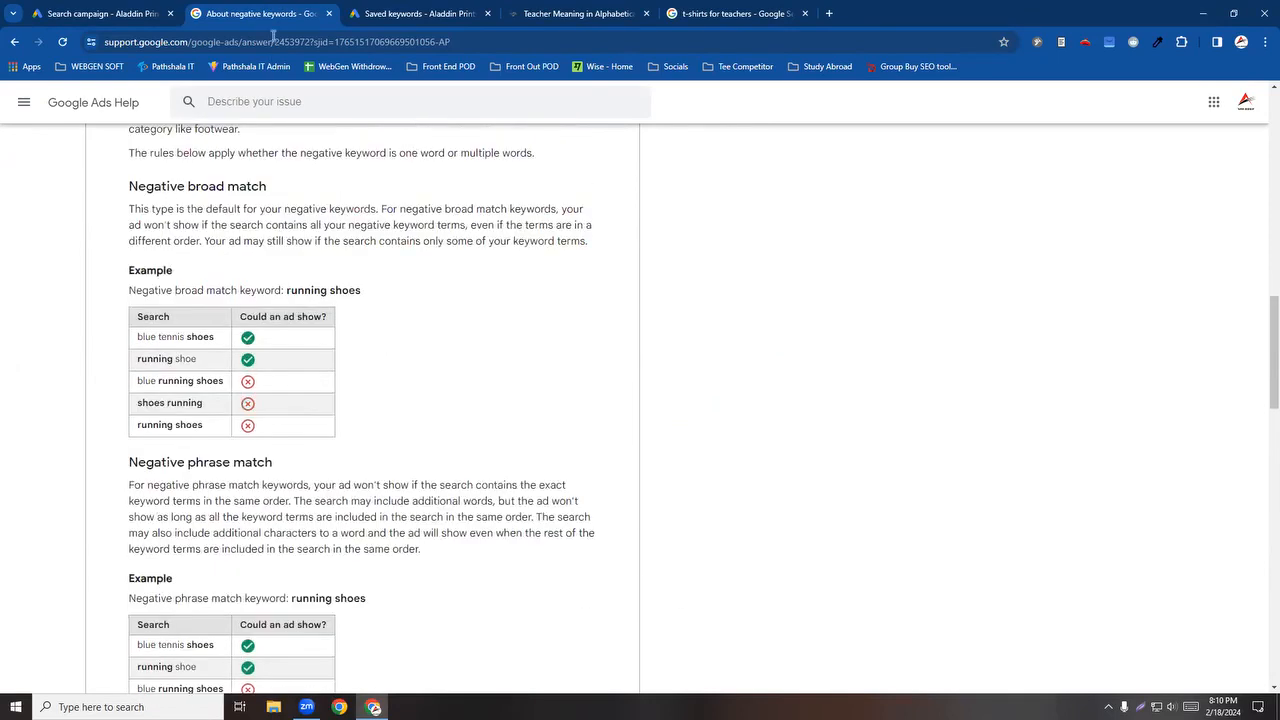
left_click(328, 14)
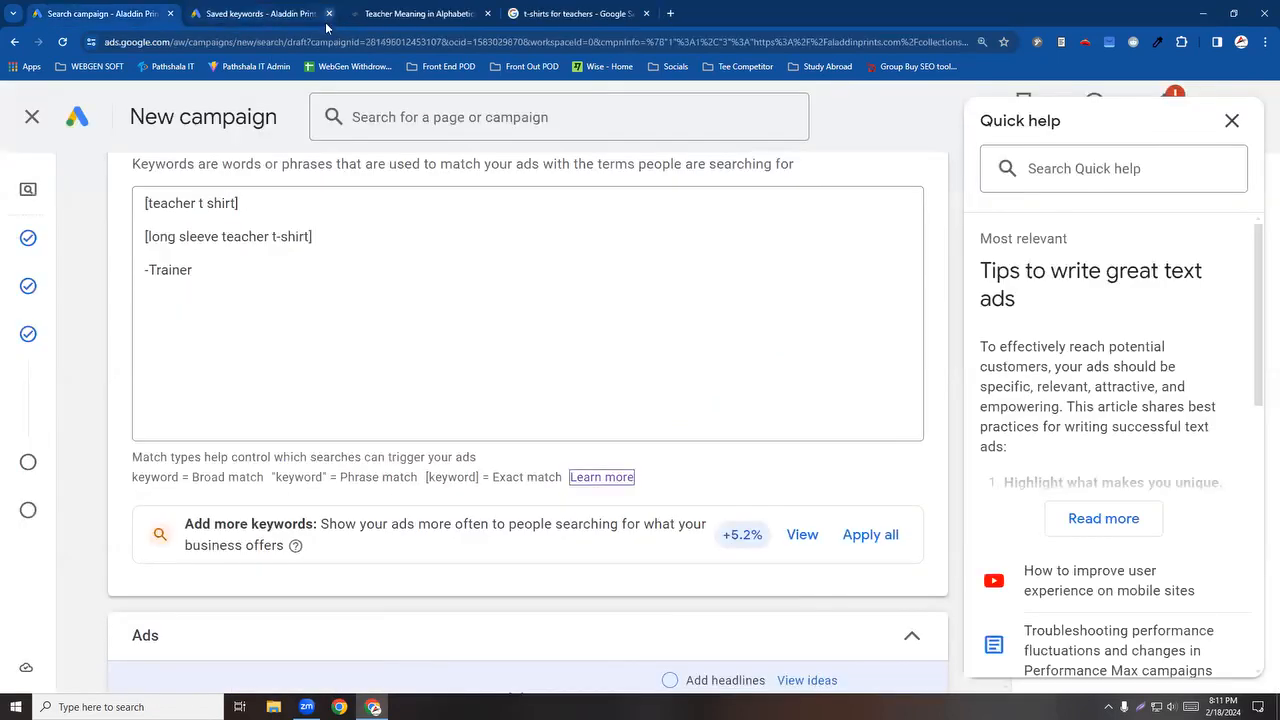
Step: Review the -Trainer entry in the keyword list and dismiss Quick help
left_click(174, 238)
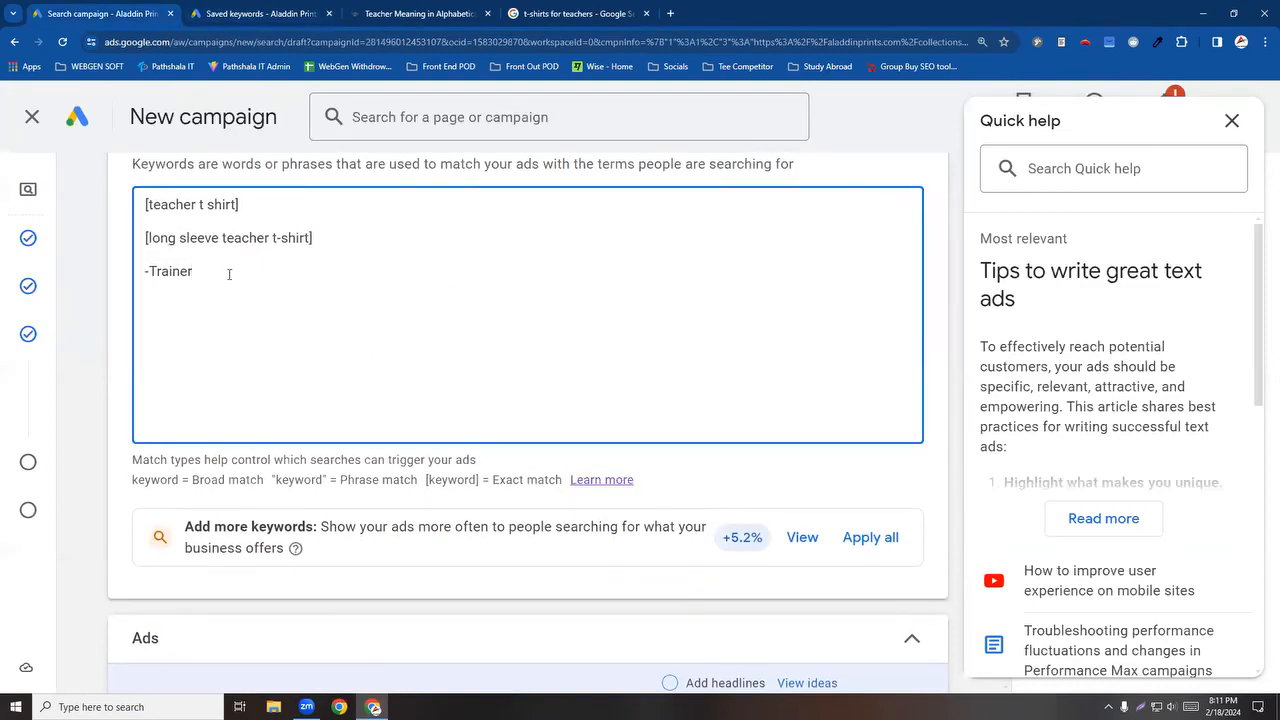
scroll(229, 274, "up", 2)
left_click_drag(193, 493, 152, 503)
left_click(155, 508)
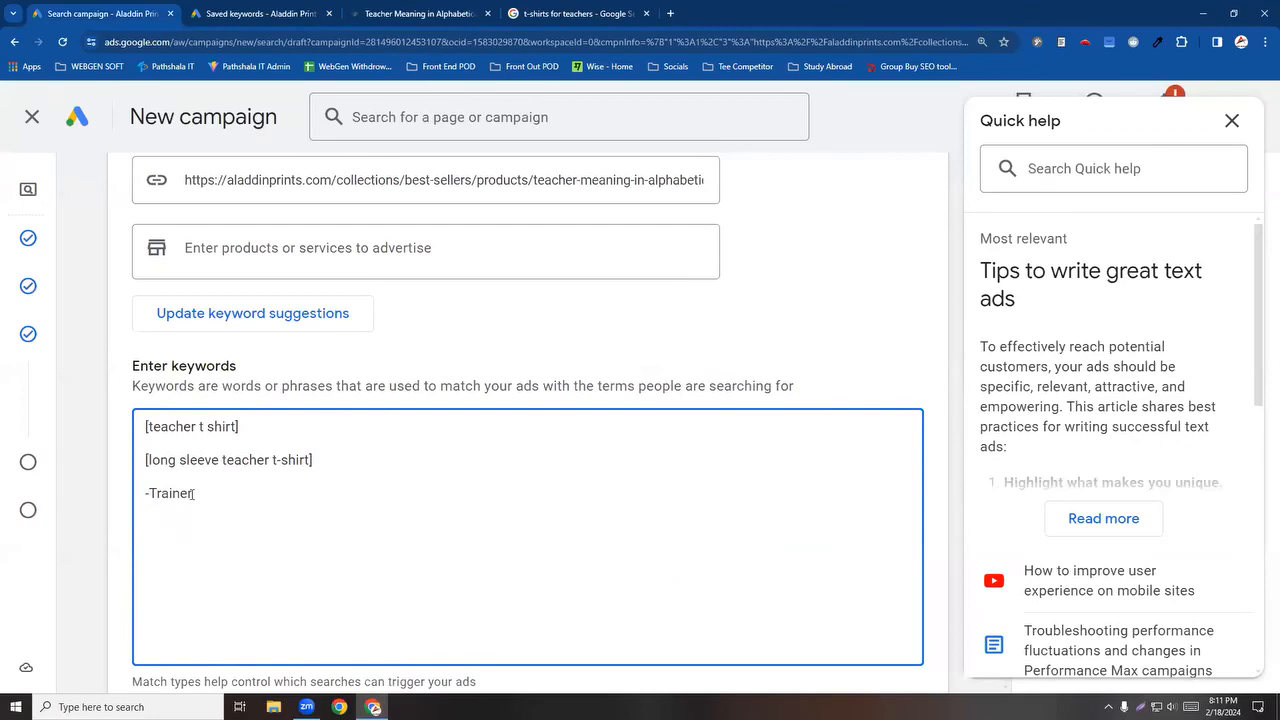
scroll(220, 509, "down", 1)
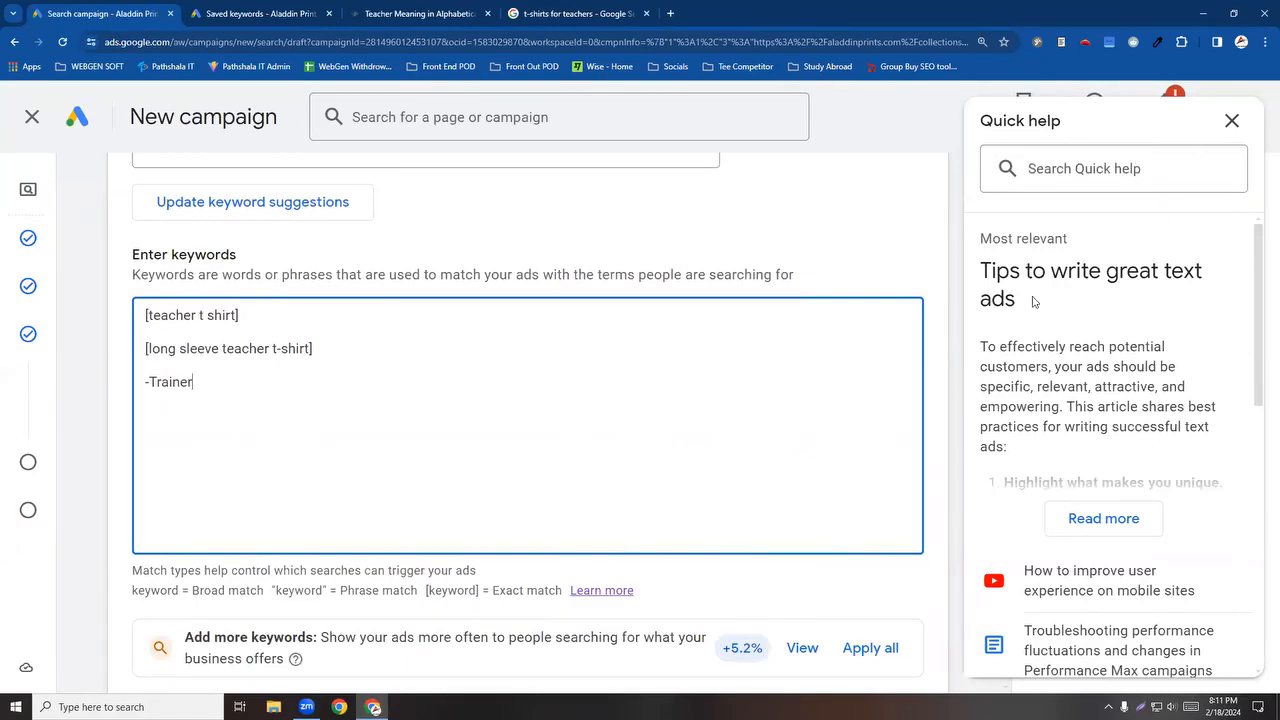
left_click(964, 480)
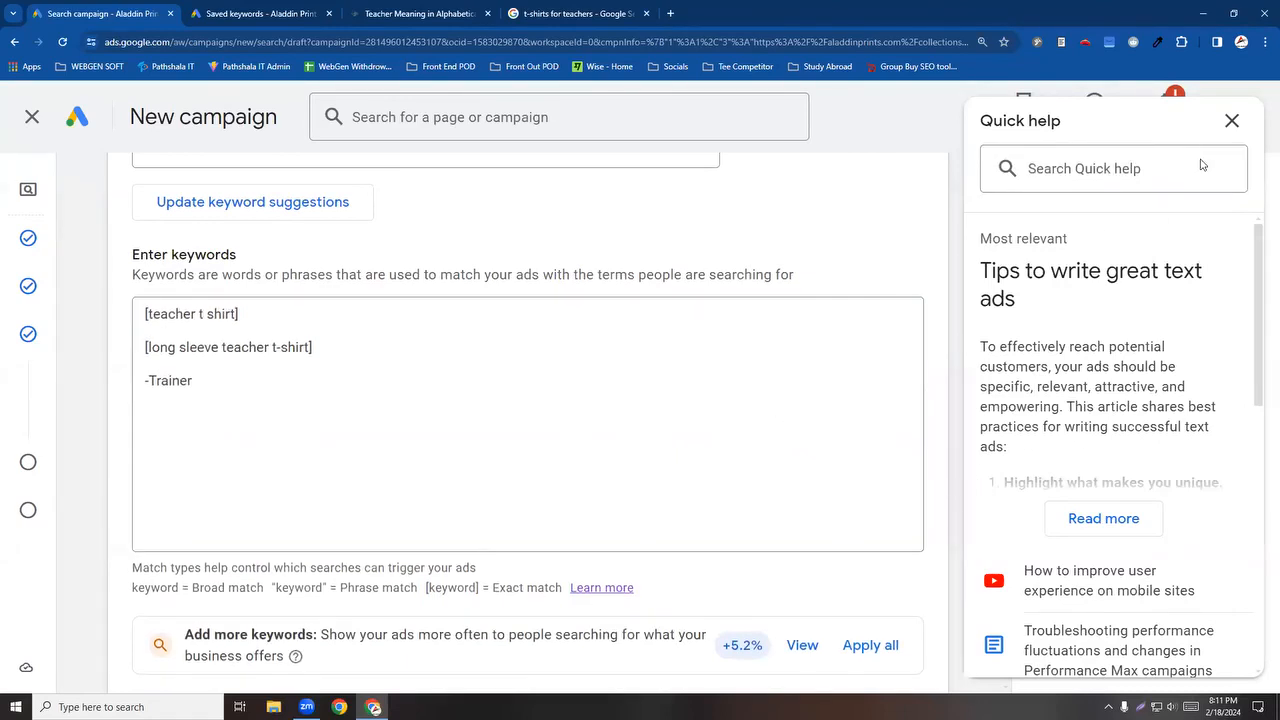
left_click(1202, 165)
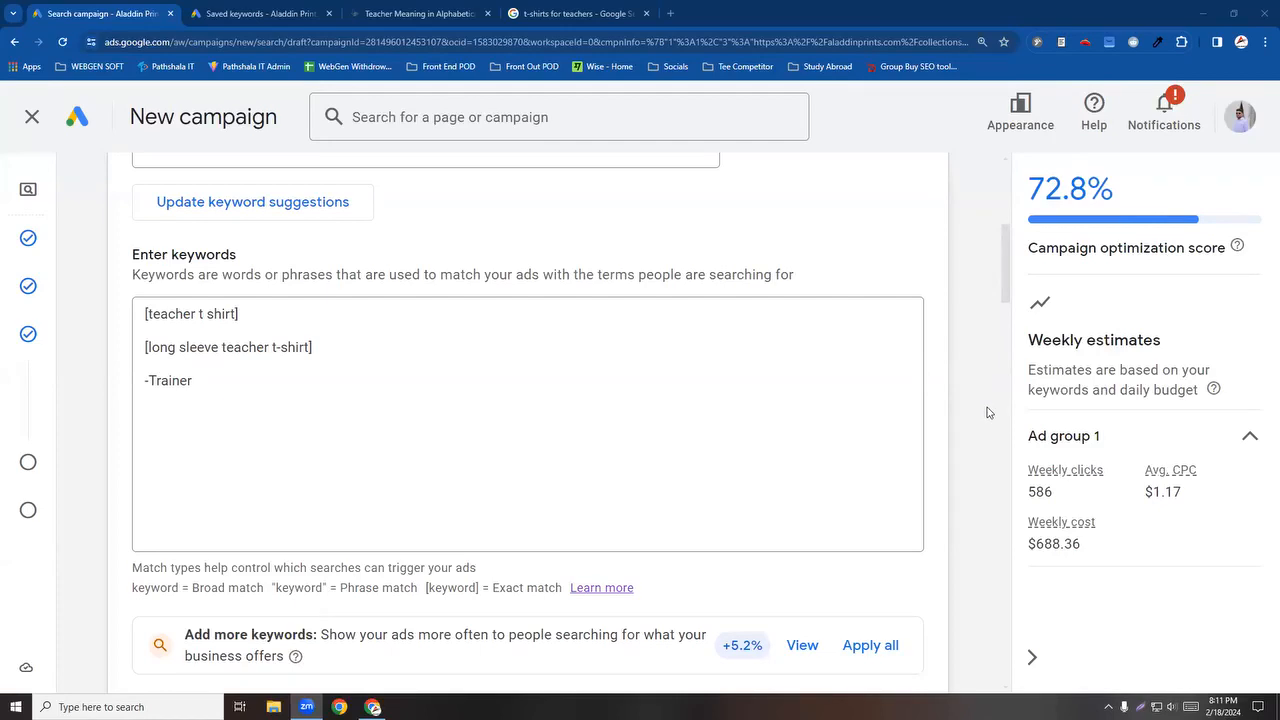
Step: Zoom the page out two levels and review the keyword list with its -Trainer entry, then the Ads section below
key("ctrl+minus")
key("ctrl+minus")
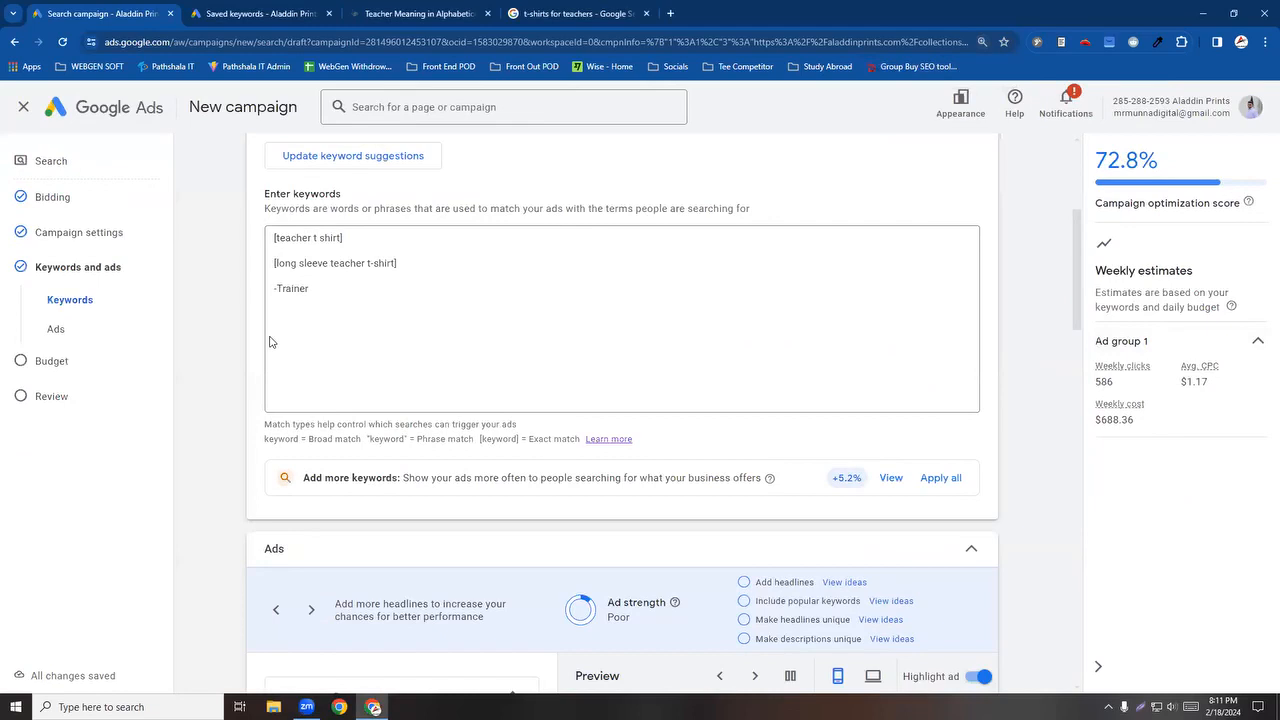
left_click(279, 289)
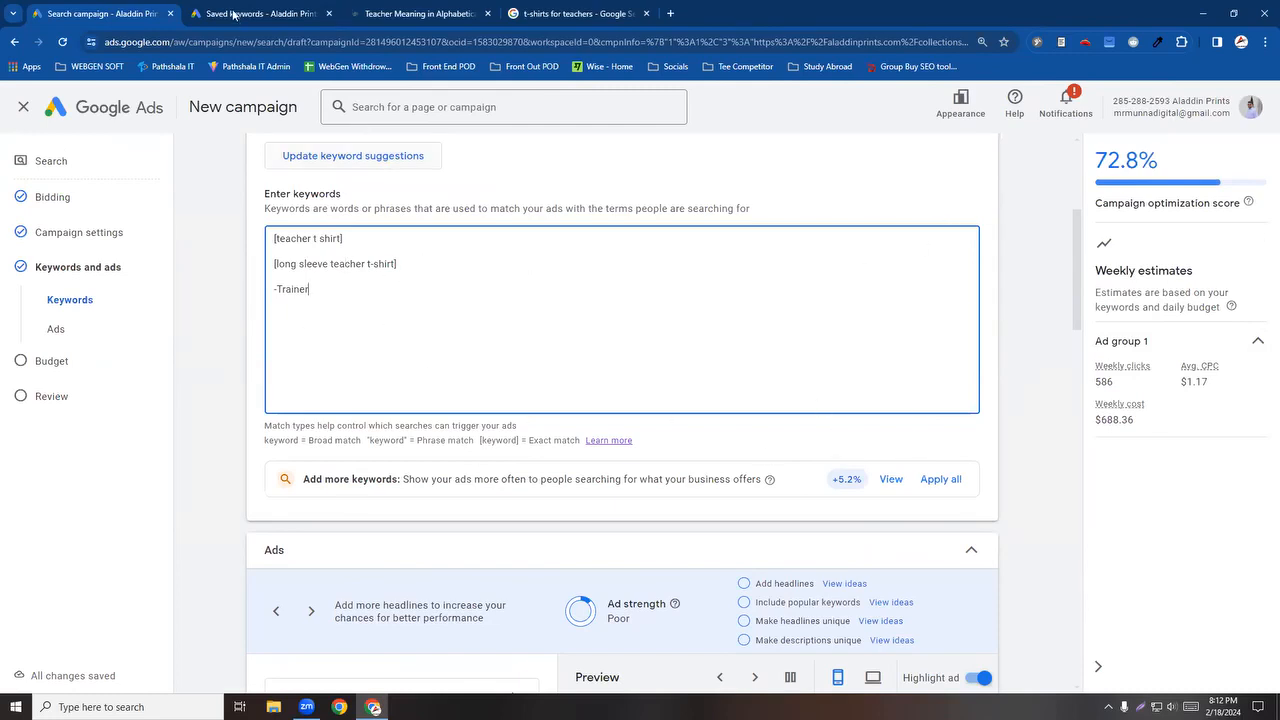
left_click_drag(308, 291, 264, 305)
left_click(362, 309)
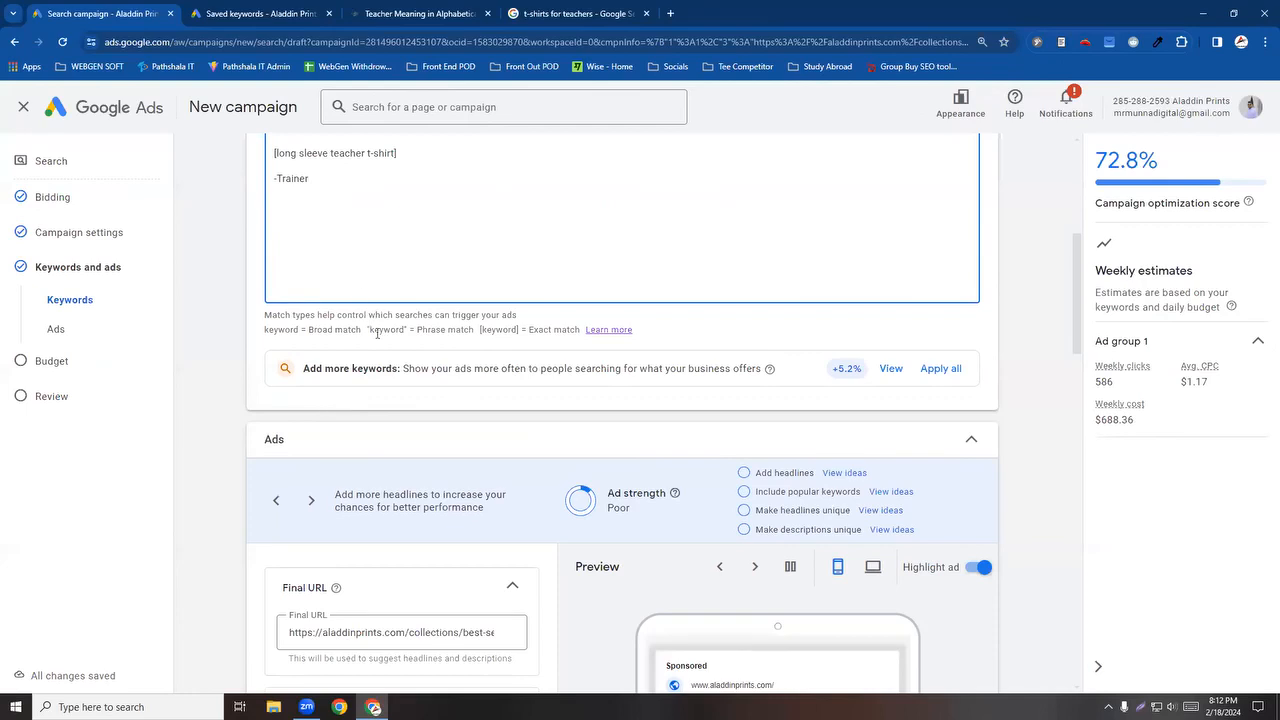
scroll(377, 333, "up", 1)
scroll(500, 480, "down", 1)
scroll(575, 515, "down", 1)
scroll(416, 504, "down", 1)
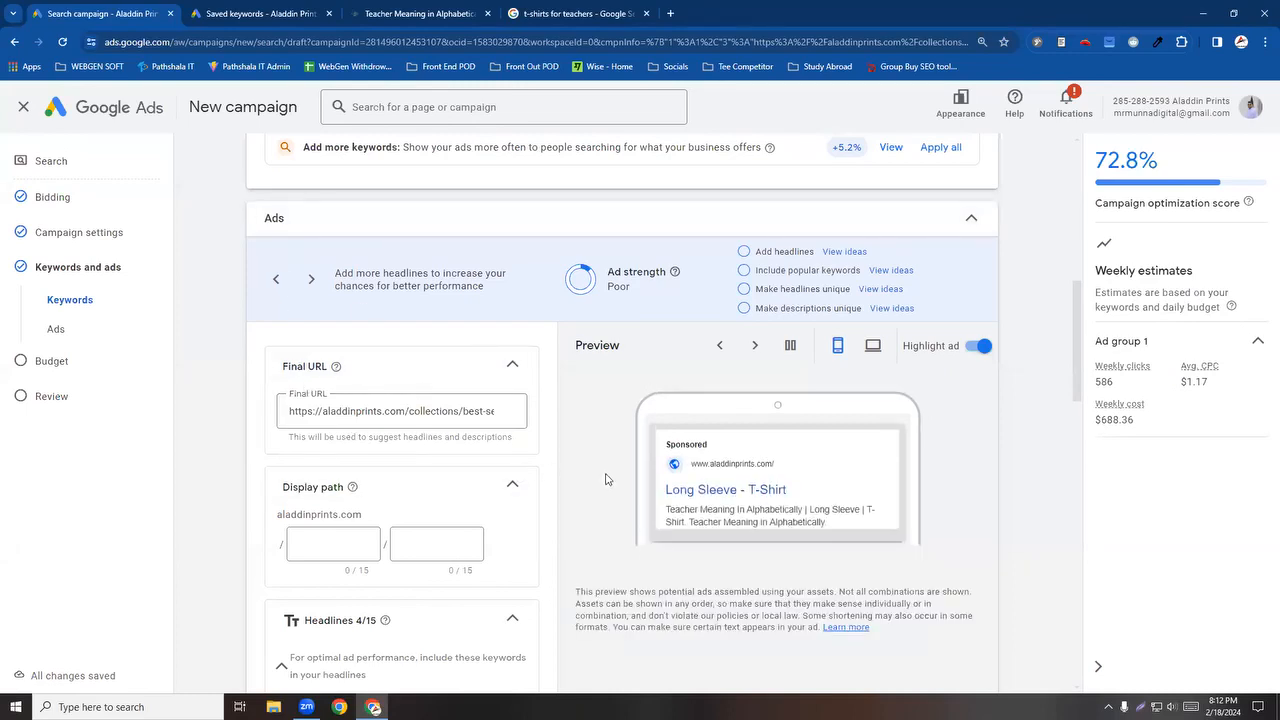
Step: Switch the ad preview to desktop and step through several headline combinations of the ad
scroll(610, 479, "down", 1)
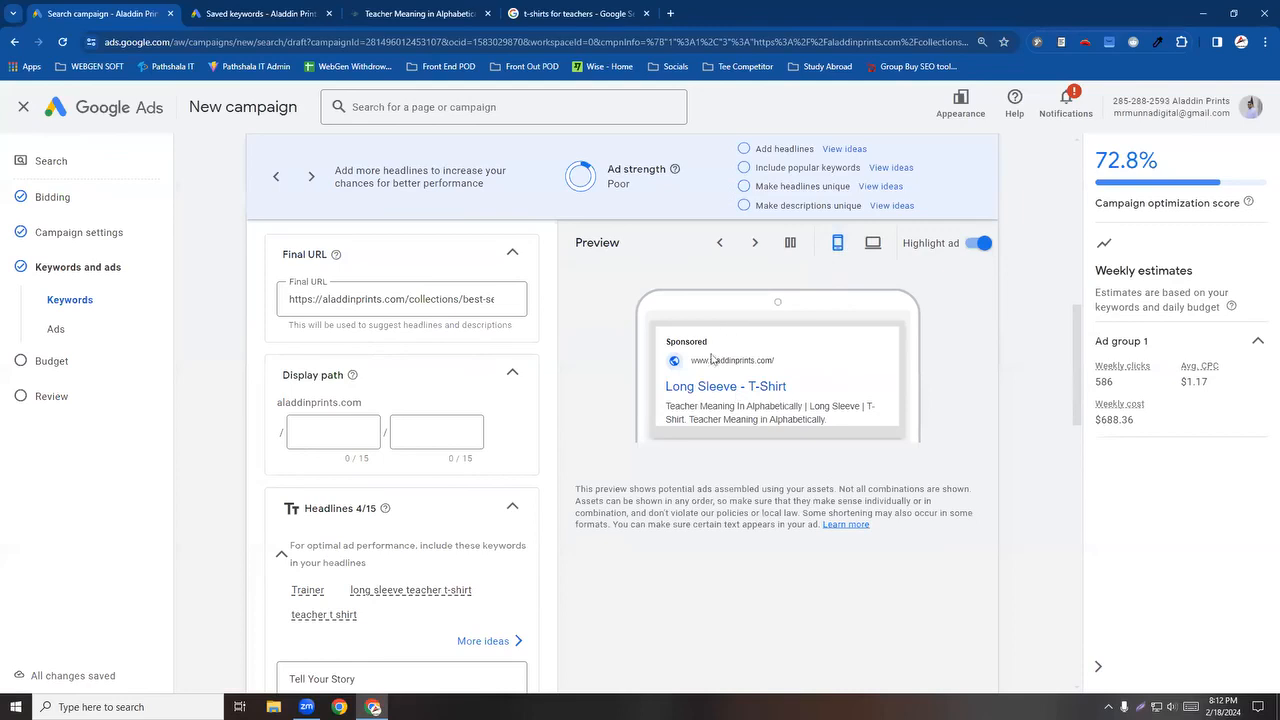
left_click(873, 242)
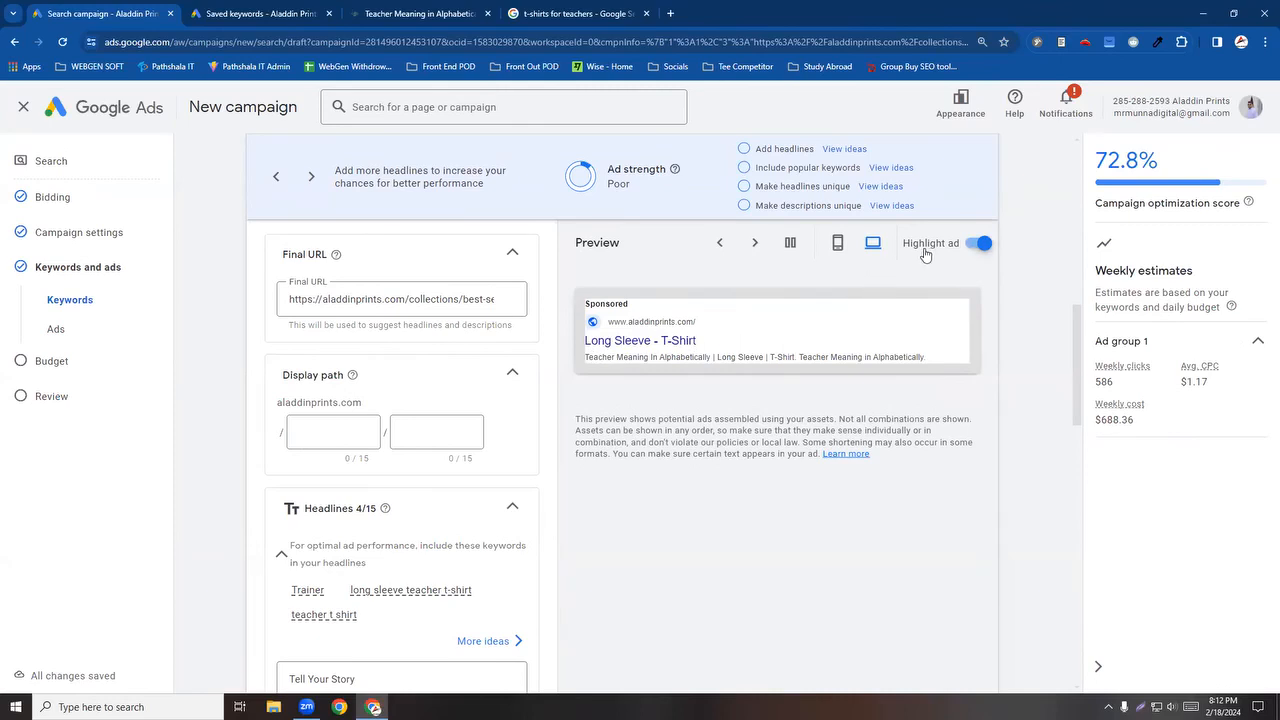
left_click(839, 250)
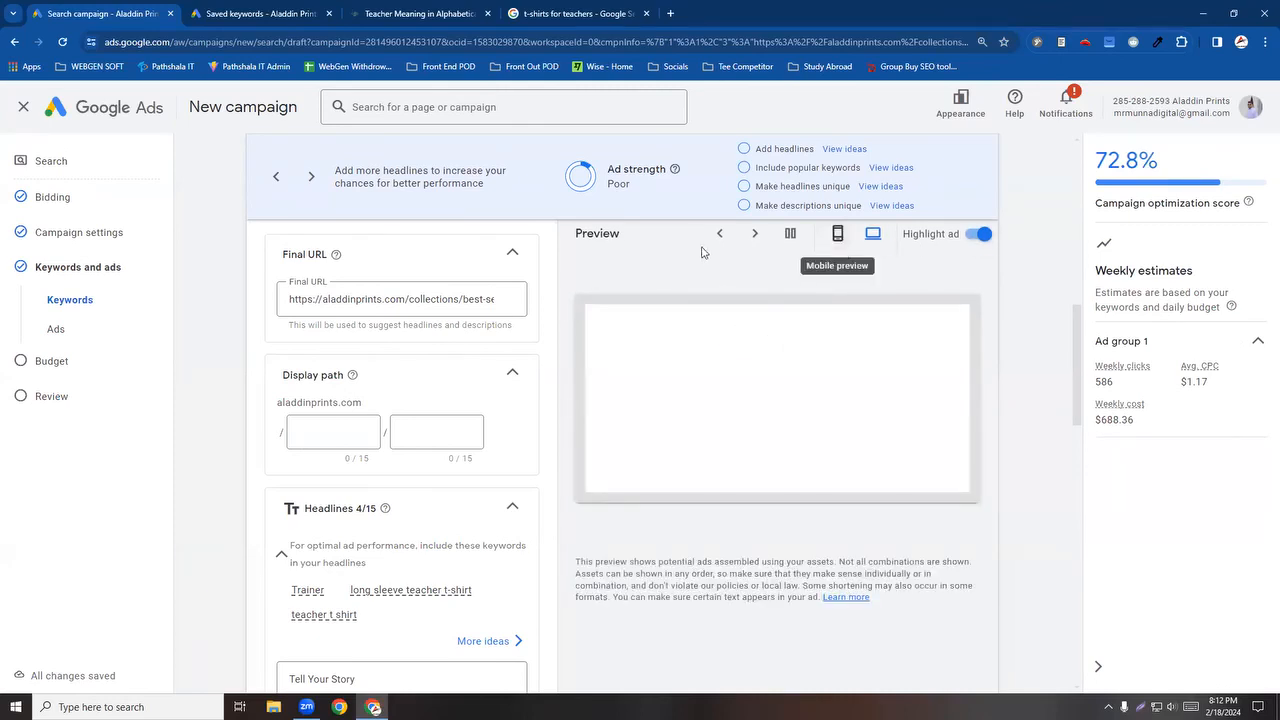
left_click(754, 238)
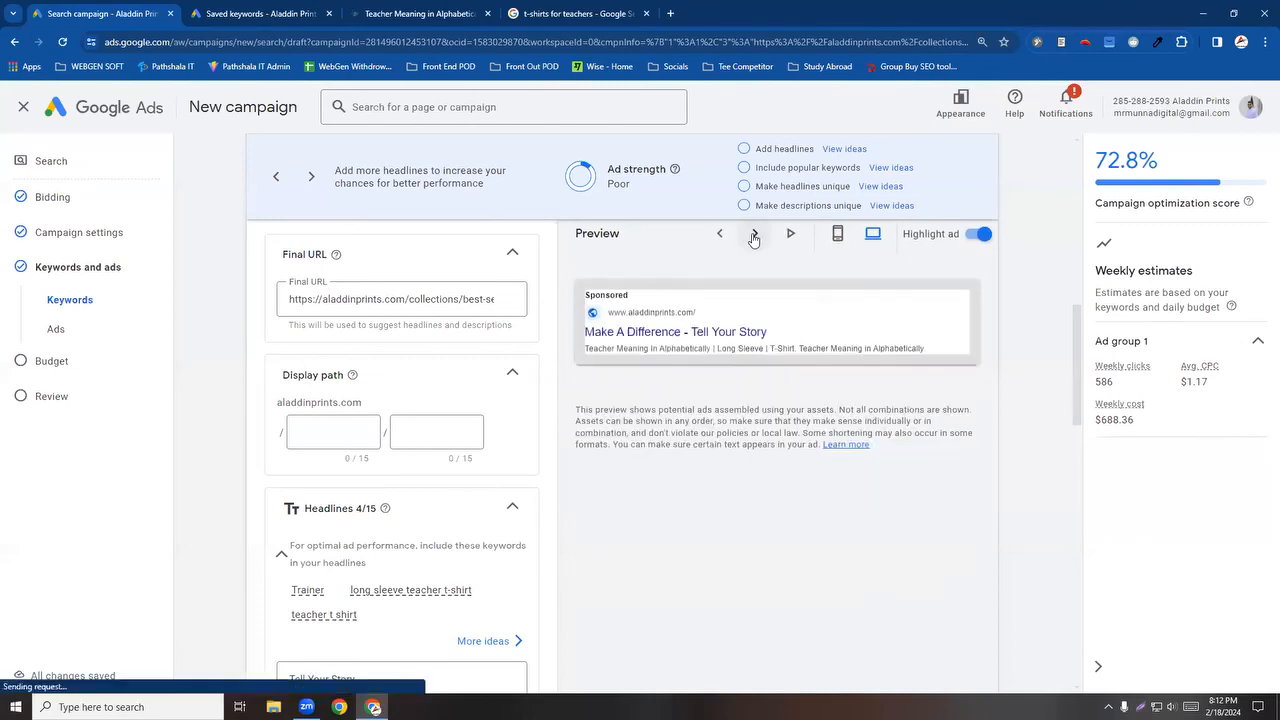
left_click(756, 244)
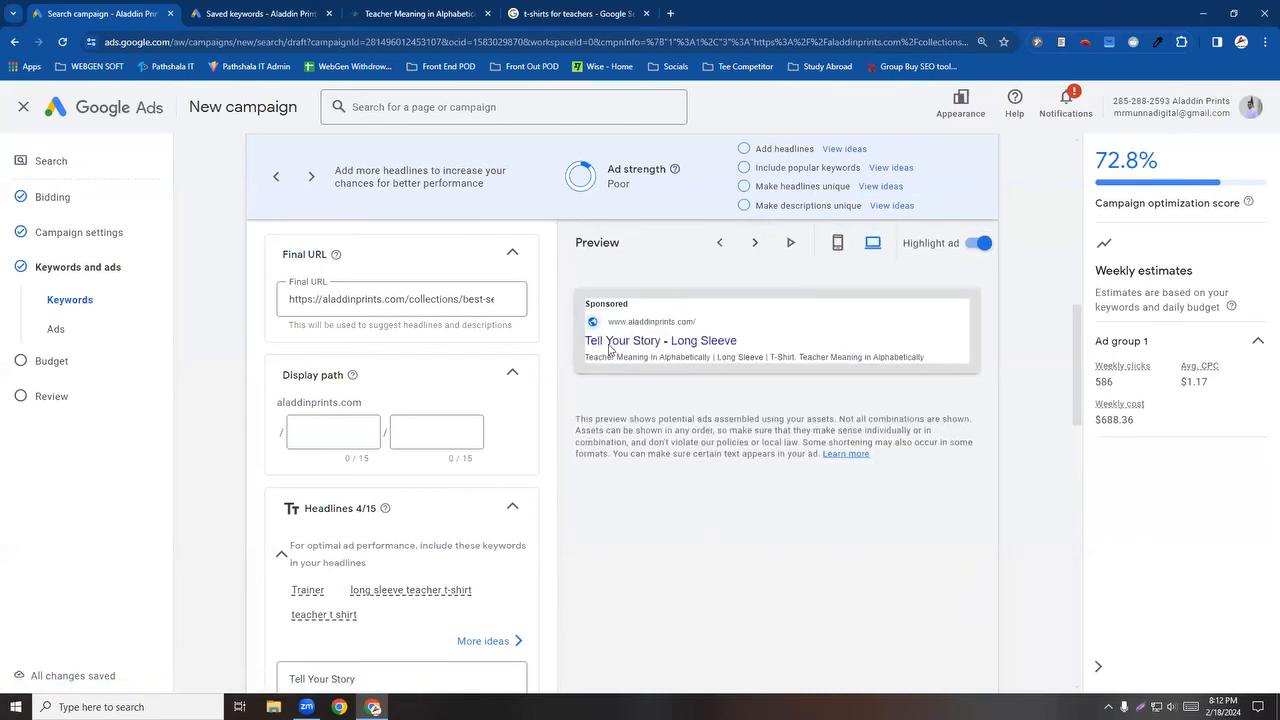
left_click(756, 243)
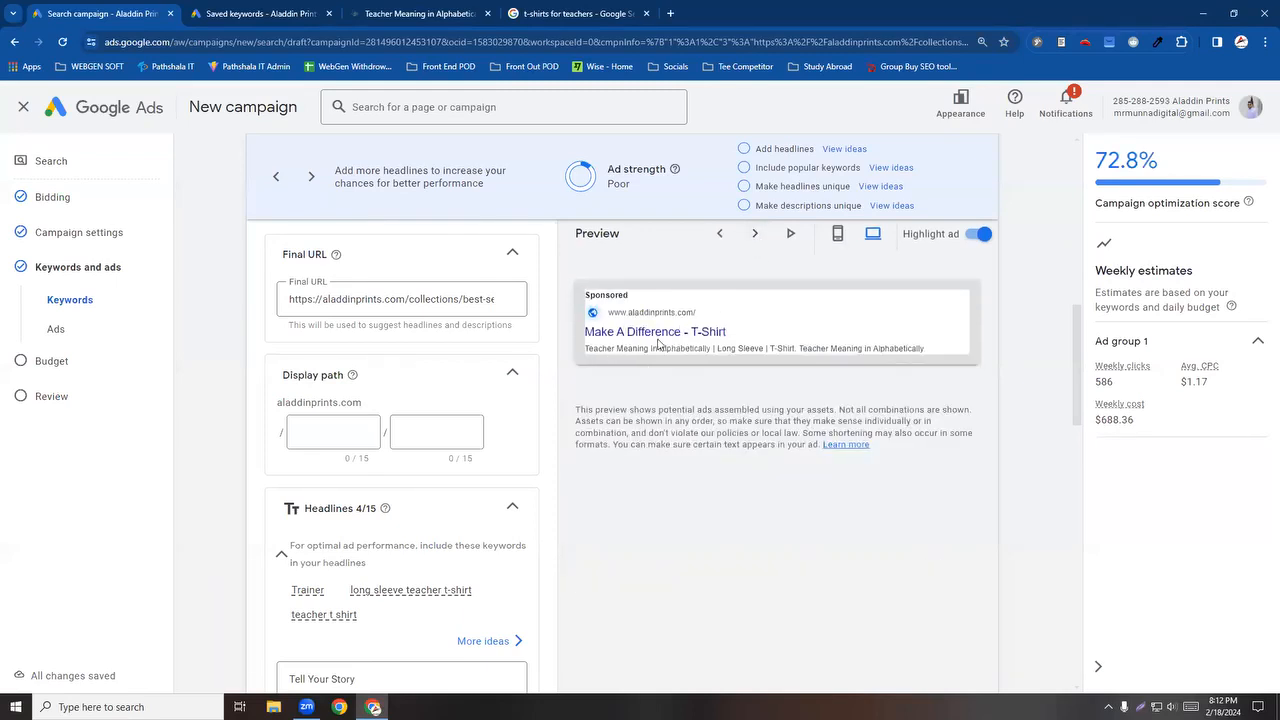
left_click(752, 243)
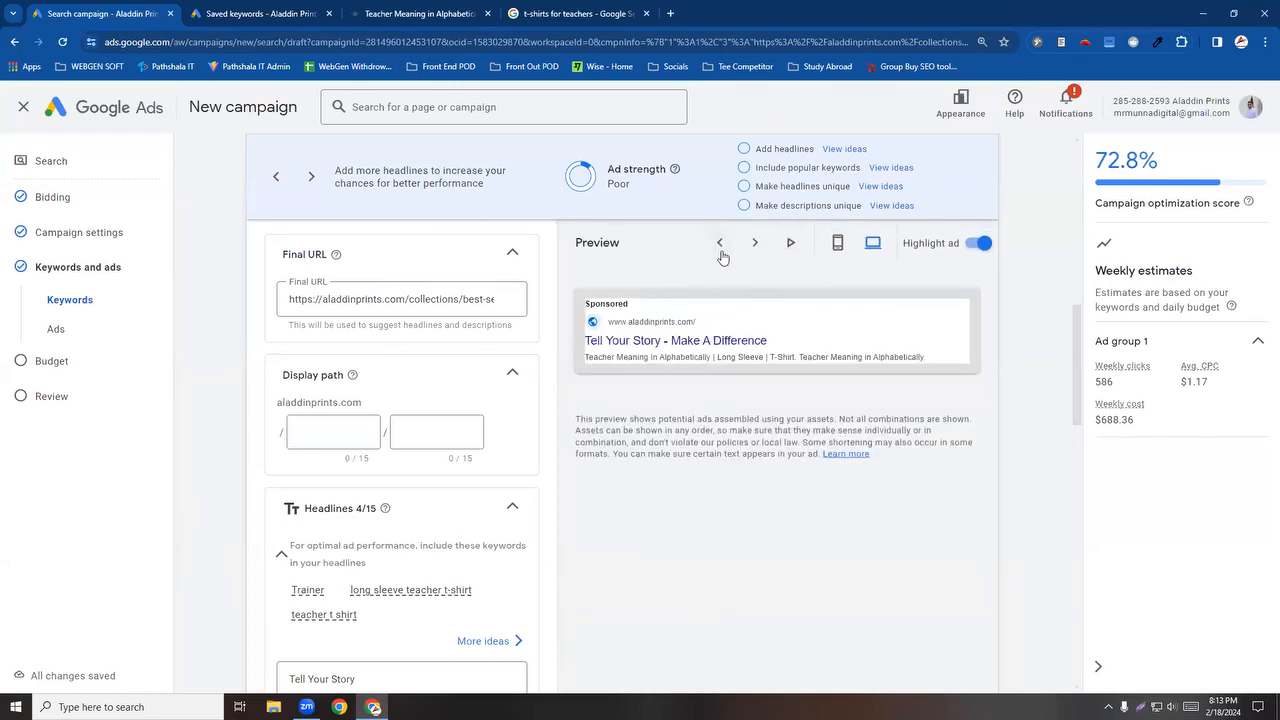
Step: Review the Display path fields and the headlines below, and check the product page's URL in the store tab
left_click(292, 430)
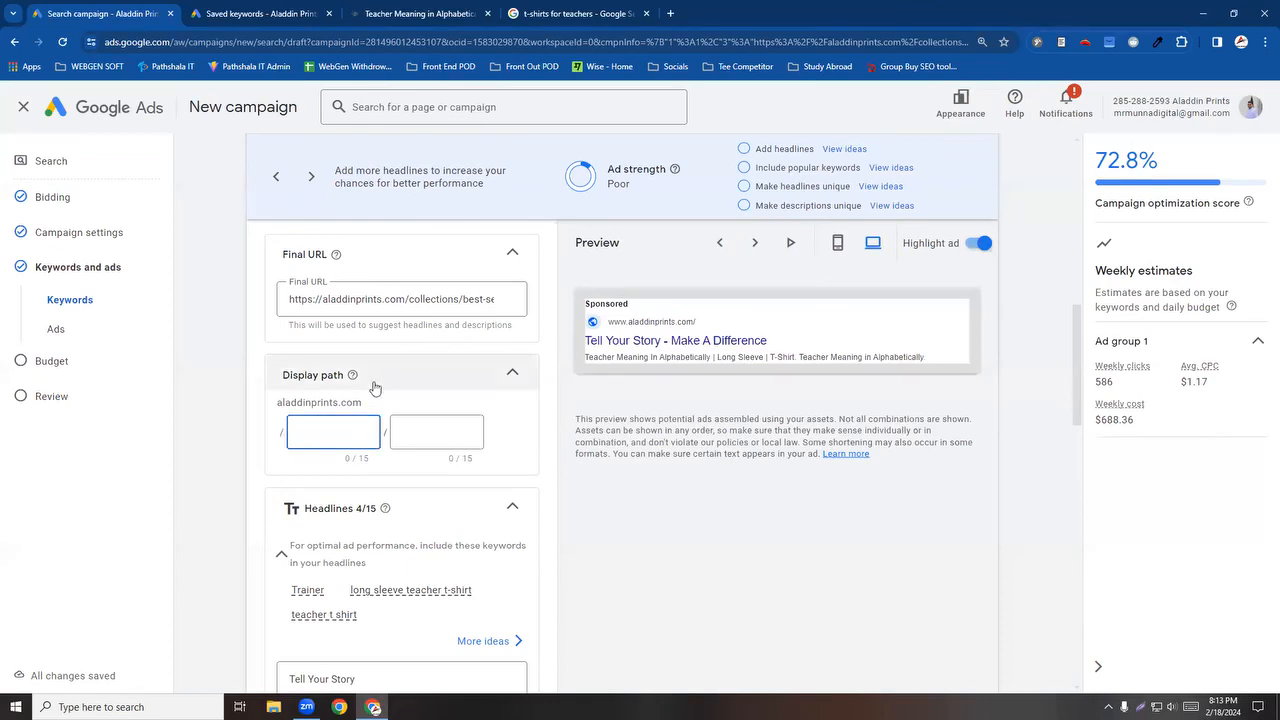
mouse_move(353, 381)
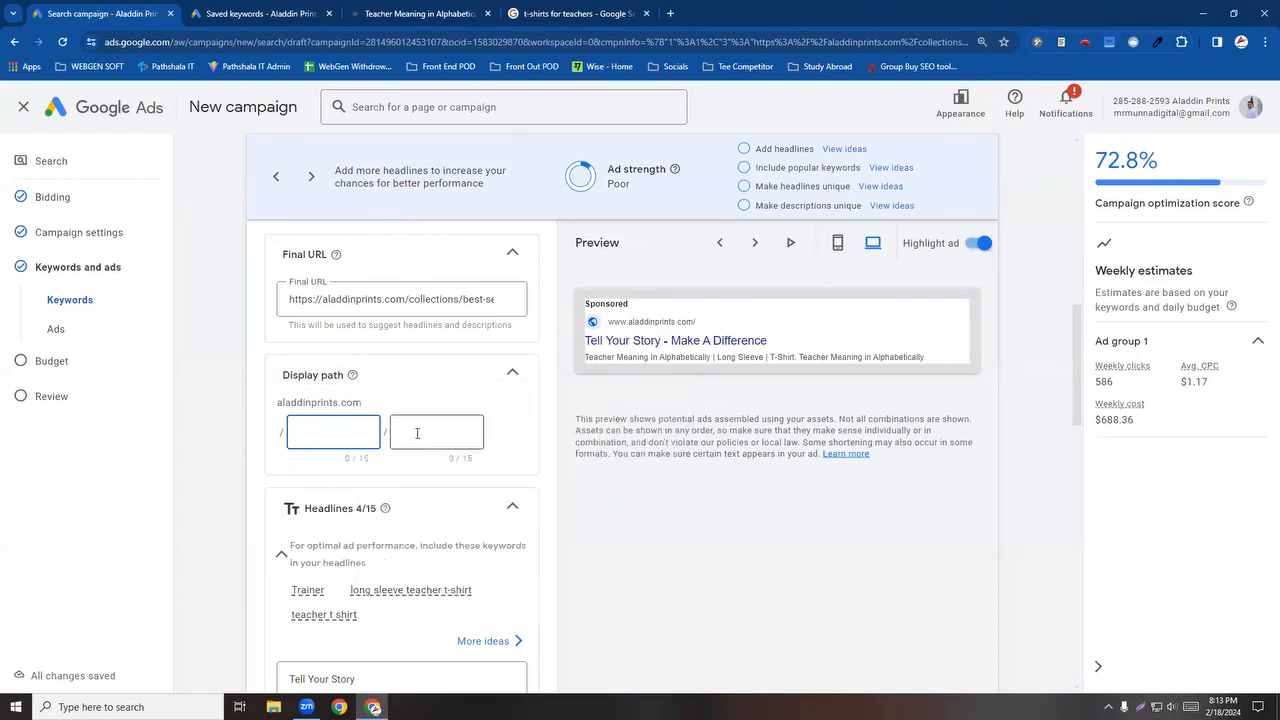
scroll(417, 432, "down", 2)
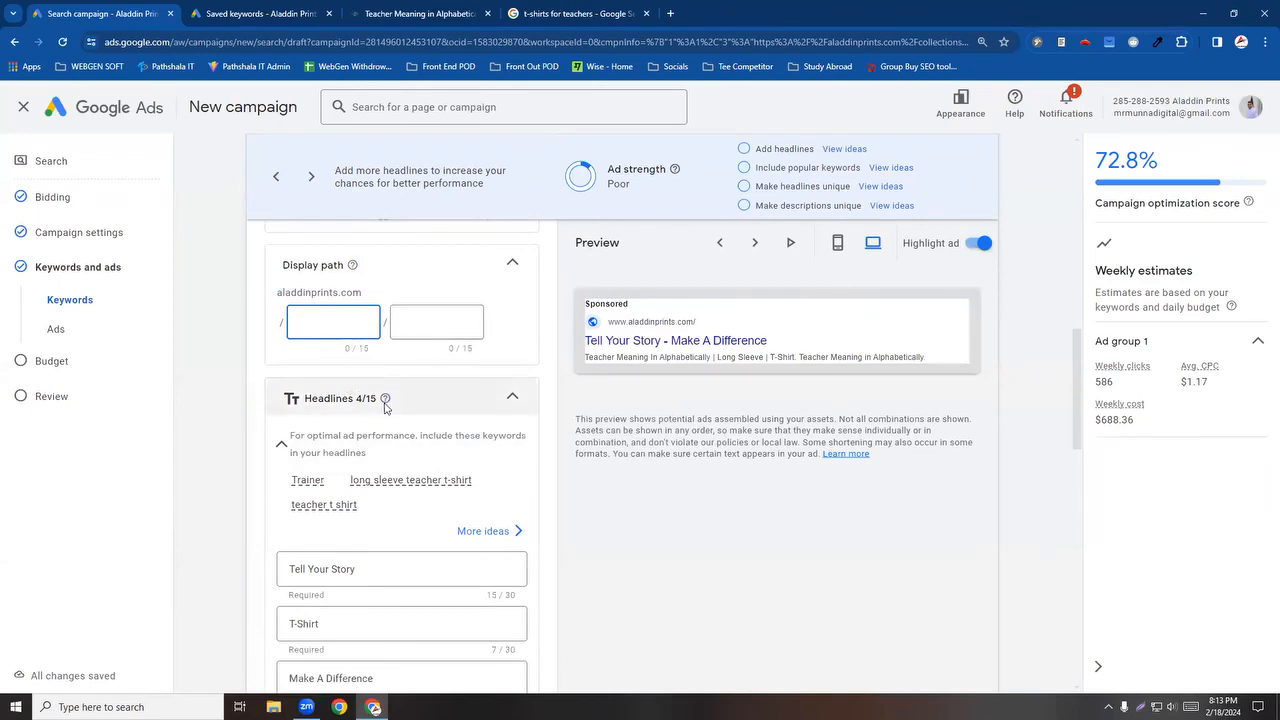
scroll(385, 407, "up", 2)
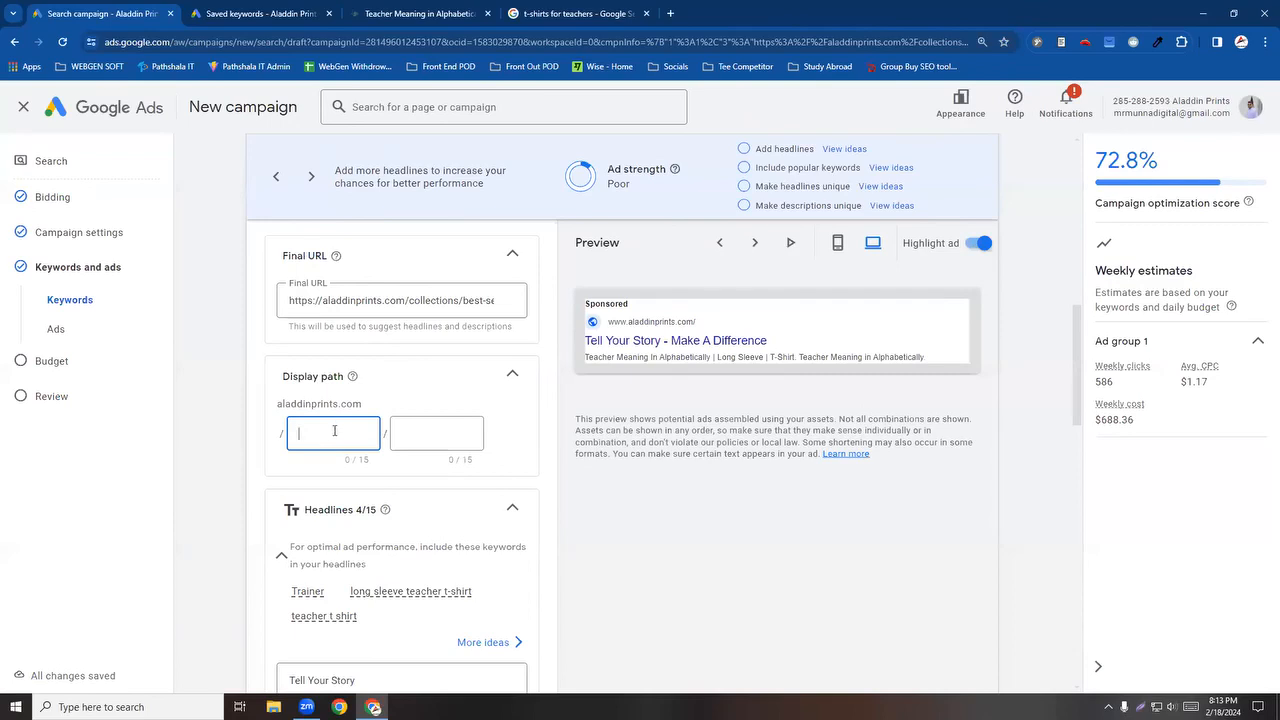
left_click(410, 13)
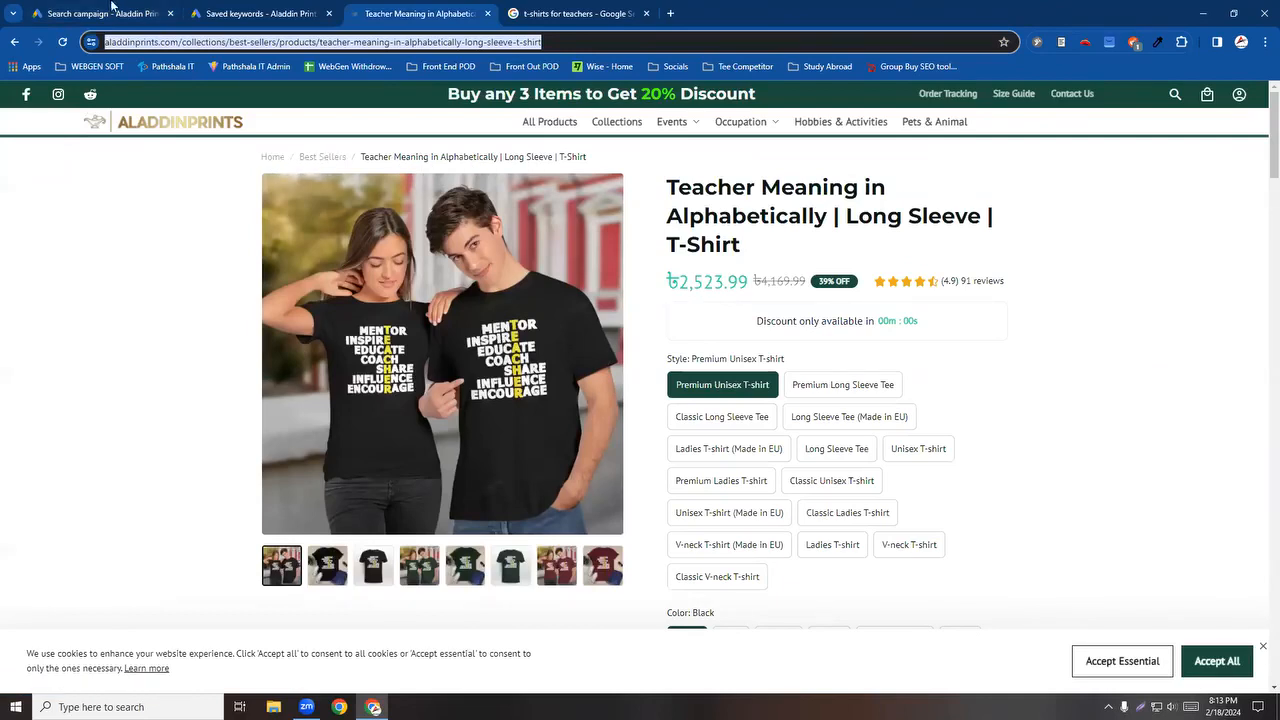
left_click(112, 12)
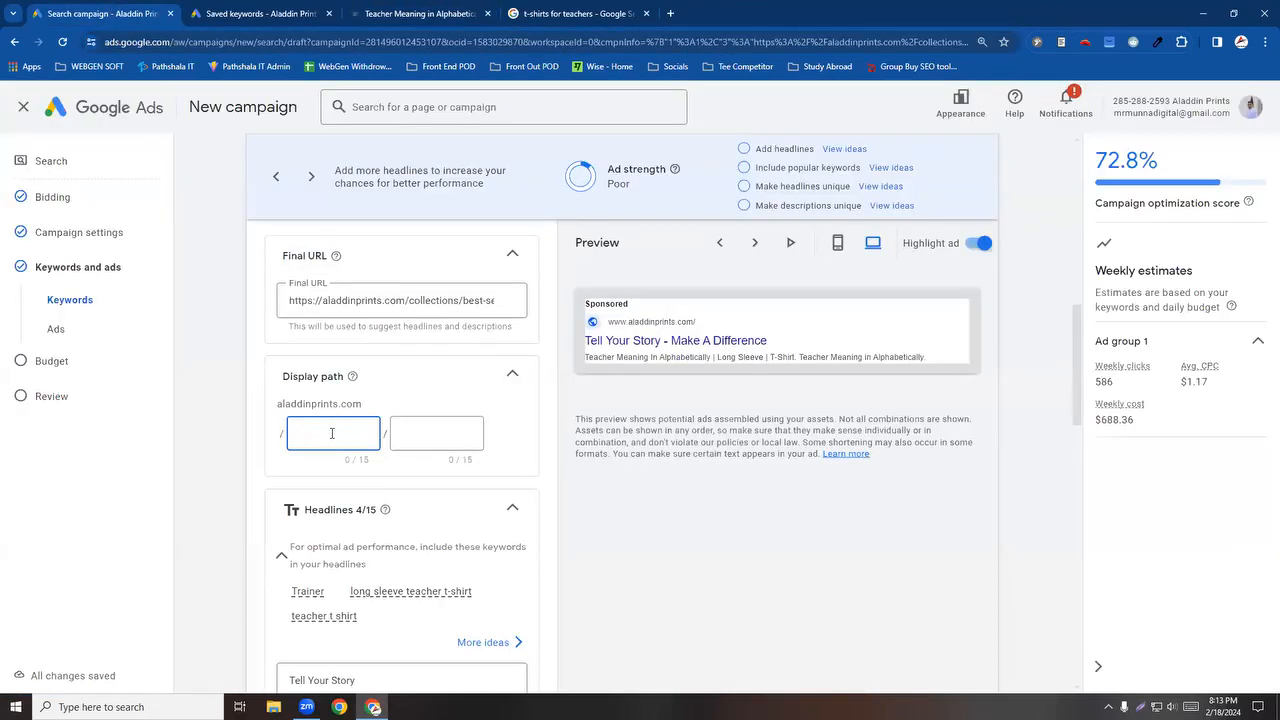
Step: Open the store's Best Sellers collection from the product page, examine the path segments of its URL, and return to the campaign
left_click(421, 14)
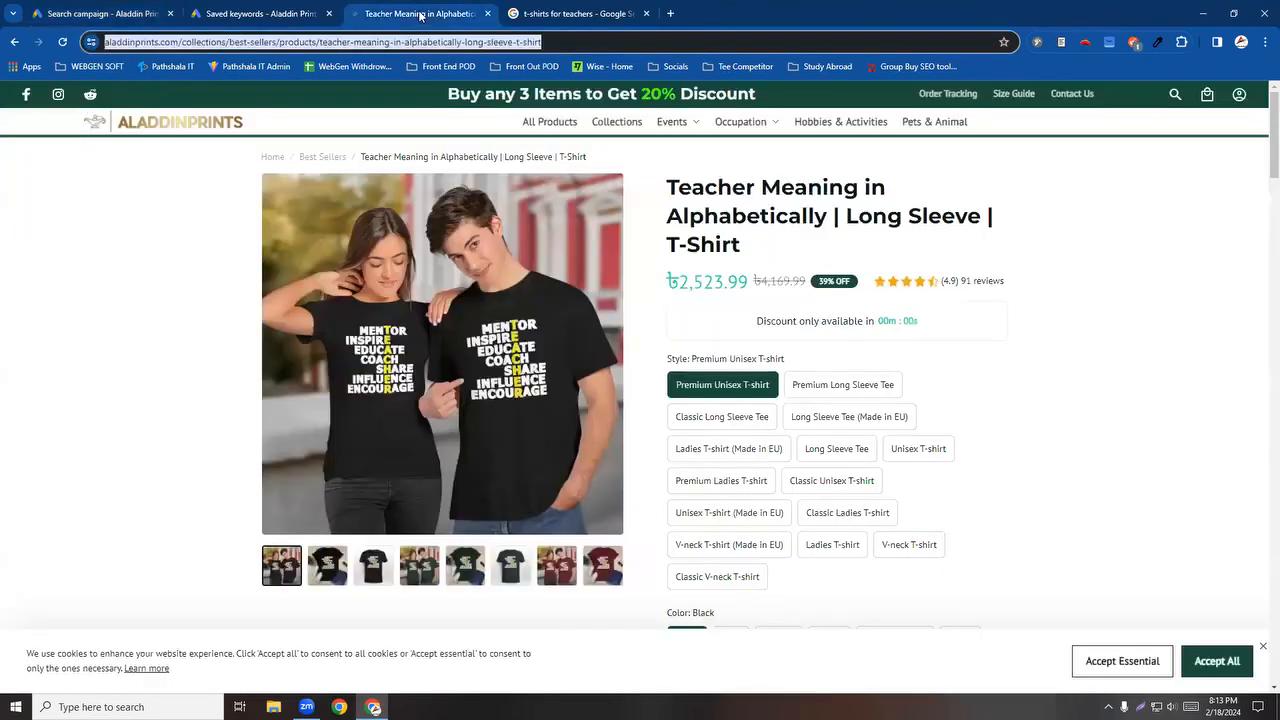
left_click(322, 167)
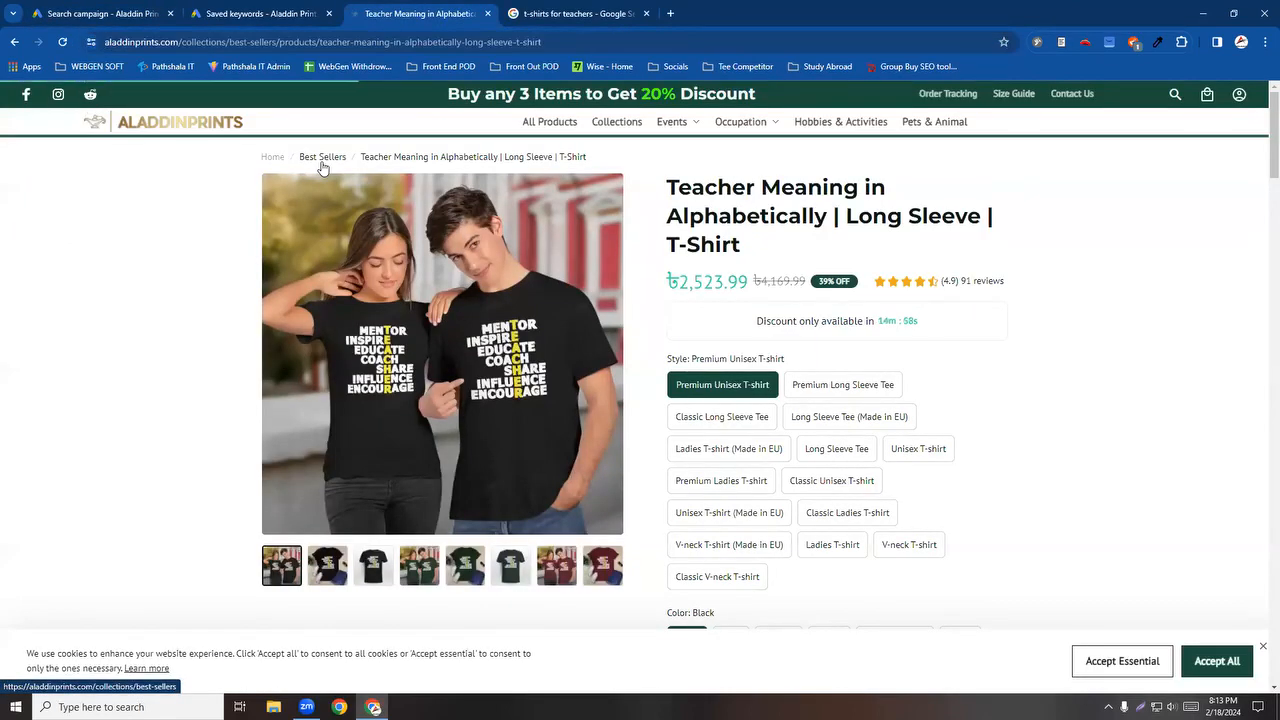
left_click_drag(225, 40, 182, 41)
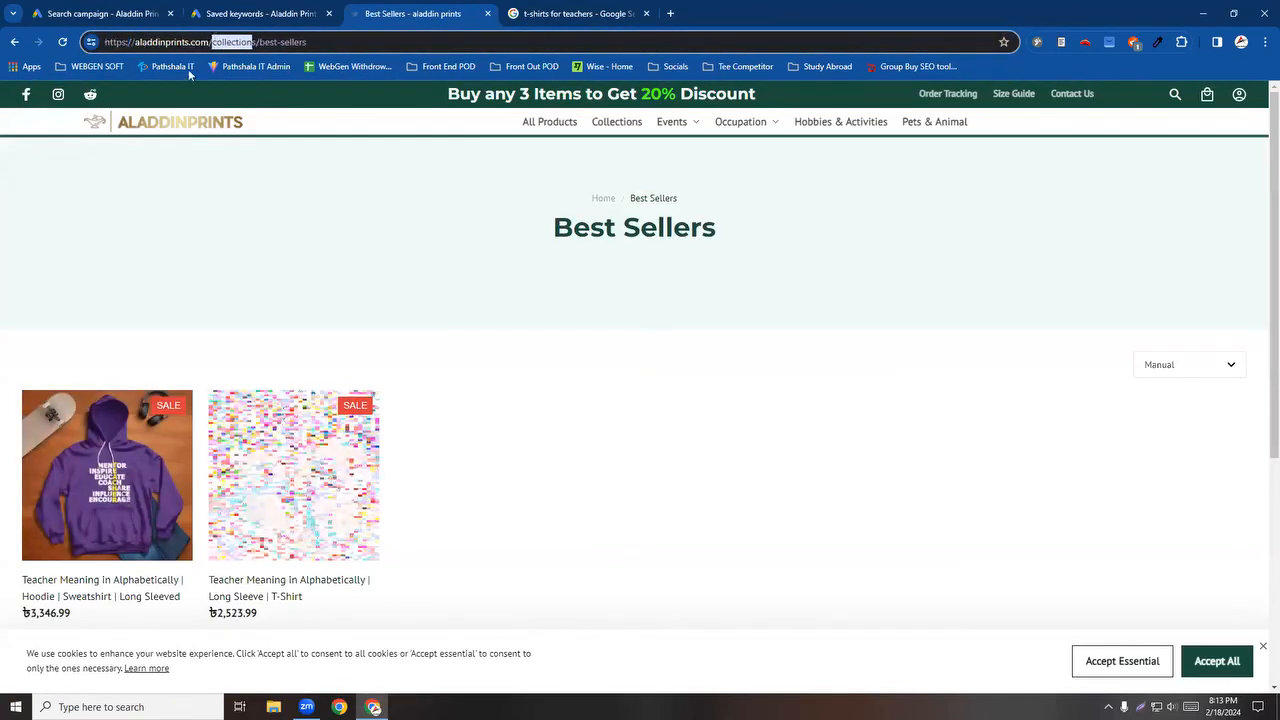
left_click(257, 41)
left_click_drag(260, 41, 253, 42)
left_click(260, 42)
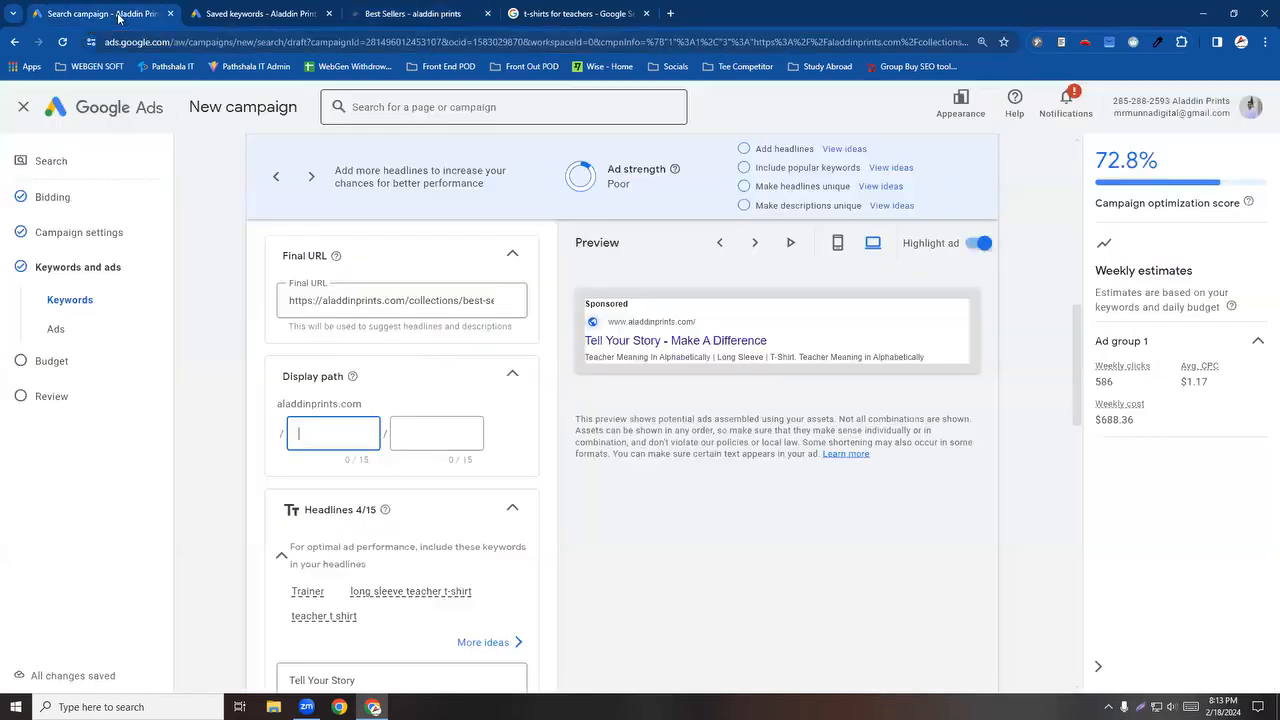
left_click(122, 16)
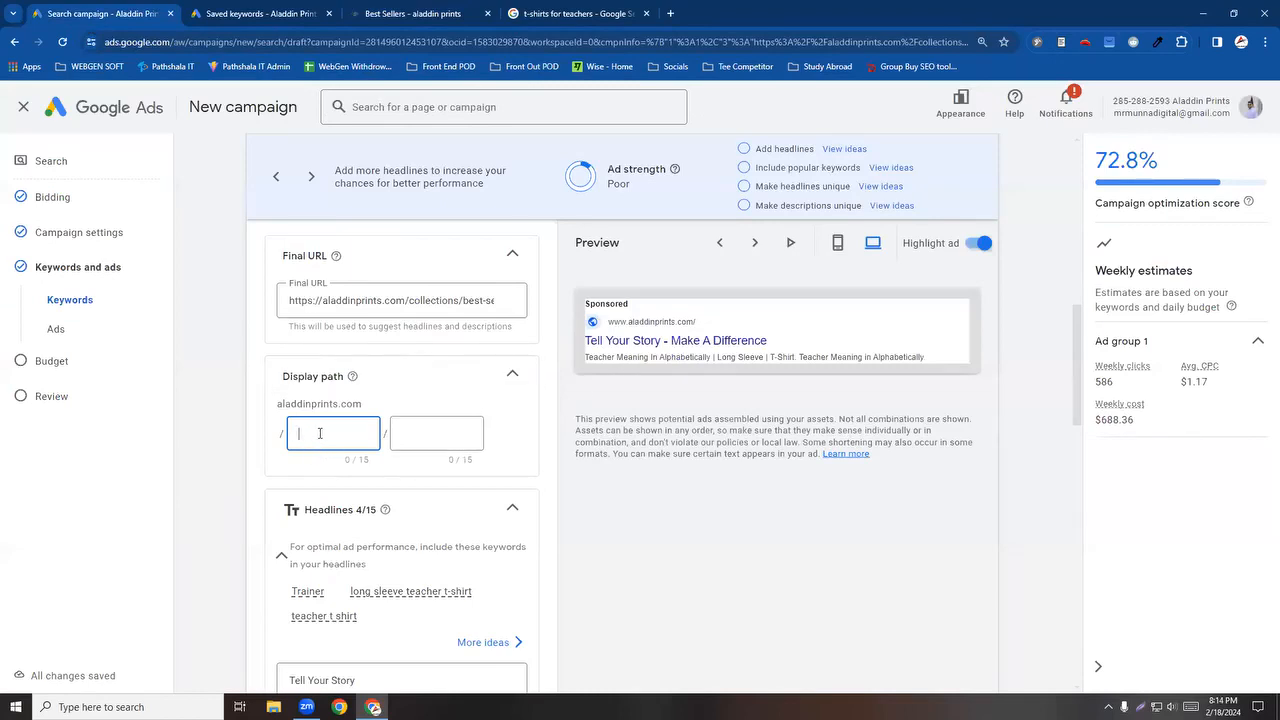
Step: Set the first display path field to baatch10 and compare it with the Best Sellers page's URL
type("10")
left_click(290, 472)
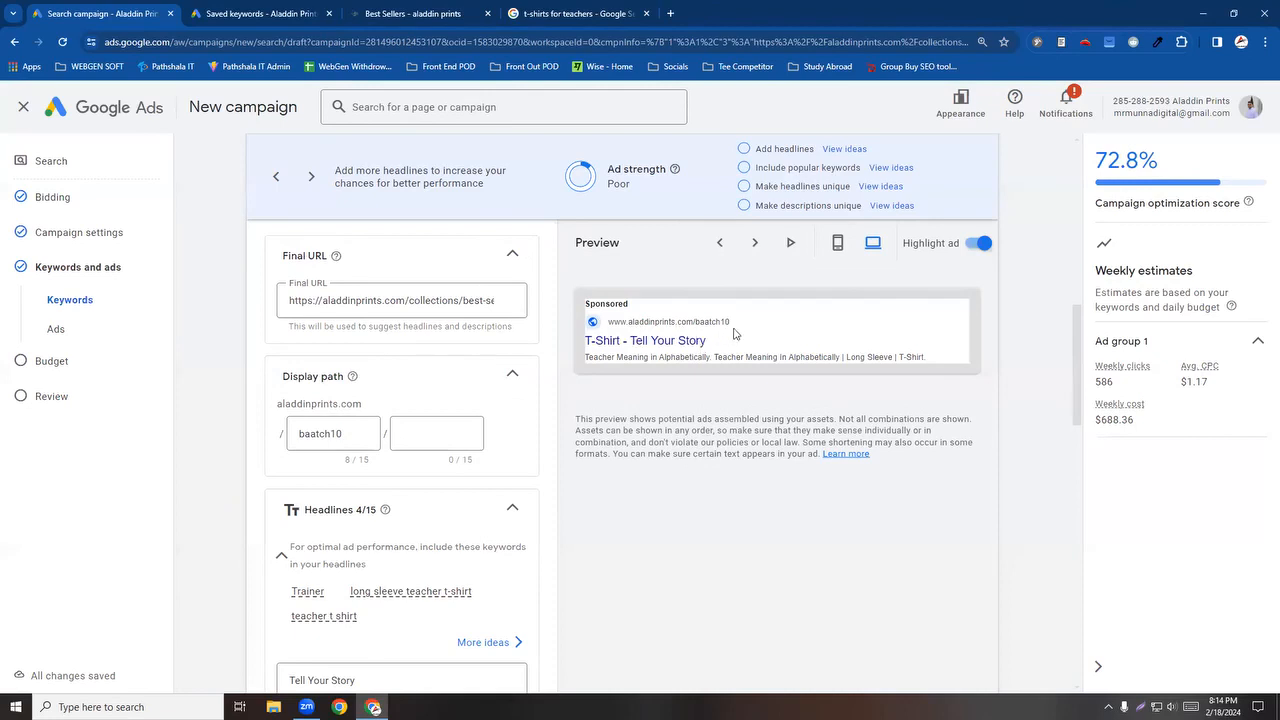
left_click(366, 14)
left_click(105, 13)
left_click(420, 14)
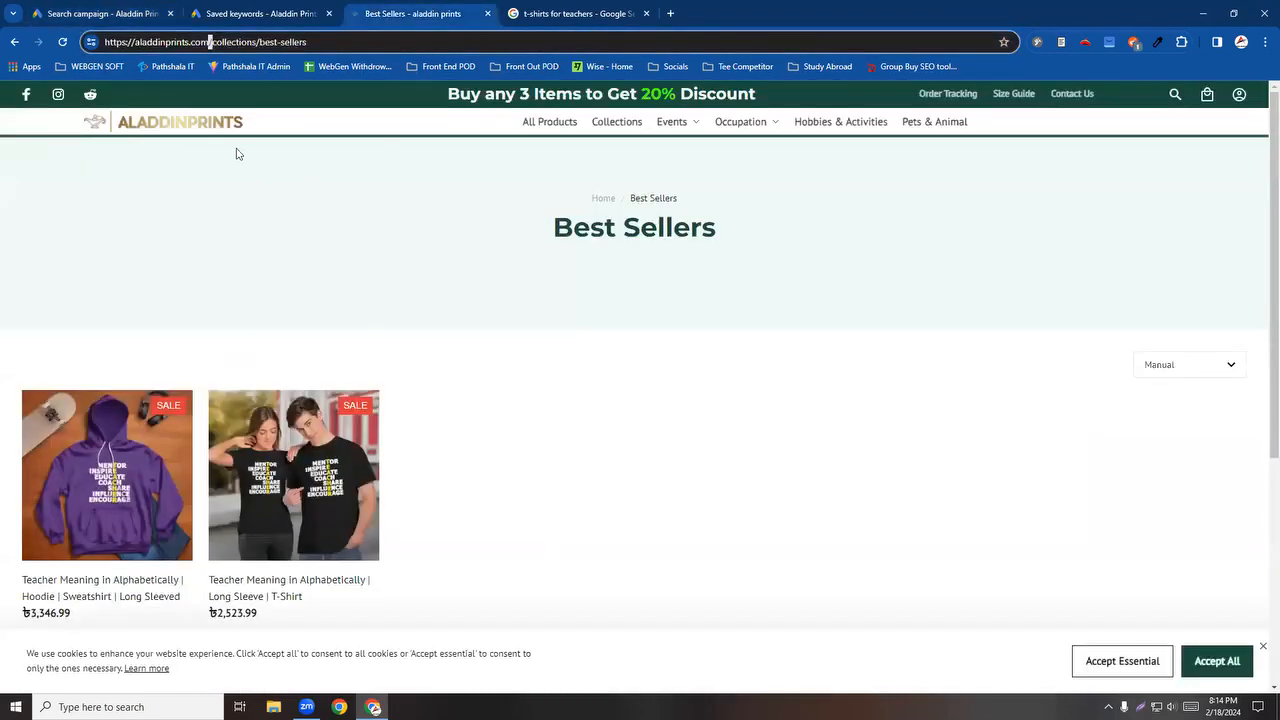
left_click(71, 10)
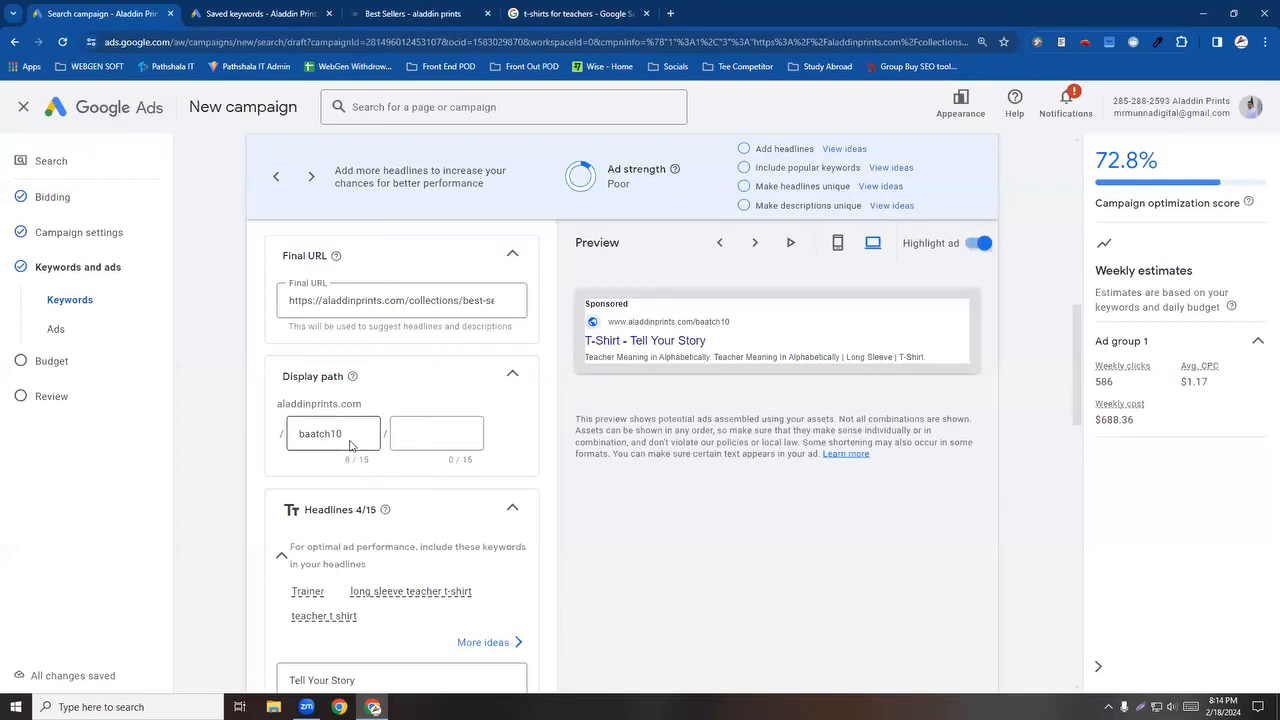
left_click(426, 14)
left_click(72, 11)
Step: Copy "collections" from the Best Sellers page's URL into the ad's first display path field, replacing its text
left_click(412, 8)
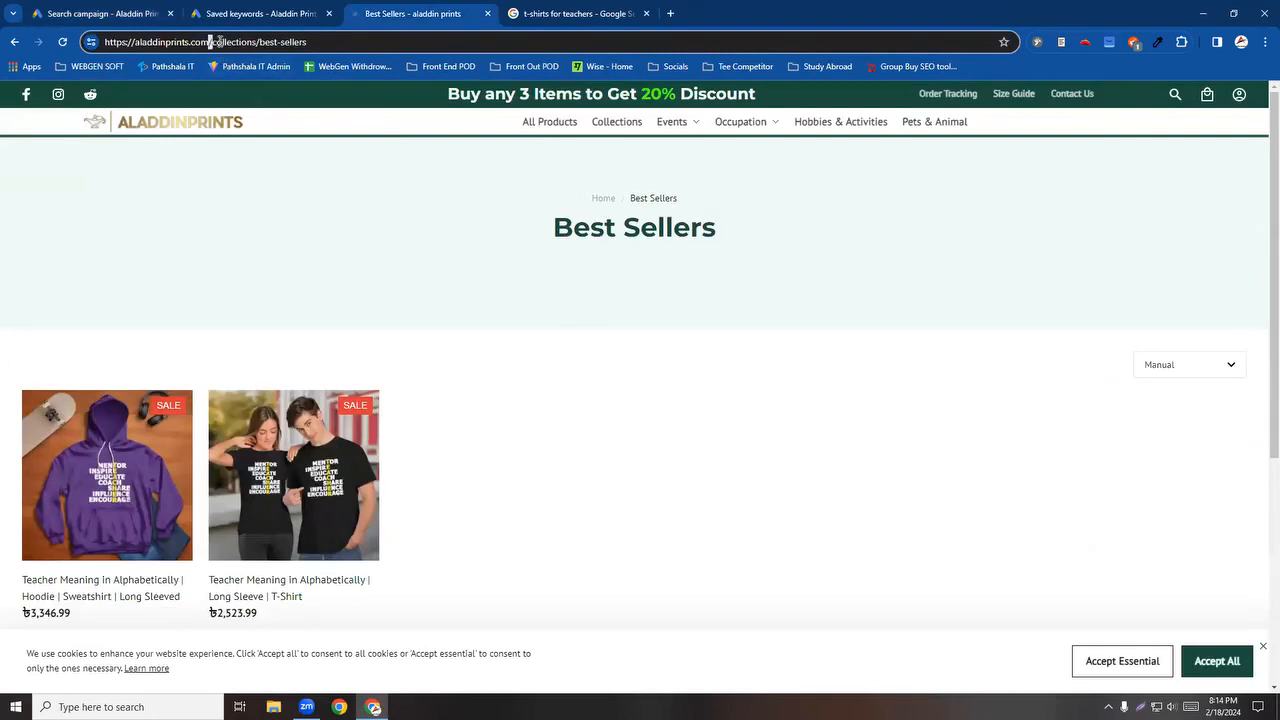
left_click_drag(256, 40, 212, 42)
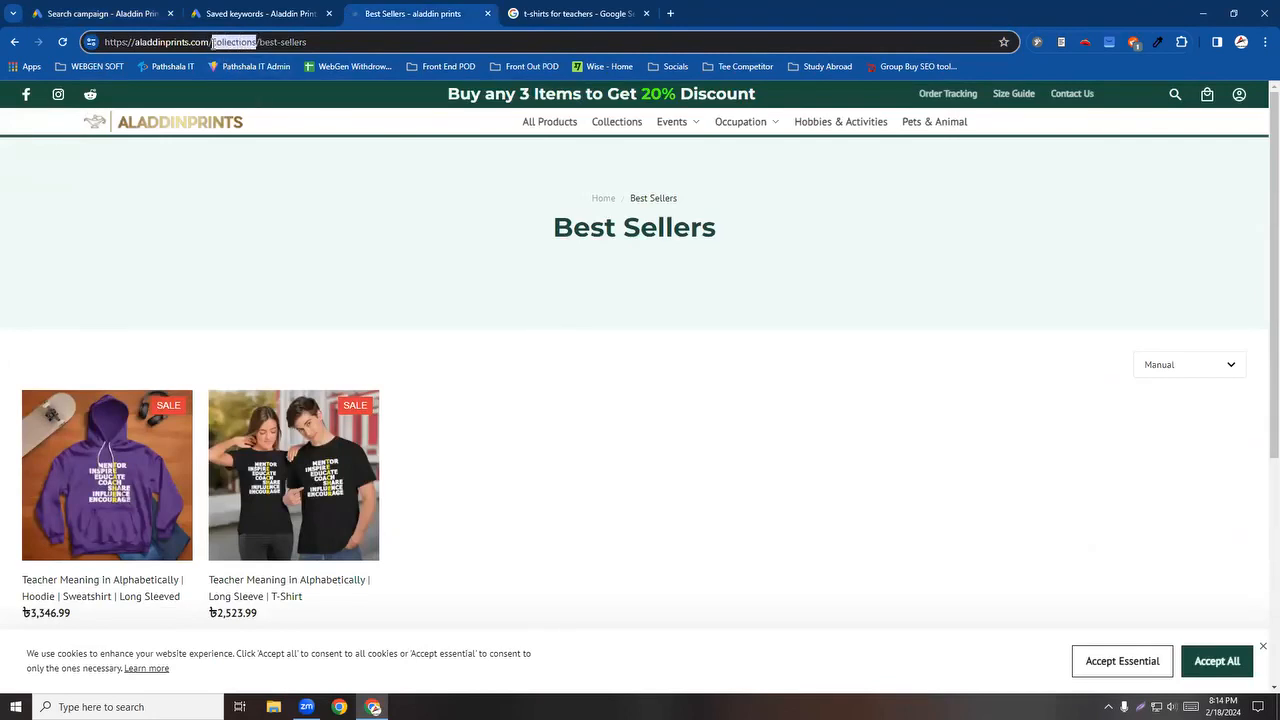
left_click(60, 8)
double_click(340, 435)
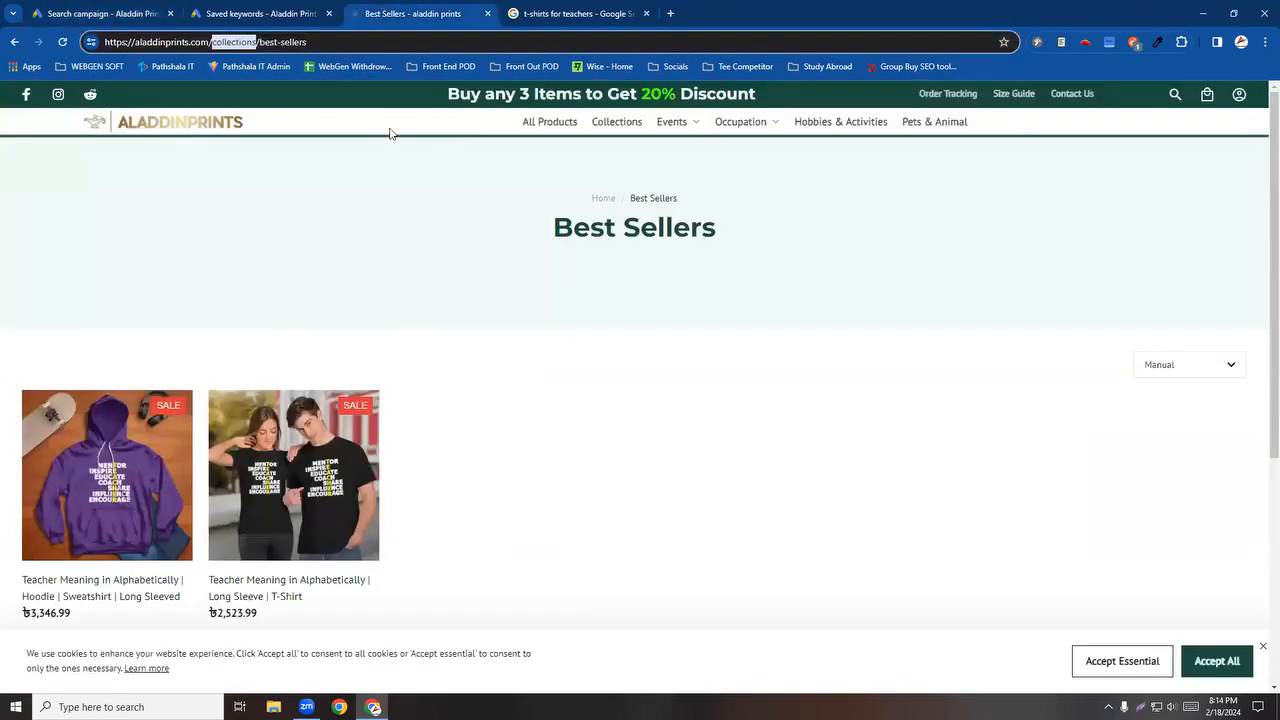
Step: Copy "best-sellers" from the store page's URL into the ad's second display path field
left_click(378, 12)
left_click_drag(307, 42, 264, 42)
key("ctrl+c")
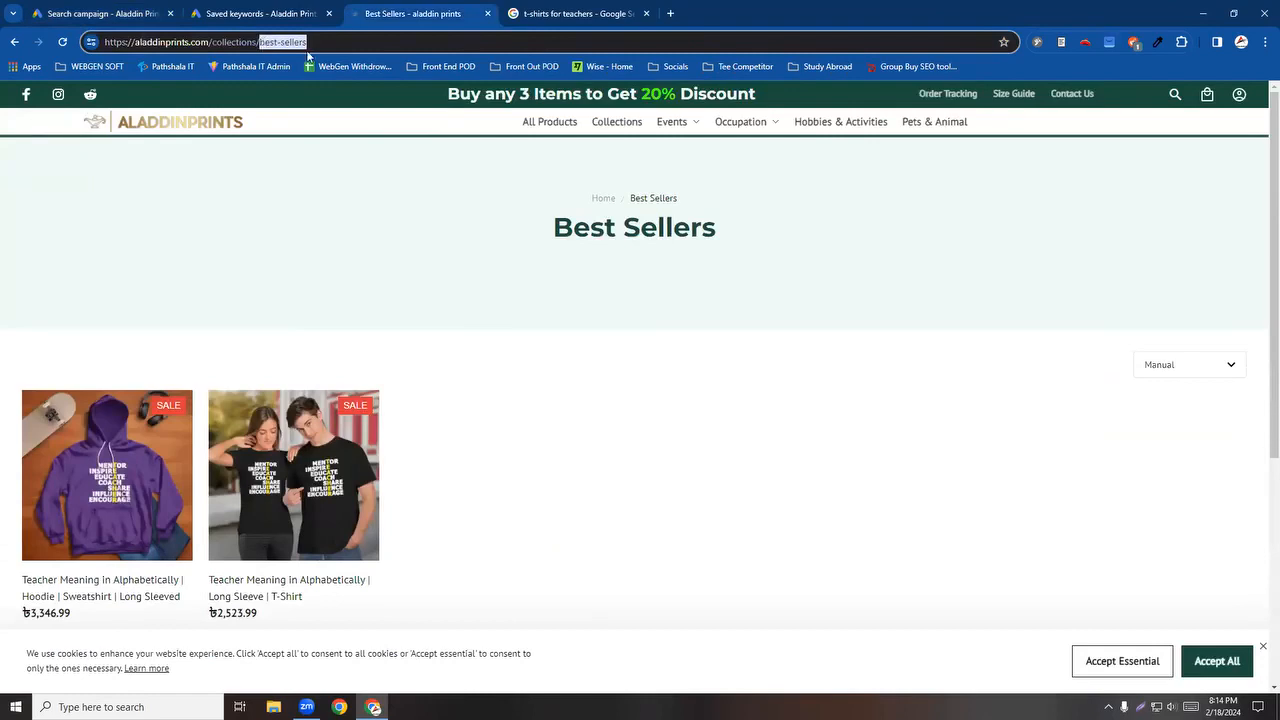
left_click(100, 13)
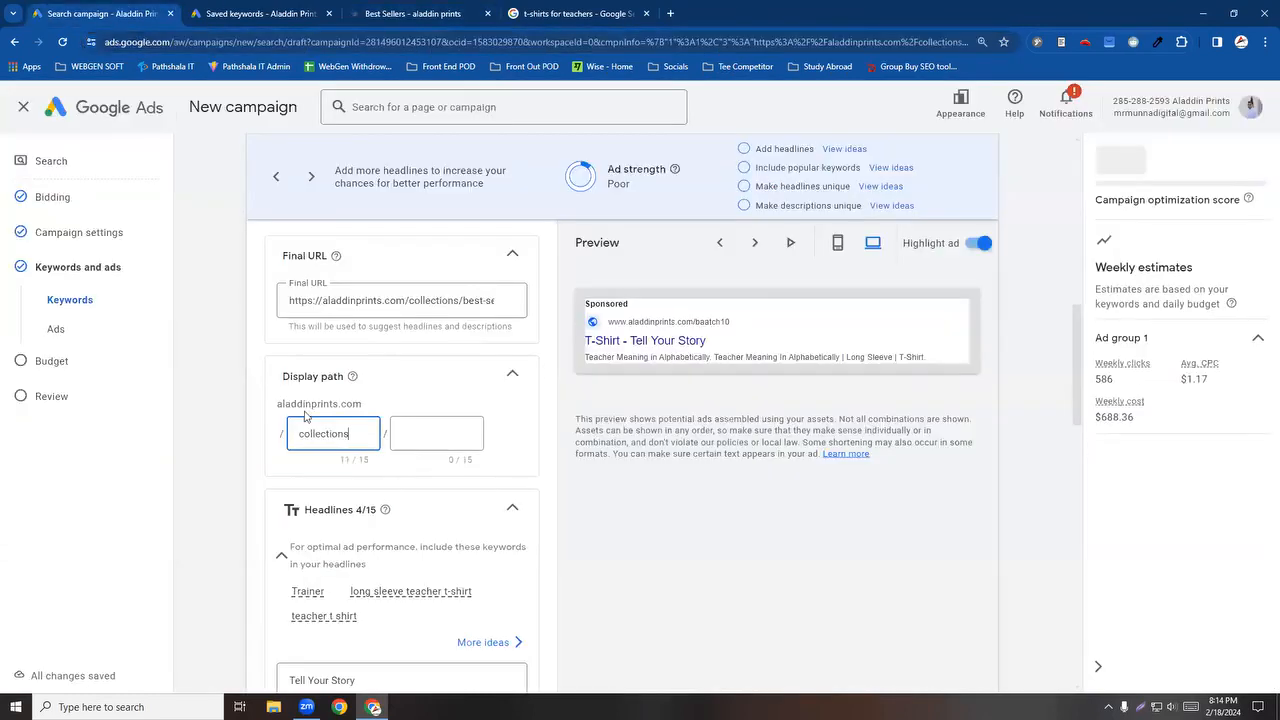
left_click(421, 438)
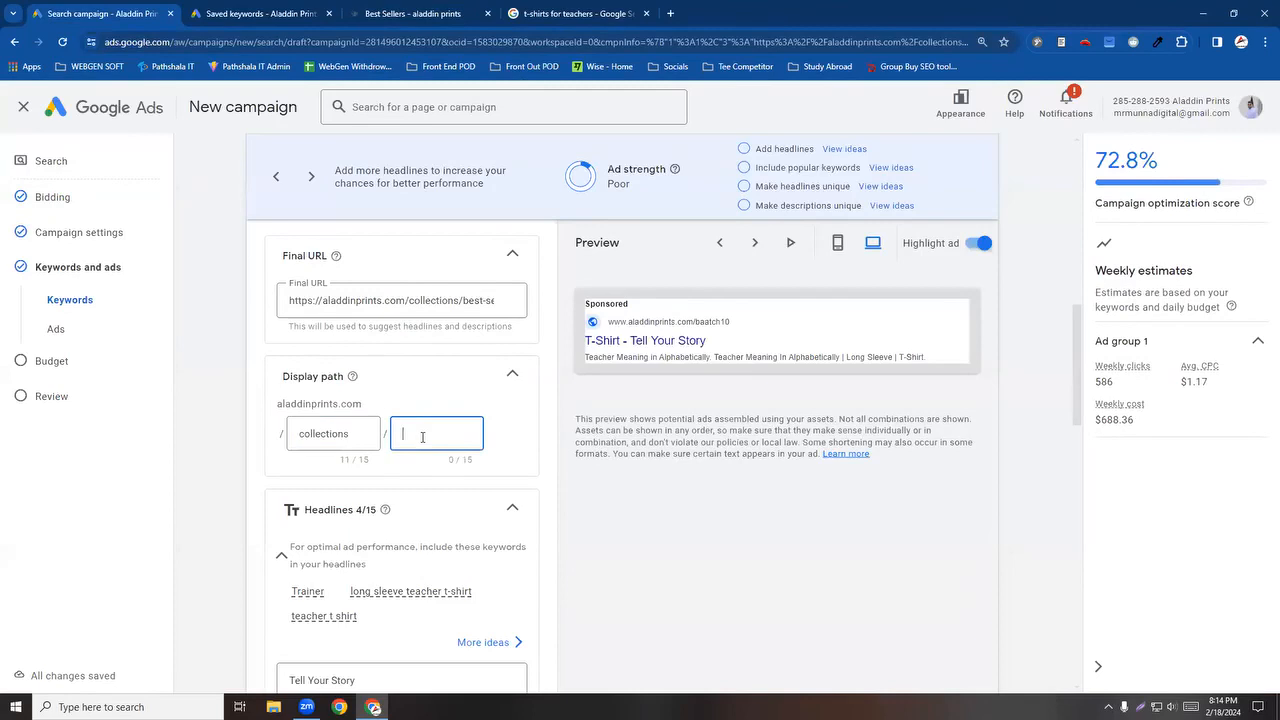
key("ctrl+v")
left_click(556, 506)
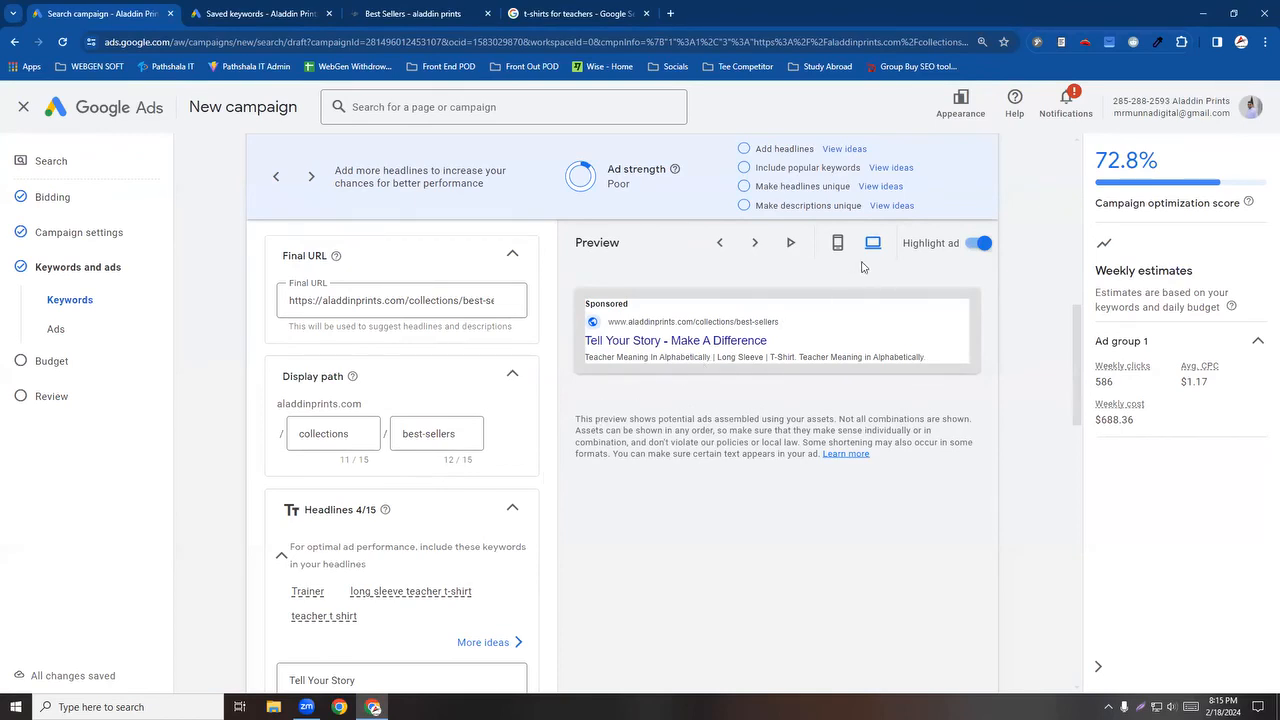
Step: Compare the ad's mobile and desktop previews, and review the display path and the headlines section
left_click(838, 242)
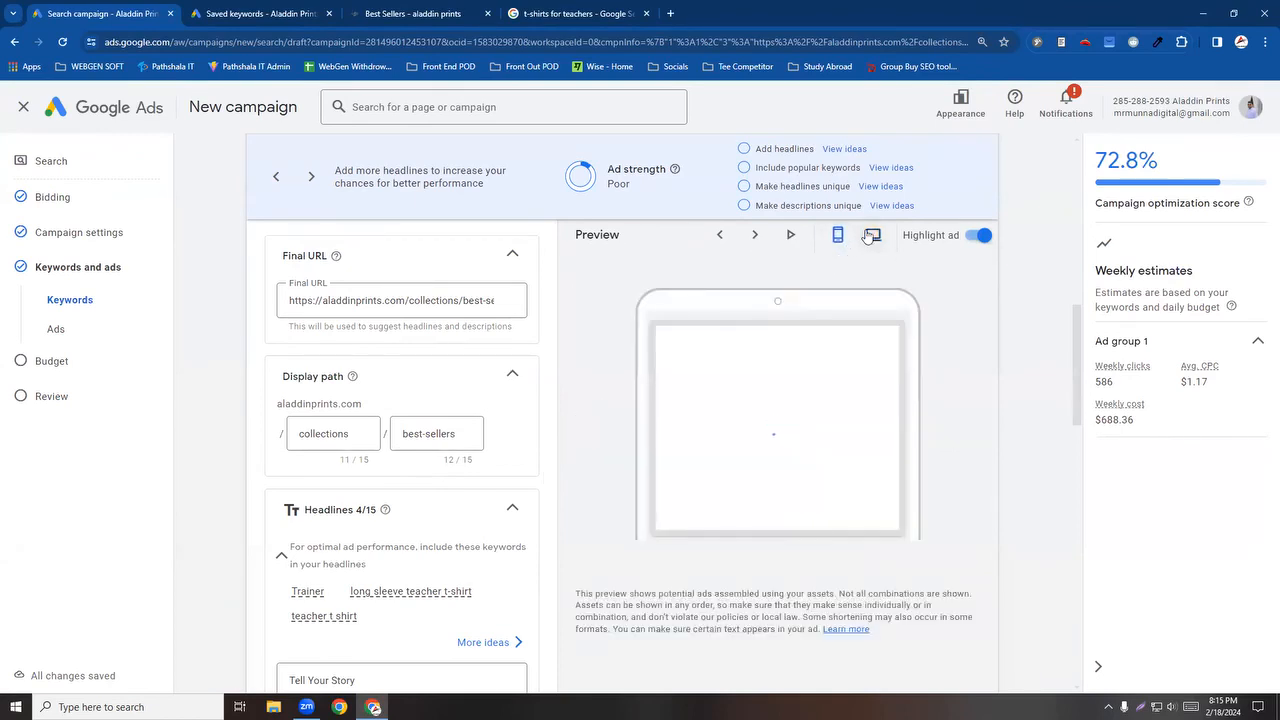
left_click(872, 235)
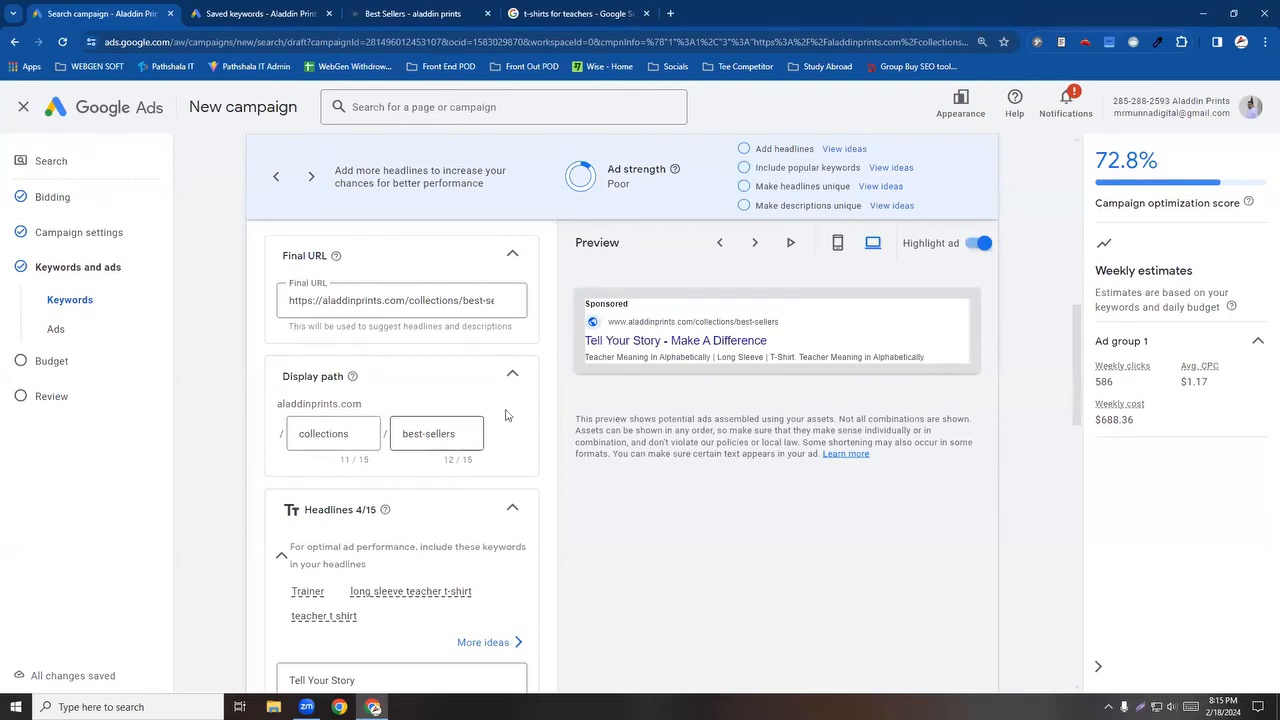
scroll(543, 328, "down", 1)
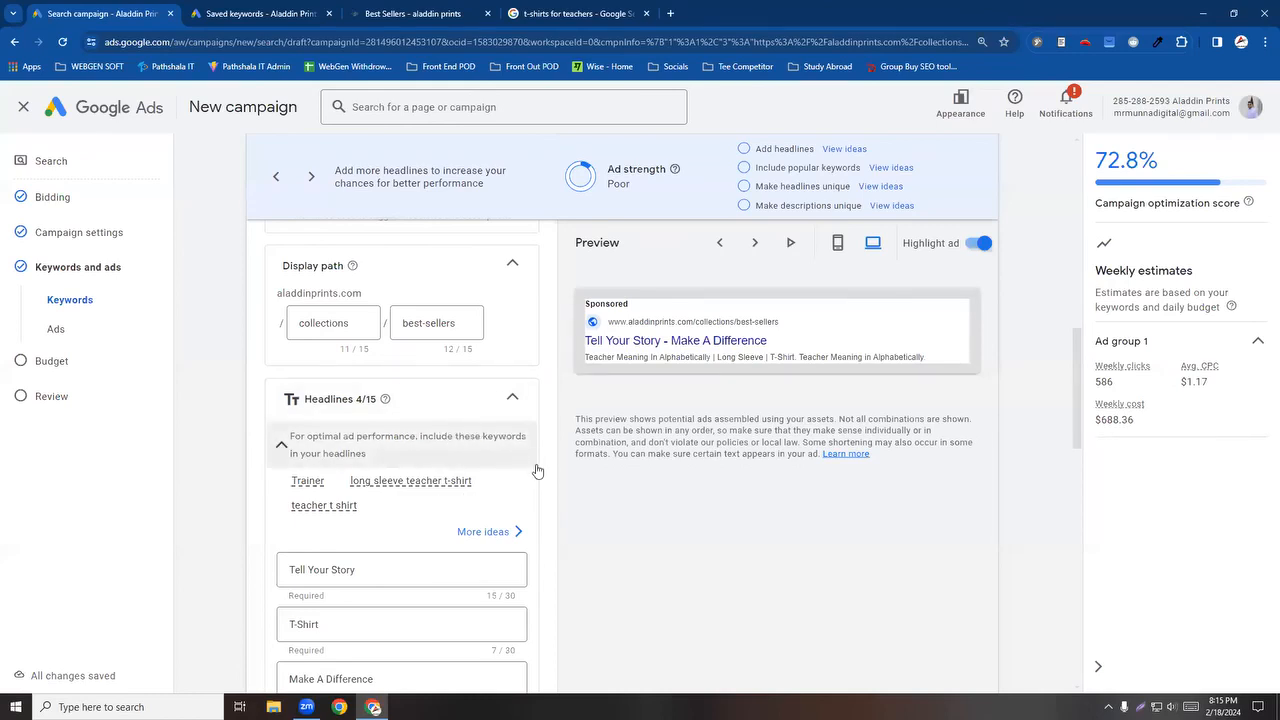
scroll(536, 483, "down", 1)
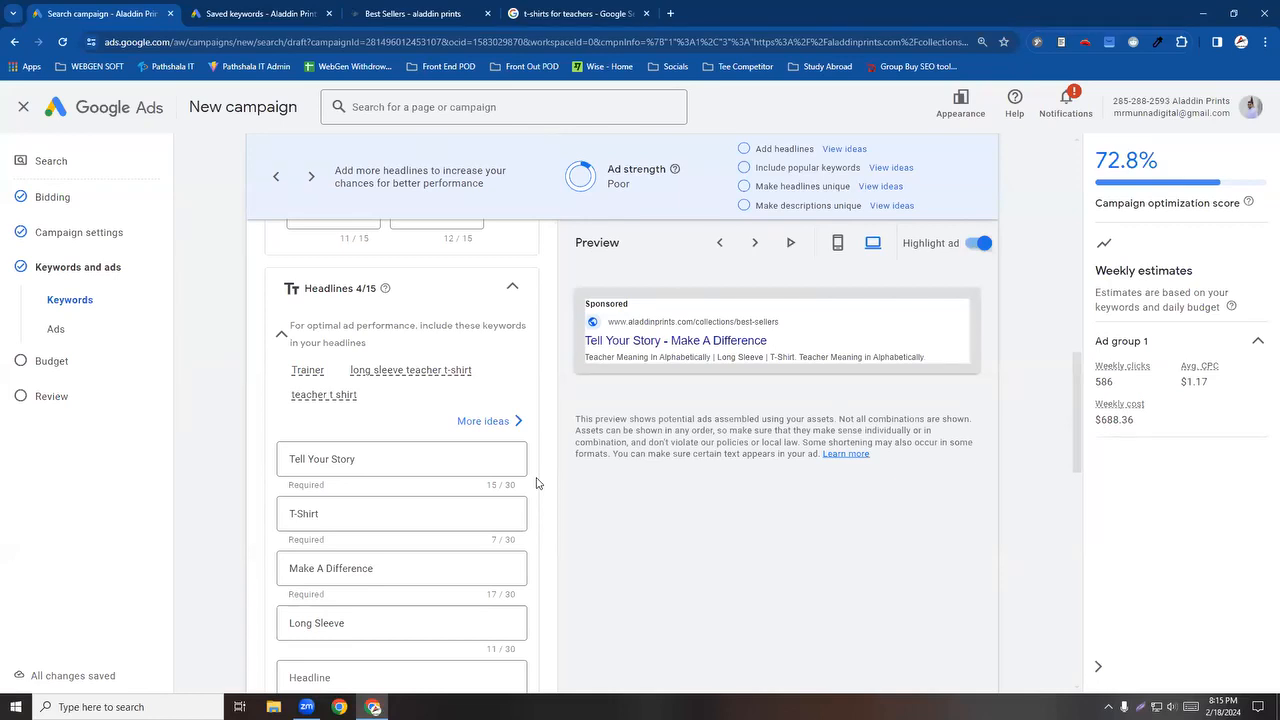
scroll(437, 454, "up", 1)
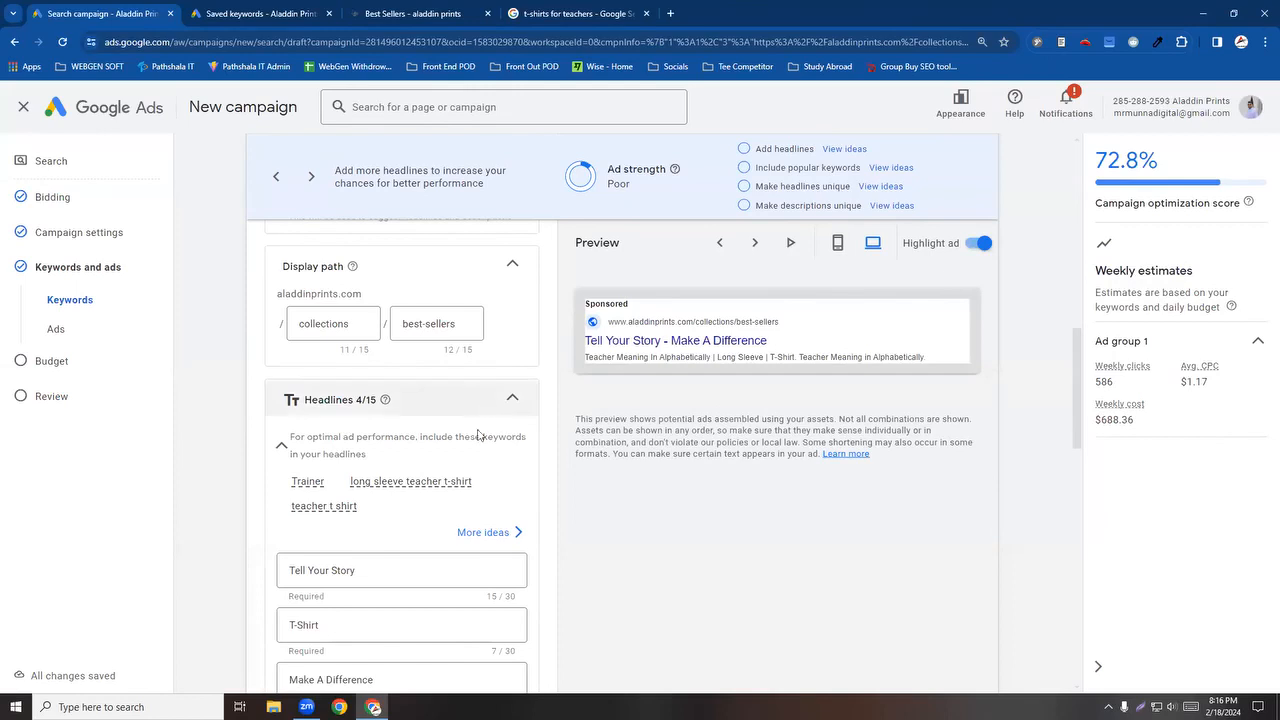
scroll(302, 473, "up", 1)
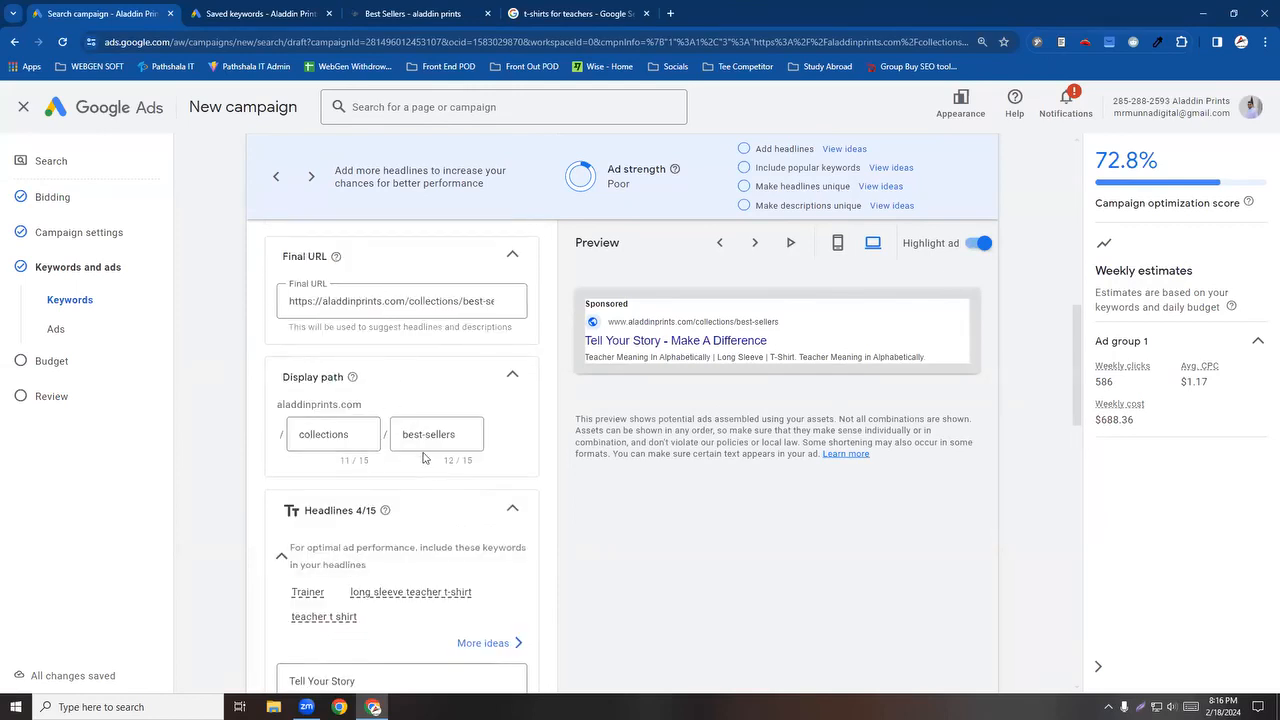
scroll(317, 501, "down", 1)
scroll(317, 501, "down", 1)
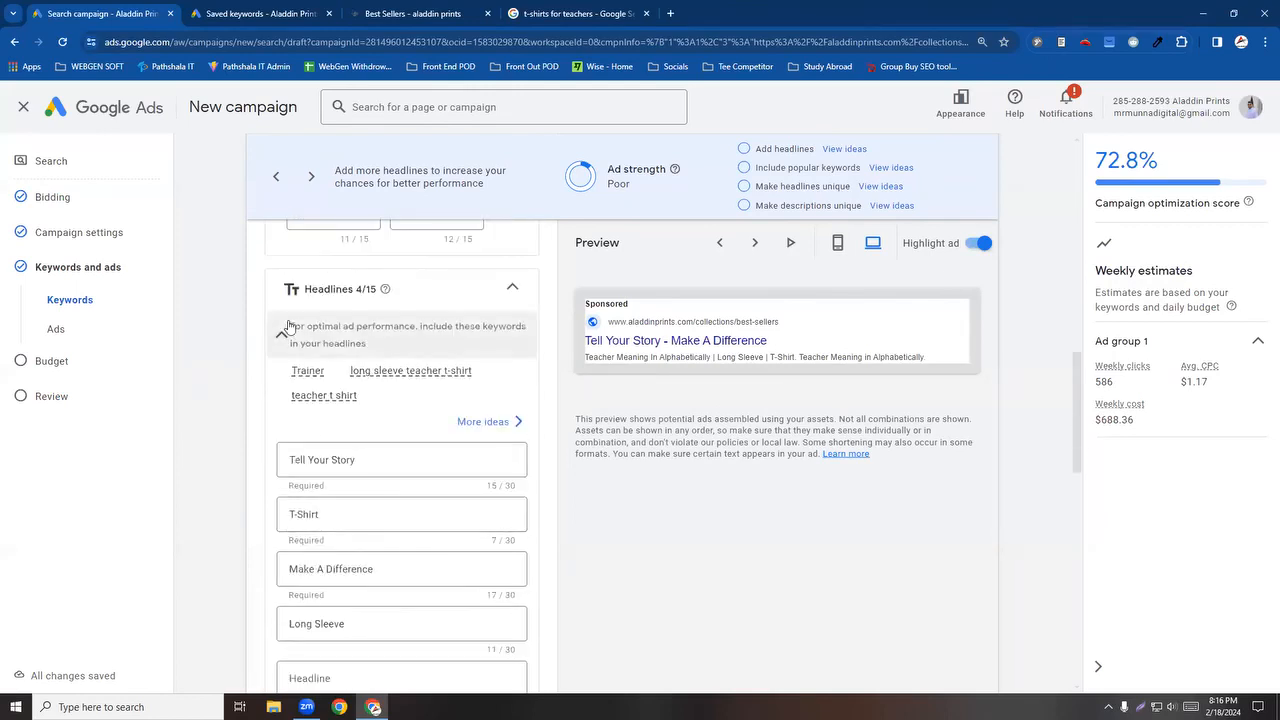
Step: Compare the ad's headlines with the result titles on the Google search page for t-shirts for teachers
scroll(345, 505, "down", 1)
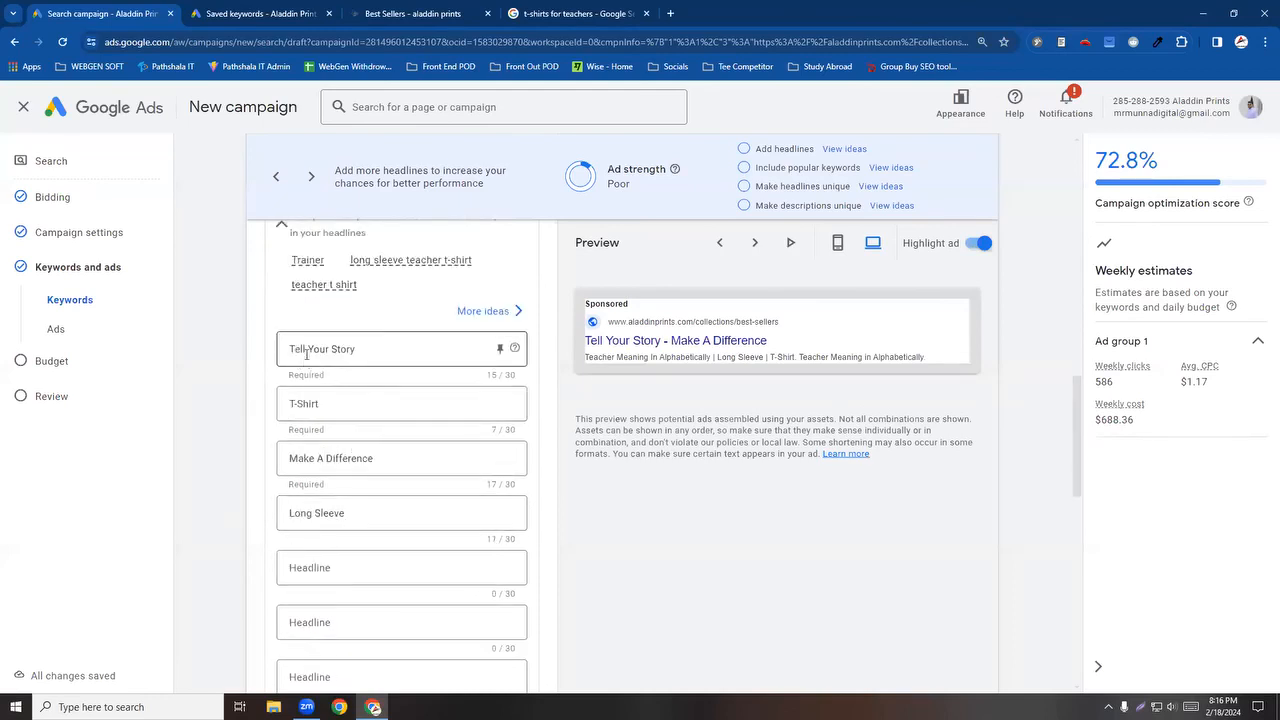
scroll(343, 525, "down", 1)
scroll(361, 462, "down", 1)
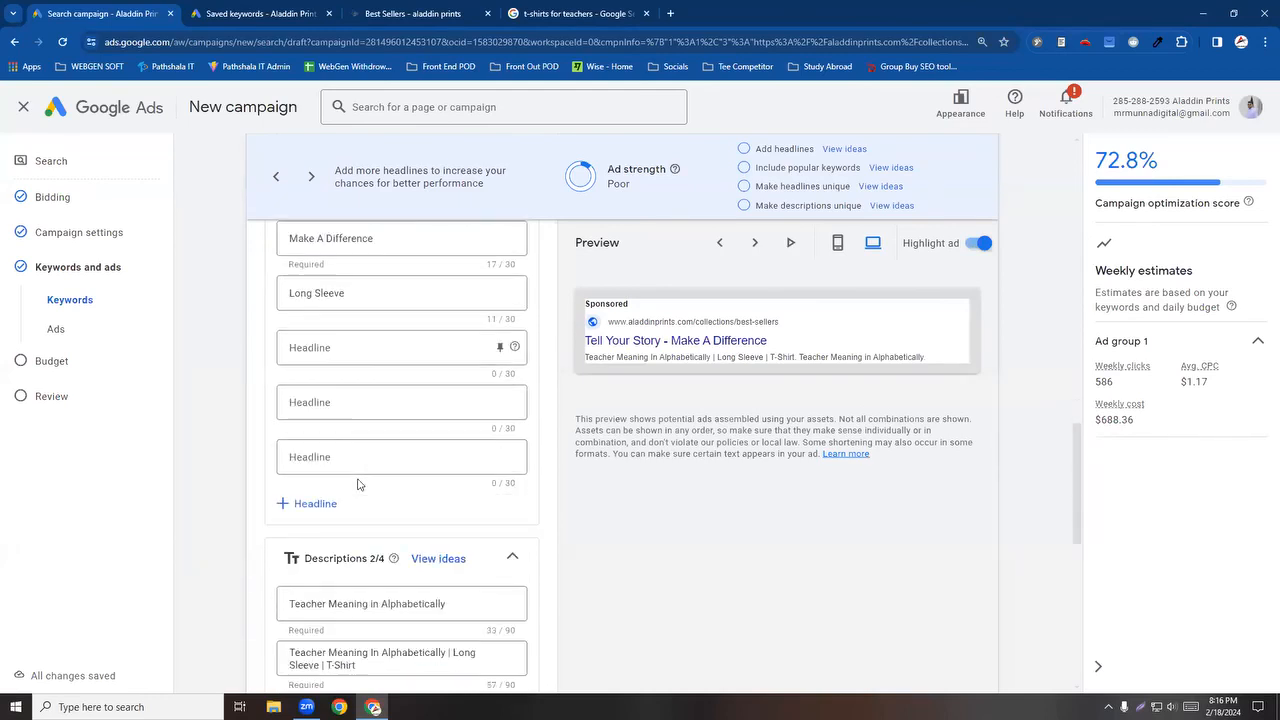
scroll(360, 515, "up", 1)
scroll(366, 512, "up", 1)
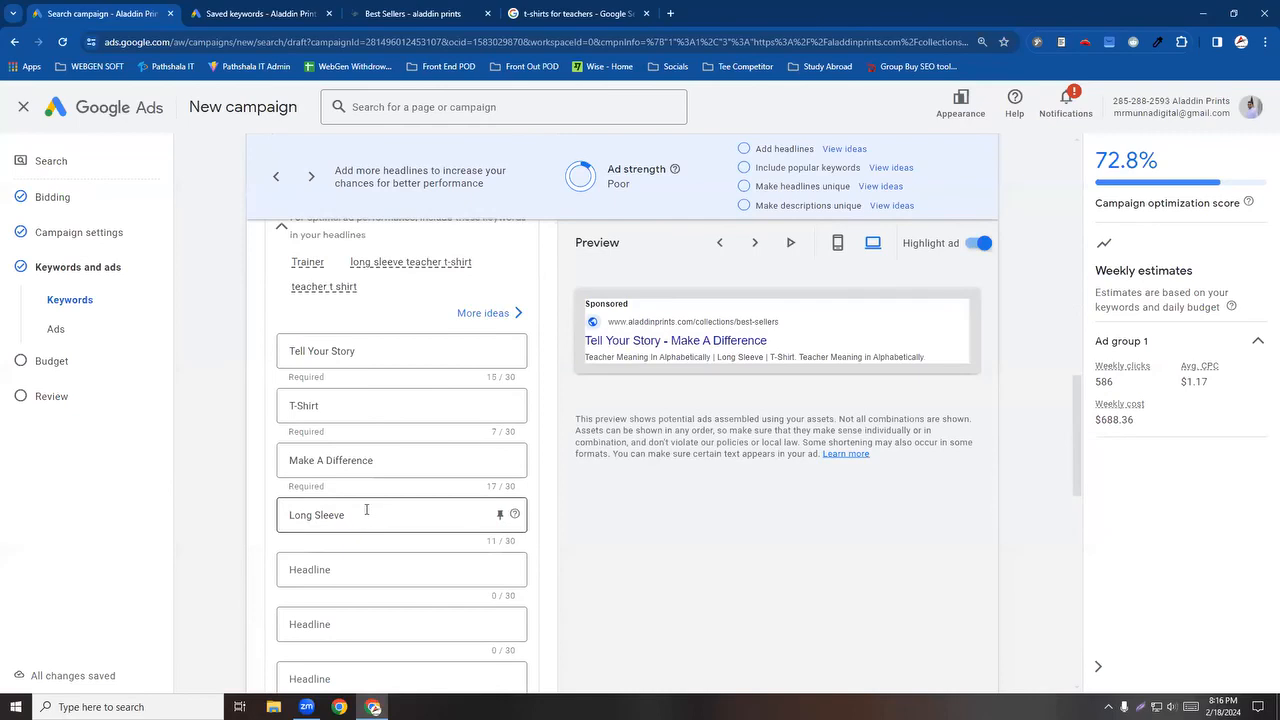
left_click(530, 8)
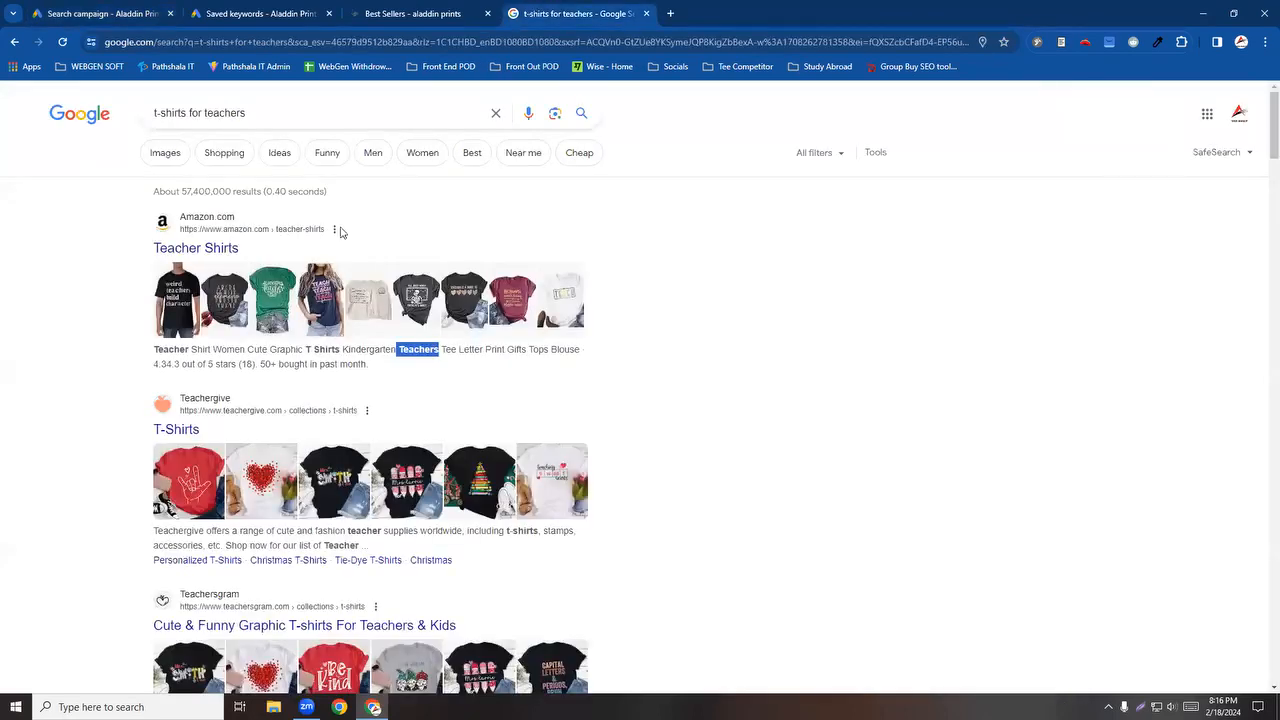
left_click(57, 273)
scroll(157, 505, "down", 1)
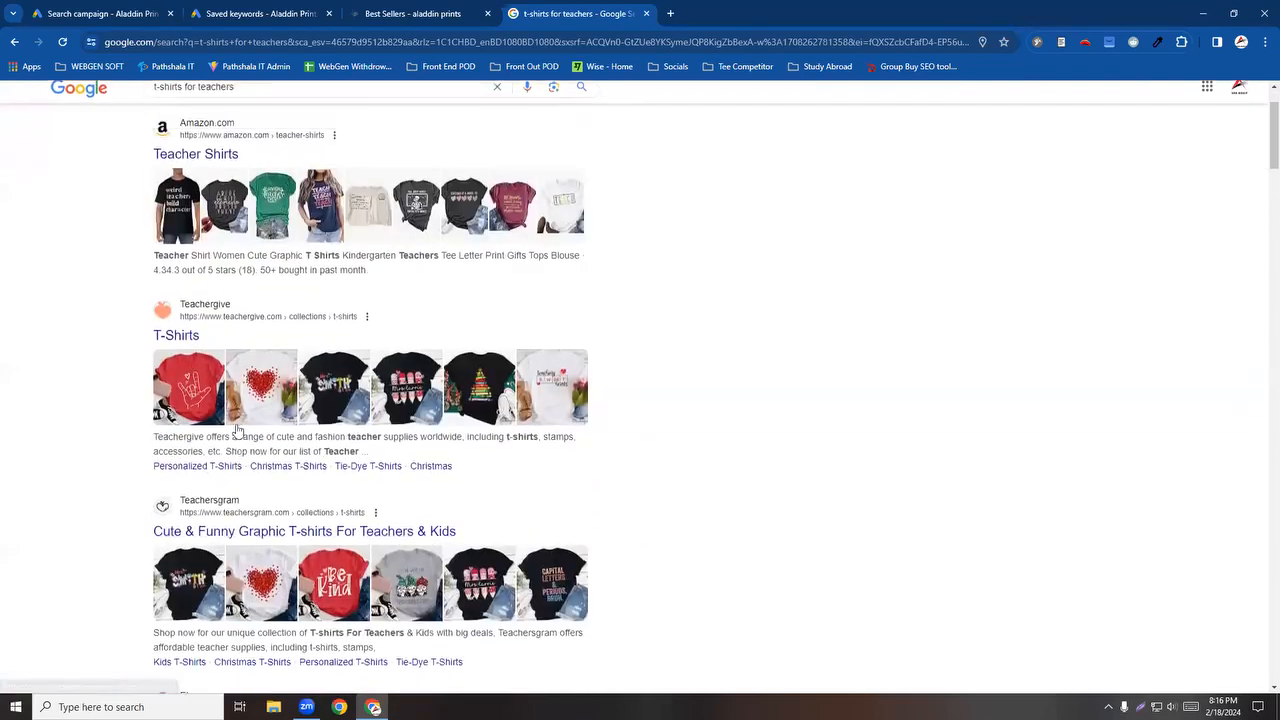
scroll(237, 430, "up", 1)
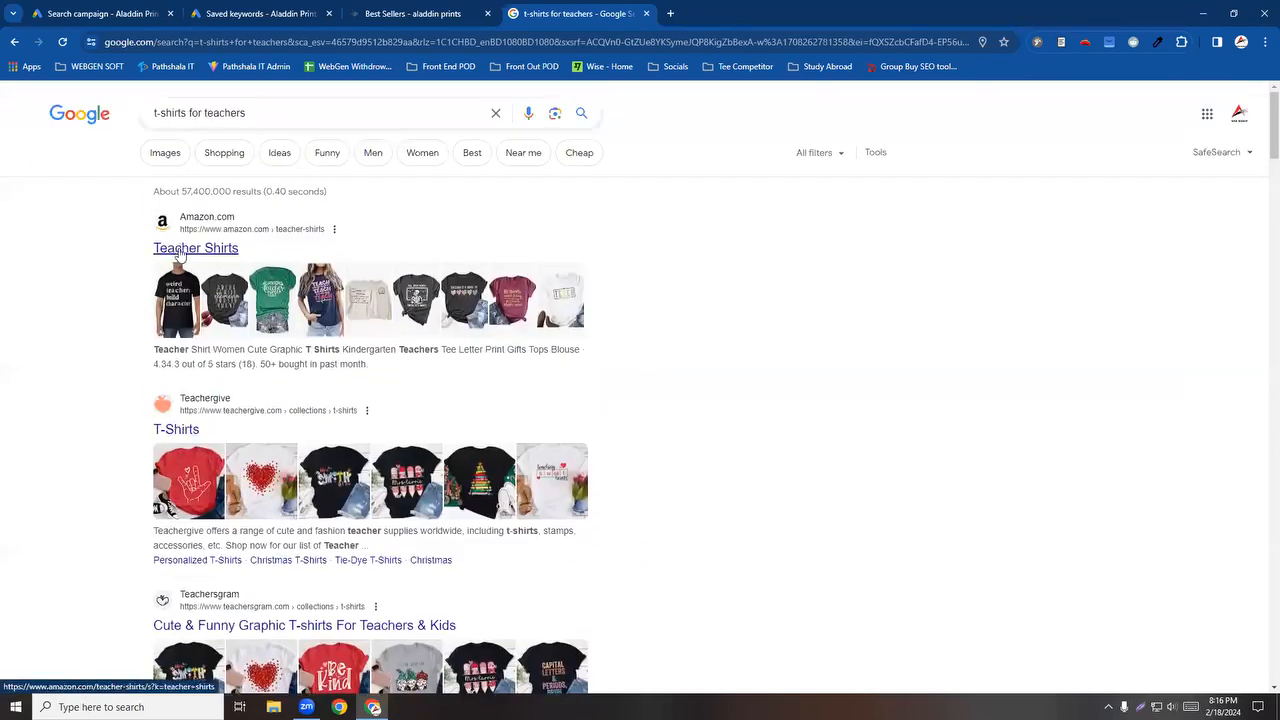
scroll(248, 367, "down", 1)
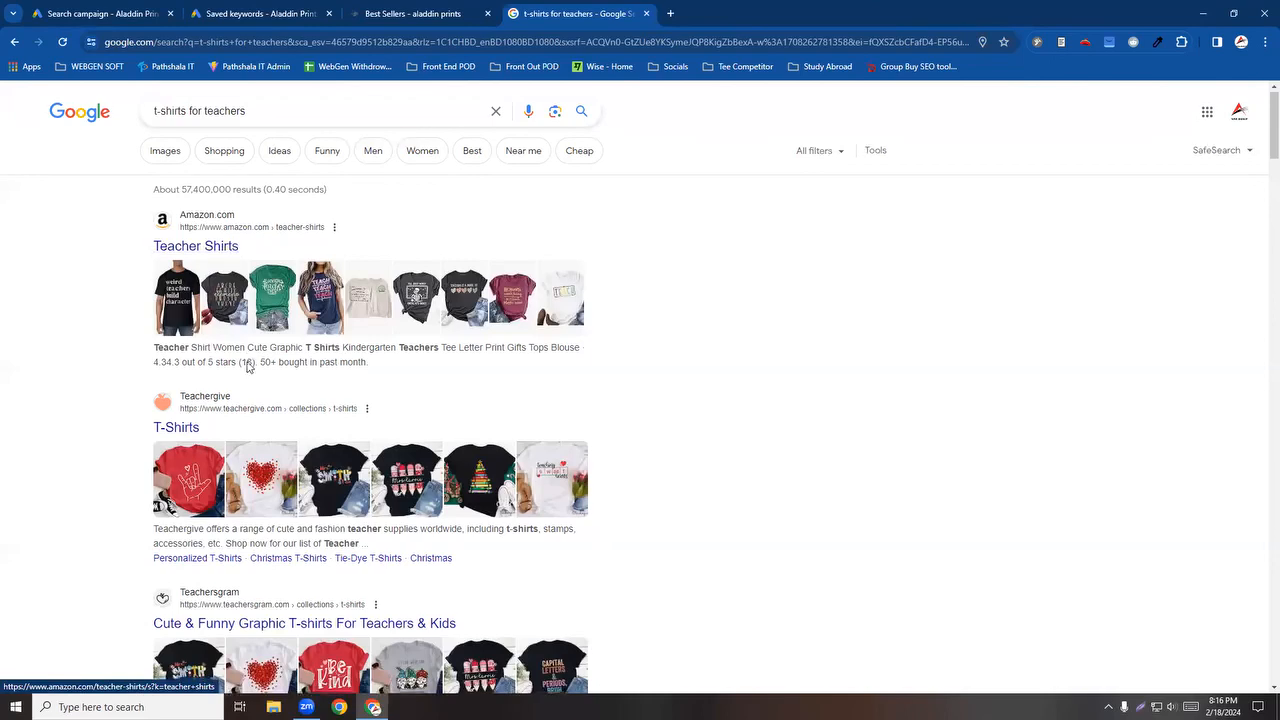
scroll(215, 200, "up", 1)
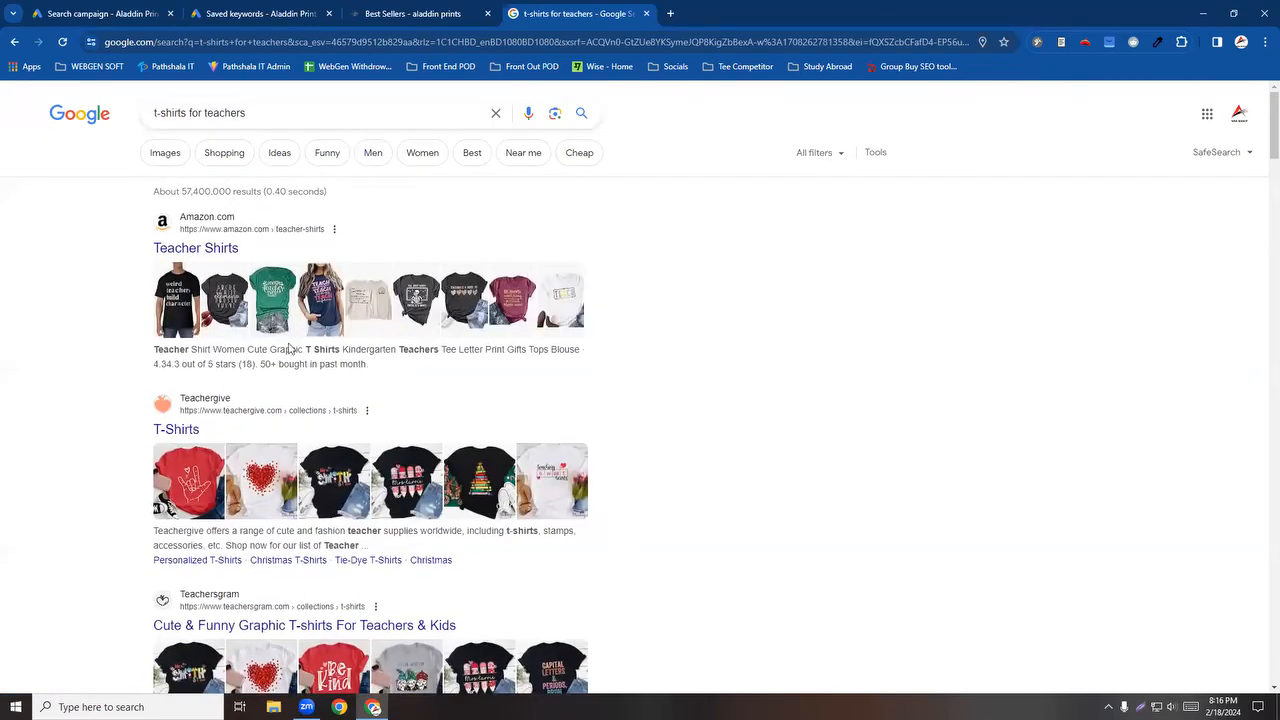
Step: Return to the campaign's headlines and clear the first headline, Tell Your Story
left_click(105, 12)
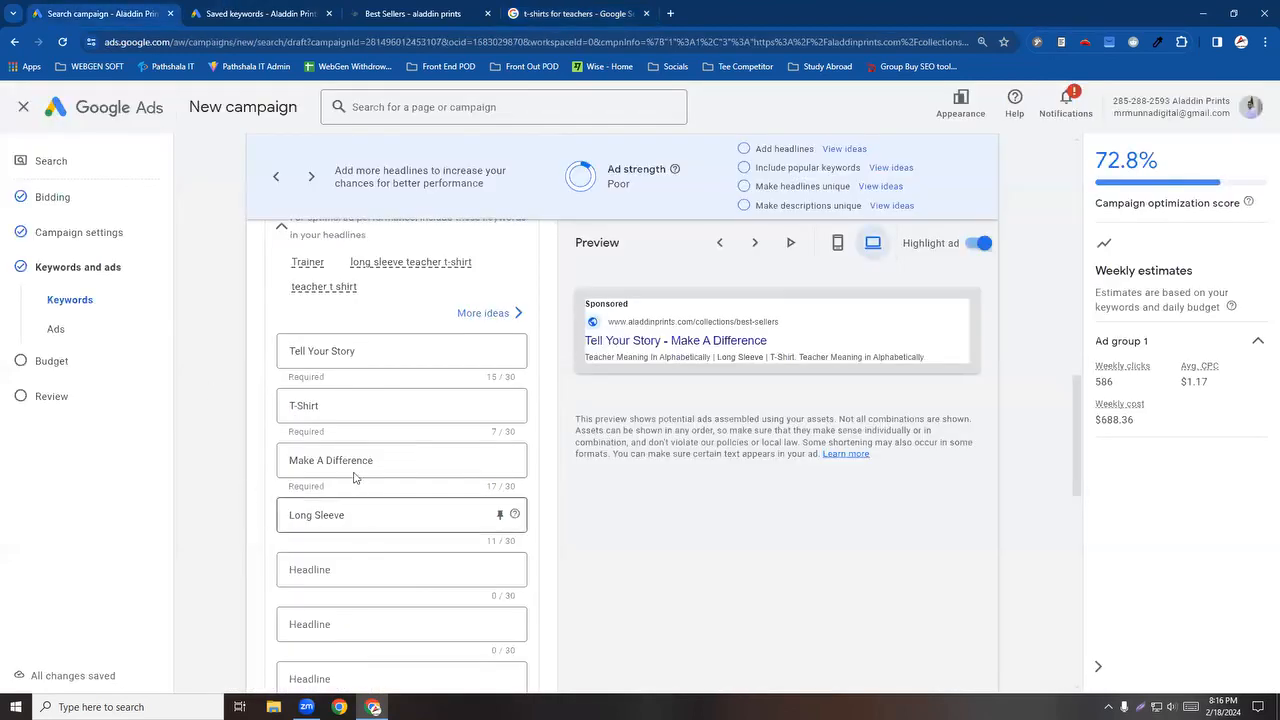
left_click(405, 463)
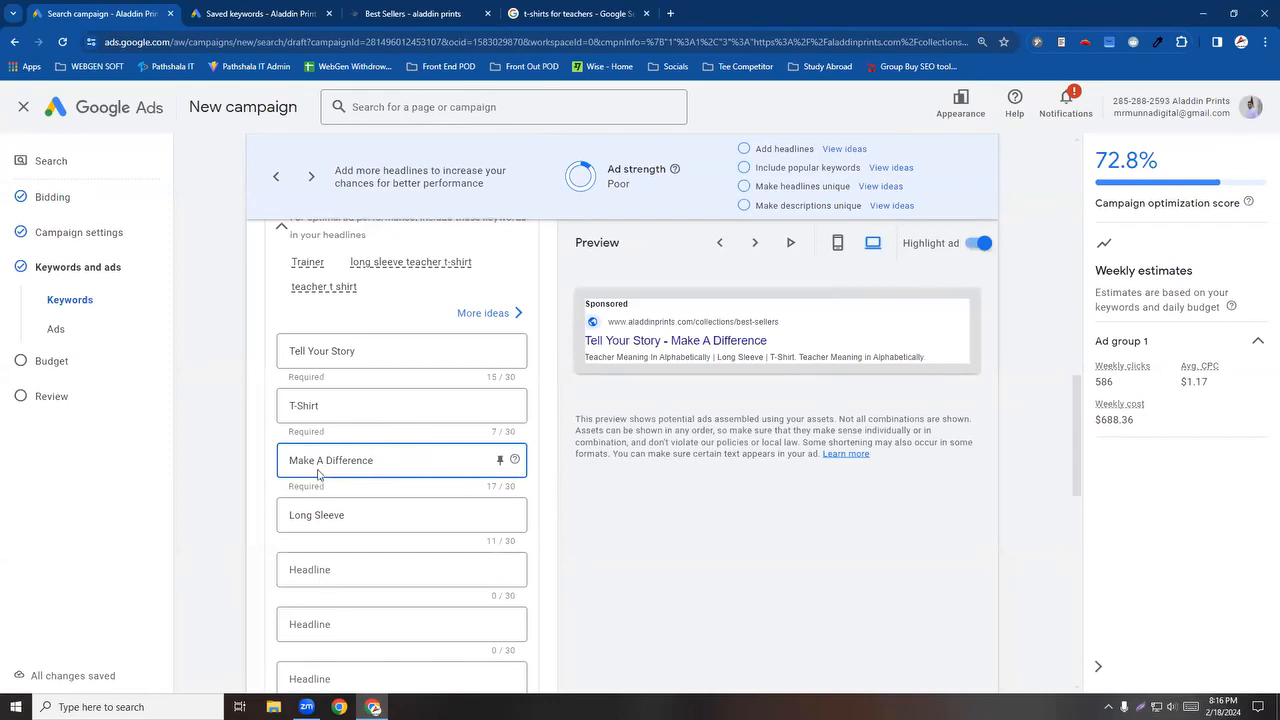
scroll(322, 572, "down", 1)
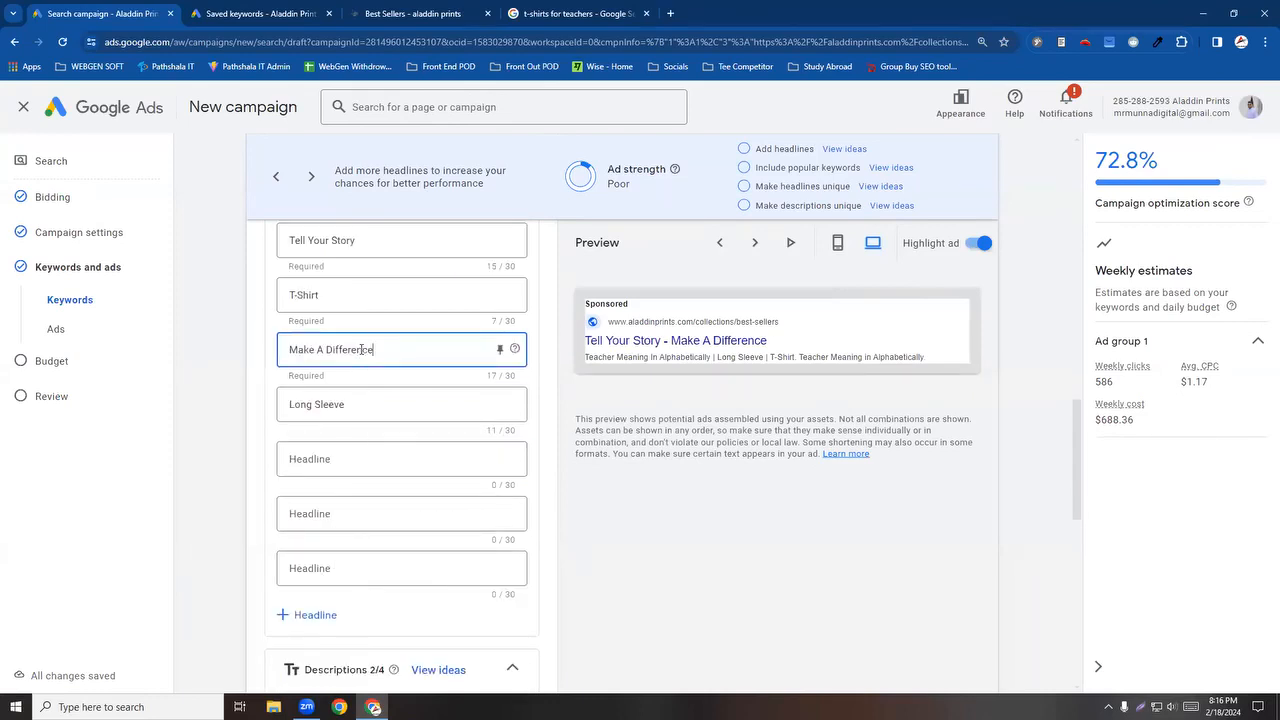
scroll(362, 440, "down", 2)
scroll(350, 480, "up", 4)
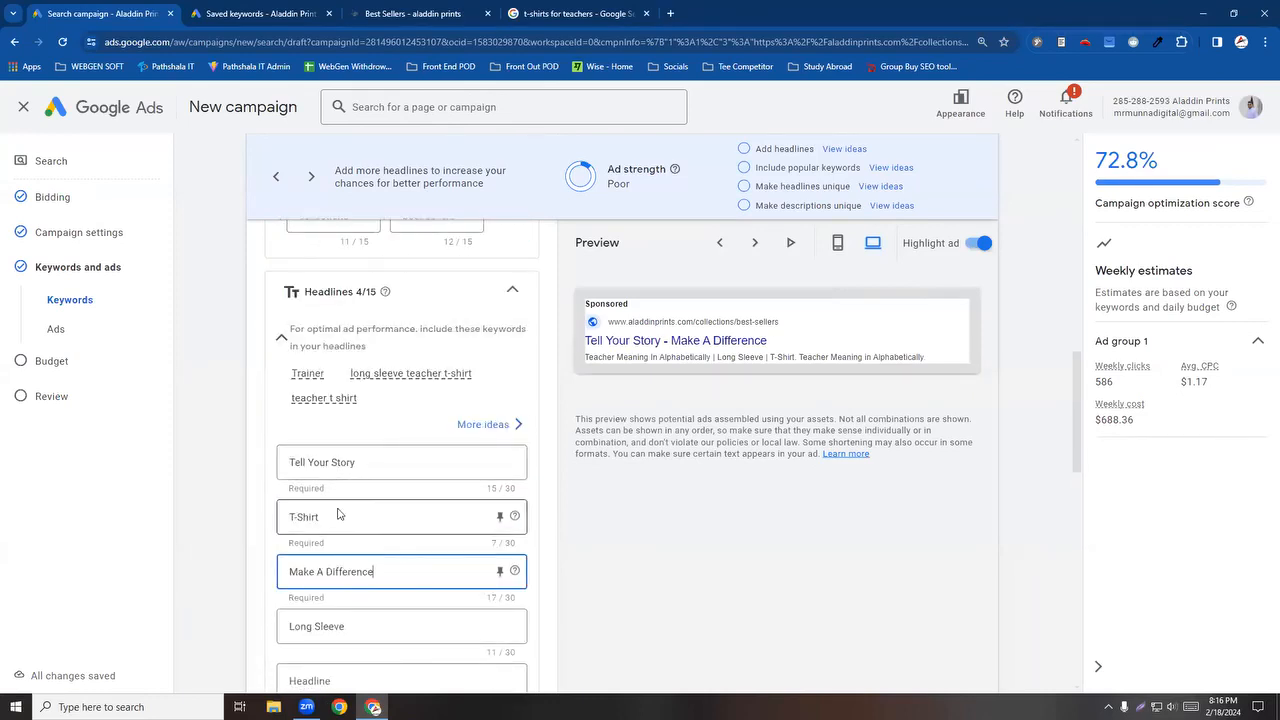
left_click(369, 461)
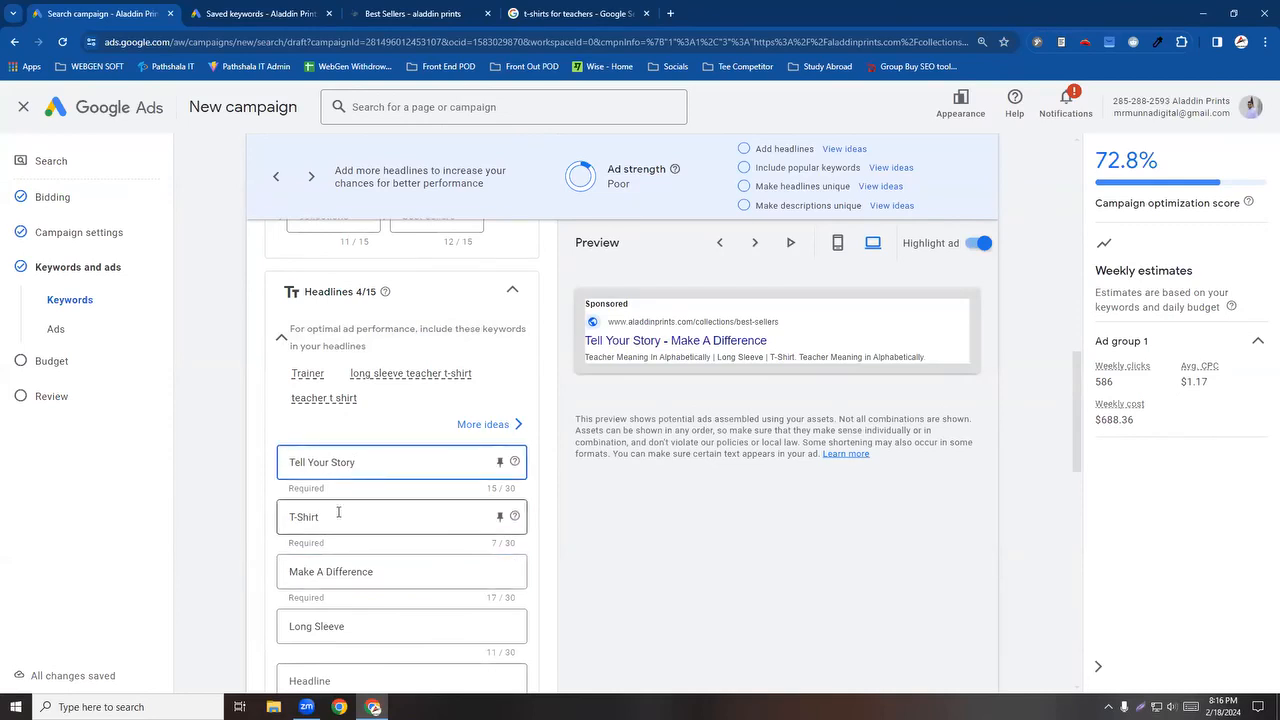
left_click_drag(363, 463, 258, 480)
key("BackSpace")
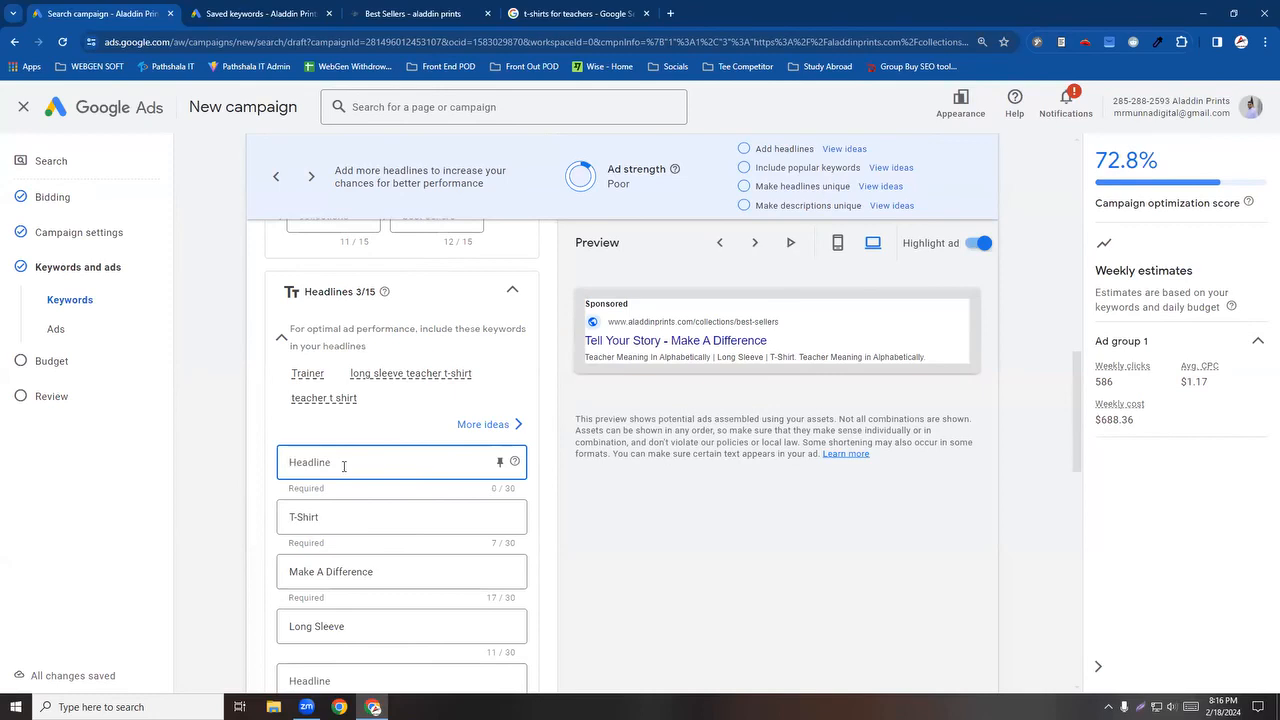
Step: Examine the competitors' result titles in the Google search for t-shirts for teachers for headline wording
left_click(530, 12)
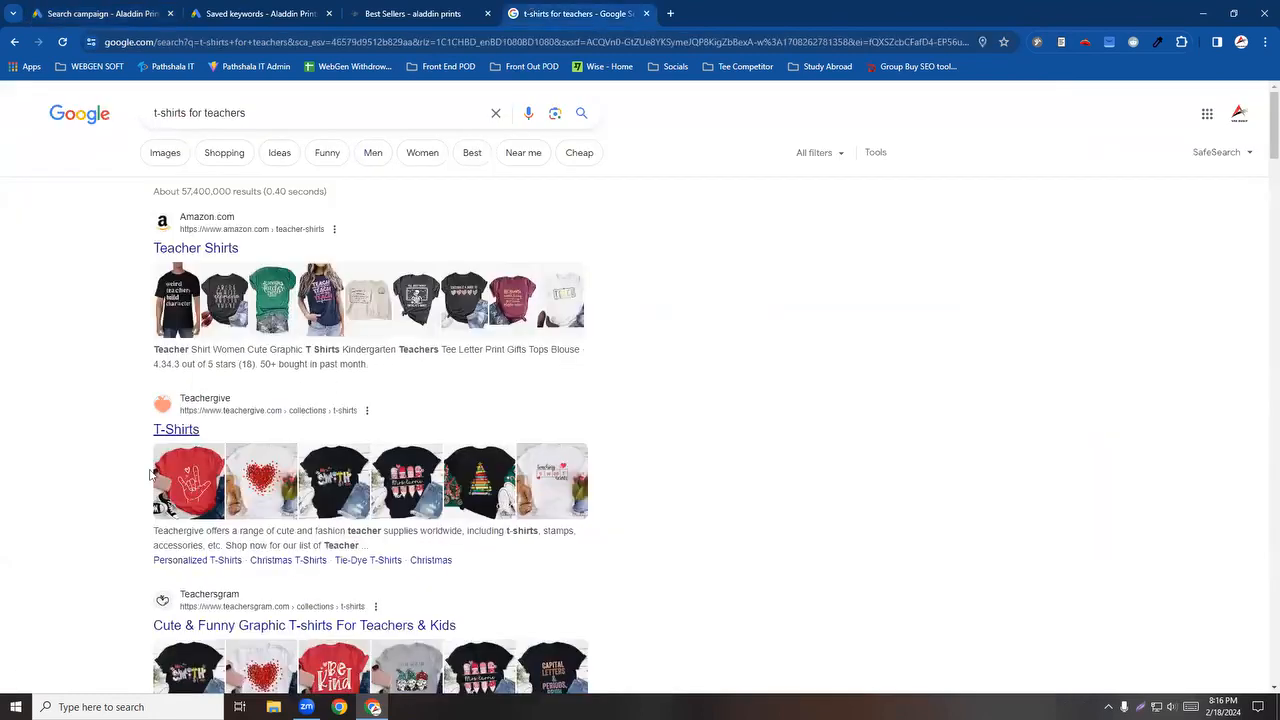
scroll(220, 400, "down", 2)
left_click(160, 10)
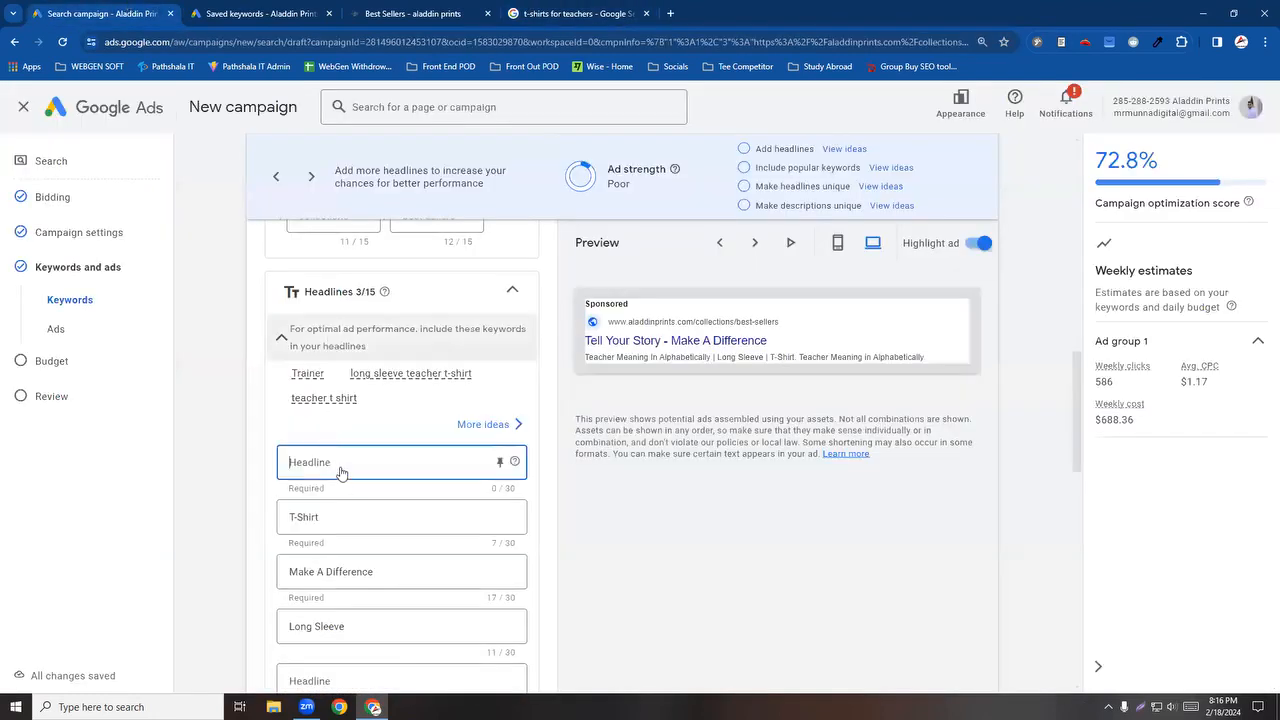
left_click(577, 10)
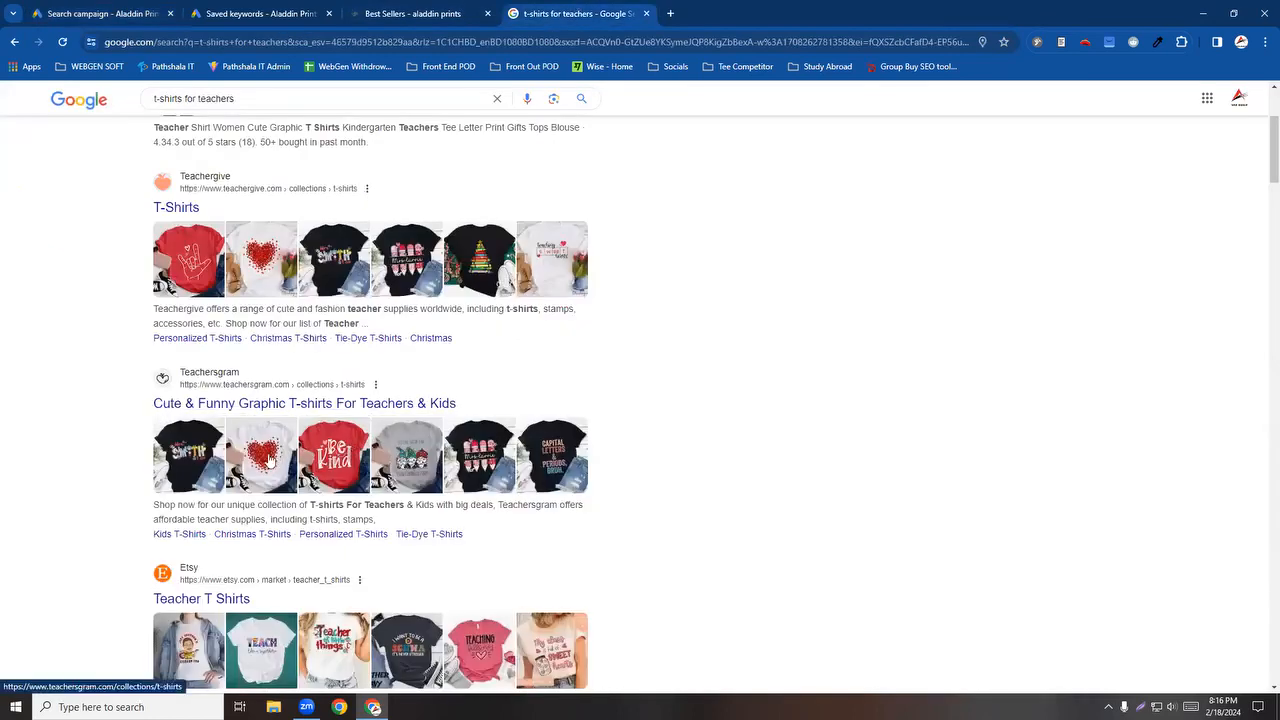
scroll(270, 460, "up", 3)
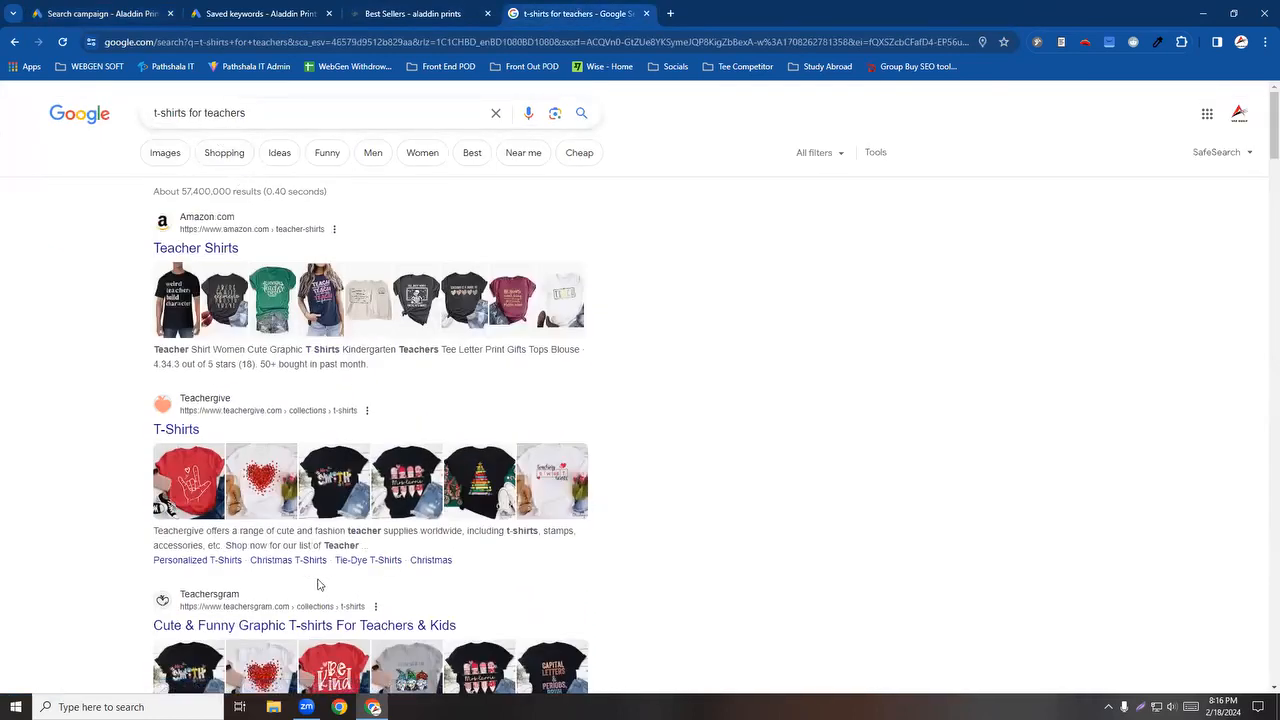
scroll(152, 518, "down", 3)
scroll(152, 518, "down", 3)
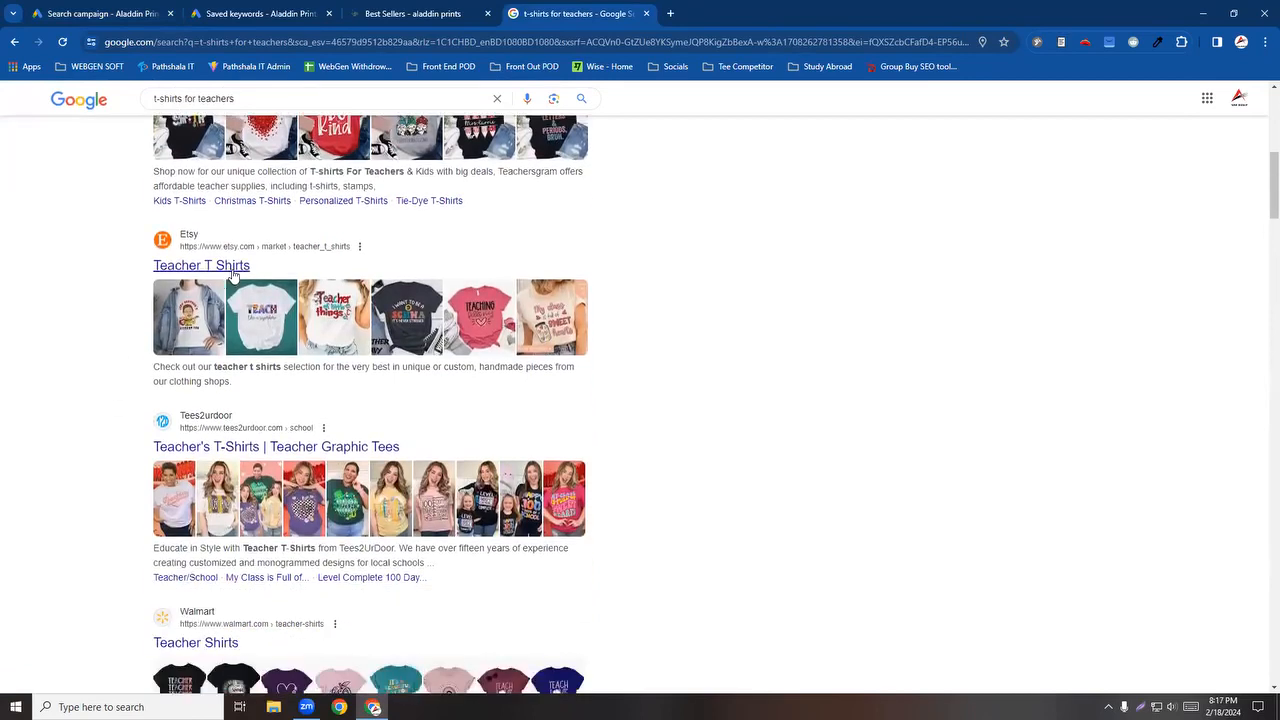
scroll(159, 339, "down", 1)
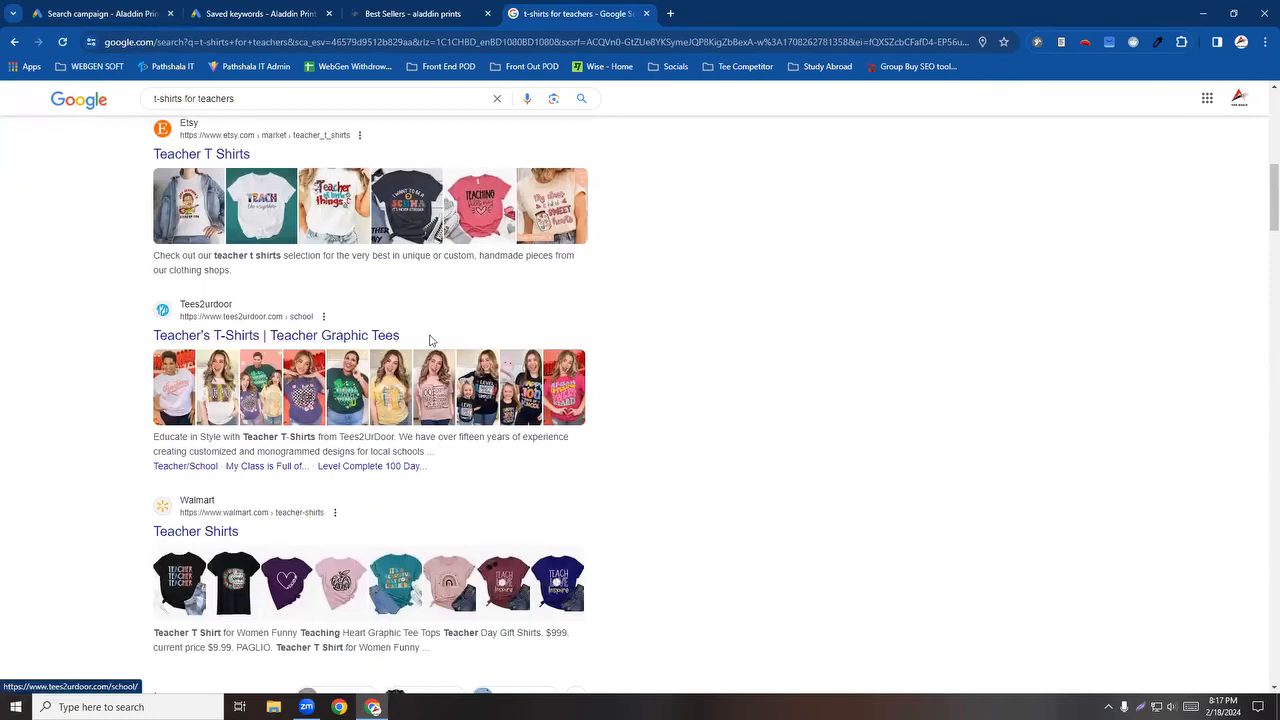
scroll(418, 345, "down", 1)
scroll(292, 437, "down", 3)
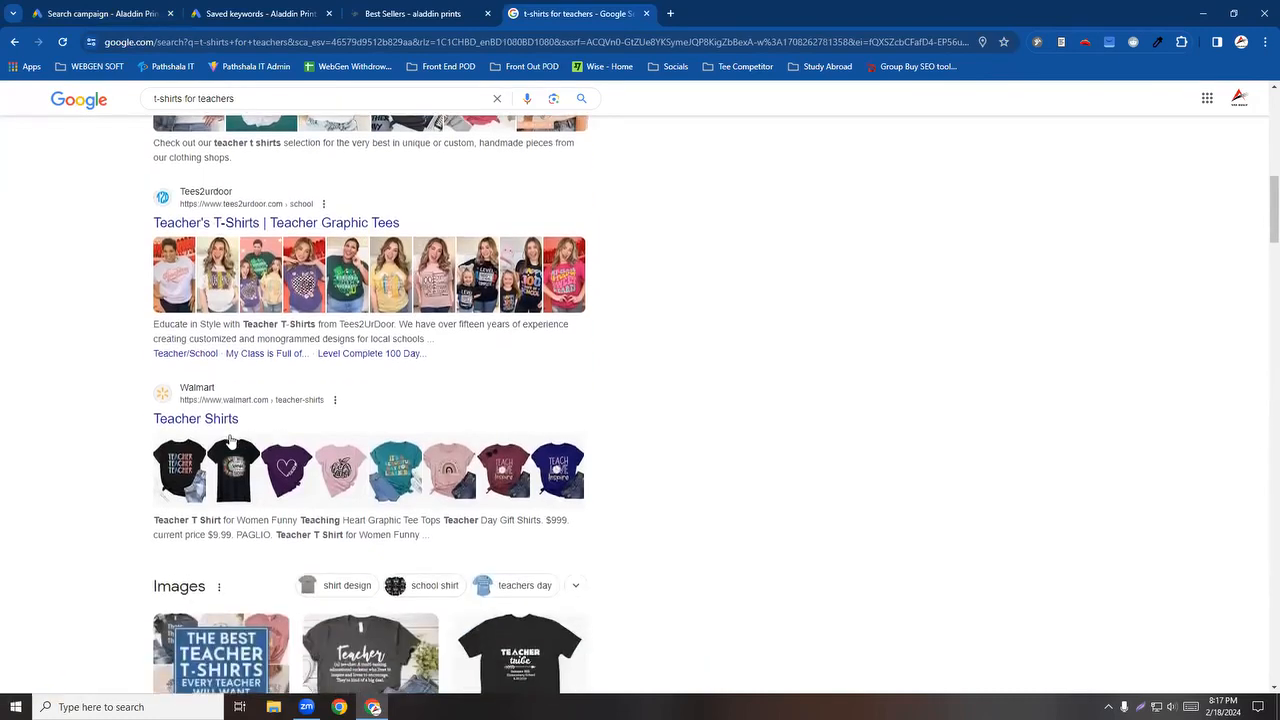
scroll(369, 522, "down", 3)
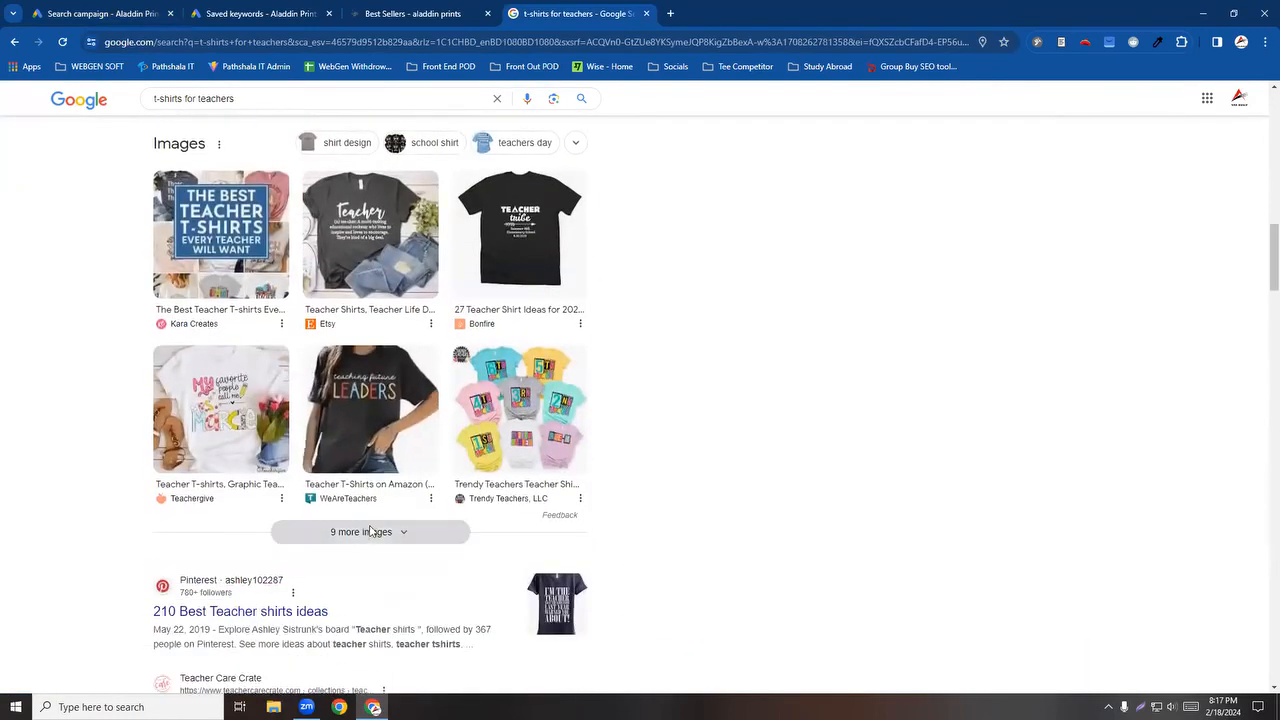
scroll(225, 510, "down", 2)
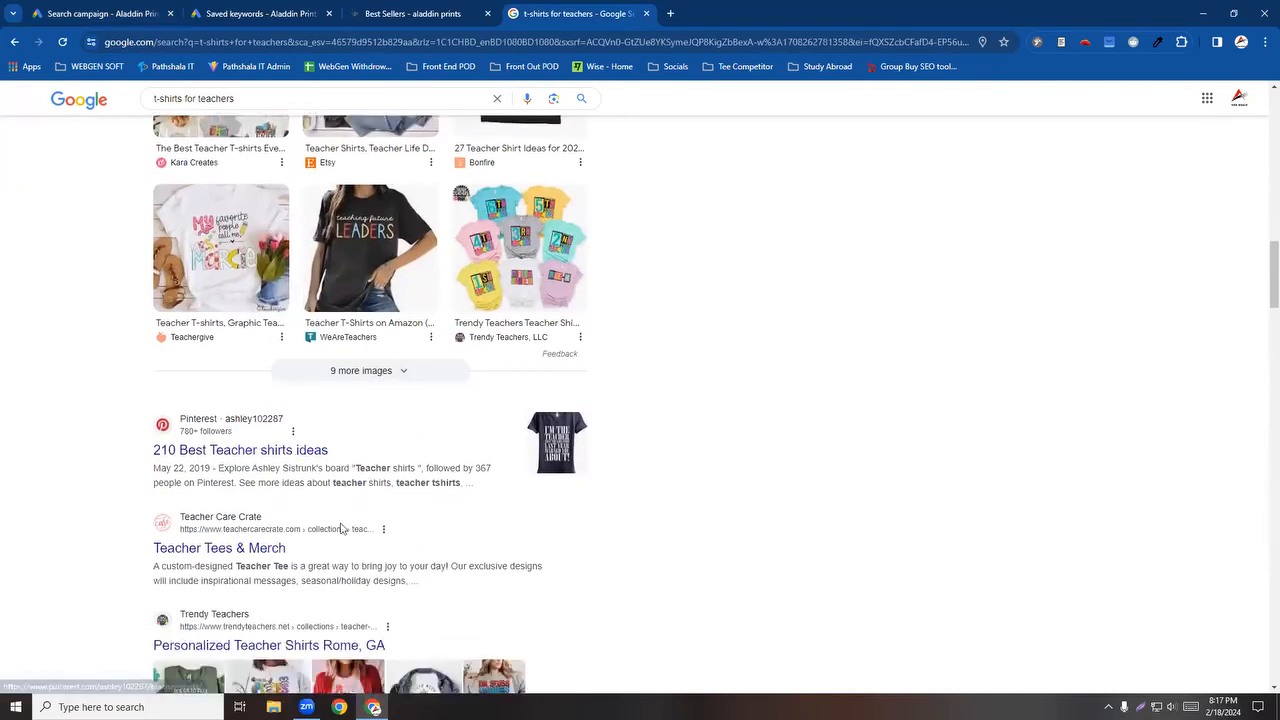
scroll(350, 426, "down", 1)
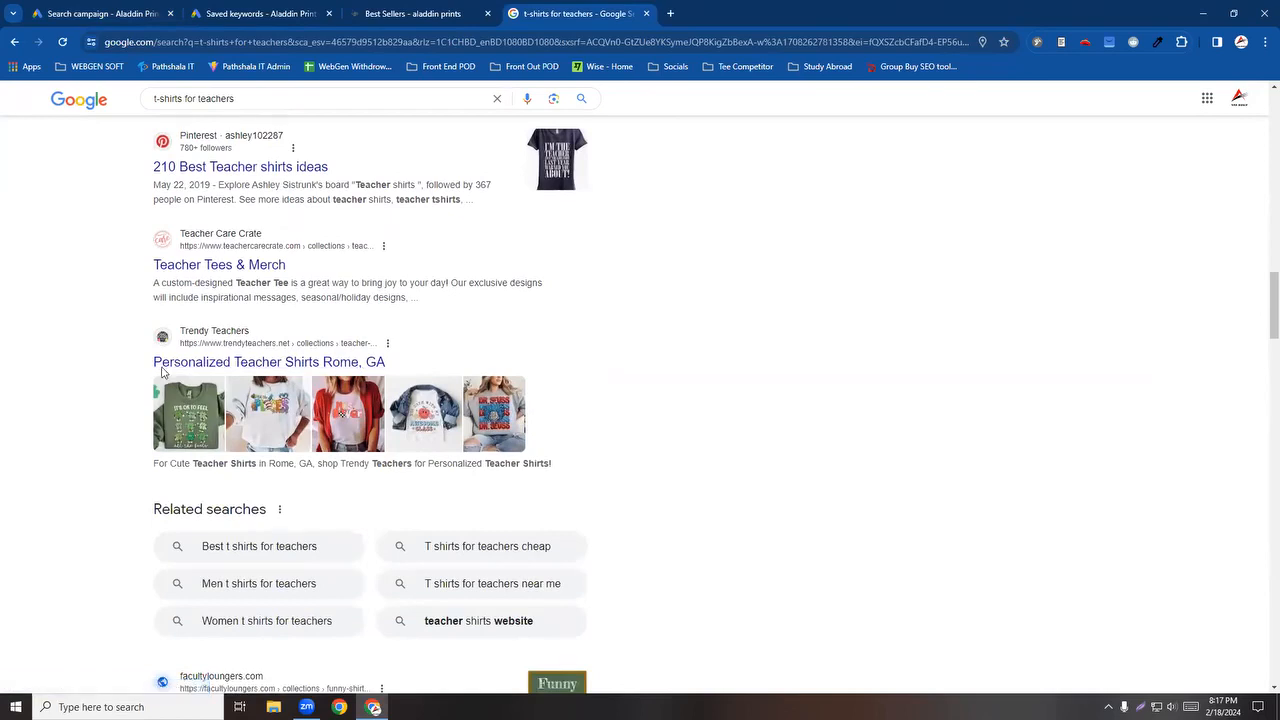
scroll(178, 166, "up", 2)
Step: Enter "Teachers Meaning" as the ad's first headline, without extra spaces
left_click(140, 12)
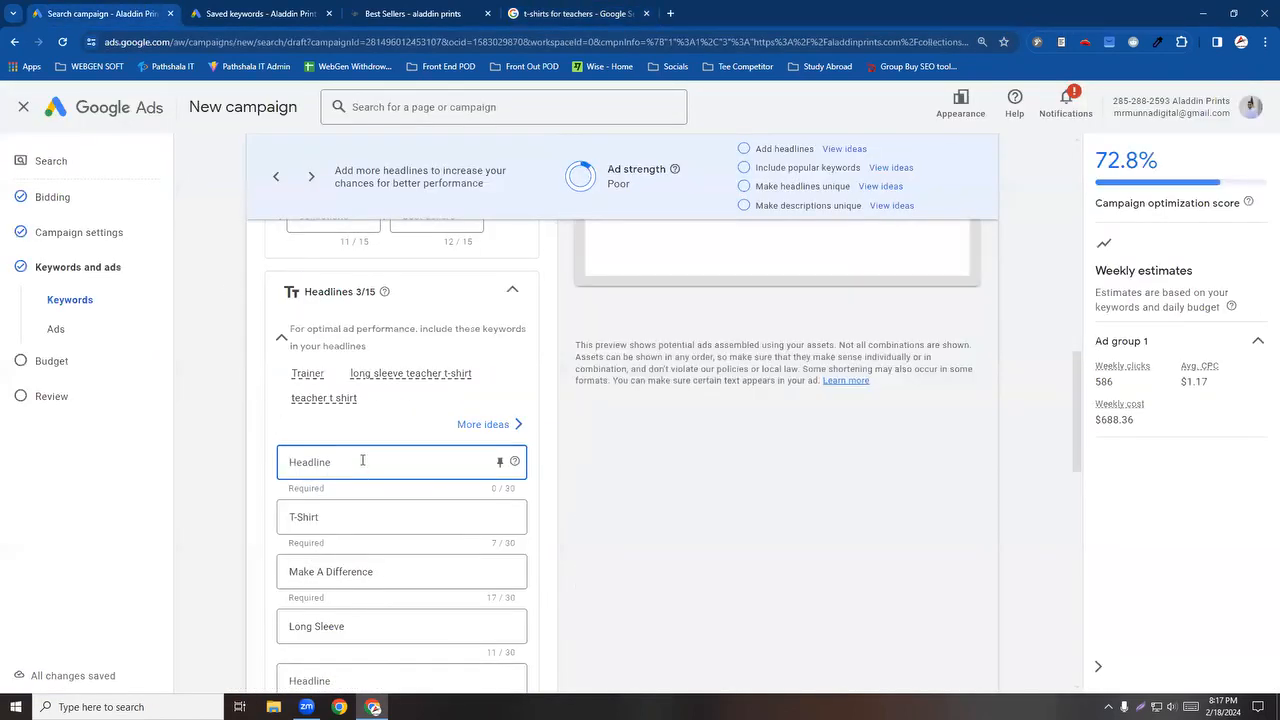
type("Tea")
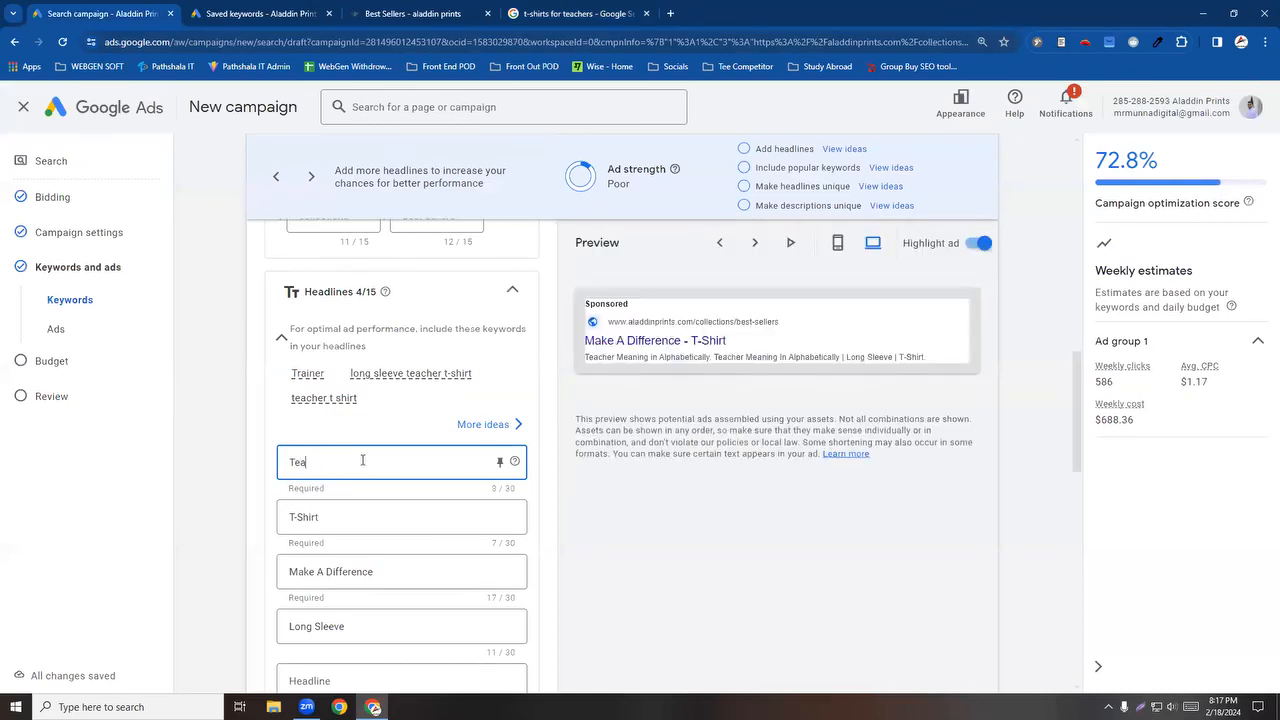
type("chers Meann")
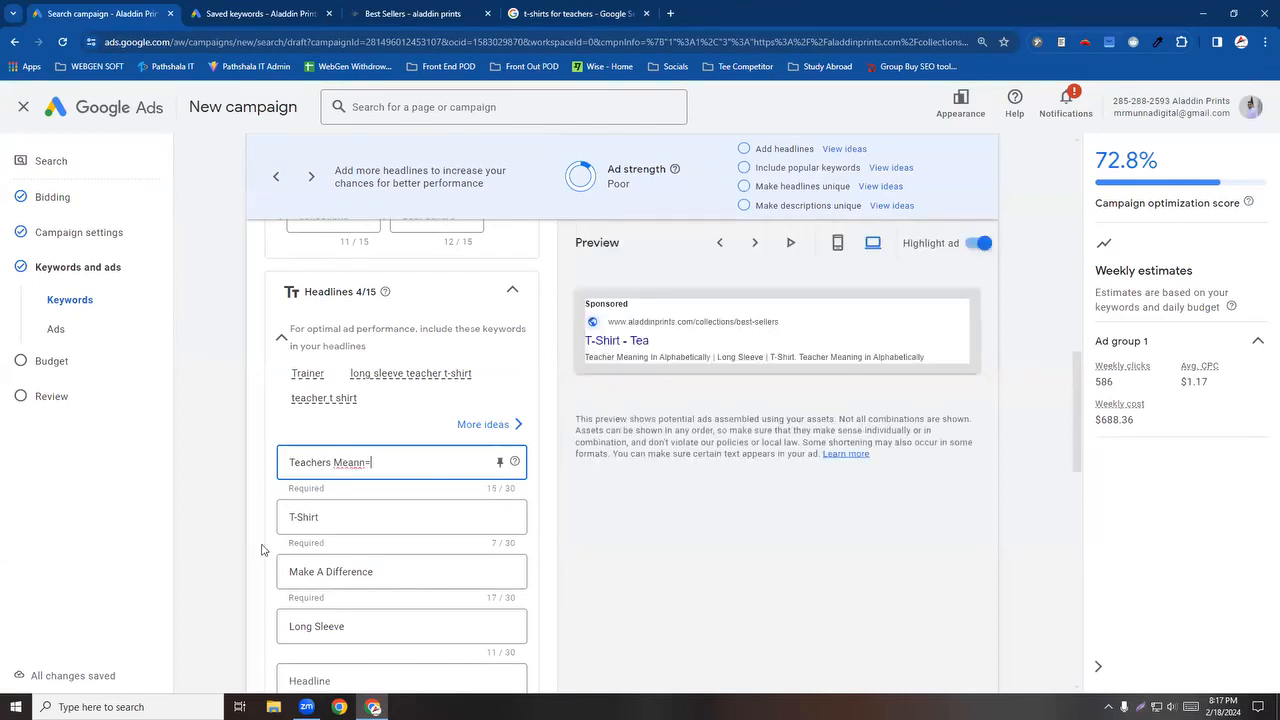
key("BackSpace")
type("ing")
left_click(333, 470)
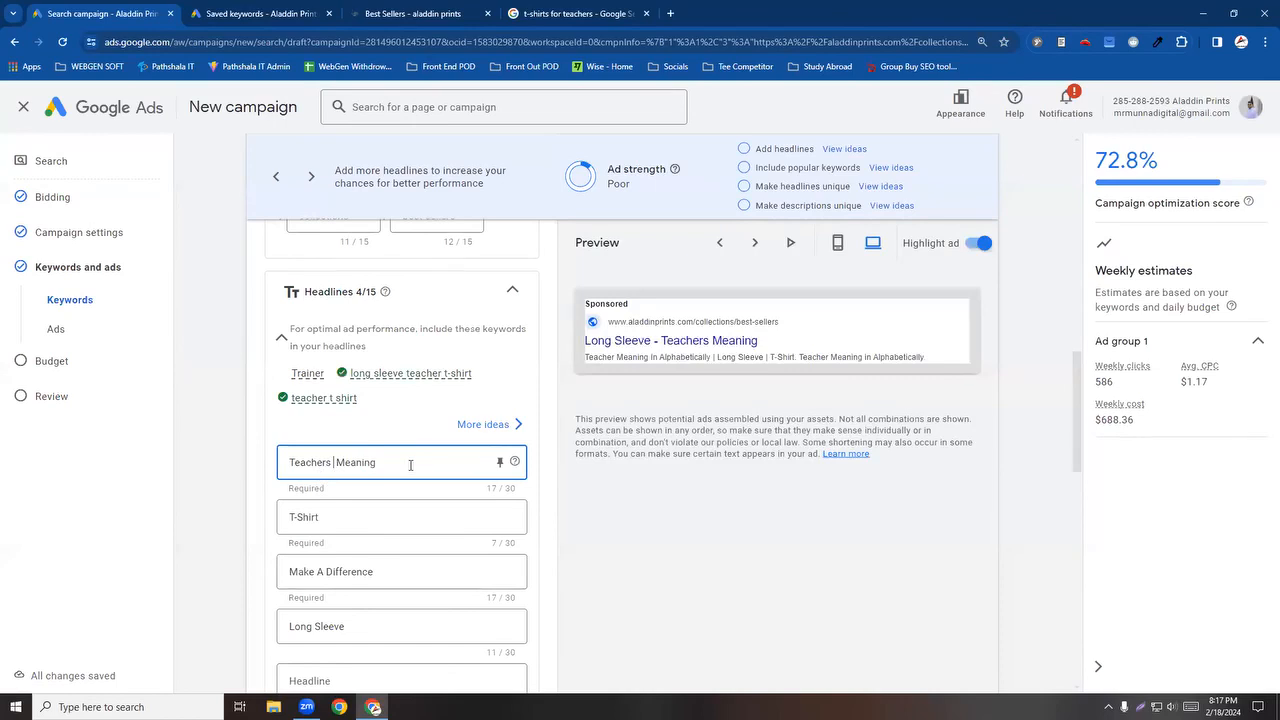
key("BackSpace")
Step: Clear the ad's second headline, T-Shirt, leaving its field empty
left_click_drag(335, 515, 260, 527)
key("BackSpace")
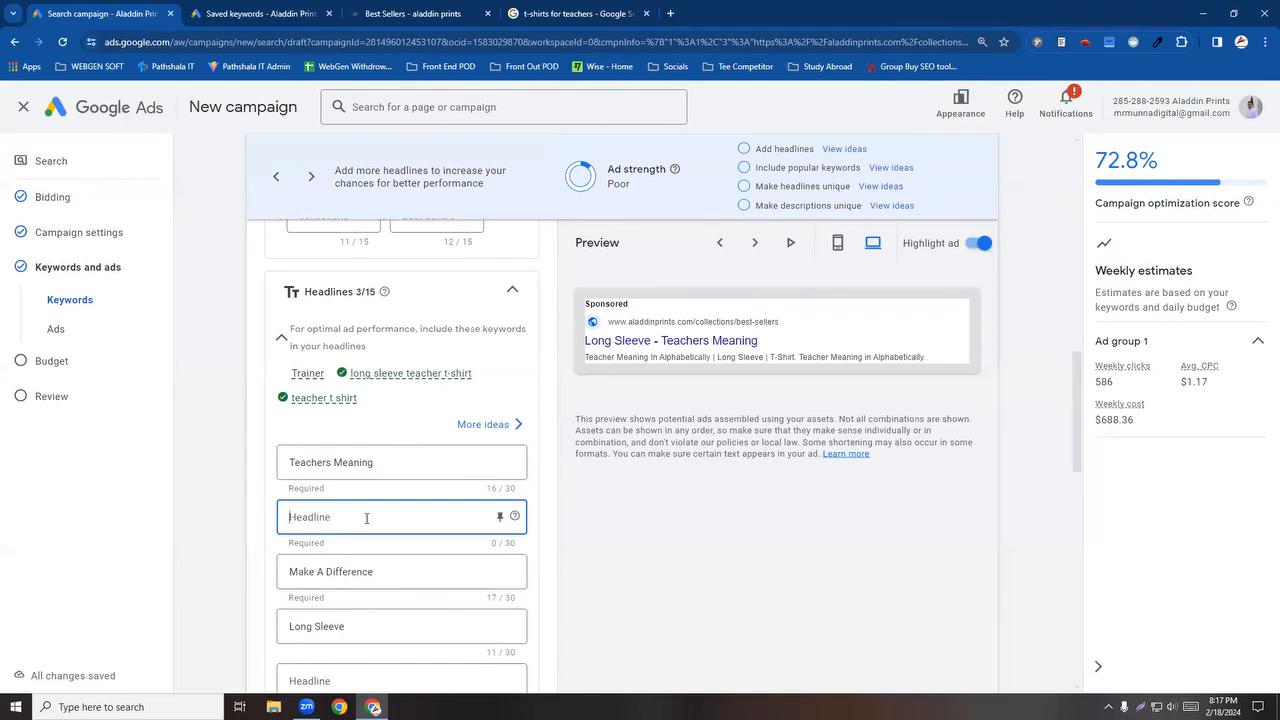
scroll(371, 538, "down", 1)
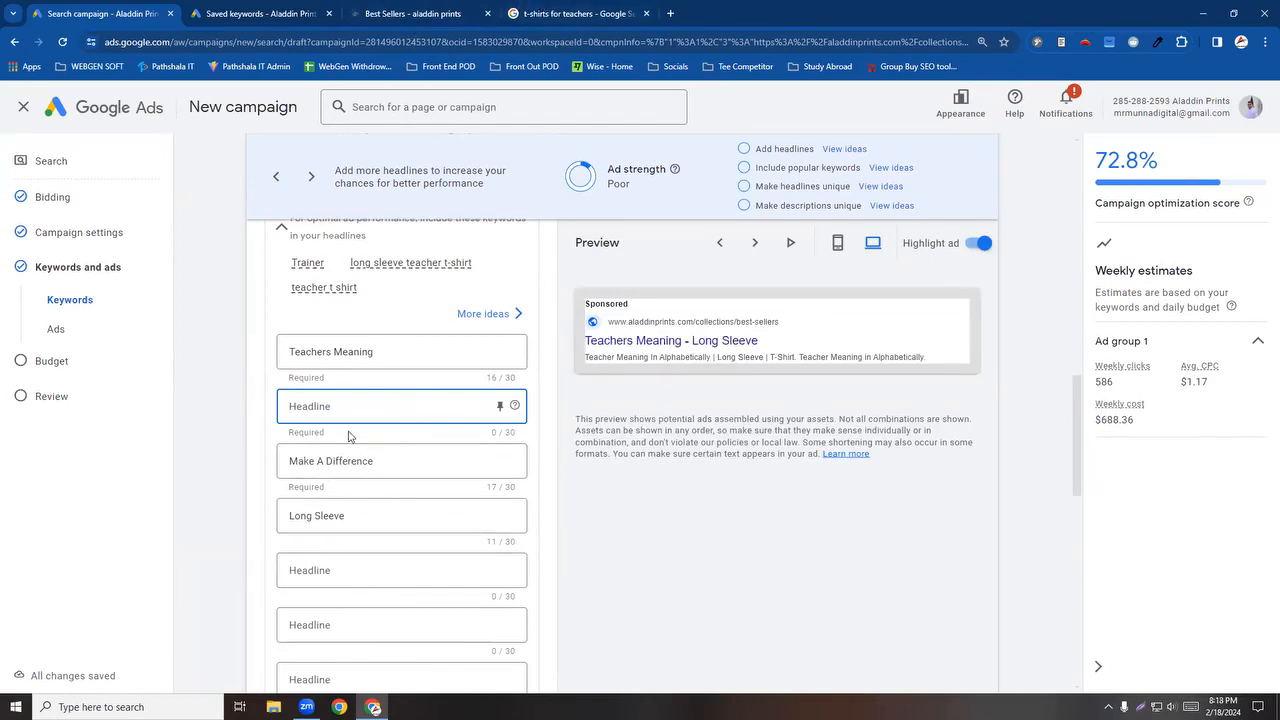
Step: Check the teacher T-shirt search results again for wording and review the ad's remaining headlines and descriptions
left_click(580, 13)
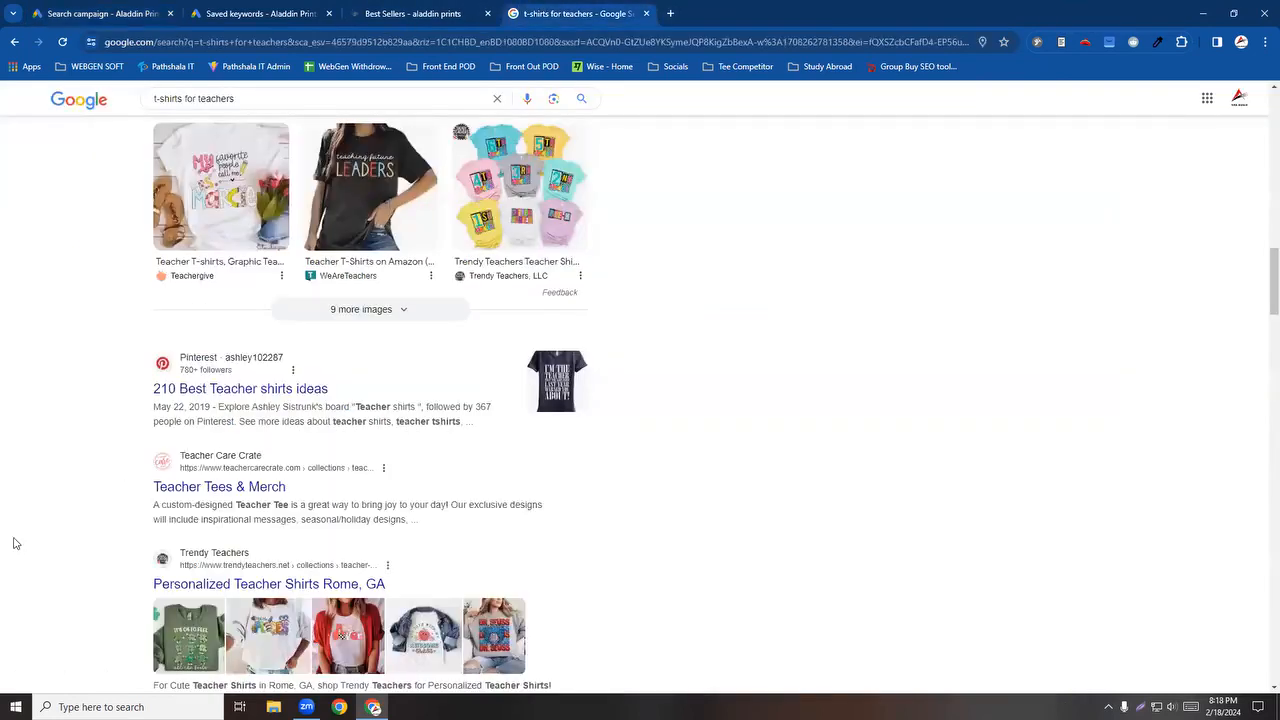
scroll(246, 537, "up", 3)
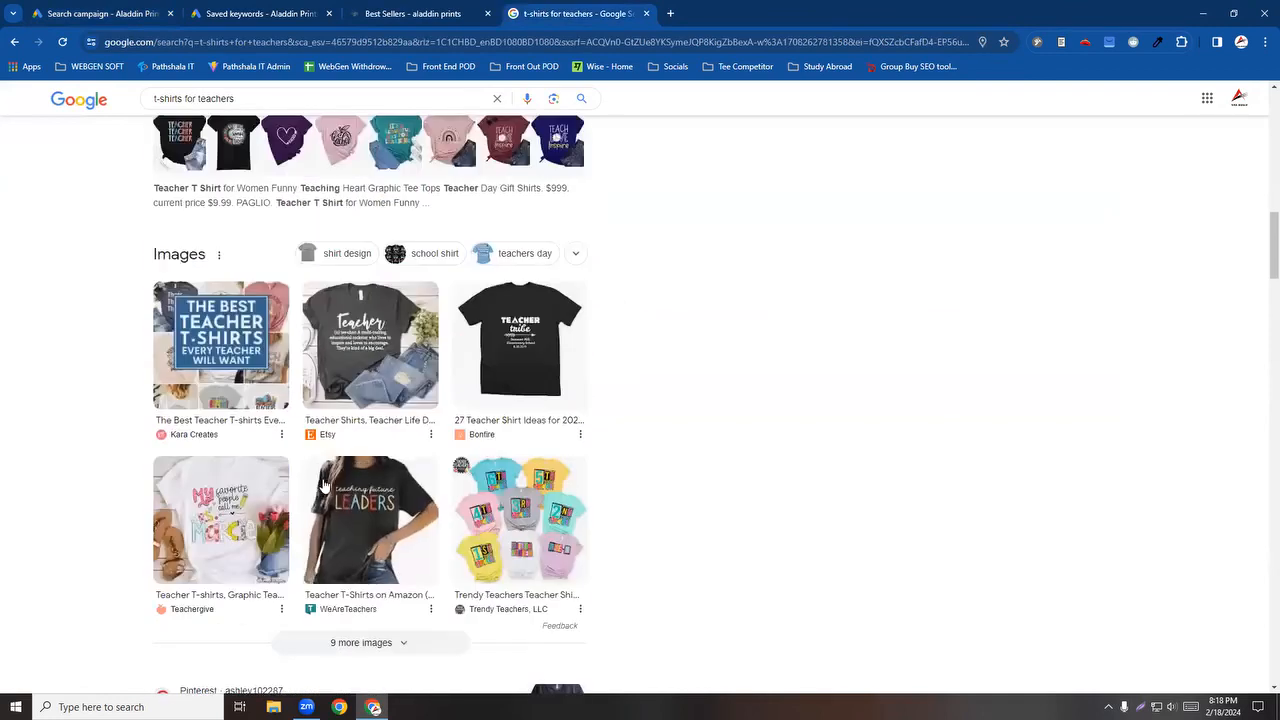
left_click(140, 7)
scroll(400, 560, "down", 2)
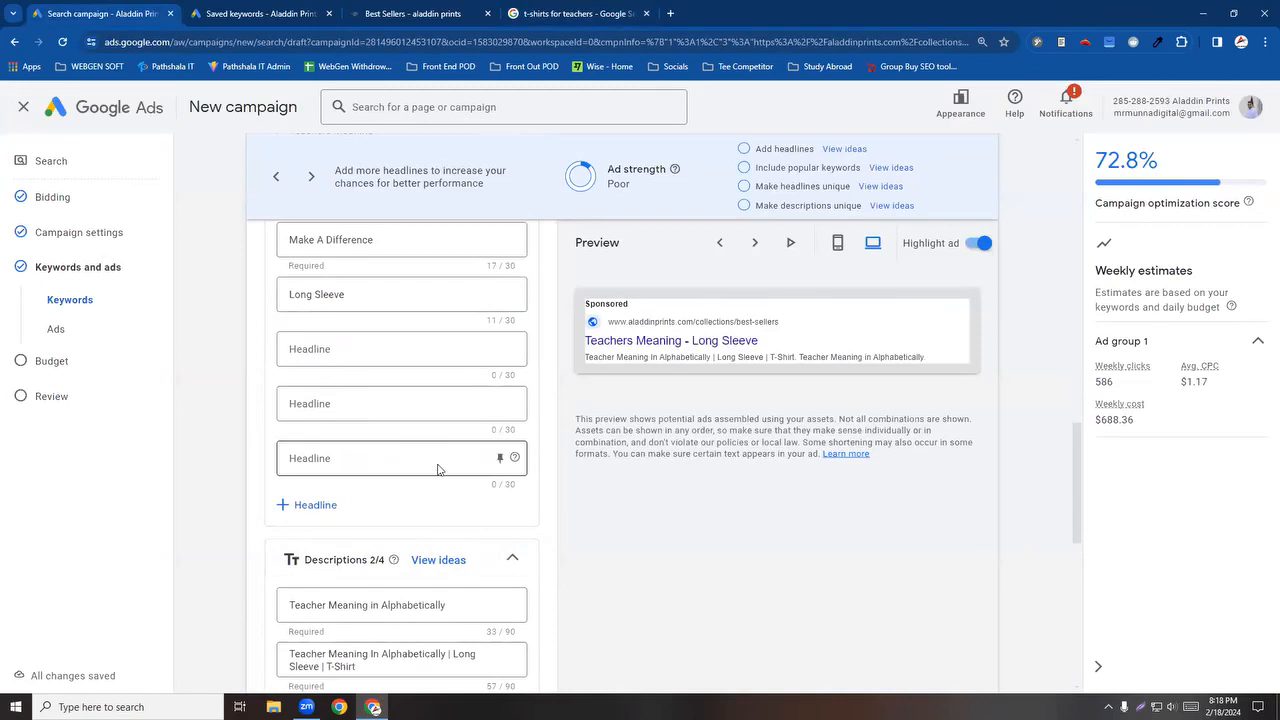
scroll(440, 460, "up", 1)
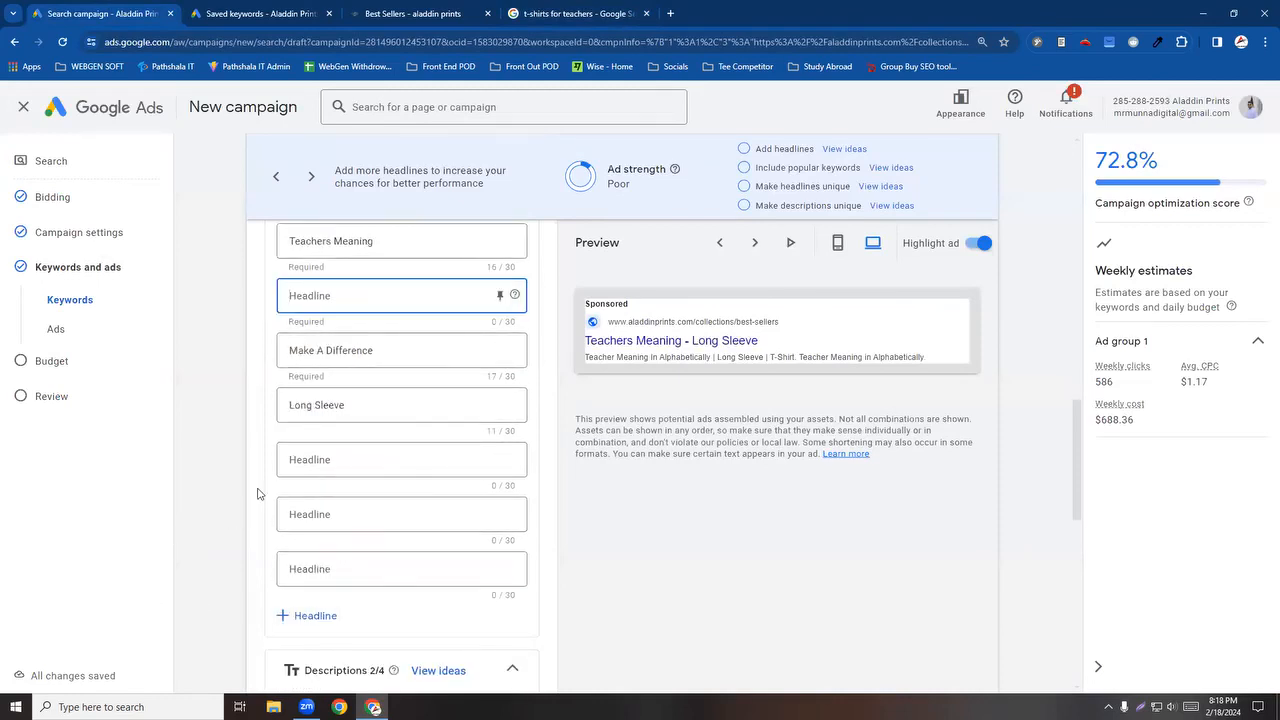
scroll(257, 493, "up", 1)
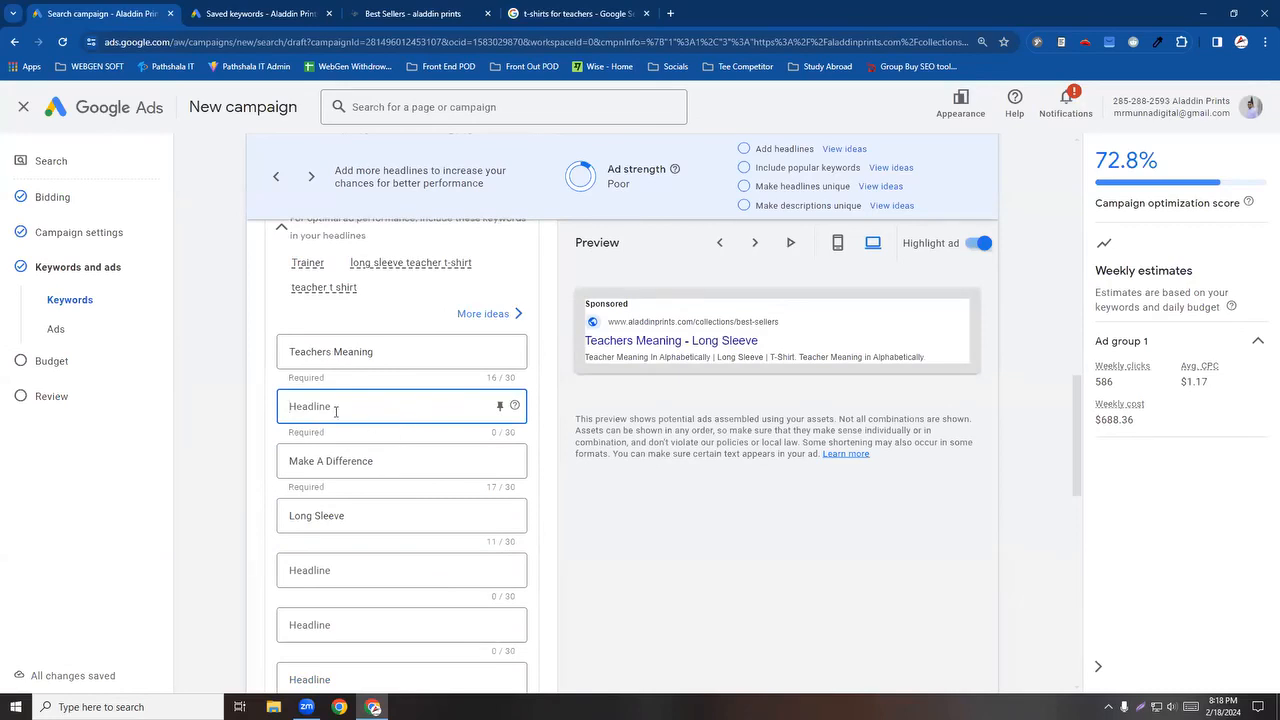
Step: Enter "Best T-shirts for Teacher" as the ad's second headline
type("T")
key("BackSpace")
type("Best T-shirts for Tacher")
left_click(263, 453)
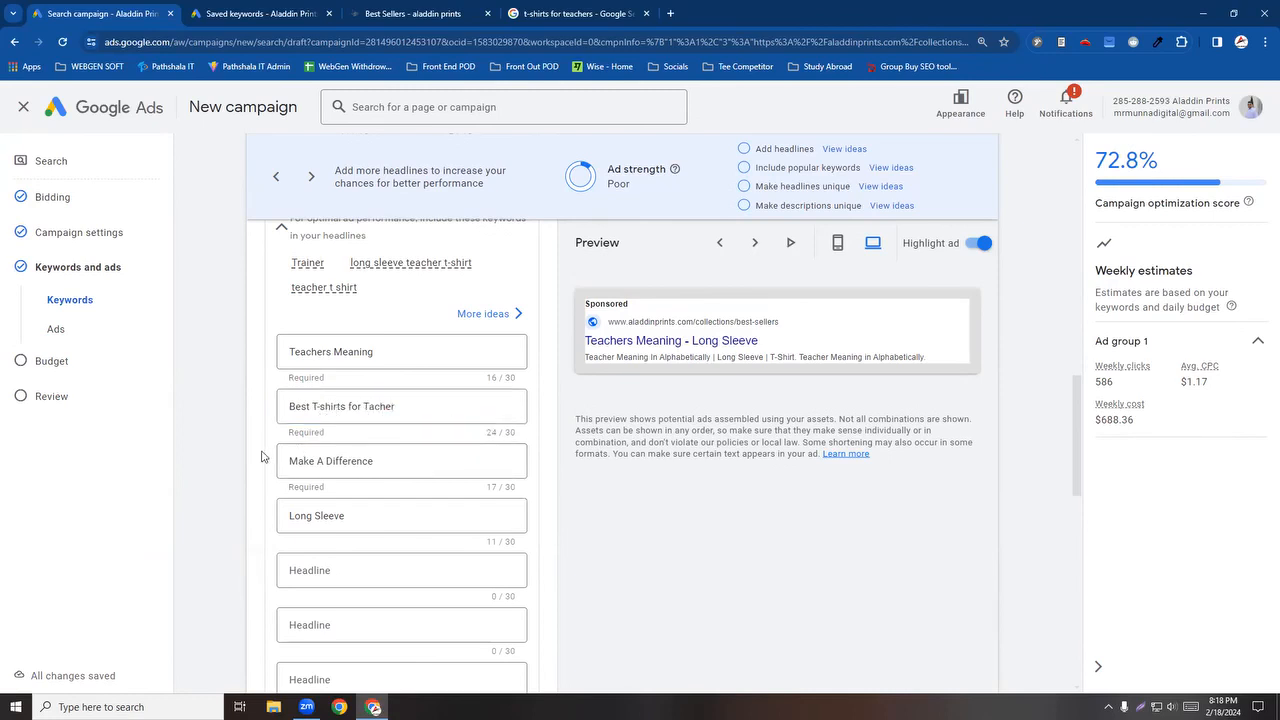
left_click_drag(368, 409, 376, 411)
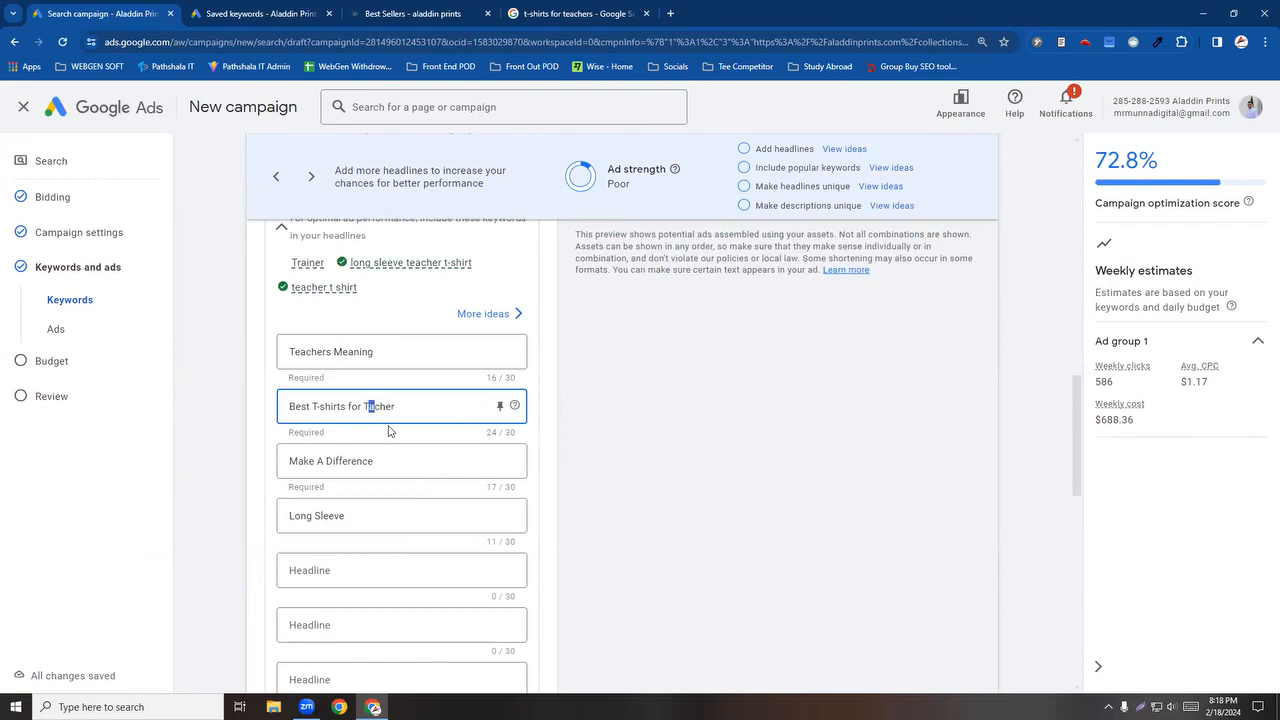
type("ea")
left_click(582, 510)
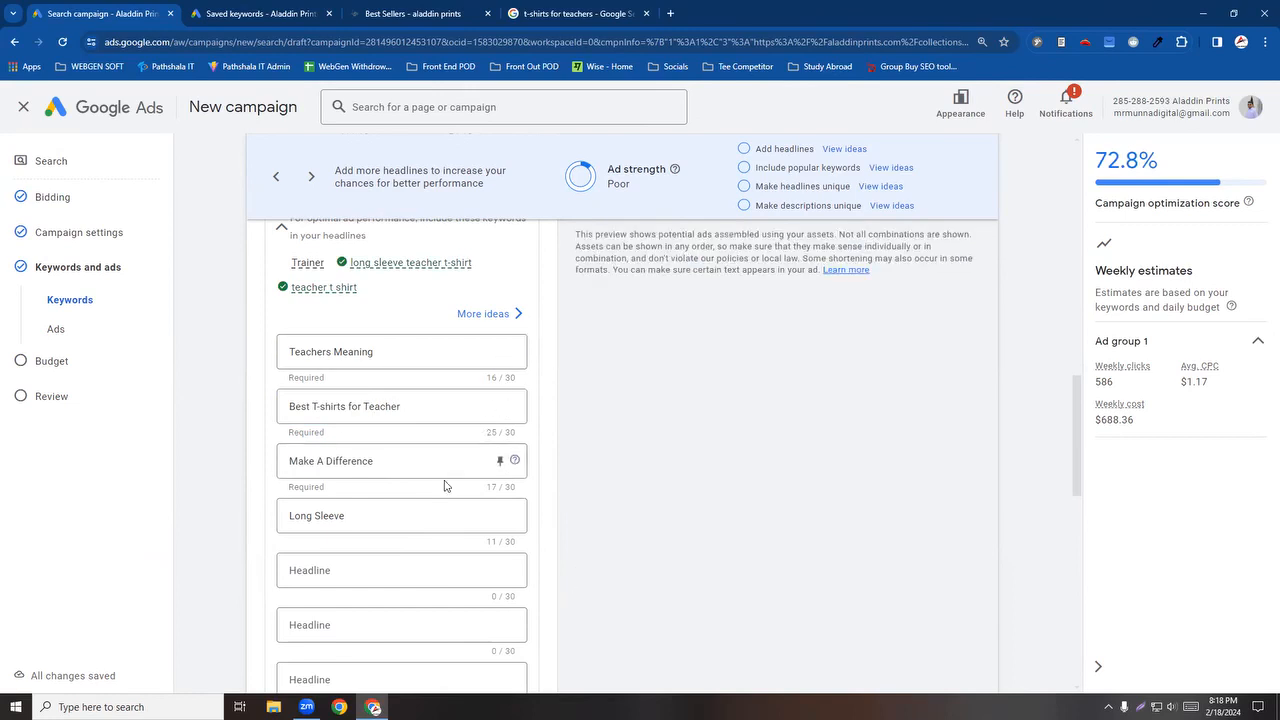
Step: Examine the pin position options for the second and third headlines, keeping both headlines unpinned
left_click(500, 409)
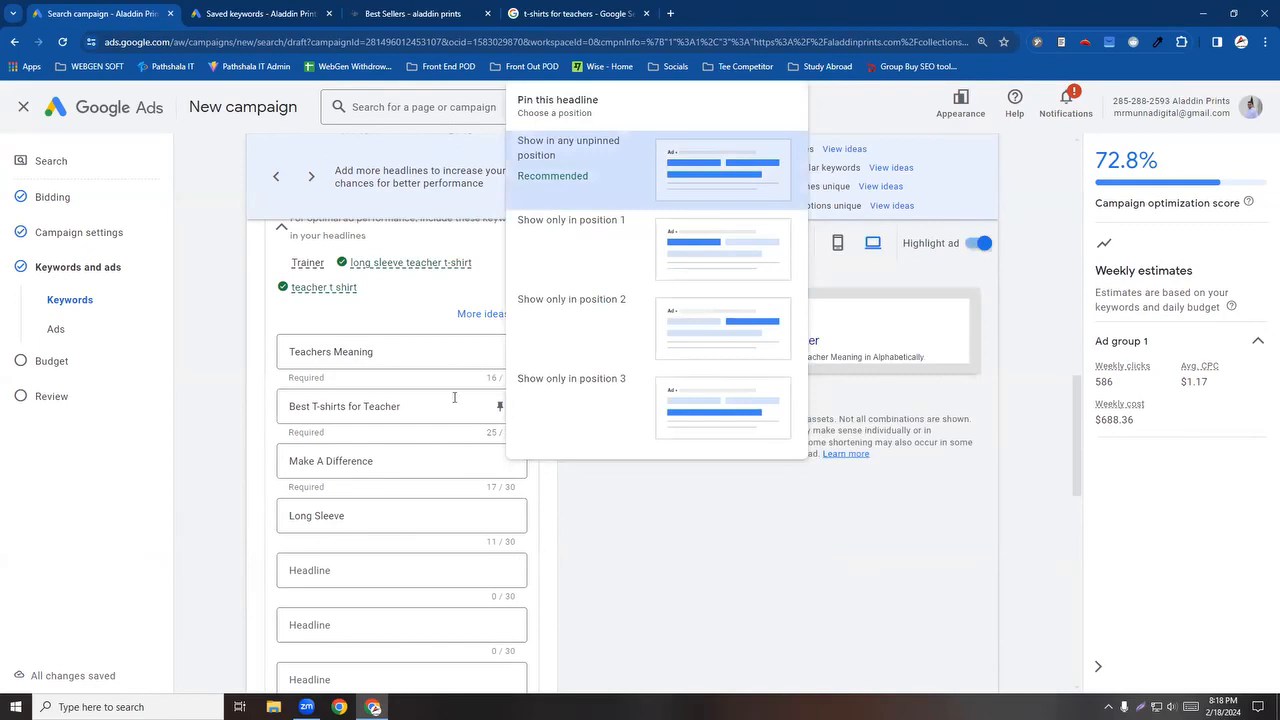
left_click(580, 185)
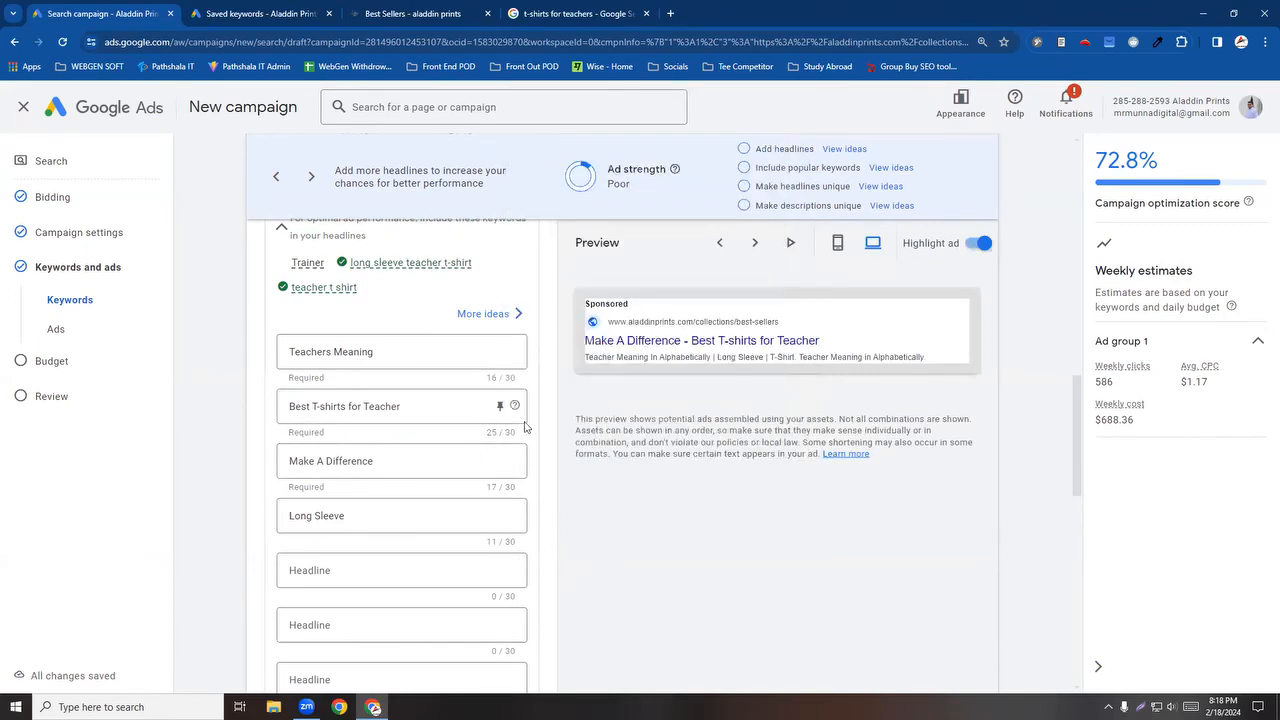
left_click(500, 407)
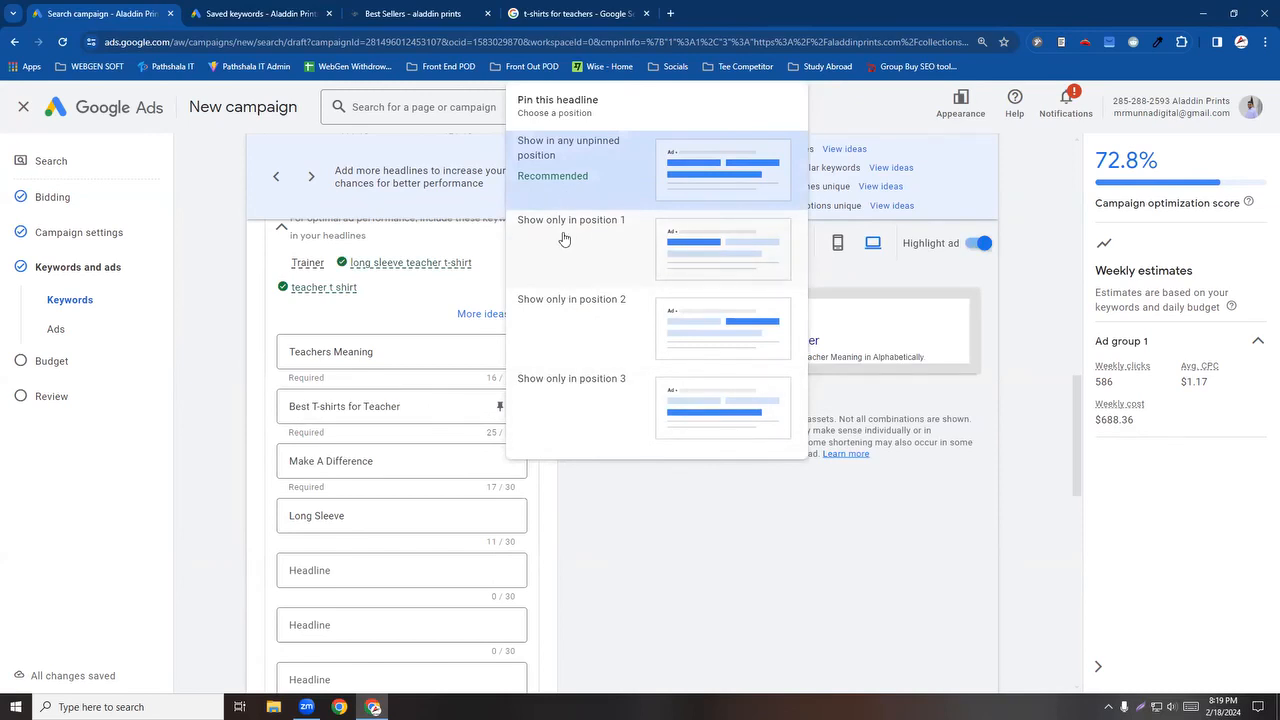
left_click(737, 541)
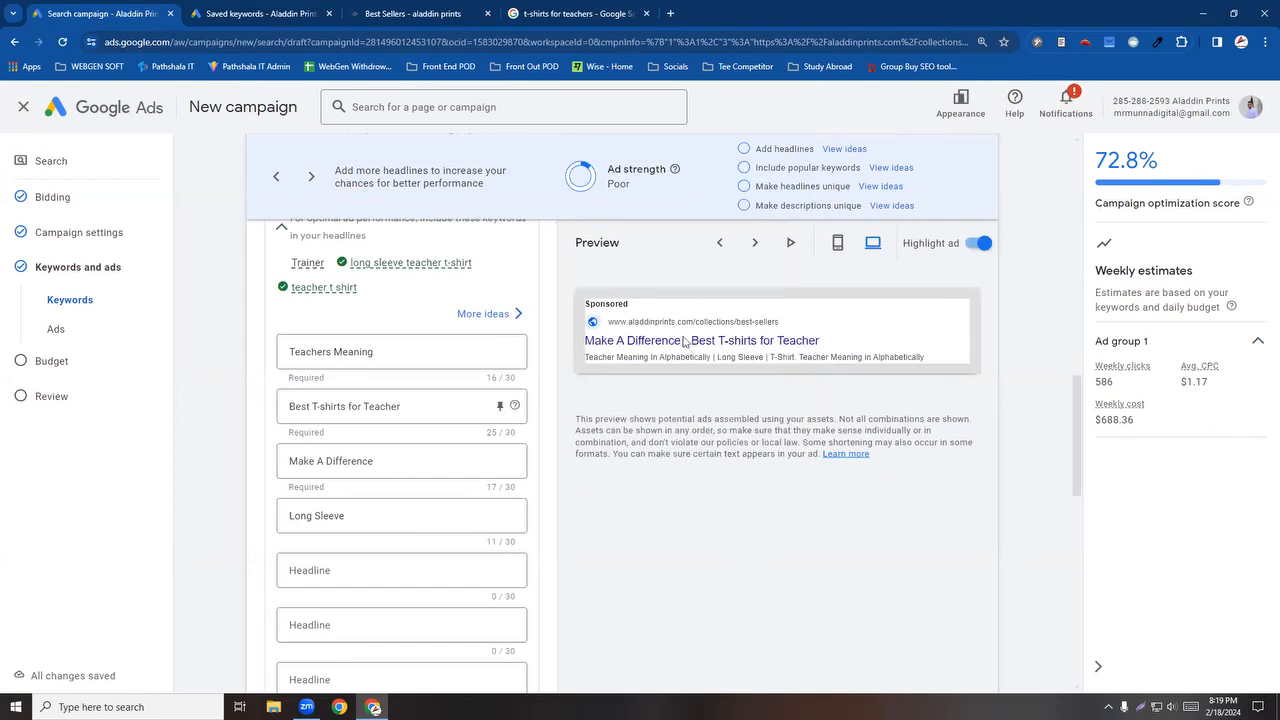
left_click(501, 407)
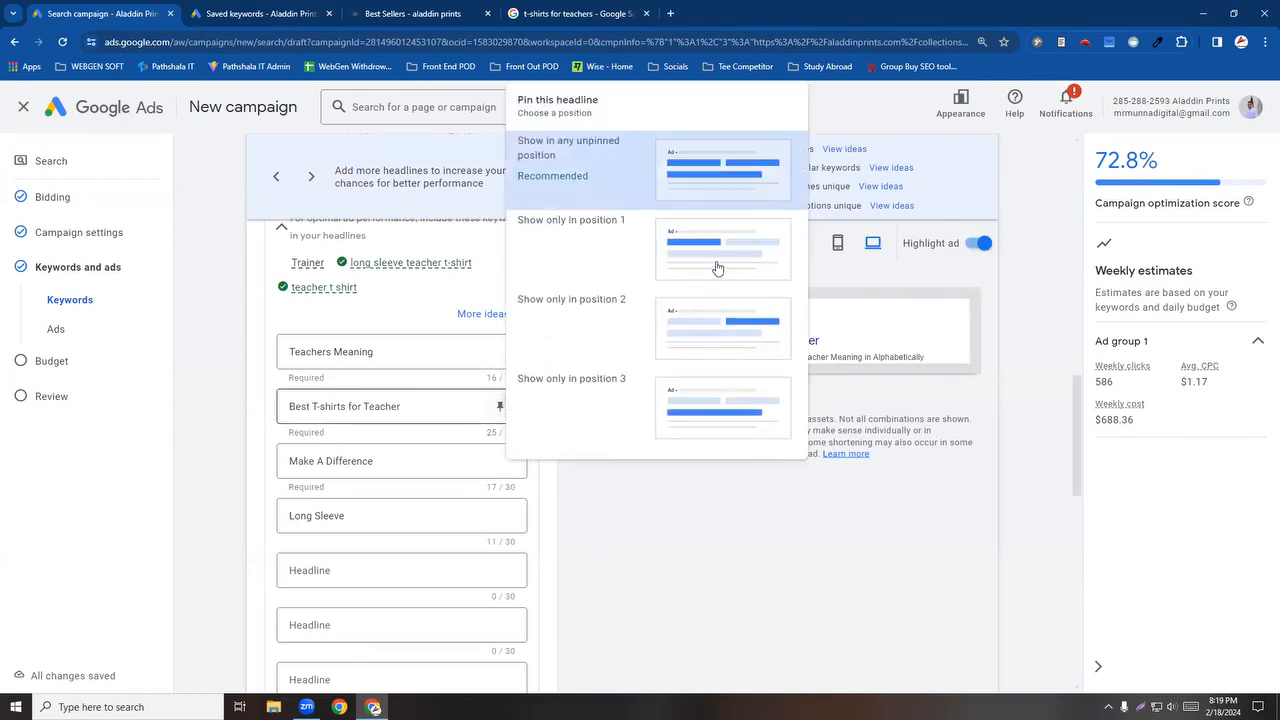
left_click(770, 510)
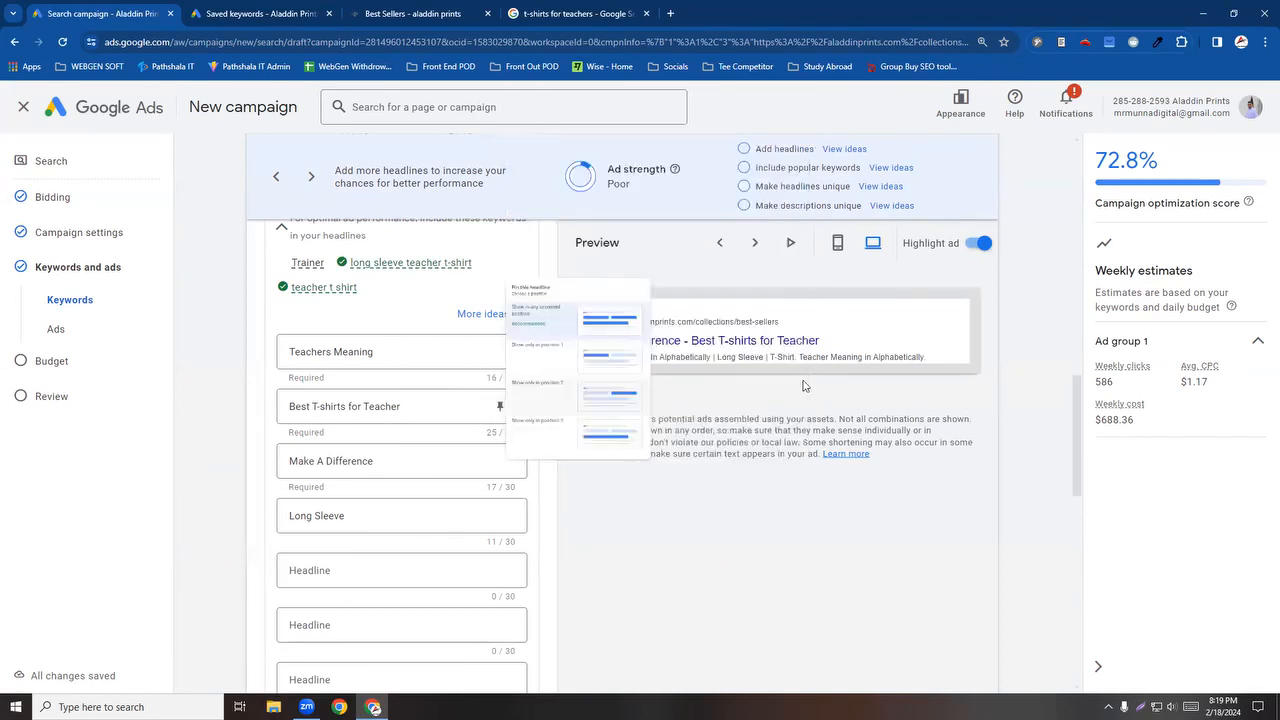
left_click(500, 461)
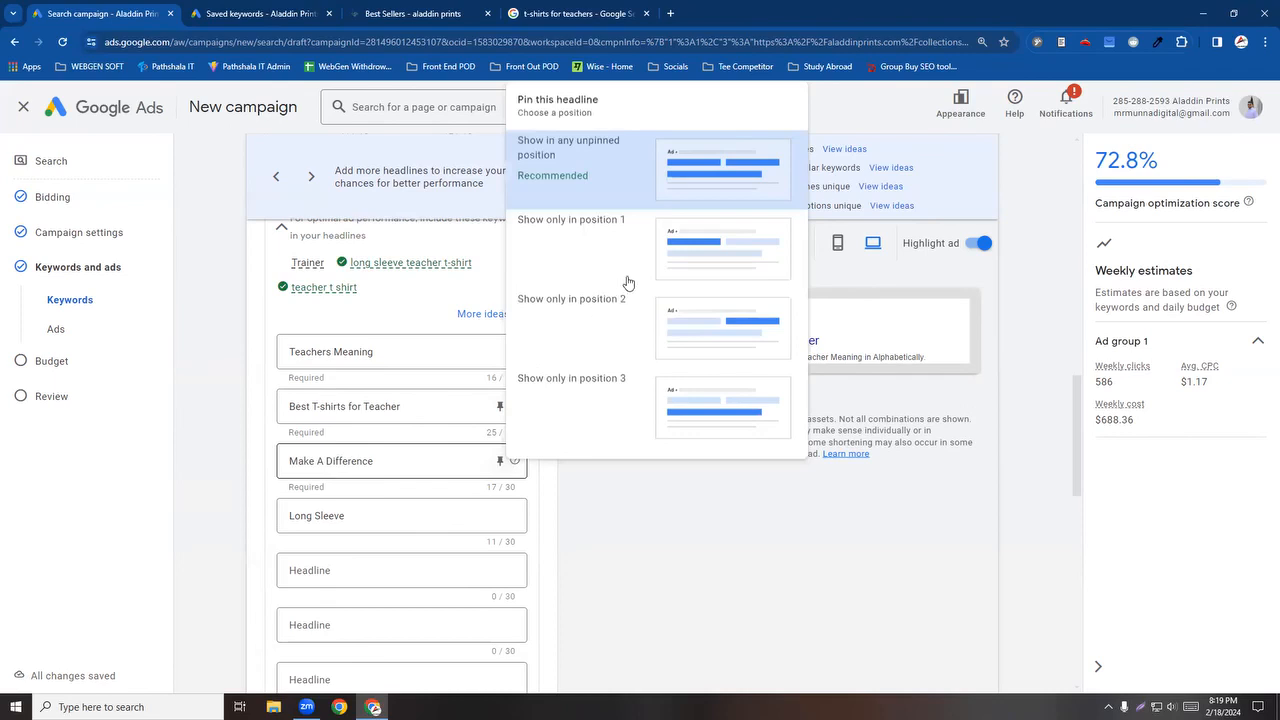
left_click(646, 500)
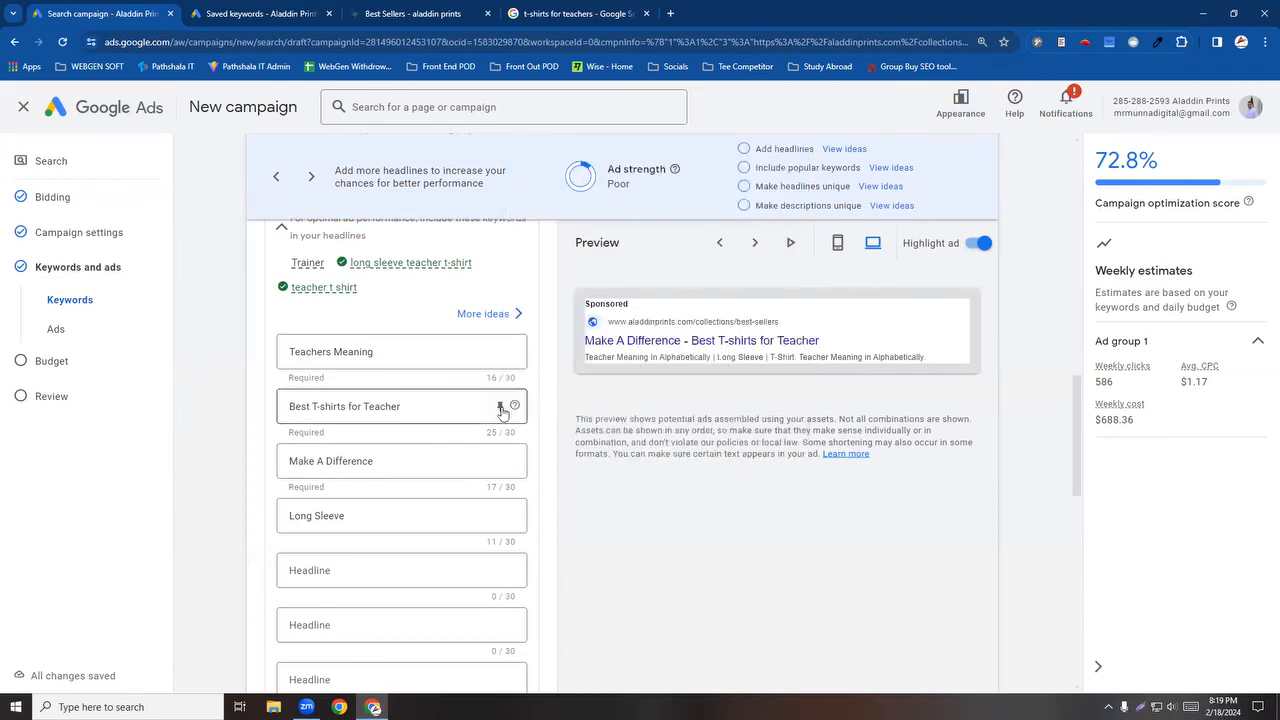
left_click(500, 406)
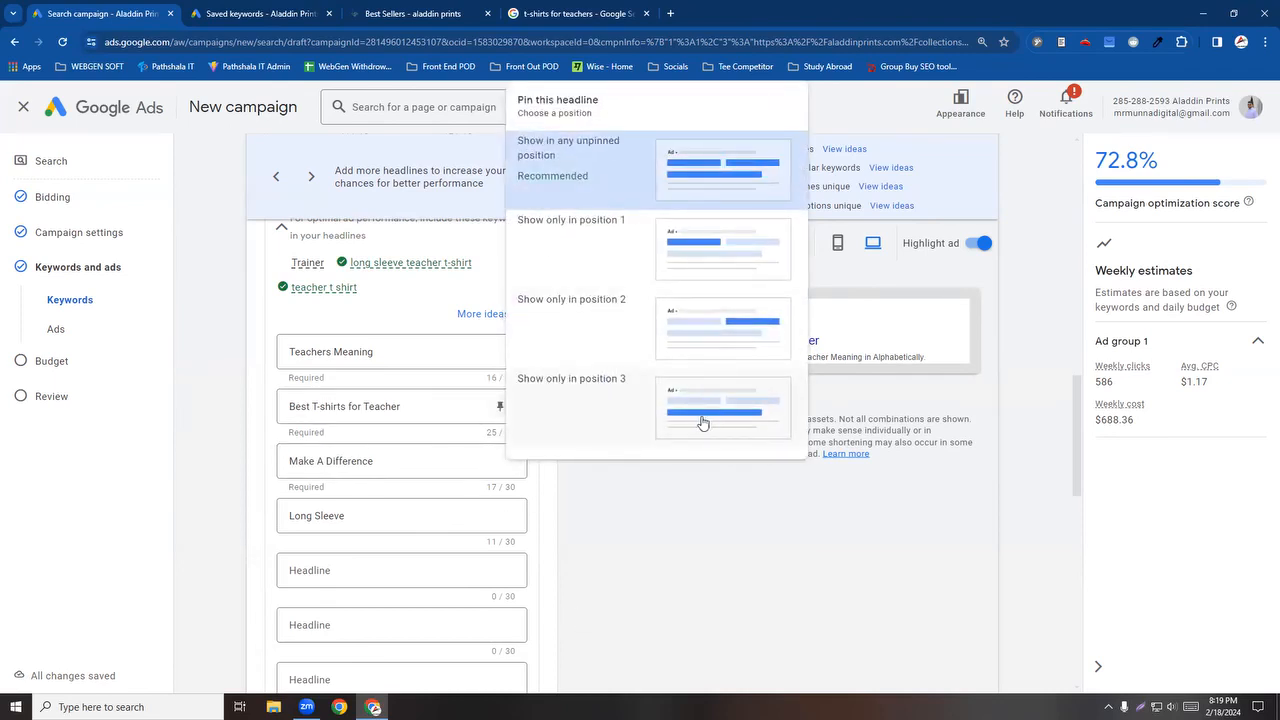
left_click(766, 405)
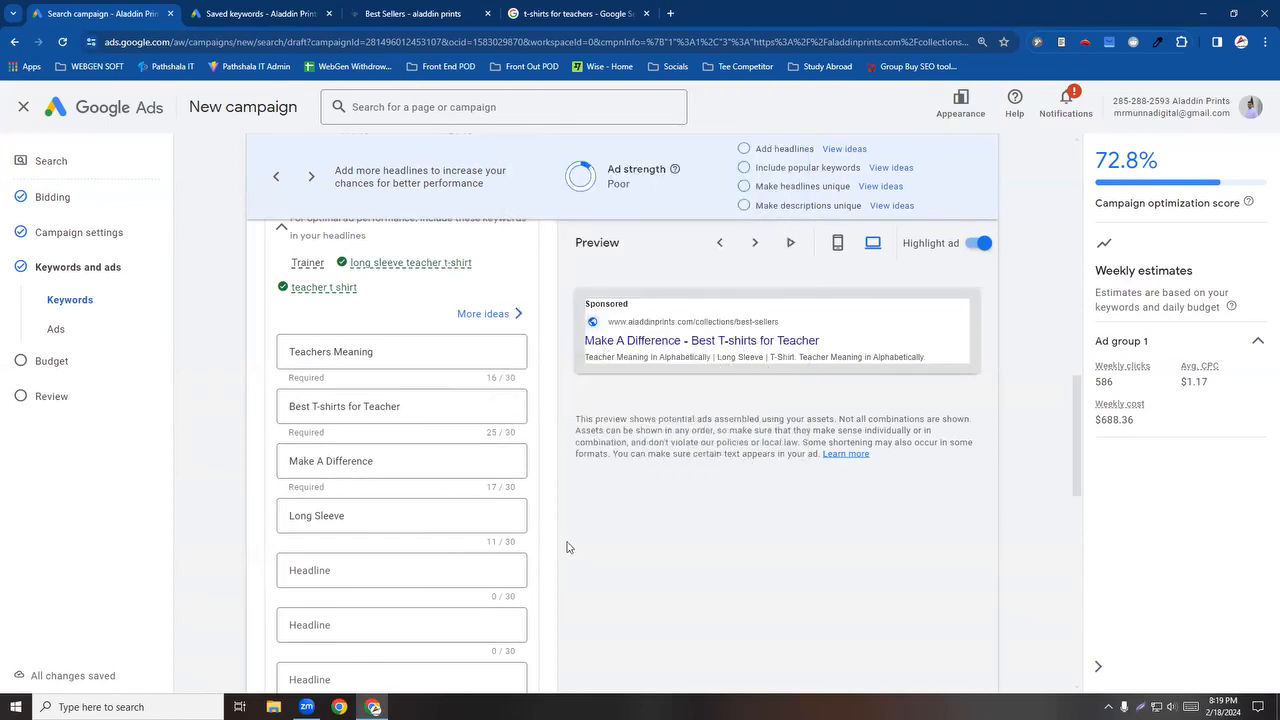
Step: Clear the ad's fourth headline, Long Sleeve, leaving its field empty
scroll(352, 555, "down", 1)
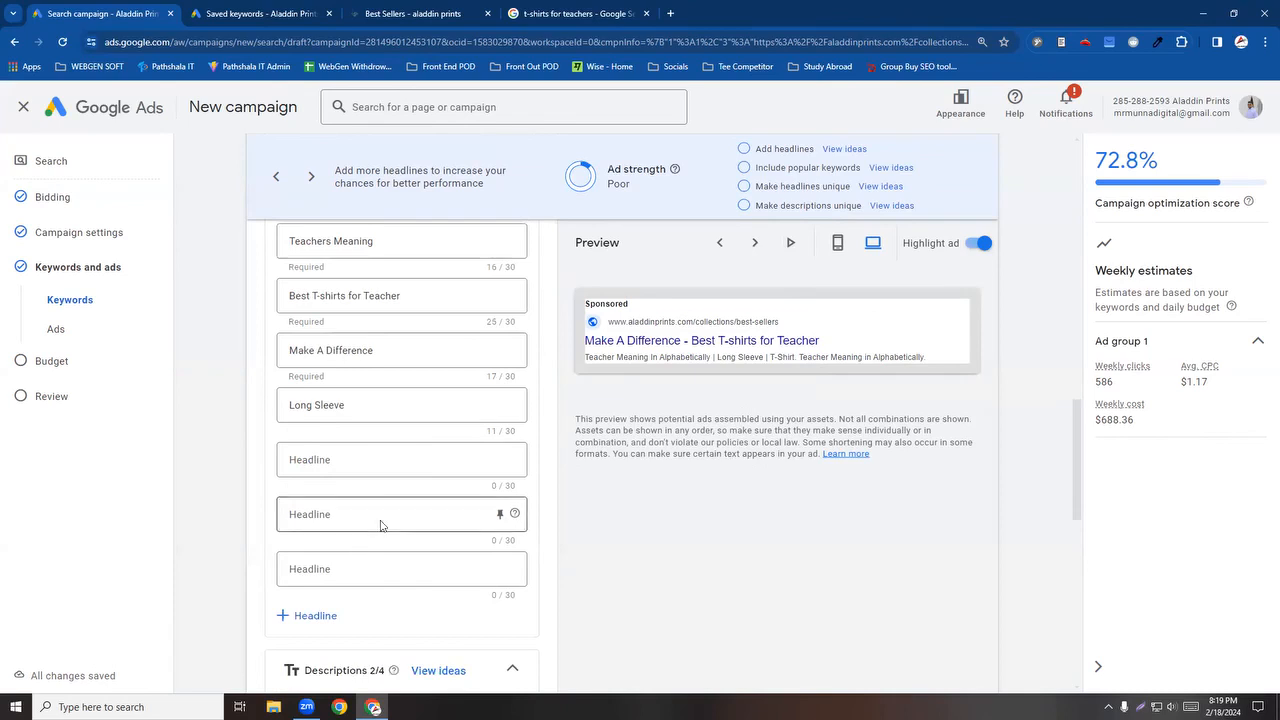
scroll(333, 347, "up", 1)
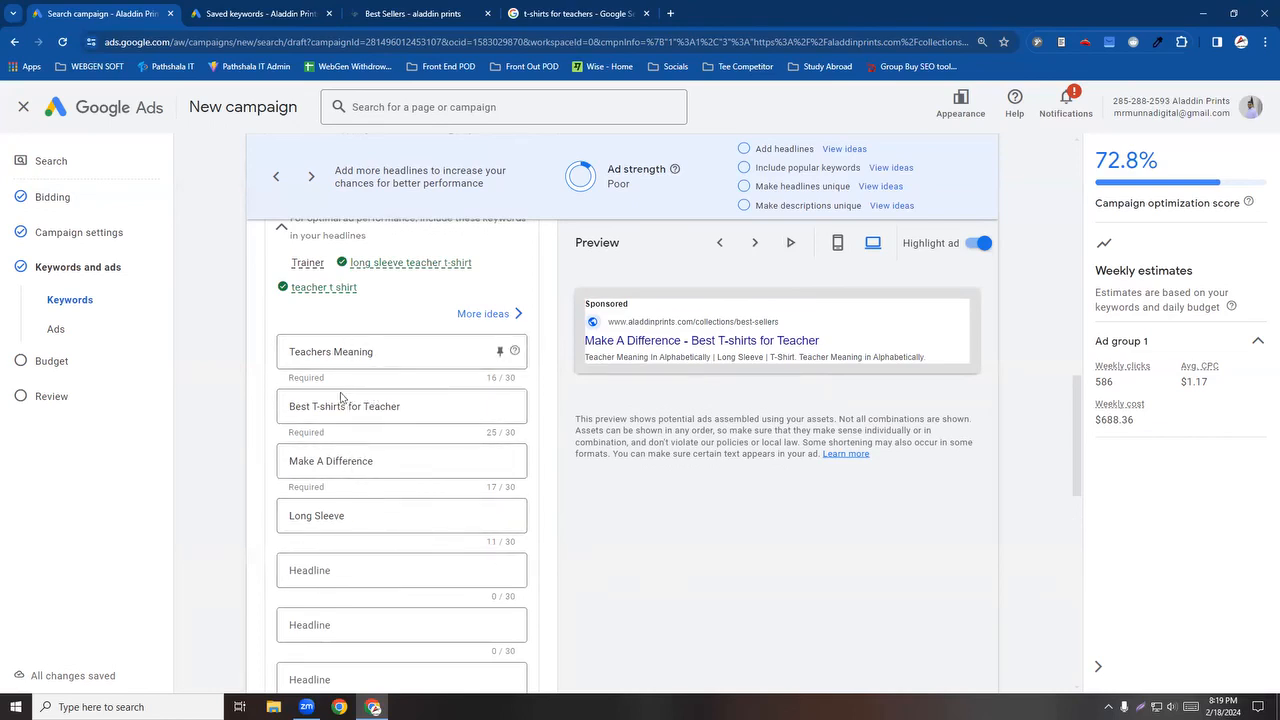
left_click(340, 356)
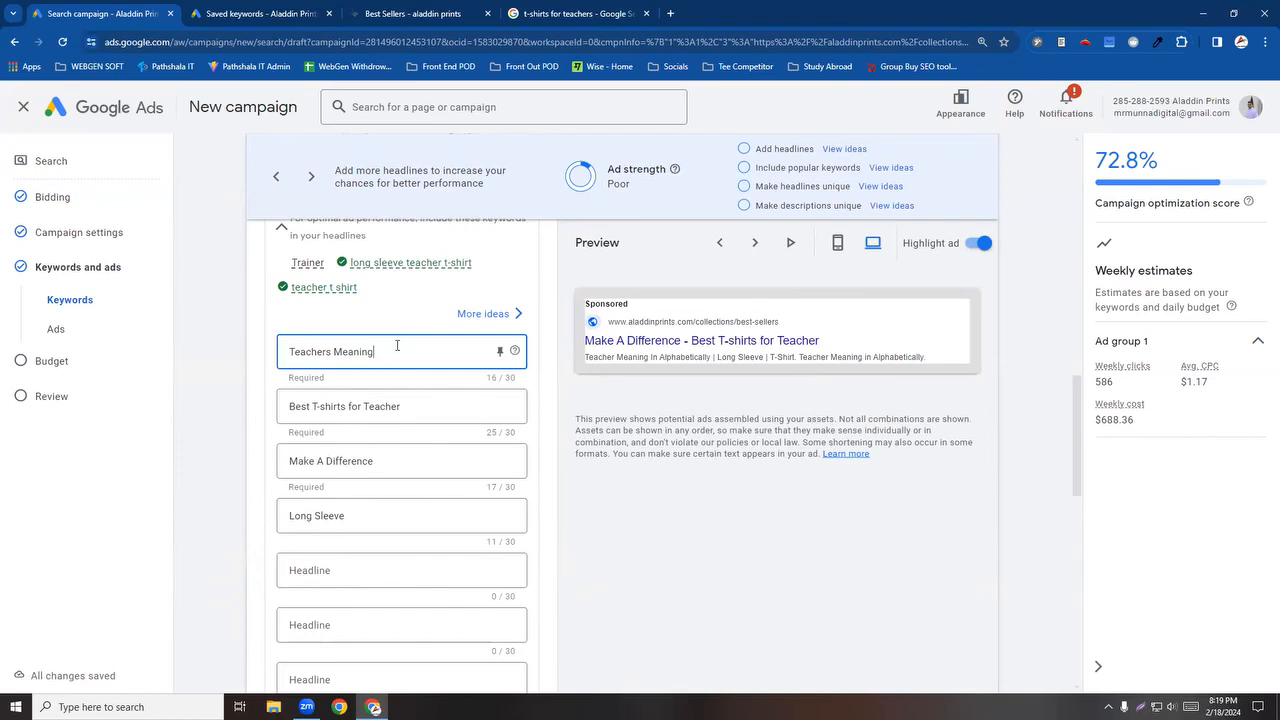
left_click(413, 406)
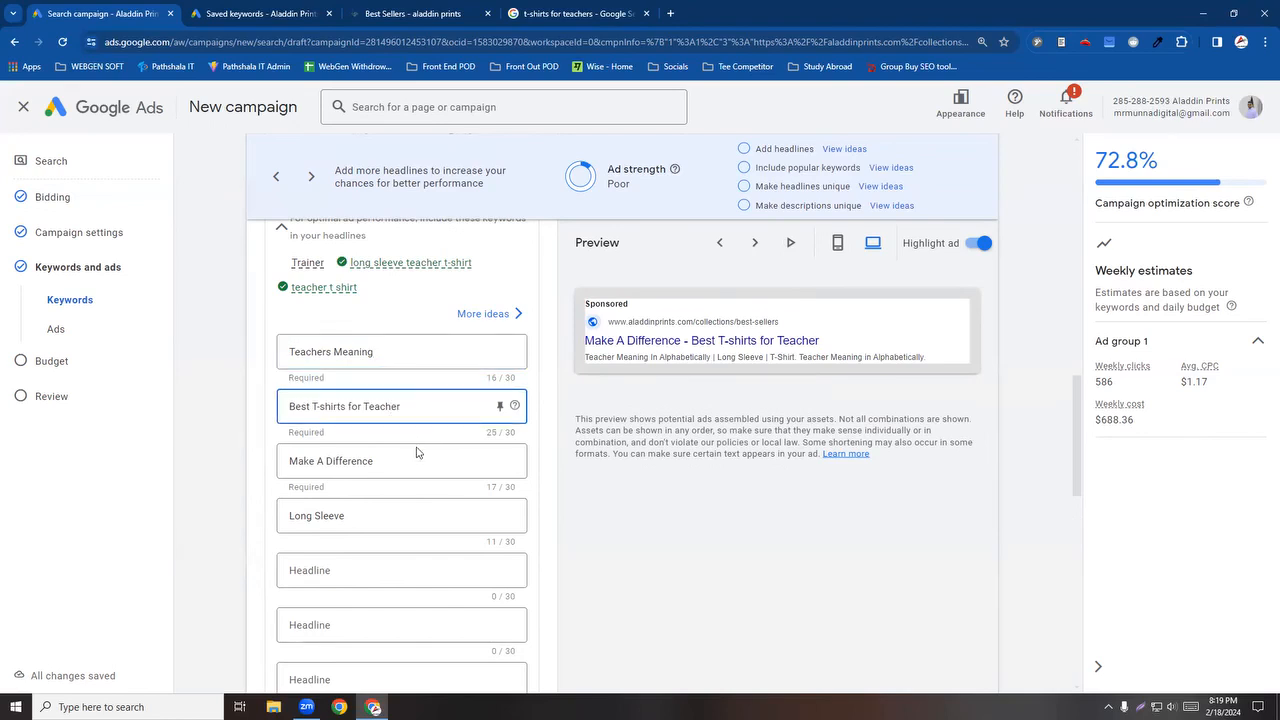
left_click(416, 457)
scroll(355, 538, "down", 1)
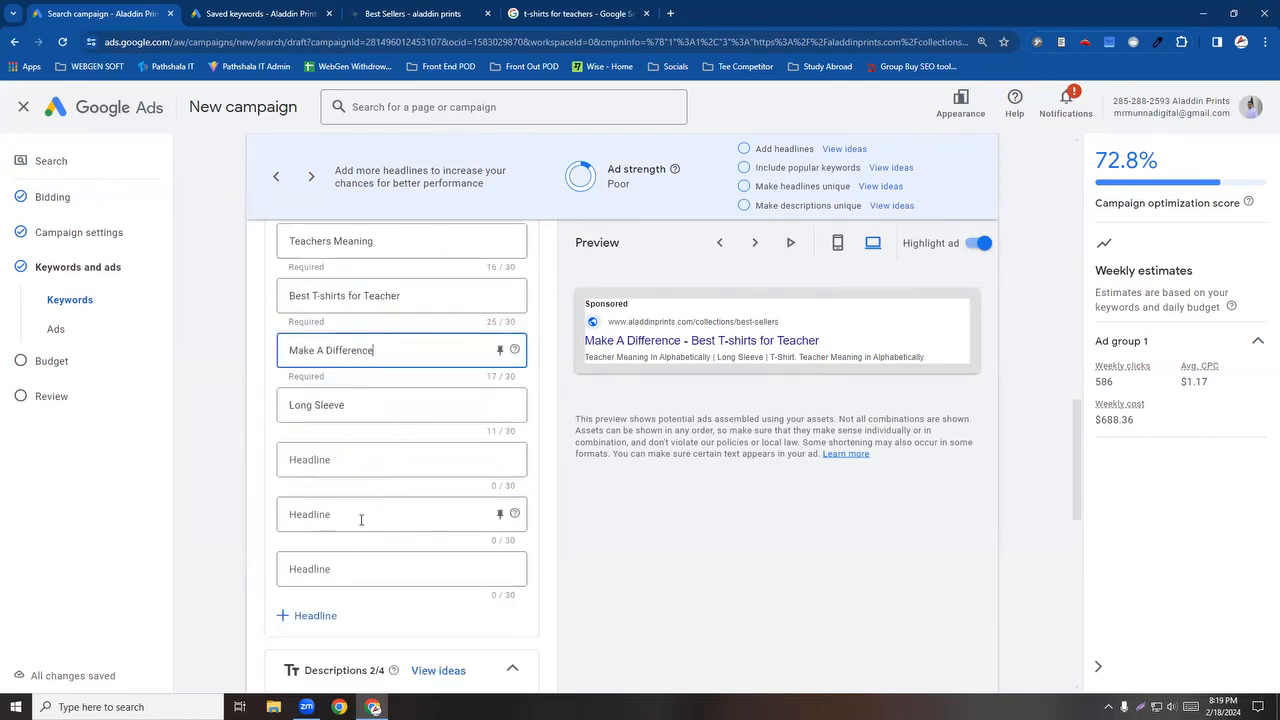
left_click(360, 412)
key("ctrl+a")
key("BackSpace")
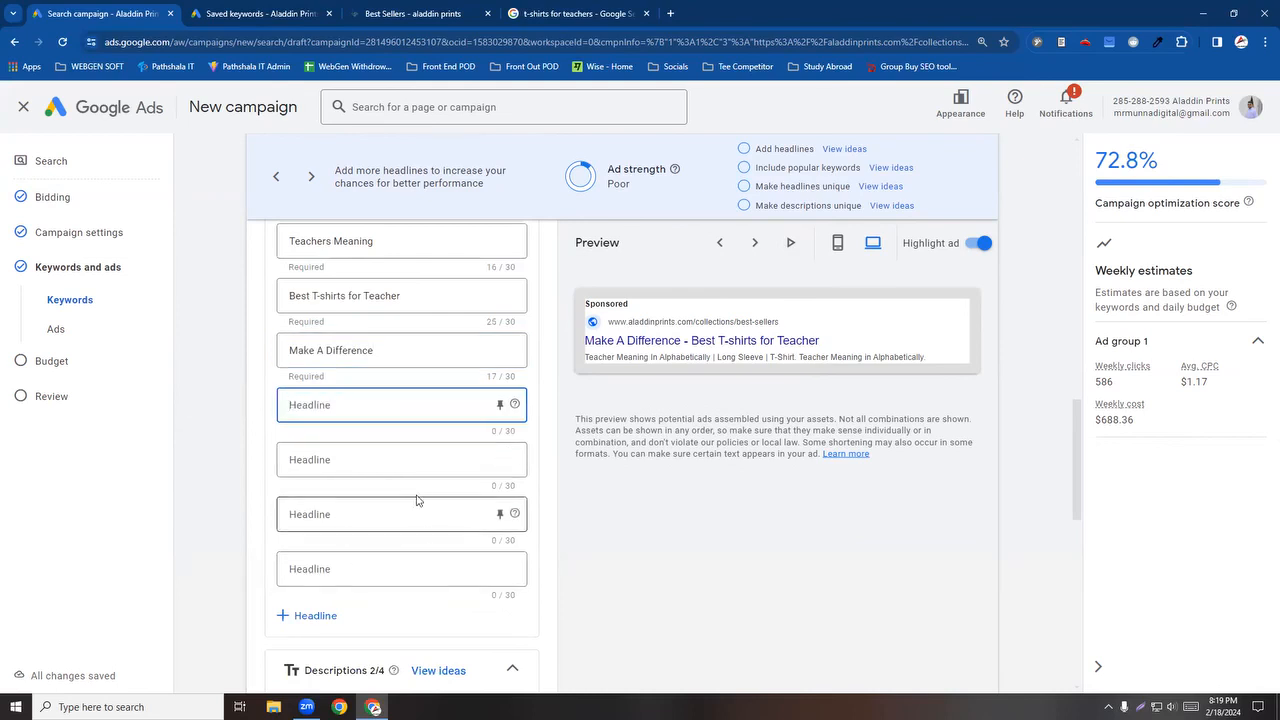
Step: Replace the ad's third headline, Make A Difference, with "Be a Proud Teacher"
scroll(337, 424, "up", 2)
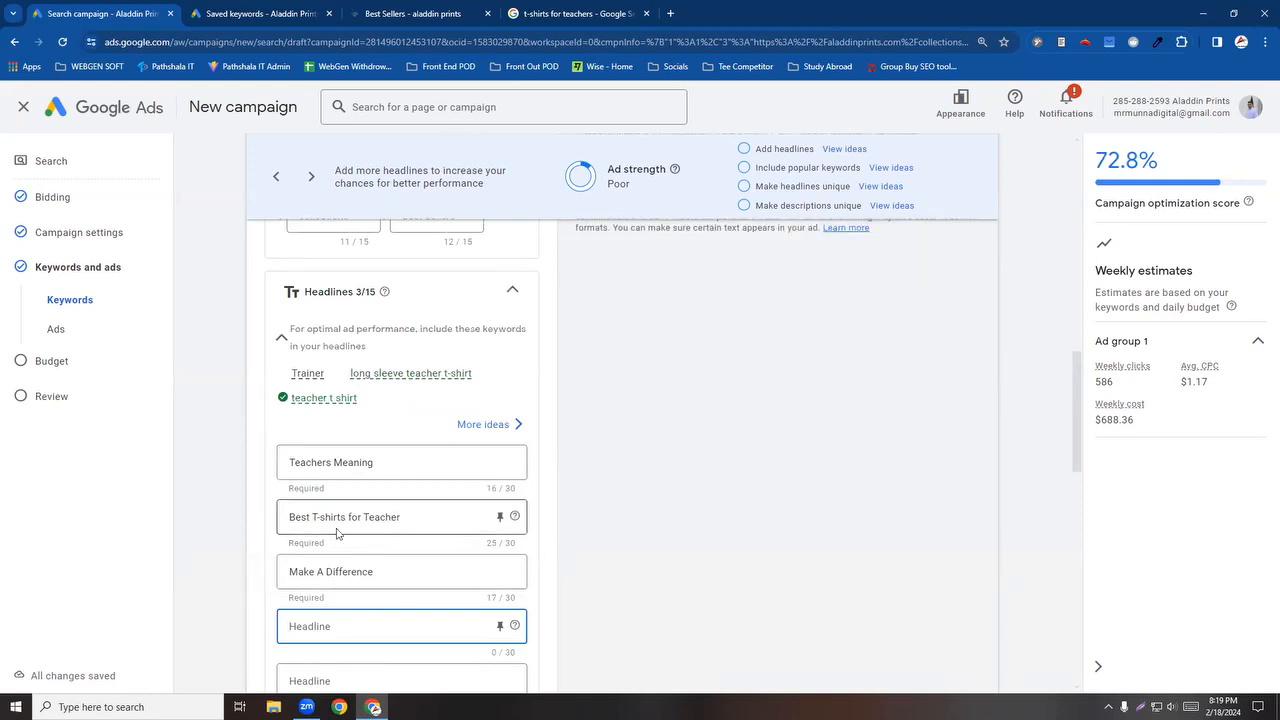
left_click(383, 571)
left_click_drag(383, 571, 286, 585)
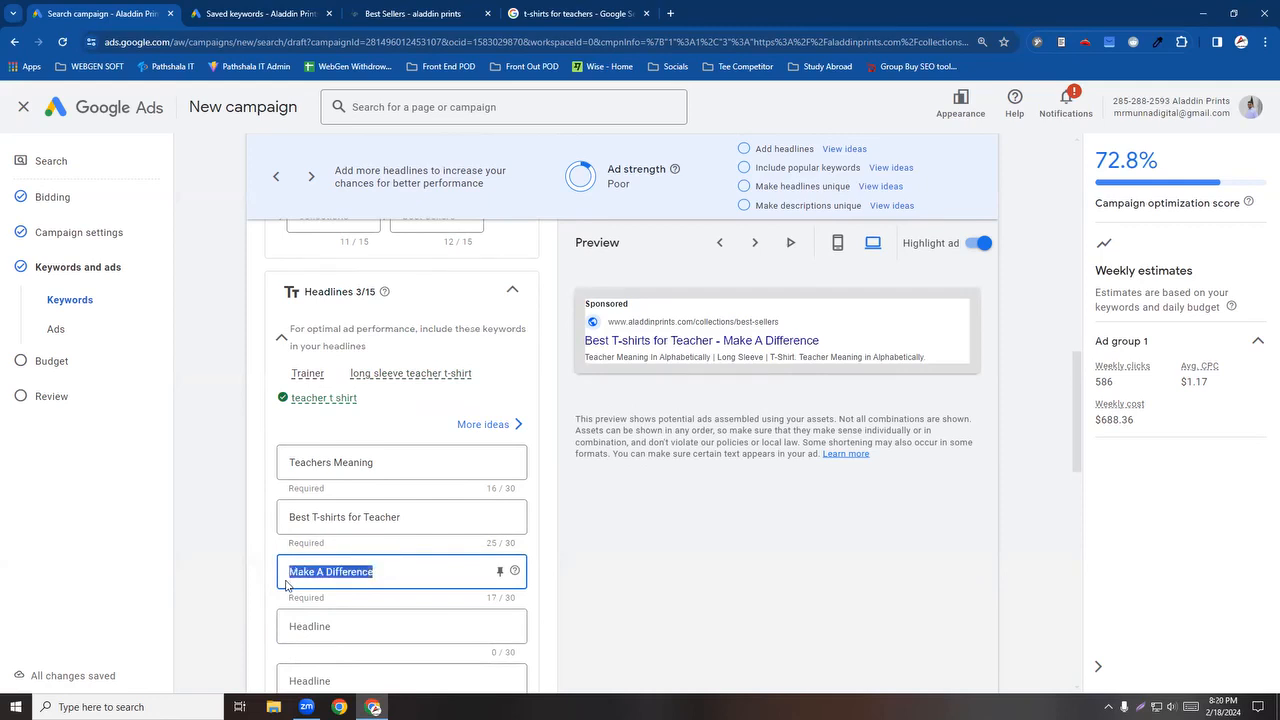
type("Be")
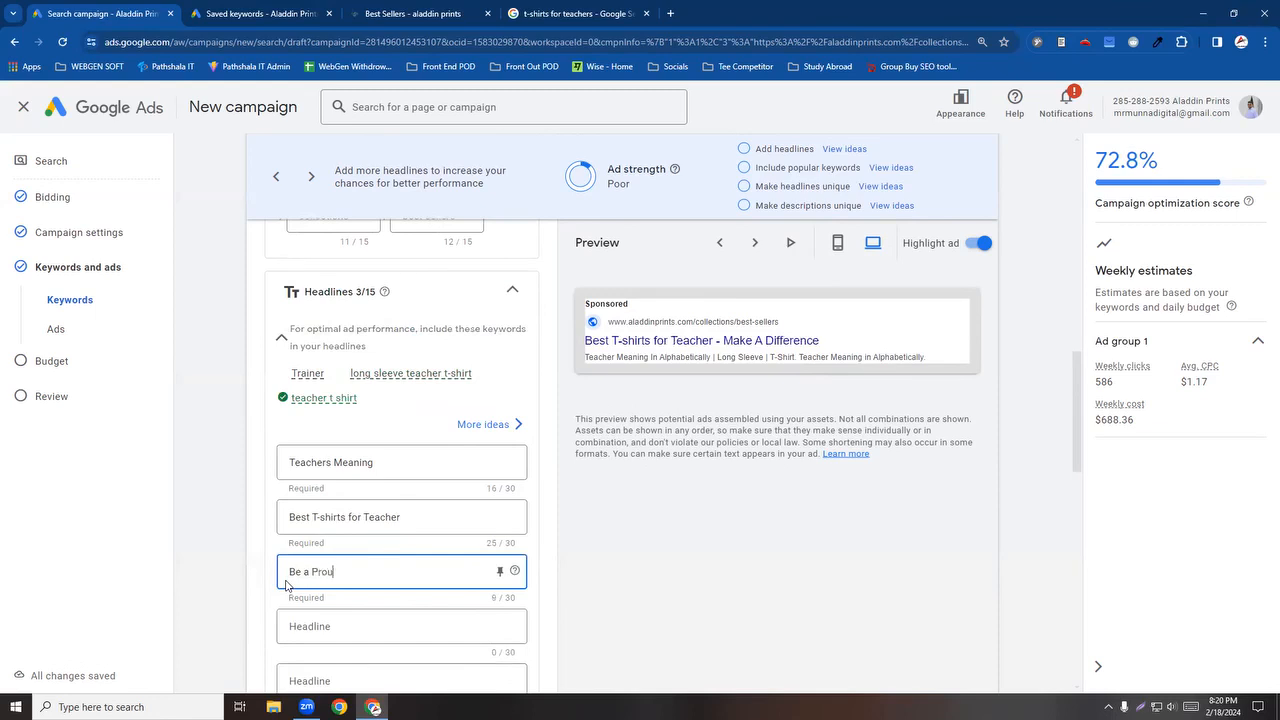
type("a Proud Teacher")
left_click(543, 595)
Step: Extend the ad's first headline to "Teachers Meaning T-shirts"
scroll(433, 580, "down", 1)
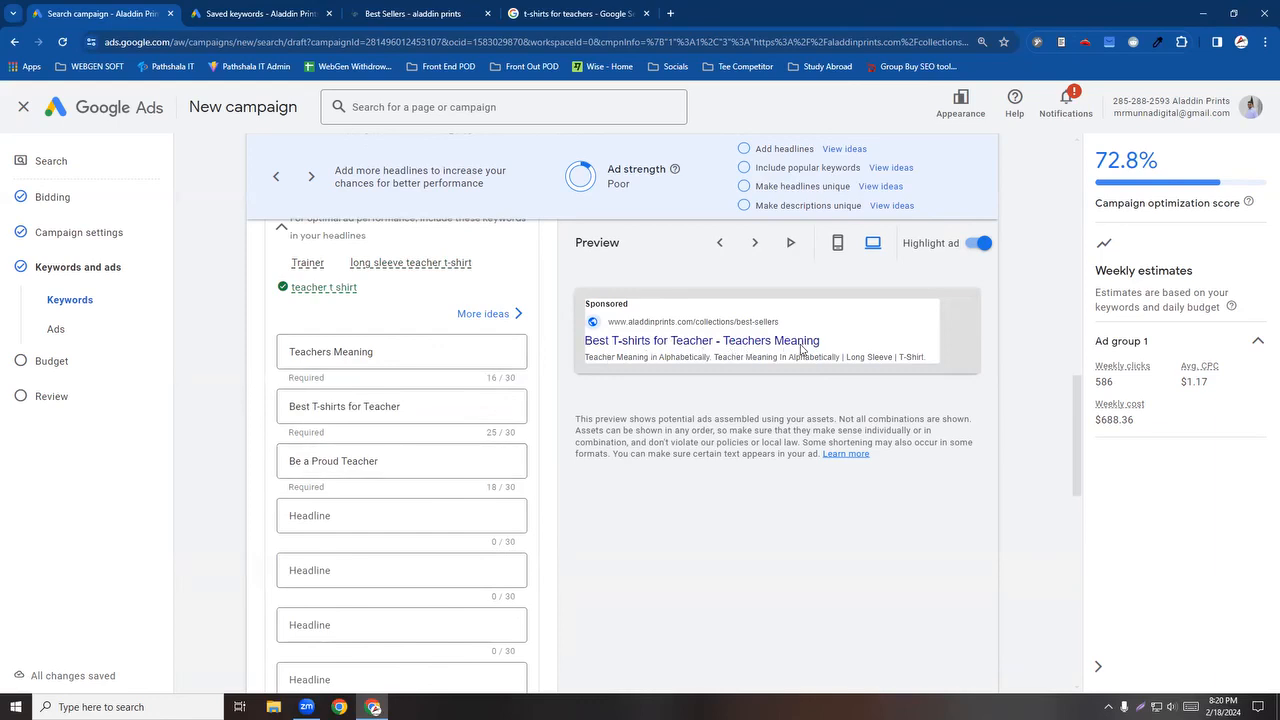
left_click(400, 354)
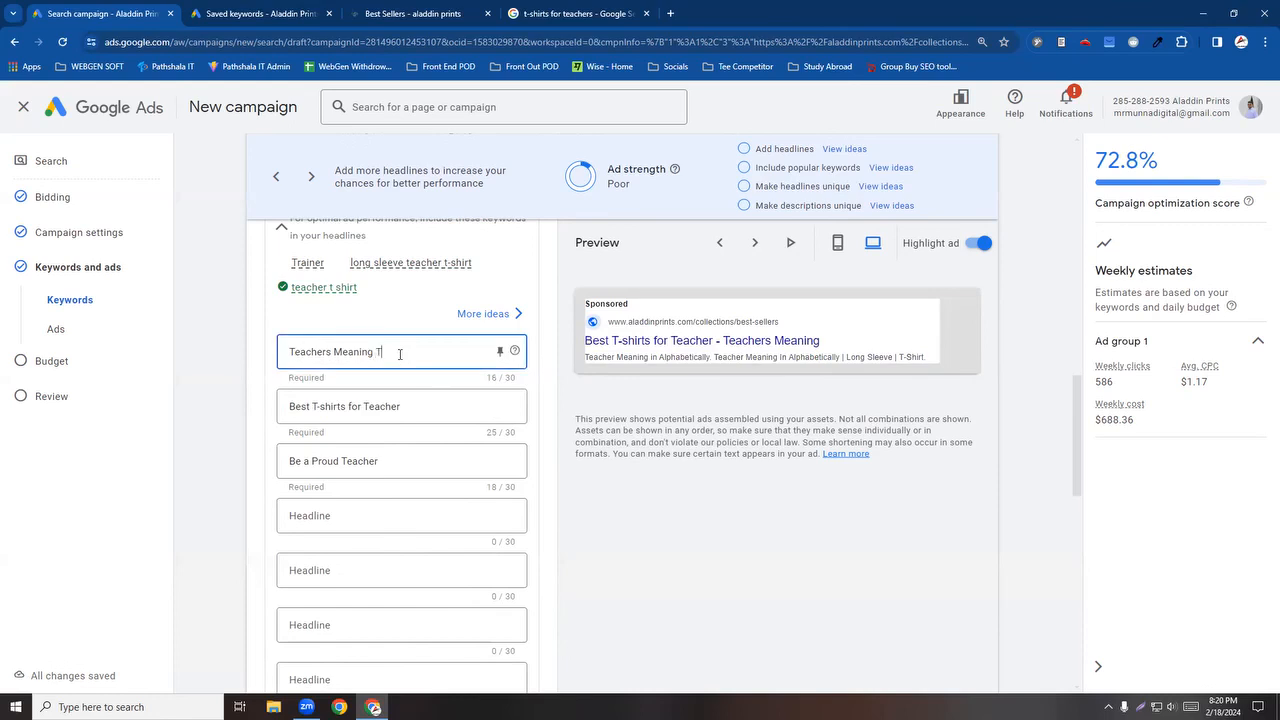
type("T-shirts")
left_click(414, 405)
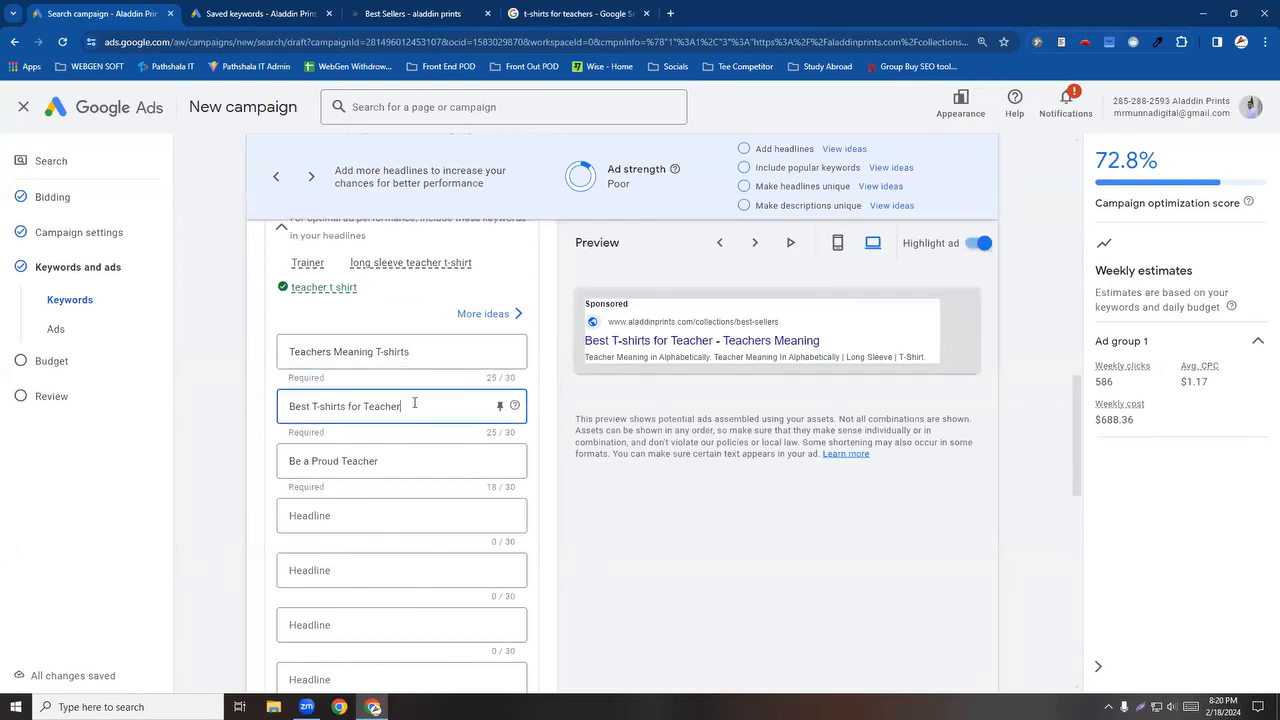
left_click(396, 461)
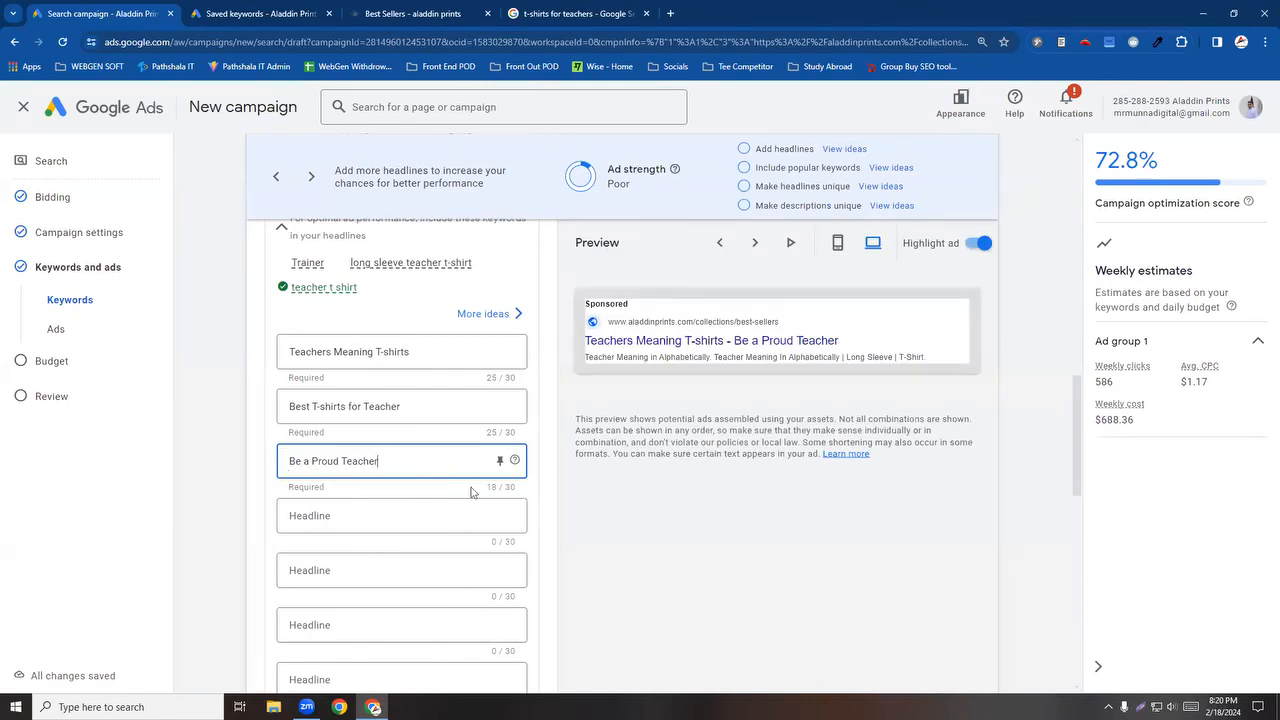
left_click(535, 505)
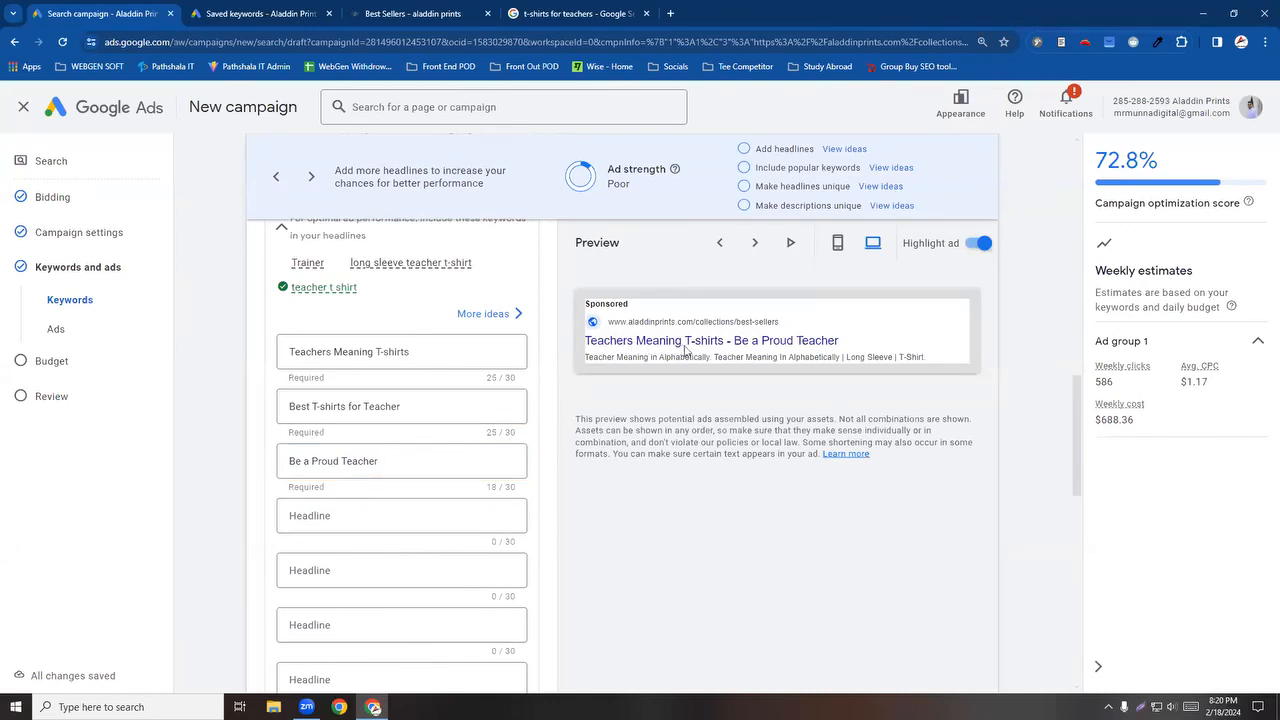
Step: Compare the ad's descriptions with the description texts of competitors in the Google results for t-shirts for teachers
scroll(477, 446, "down", 5)
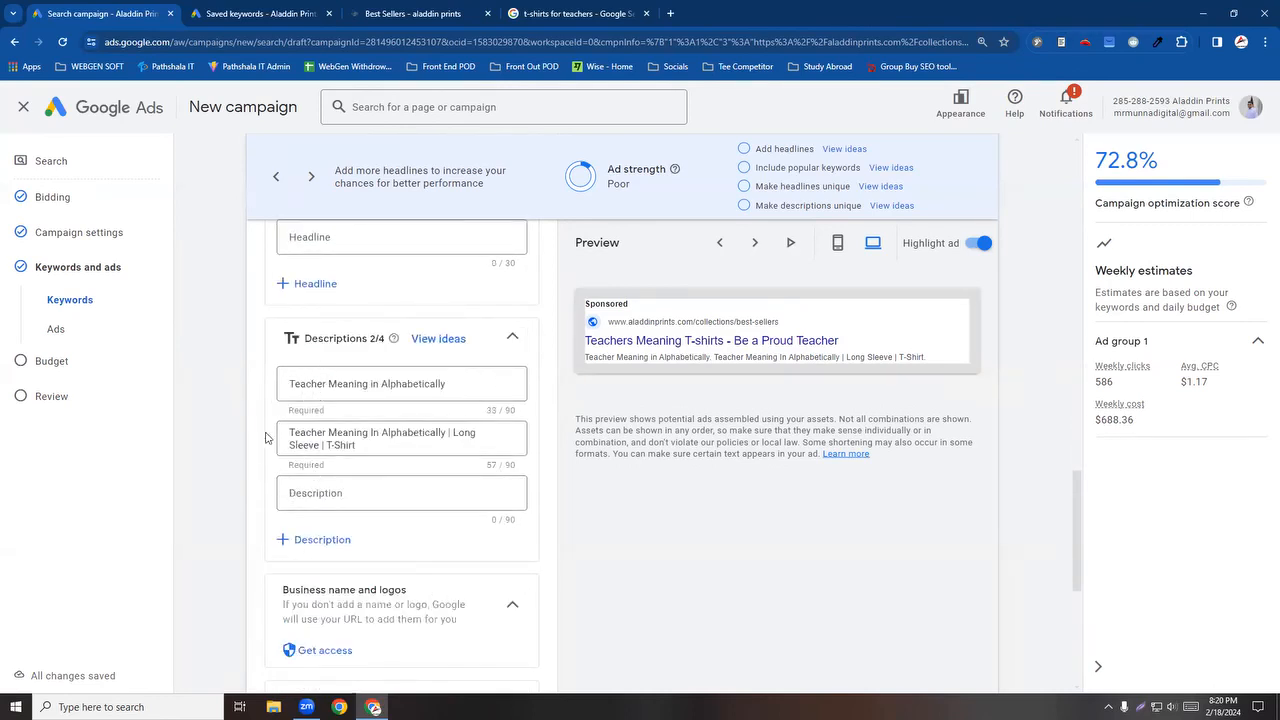
left_click(520, 10)
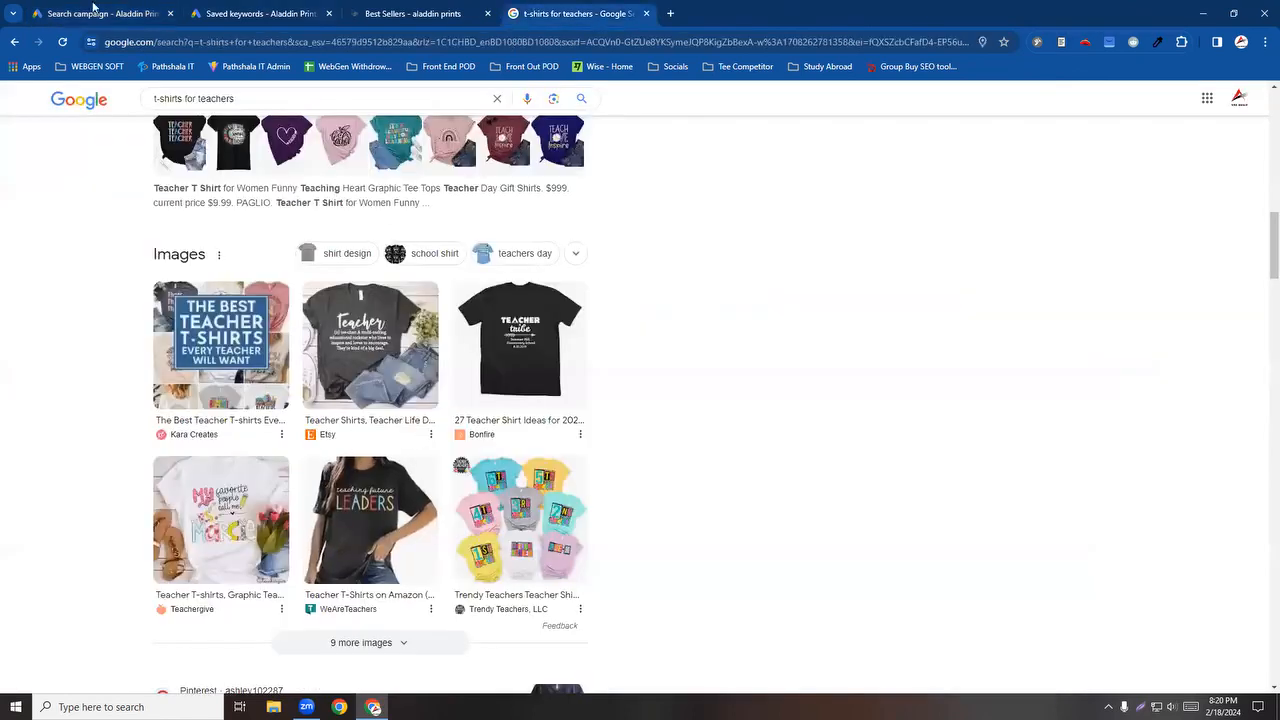
scroll(255, 315, "up", 4)
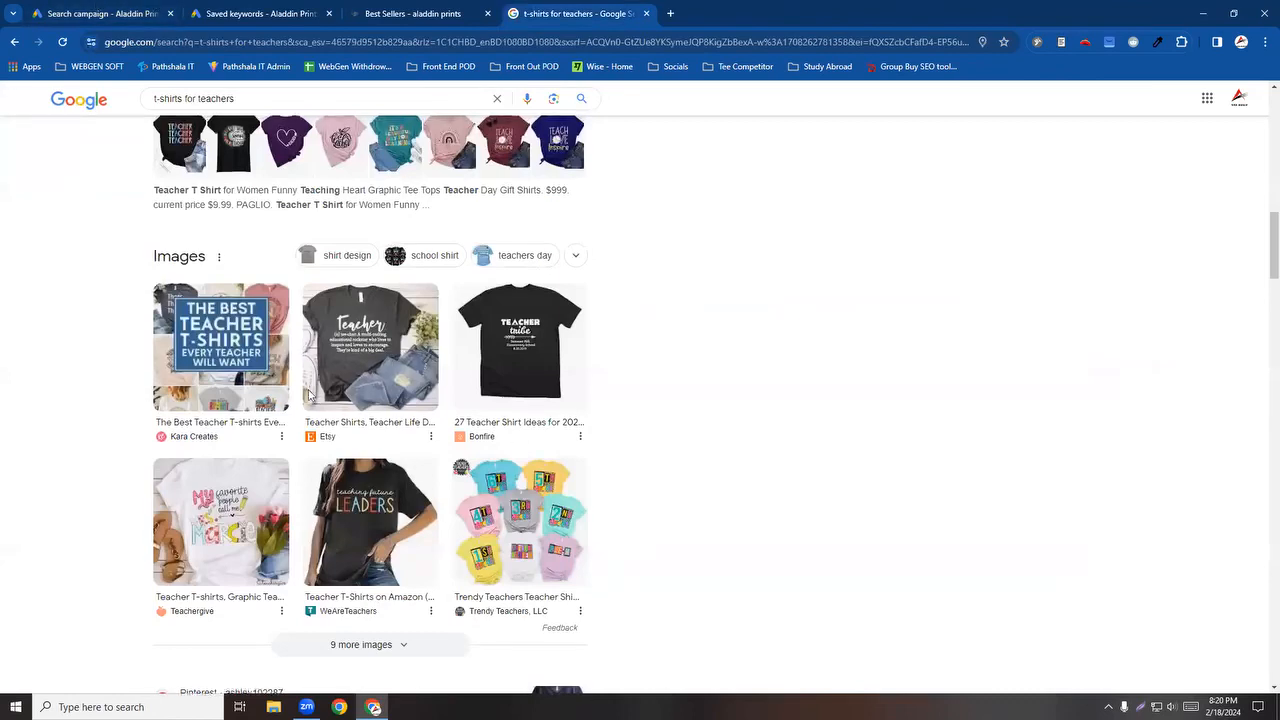
scroll(248, 380, "up", 6)
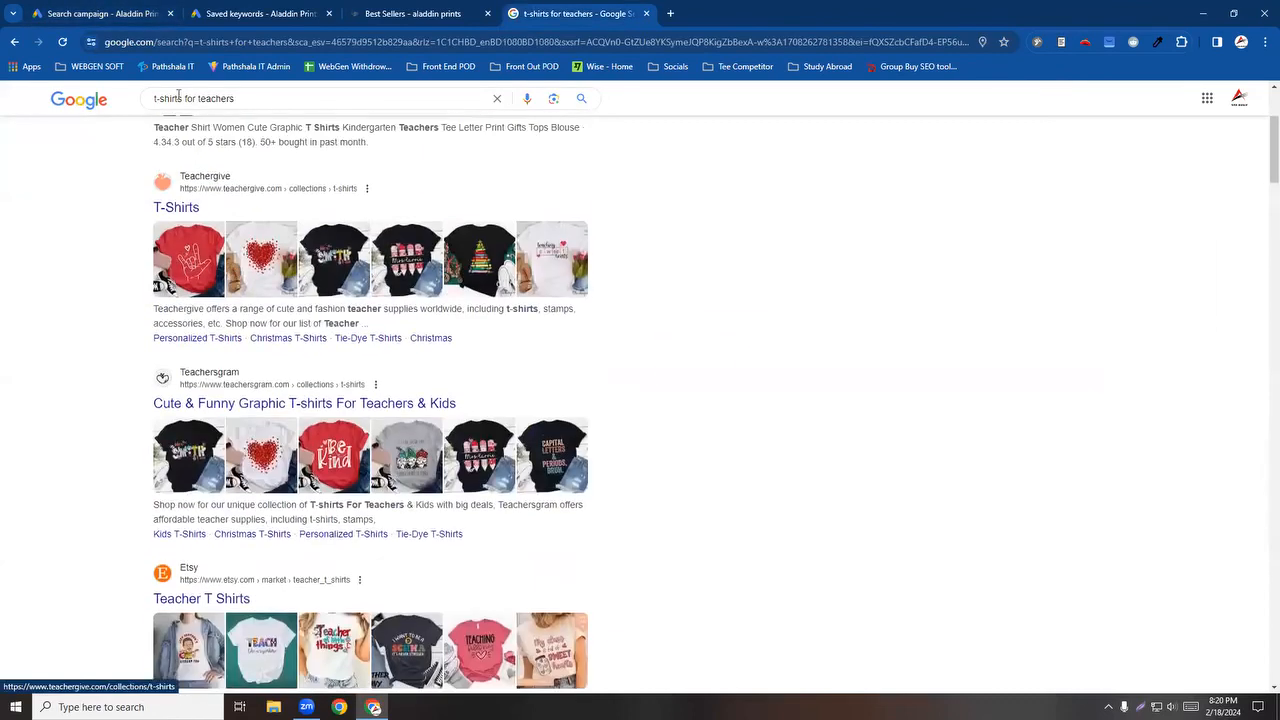
left_click(112, 14)
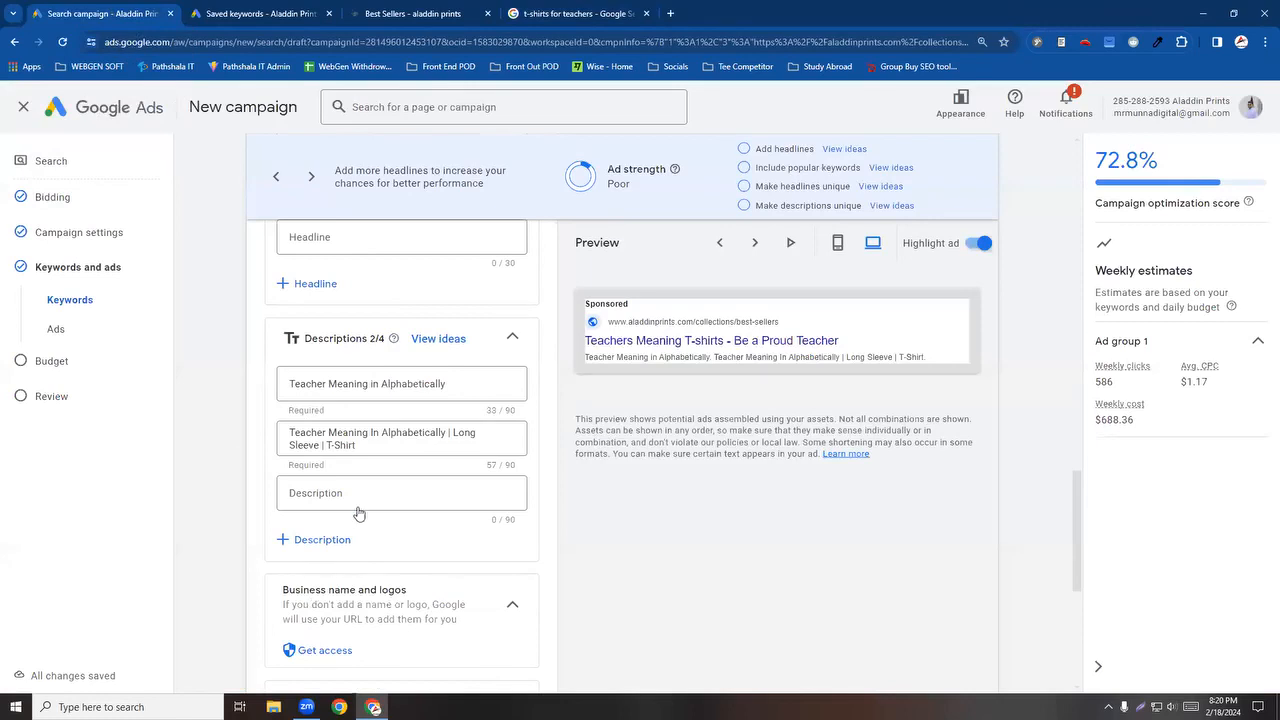
left_click(552, 13)
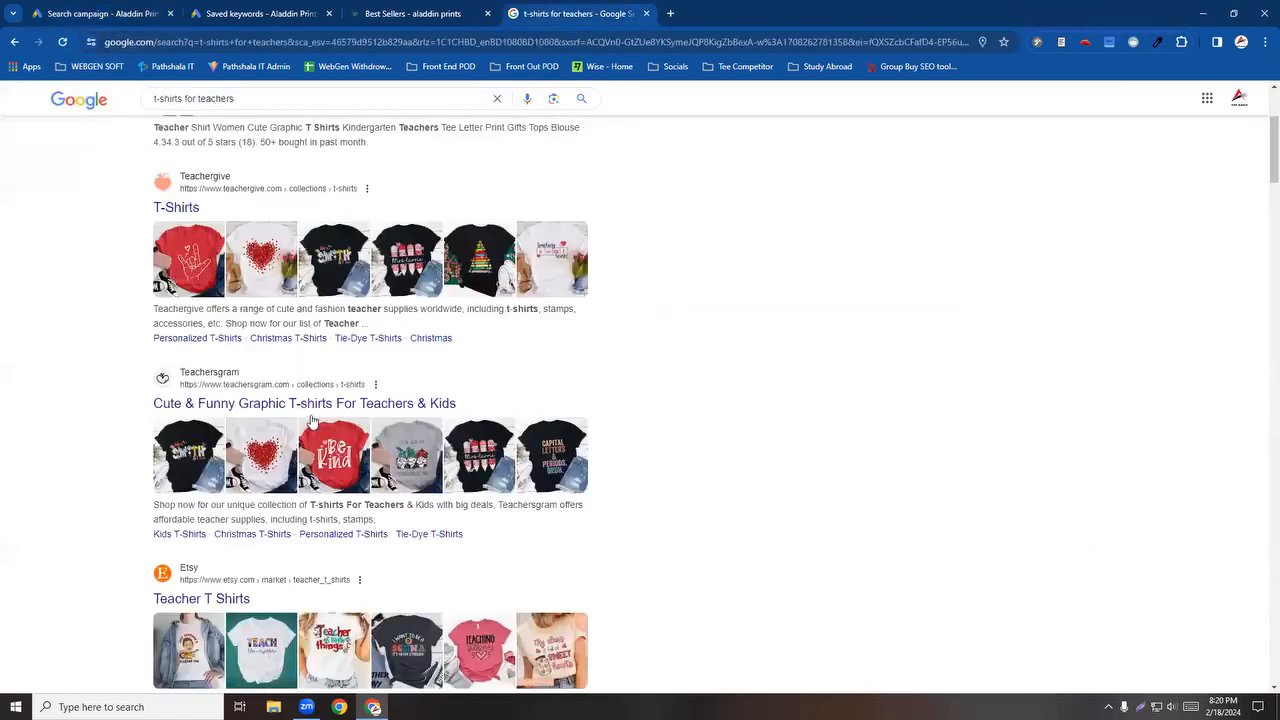
scroll(303, 132, "up", 3)
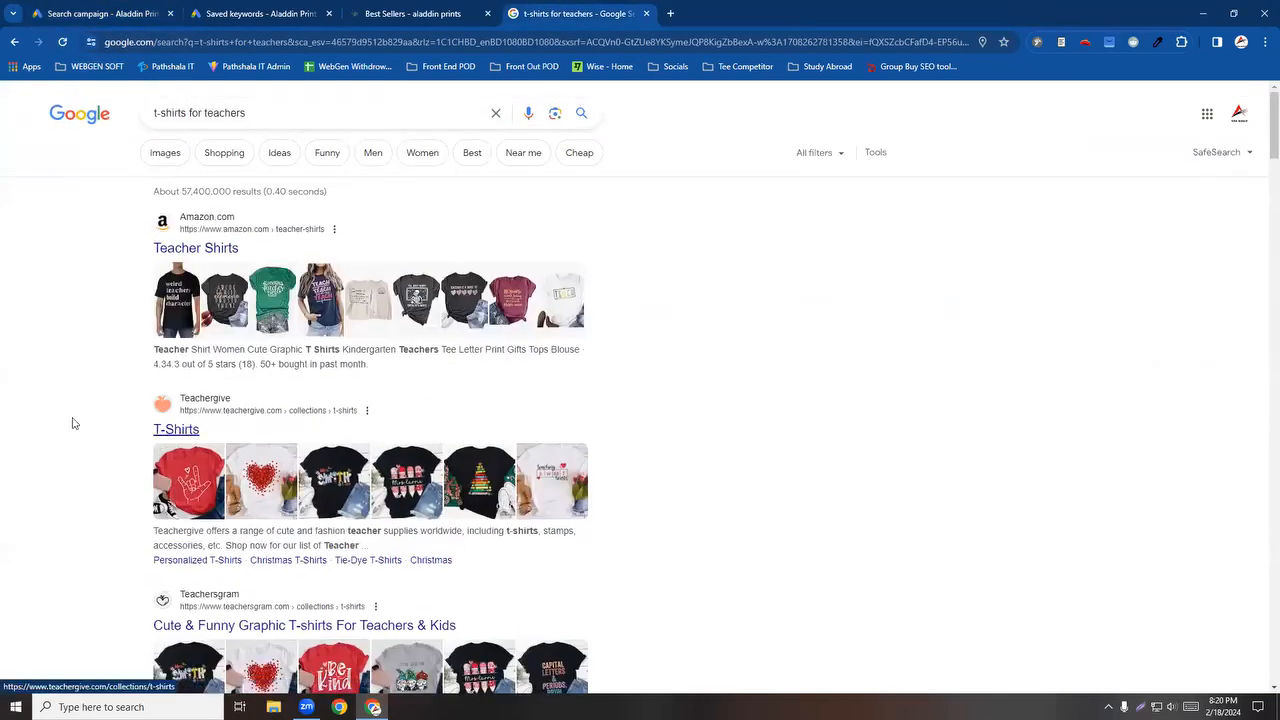
scroll(270, 490, "down", 1)
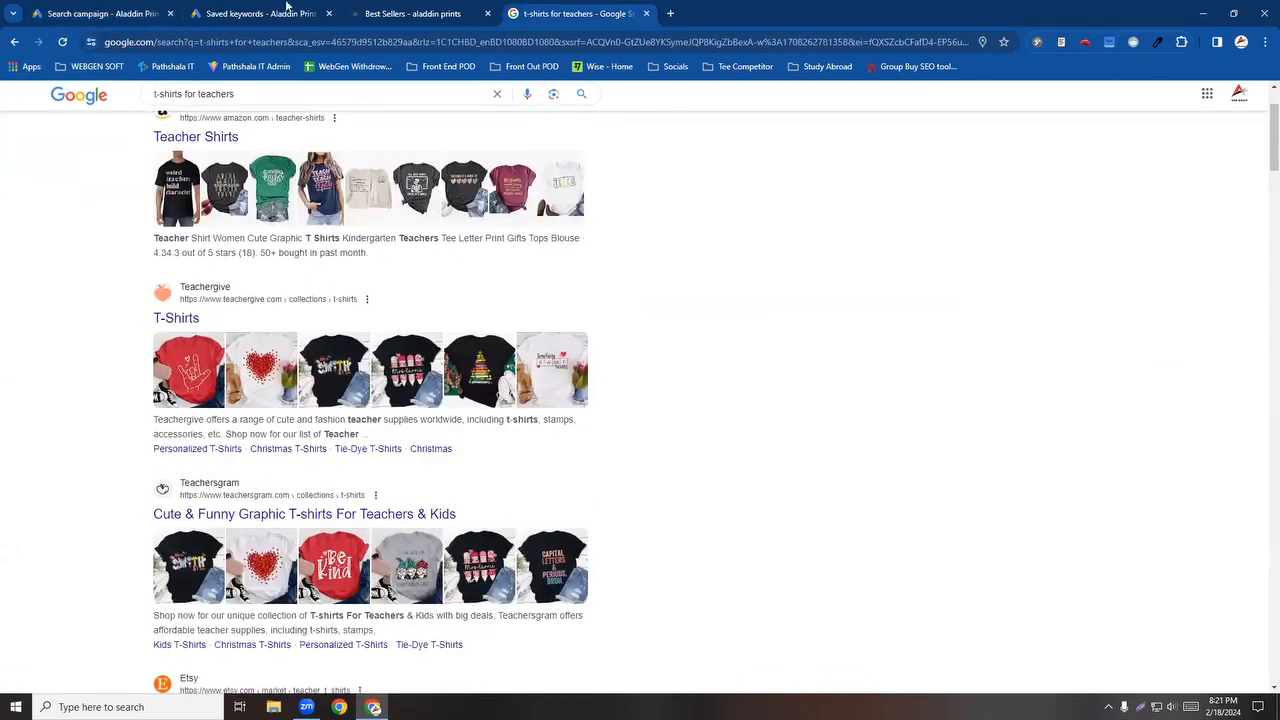
Step: Open the Teacher Meaning in Alphabetically | Long Sleeve | T-Shirt product from the store's Best Sellers collection
left_click(358, 8)
scroll(650, 550, "down", 3)
scroll(290, 525, "up", 3)
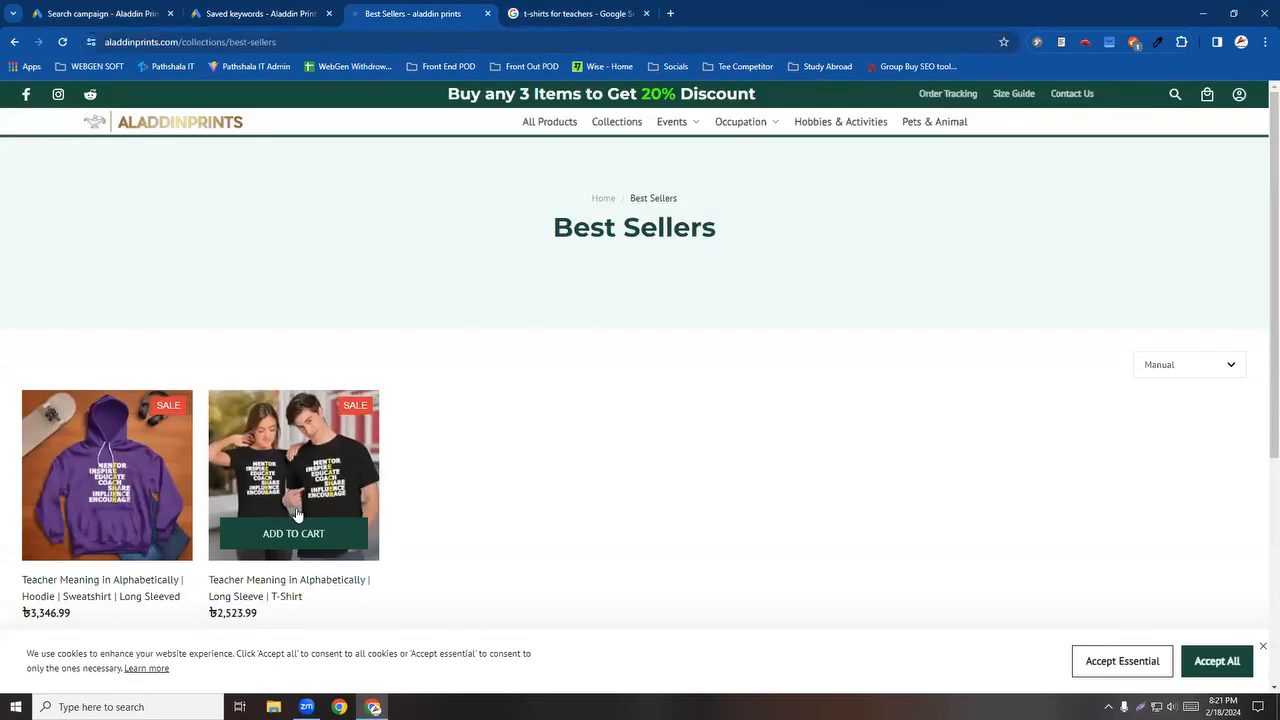
key("ctrl+1")
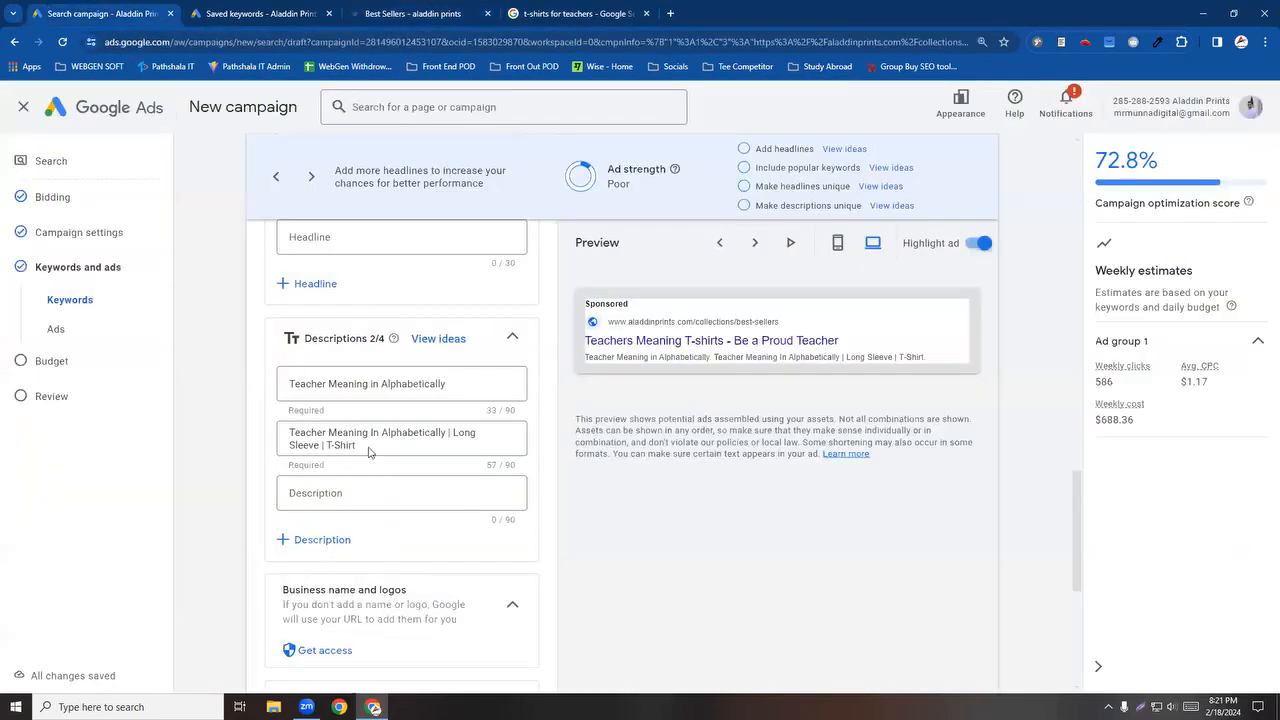
left_click(360, 445)
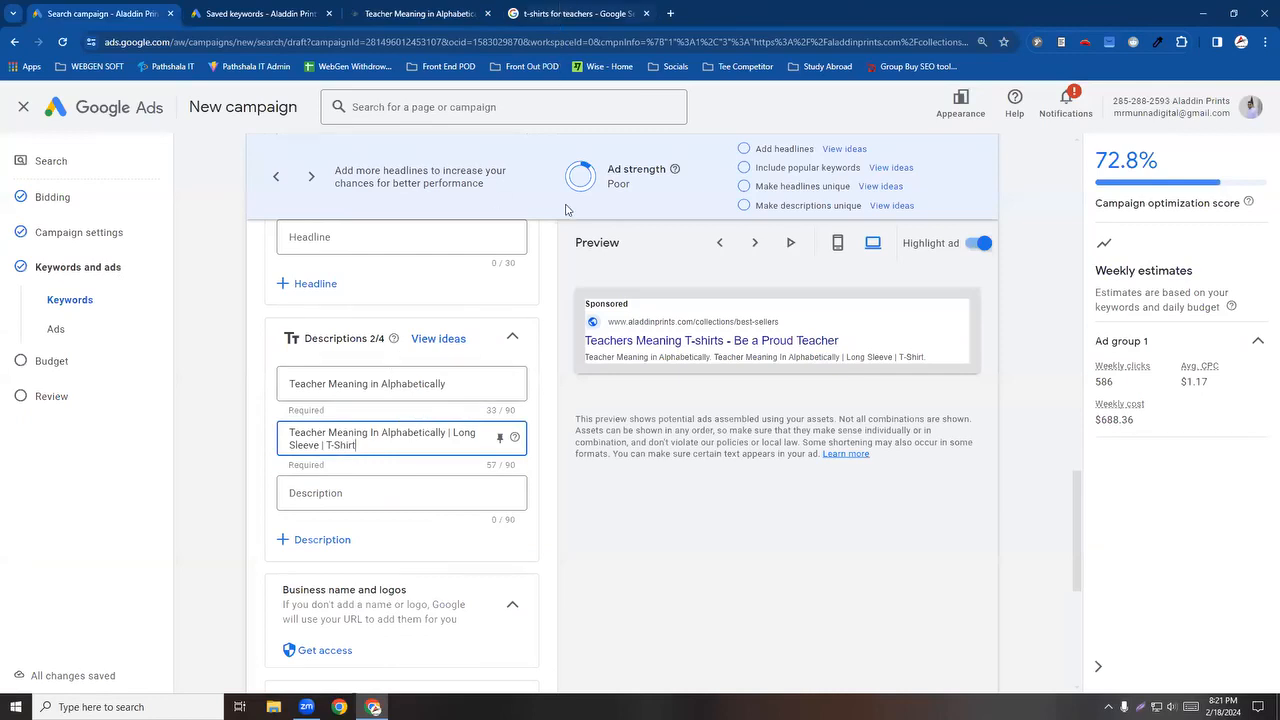
left_click(572, 13)
scroll(628, 431, "down", 5)
Step: Copy the "Buttery-soft fabrics" text, starting at "Made from premium Pima cotton", from the T-shirt's product details
left_click(364, 8)
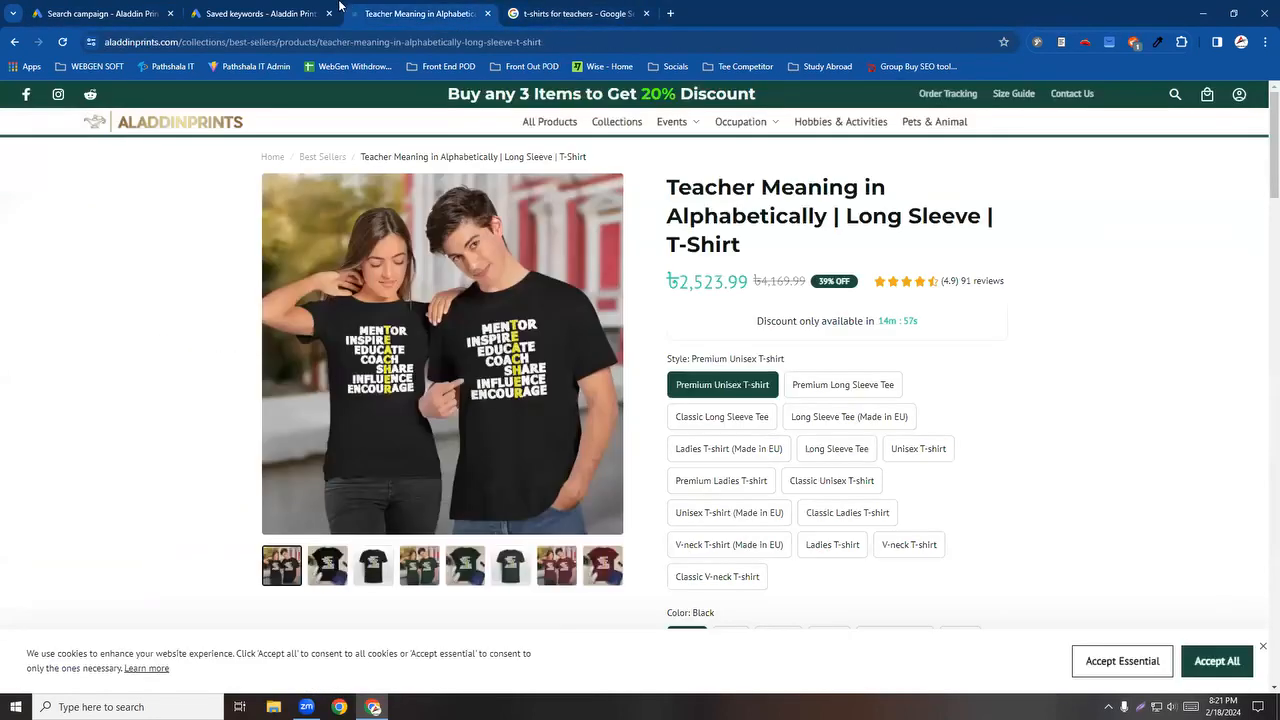
scroll(243, 423, "down", 5)
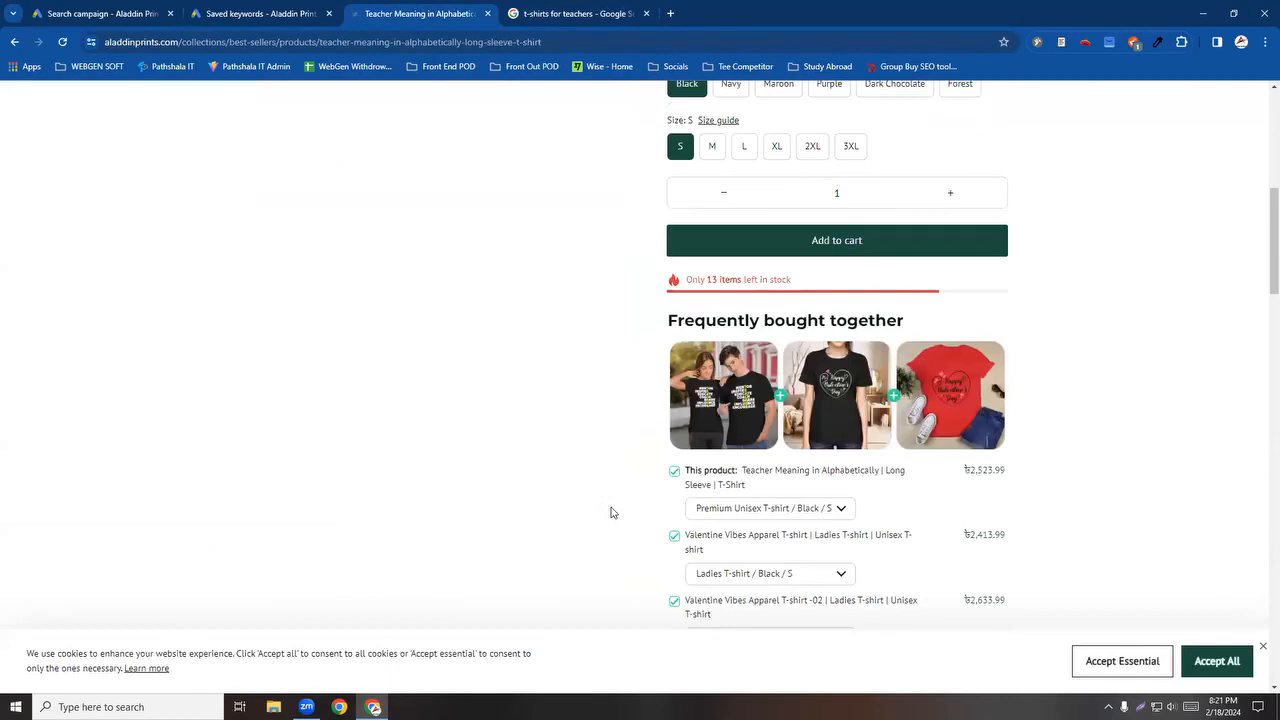
scroll(620, 512, "down", 6)
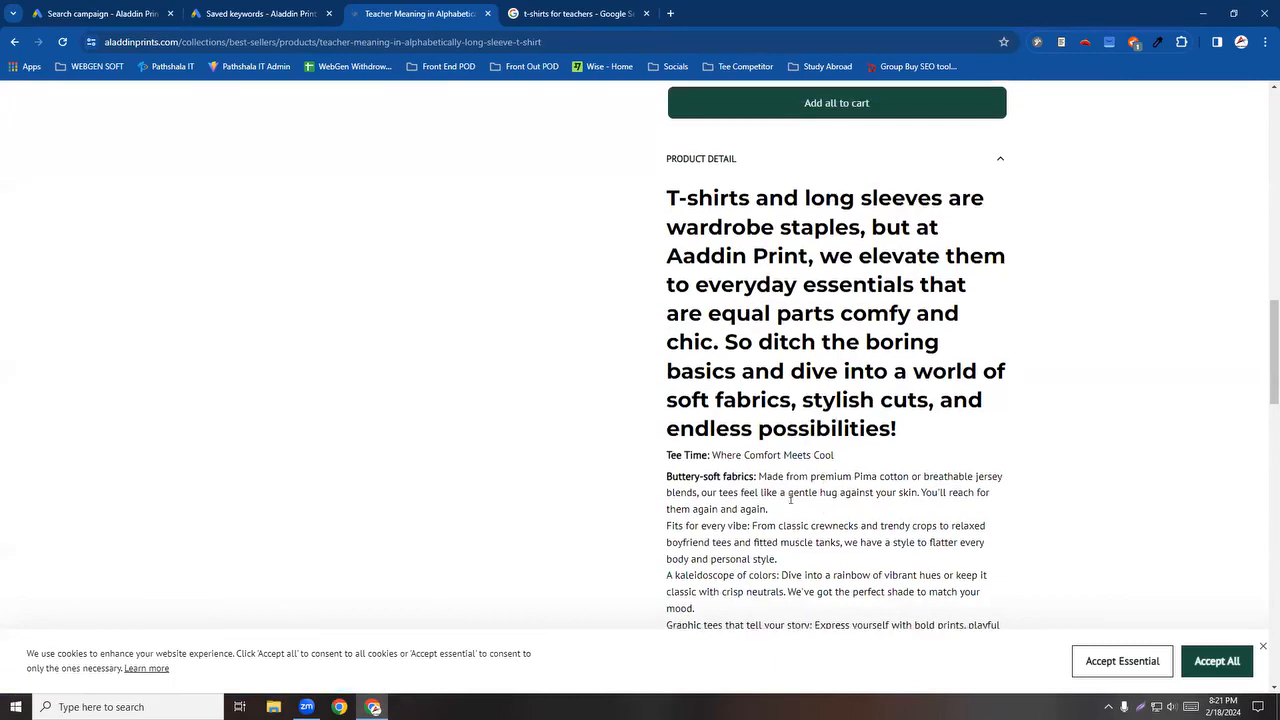
scroll(790, 484, "down", 1)
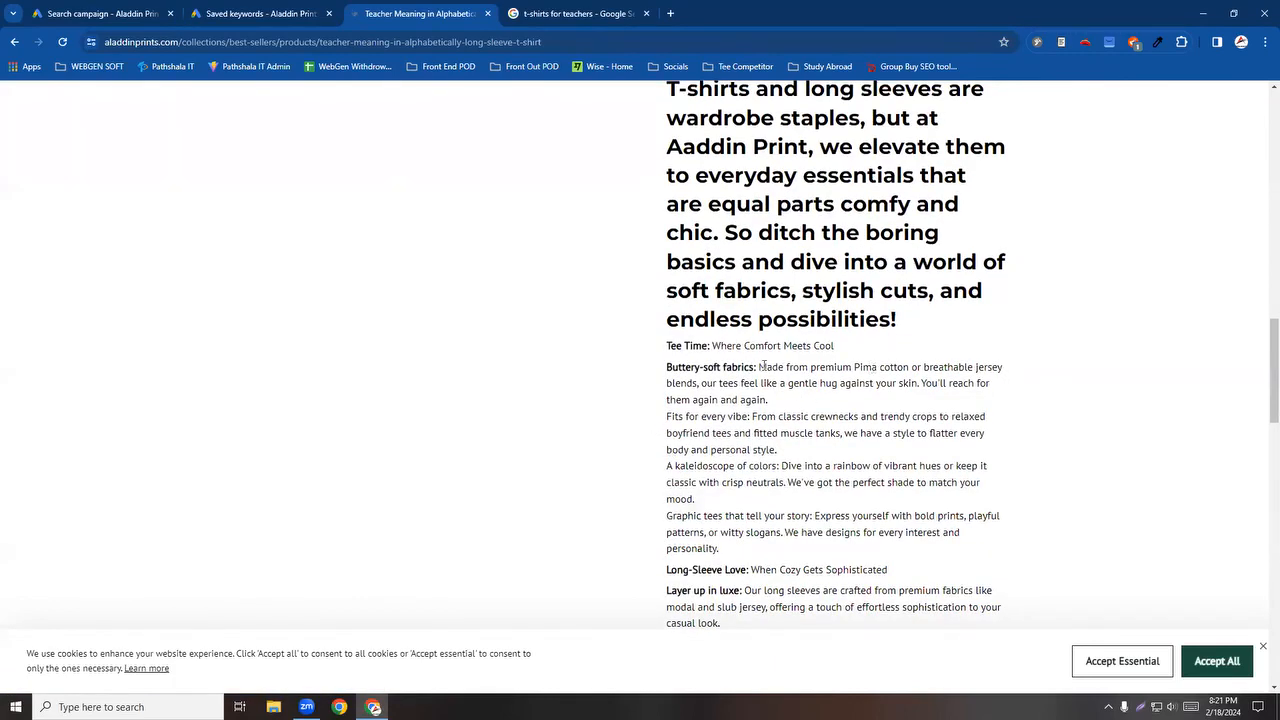
left_click_drag(760, 368, 787, 406)
key("ctrl+c")
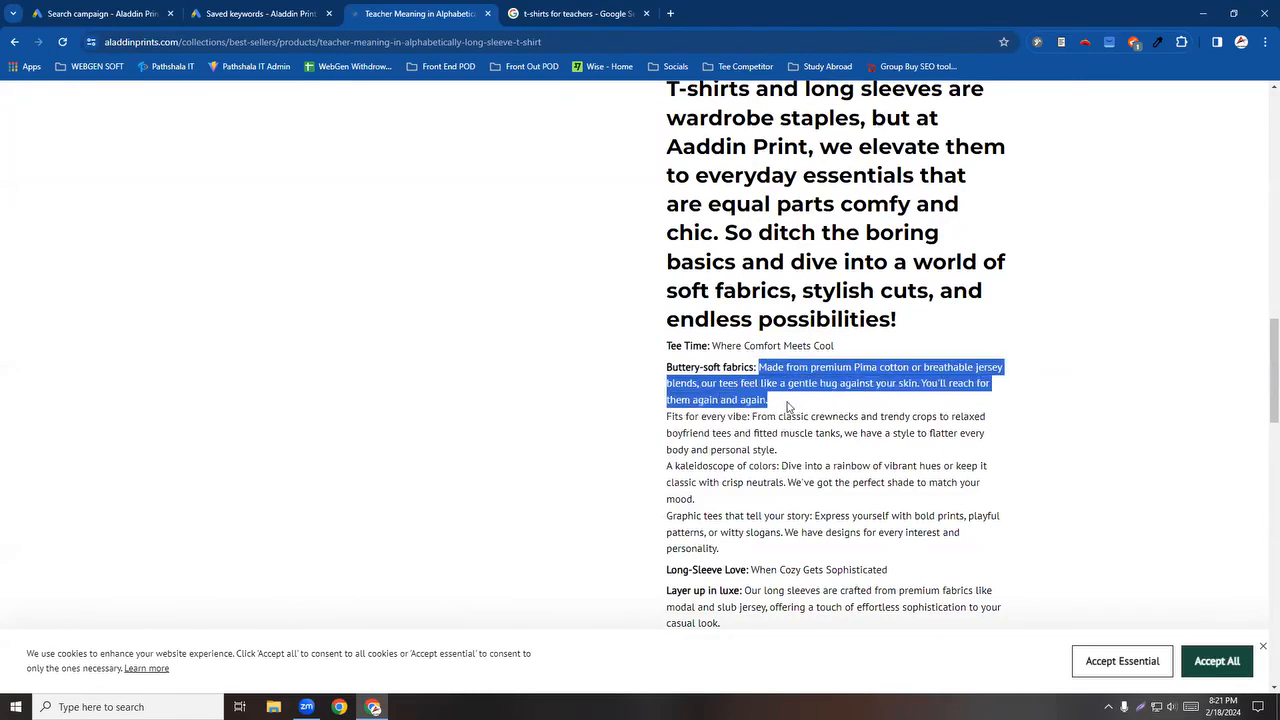
Step: Try to add the copied fabric text on a new line of the ad's first description, after "Teacher Meaning in Alphabetically"
left_click(40, 12)
scroll(510, 610, "down", 1)
scroll(381, 408, "up", 1)
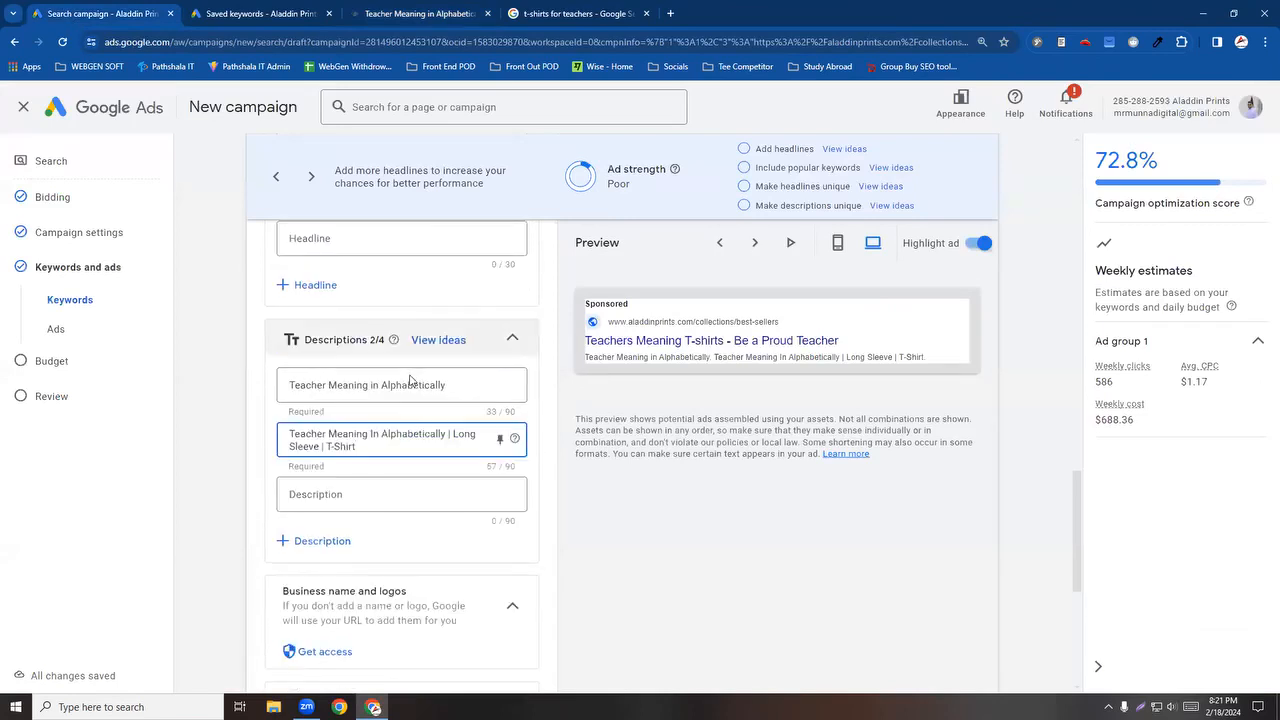
left_click(525, 12)
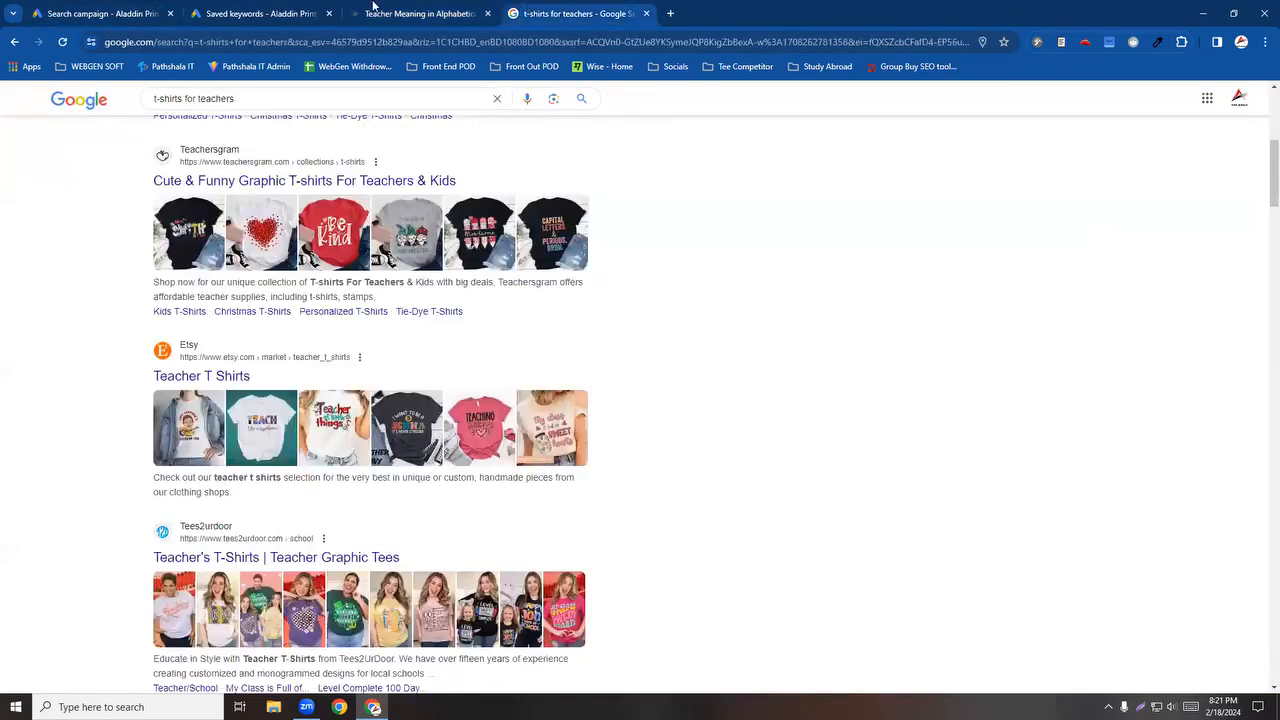
left_click(378, 11)
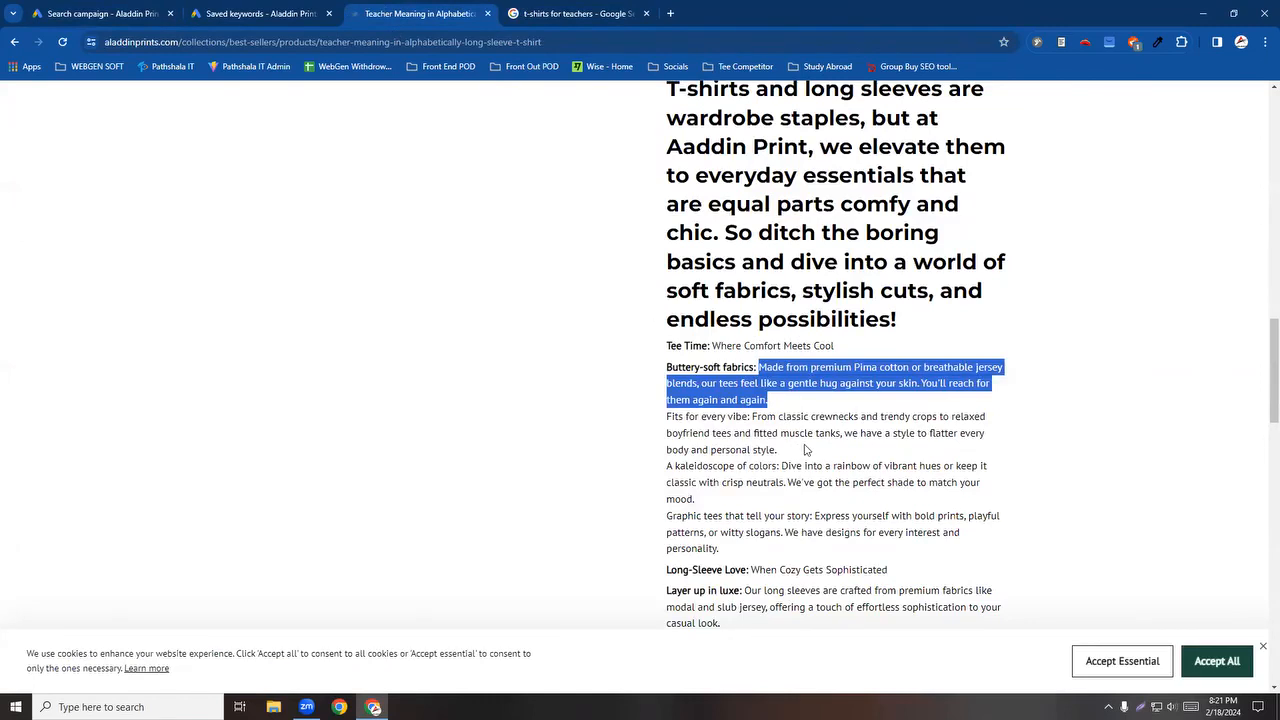
left_click(154, 10)
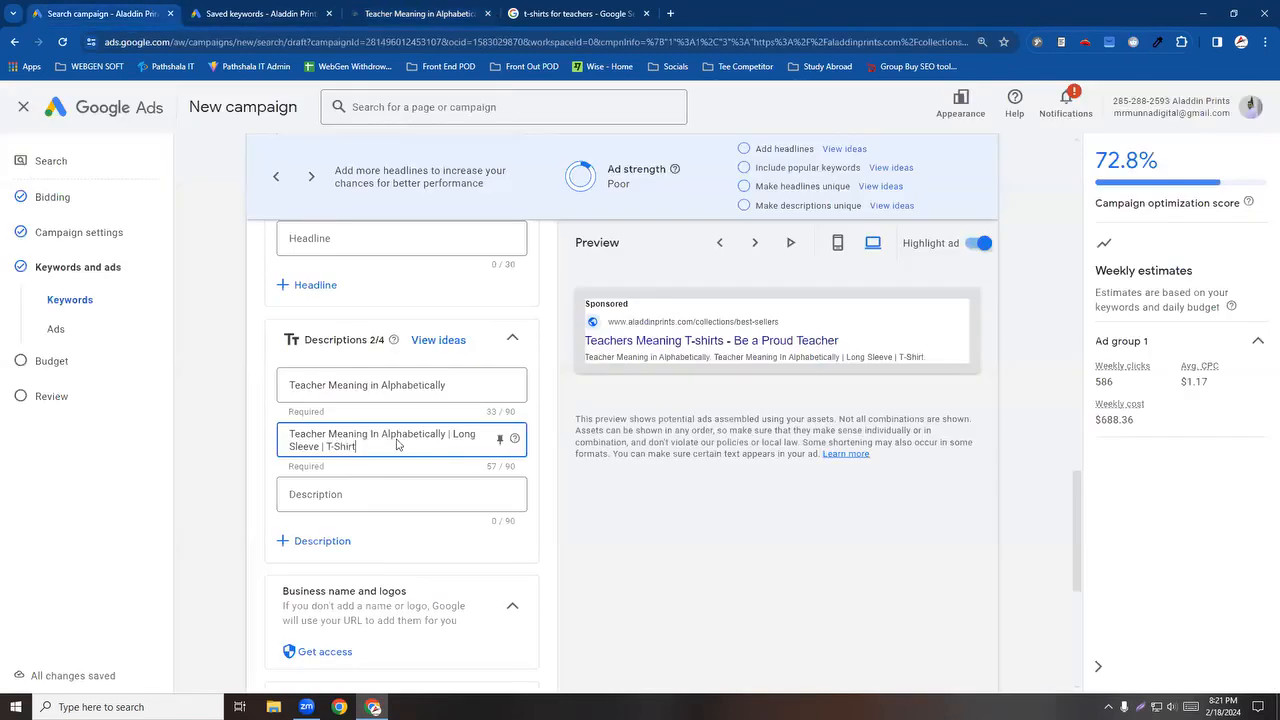
left_click_drag(478, 385, 278, 405)
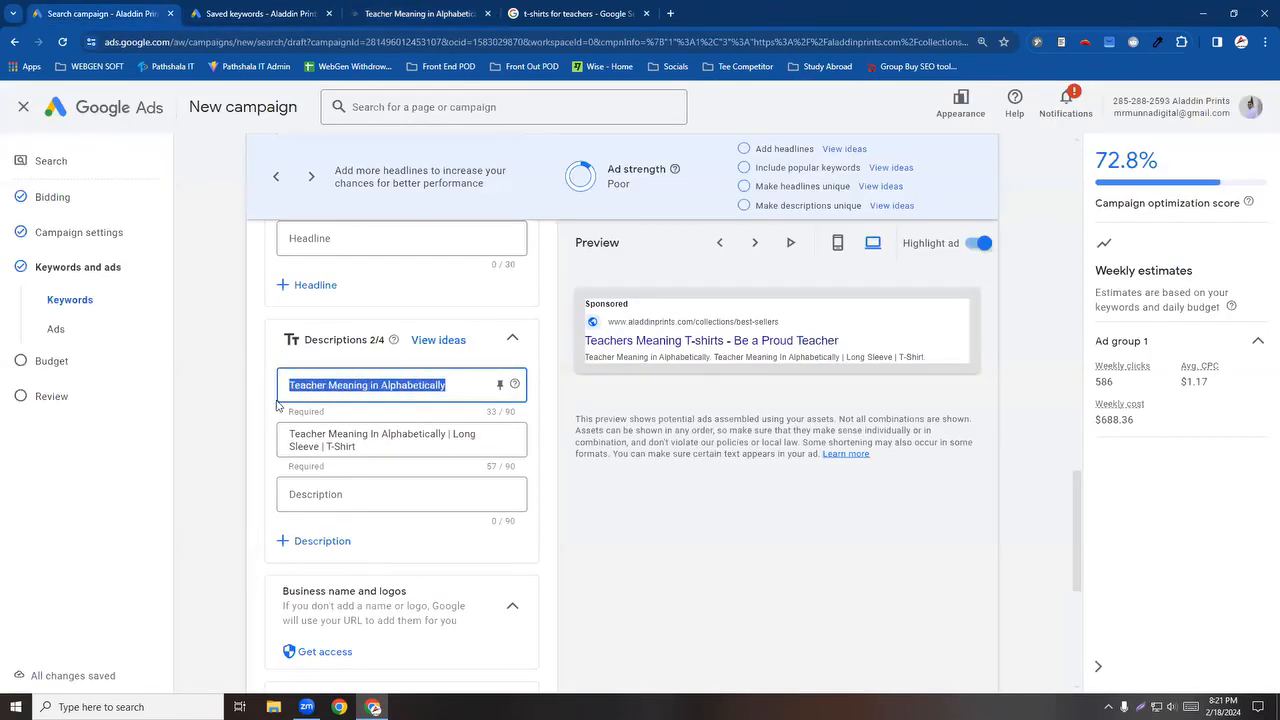
left_click(453, 383)
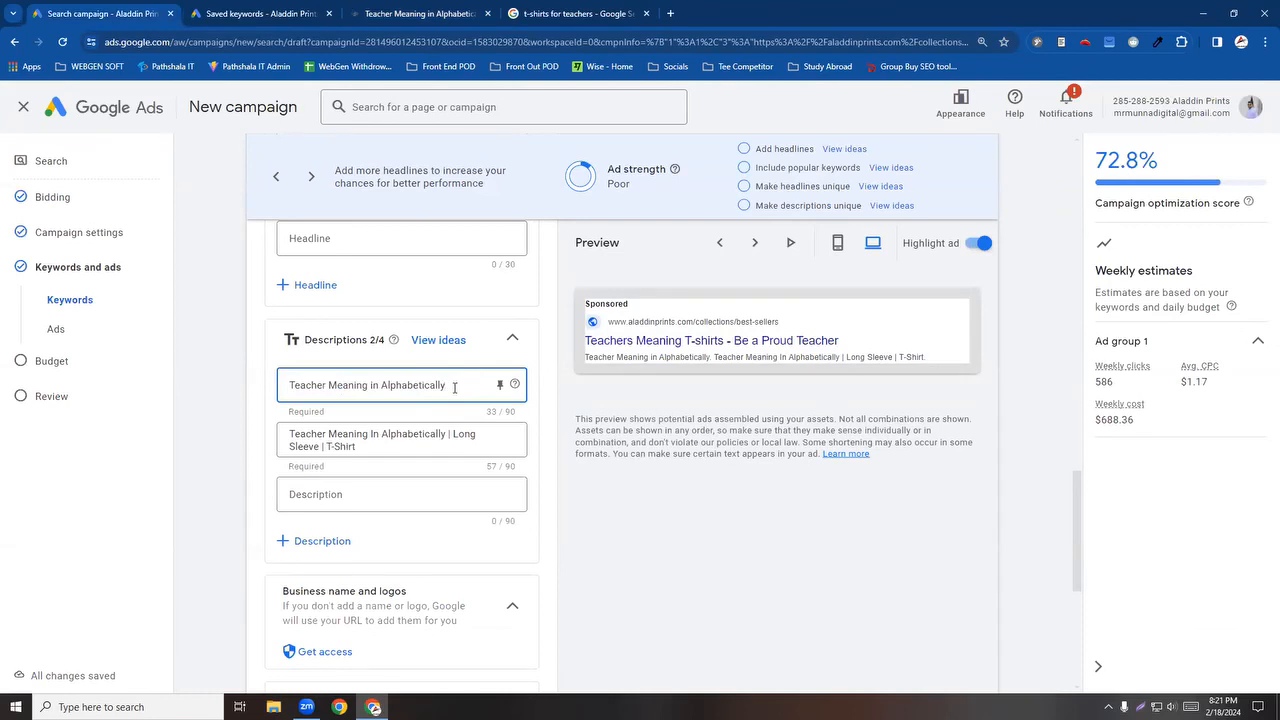
key("Return")
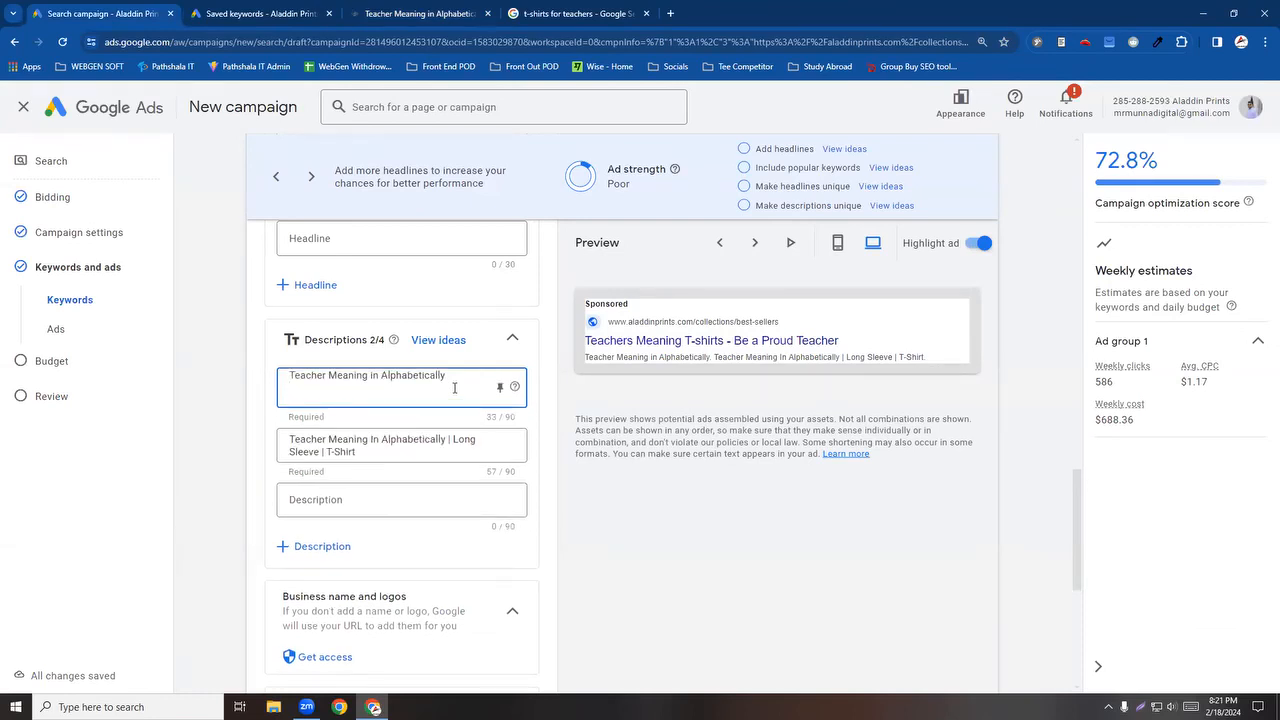
key("ctrl+v")
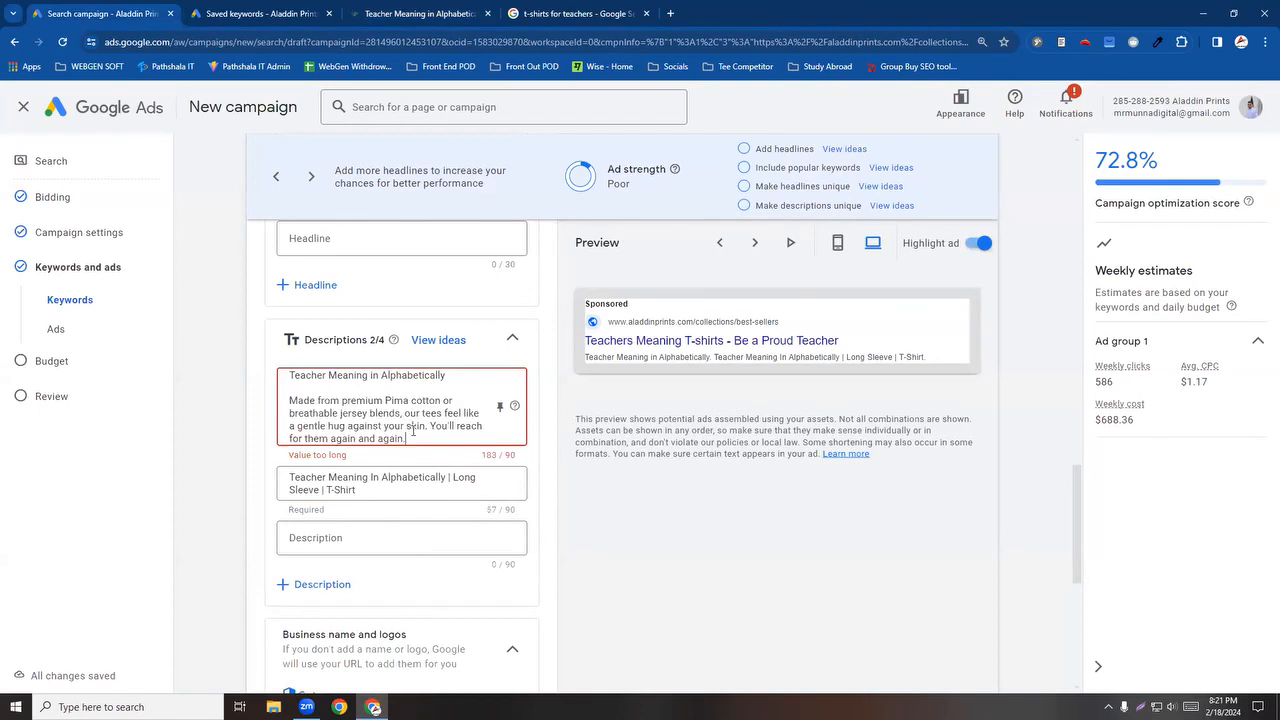
Step: Remove the pasted fabric text and extra line from the first description, keeping only "Teacher Meaning in Alphabetically"
left_click_drag(405, 439, 289, 400)
key("BackSpace")
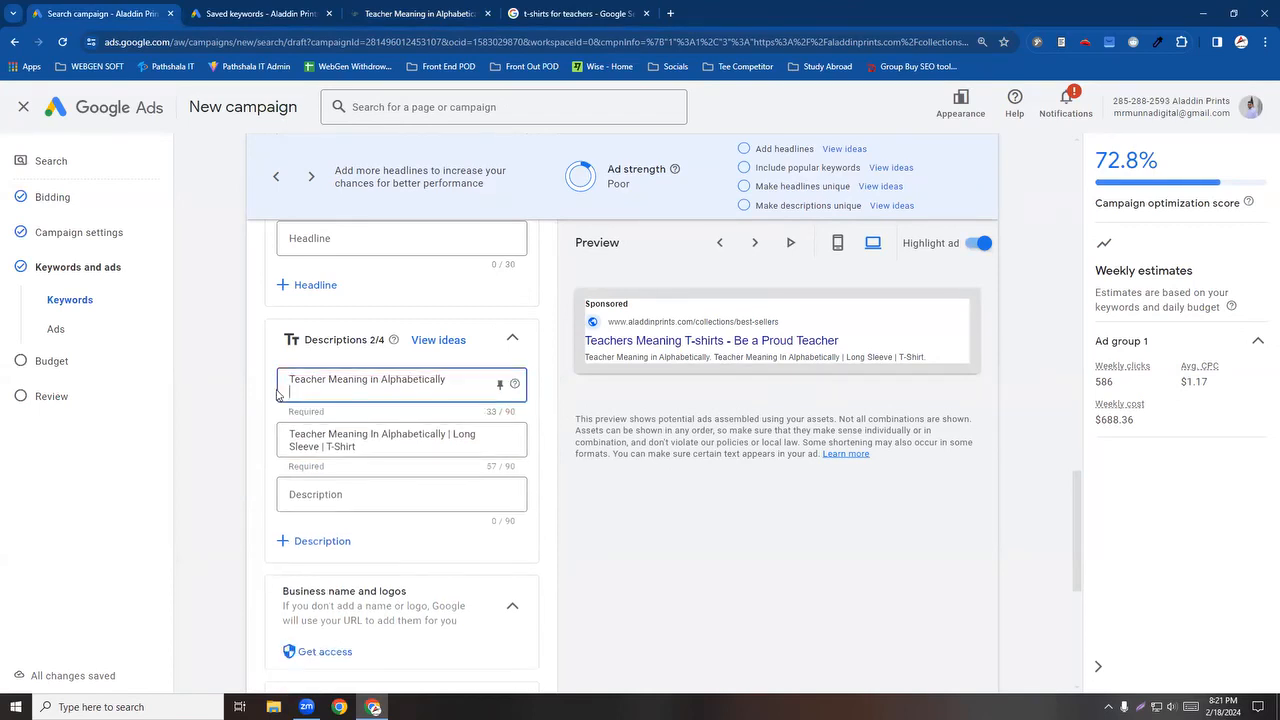
key("BackSpace")
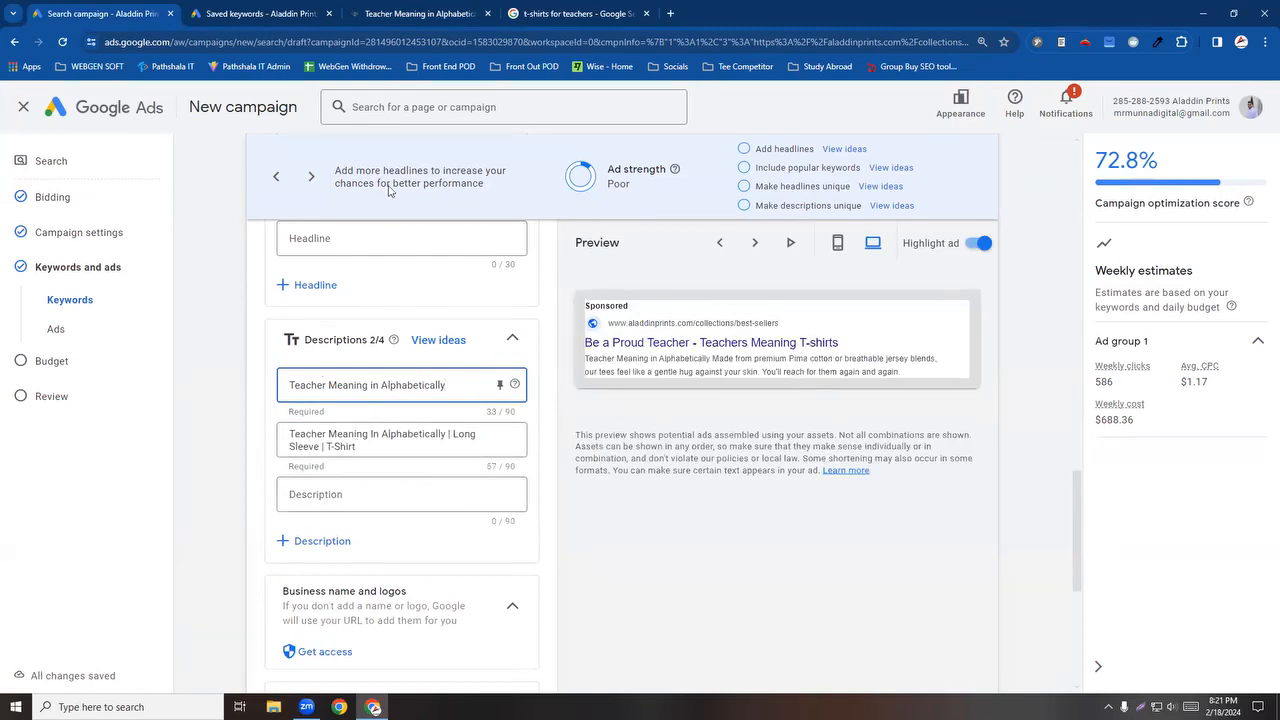
left_click(263, 511)
Step: Examine the ad's Business name and logos section and the Sitelinks and Callouts assets below it
scroll(405, 585, "down", 1)
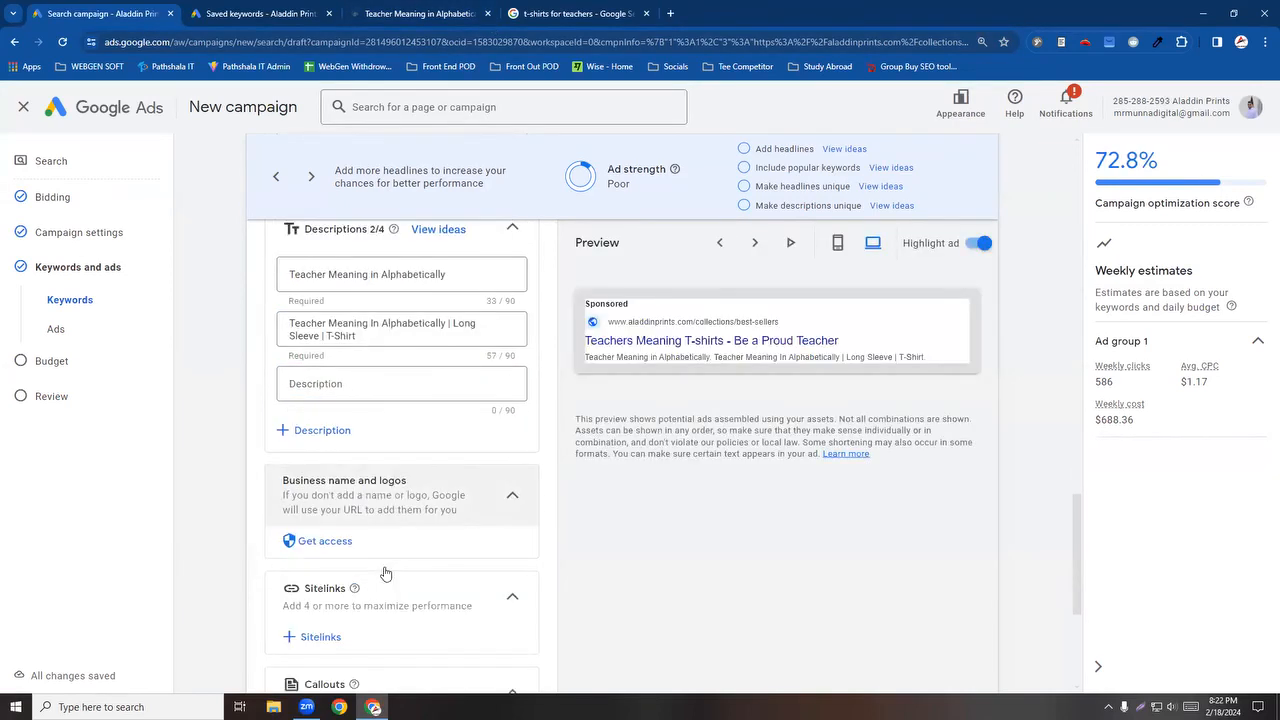
scroll(407, 540, "down", 1)
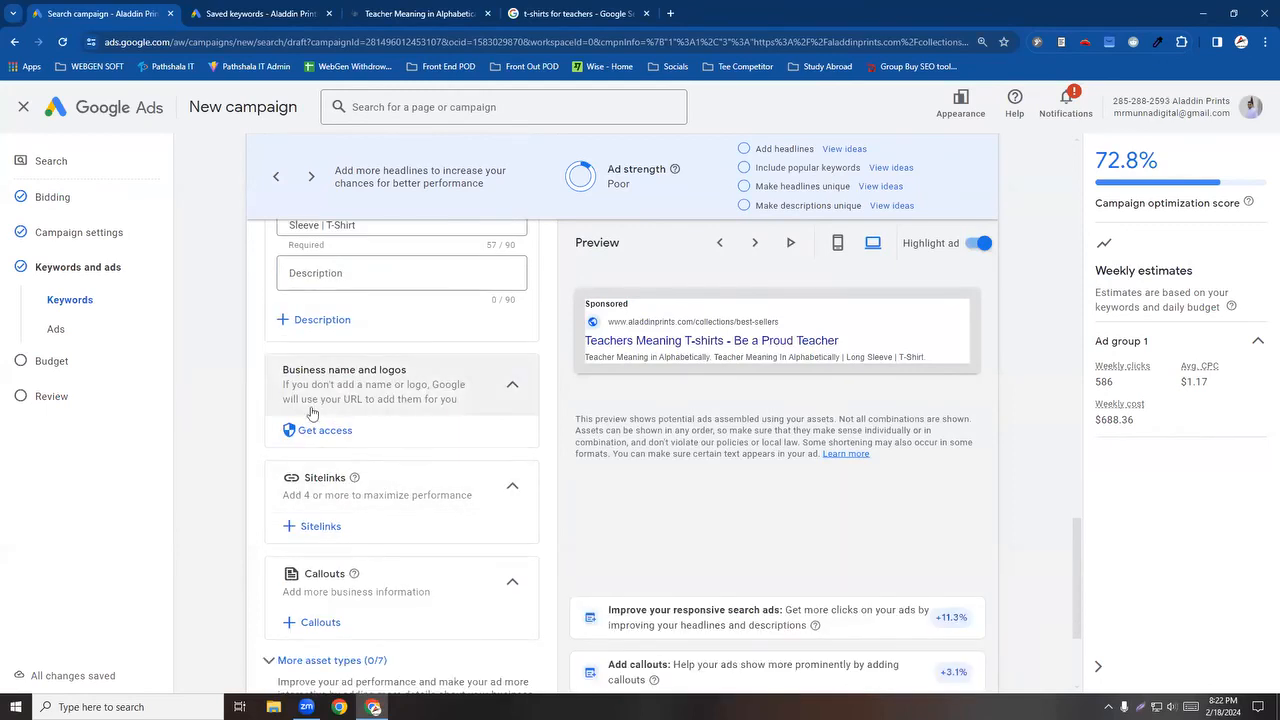
left_click(510, 386)
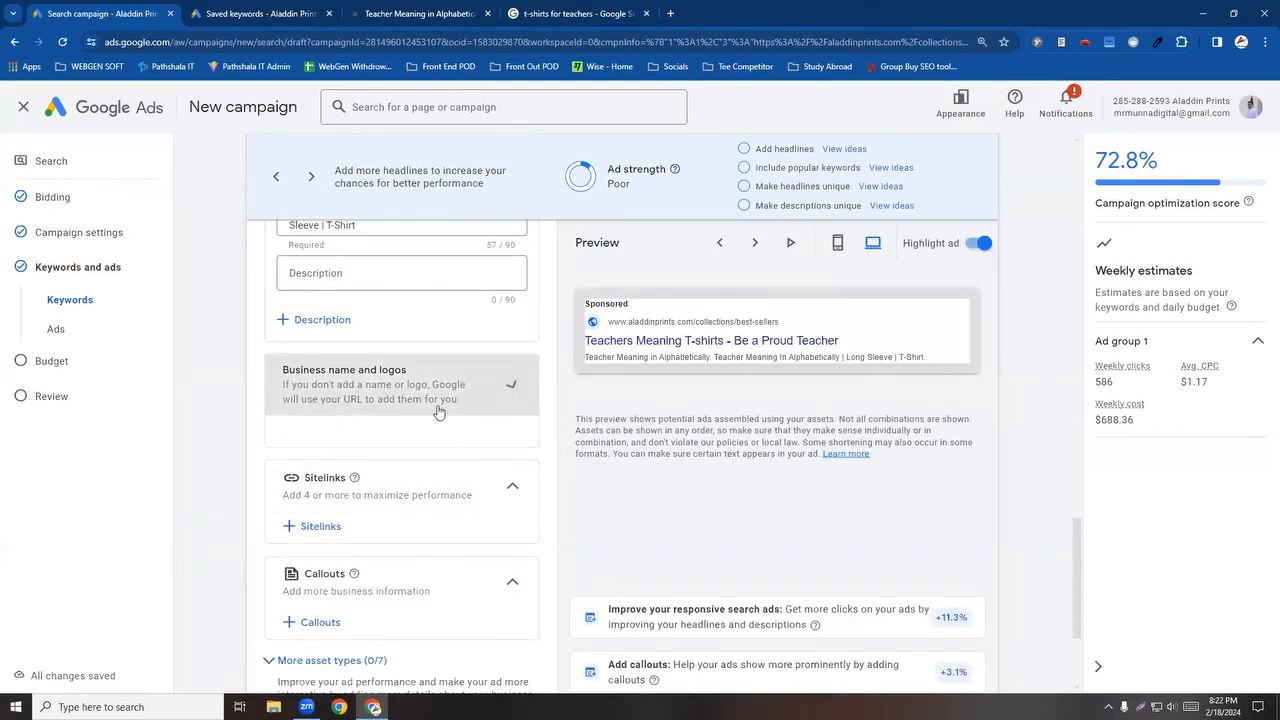
left_click(521, 394)
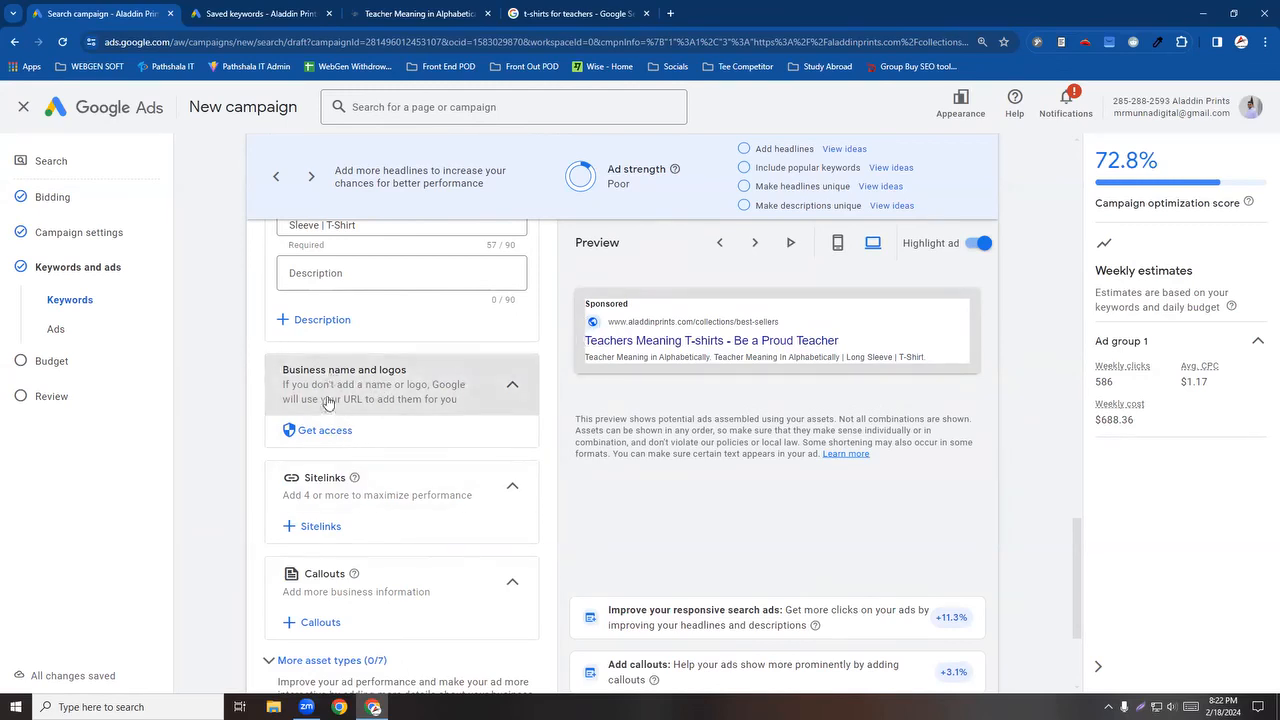
scroll(371, 500, "down", 1)
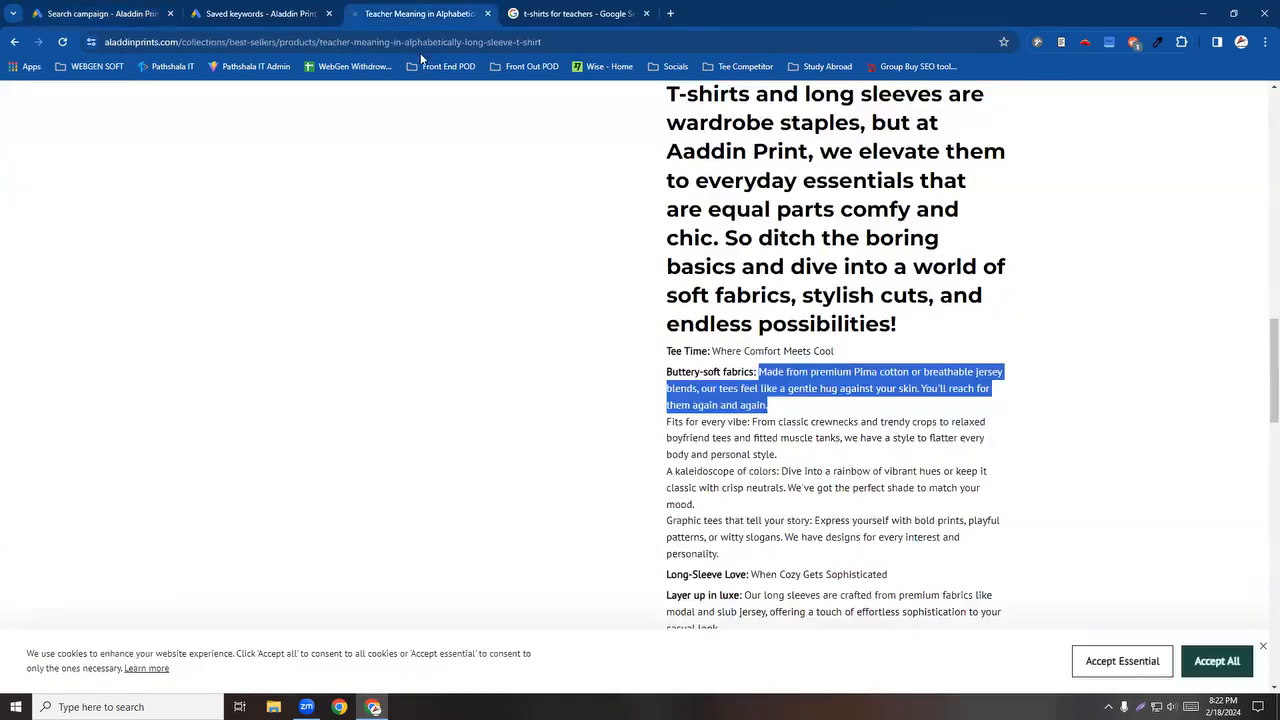
Step: Review the store's teacher T-shirt product page alongside the ad's Sitelinks section for pages worth linking
left_click(420, 13)
left_click(573, 336)
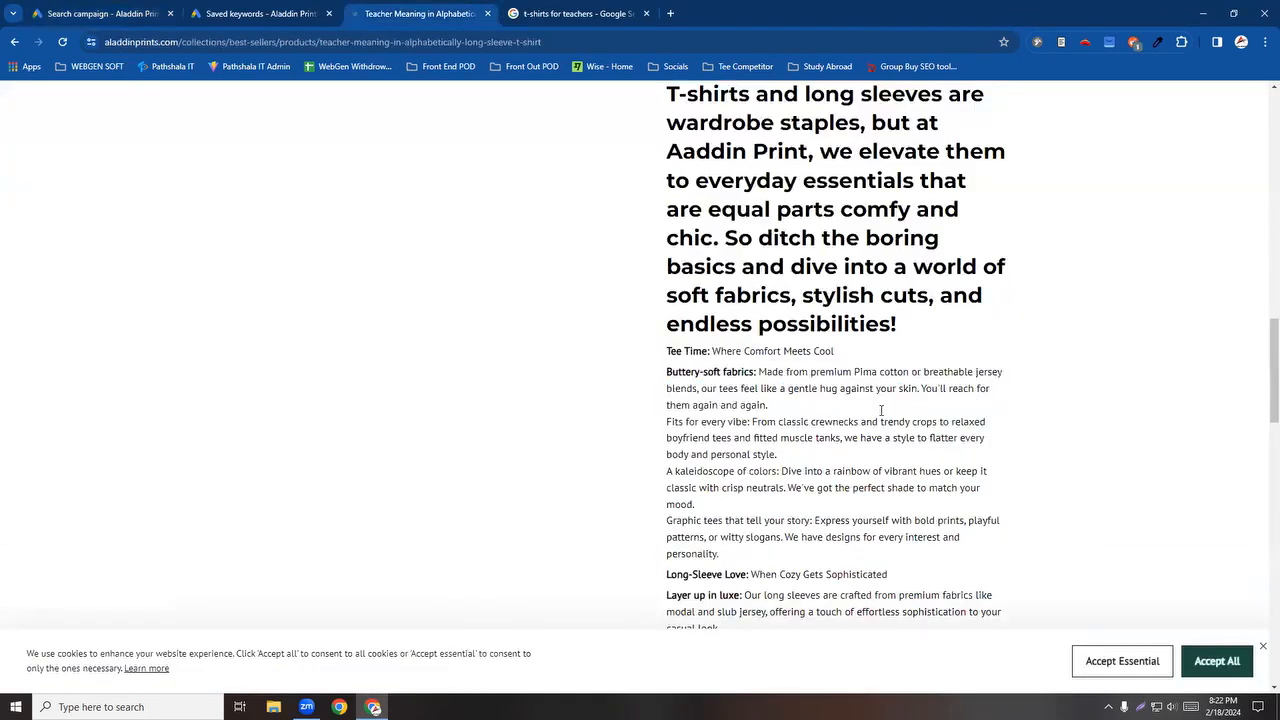
scroll(883, 410, "up", 15)
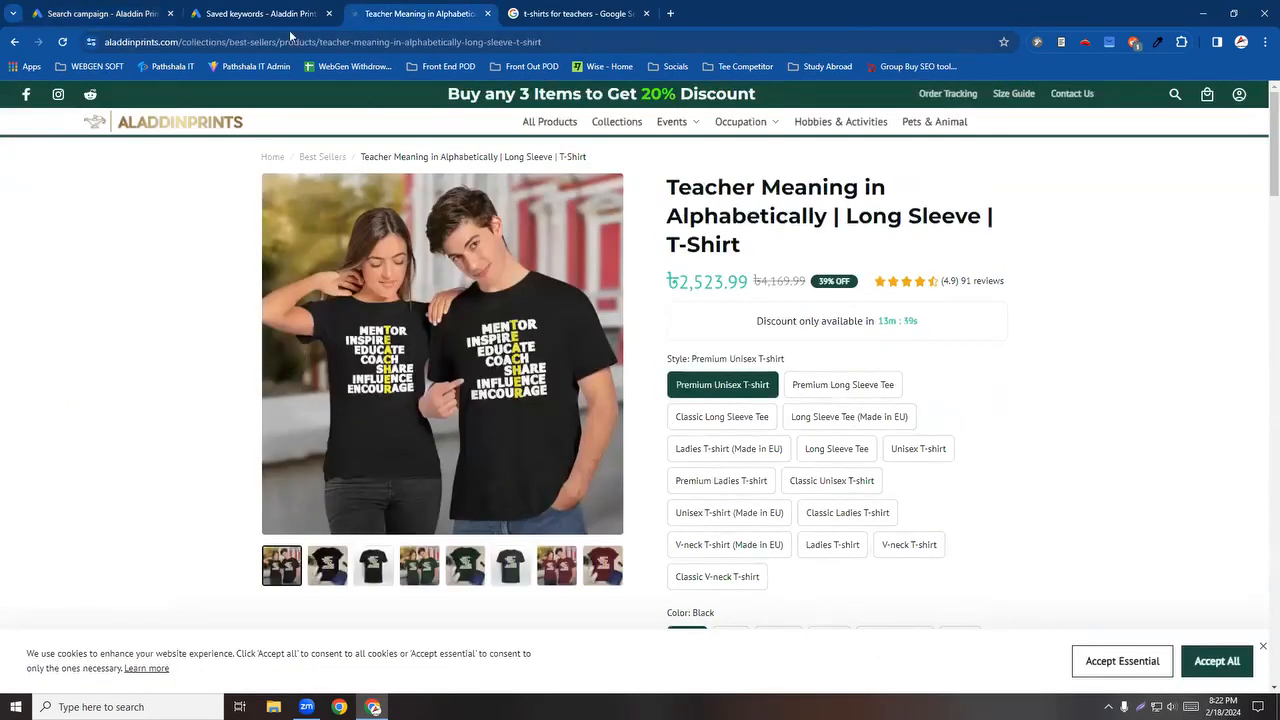
left_click(68, 14)
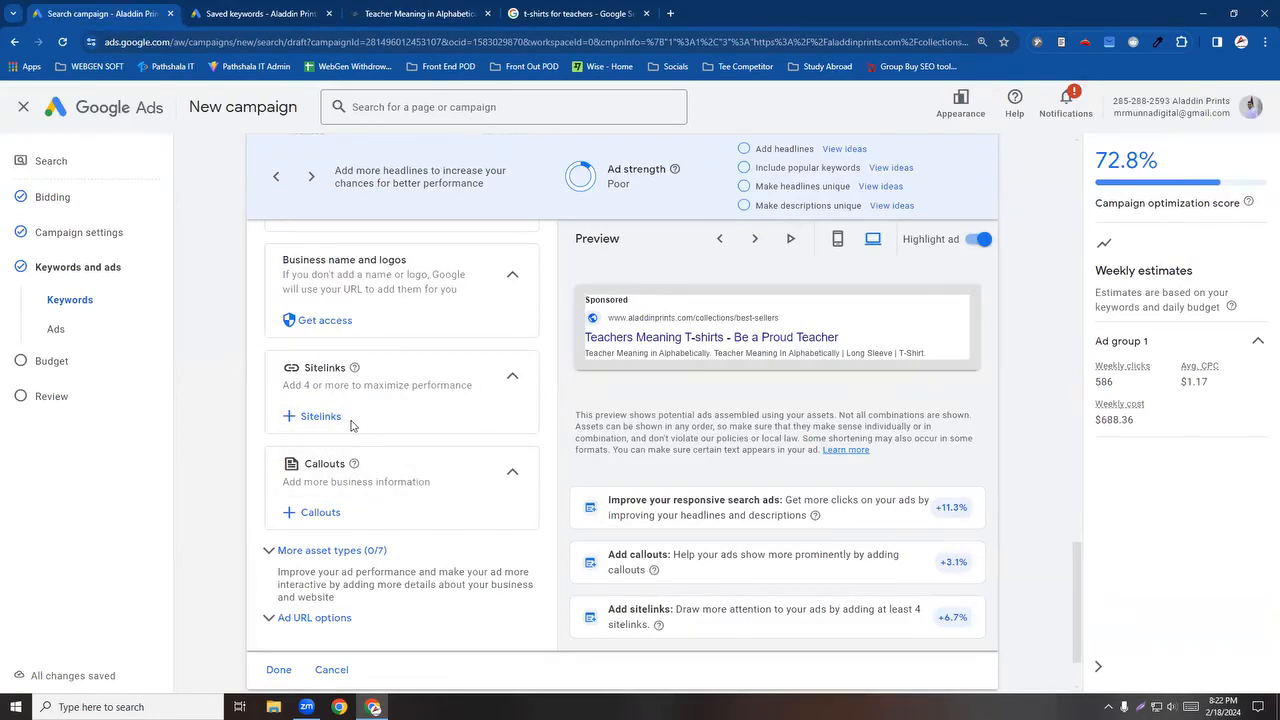
left_click(406, 13)
scroll(401, 455, "down", 6)
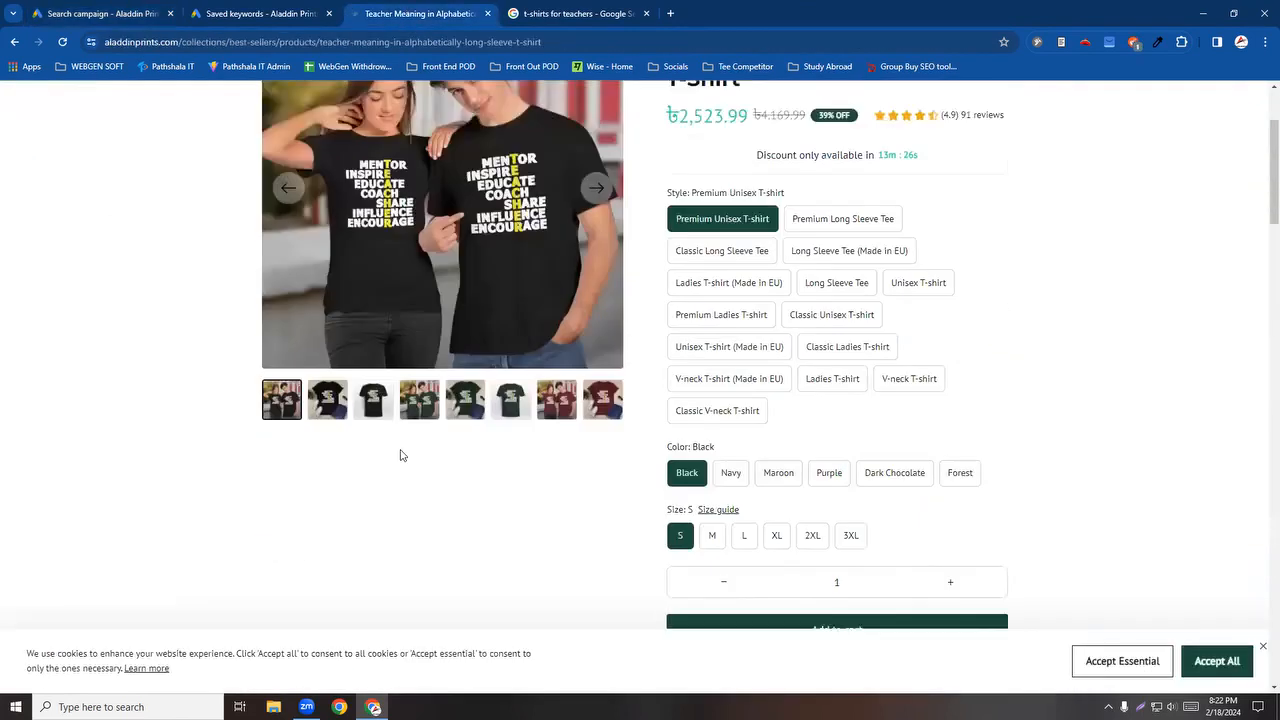
scroll(401, 455, "down", 2)
scroll(428, 408, "up", 7)
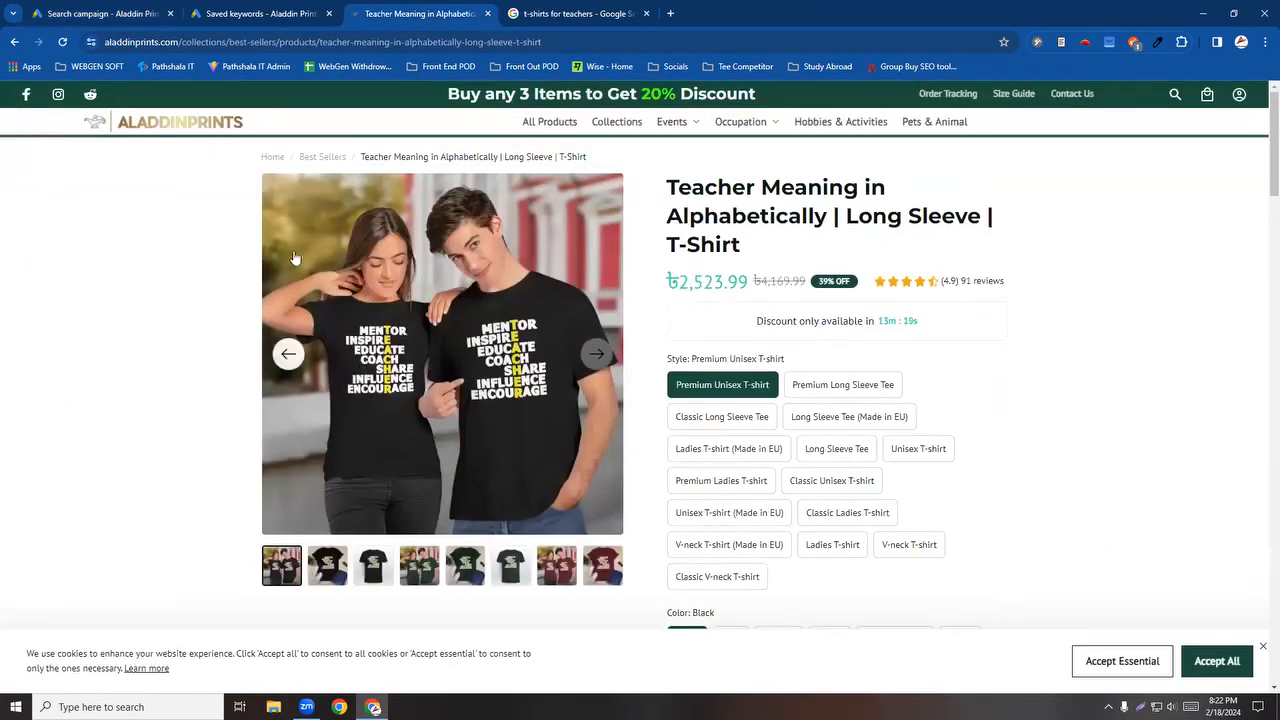
left_click(90, 10)
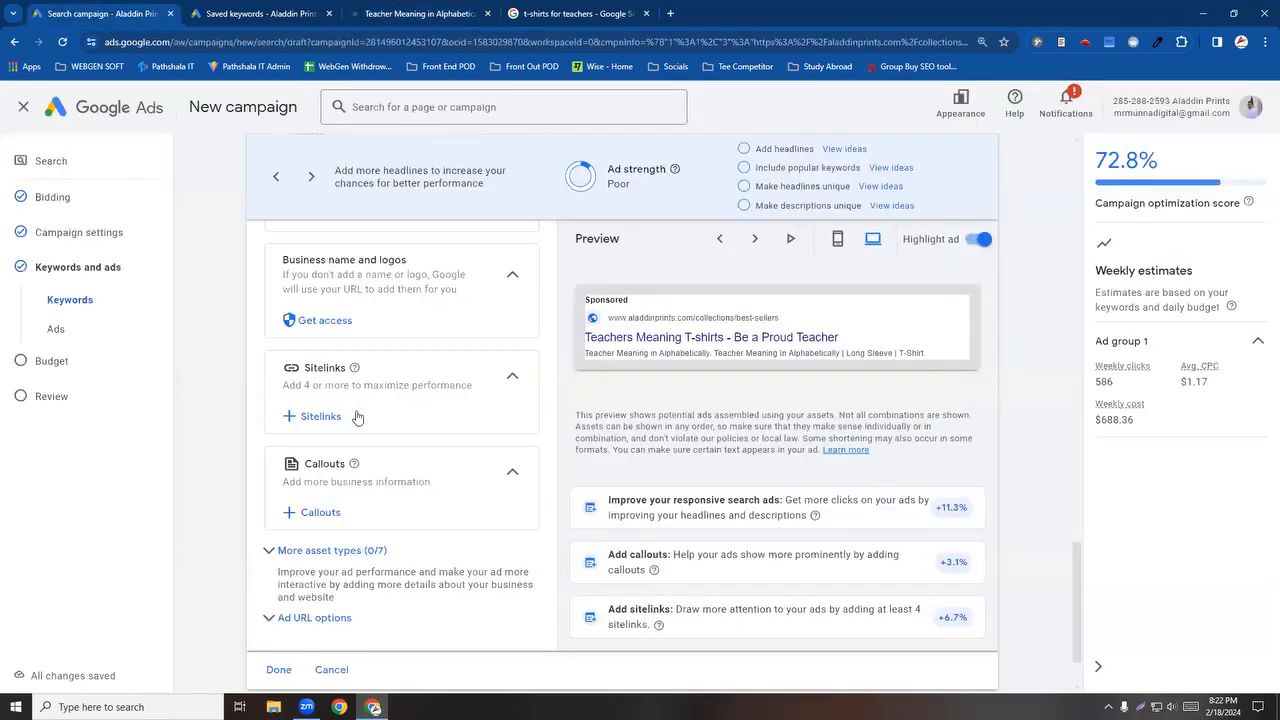
Step: Copy the URL of the Valentine Boom chemistry T-shirt from the store's All Products collection and return to the ad draft
left_click(420, 13)
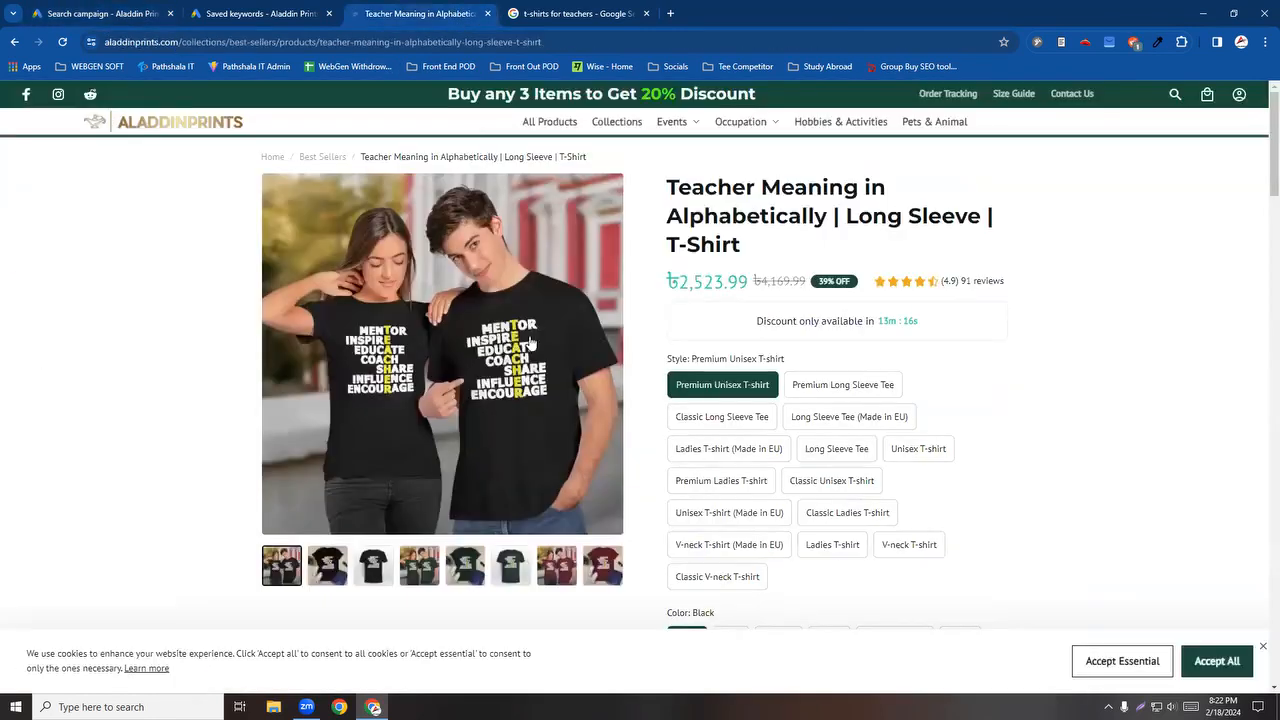
left_click(557, 125)
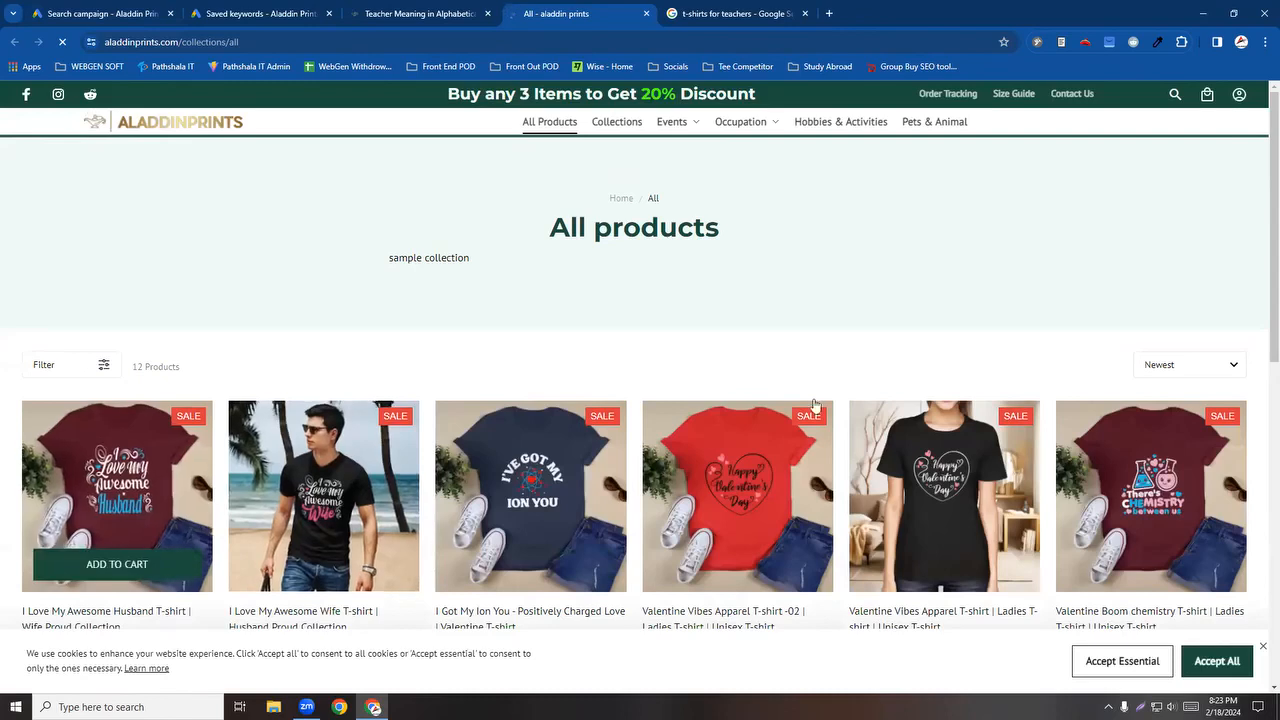
scroll(815, 404, "down", 2)
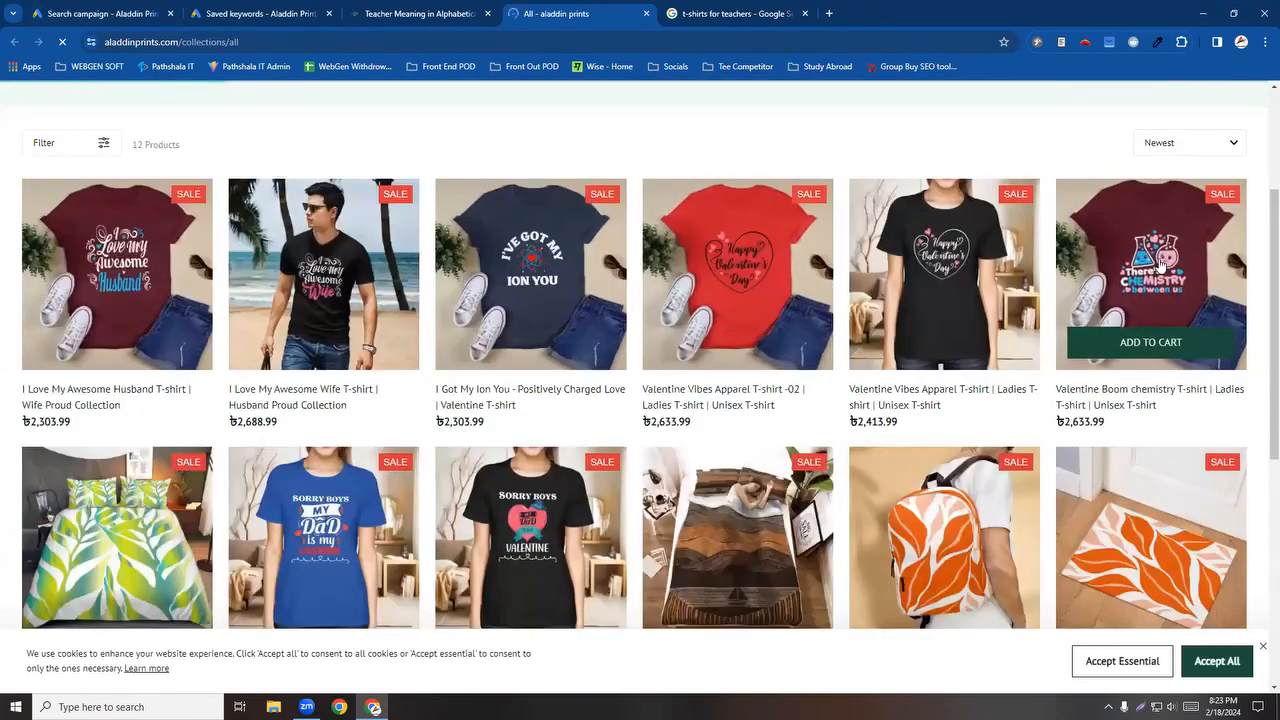
left_click(1160, 265)
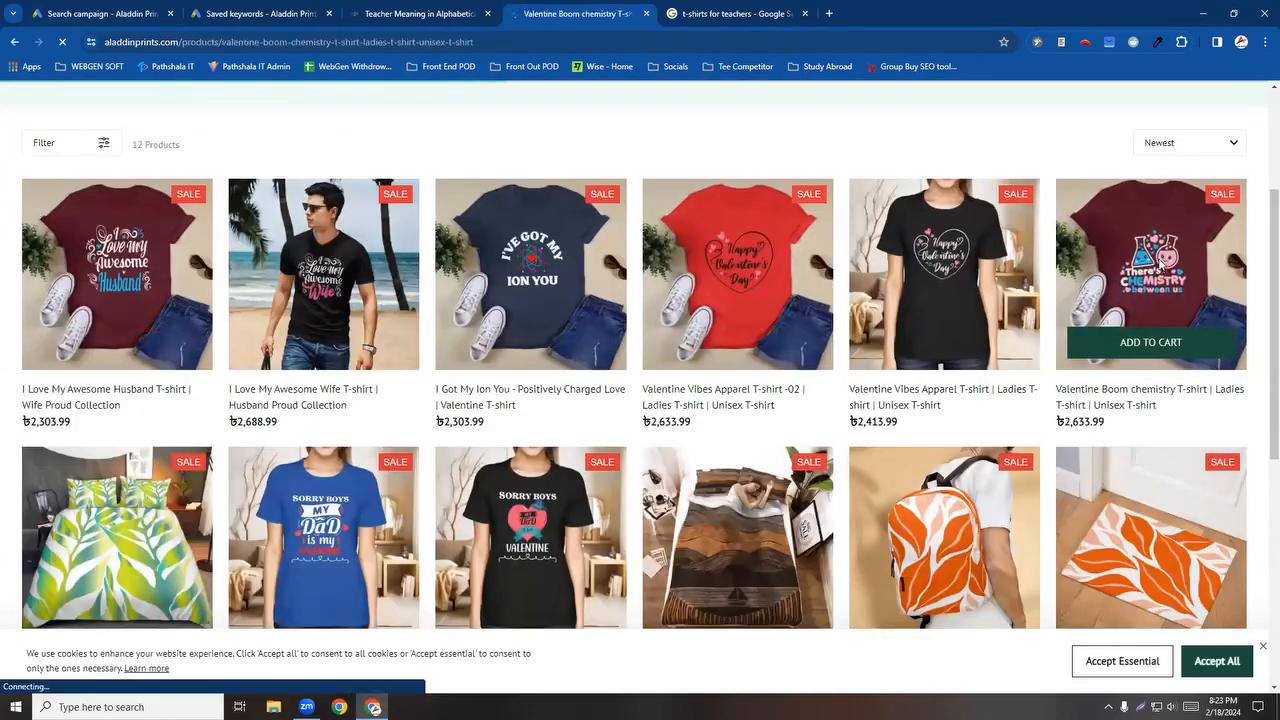
left_click(519, 42)
key("ctrl+c")
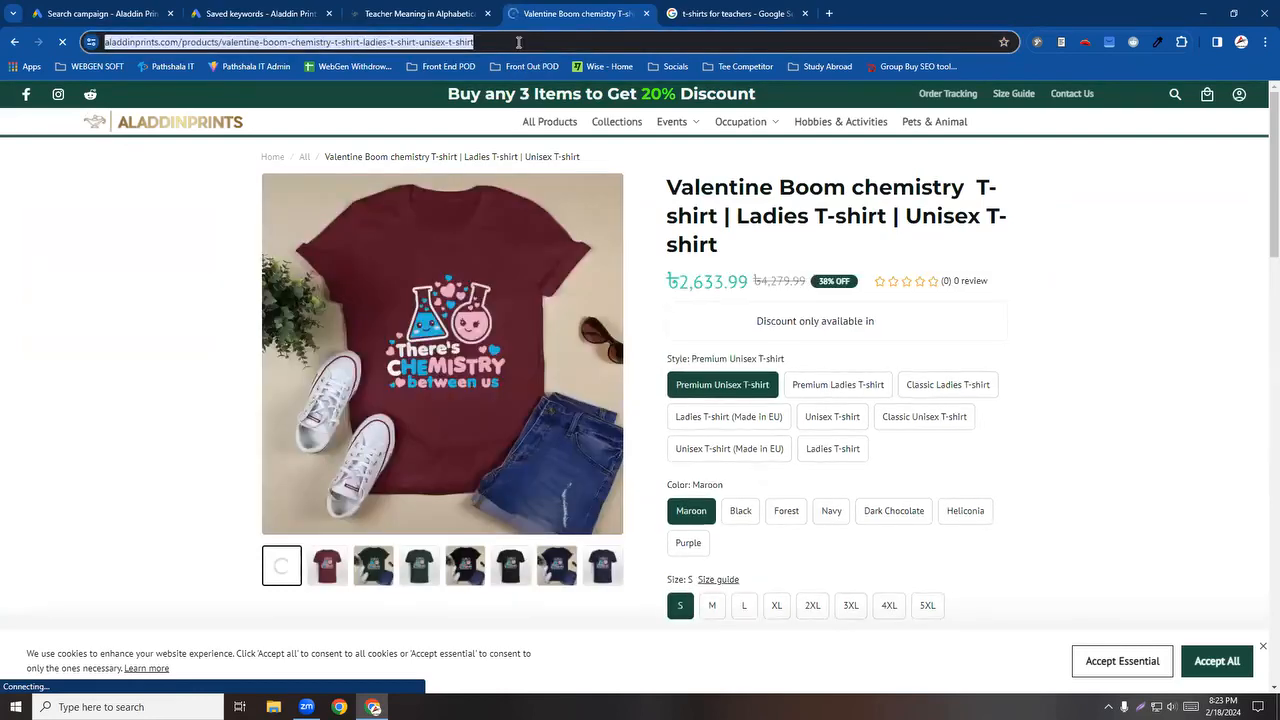
left_click(118, 12)
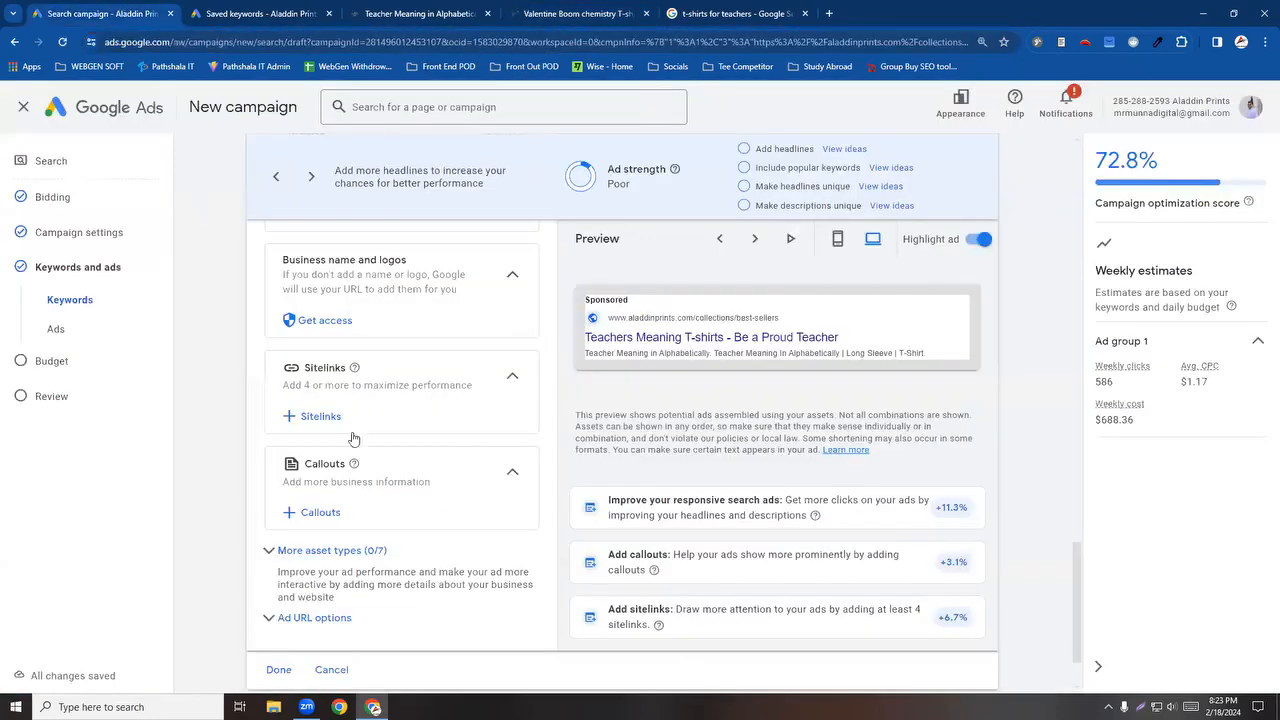
Step: Start creating new campaign sitelinks and paste the copied Valentine Boom chemistry T-shirt URL as Sitelink 1's final URL
left_click(314, 417)
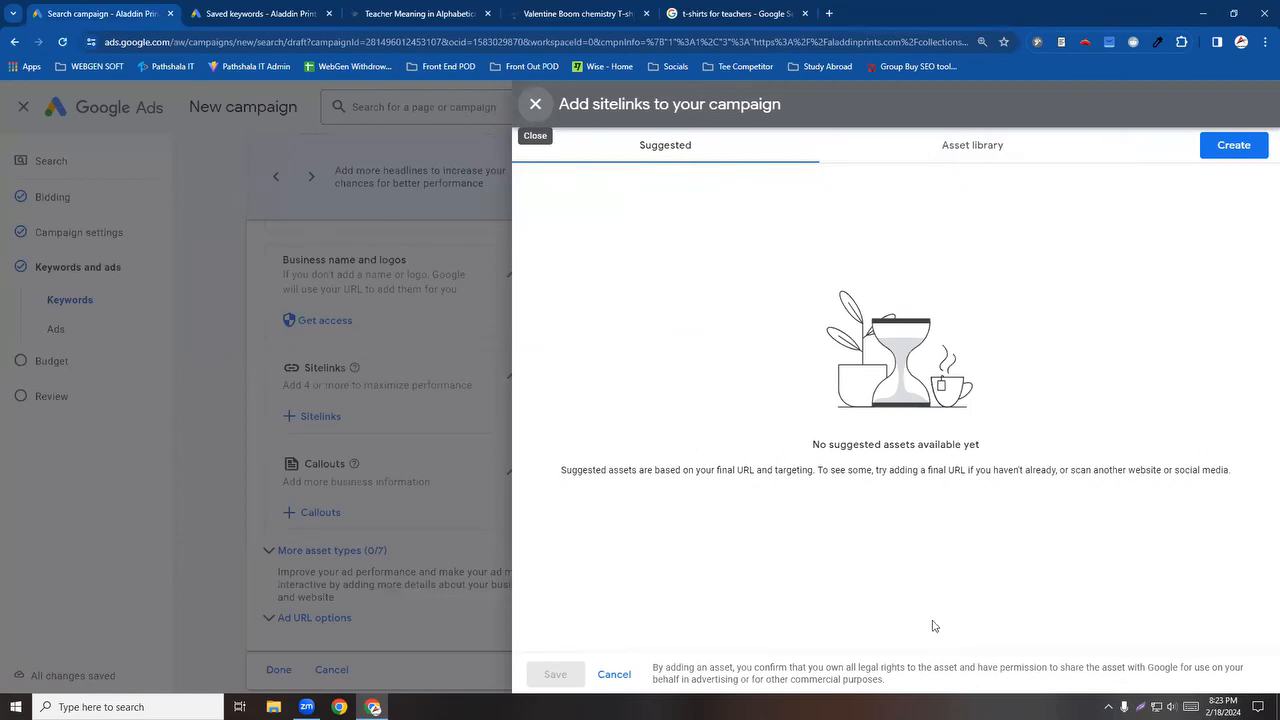
left_click(982, 148)
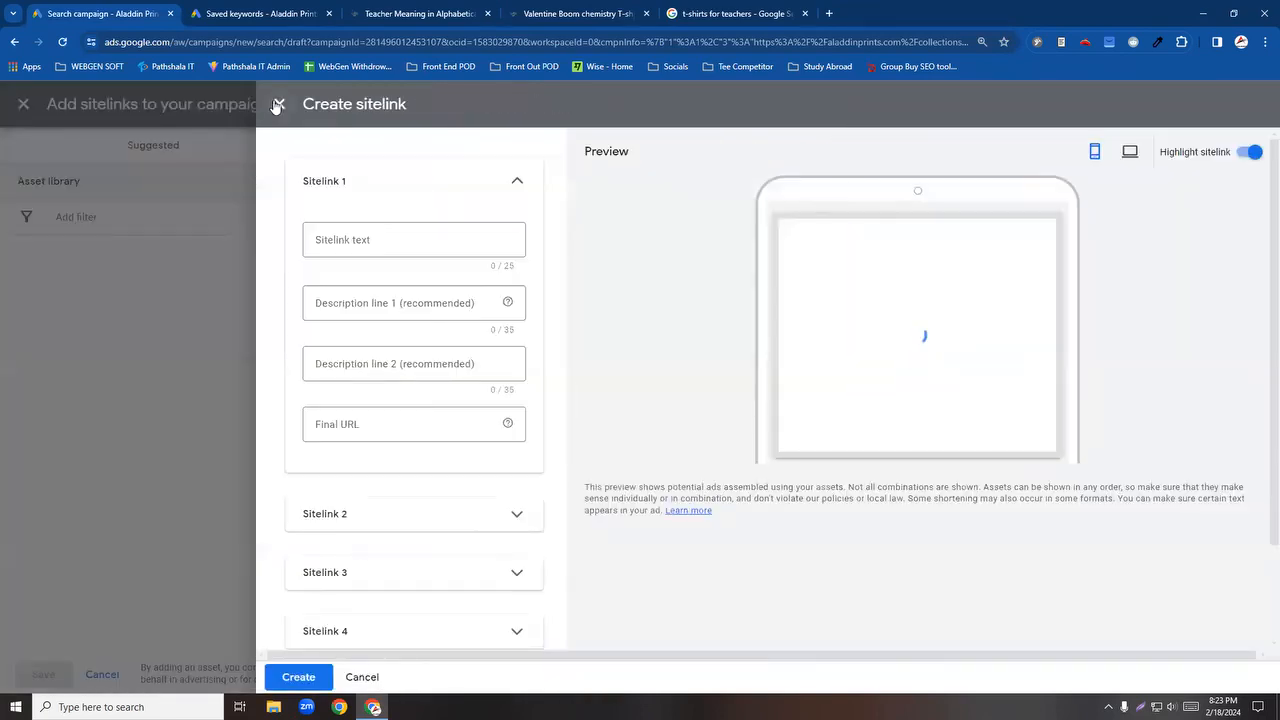
left_click(402, 240)
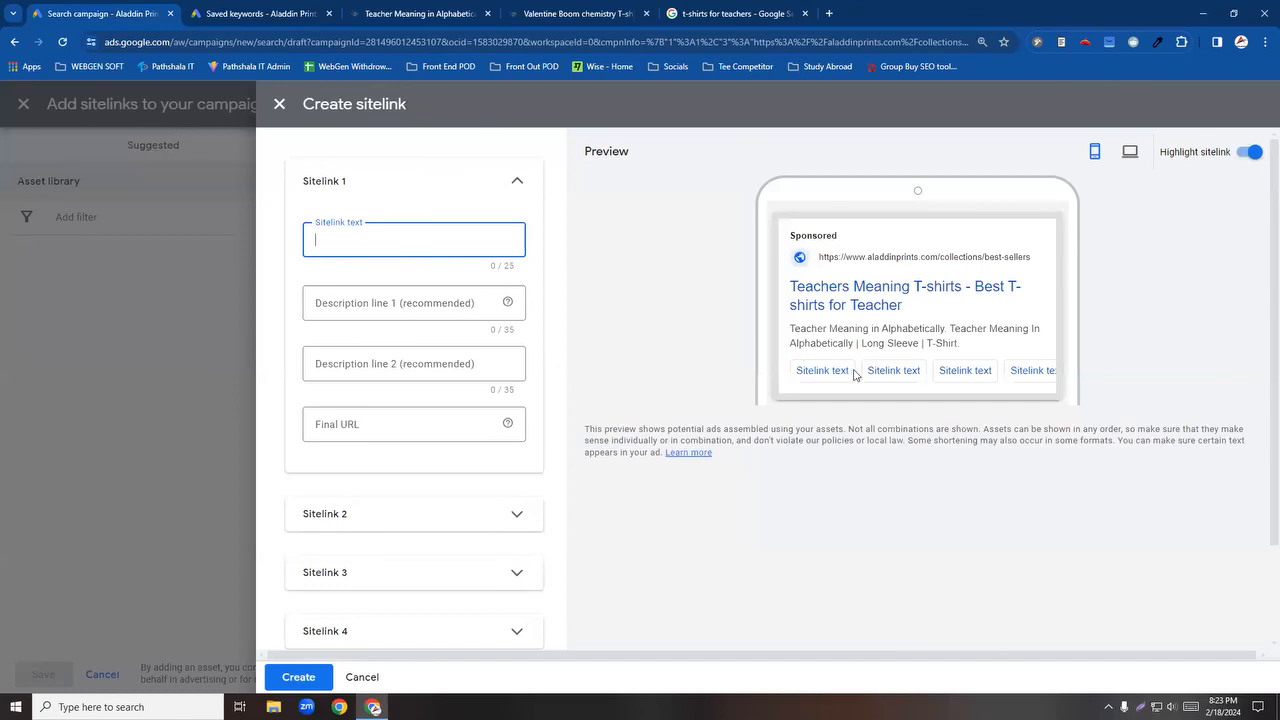
left_click(365, 436)
key("ctrl+v")
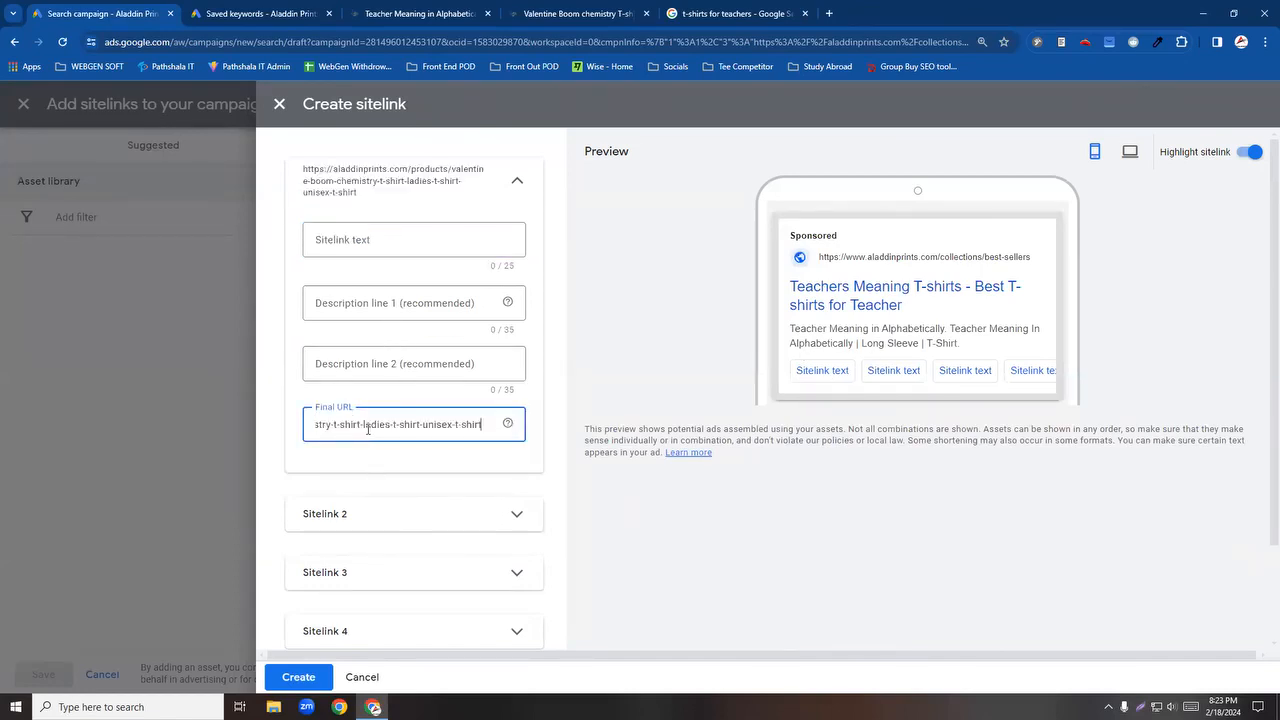
Step: Set Sitelink 1's text to "chemistry T-shirt", copied from the product title on the store page
left_click(407, 237)
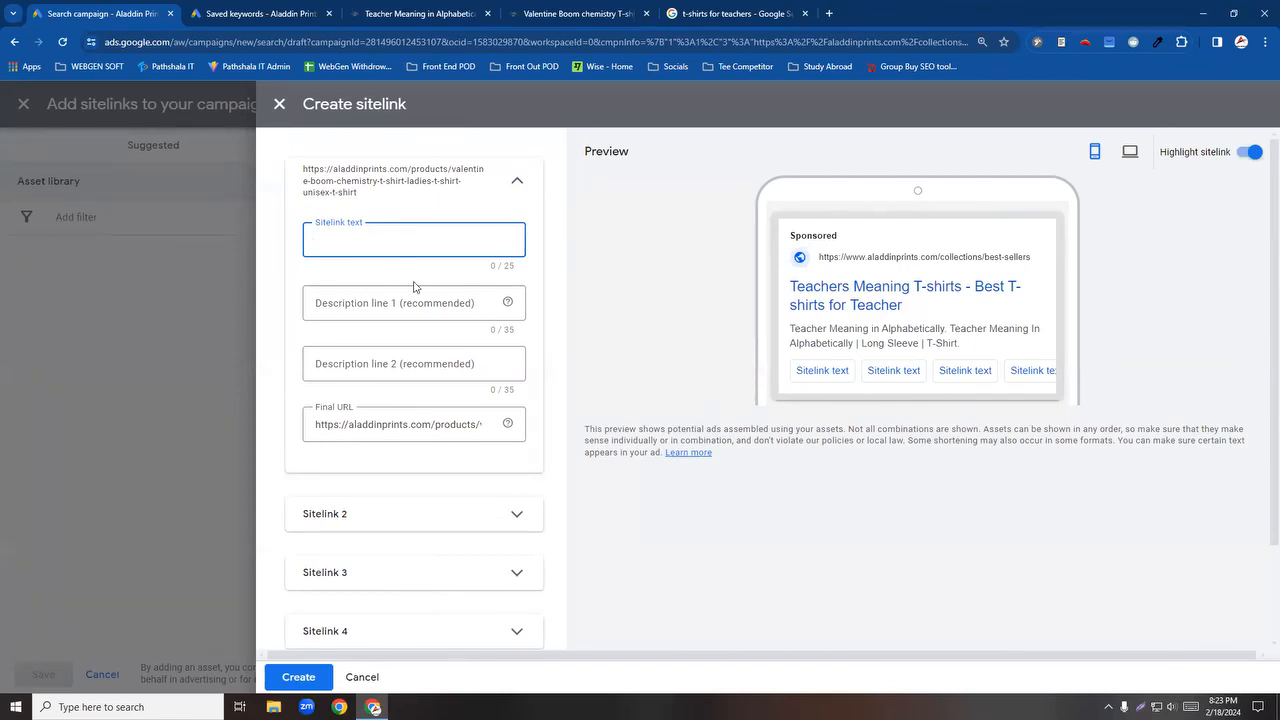
type("Che")
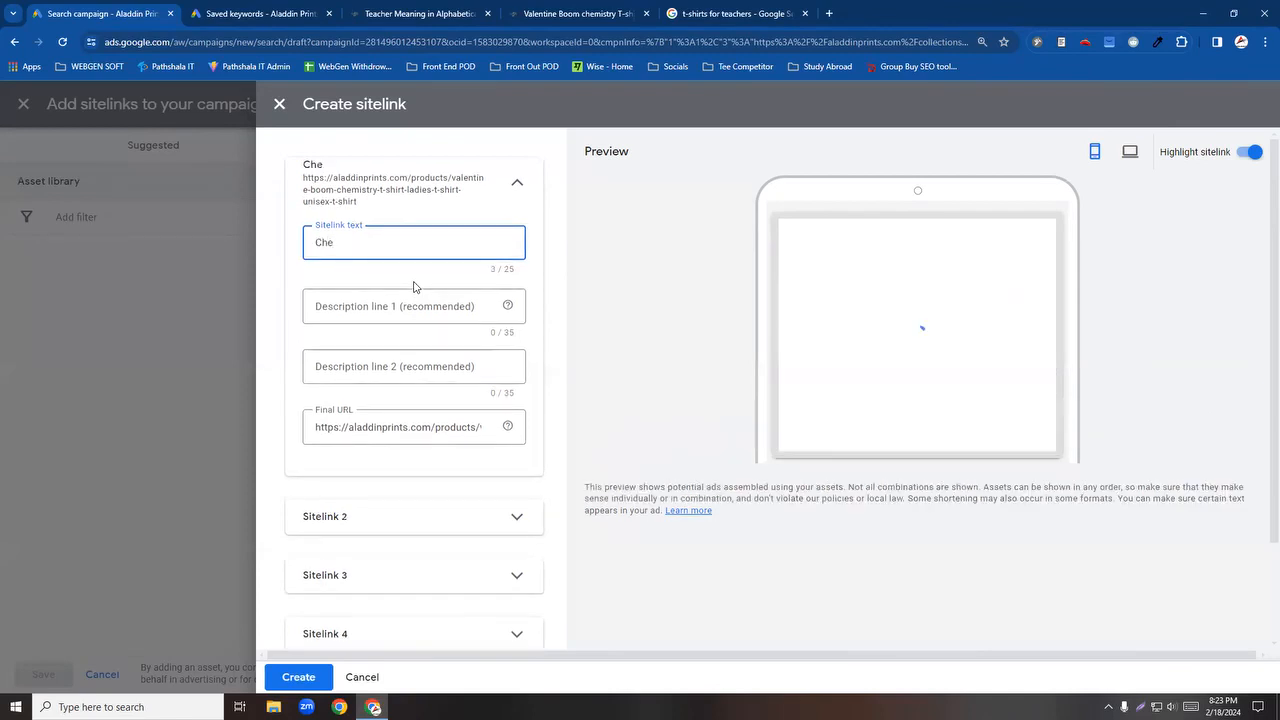
left_click(702, 10)
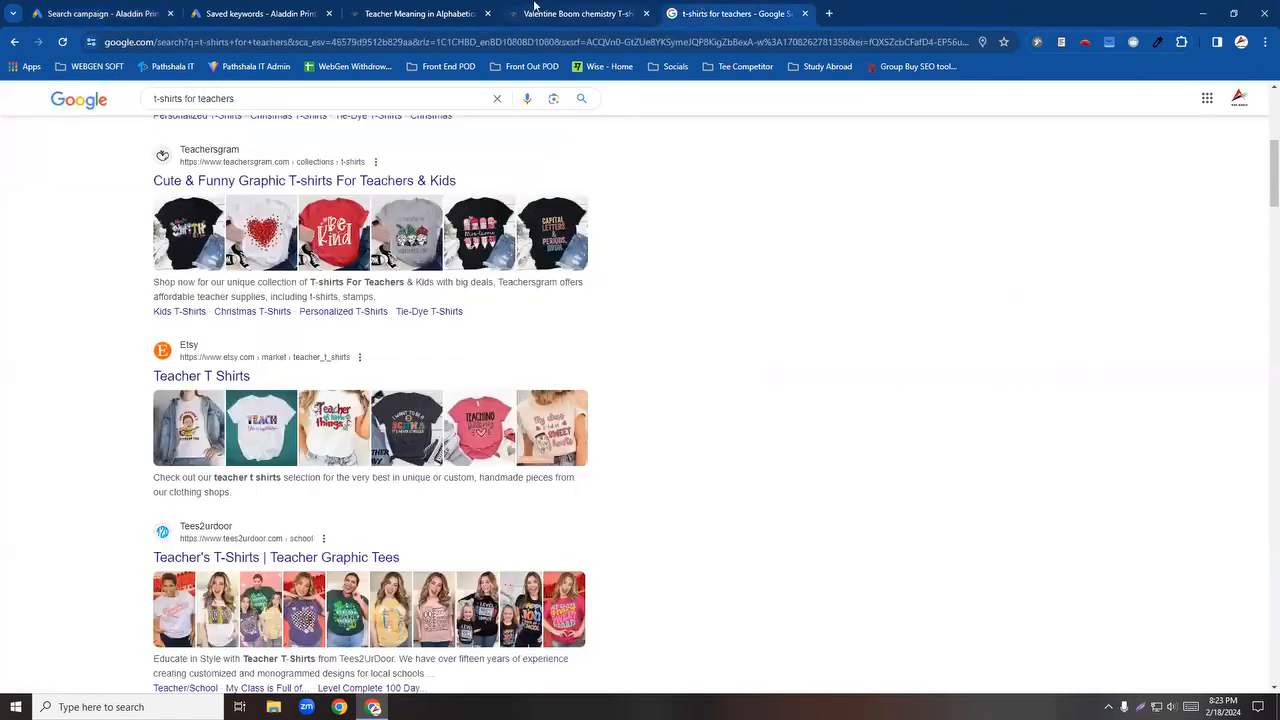
left_click(573, 10)
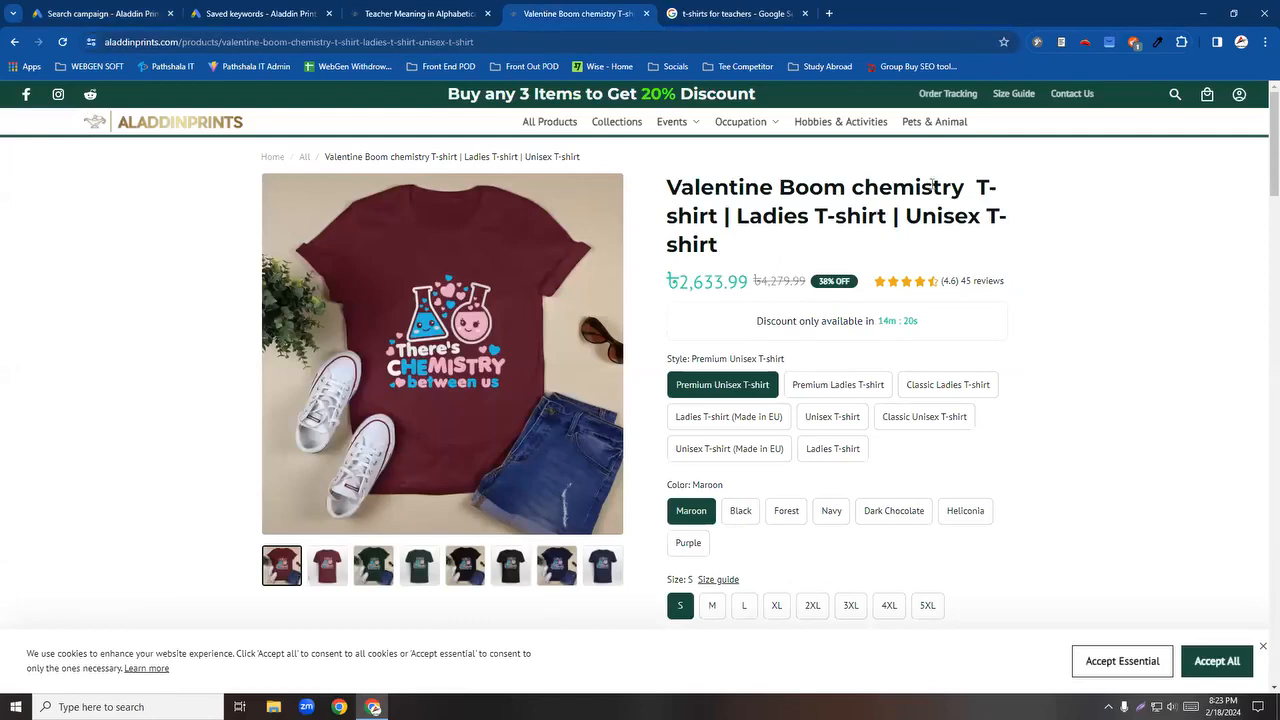
left_click_drag(718, 215, 852, 183)
key("ctrl+c")
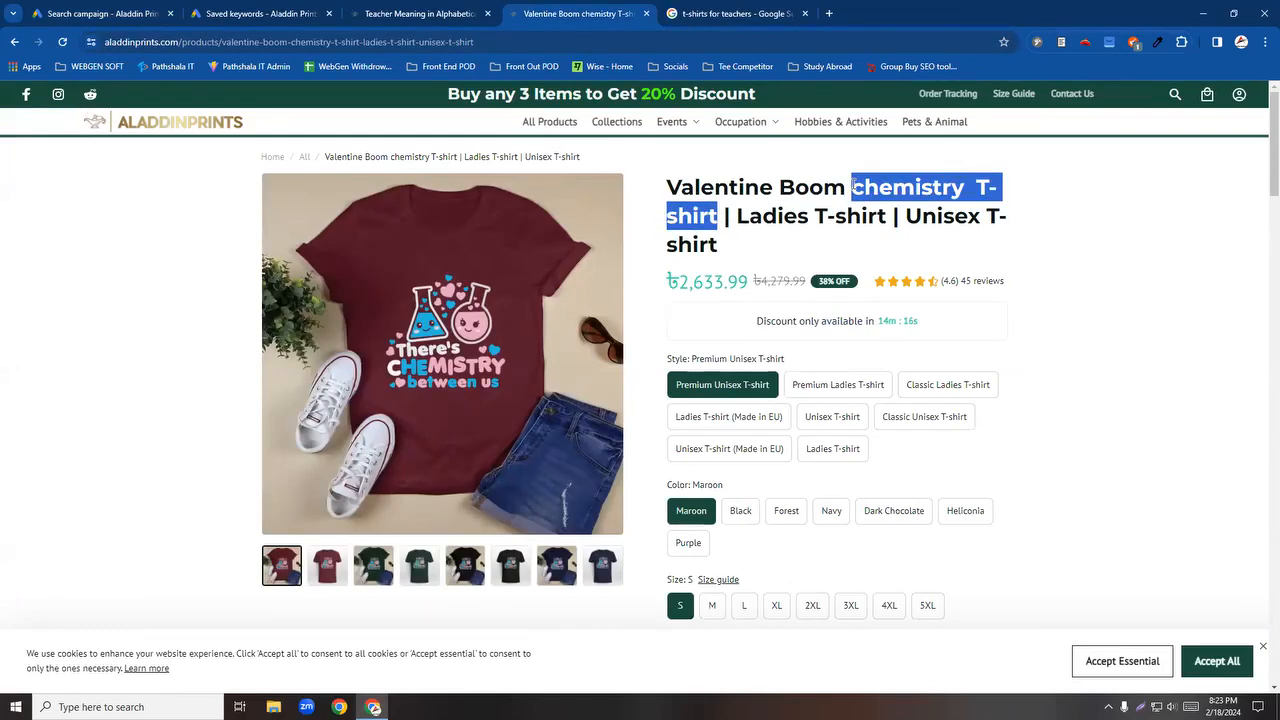
left_click(135, 10)
double_click(358, 245)
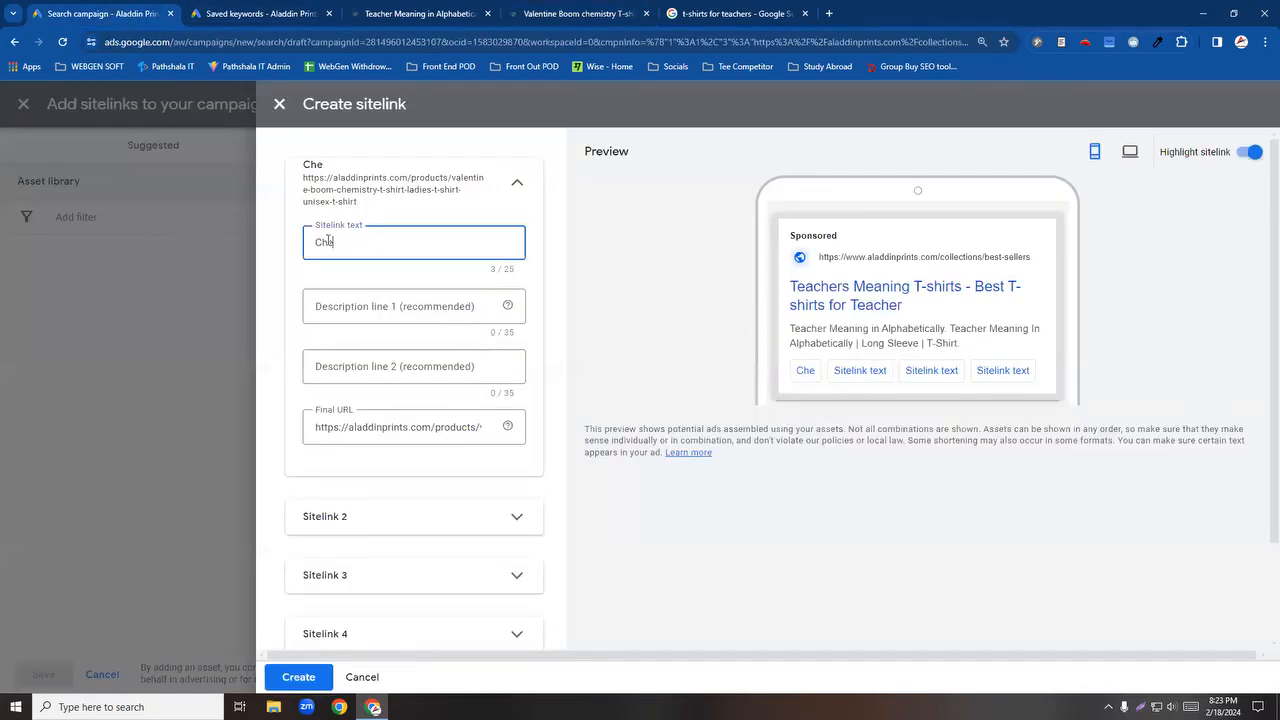
key("ctrl+v")
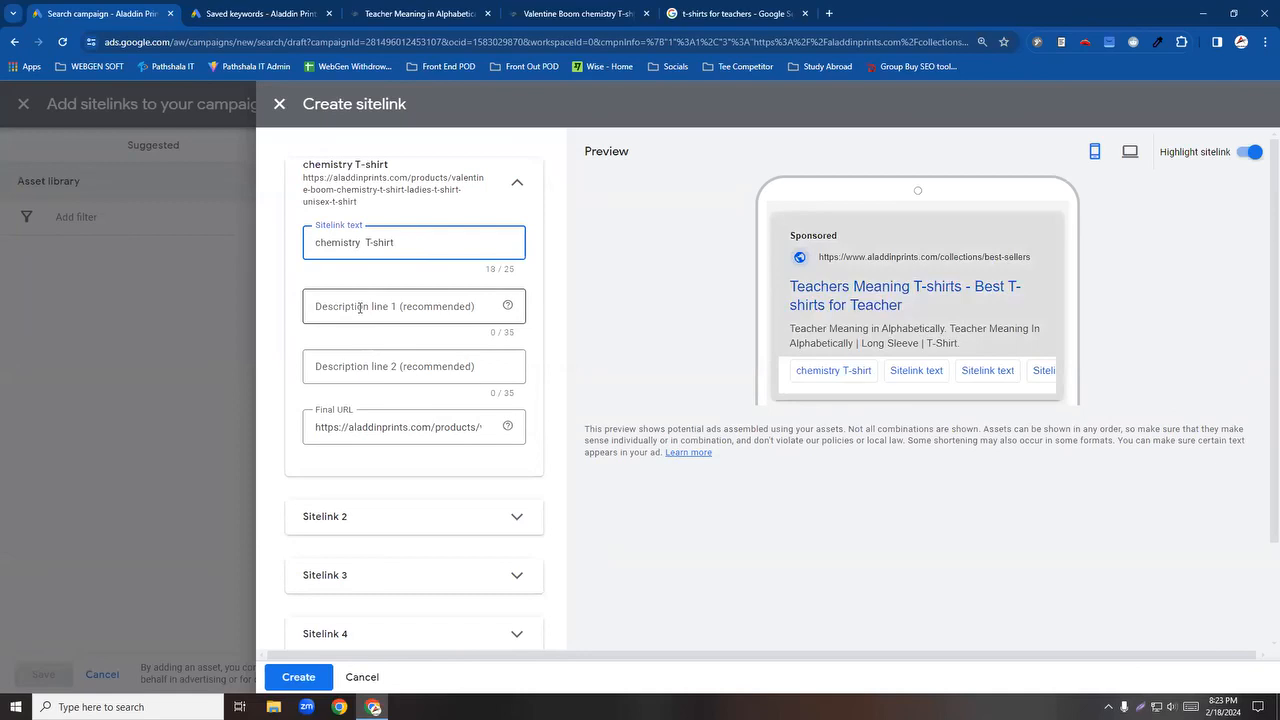
Step: Review the Valentine Boom chemistry T-shirt product page for wording suitable for the sitelink's first description line
left_click(378, 311)
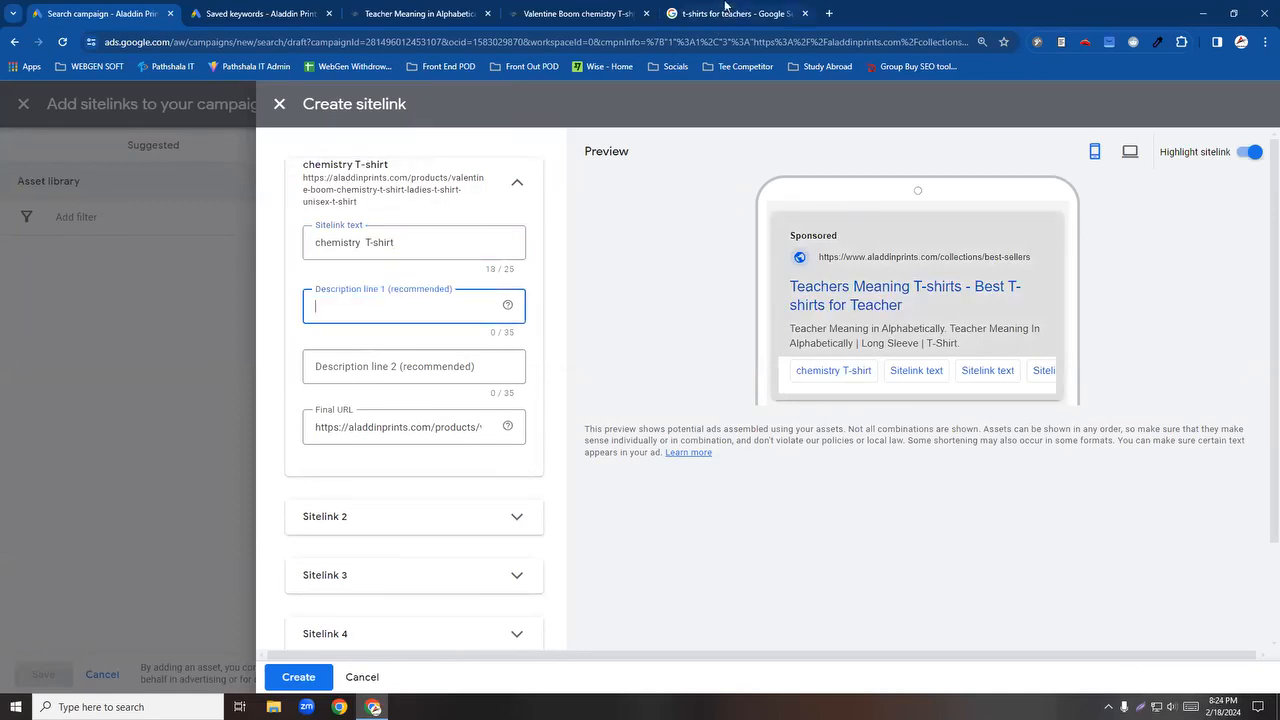
left_click(594, 6)
scroll(1054, 408, "down", 5)
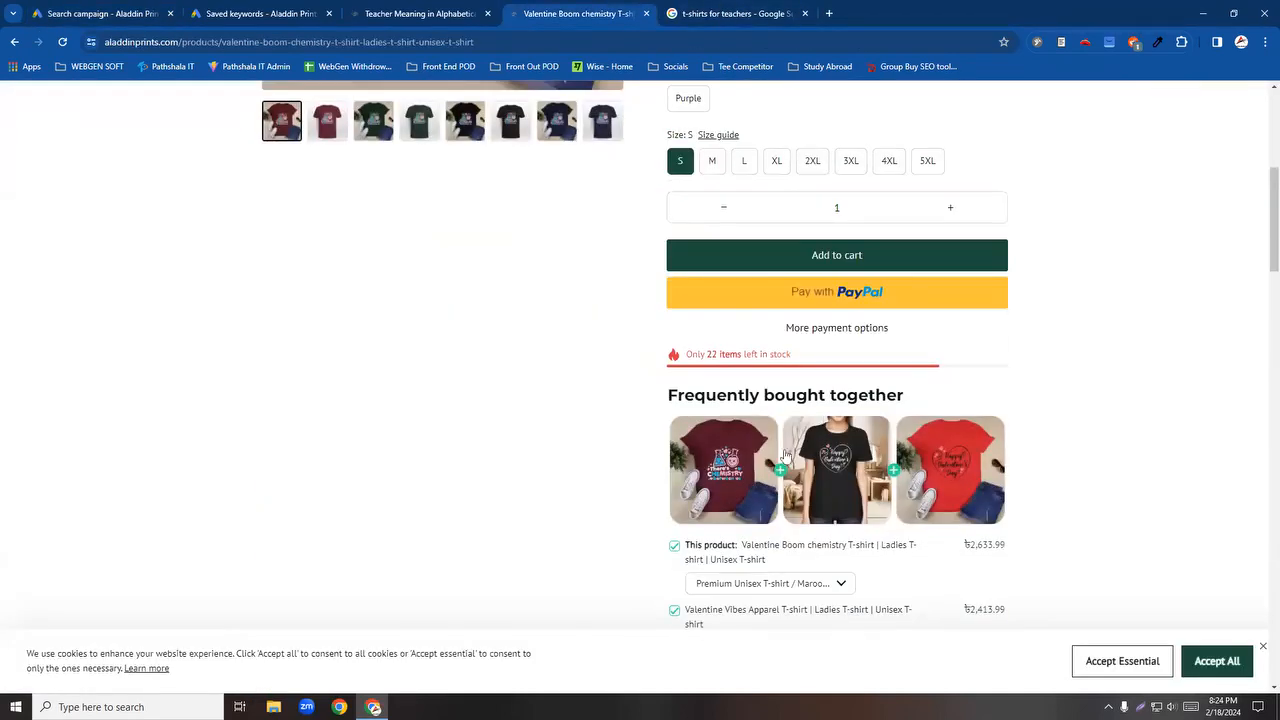
scroll(786, 425, "down", 3)
scroll(800, 428, "down", 3)
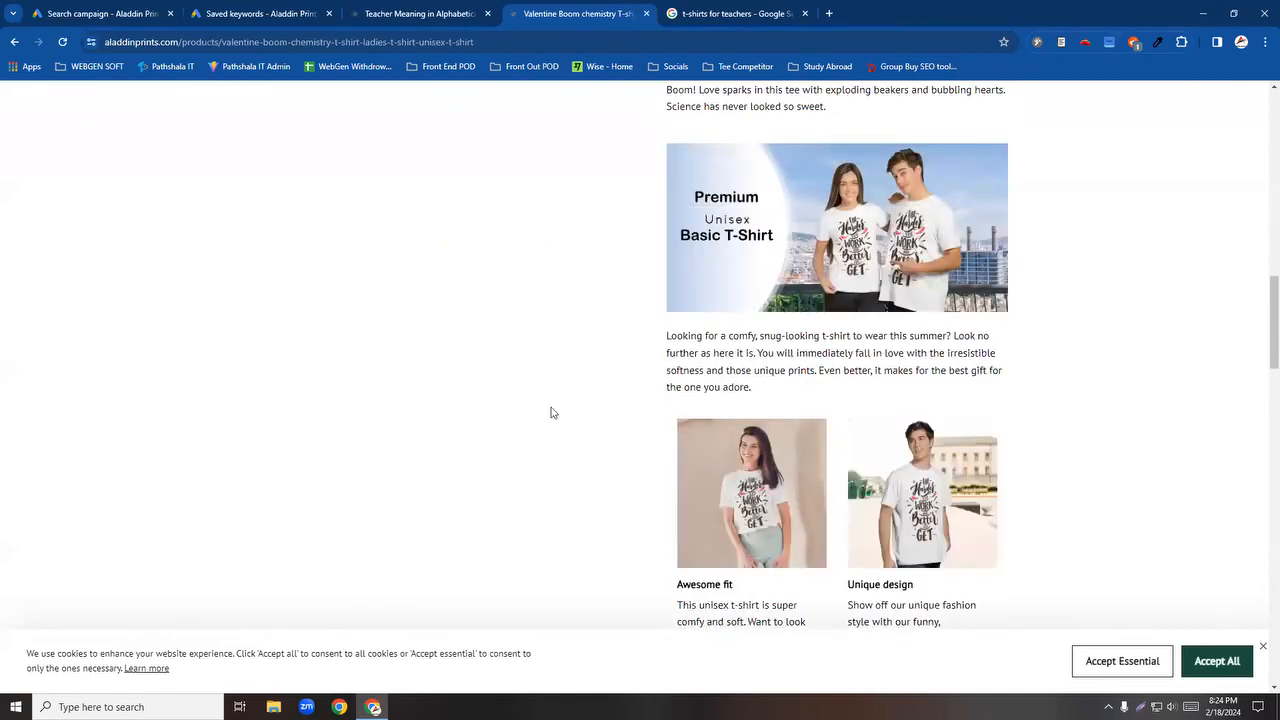
scroll(600, 405, "down", 4)
scroll(620, 392, "up", 10)
scroll(700, 420, "down", 9)
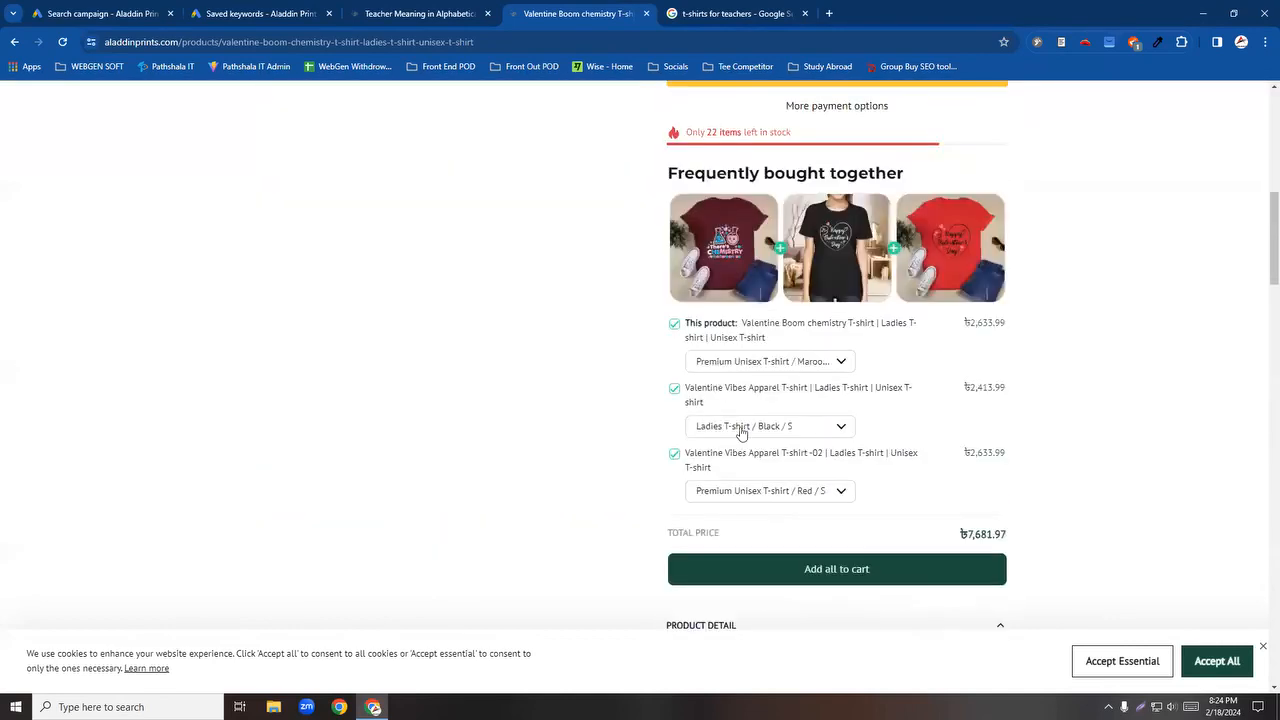
scroll(741, 436, "down", 8)
scroll(741, 440, "up", 7)
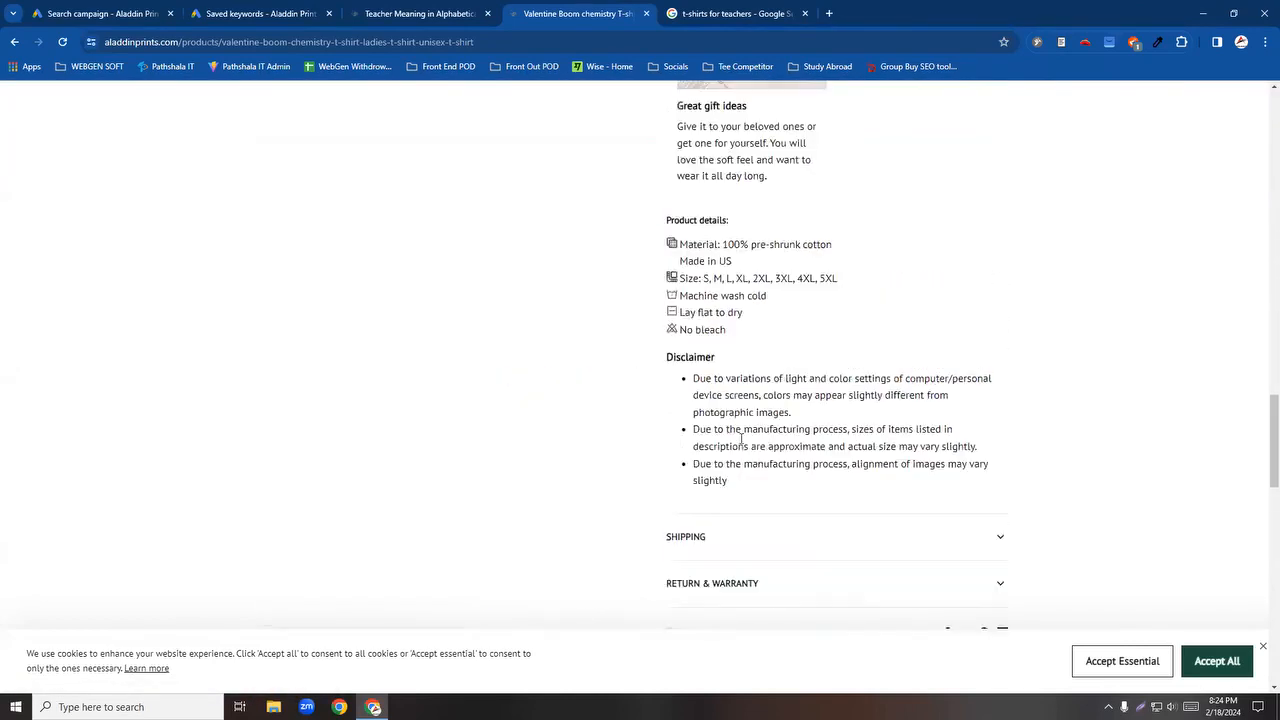
scroll(741, 444, "up", 1)
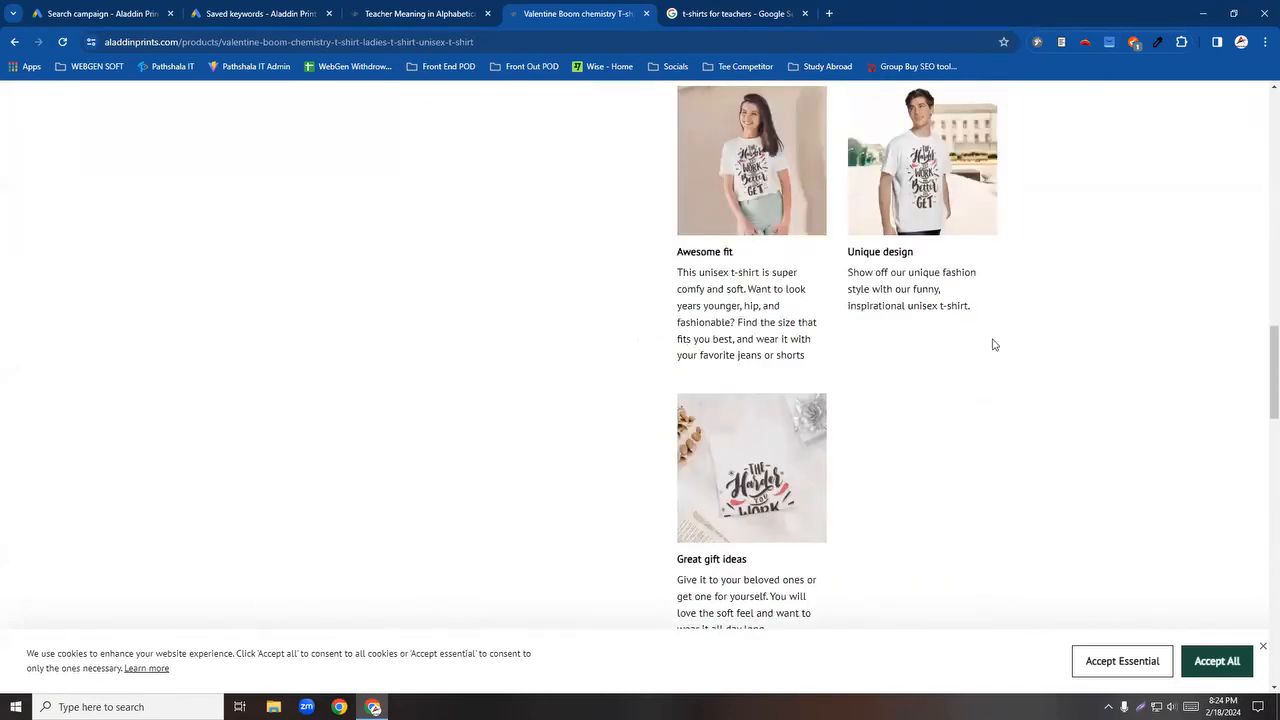
Step: Try the product page's "Awesome fit" paragraph as the sitelink's first description line, and clear it again
left_click_drag(806, 358, 669, 280)
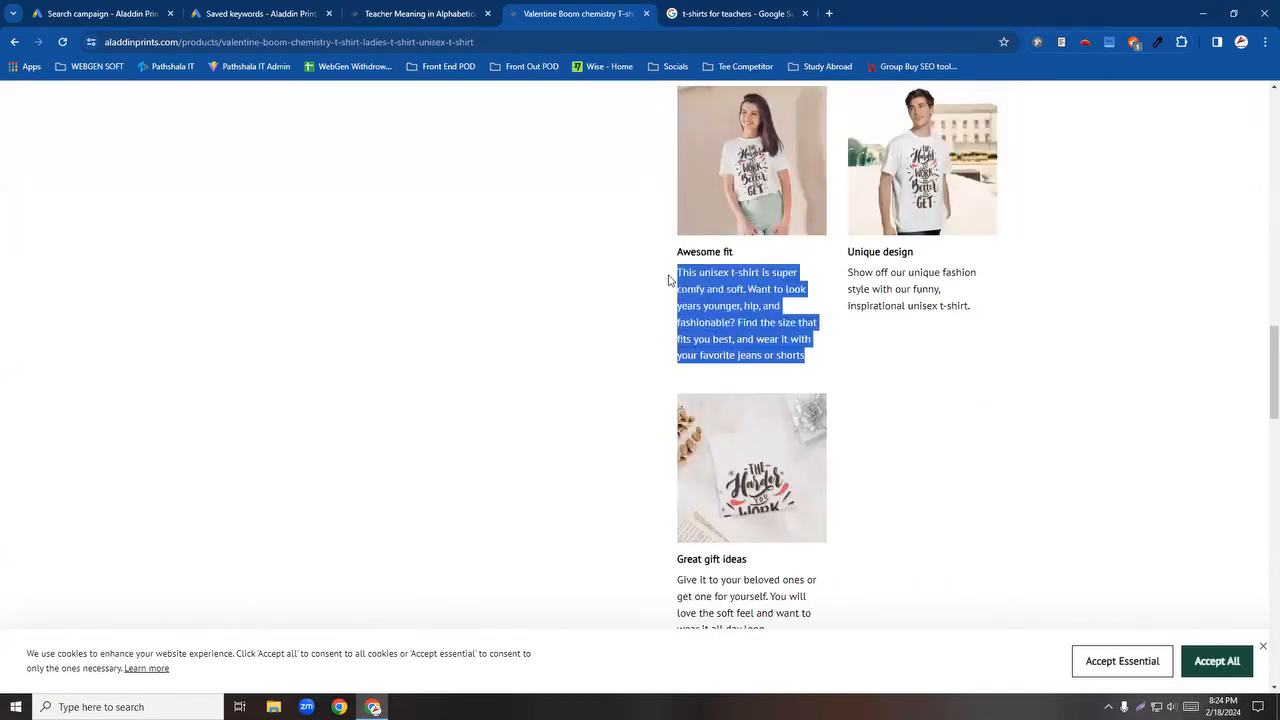
scroll(810, 358, "down", 5)
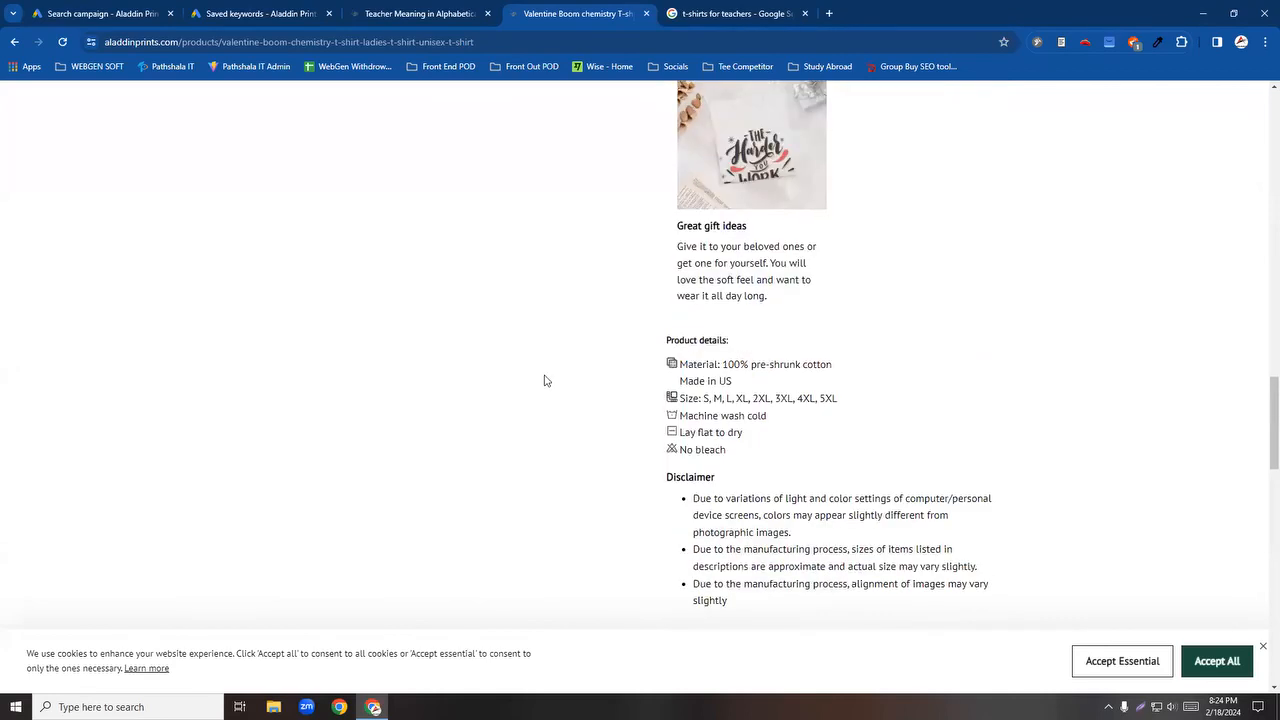
left_click(99, 6)
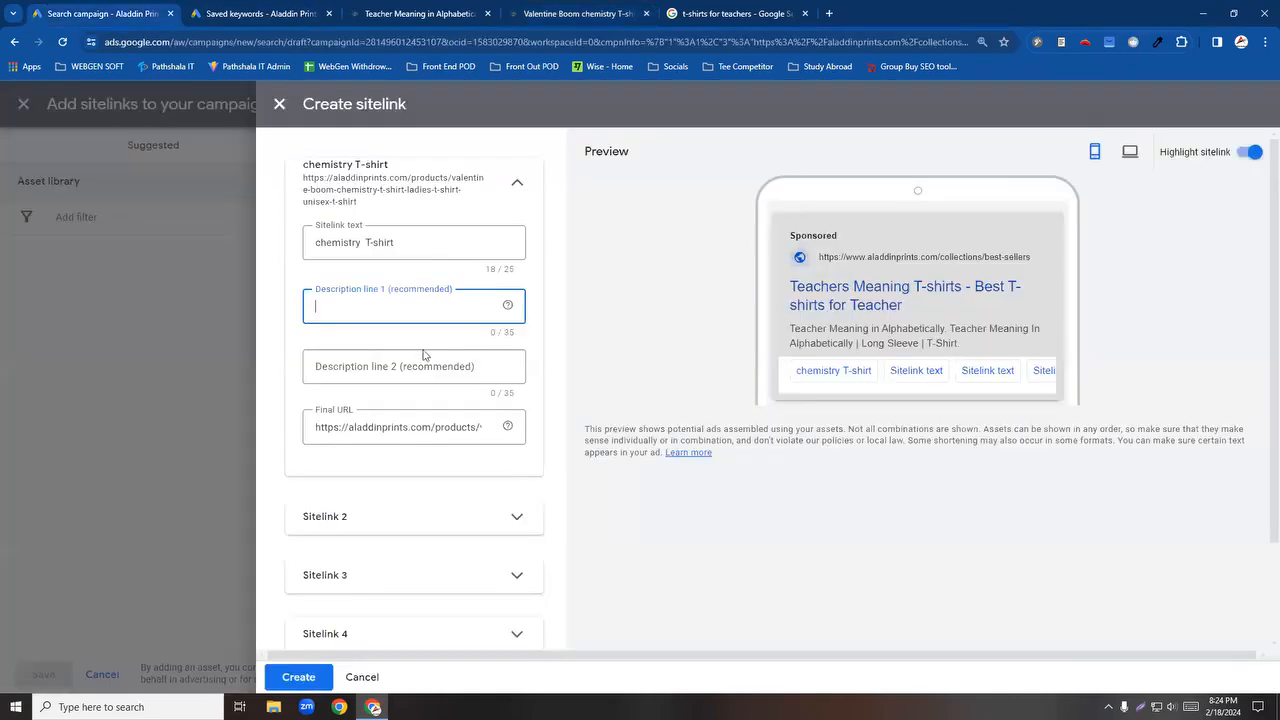
key("ctrl+v")
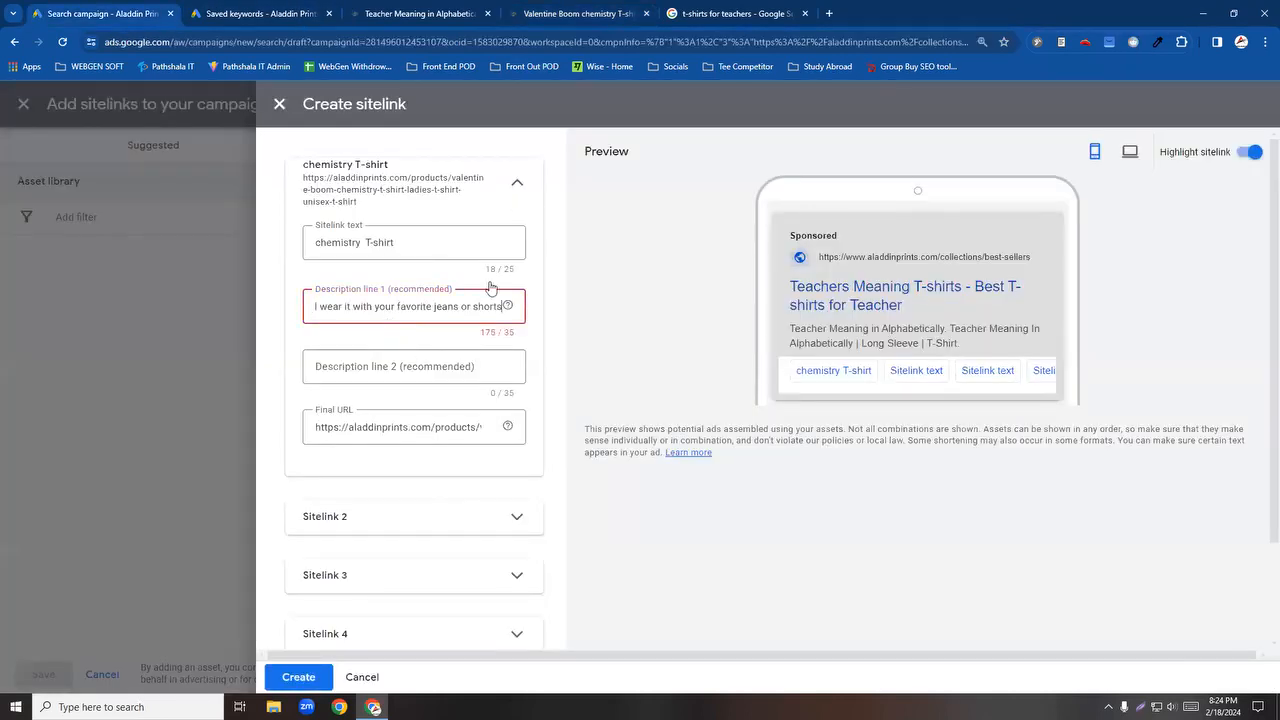
key("ctrl+a")
key("BackSpace")
left_click(408, 427)
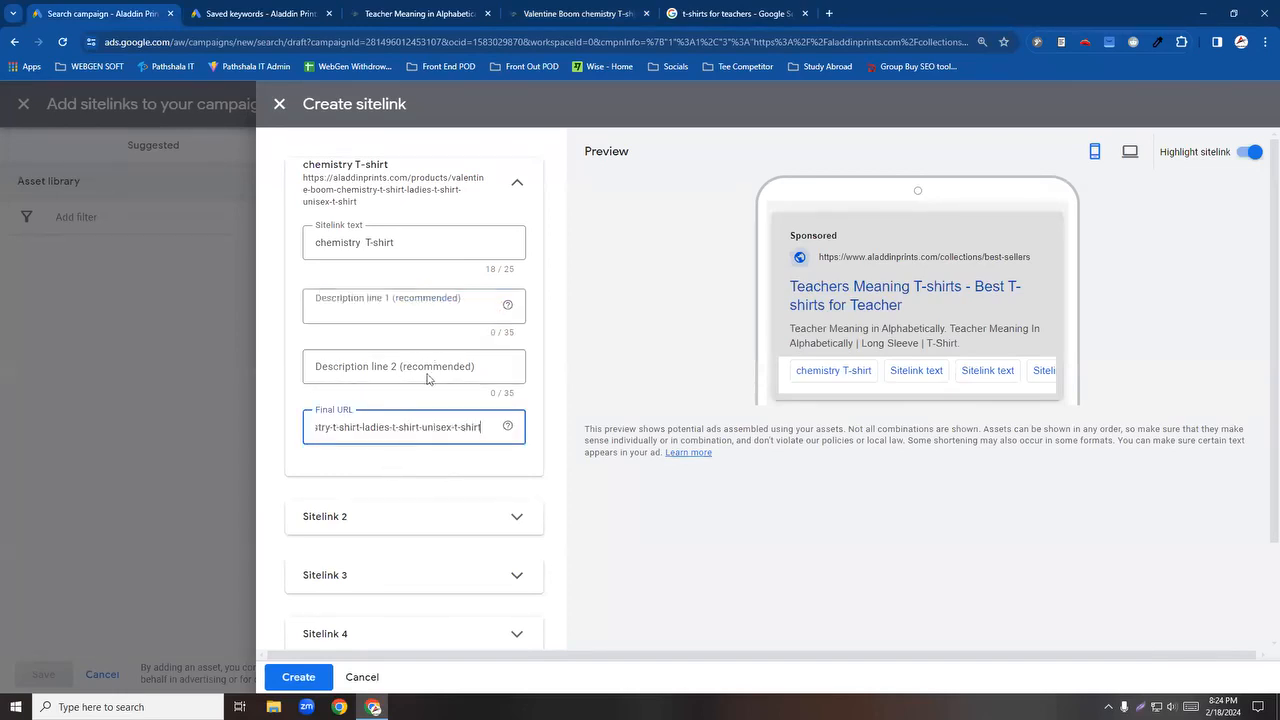
Step: Fill Sitelink 1's first description line with "Valentine Boom chemistry T-shirt", copied from the product title
left_click(382, 312)
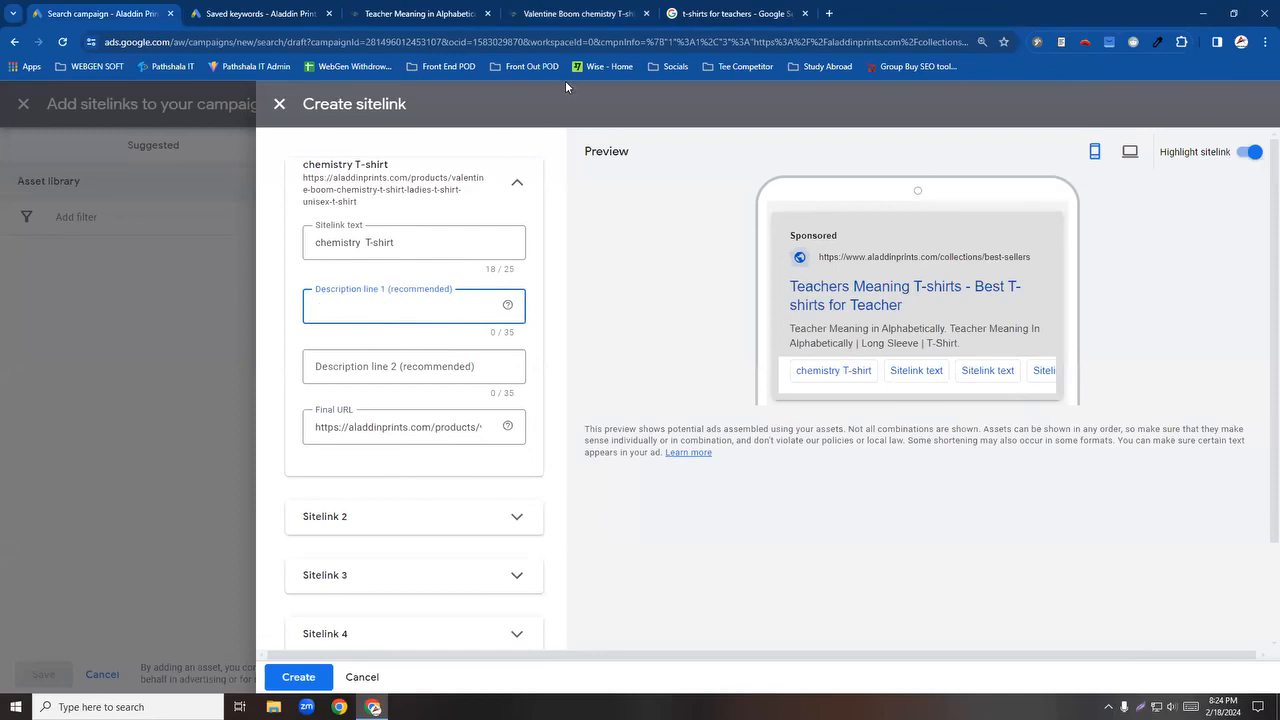
left_click(715, 14)
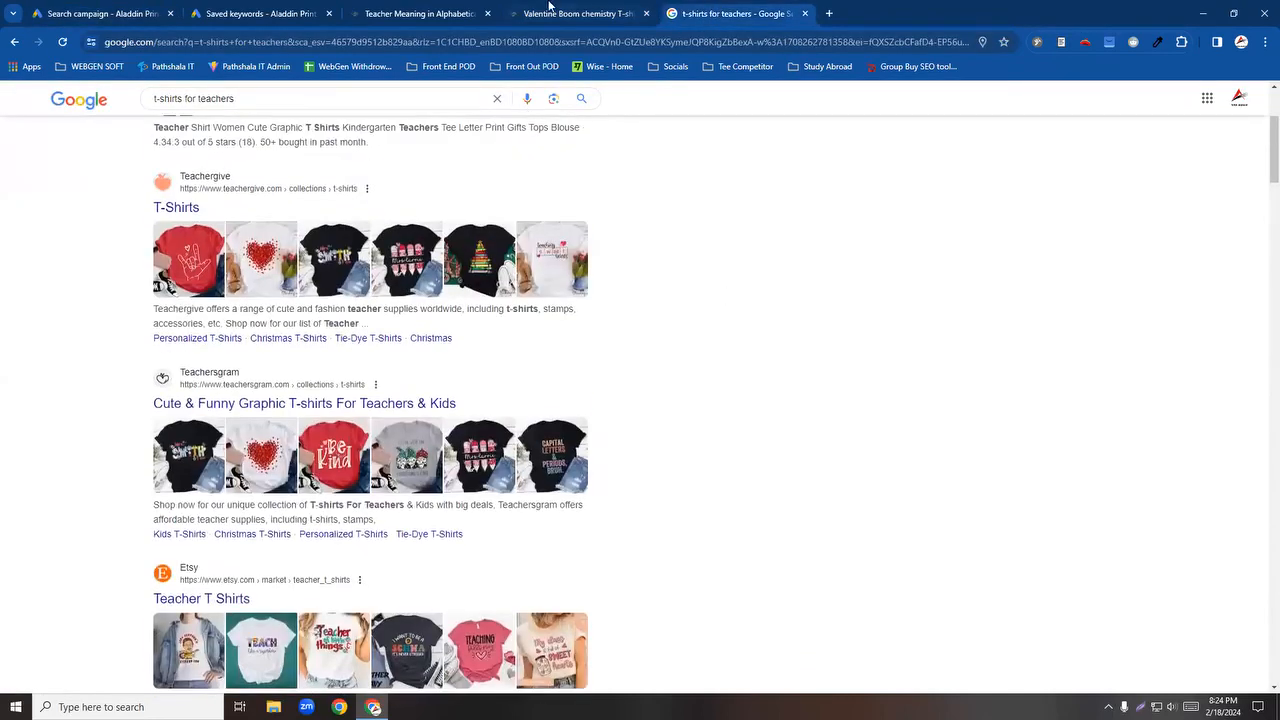
left_click(549, 7)
scroll(863, 471, "up", 15)
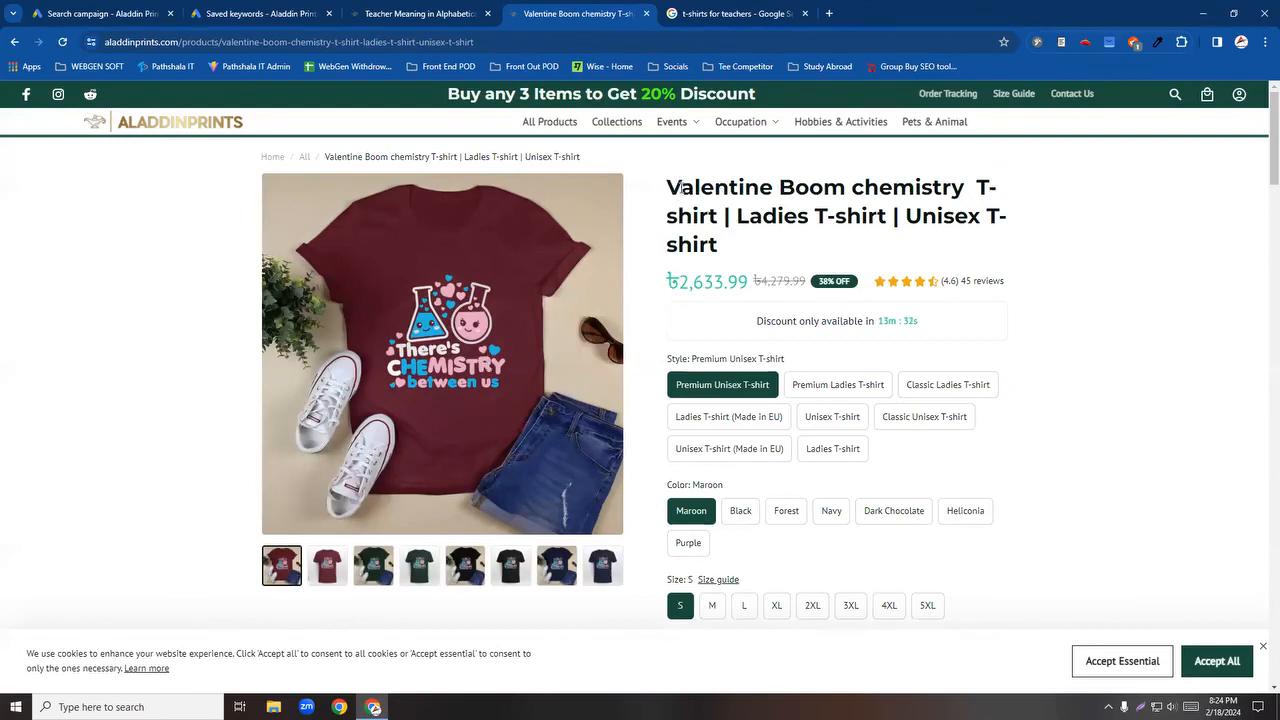
left_click_drag(672, 183, 726, 217)
key("ctrl+c")
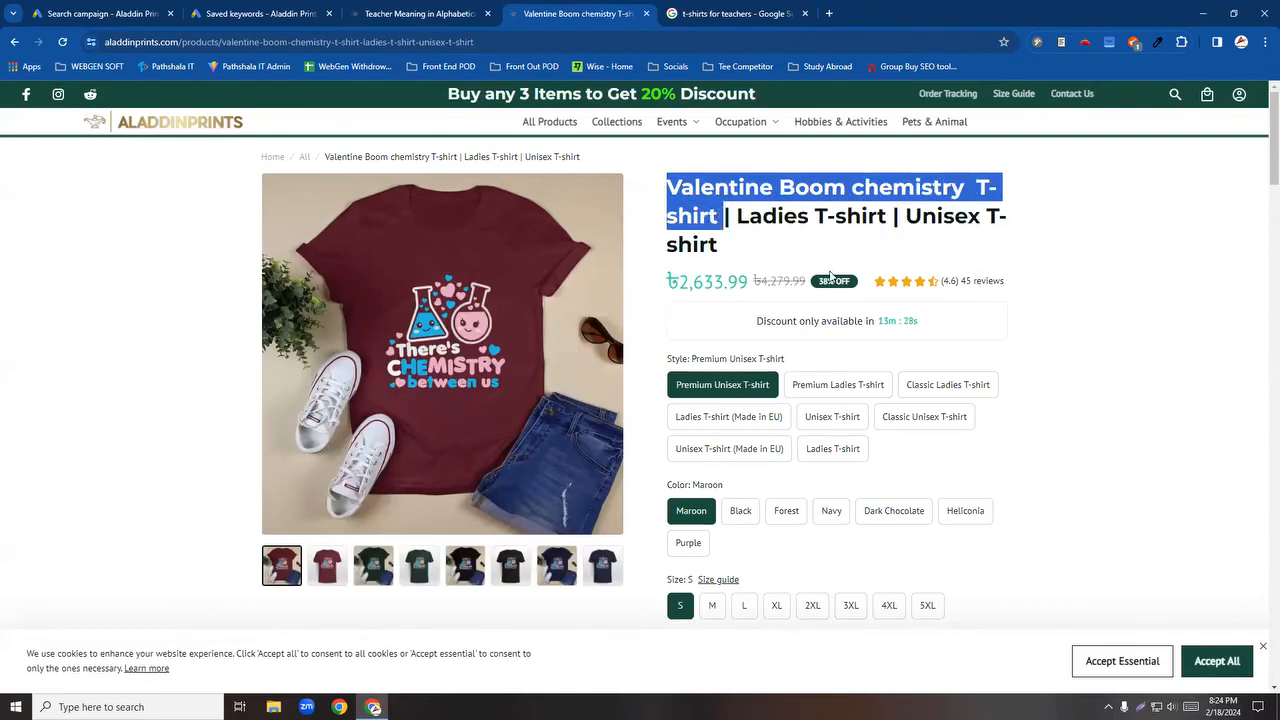
left_click(90, 13)
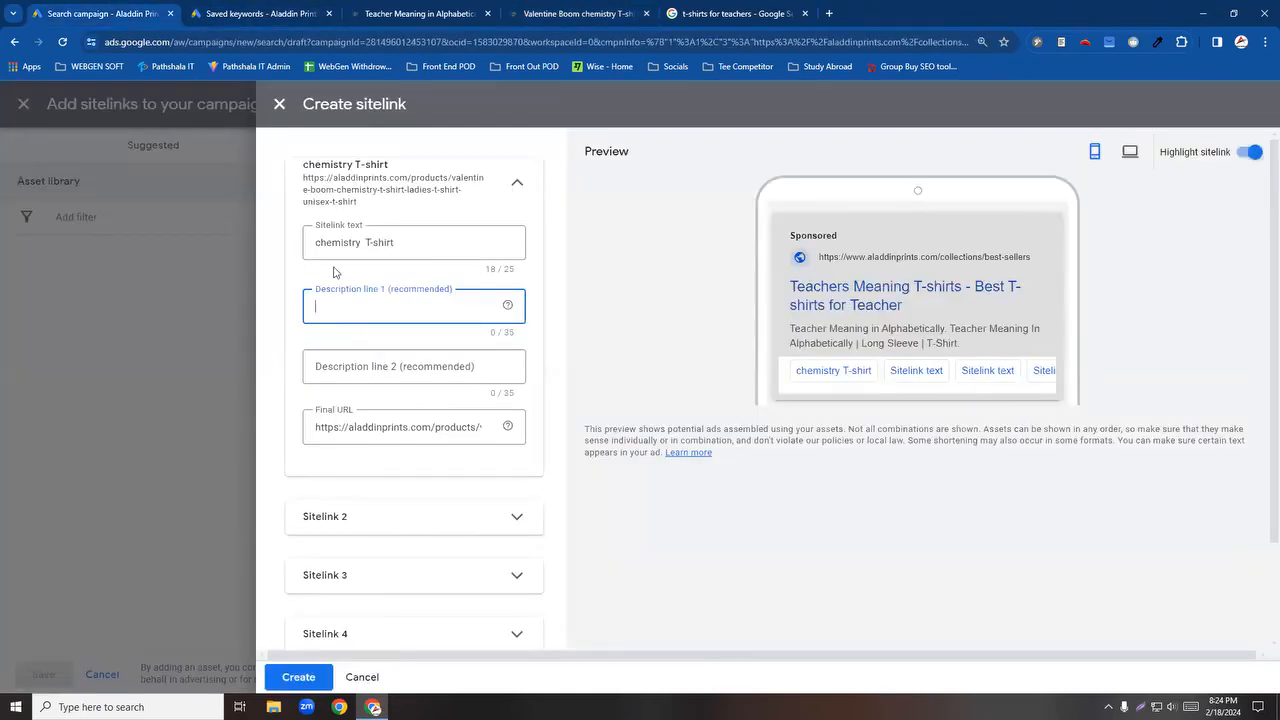
key("ctrl+v")
Step: Fill Sitelink 1's second description line with "Ladies T-shirt | Unisex T-shirt", copied from the product title
left_click(385, 368)
left_click(585, 13)
left_click(897, 235)
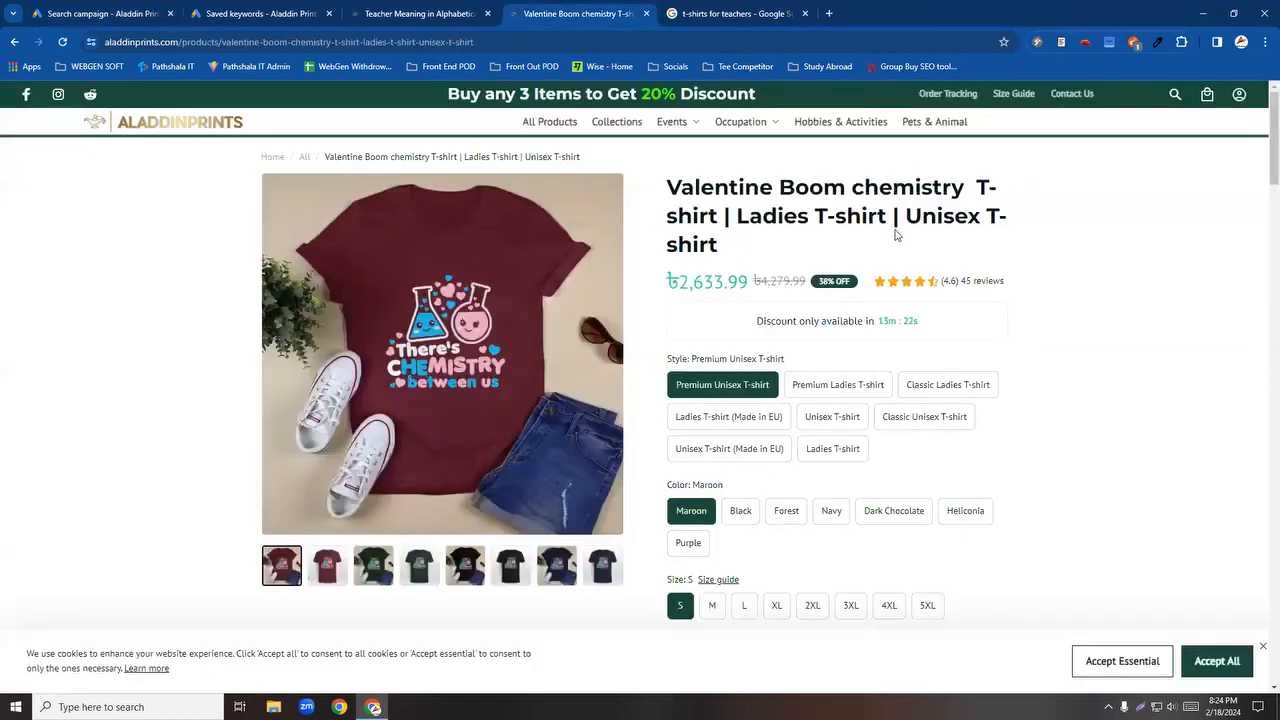
left_click_drag(731, 246, 737, 228)
key("ctrl+c")
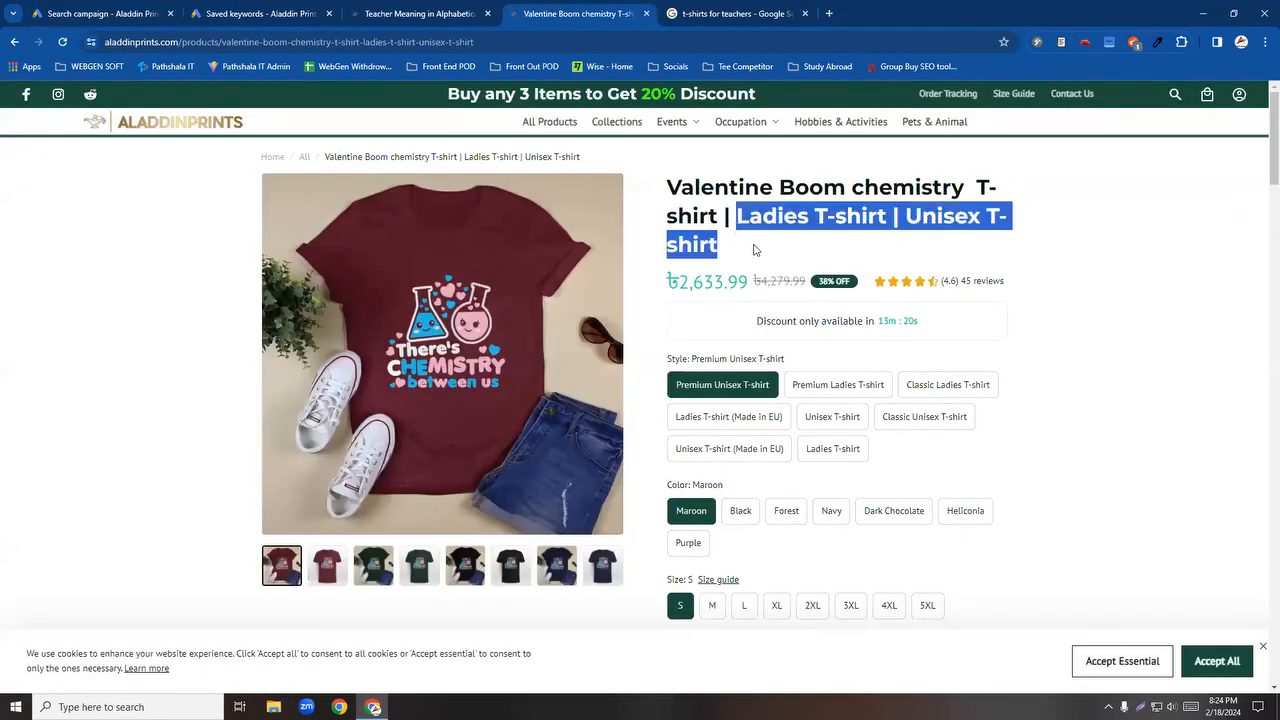
left_click(100, 13)
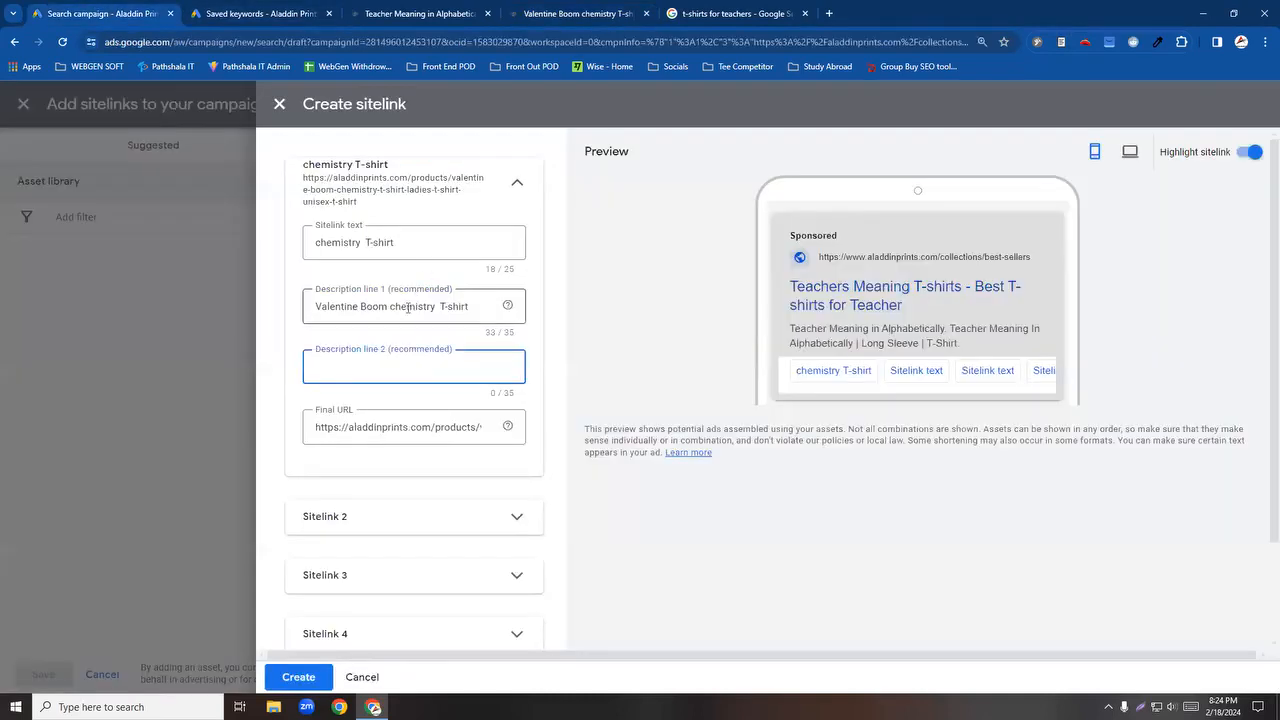
key("ctrl+v")
Step: Reword Sitelink 1's first description line to "Valentine chemistry teacher T-shirt" by adding "teacher" and removing "Boom"
left_click(335, 308)
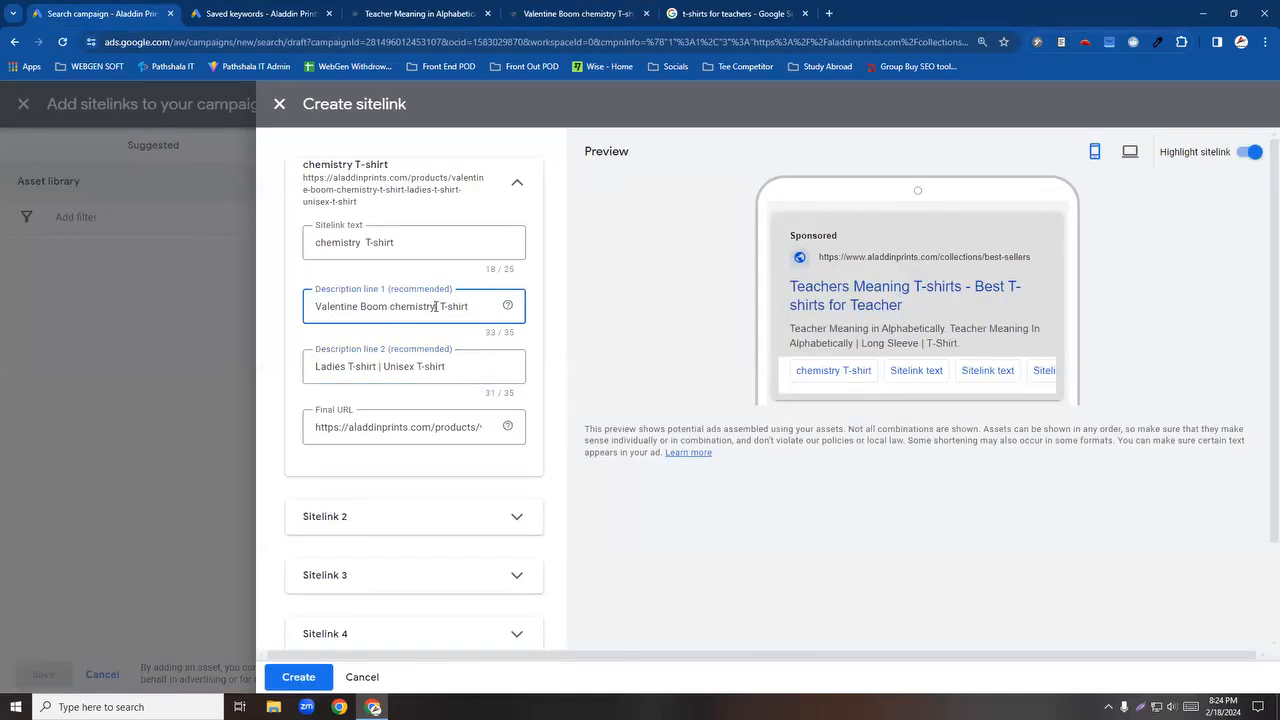
type("teacher")
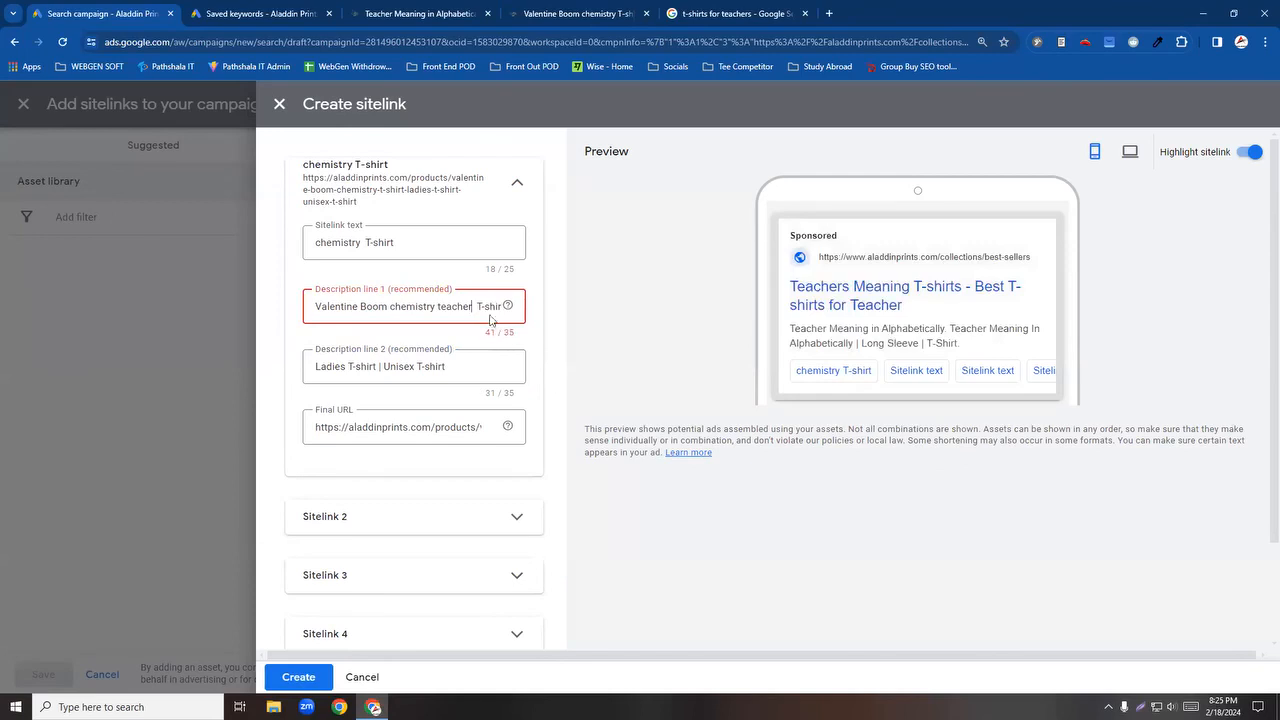
key("Delete")
double_click(386, 308)
key("BackSpace")
Step: Reword Sitelink 1's second description line to "Ladies T-shirt for Teacher" by adding "for Teacher" and removing the Unisex T-shirt part
left_click(386, 358)
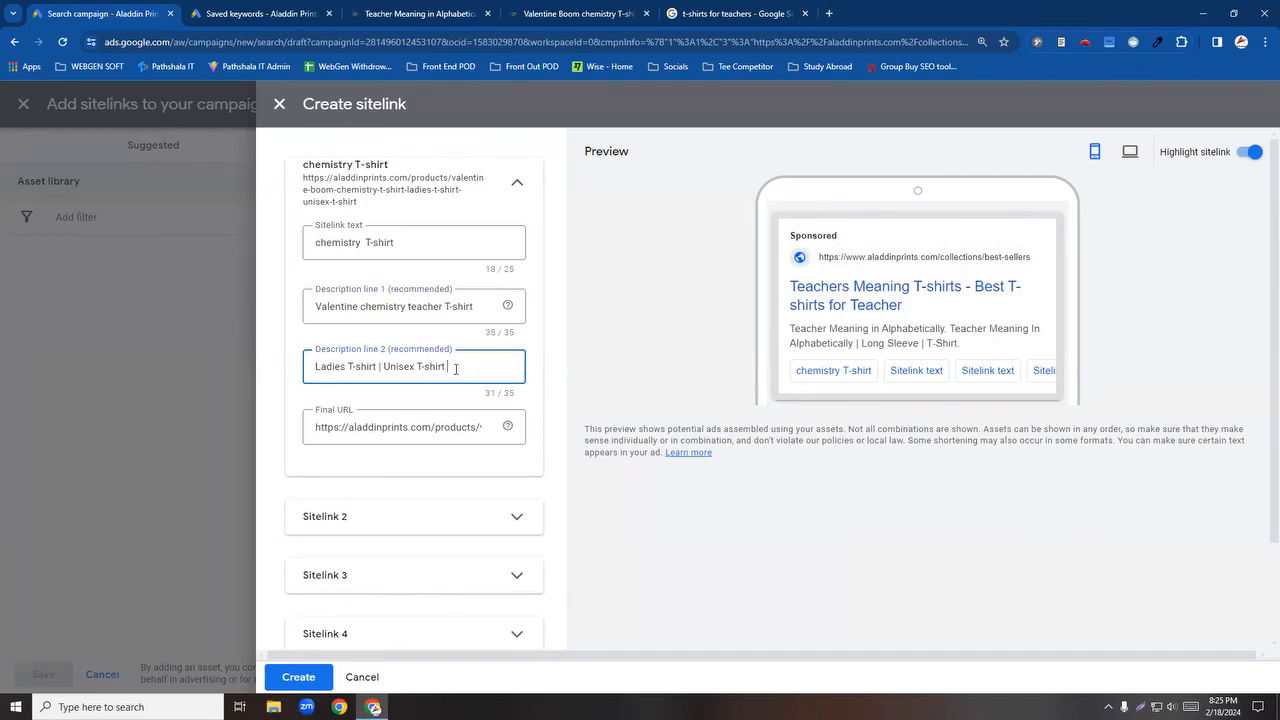
type("Teacher")
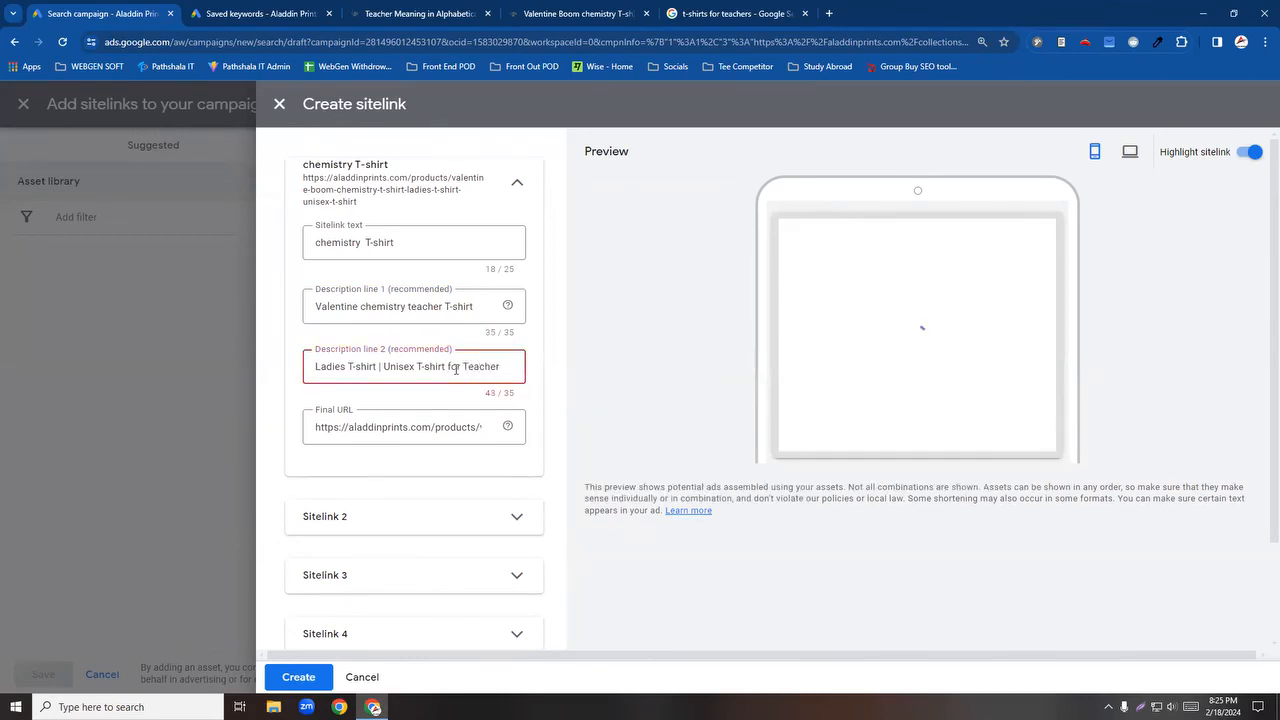
left_click_drag(461, 366, 381, 366)
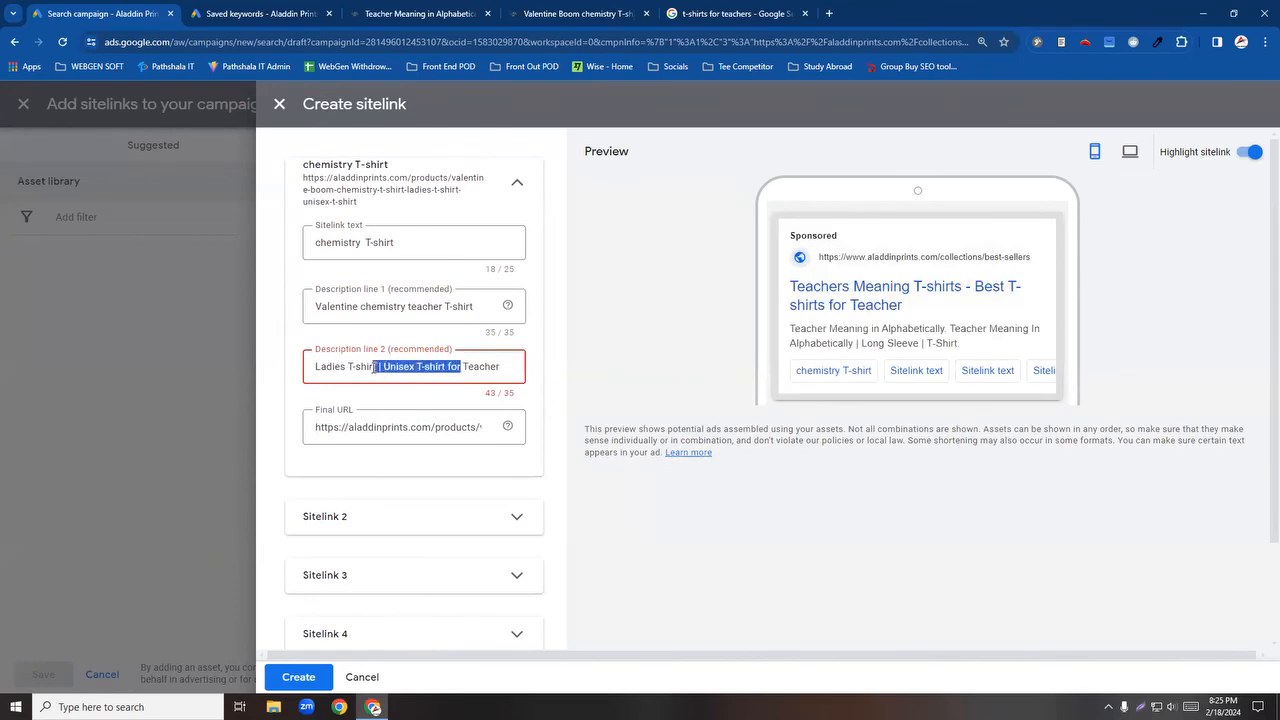
left_click(455, 364)
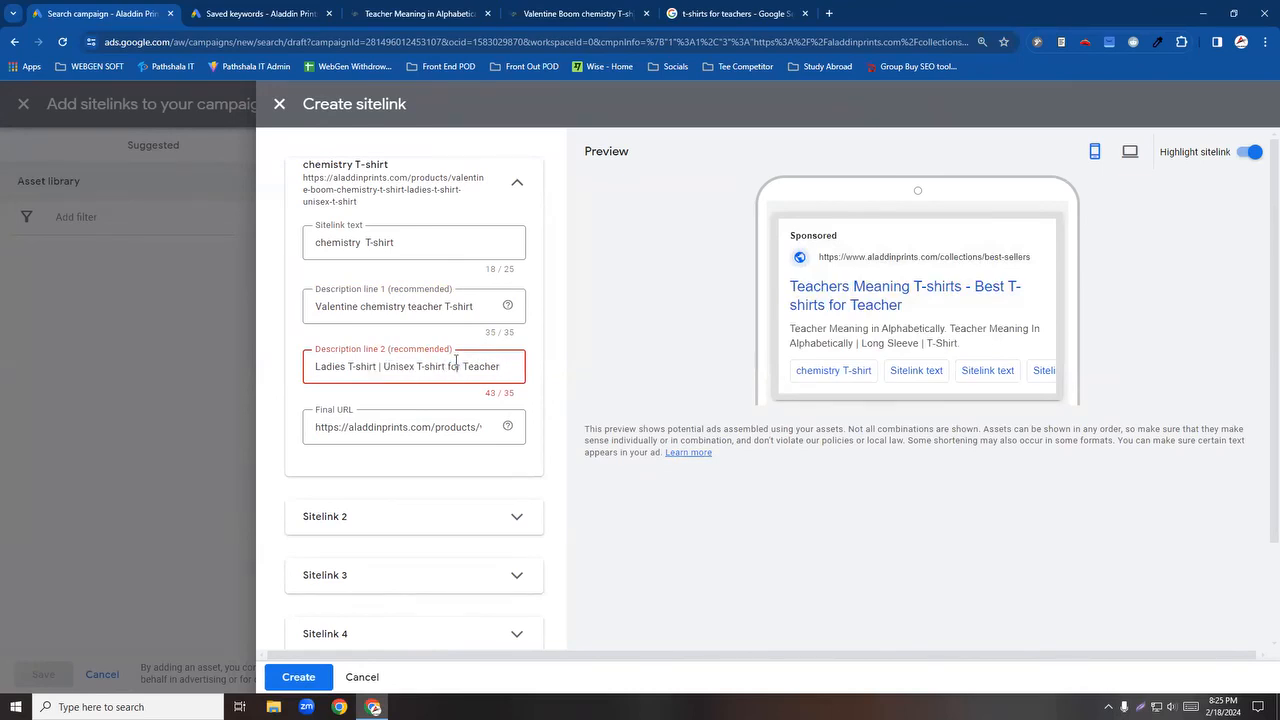
left_click_drag(445, 366, 374, 368)
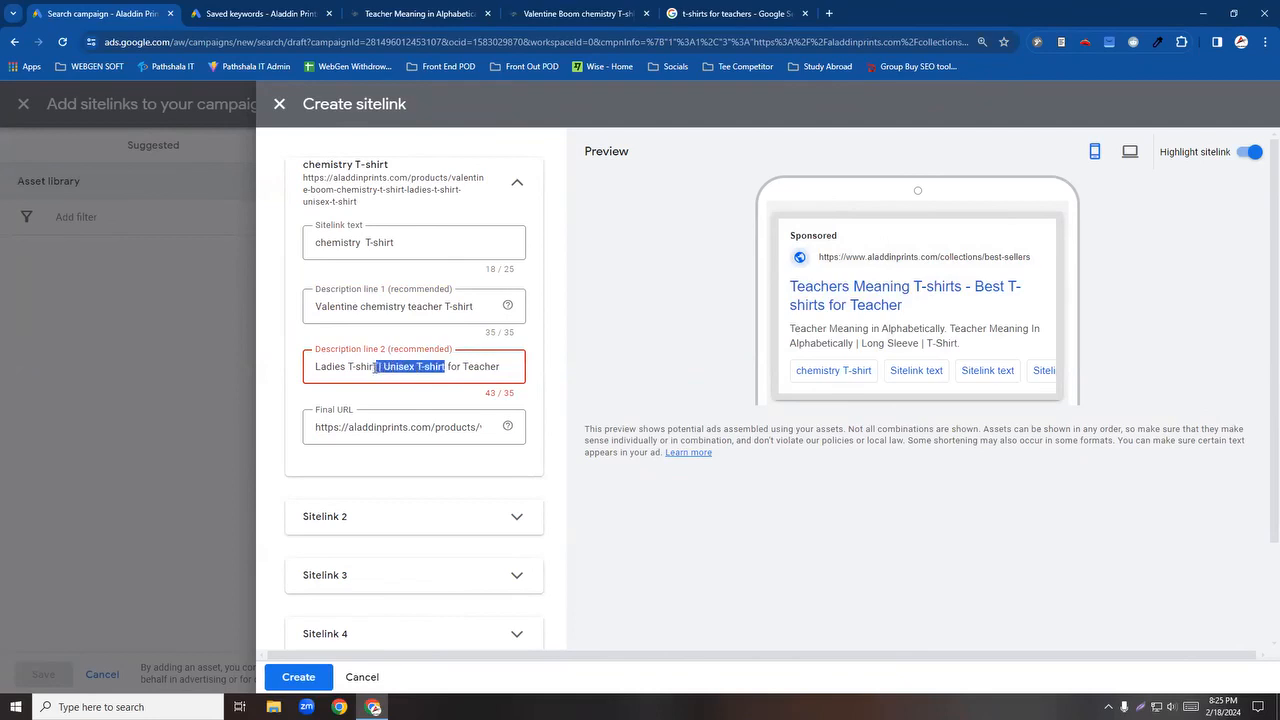
key("BackSpace")
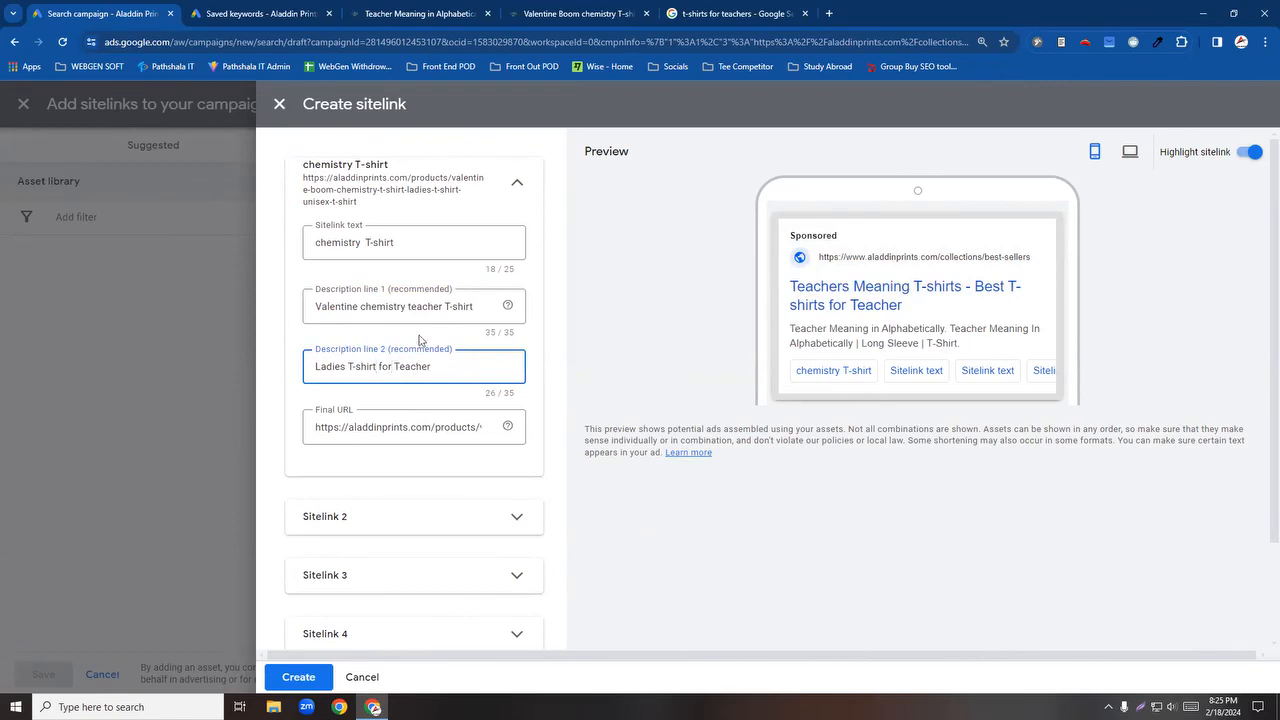
Step: Add "Chemistry" before "Teacher" and shorten "T-shirt" so the second description line reads "Ladies Tshirt for Chemistry Teacher"
left_click_drag(405, 305, 362, 307)
left_click(408, 306)
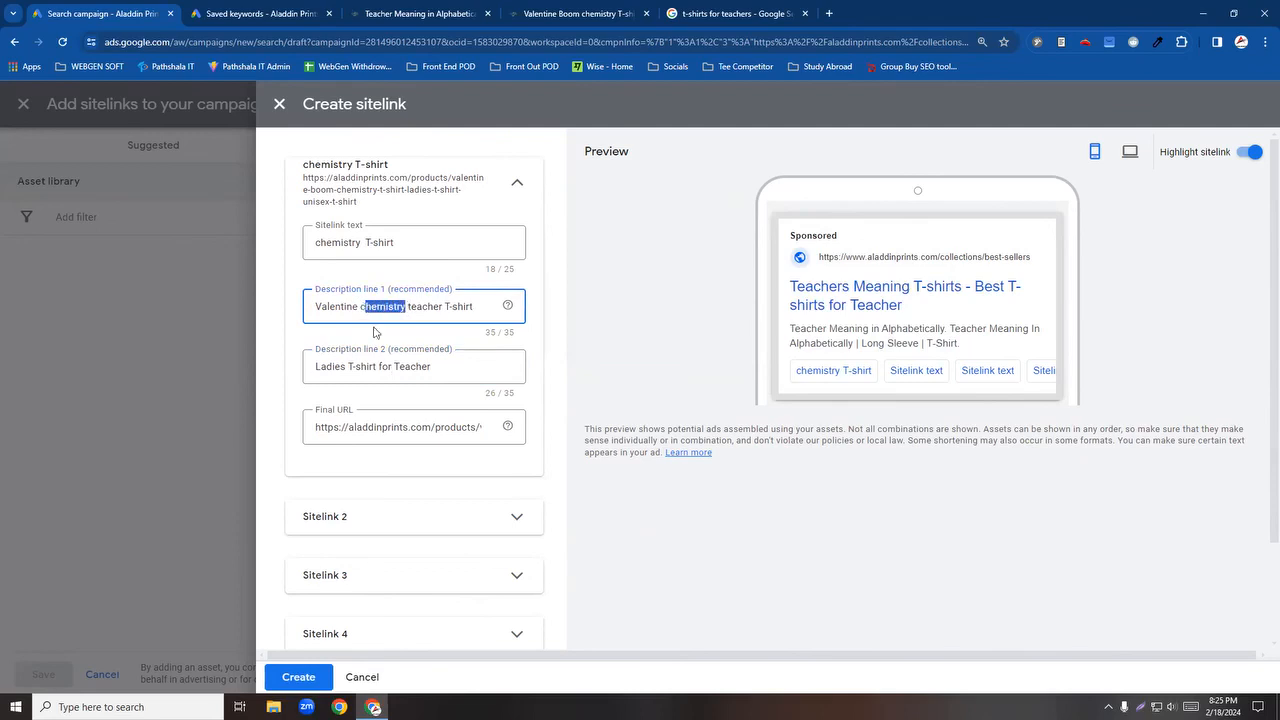
left_click(404, 366)
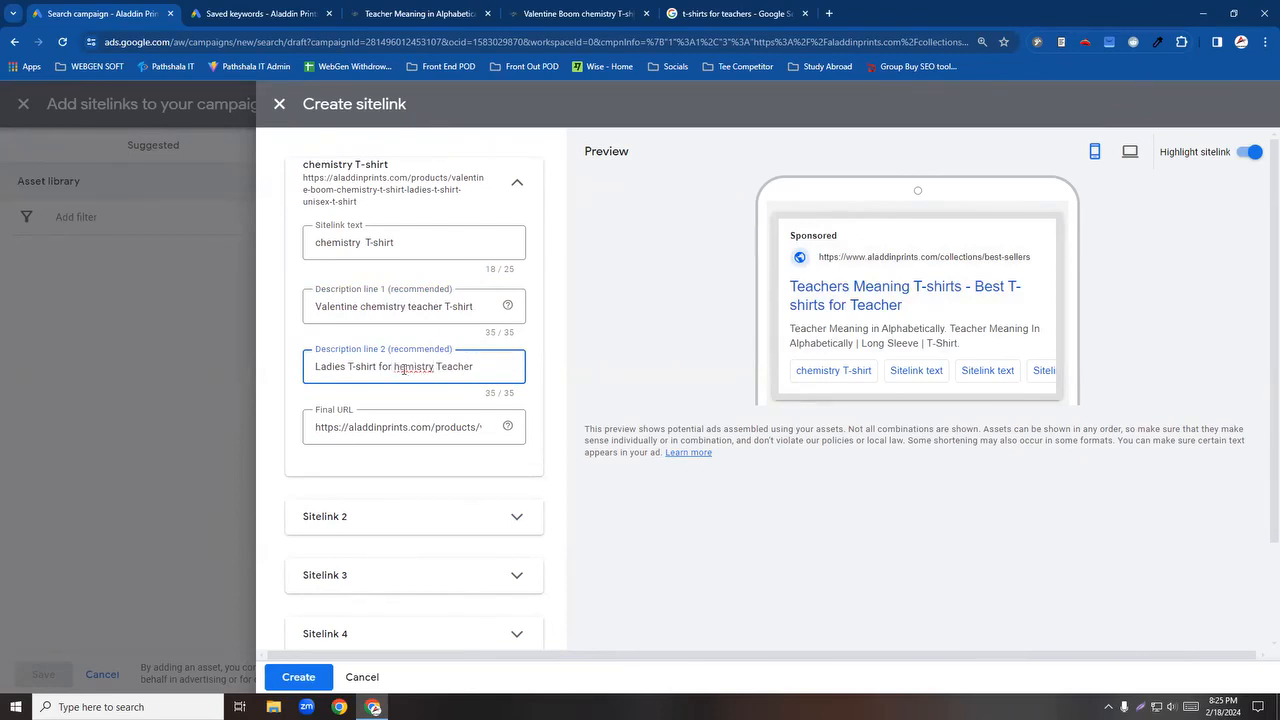
type("C")
key("BackSpace")
left_click(306, 404)
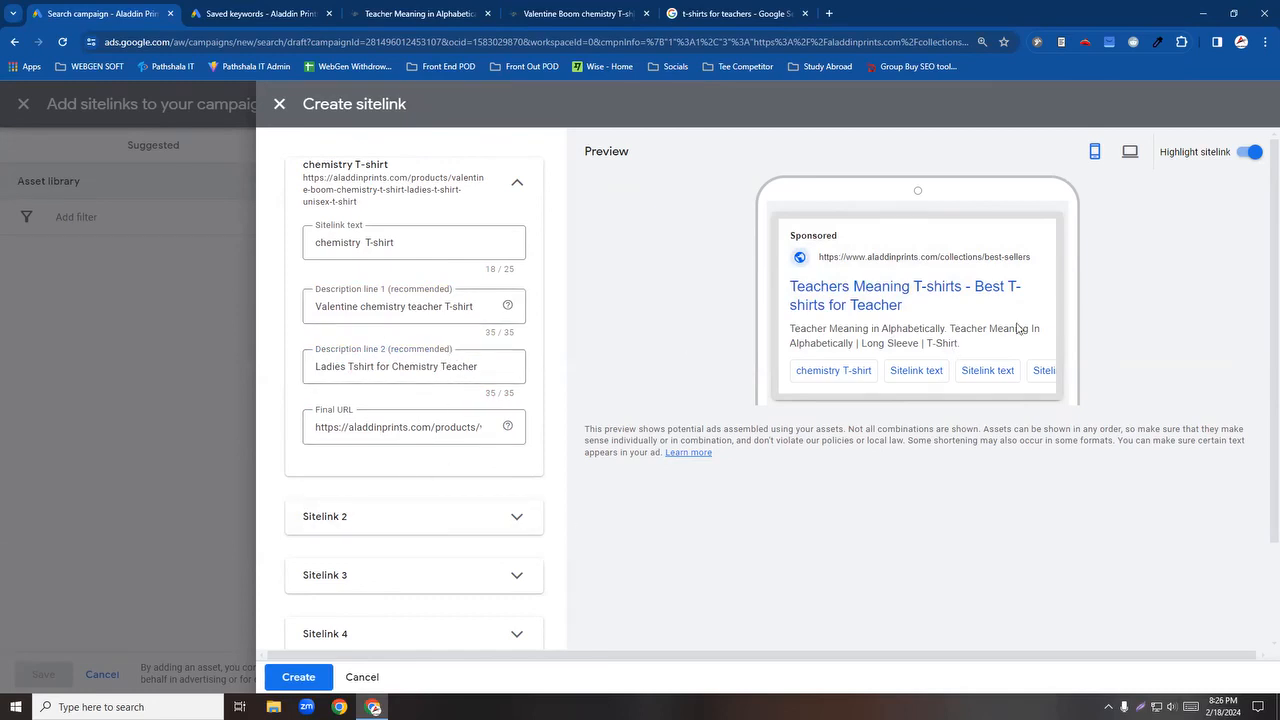
Step: Create the chemistry T-shirt sitelink and read the notice about the minimum number of sitelinks
scroll(737, 521, "down", 2)
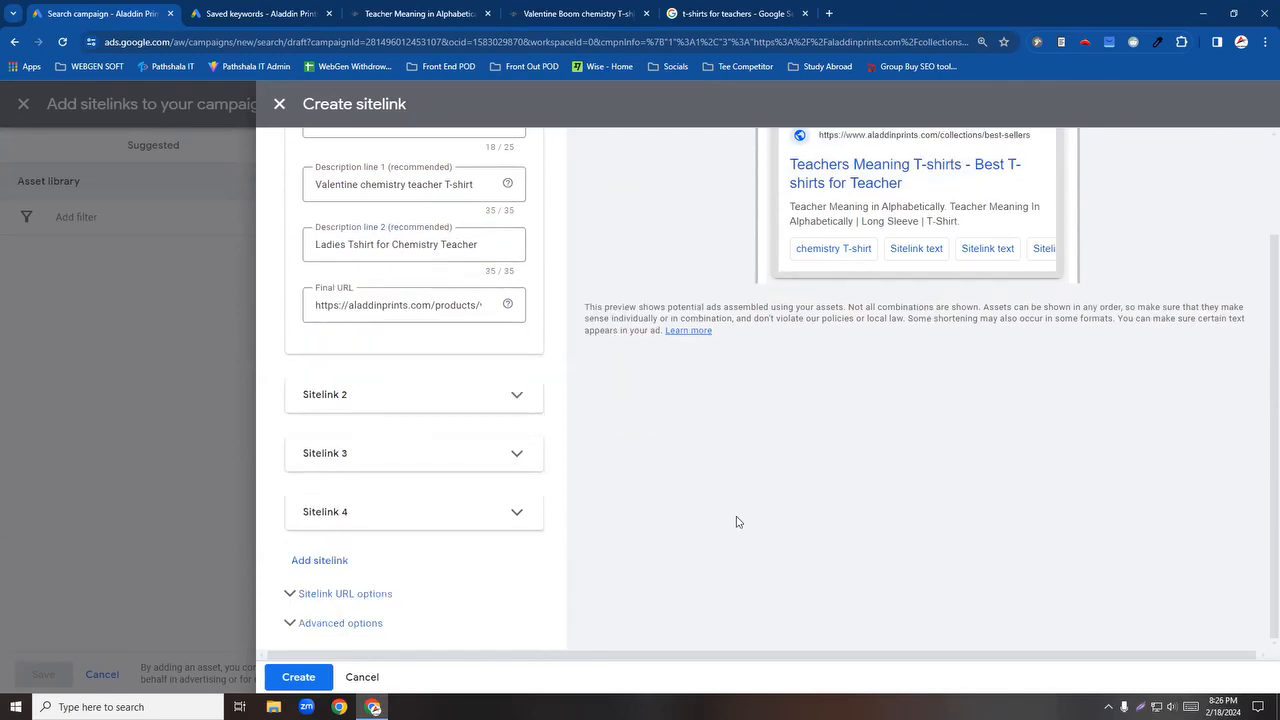
left_click(320, 678)
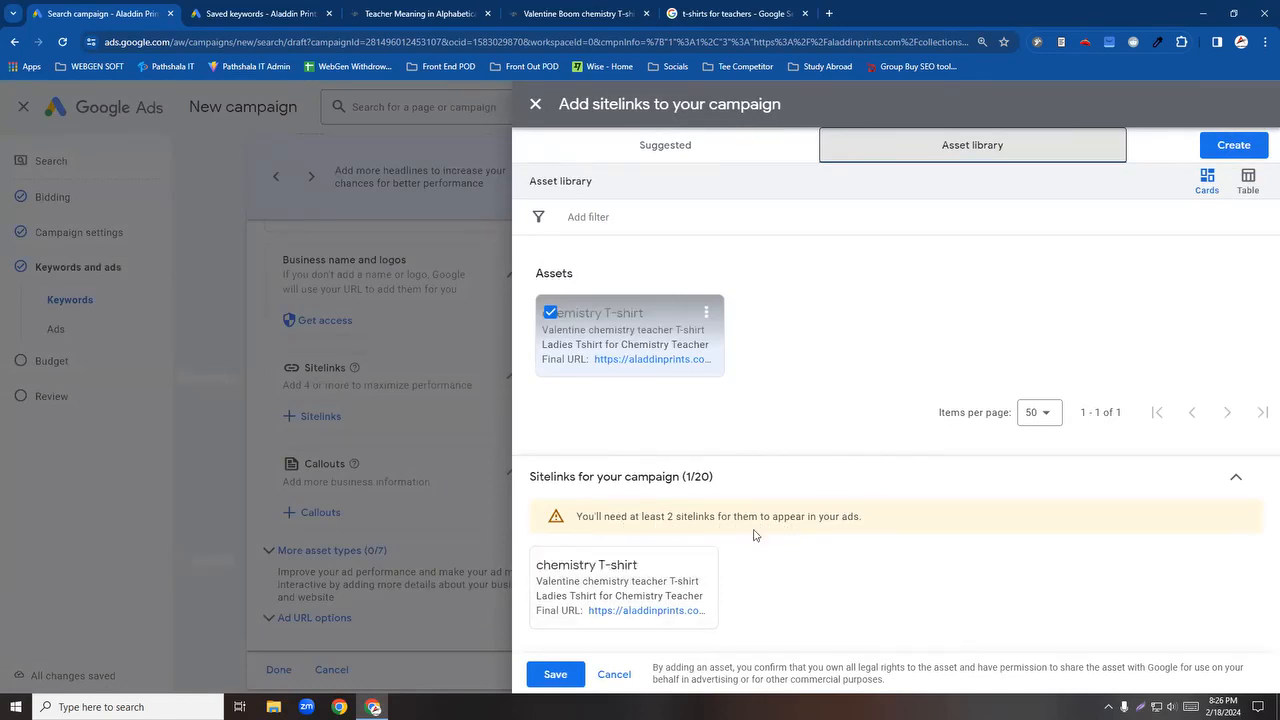
left_click_drag(868, 516, 587, 516)
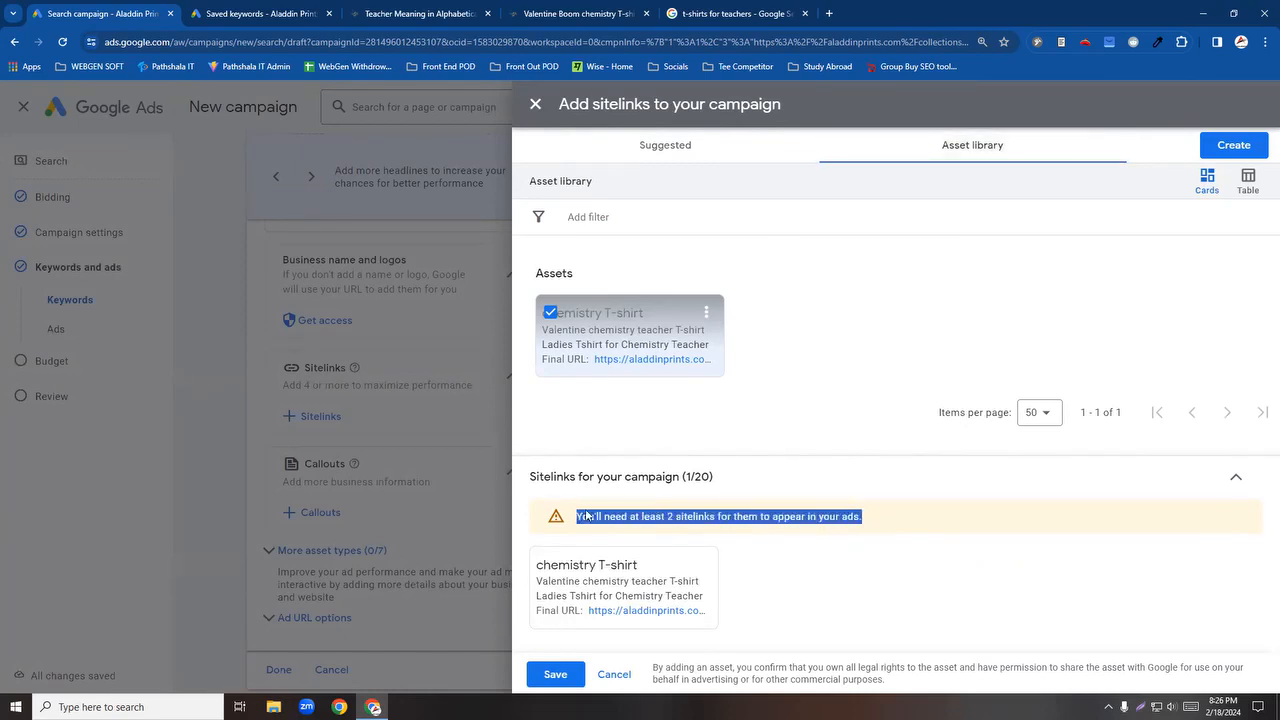
left_click(681, 517)
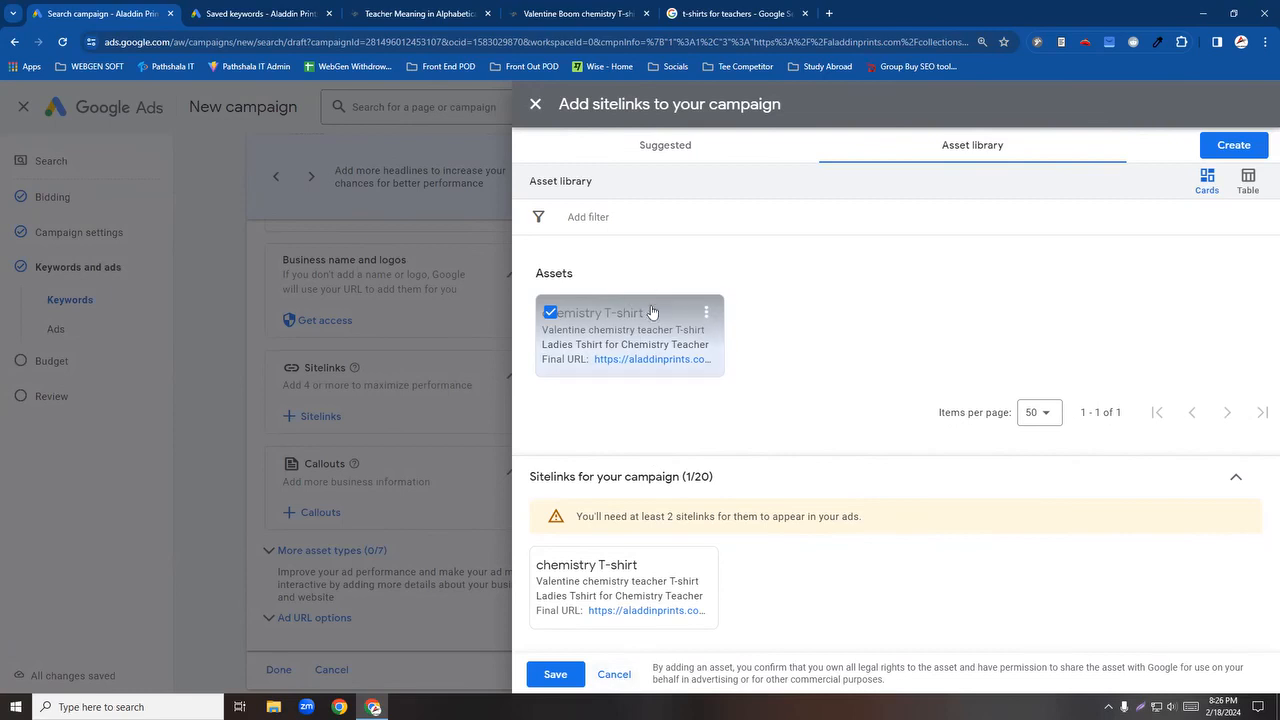
Step: Check the chemistry T-shirt sitelink's edit form and preview, and leave the campaign's sitelink selection without saving changes
left_click(548, 566)
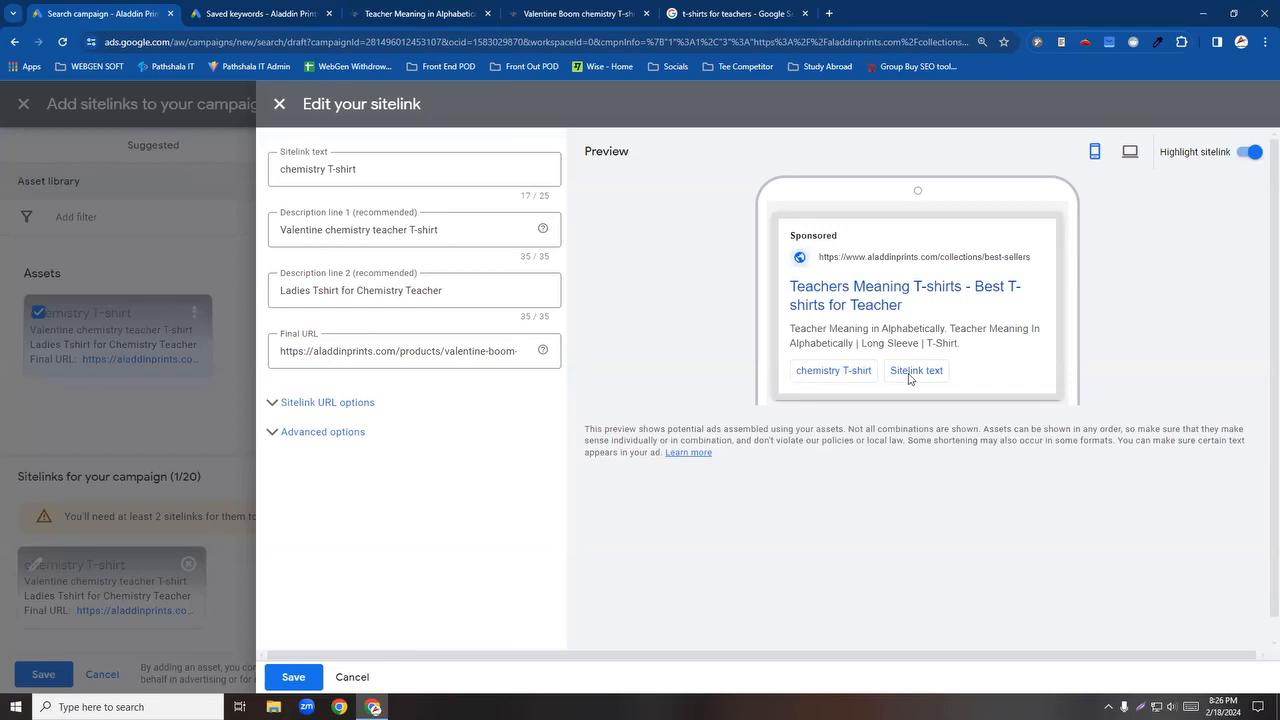
left_click(280, 105)
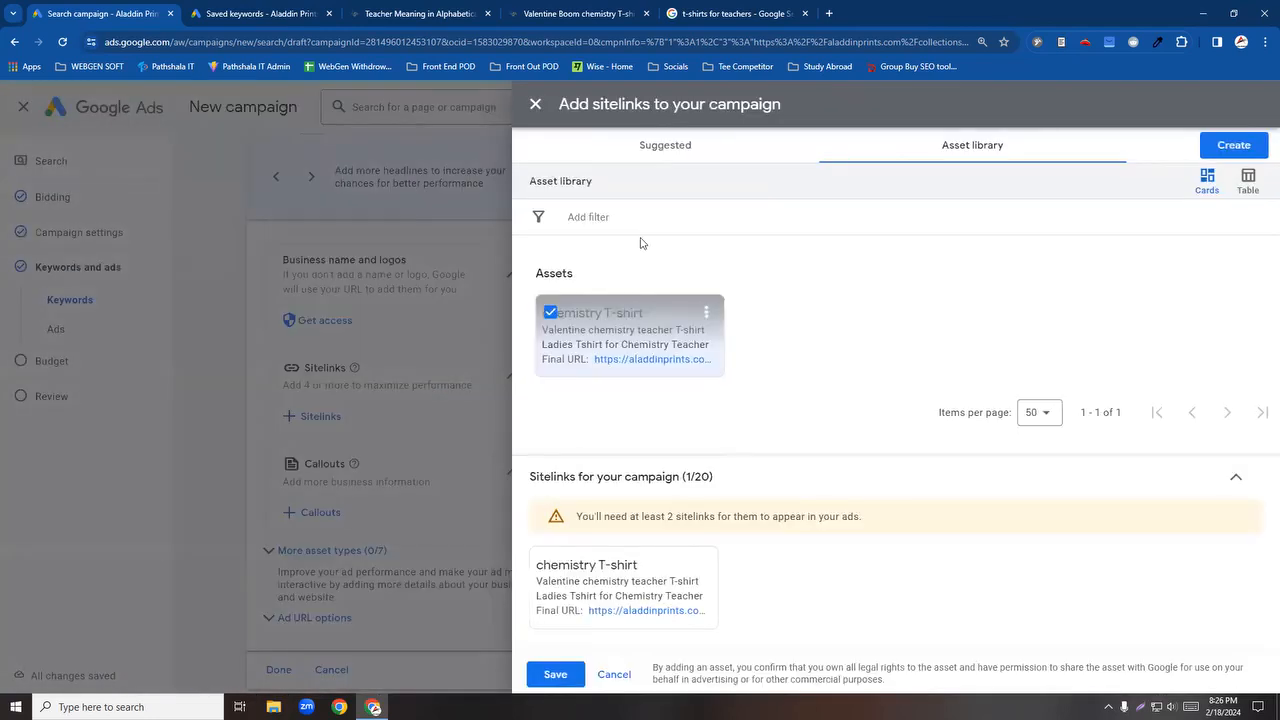
left_click(528, 105)
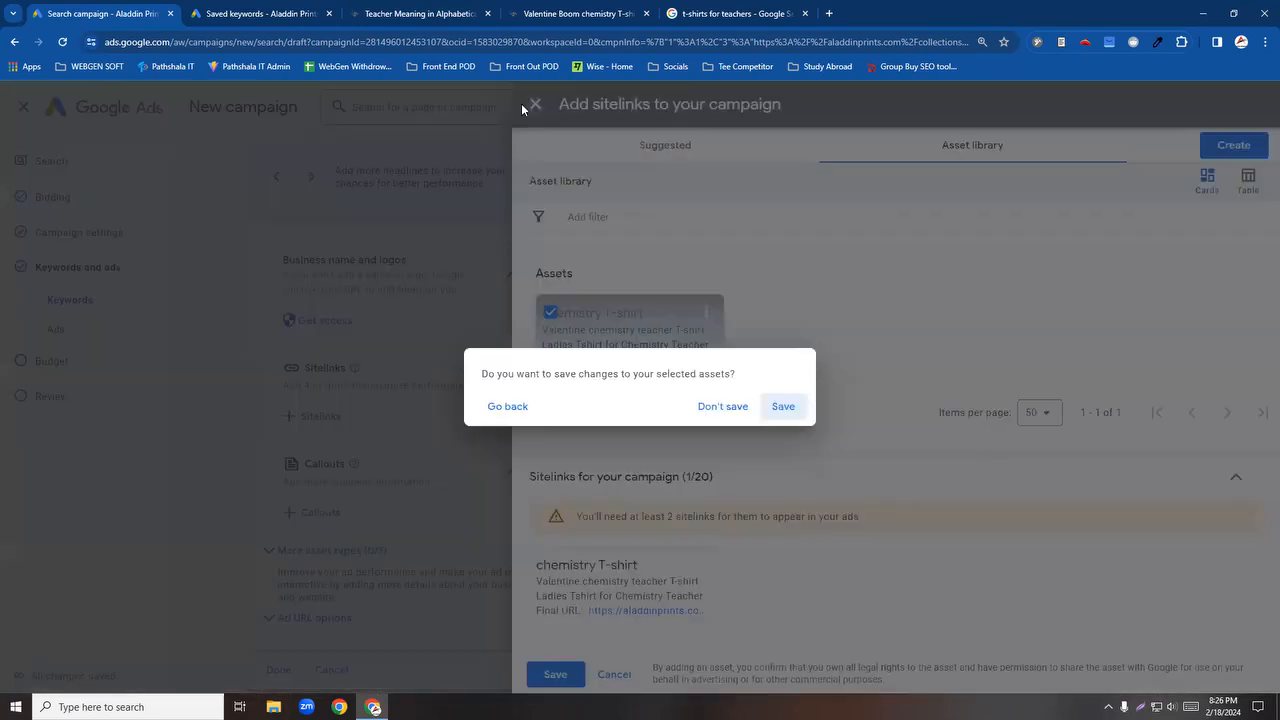
left_click(722, 408)
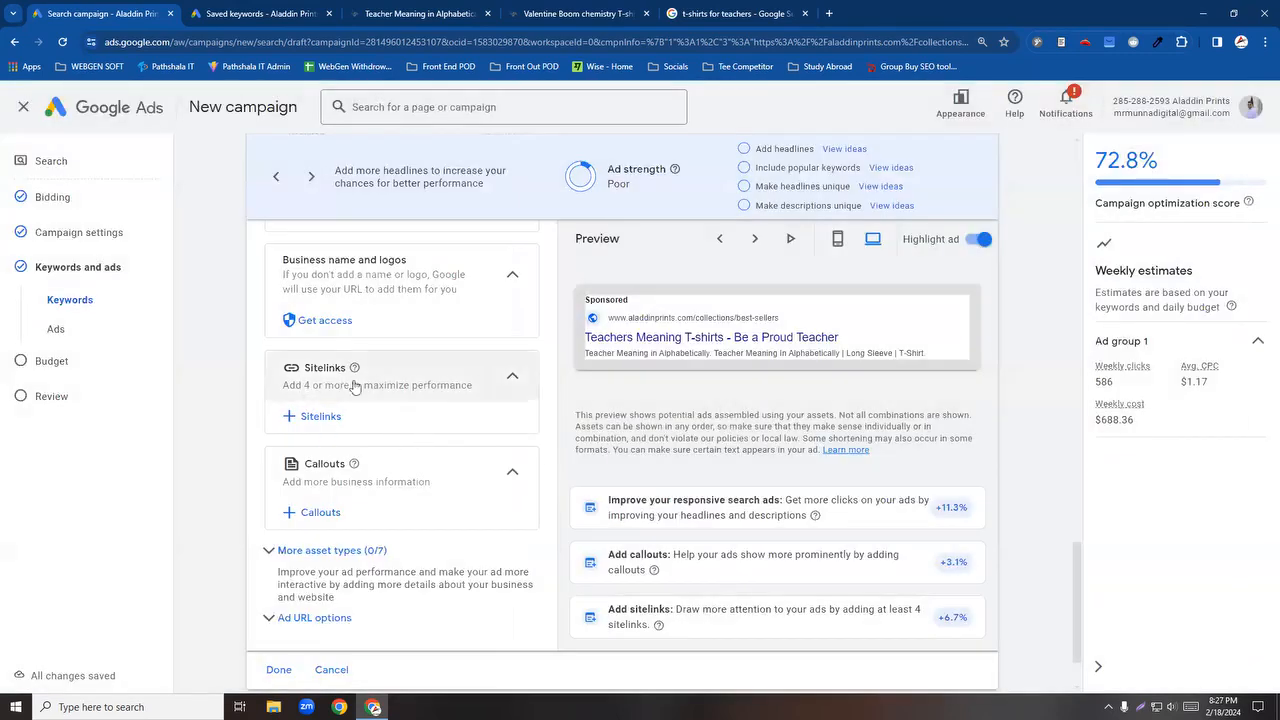
Step: Continue to the budget stage and compare the estimates for the $118.00, $98.34 and $78.67 daily budgets
scroll(407, 514, "down", 2)
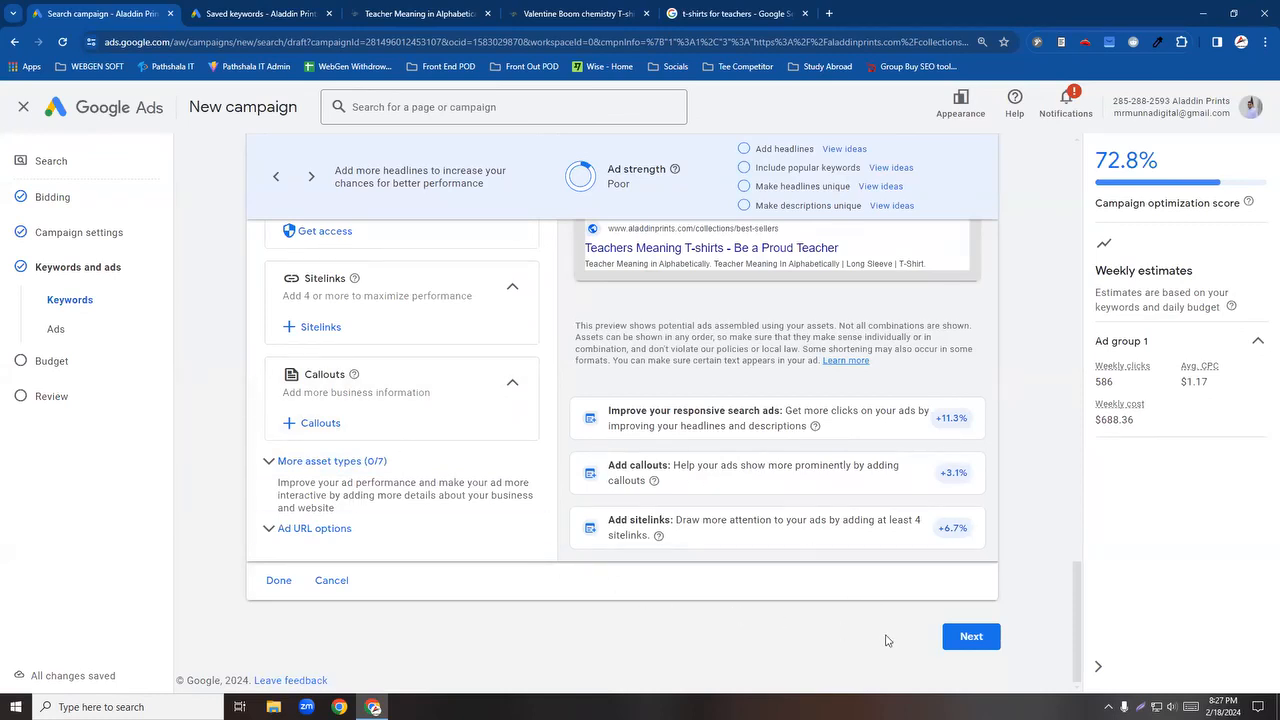
left_click(968, 640)
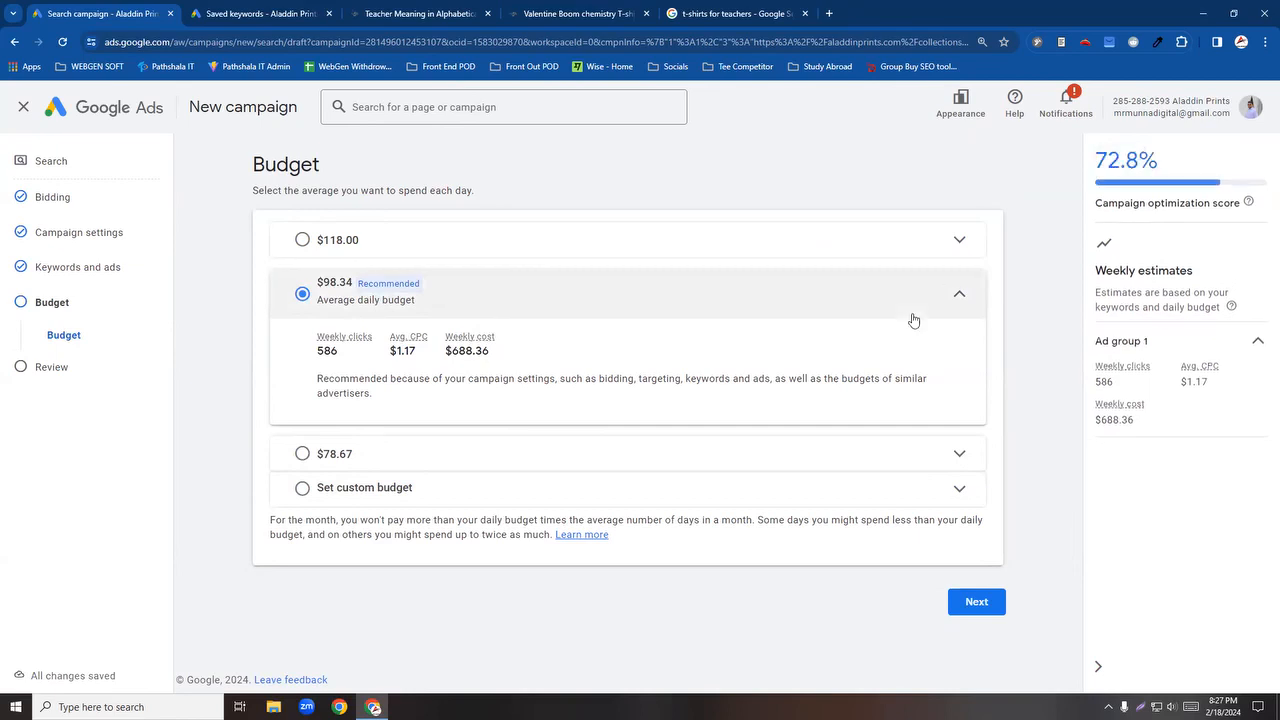
left_click(959, 242)
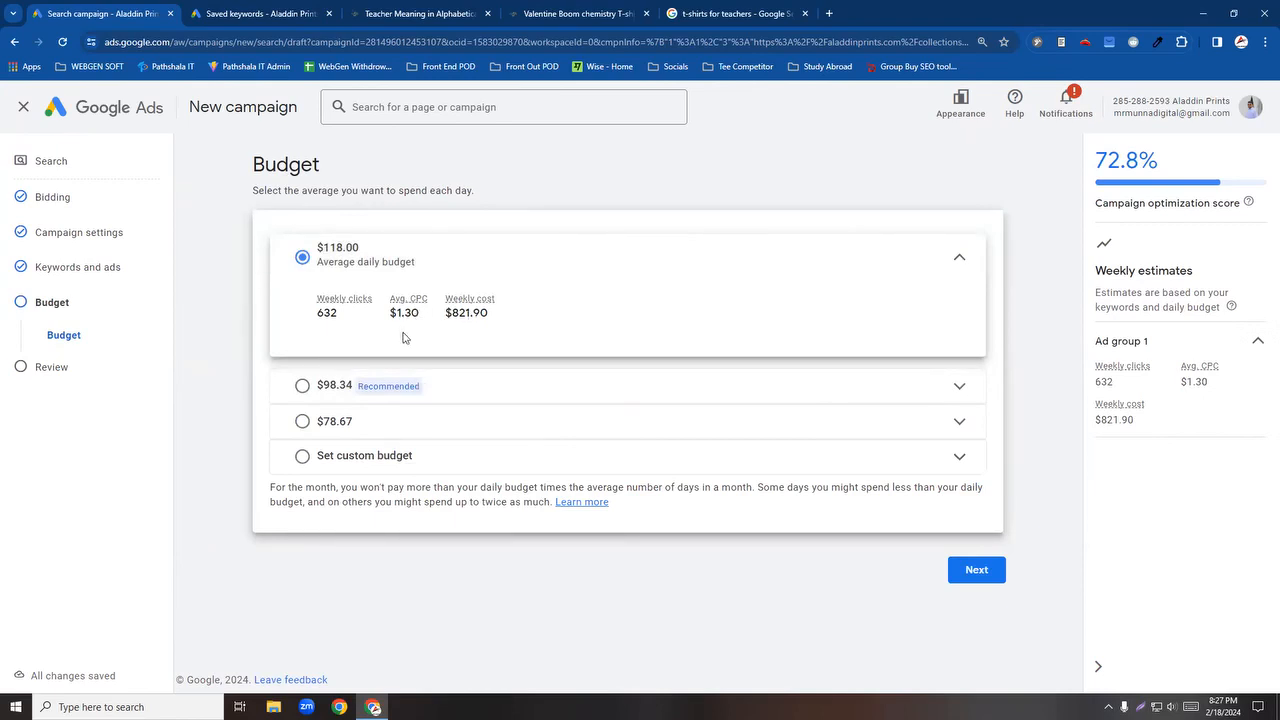
left_click(958, 390)
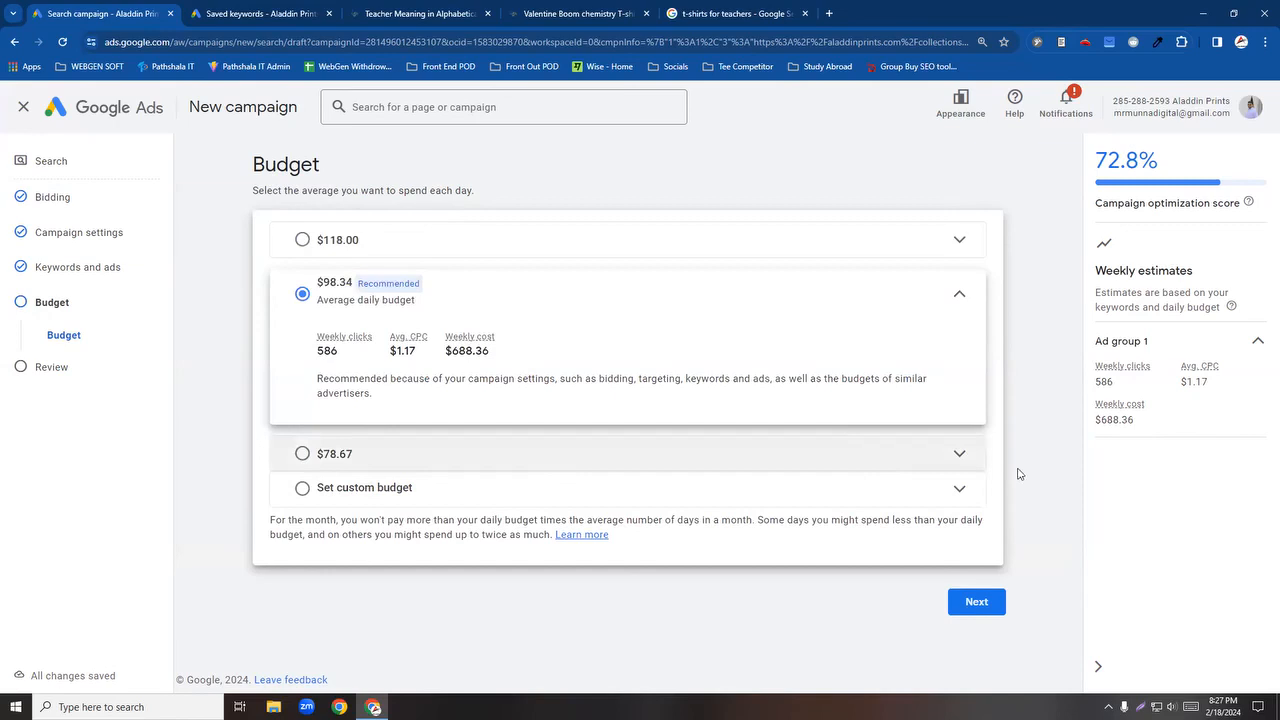
left_click(962, 458)
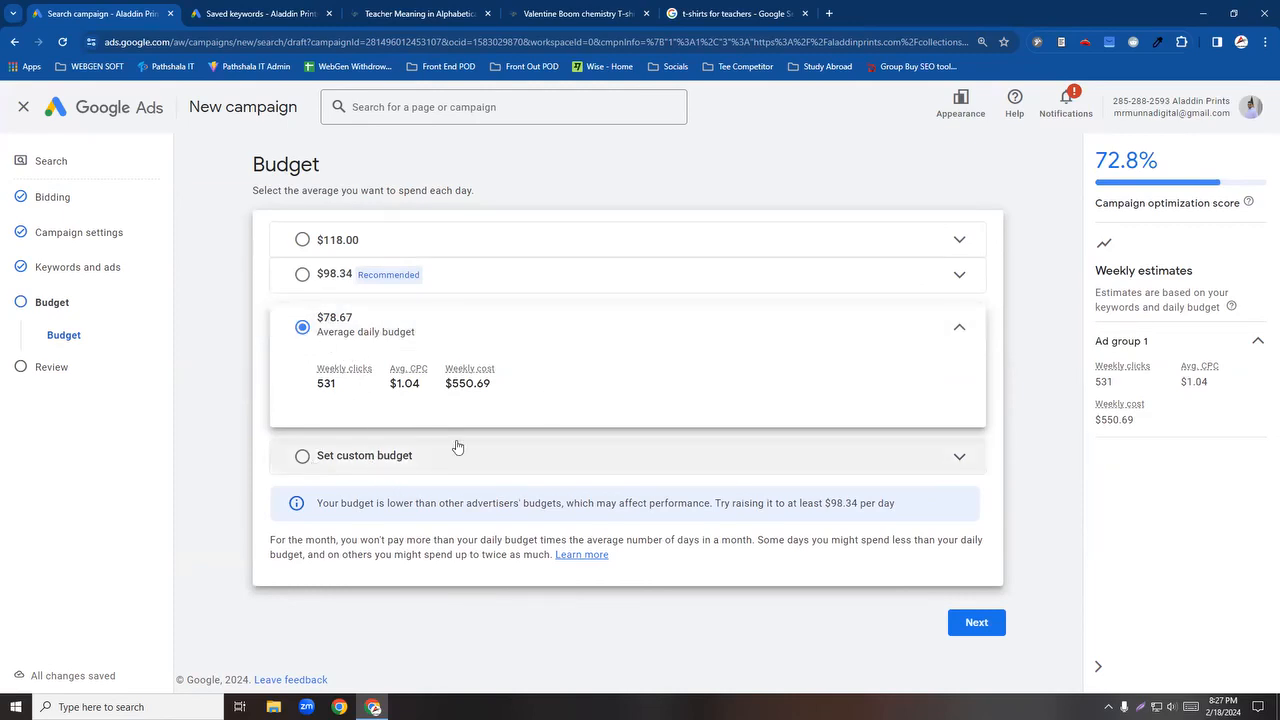
Step: Set a custom average daily budget of $20.00 and continue to the campaign review
left_click(957, 457)
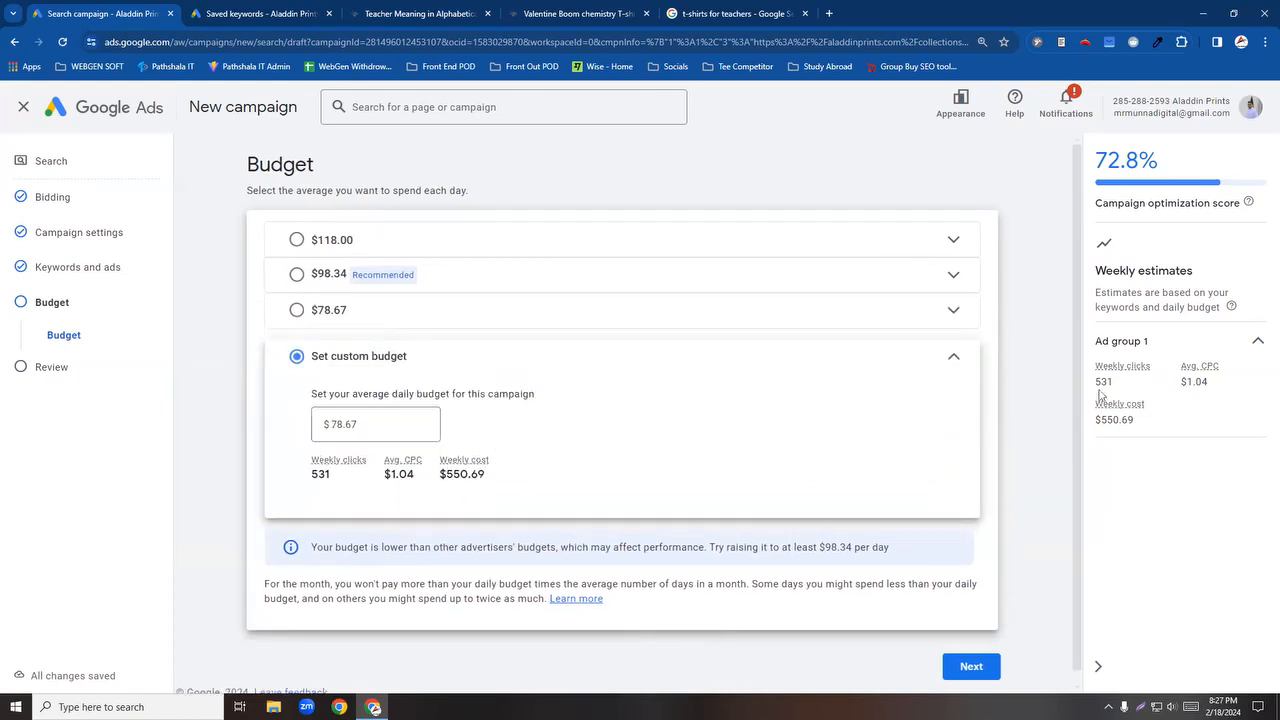
left_click(352, 424)
left_click_drag(333, 422, 367, 422)
type("20")
left_click(498, 428)
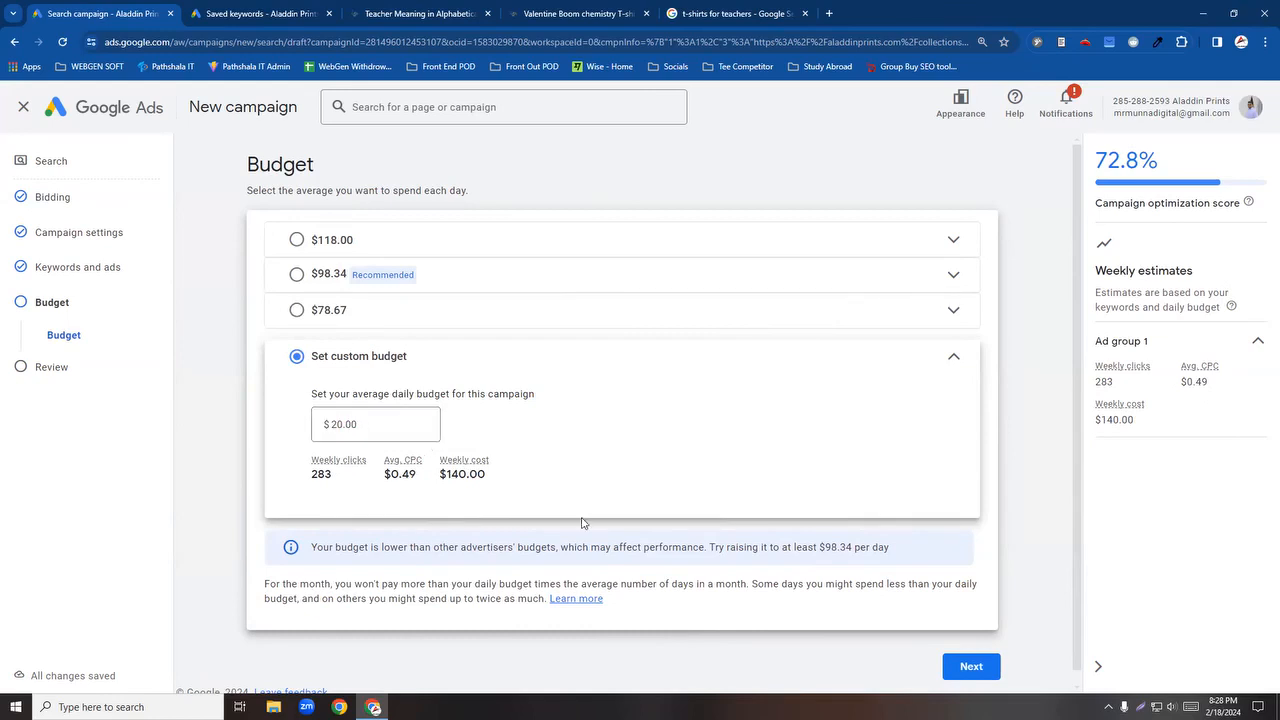
scroll(585, 523, "down", 1)
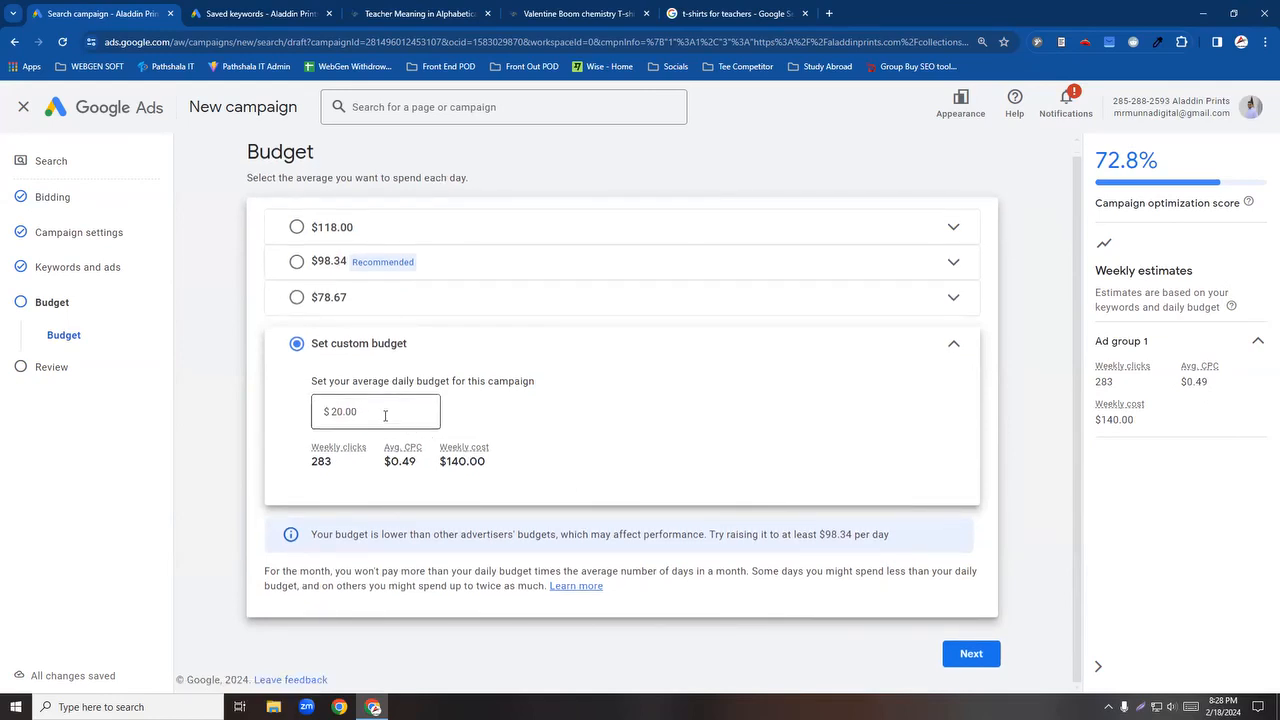
scroll(384, 418, "up", 1)
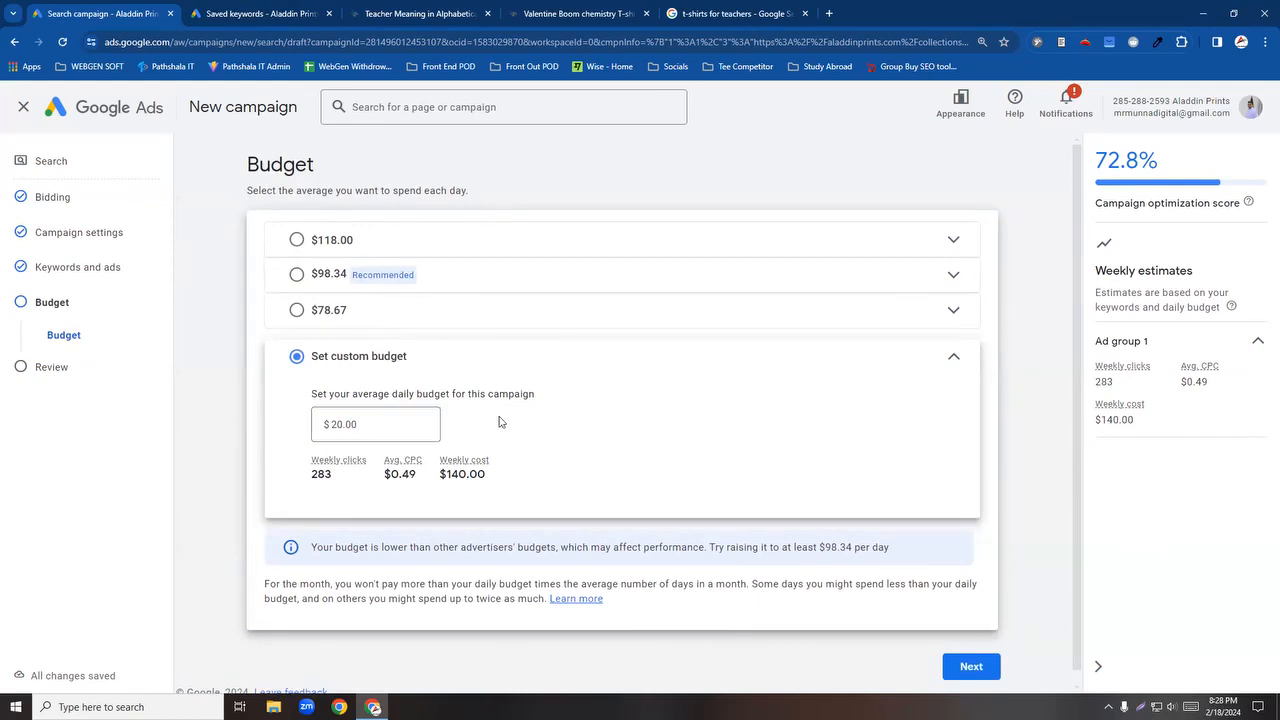
left_click(966, 668)
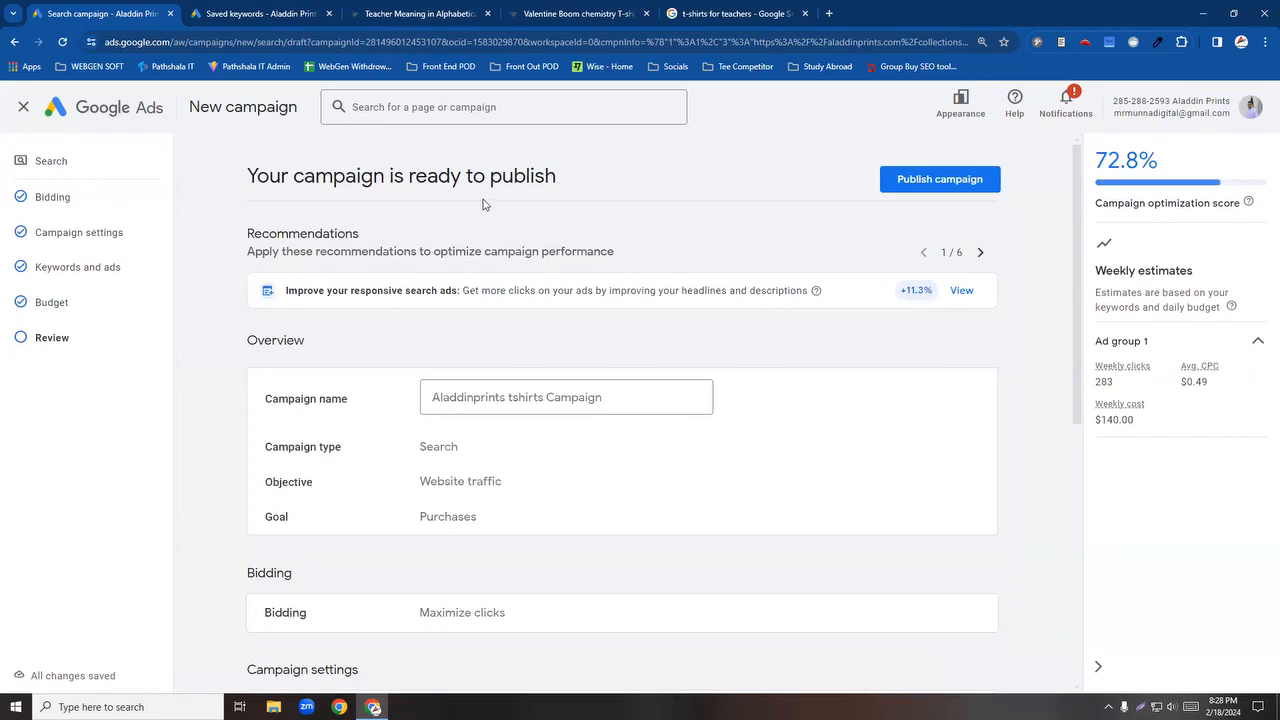
Step: Review the campaign summary, covering the overview, bidding, campaign settings, keywords and ads, and budget
left_click_drag(575, 186, 191, 175)
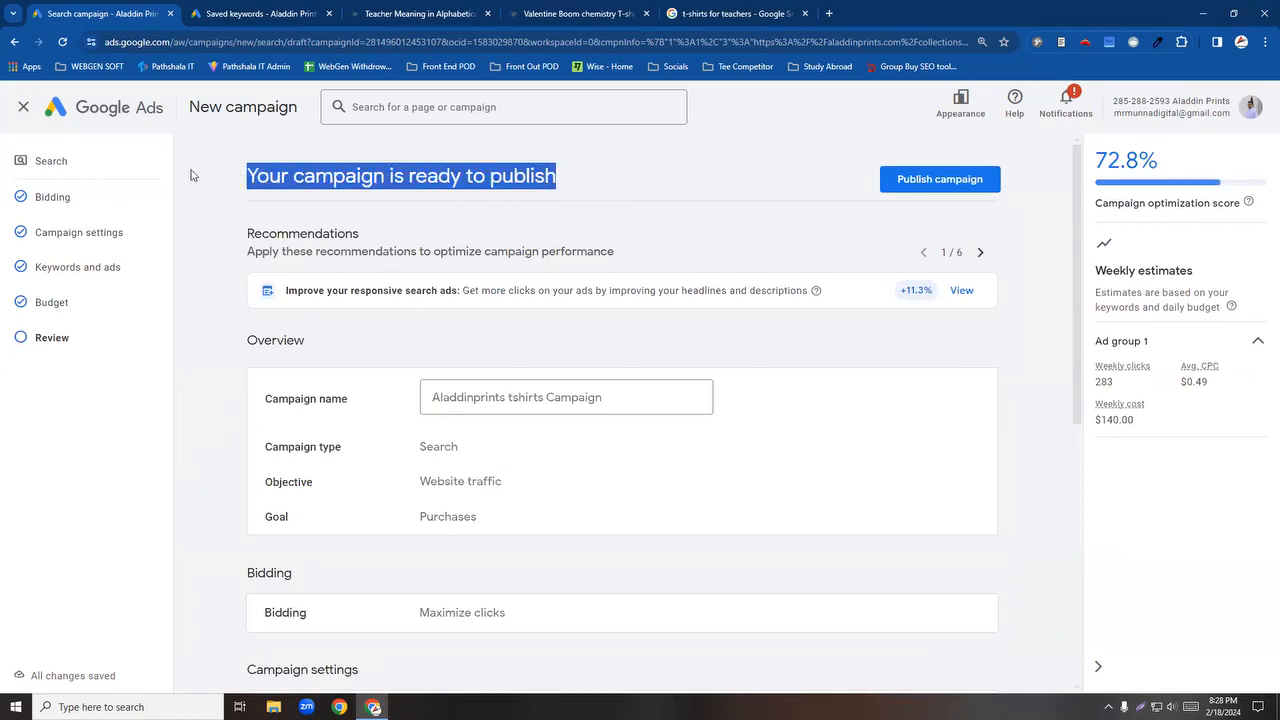
left_click(684, 244)
scroll(600, 555, "down", 1)
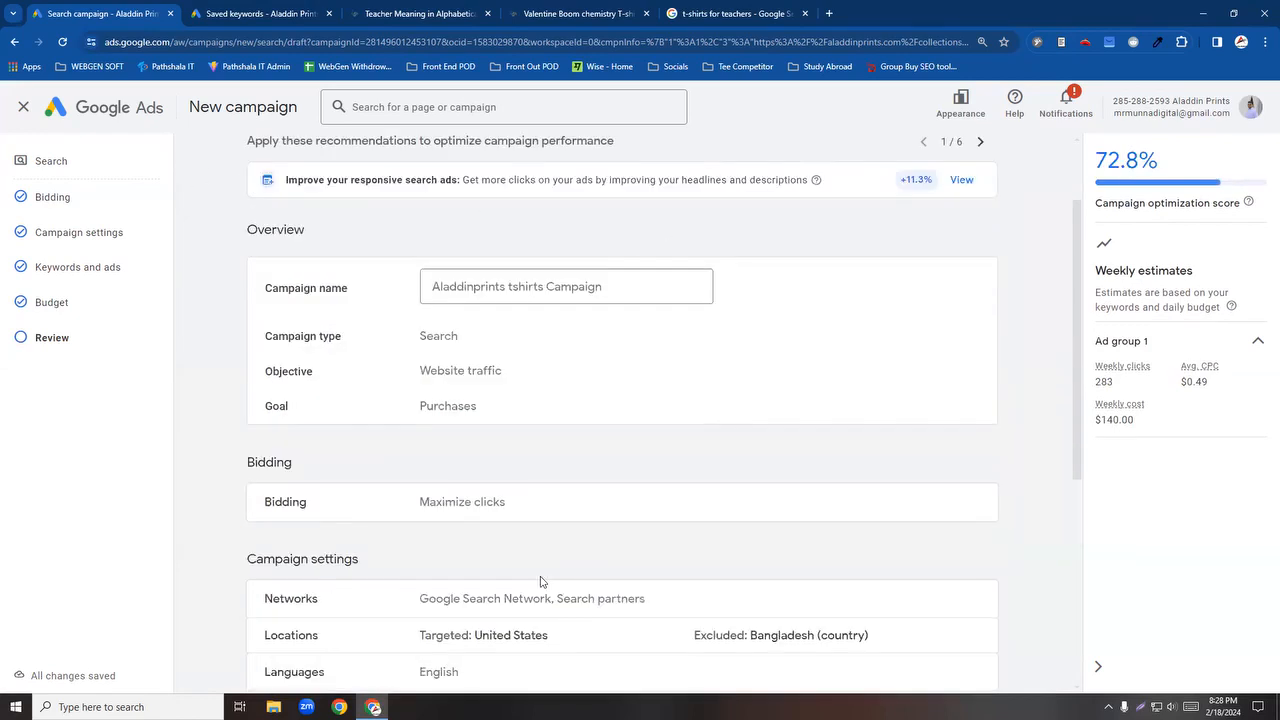
scroll(543, 583, "up", 1)
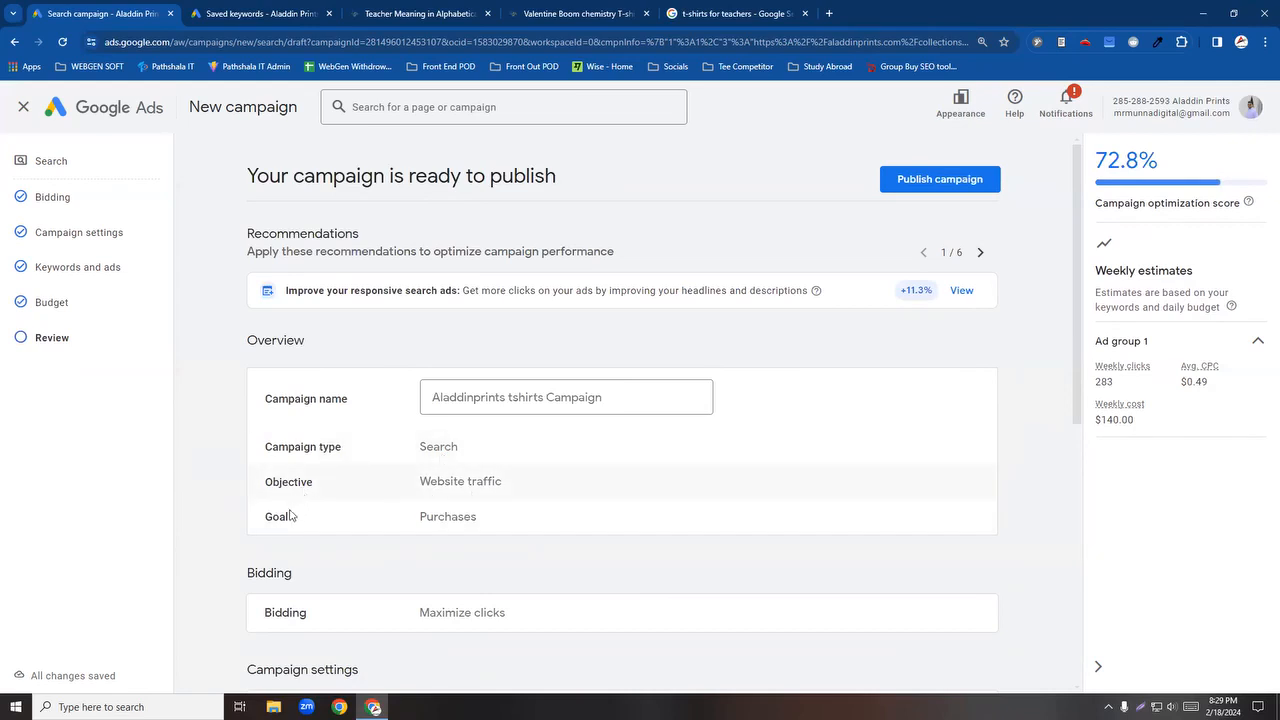
scroll(425, 535, "down", 1)
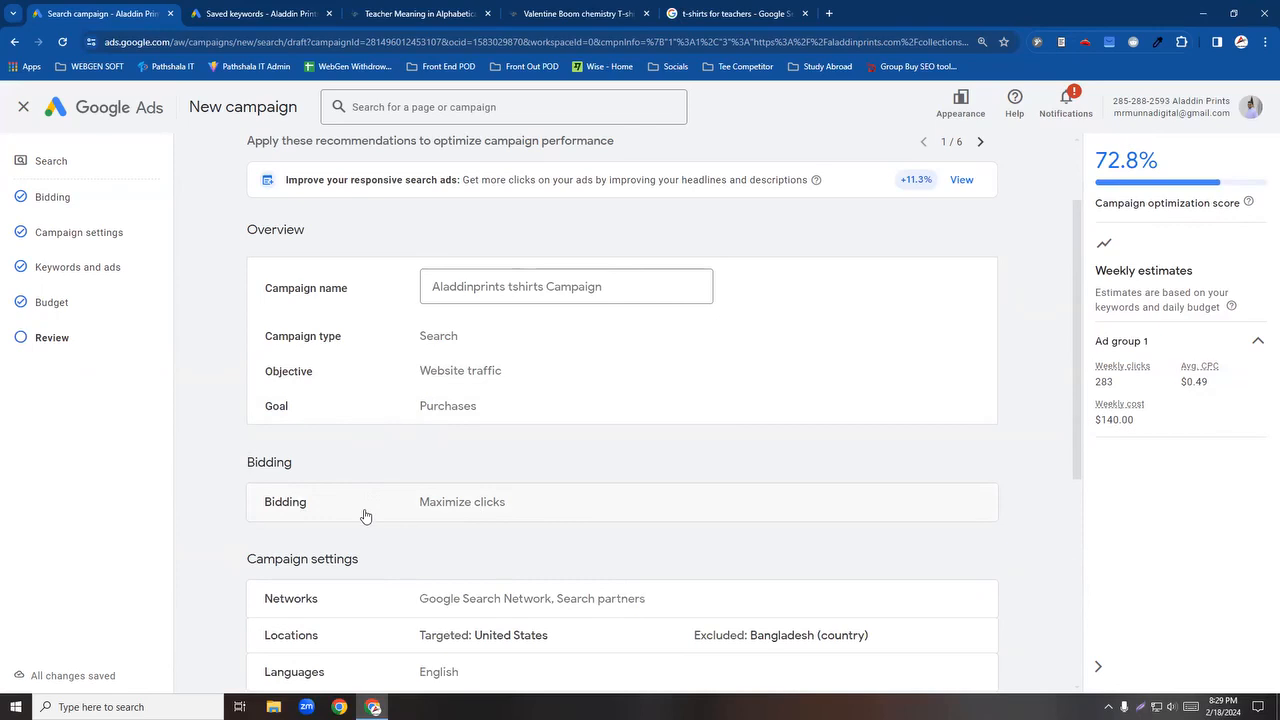
scroll(365, 516, "down", 1)
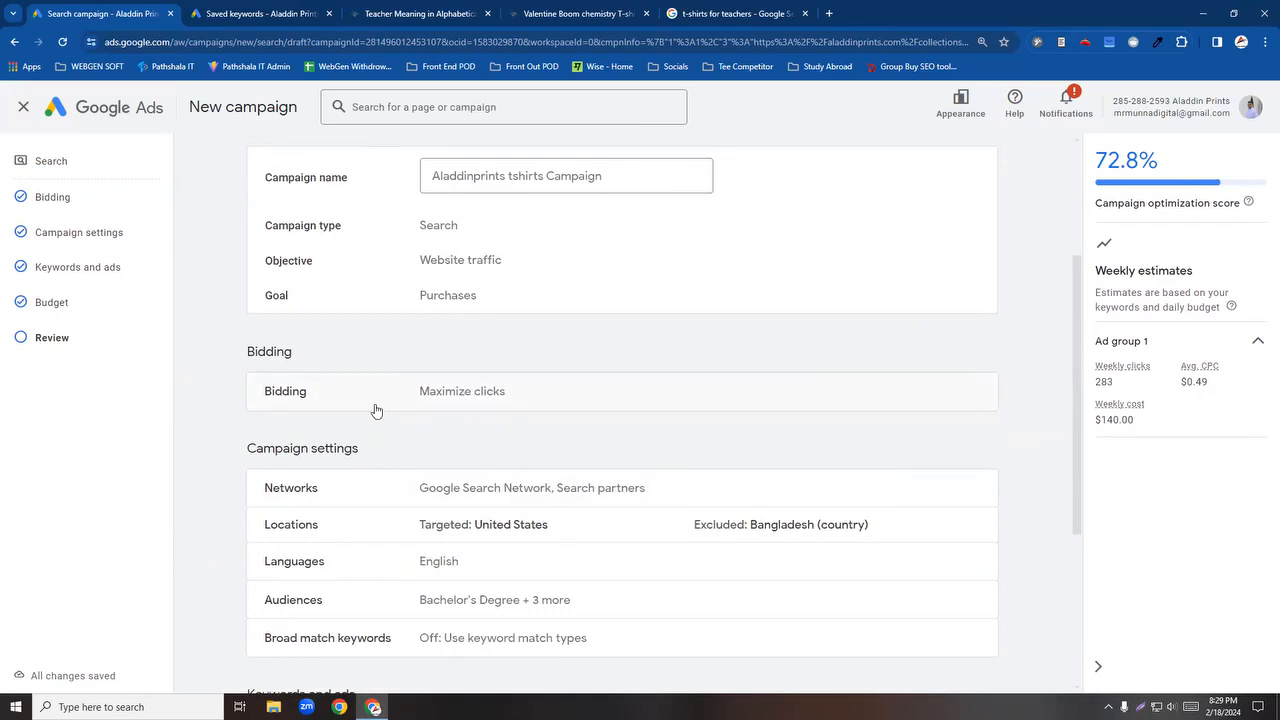
scroll(372, 538, "down", 1)
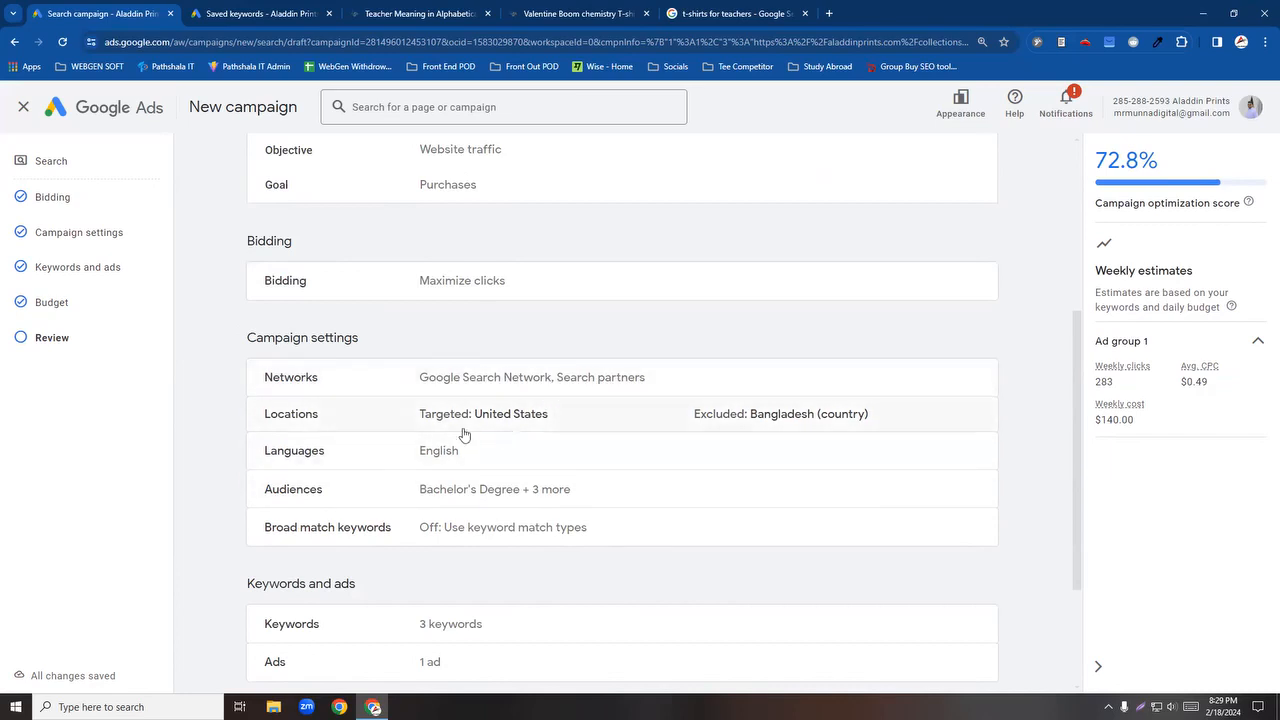
scroll(395, 480, "down", 2)
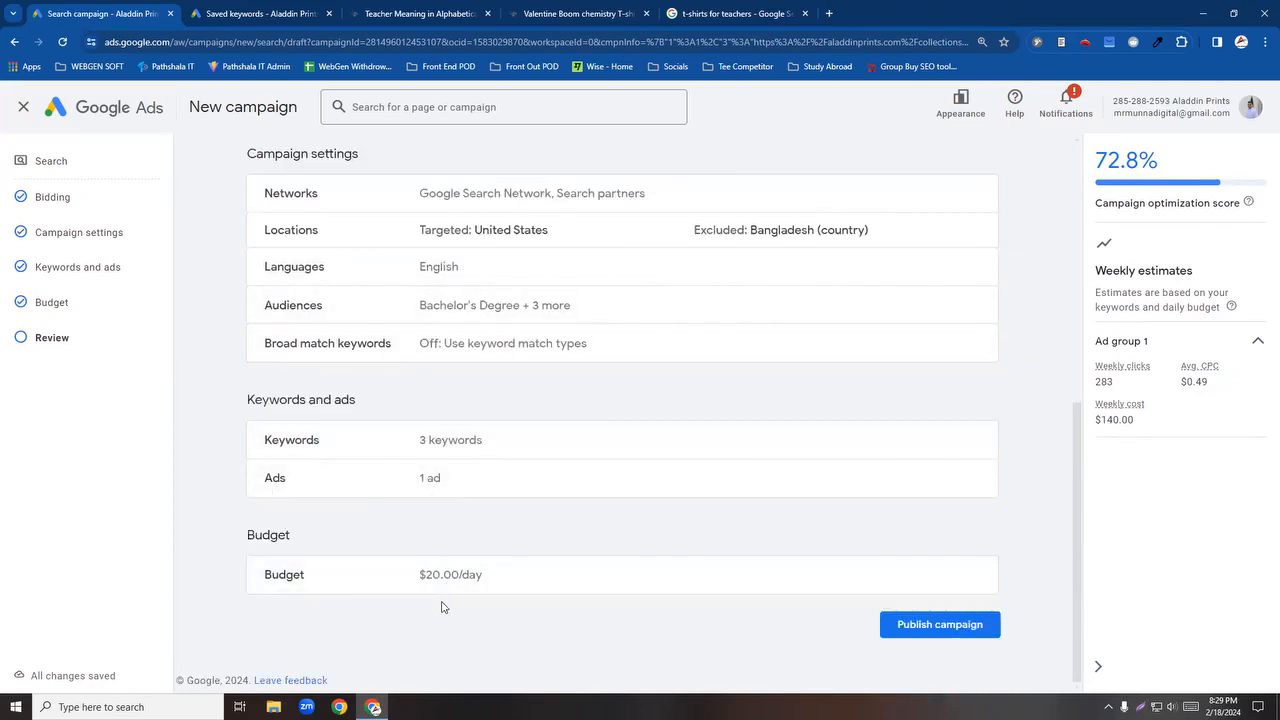
scroll(668, 560, "up", 5)
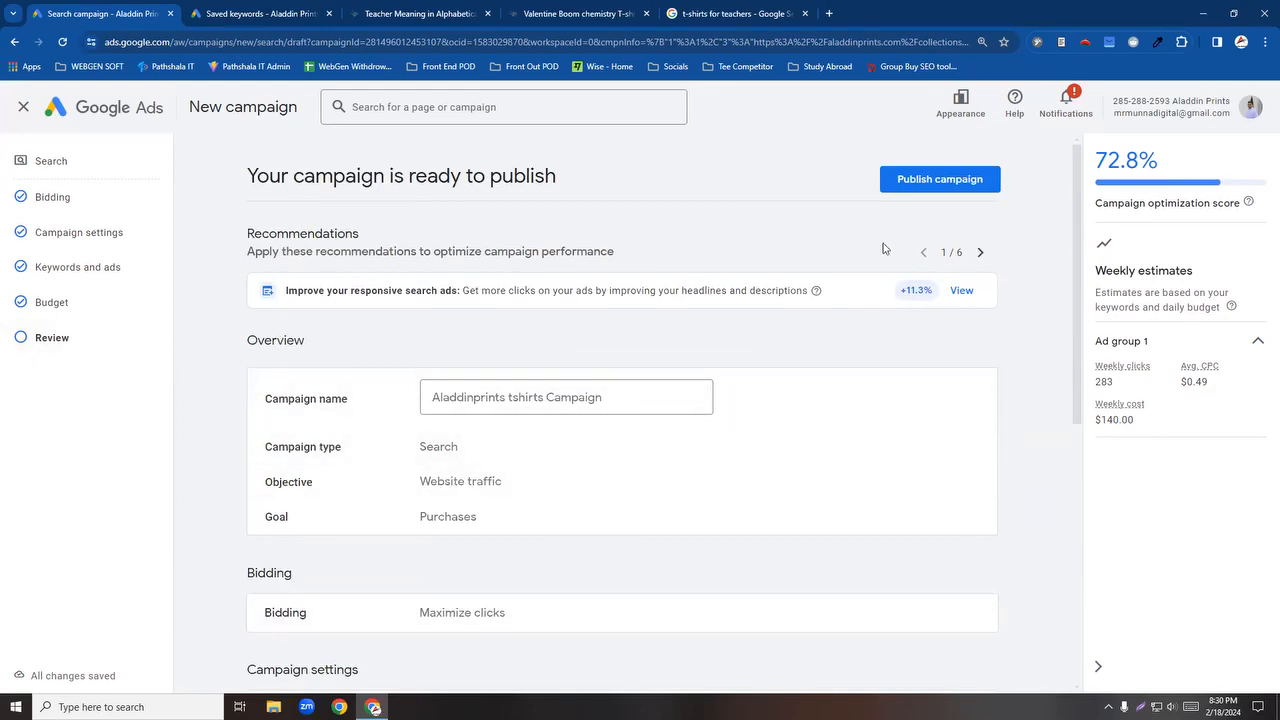
Step: Recheck the campaign summary, and exit the campaign setup by saving the draft for later instead of publishing it
left_click(904, 190)
scroll(608, 606, "down", 5)
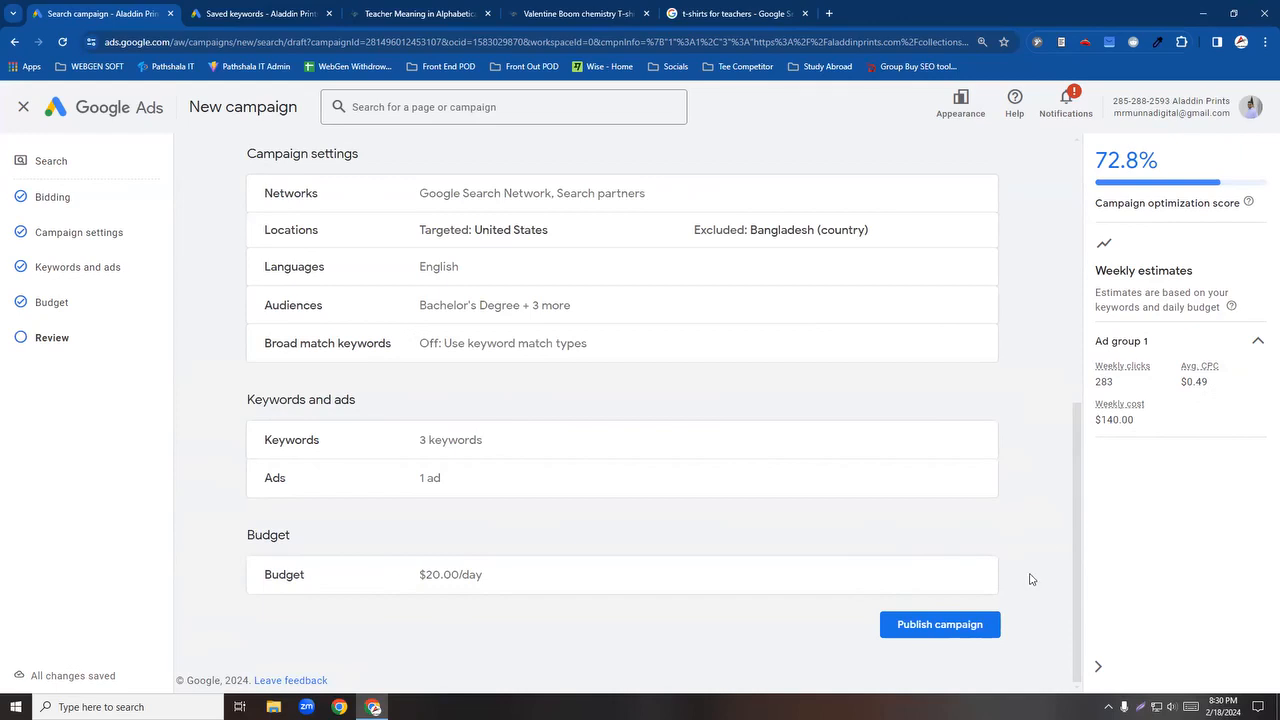
scroll(1033, 580, "up", 3)
scroll(1031, 367, "up", 2)
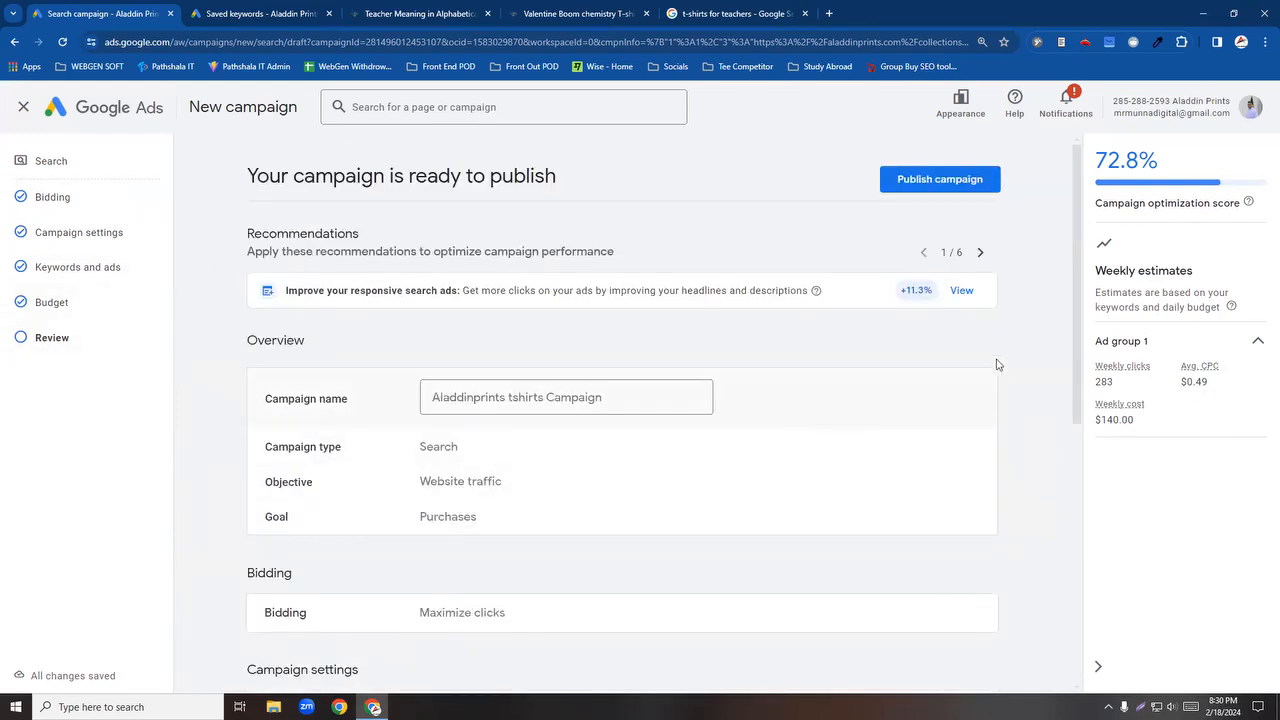
left_click(931, 182)
left_click(23, 106)
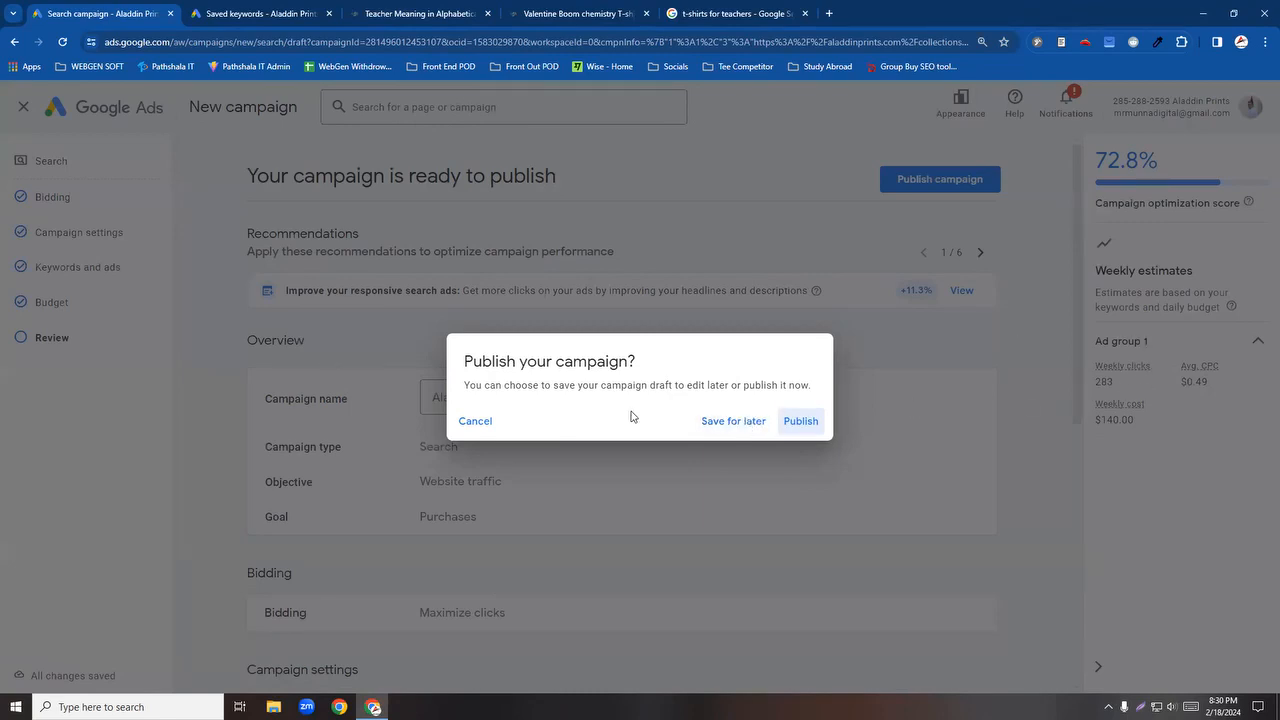
left_click(723, 428)
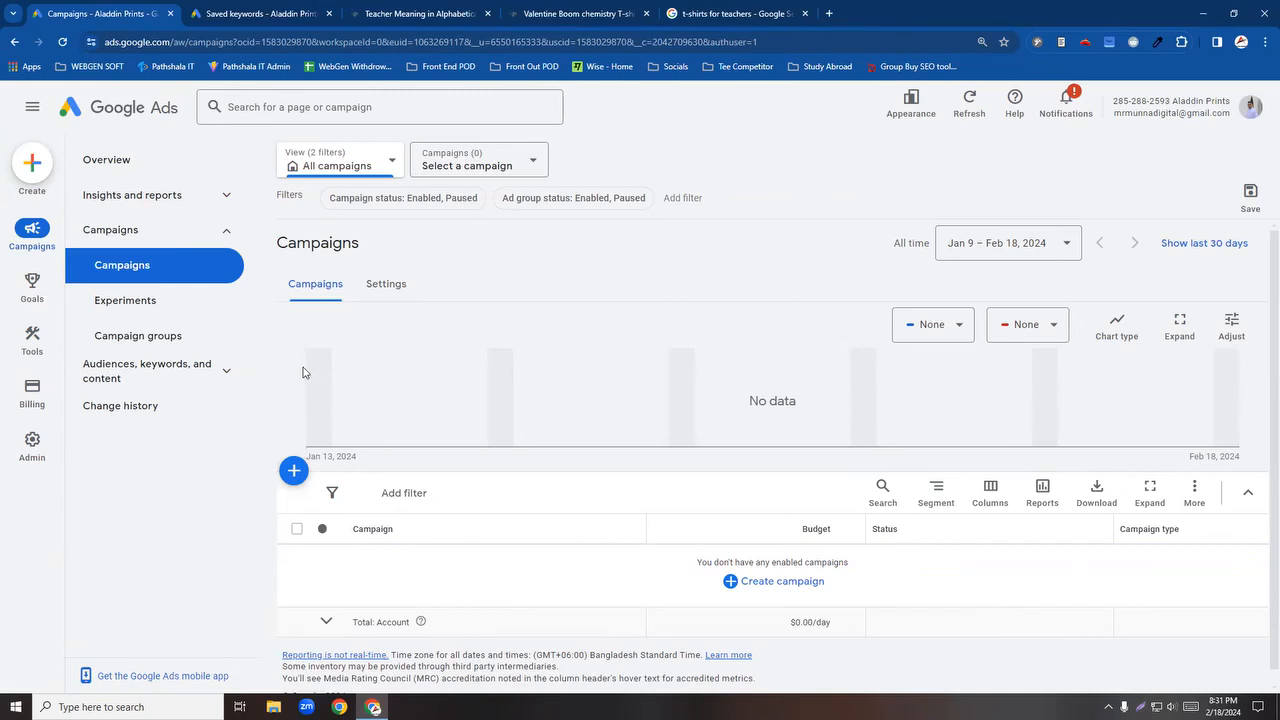
scroll(482, 558, "down", 1)
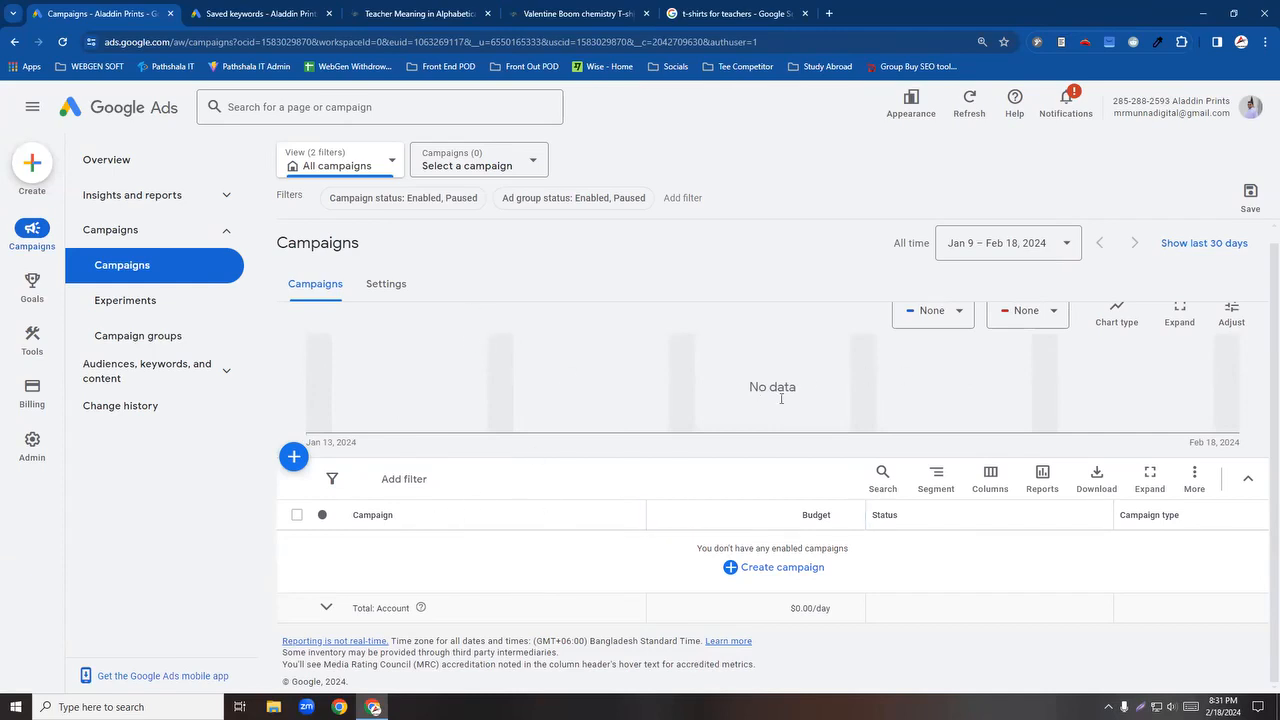
scroll(865, 432, "up", 1)
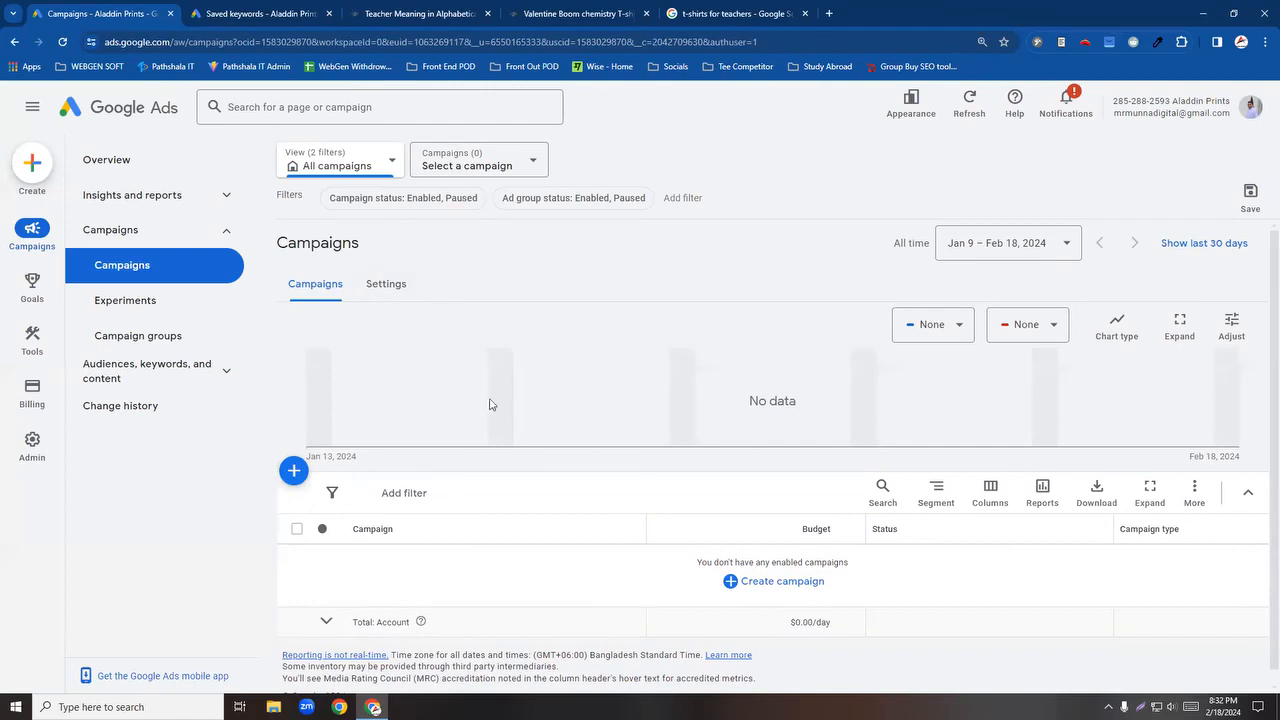